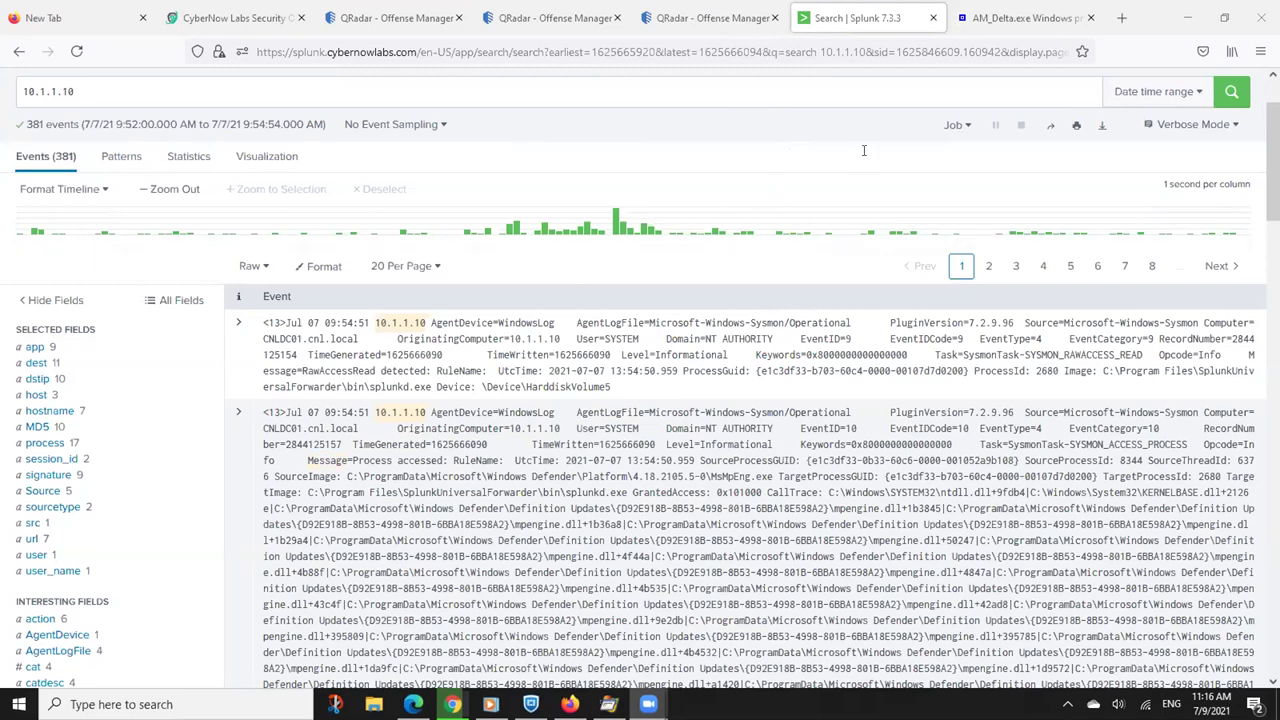
Switch to the Potential COM Hijacking offense in QRadar and open the events of its Process Creation Success category in a maximized window
left_click(725, 24)
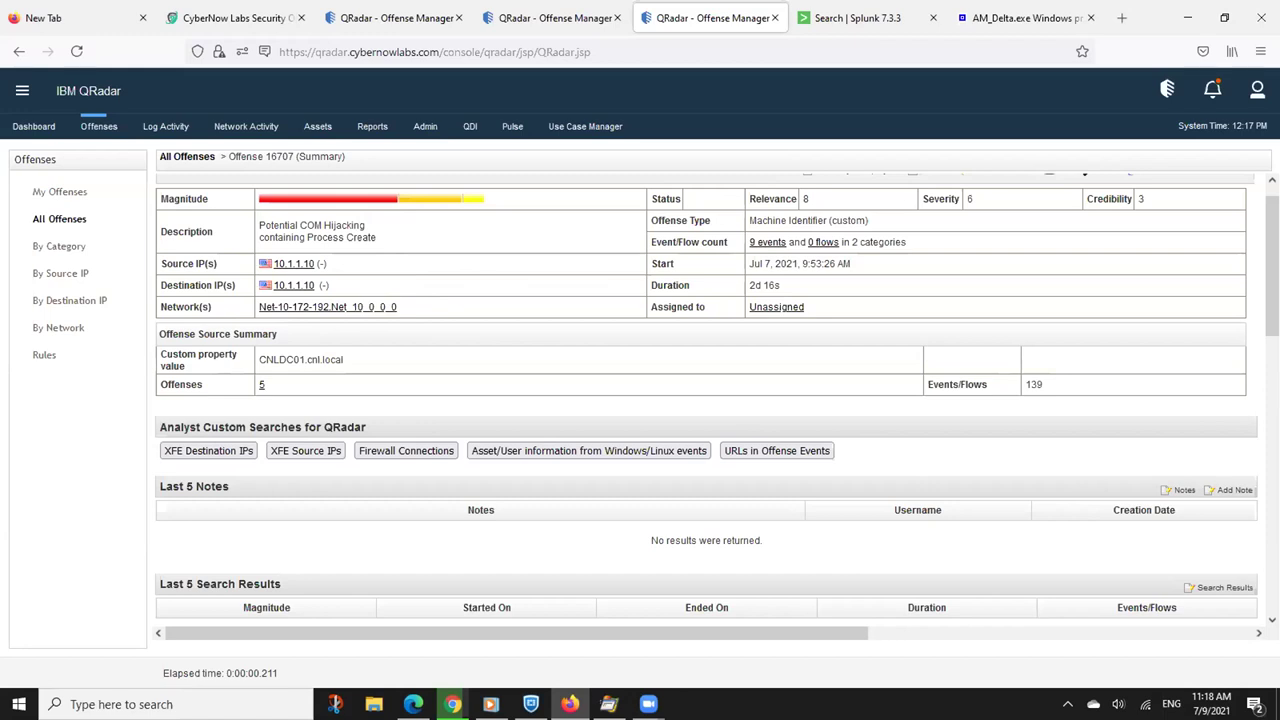
scroll(706, 400, "down", 3)
scroll(706, 400, "down", 4)
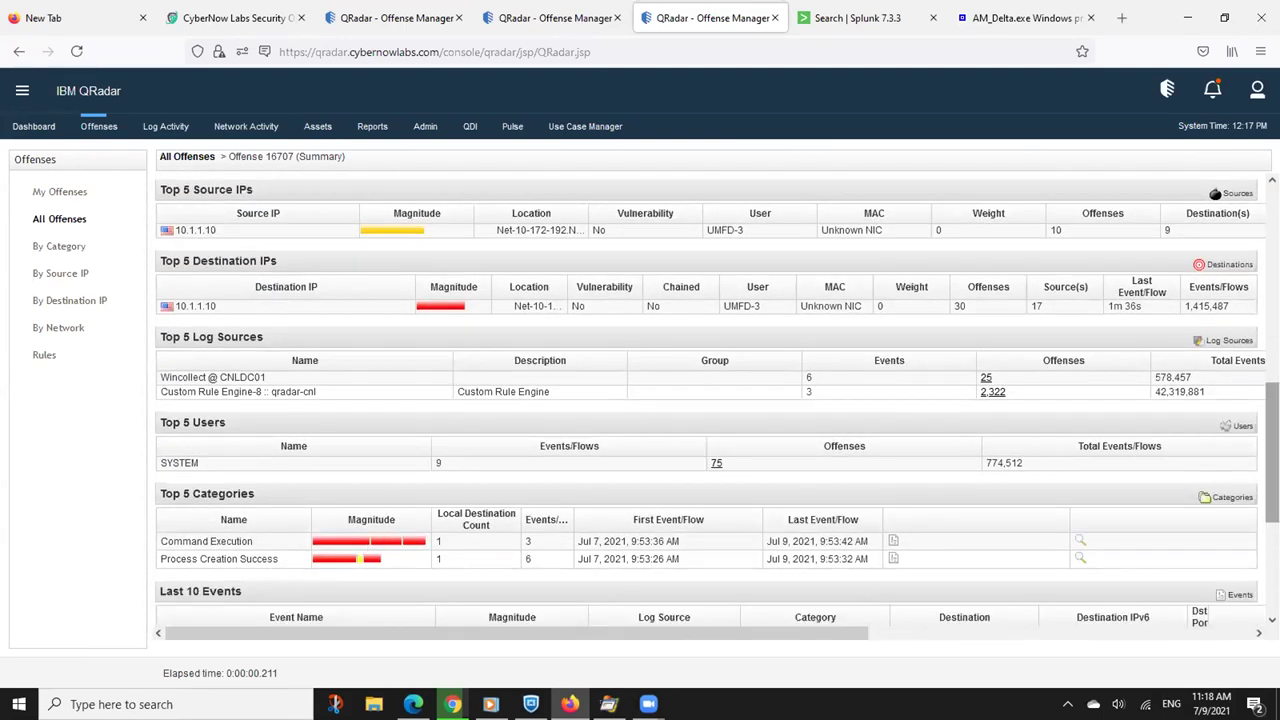
scroll(370, 541, "down", 1)
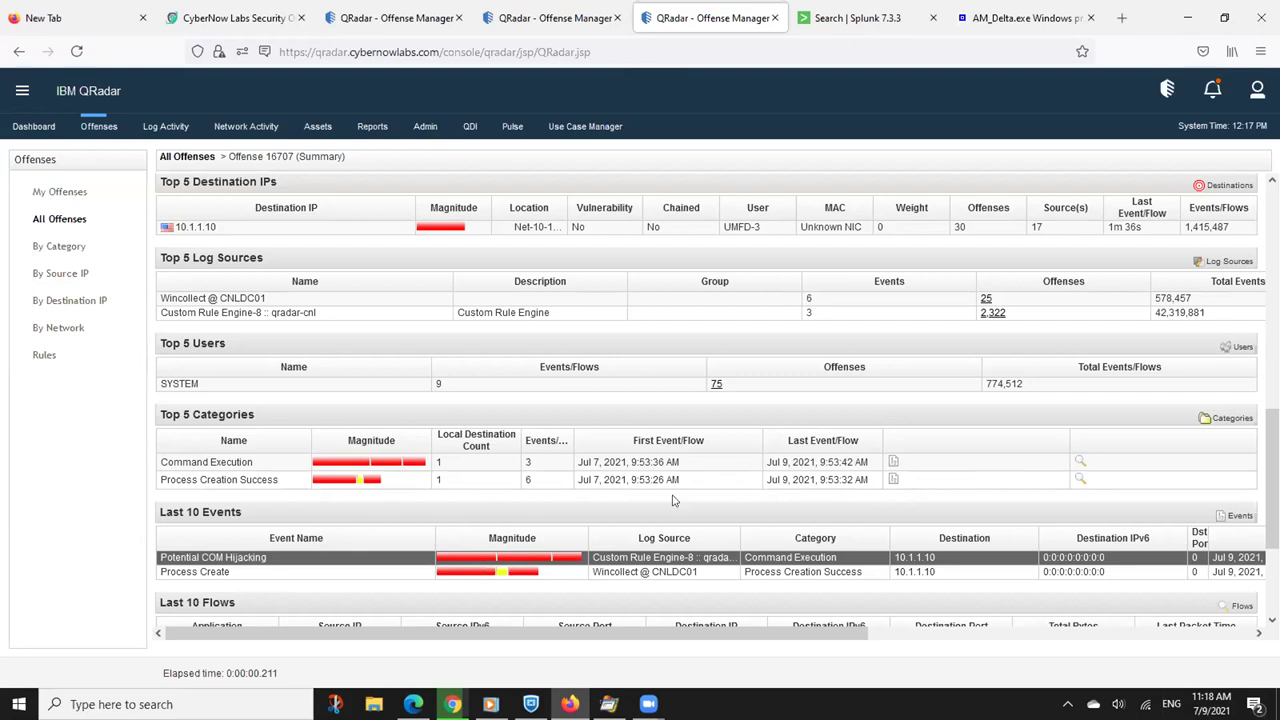
left_click(893, 480)
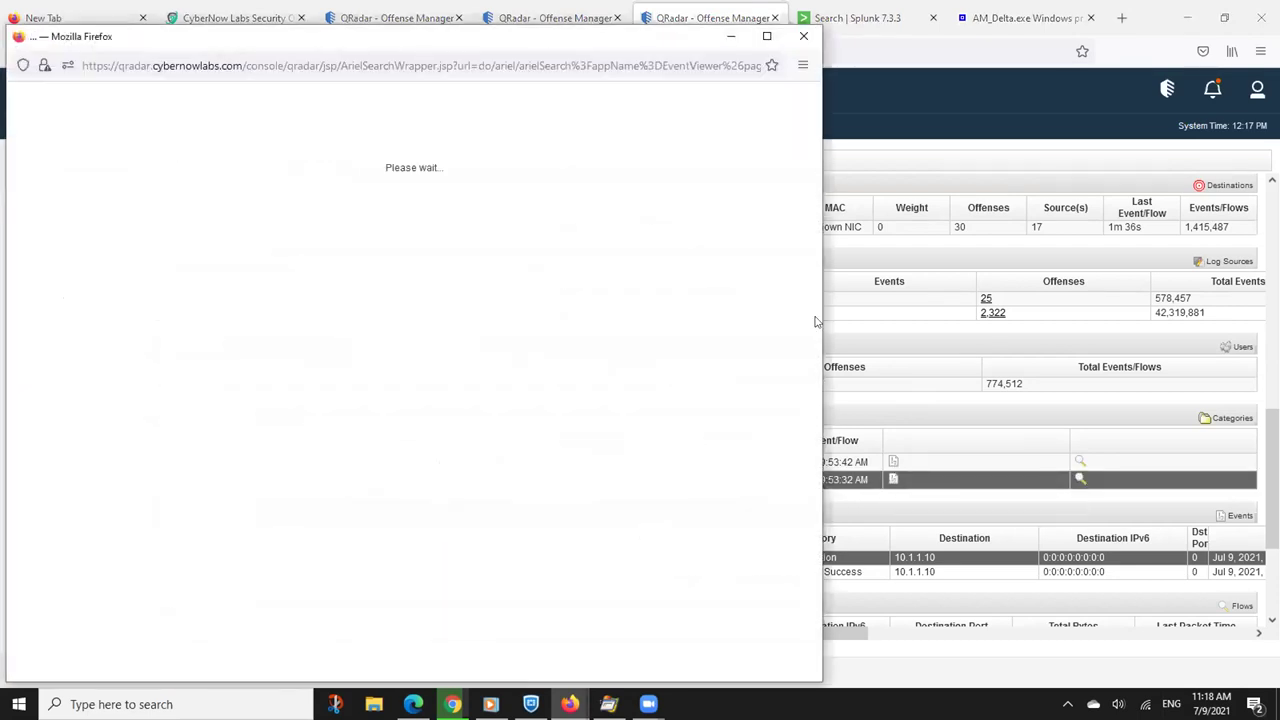
left_click(767, 36)
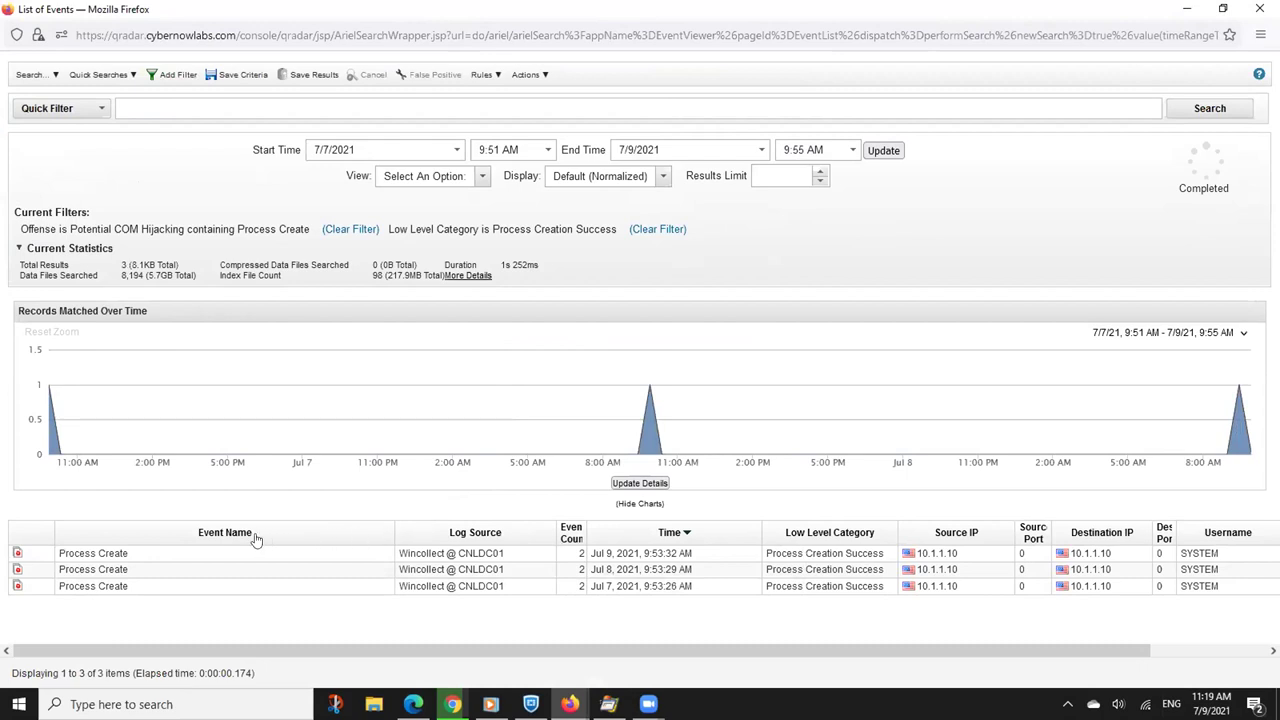
Open the Jul 9 Process Create event and examine the full command line in its Command (custom) field
double_click(156, 552)
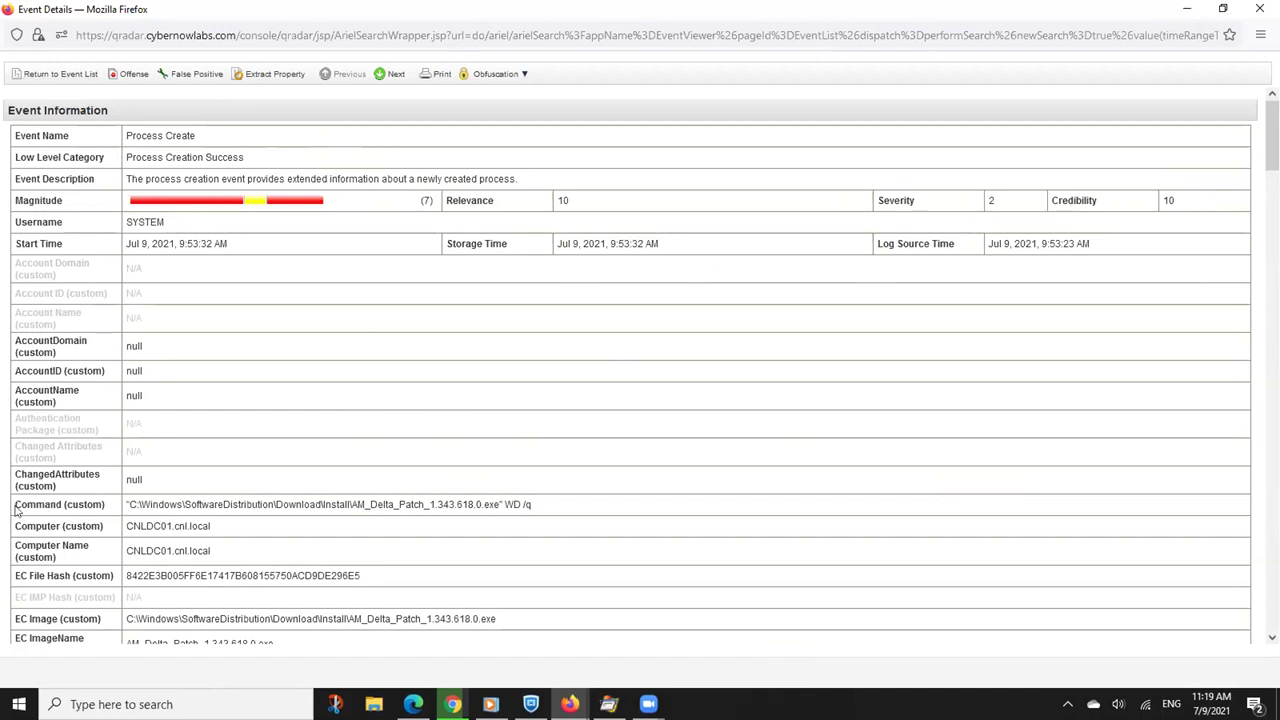
left_click_drag(14, 503, 545, 507)
left_click(165, 497)
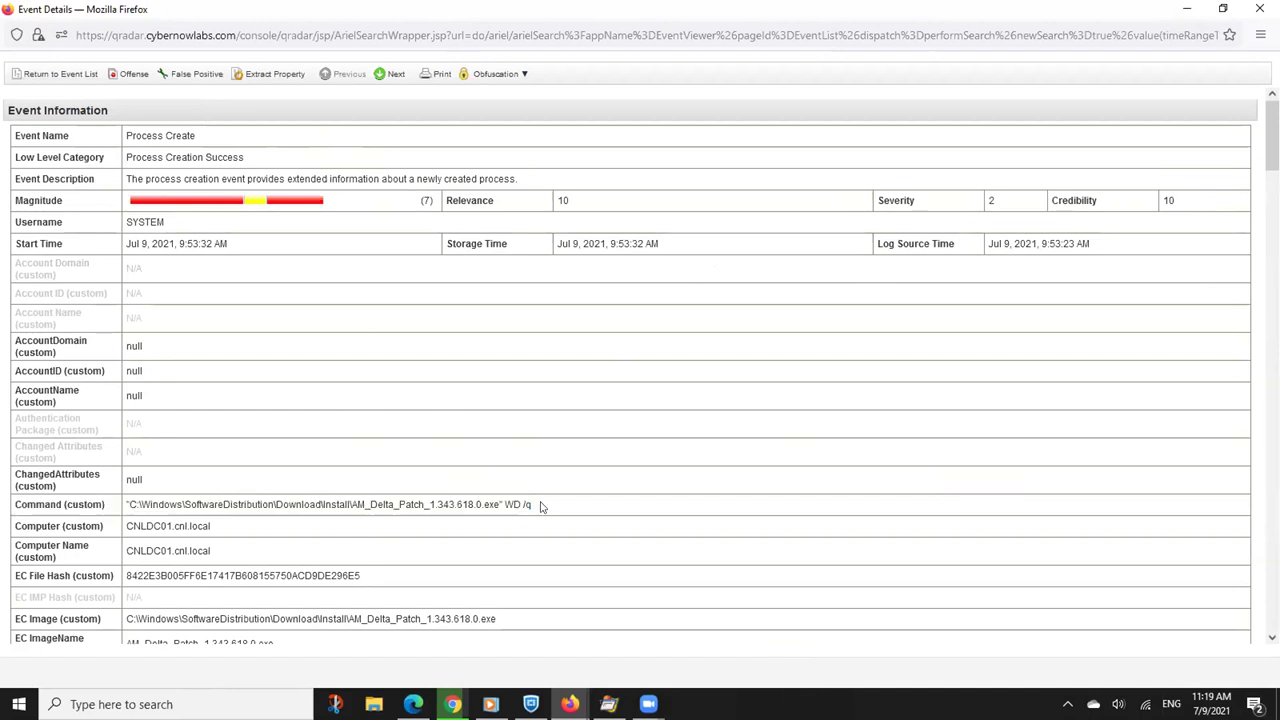
left_click_drag(136, 502, 498, 505)
left_click(539, 504)
left_click_drag(13, 509, 557, 506)
left_click(557, 506)
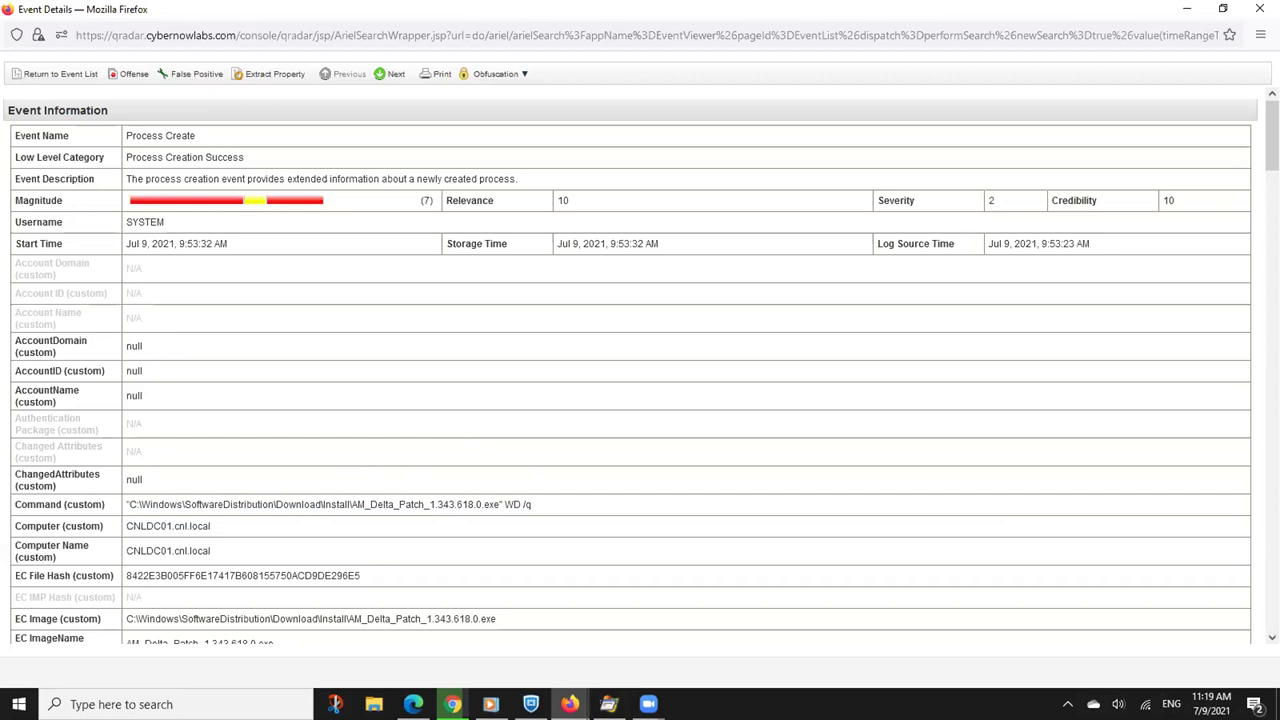
Compare the EC Image path with the Command value in the event details, including the trailing command-line arguments
scroll(640, 365, "down", 3)
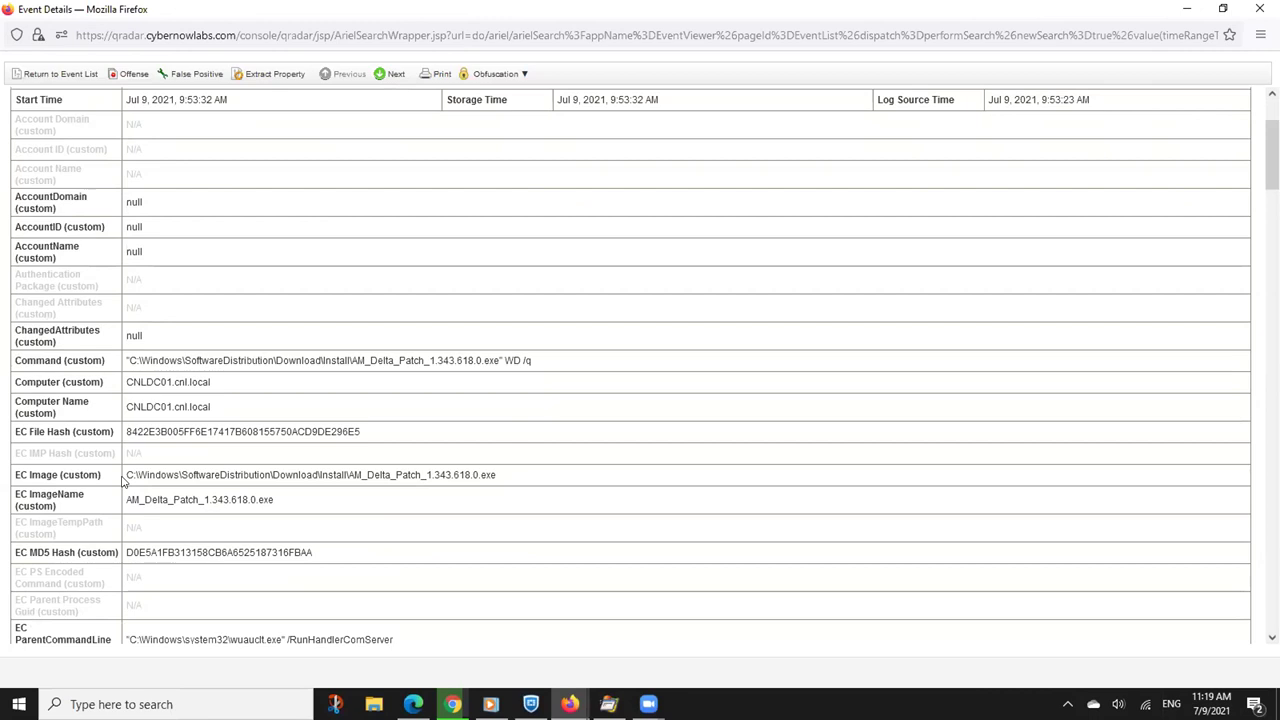
left_click_drag(14, 360, 132, 360)
left_click(132, 360)
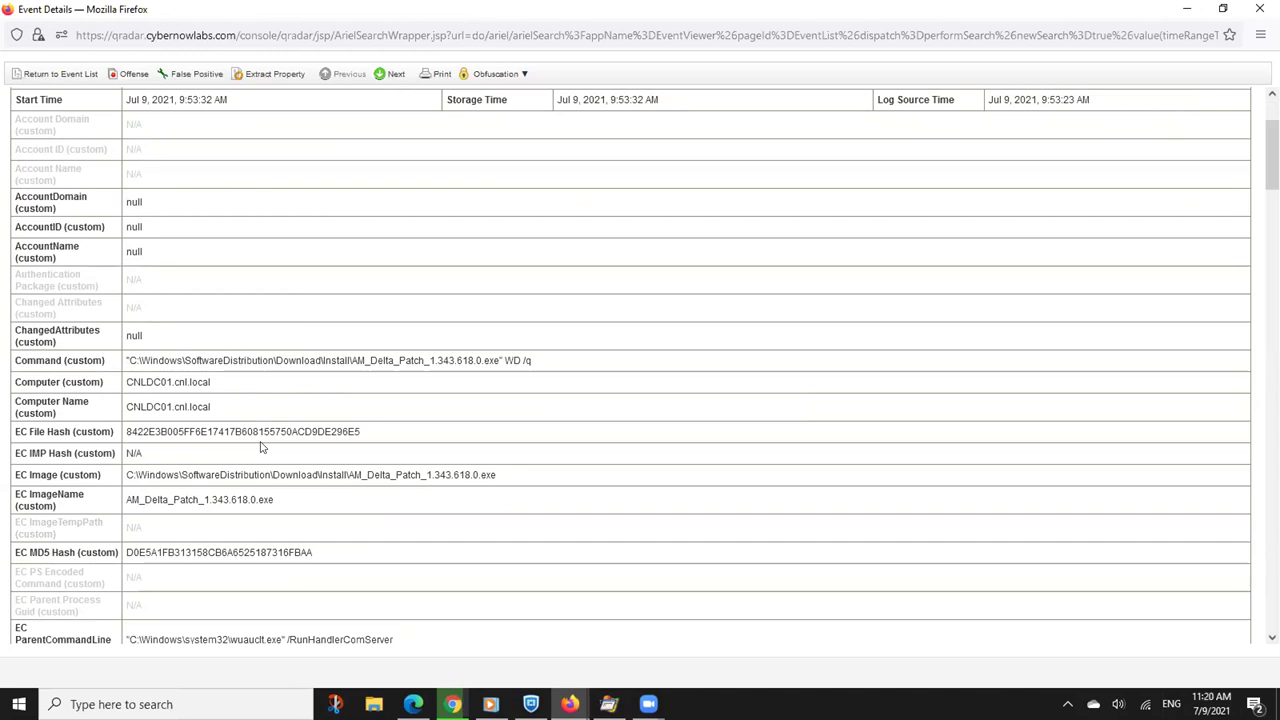
double_click(27, 472)
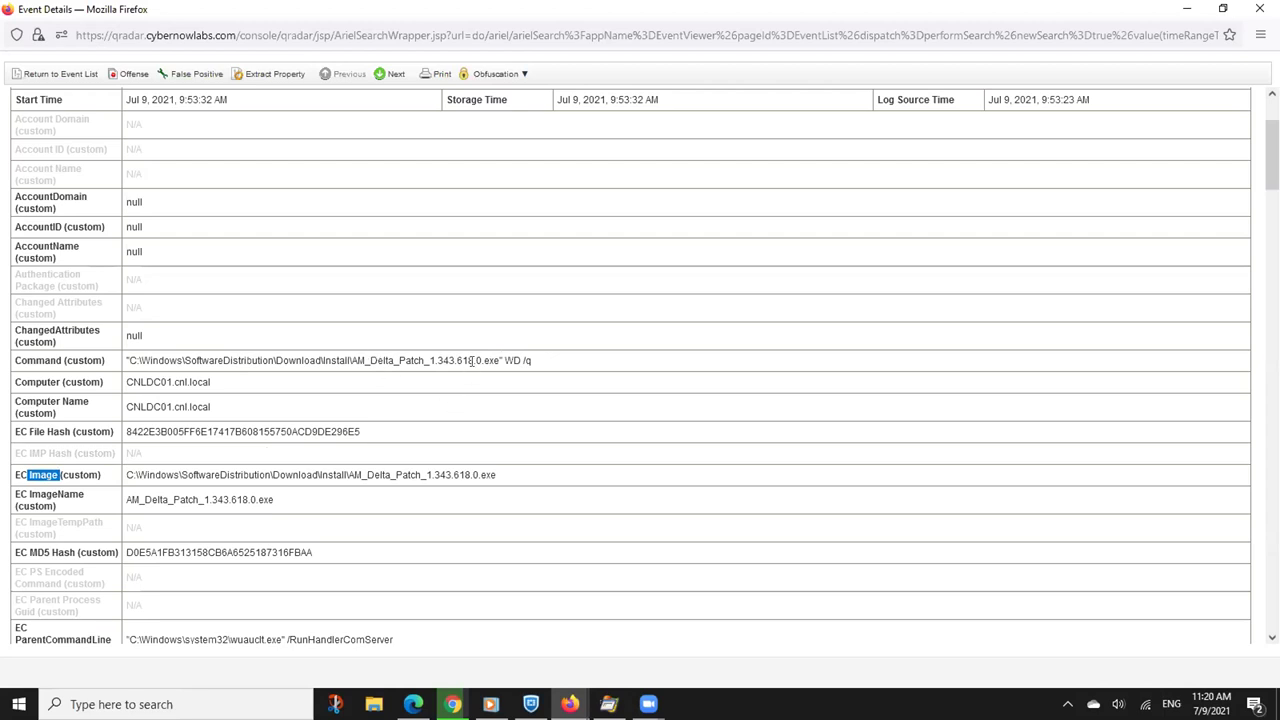
left_click_drag(126, 475, 497, 476)
left_click(316, 361)
left_click_drag(136, 360, 533, 358)
left_click(546, 360)
left_click_drag(505, 360, 535, 364)
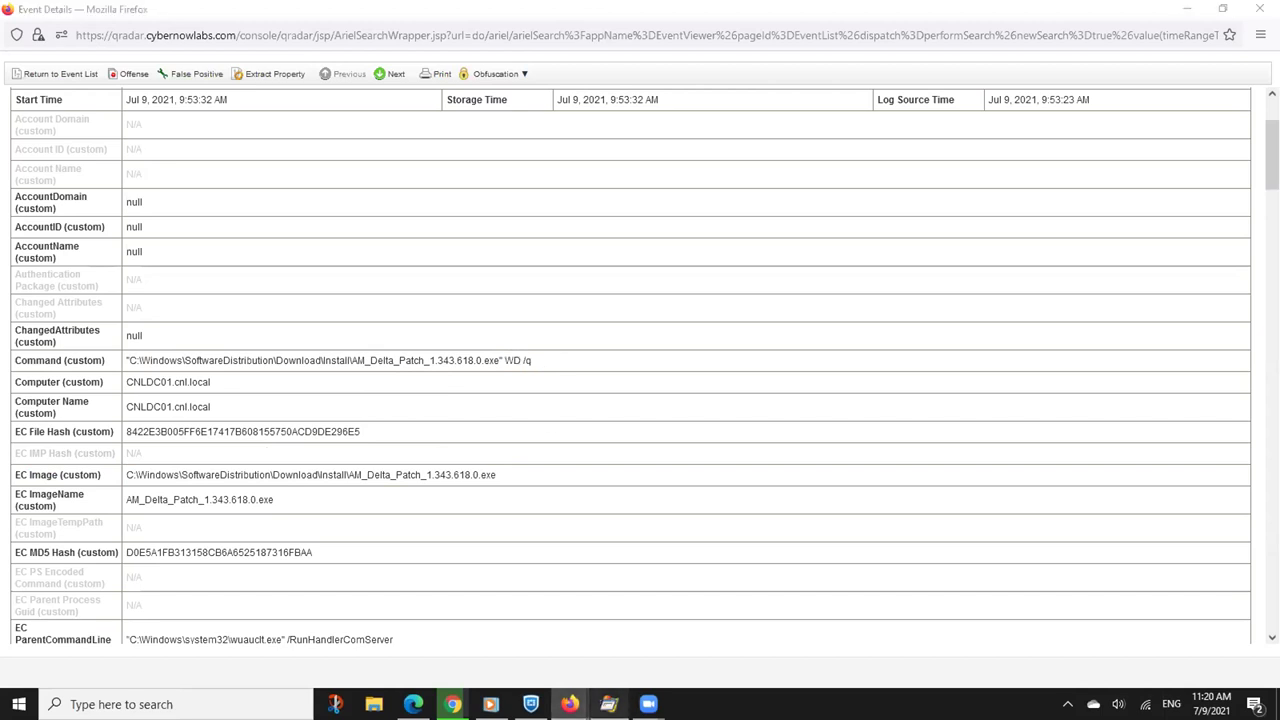
Switch to the Process Tree window, inspect the command of TextInputHost.exe (14448), and close the tree to return to the event details
left_click(608, 704)
left_click(536, 113)
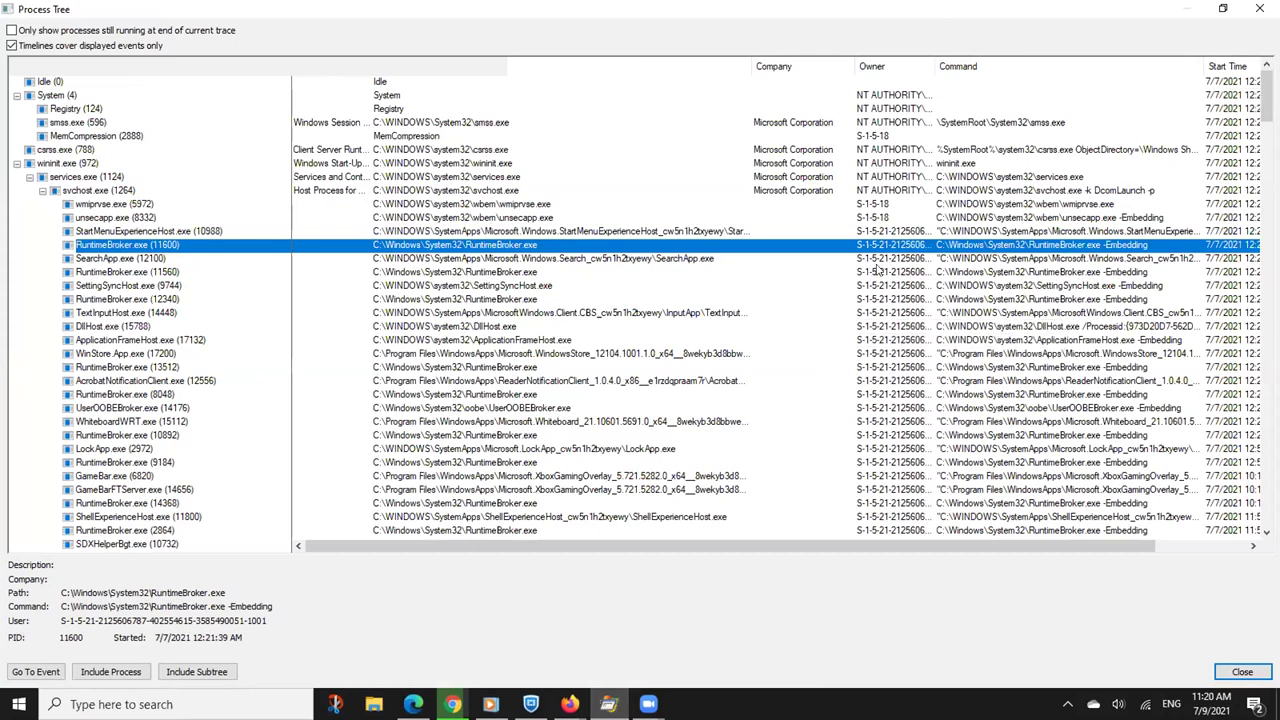
left_click_drag(779, 547, 848, 548)
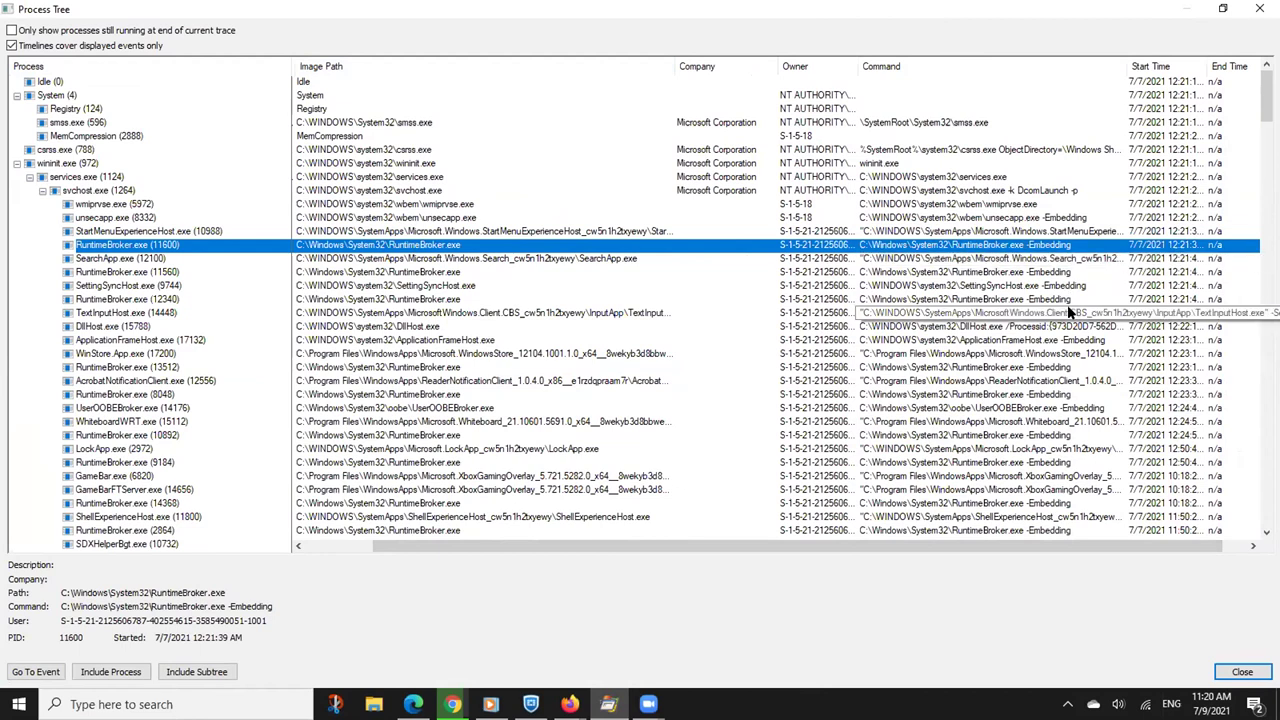
left_click(436, 313)
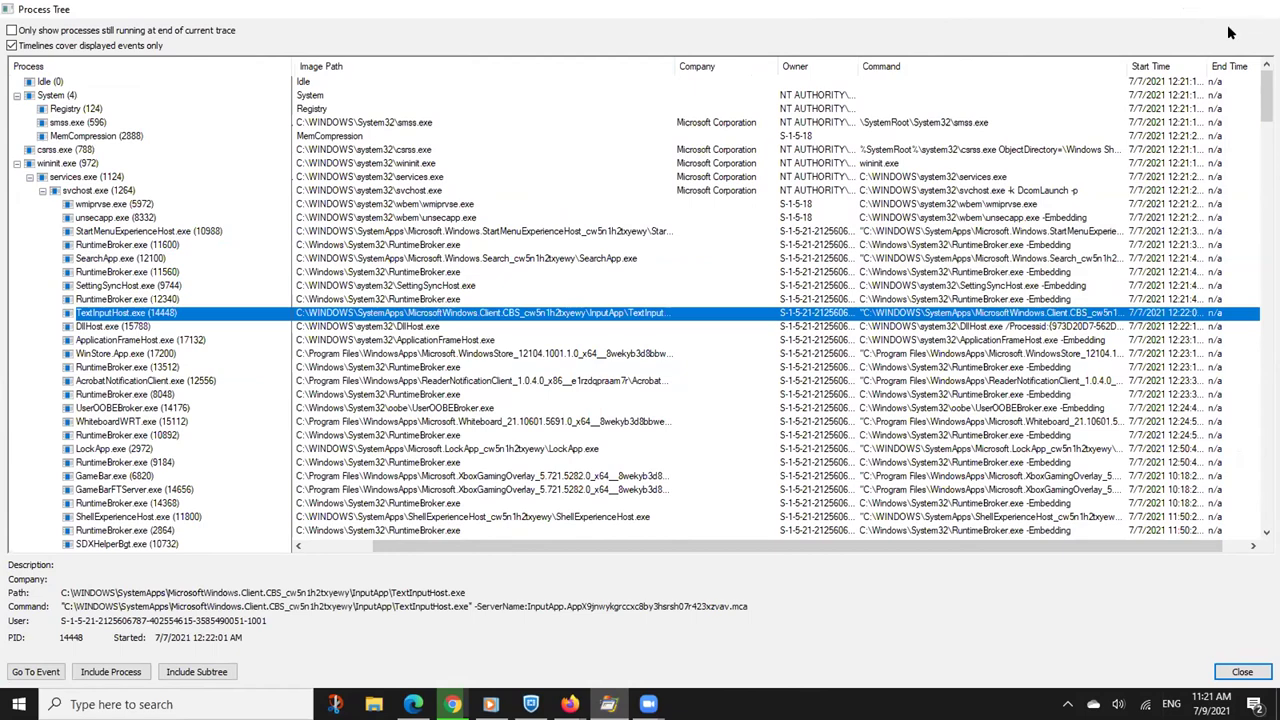
left_click(1257, 10)
left_click(1188, 17)
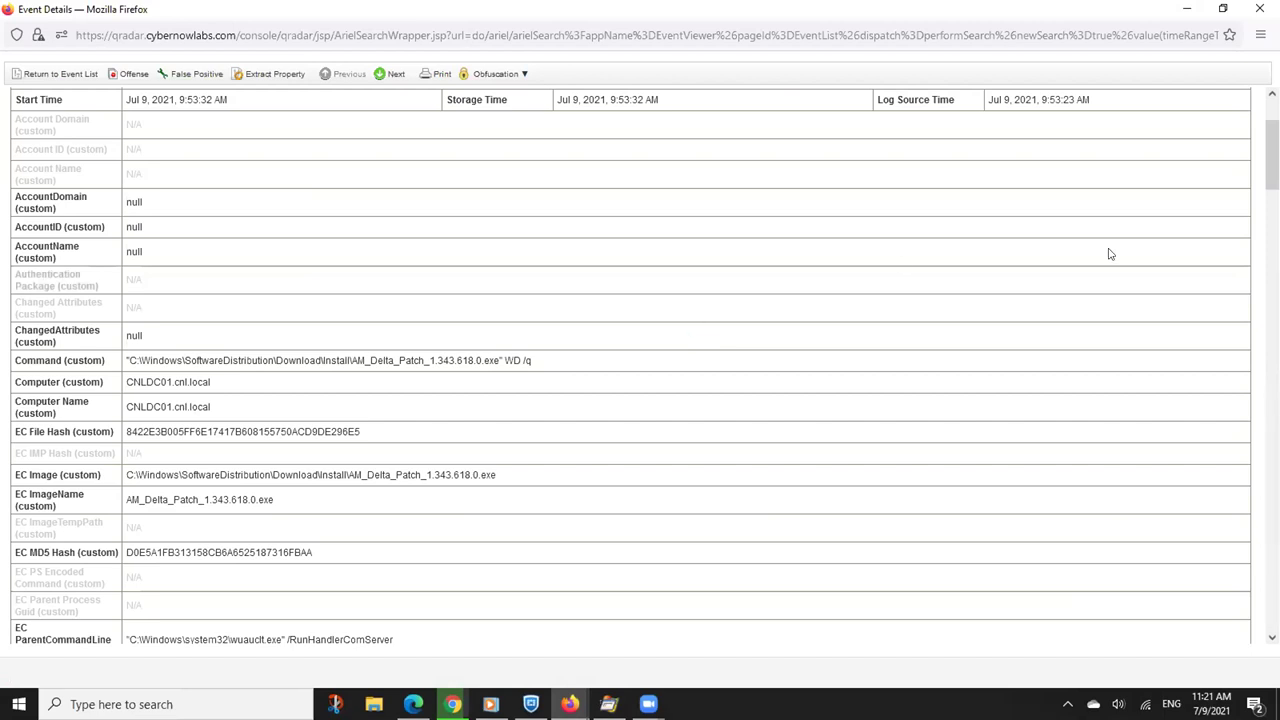
Review the parent process, process command line, hash and image fields of the Process Create event
scroll(1271, 155, "down", 3)
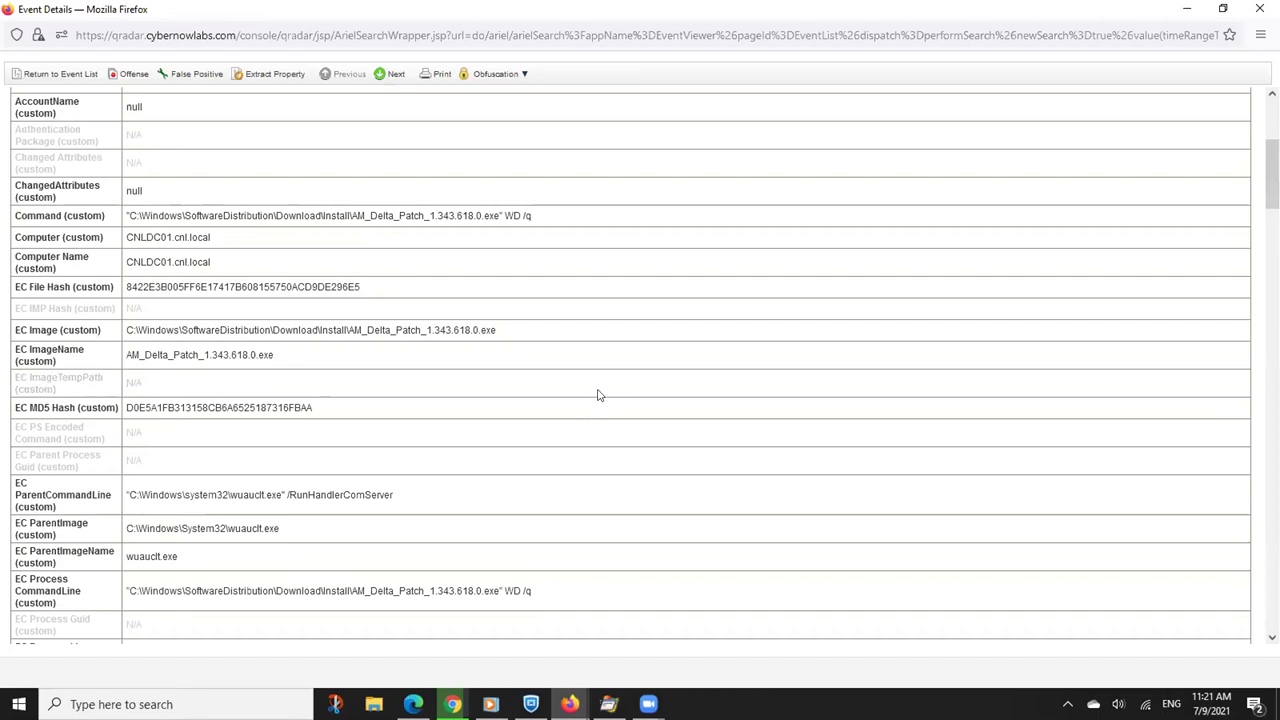
scroll(1271, 175, "down", 2)
scroll(1271, 200, "down", 6)
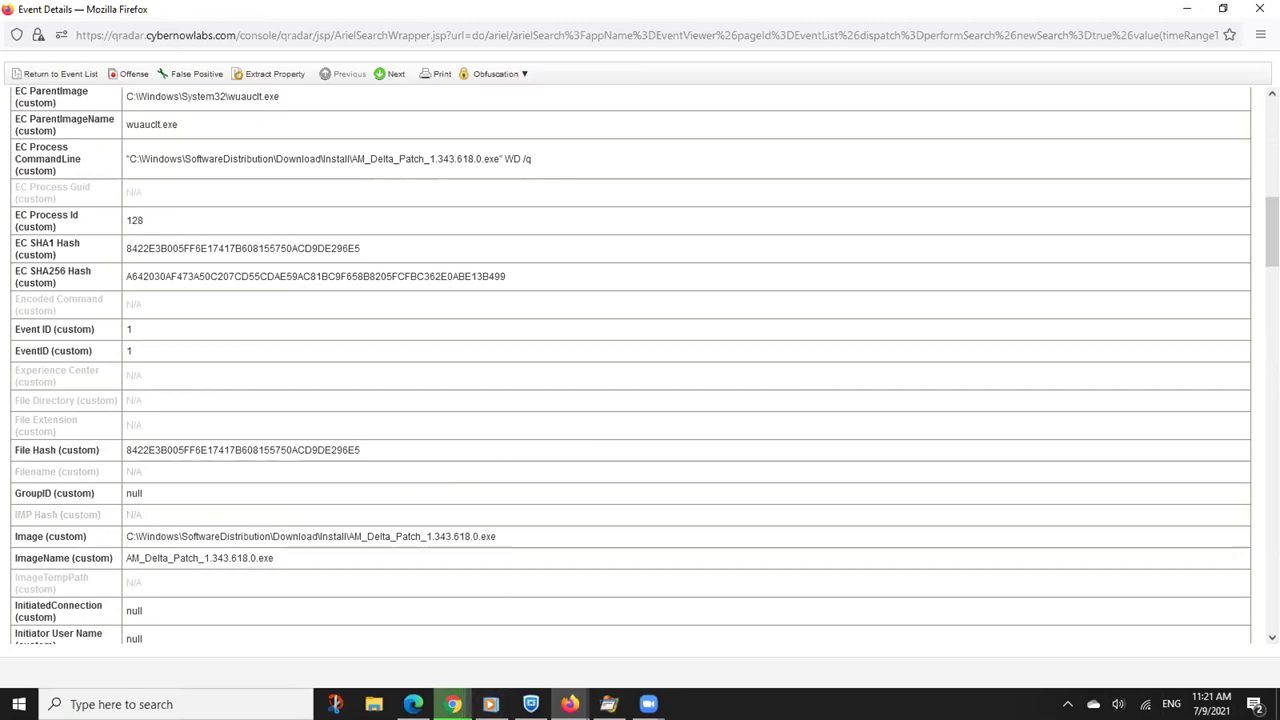
Consult the file.net page about AM_Delta.exe in the main browser window and return to the QRadar offense summary
mouse_move(569, 704)
left_click(630, 610)
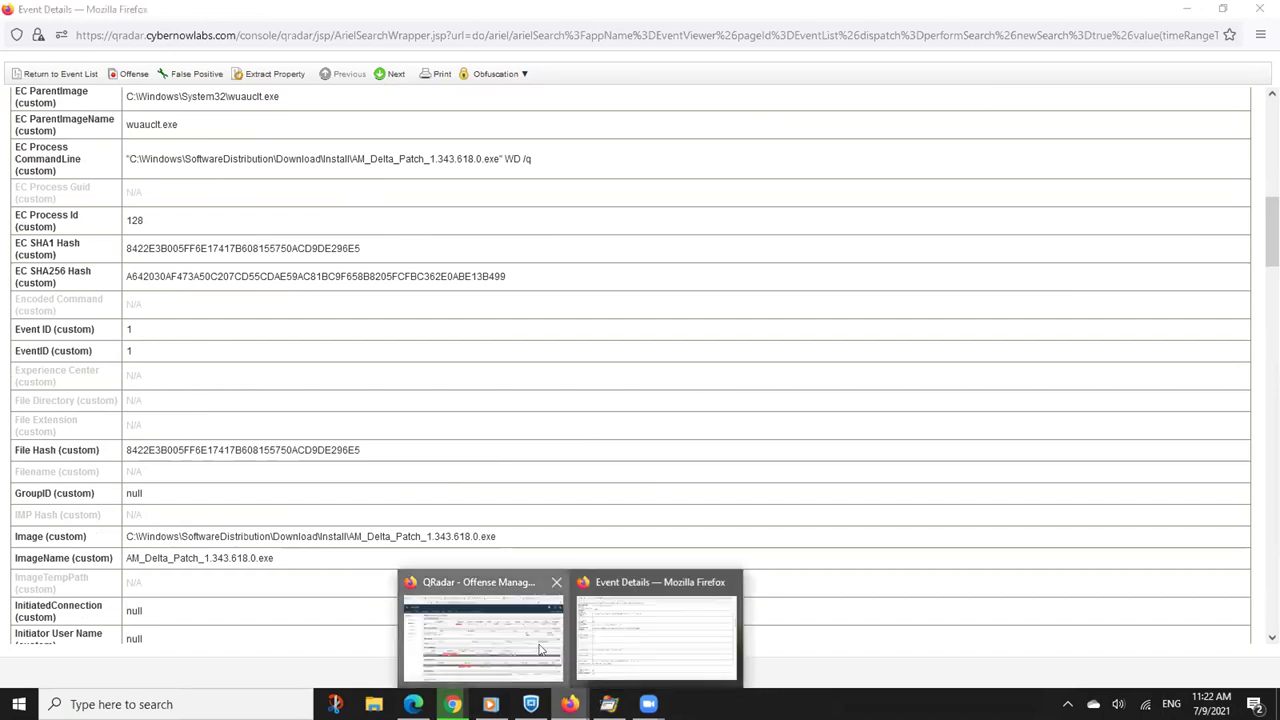
left_click(485, 620)
left_click(1020, 18)
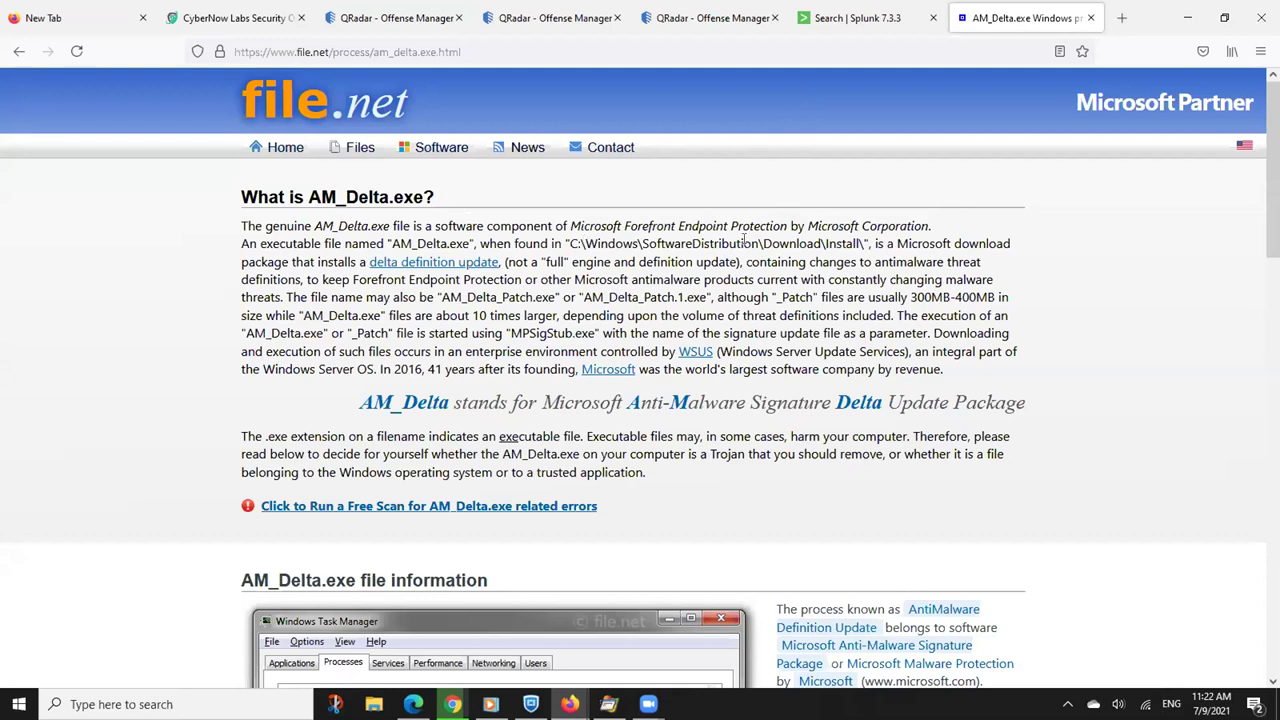
left_click(872, 20)
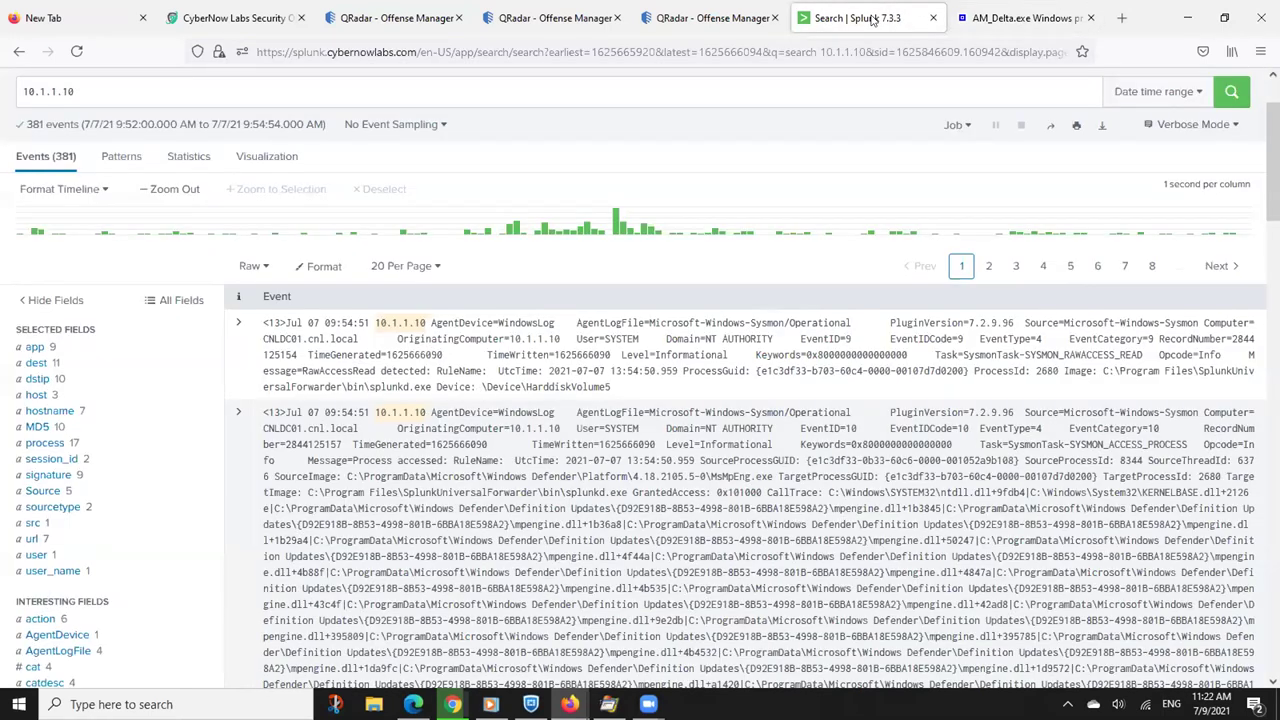
left_click(712, 18)
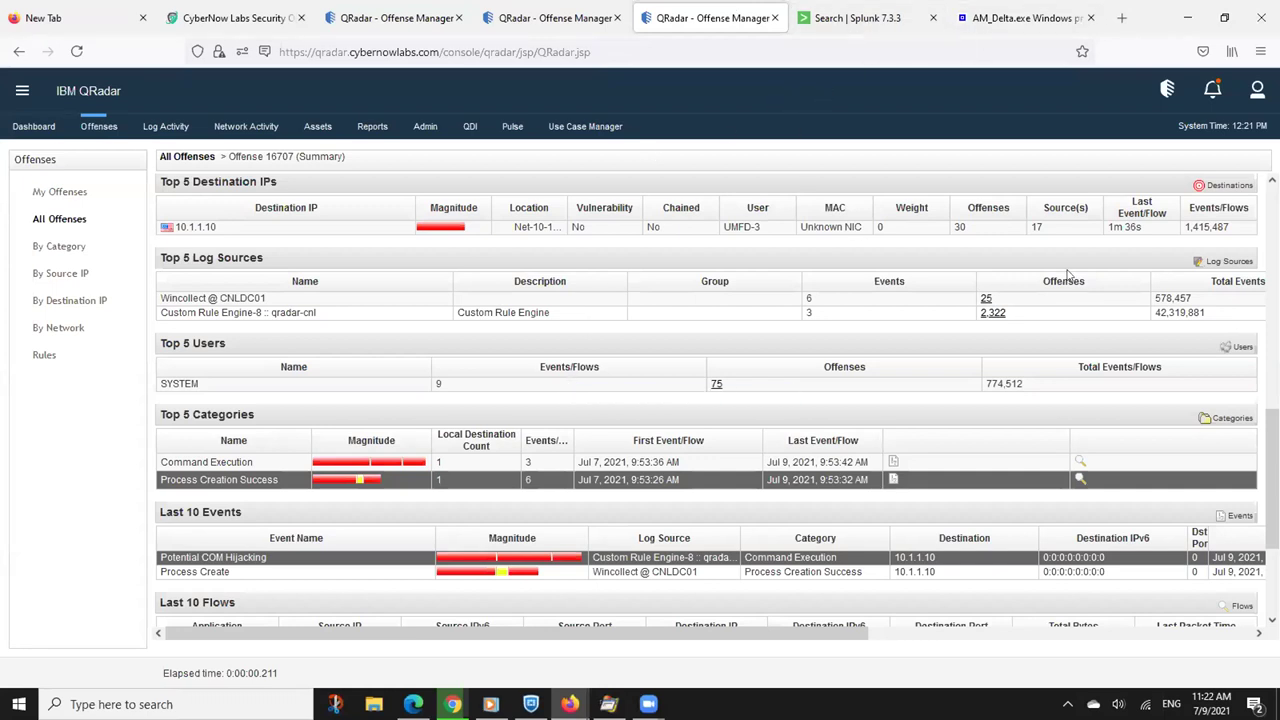
Open the Process Create entry from the offense's Last 10 Events in a maximized event details window
left_click_drag(160, 462, 1262, 482)
scroll(530, 632, "down", 3)
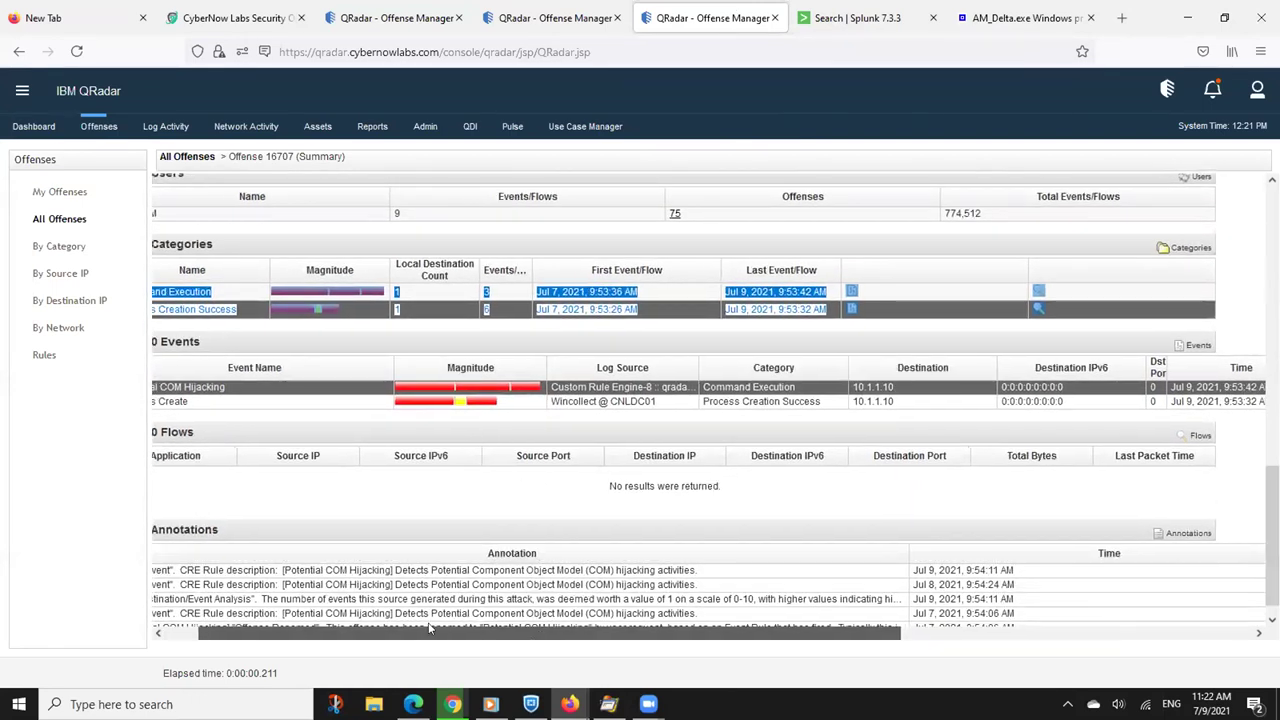
left_click_drag(530, 632, 488, 632)
double_click(200, 401)
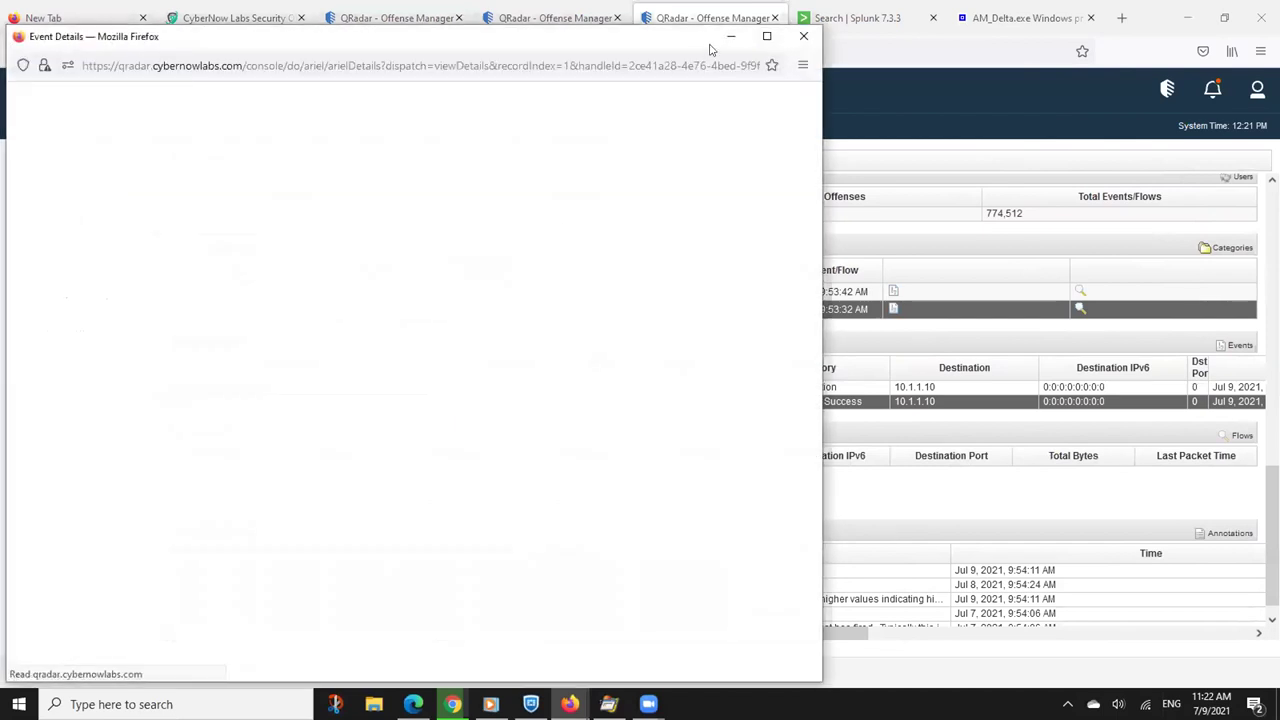
left_click(766, 36)
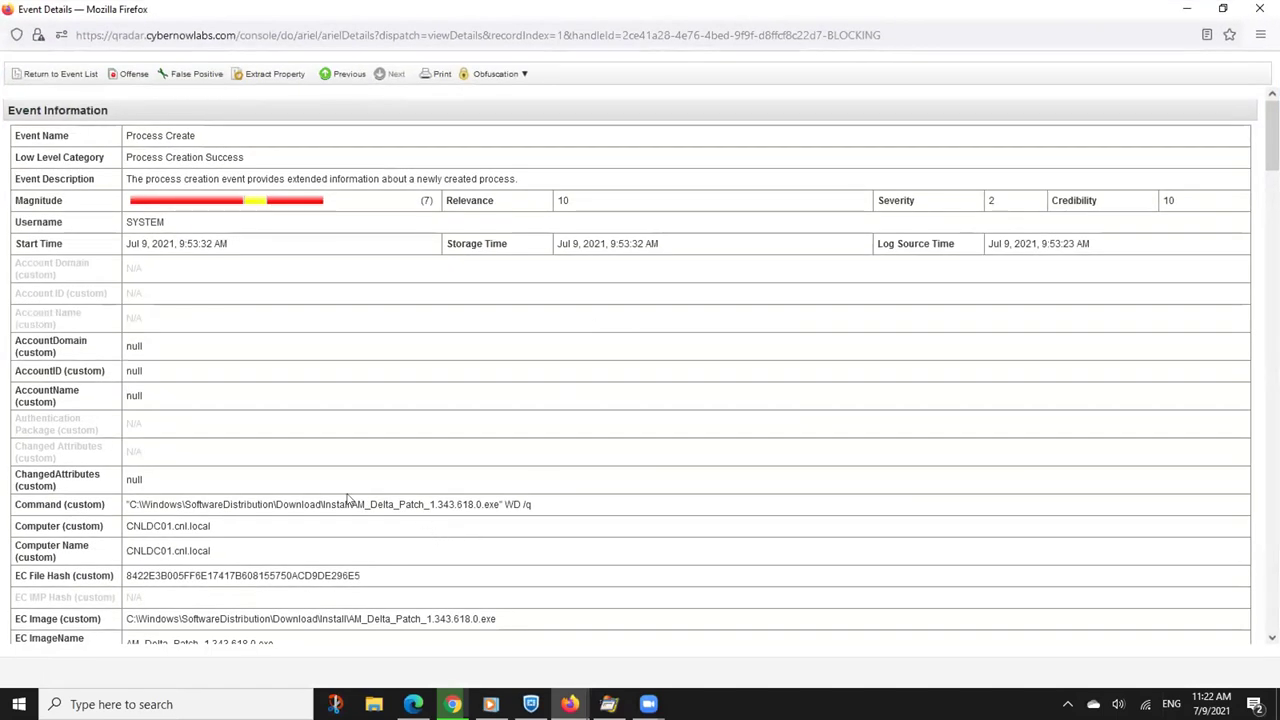
Locate the EC Process CommandLine field in the event details and highlight its value for inspection
scroll(1272, 140, "down", 2)
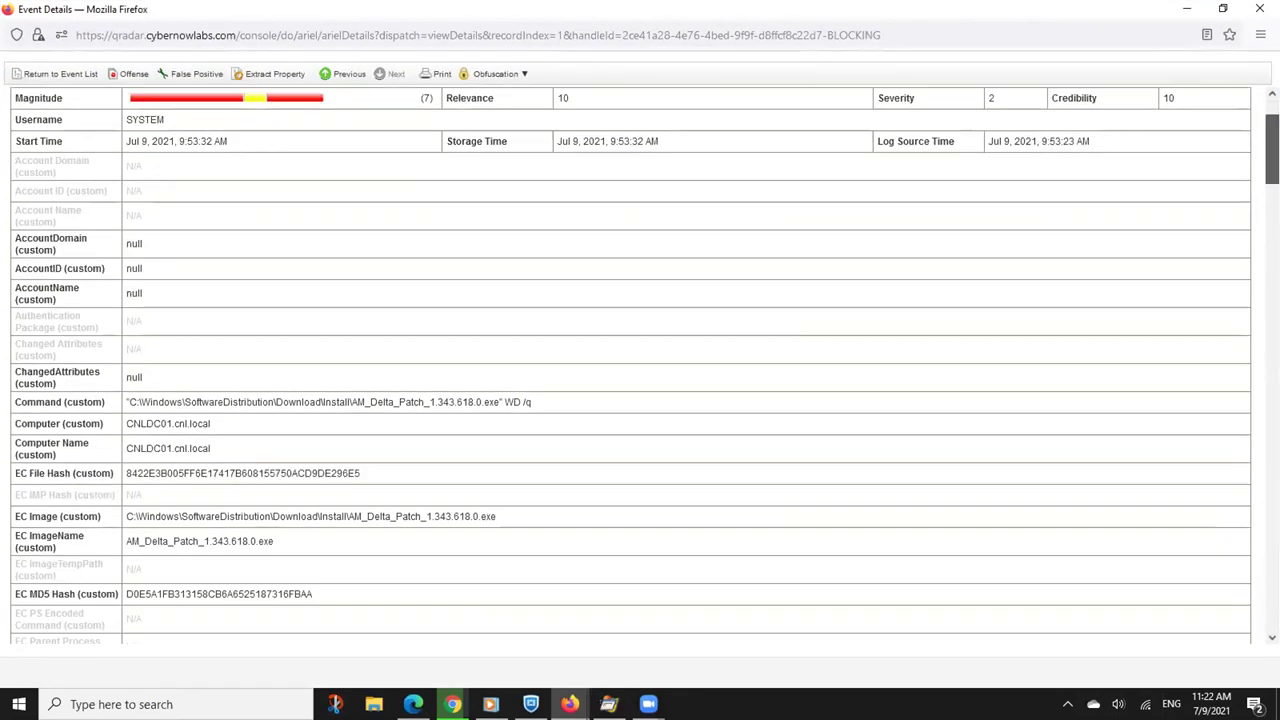
scroll(1272, 150, "down", 4)
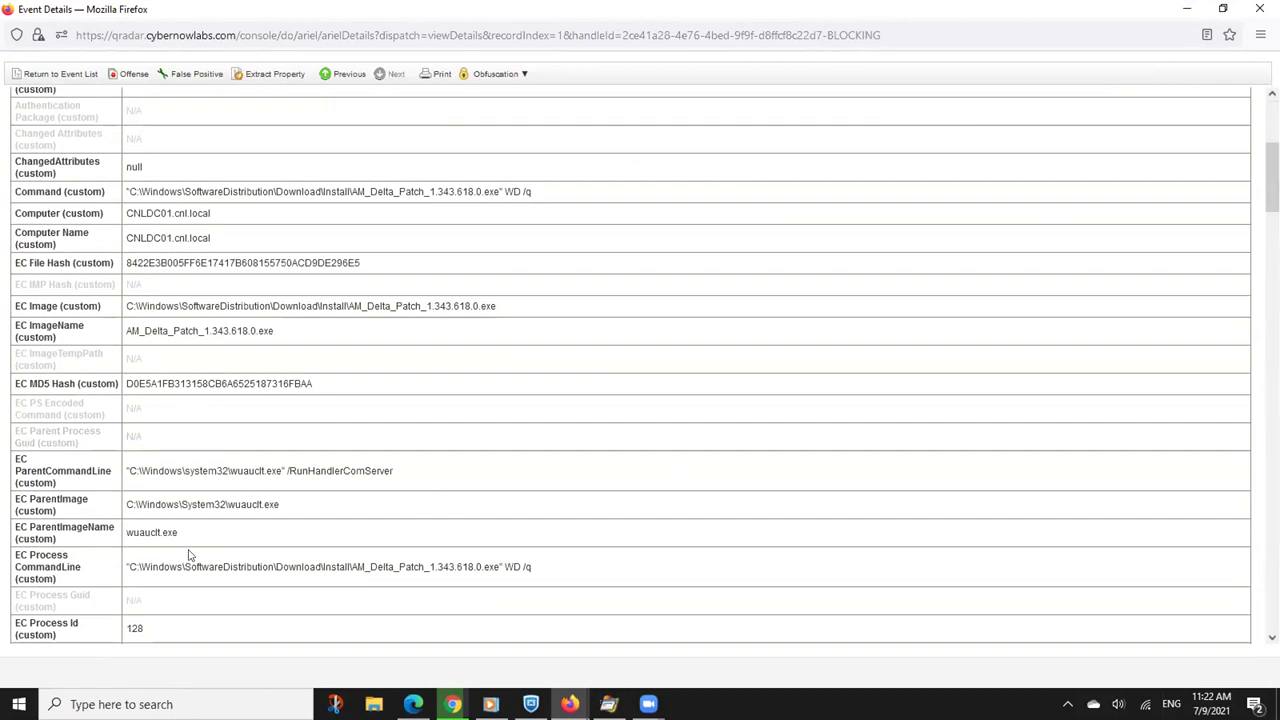
left_click_drag(126, 567, 533, 570)
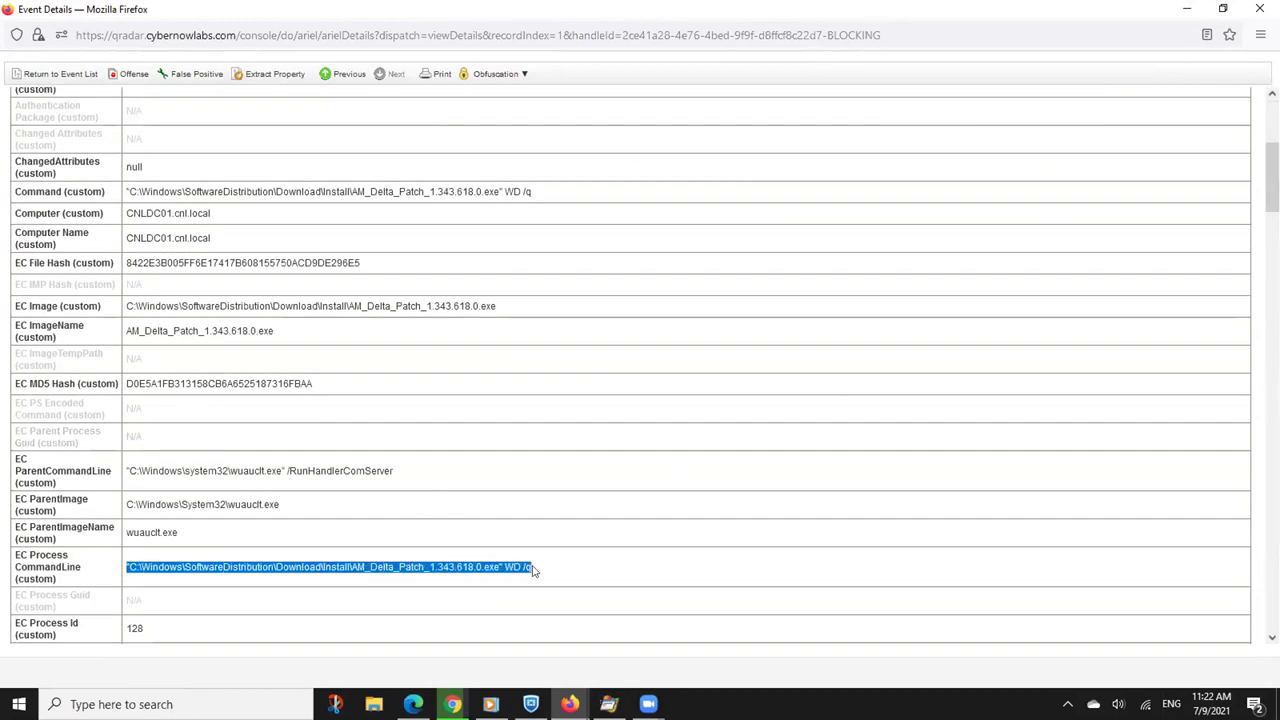
left_click(533, 570)
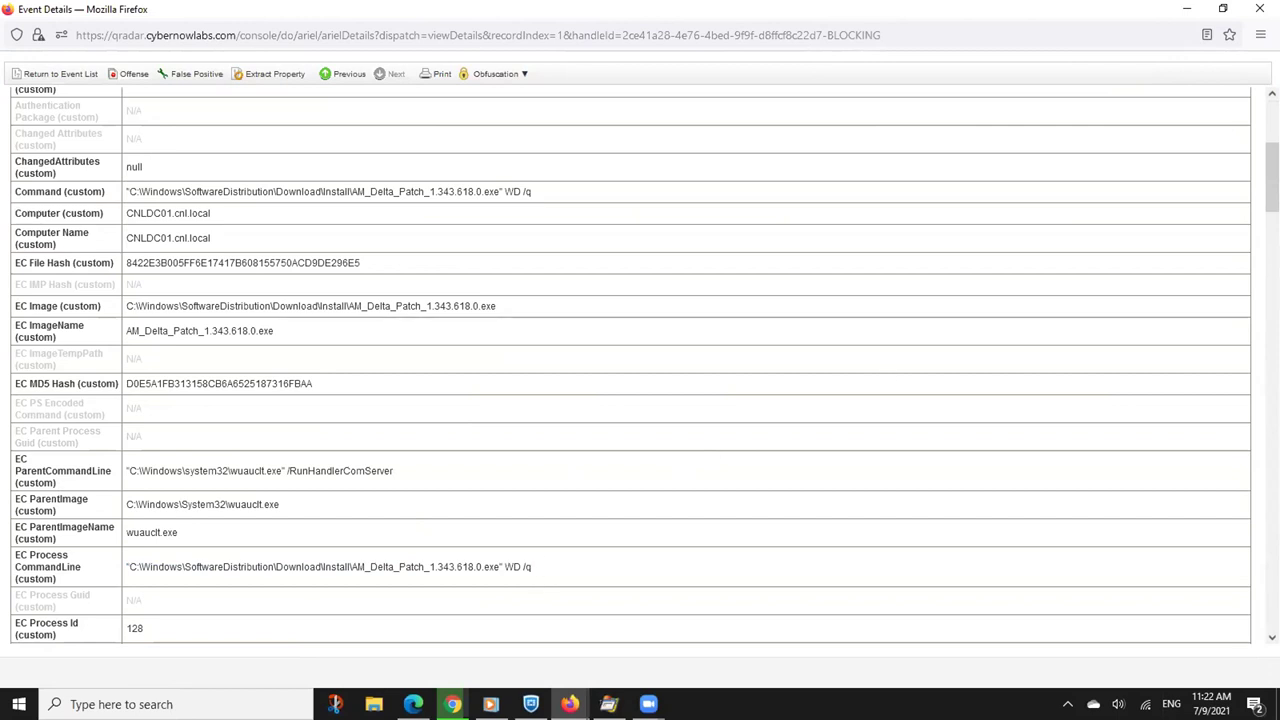
Review the remaining hash, image, machine and parent process fields of the event, and close its details window
scroll(645, 367, "down", 3)
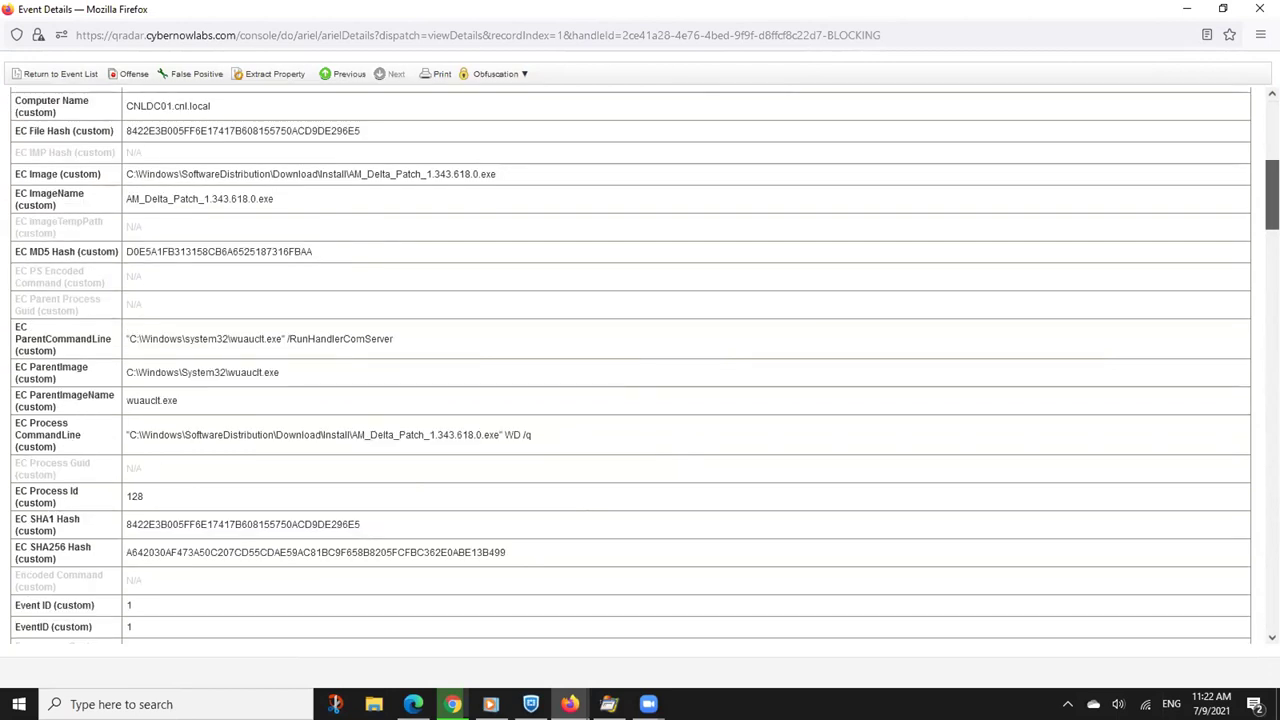
scroll(645, 367, "down", 2)
scroll(645, 367, "down", 6)
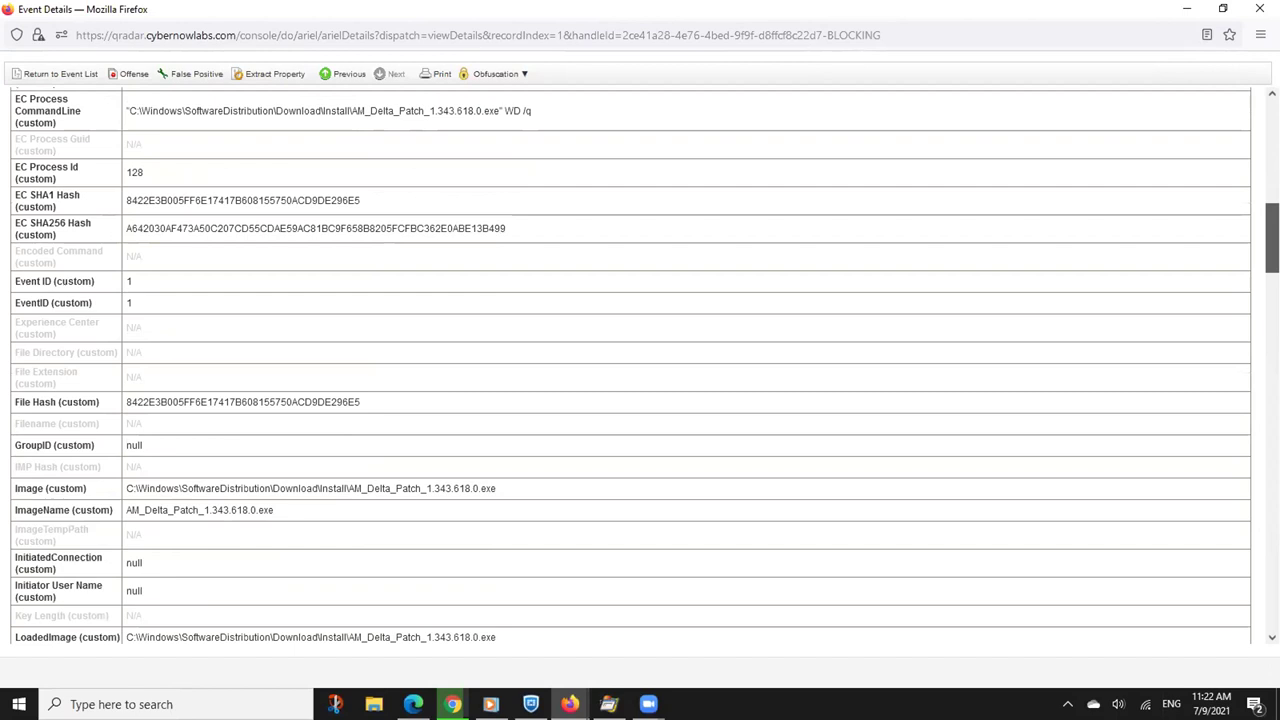
scroll(645, 367, "down", 5)
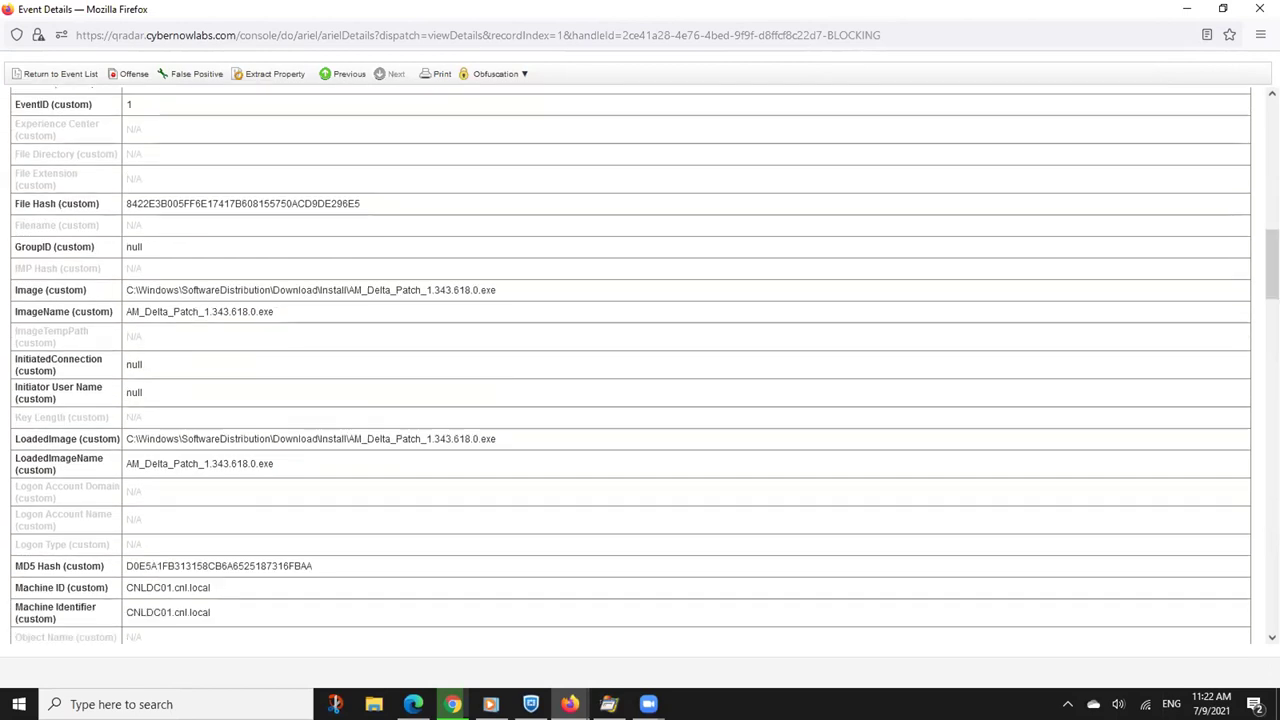
scroll(645, 367, "down", 3)
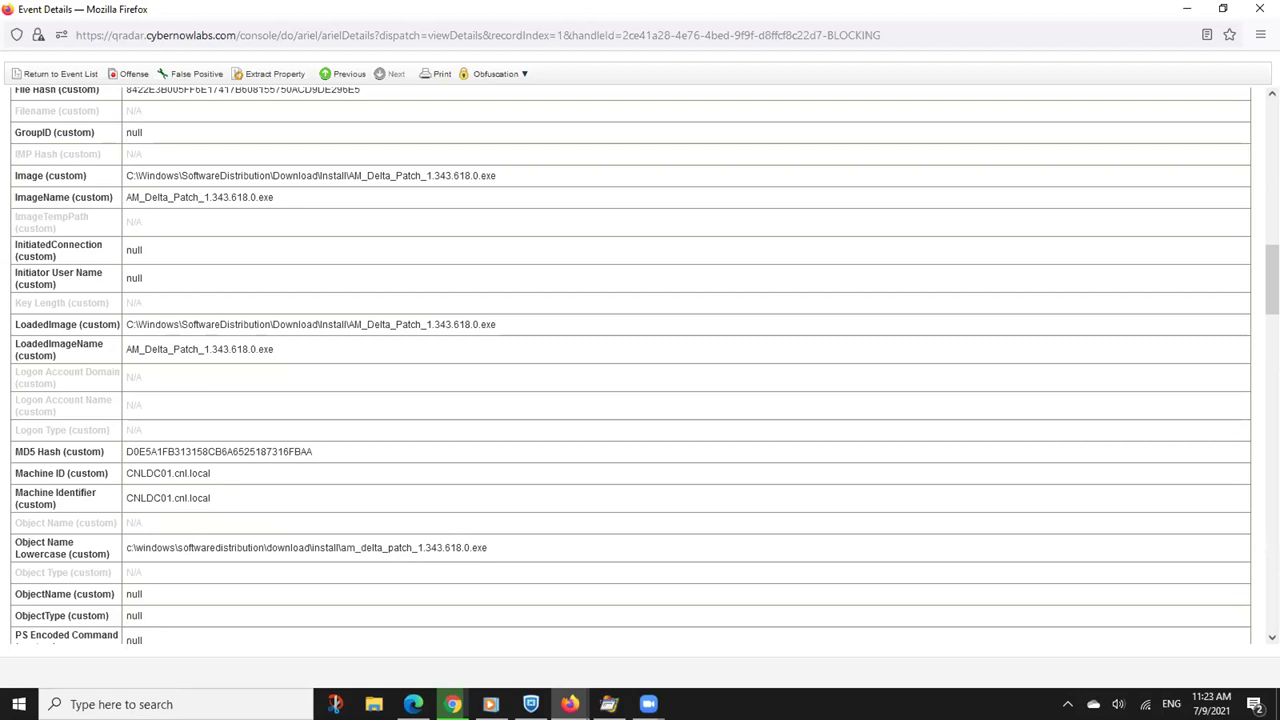
scroll(1003, 274, "down", 7)
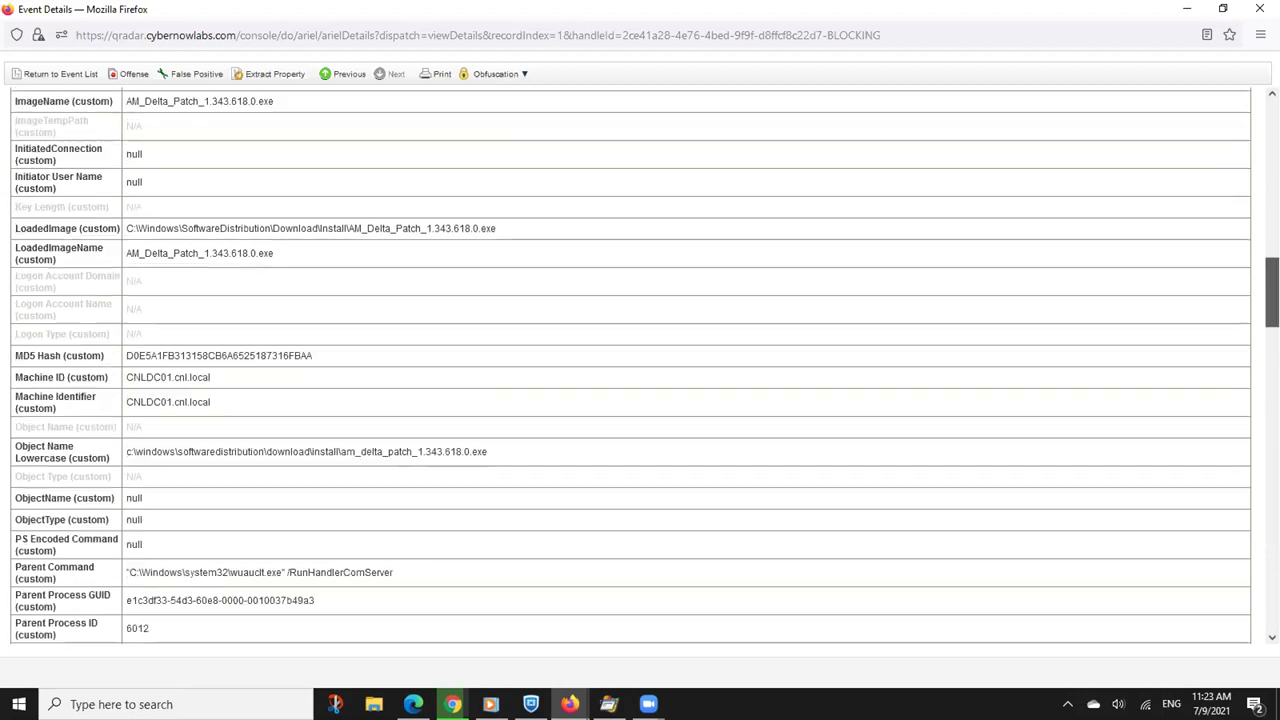
left_click(1258, 10)
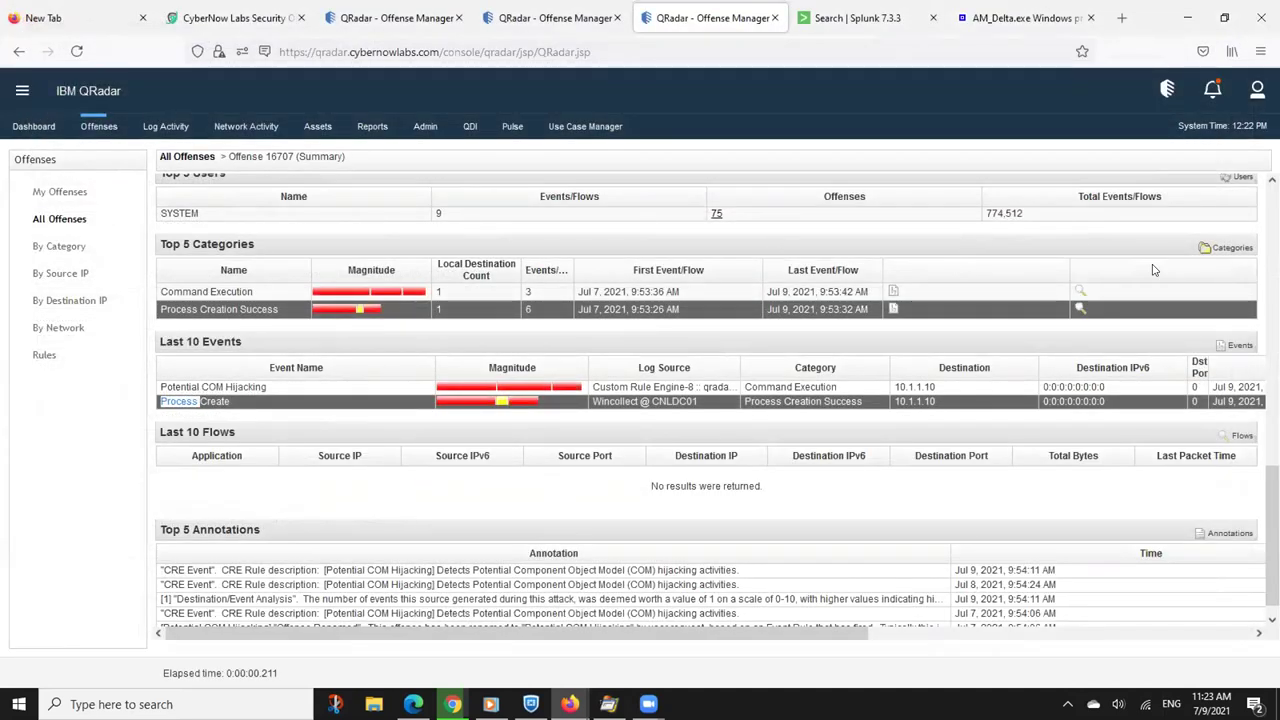
Switch to the Splunk search and rerun the 10.1.1.10 query for 07/07/2021 between 09:52:00.000 and 09:54:54.000
scroll(1272, 530, "up", 1)
scroll(706, 400, "up", 10)
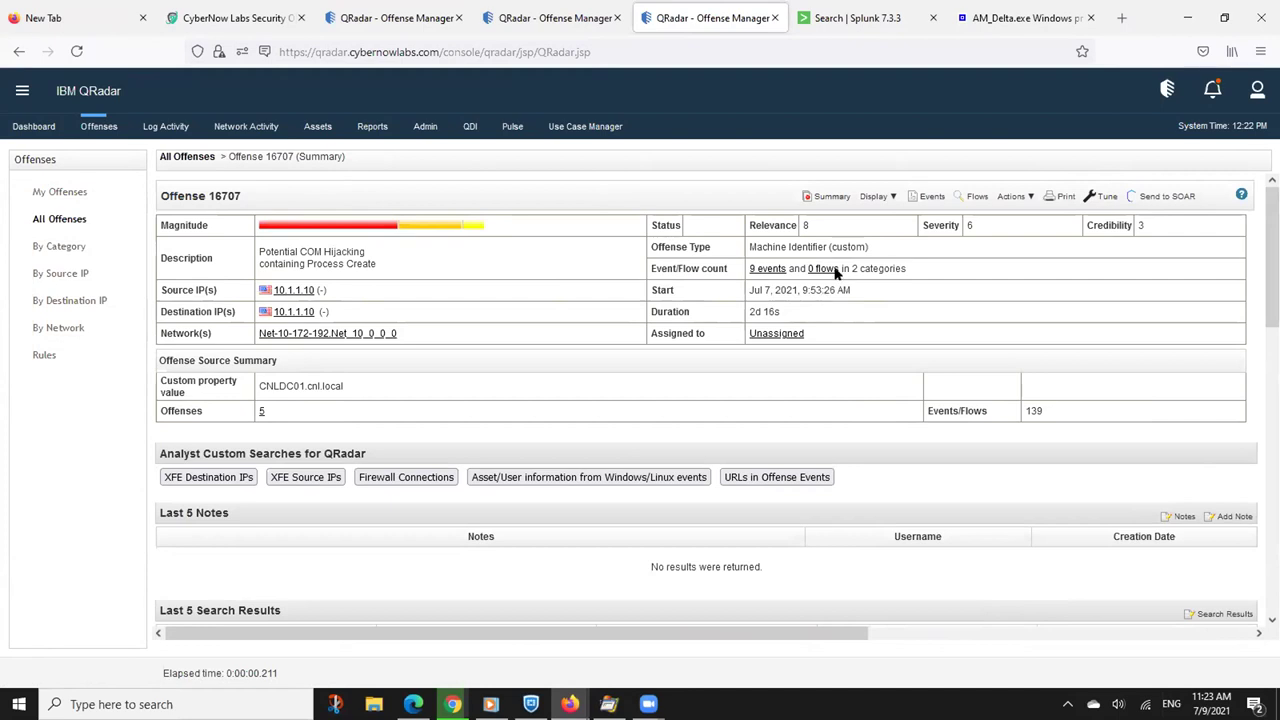
left_click(858, 20)
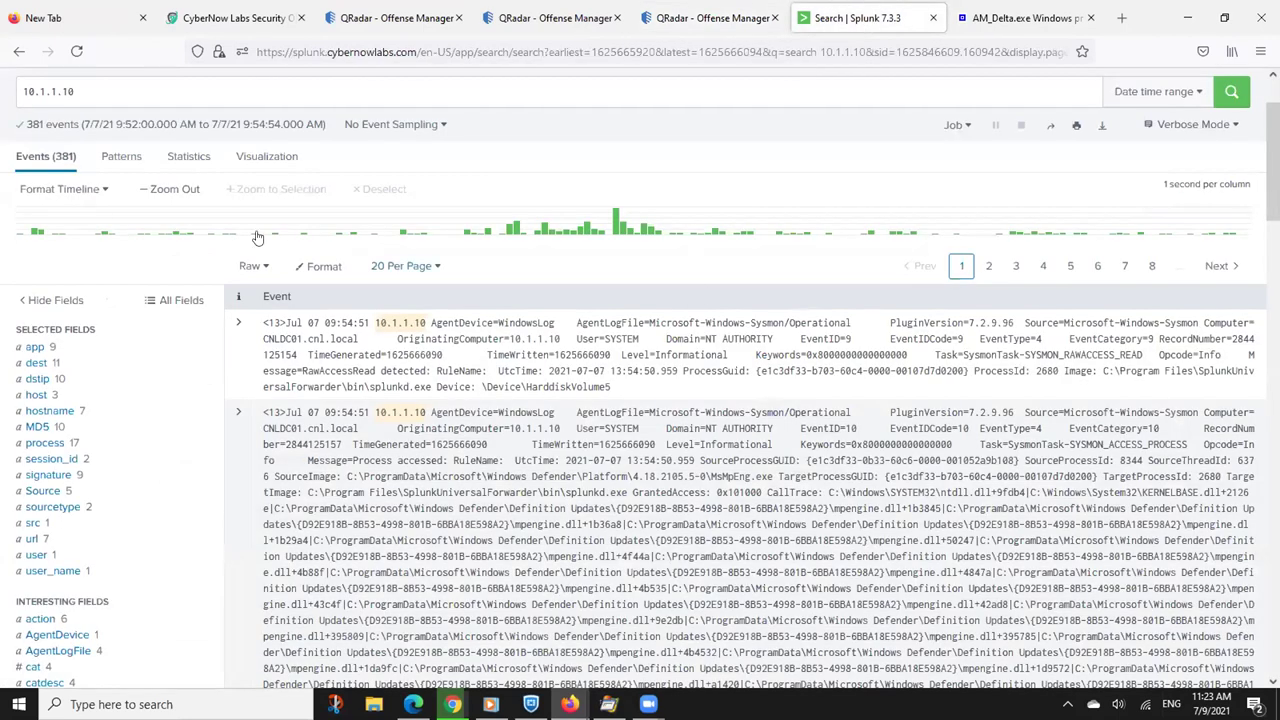
left_click(1152, 95)
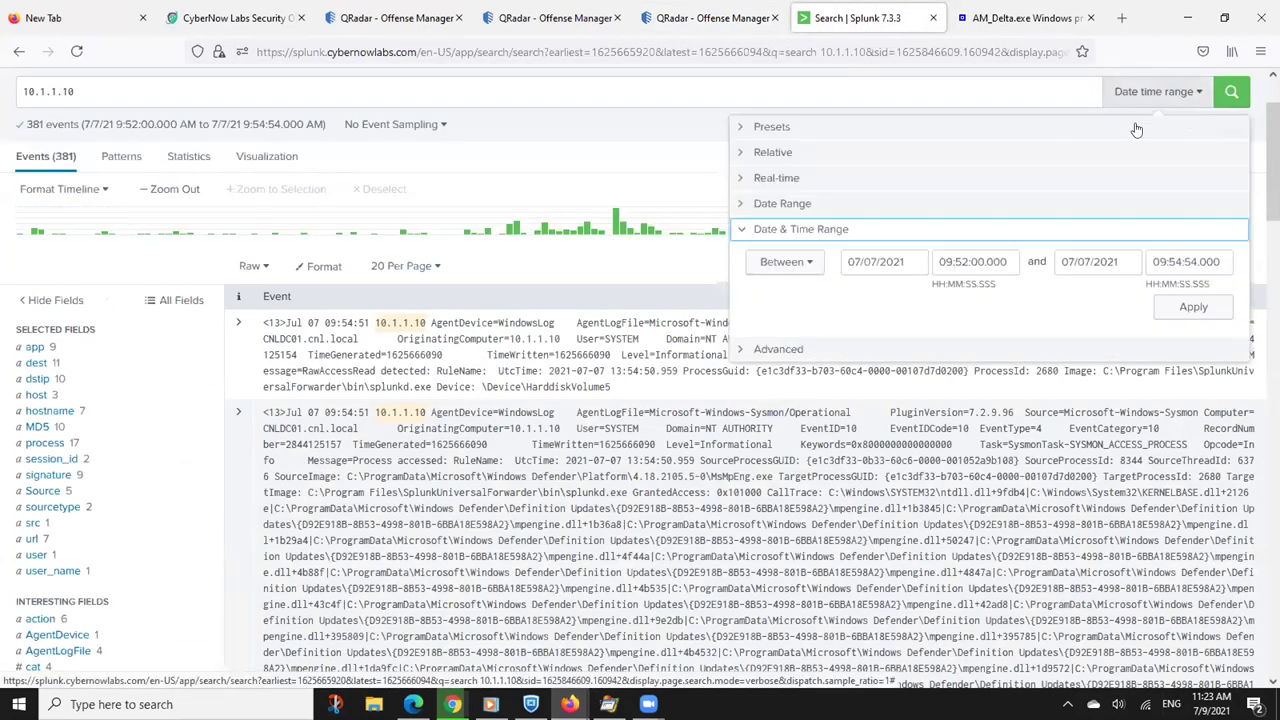
left_click(1228, 94)
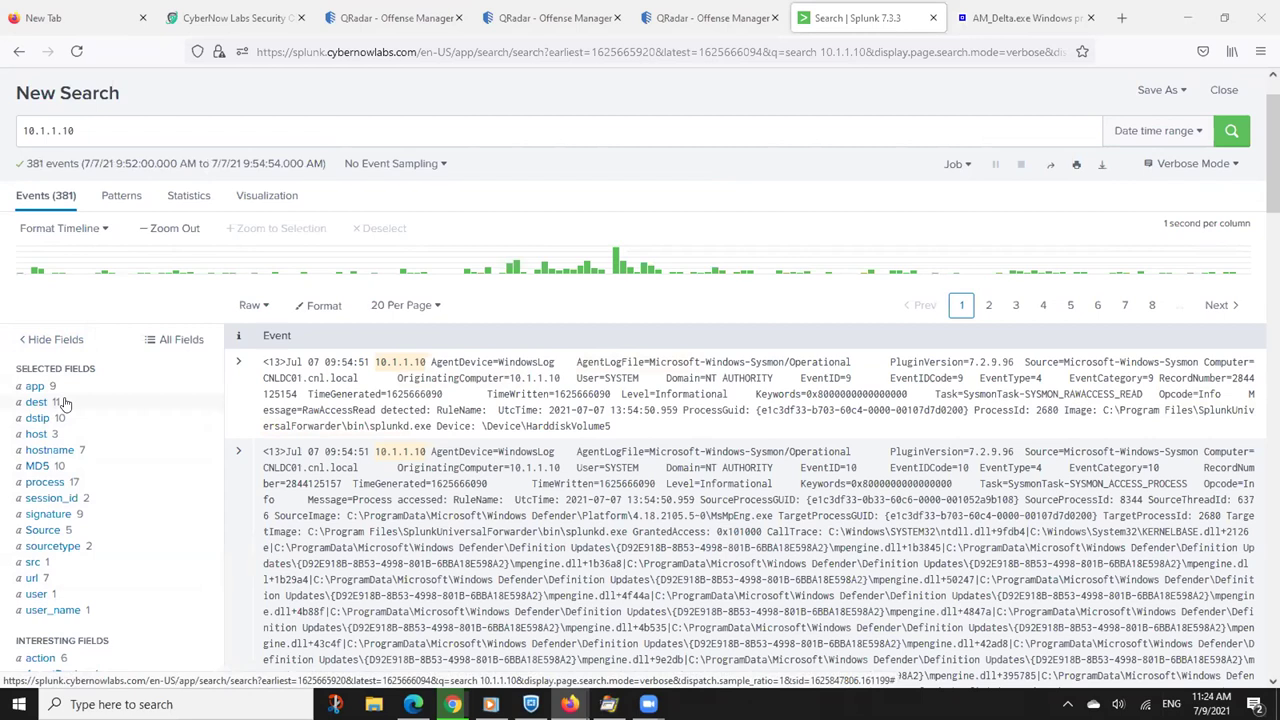
Review the value breakdowns of the AgentDevice, dest, dstip, host, hostname and signature fields in the search results
left_click(57, 673)
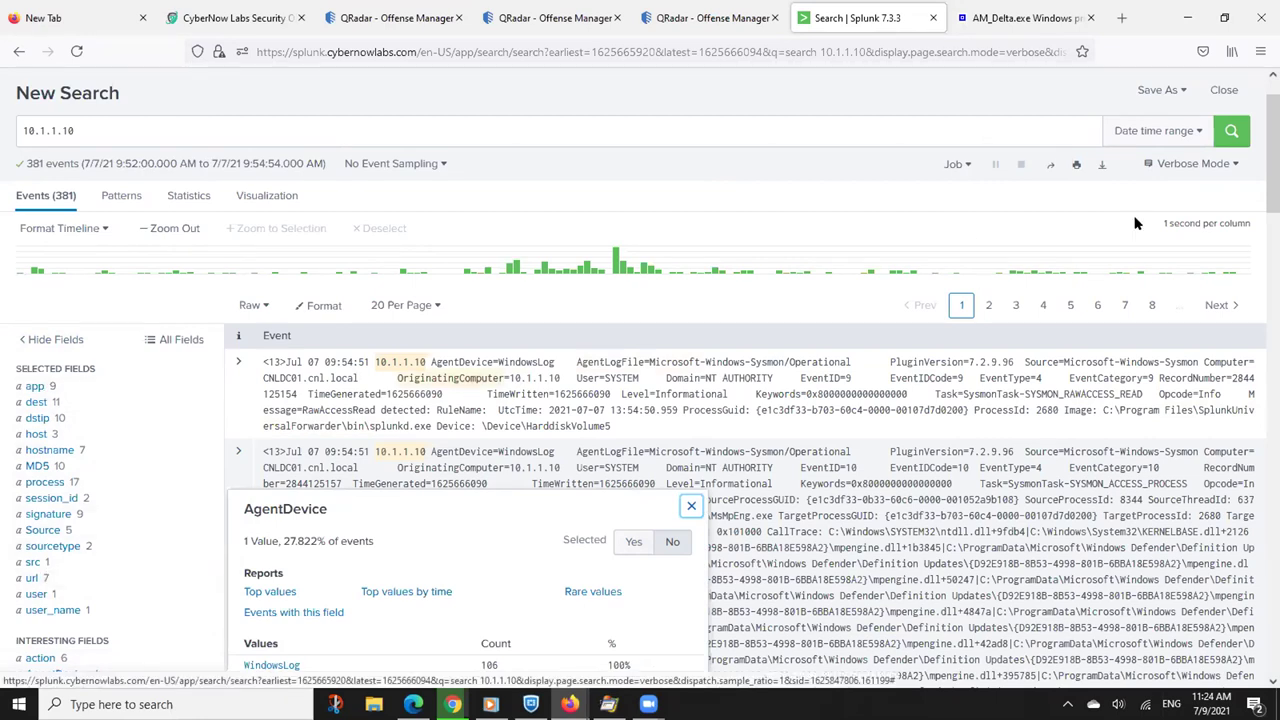
left_click(1273, 75)
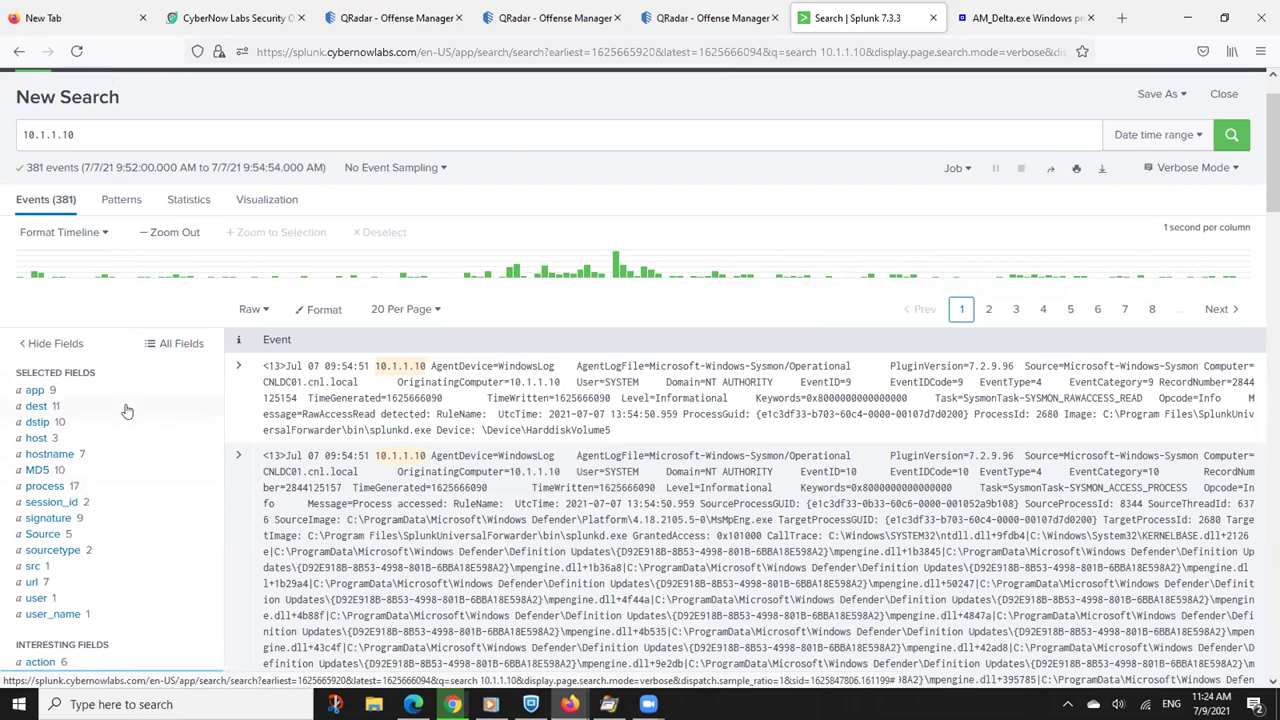
left_click(57, 407)
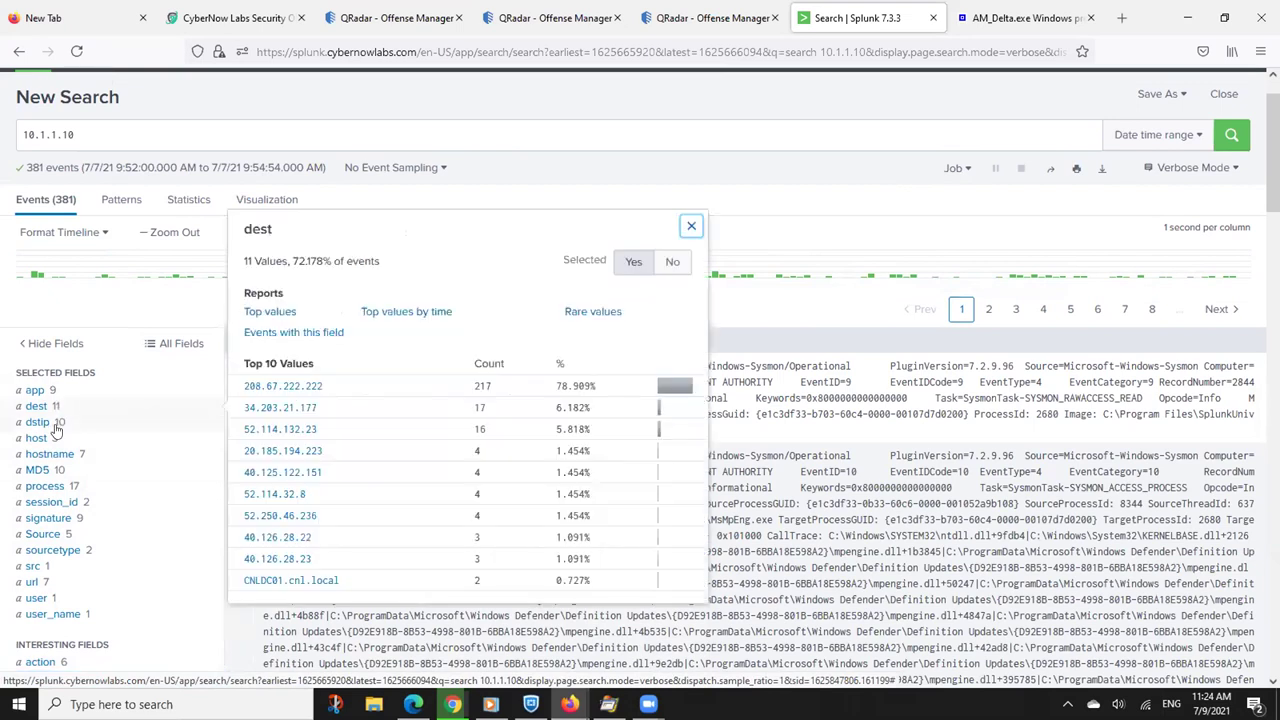
left_click(55, 423)
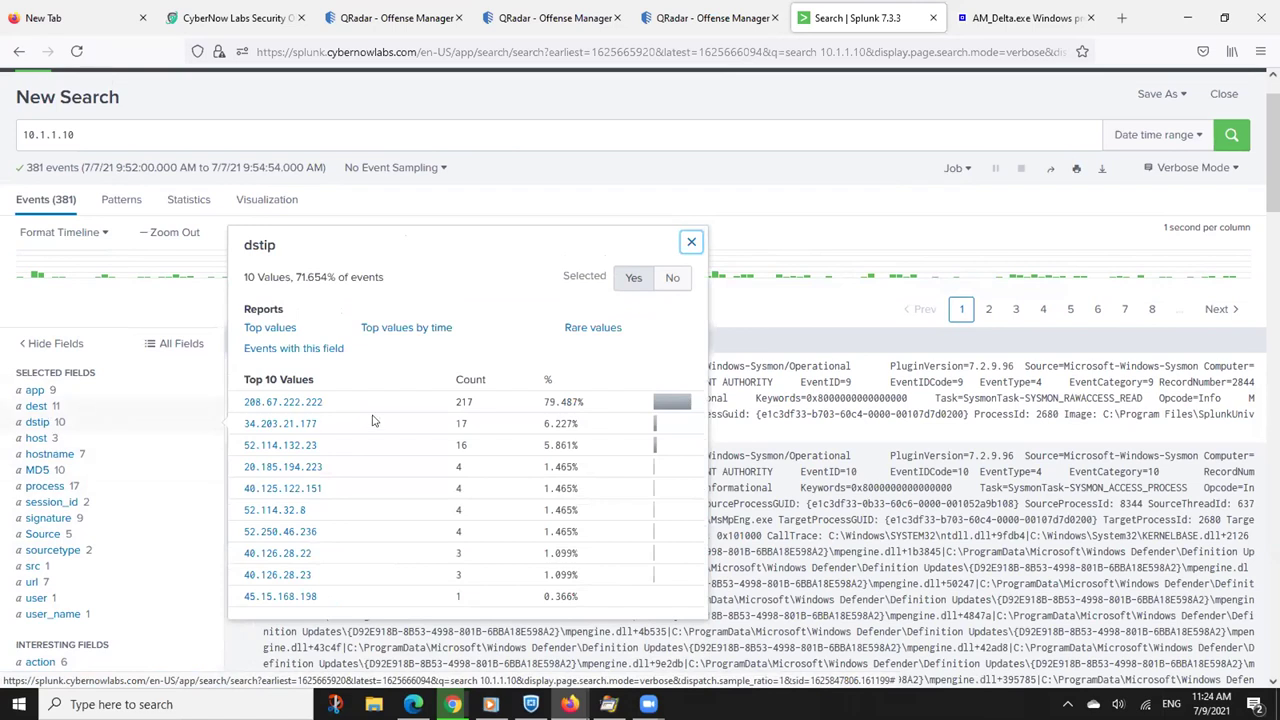
left_click(66, 440)
left_click(64, 455)
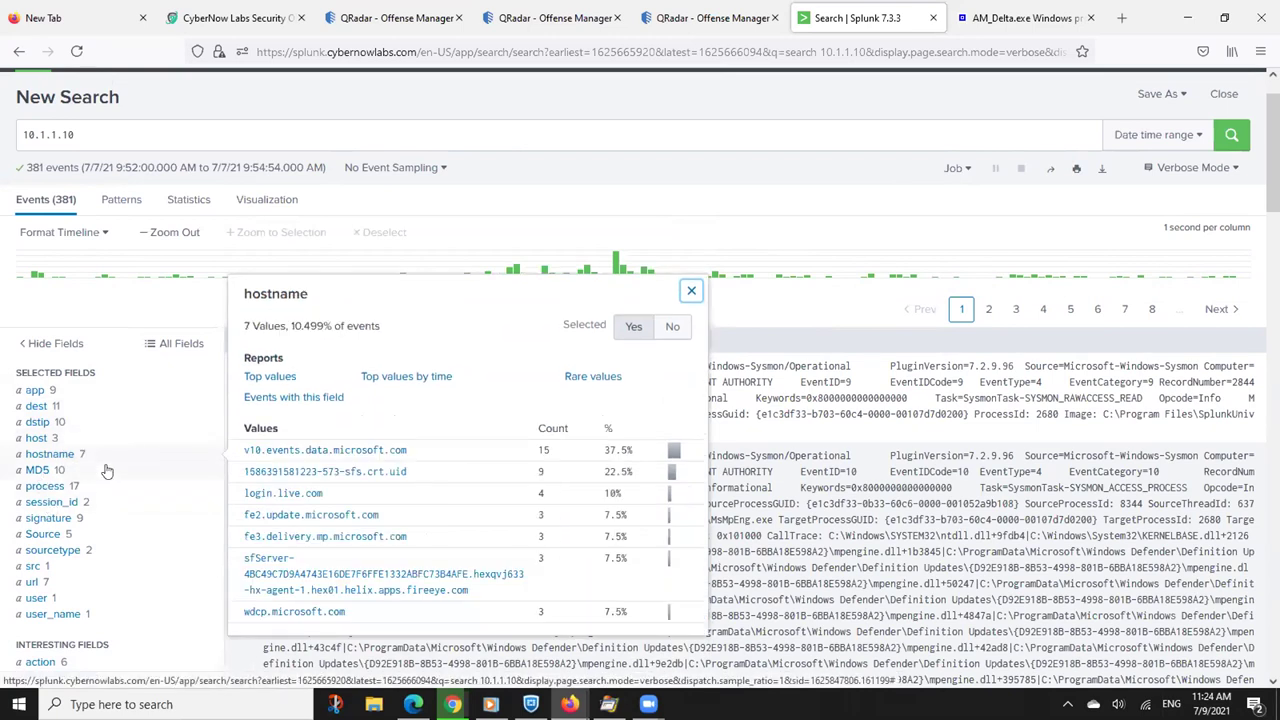
left_click(64, 518)
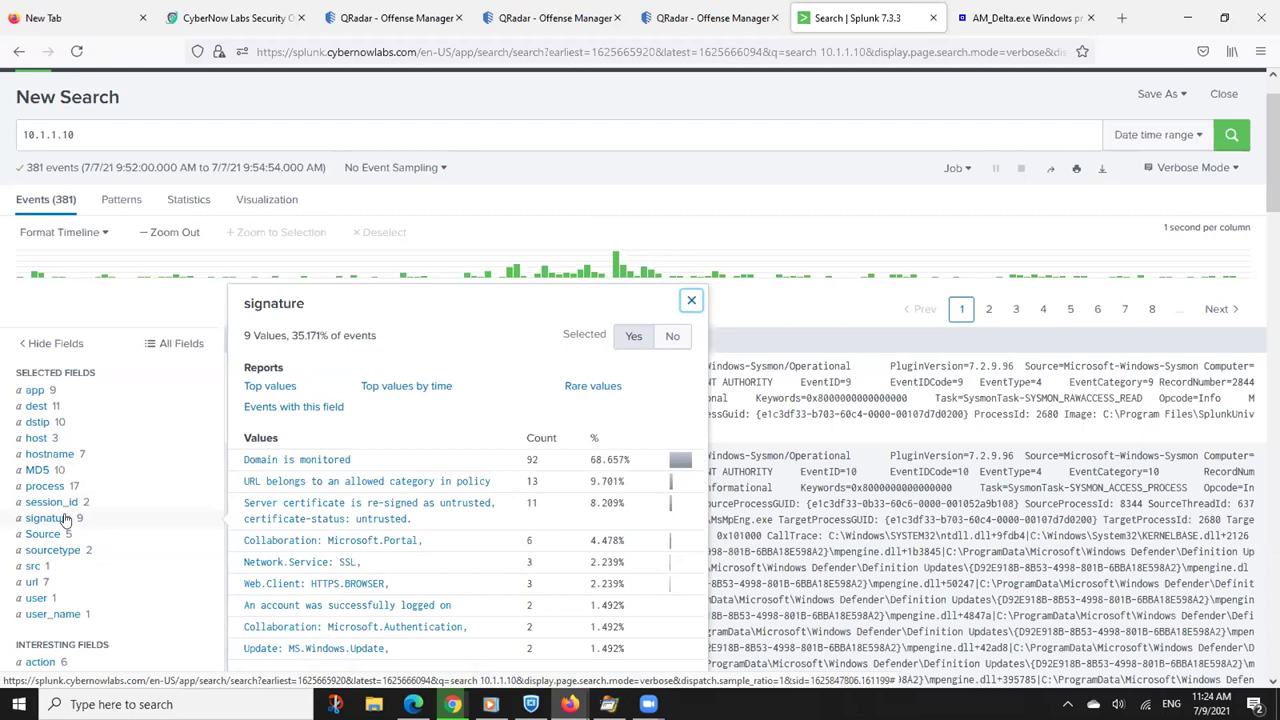
Check the host field's values and compare the hostname and MD5 value lists of the search results
left_click(38, 440)
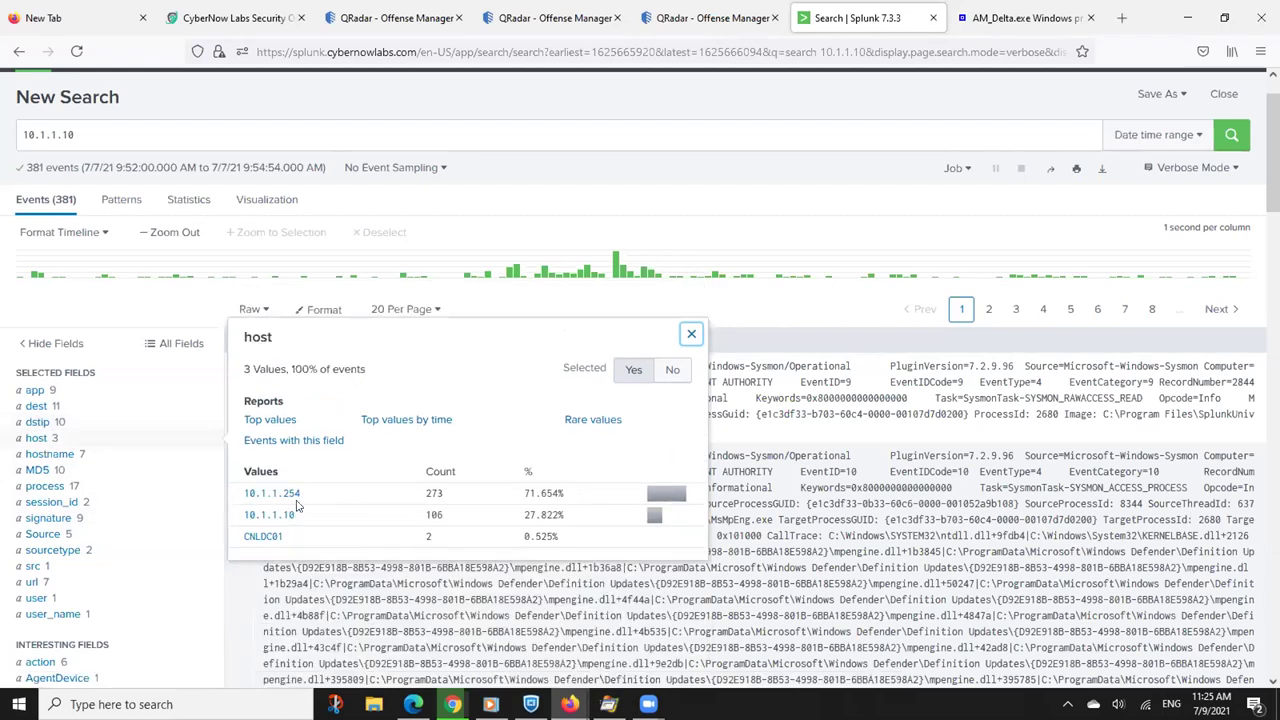
left_click(93, 457)
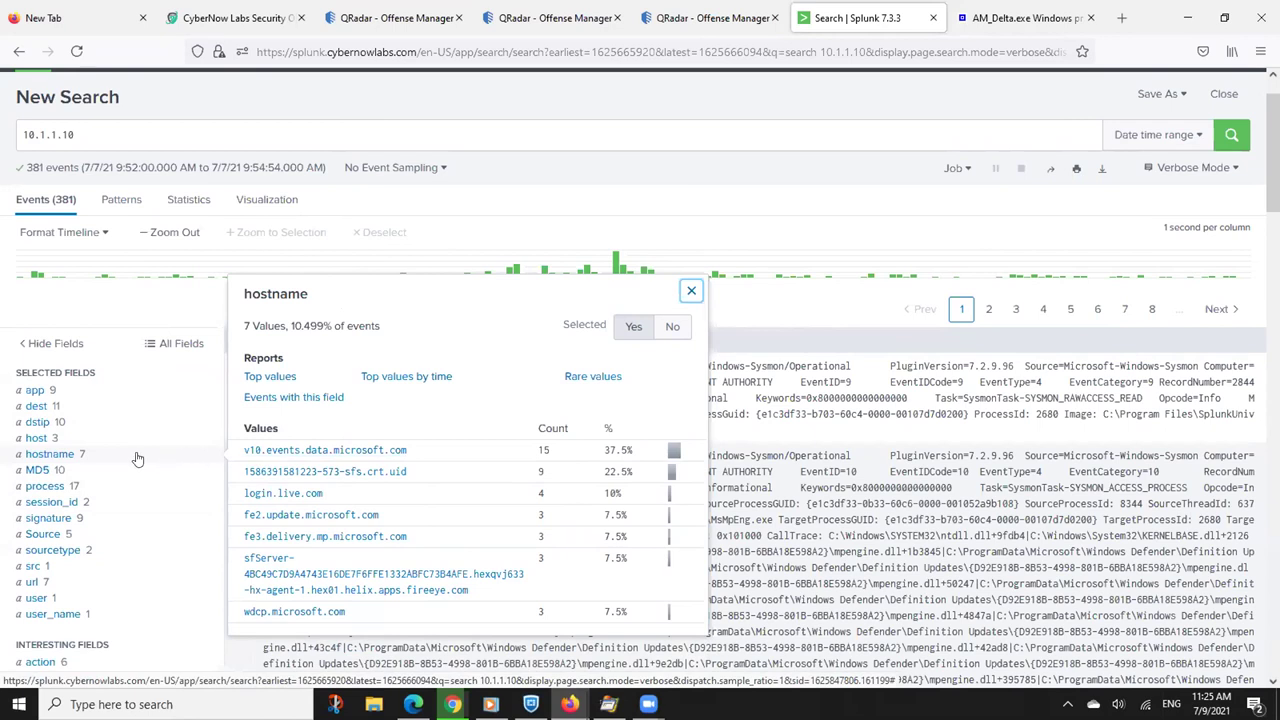
left_click(72, 470)
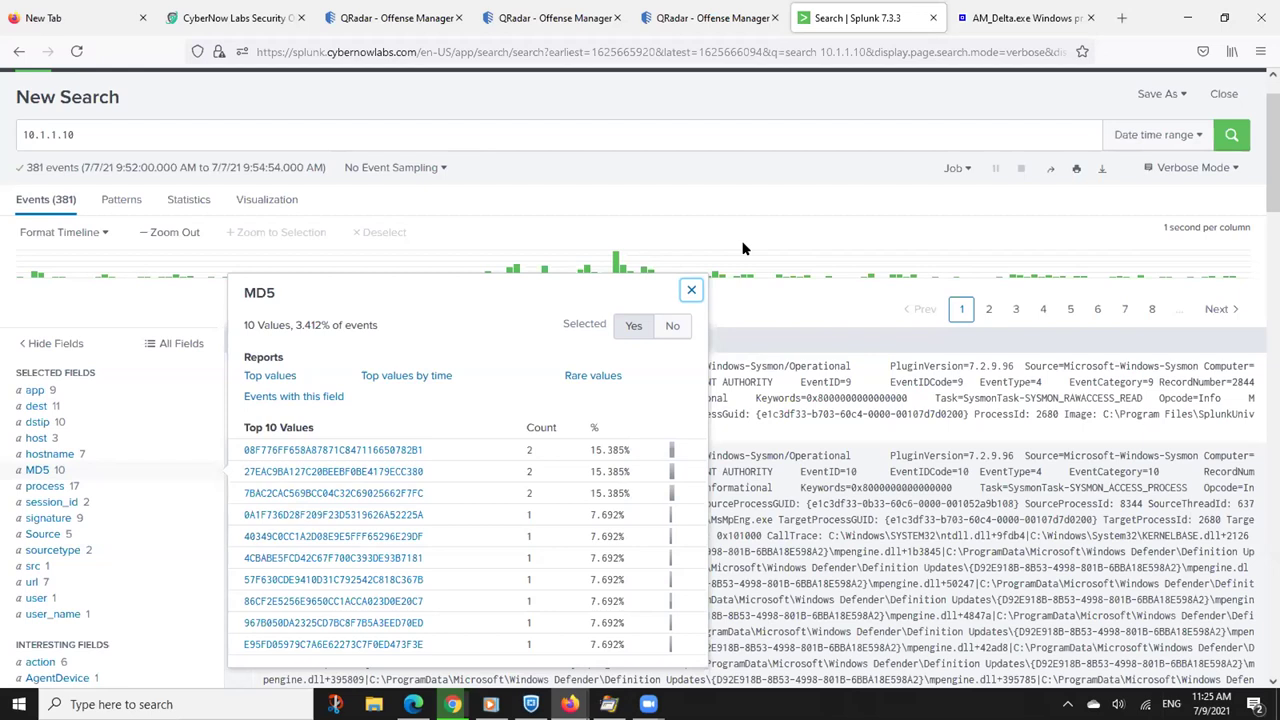
left_click(62, 455)
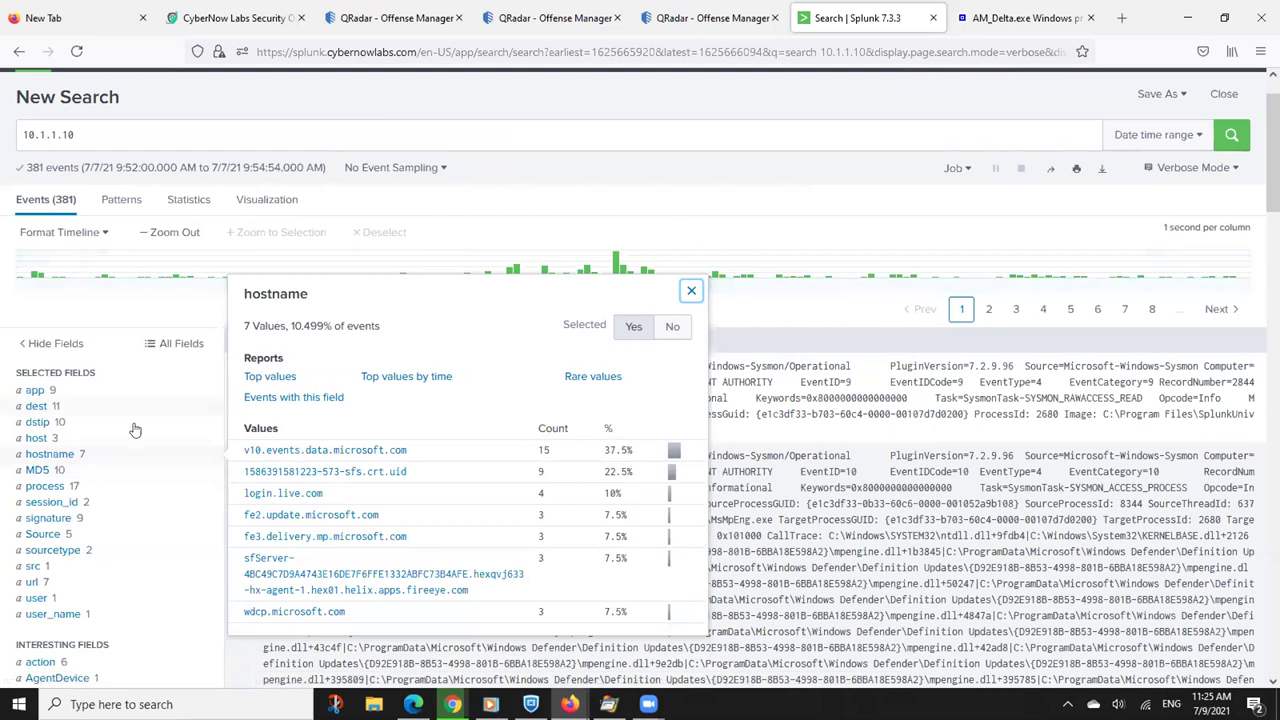
left_click(48, 470)
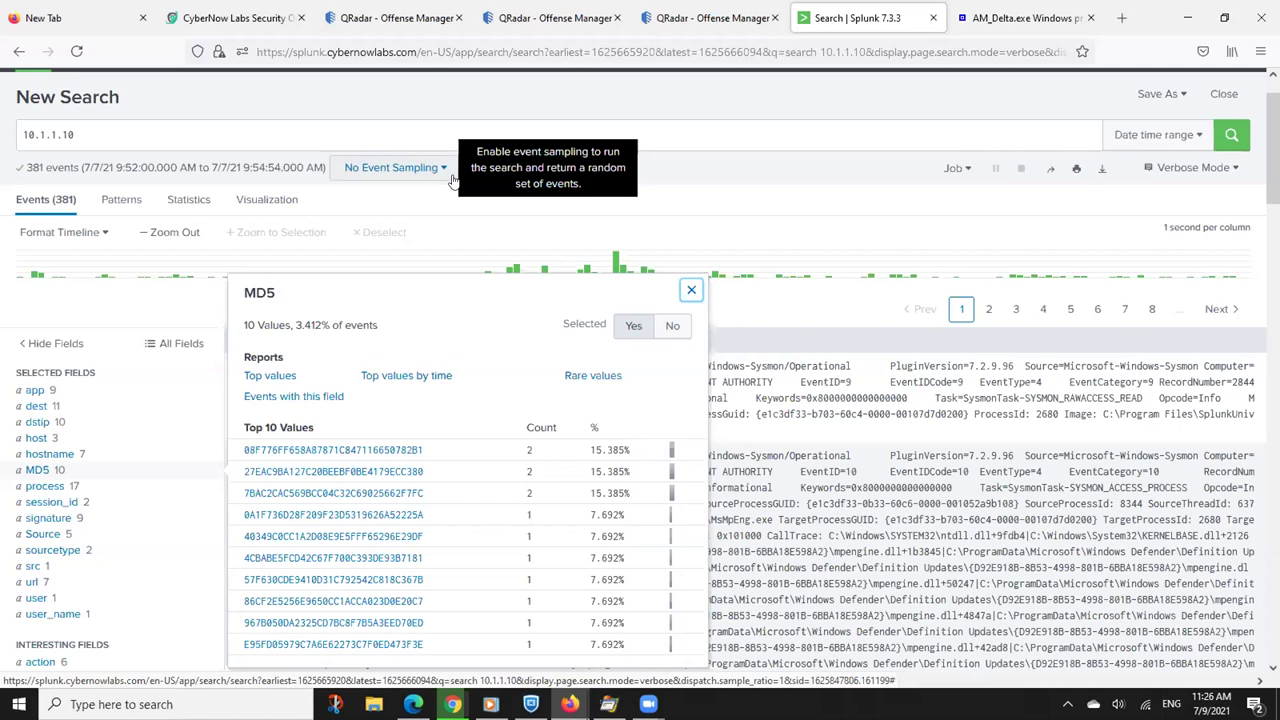
Look through the raw events on the first results page and inspect the MD5 field's top values again
scroll(1054, 198, "down", 3)
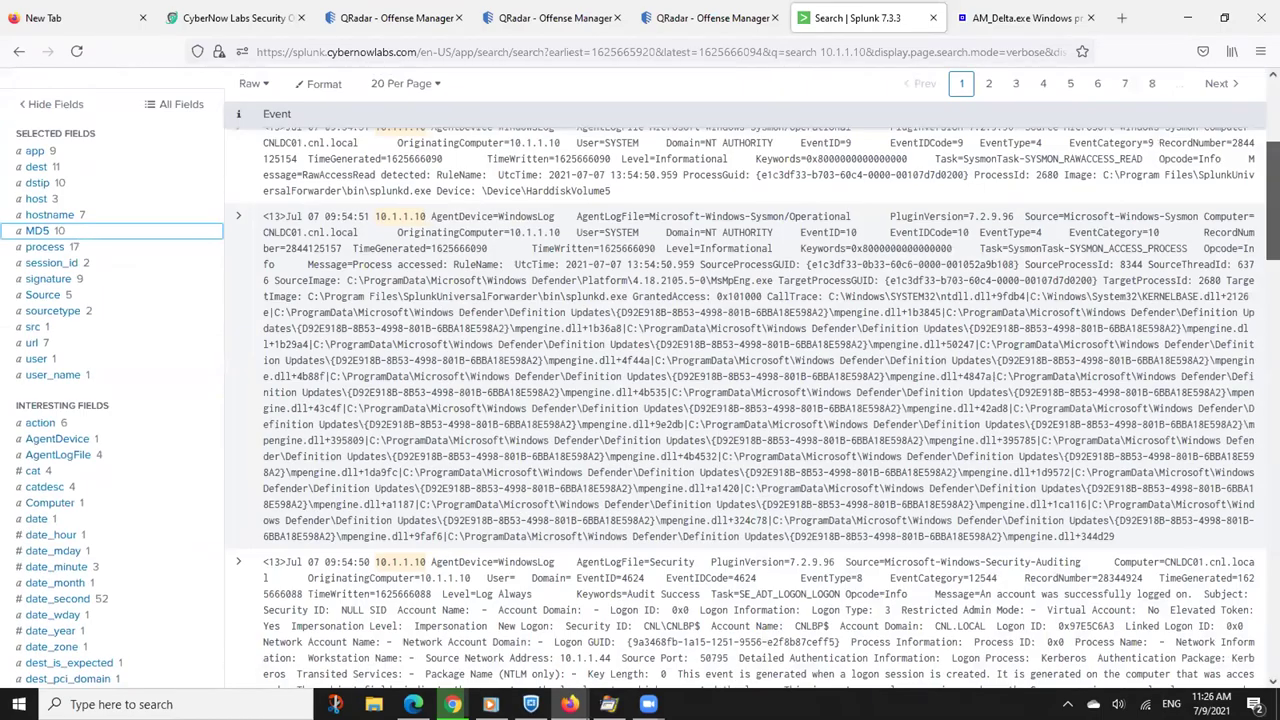
scroll(752, 400, "down", 15)
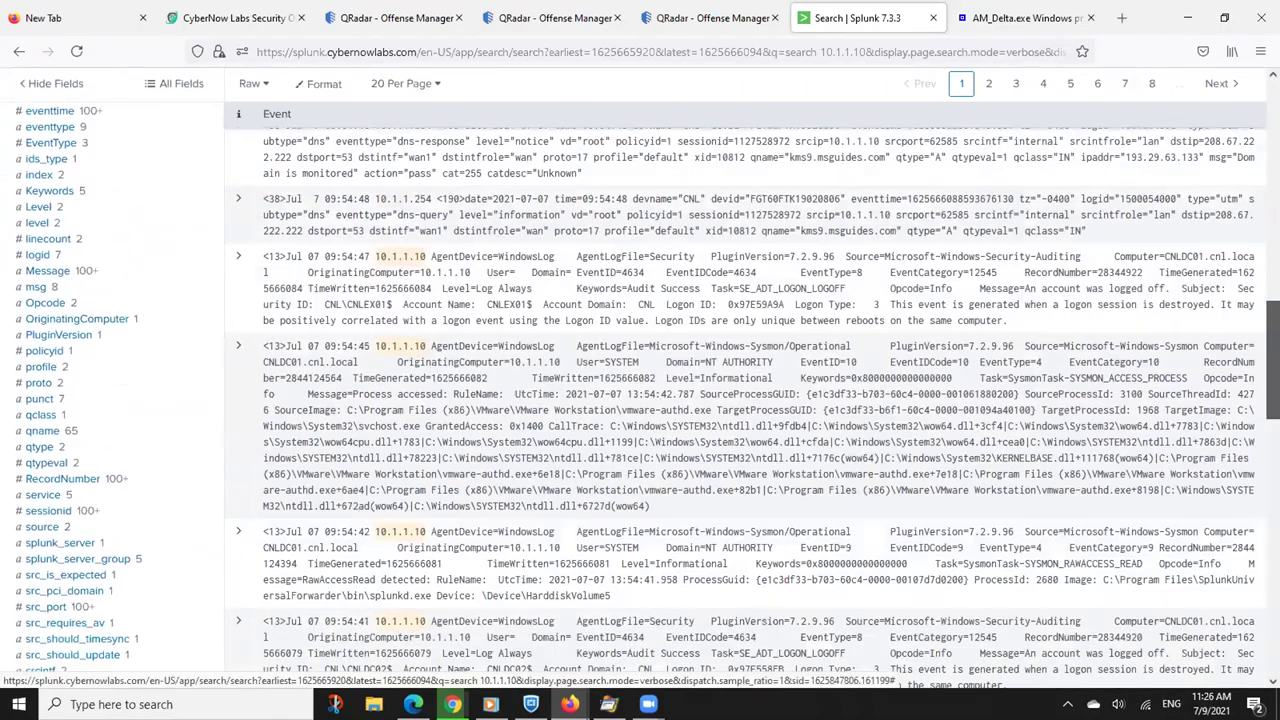
scroll(640, 395, "down", 1)
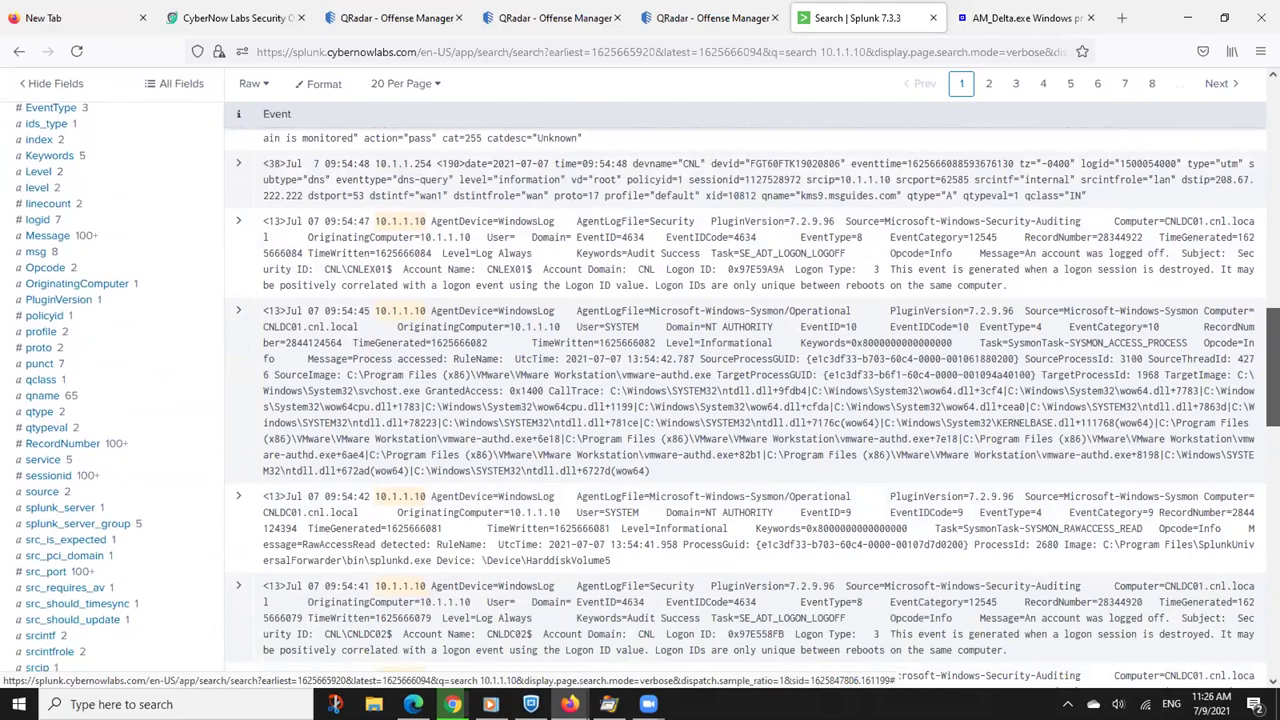
scroll(54, 572, "down", 5)
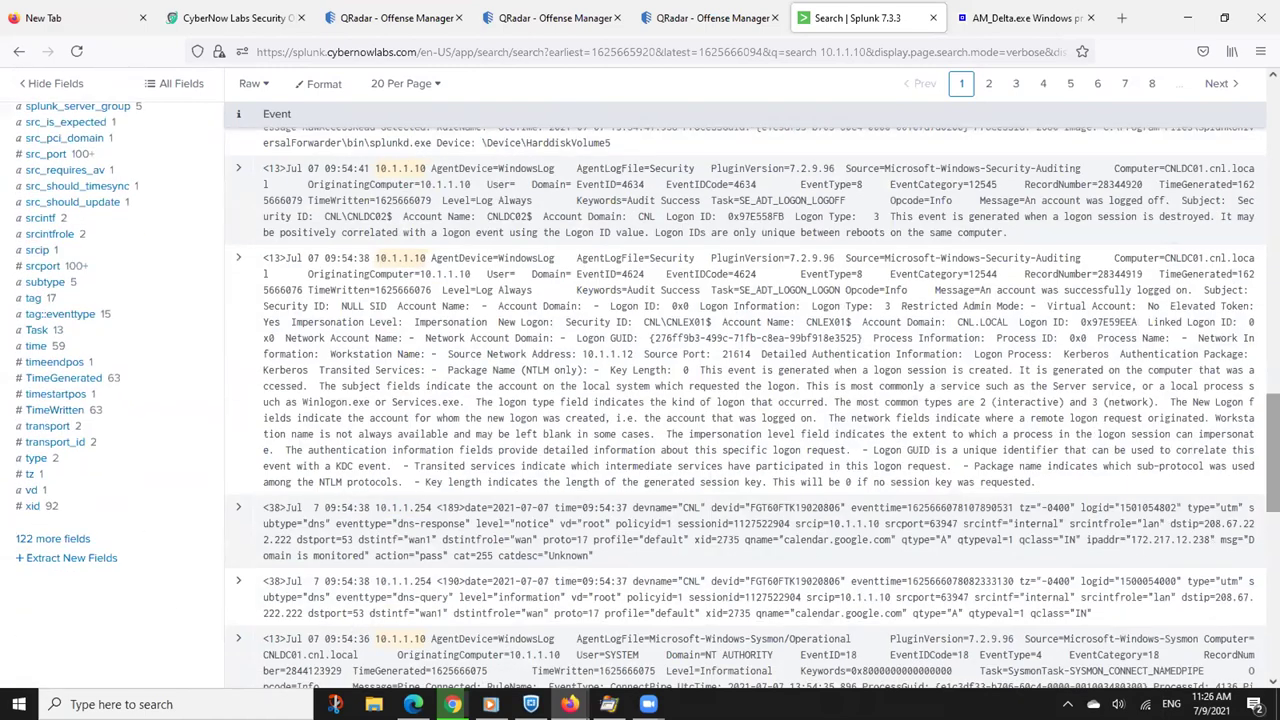
scroll(1272, 450, "up", 4)
scroll(70, 320, "up", 5)
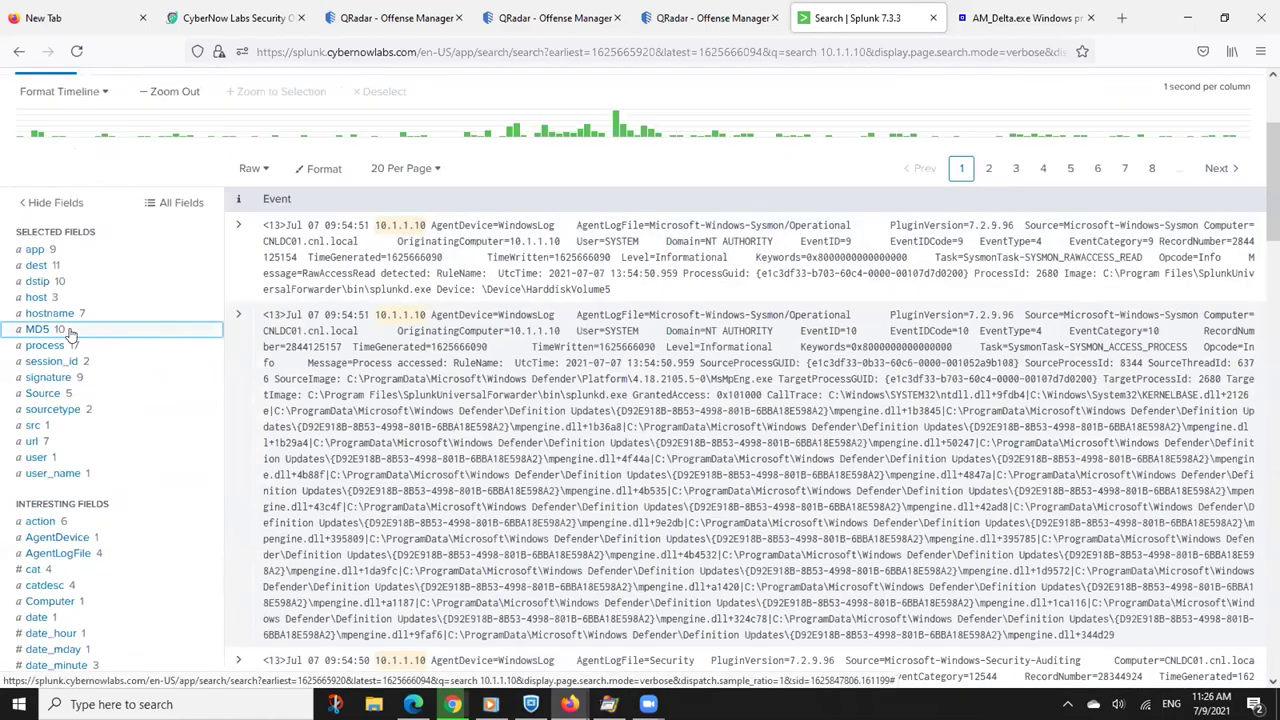
scroll(70, 333, "up", 1)
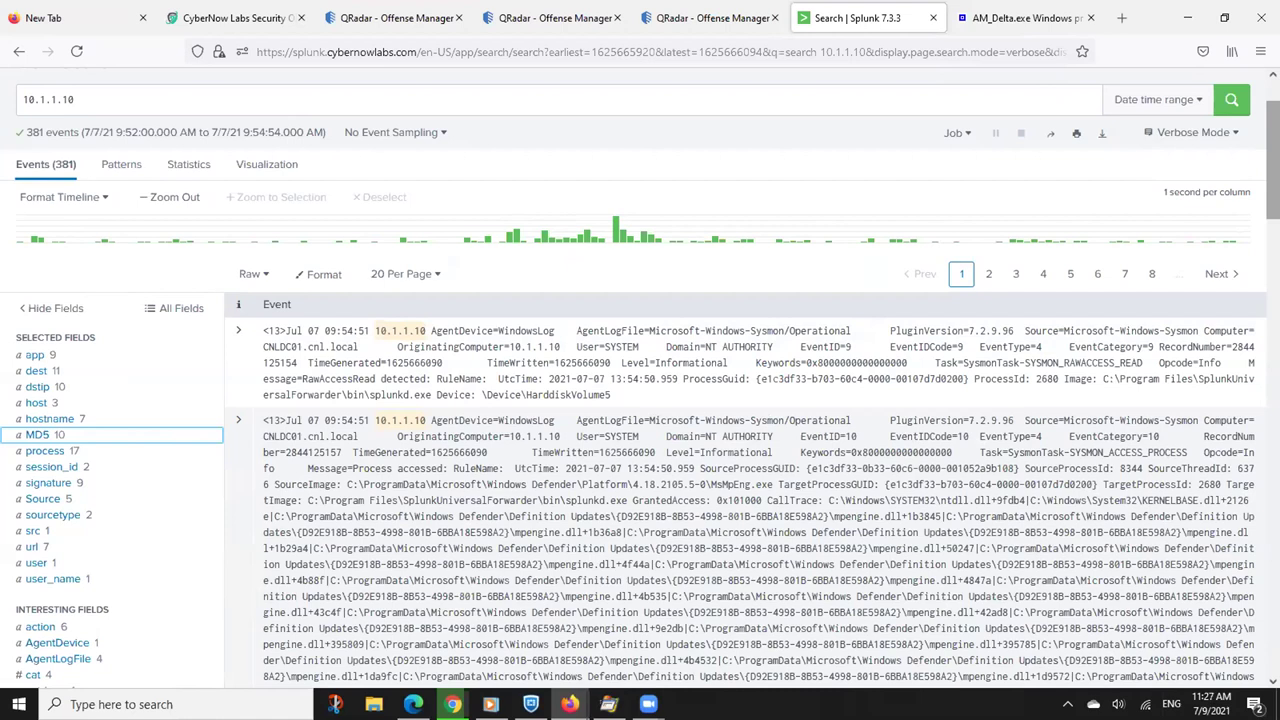
left_click(37, 435)
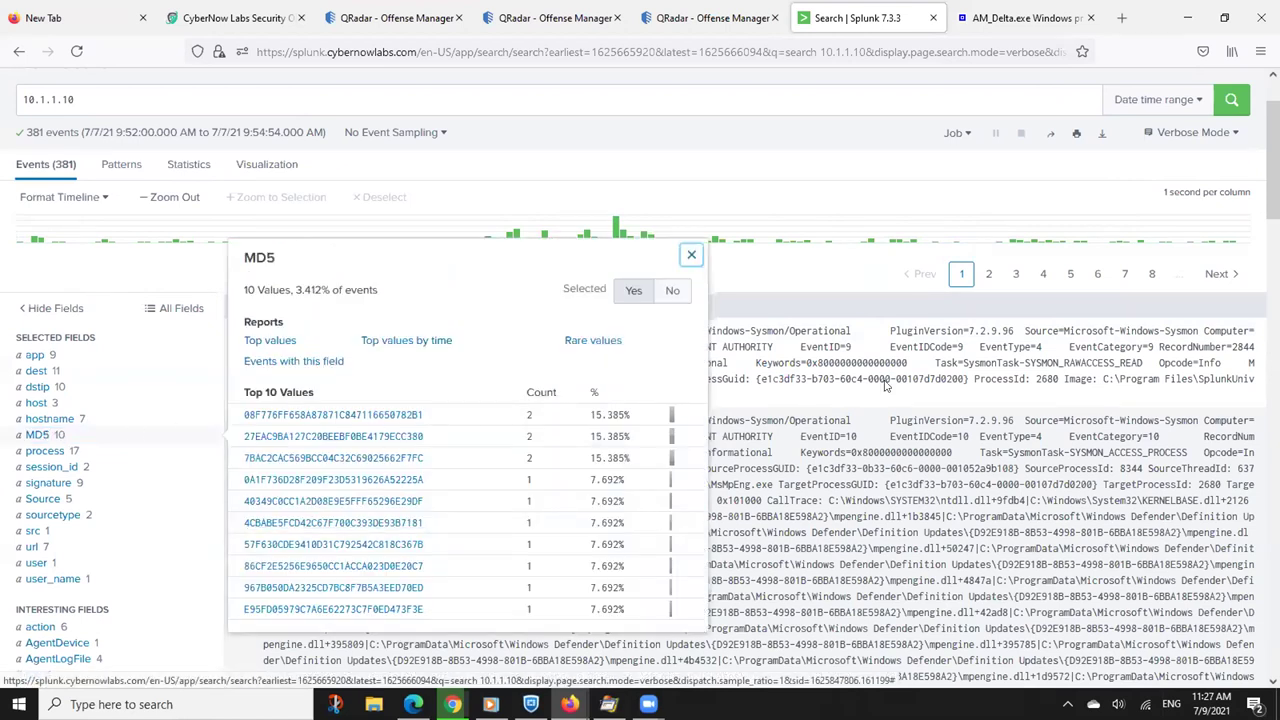
left_click(691, 254)
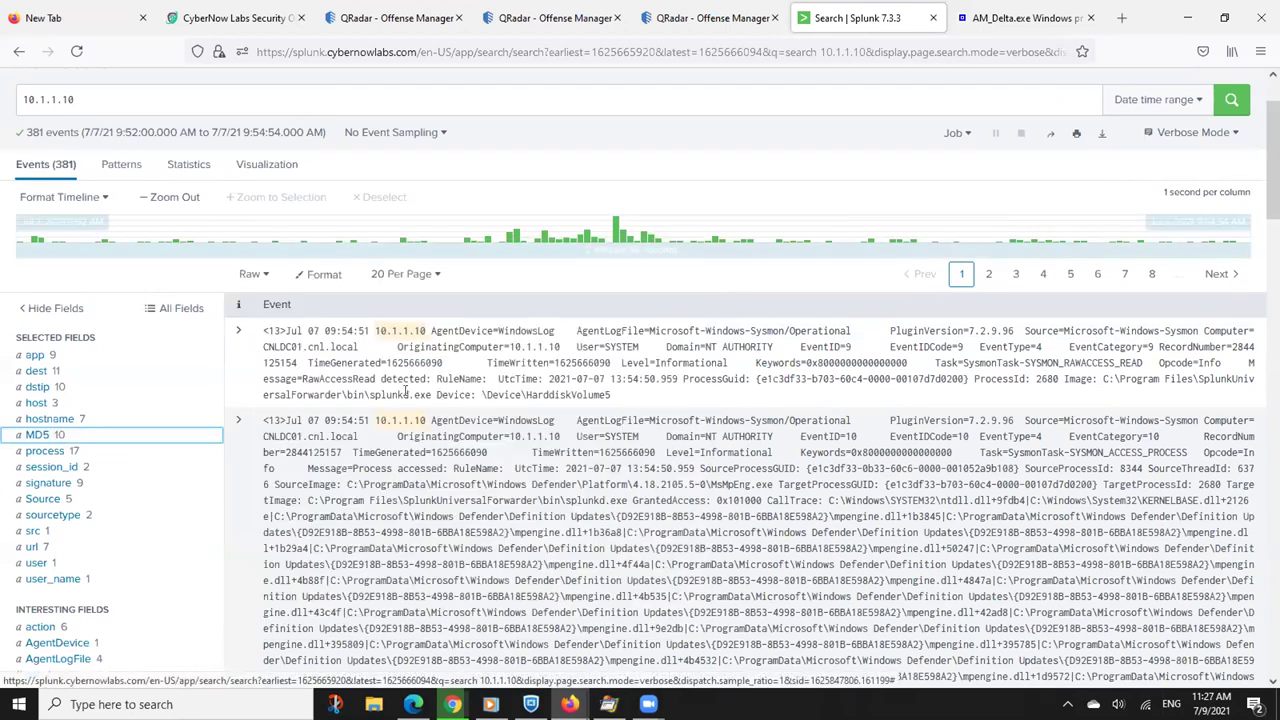
Try the Vt_hash-check lookup on the first listed event, close the VirusTotal page and collapse the event
left_click(238, 331)
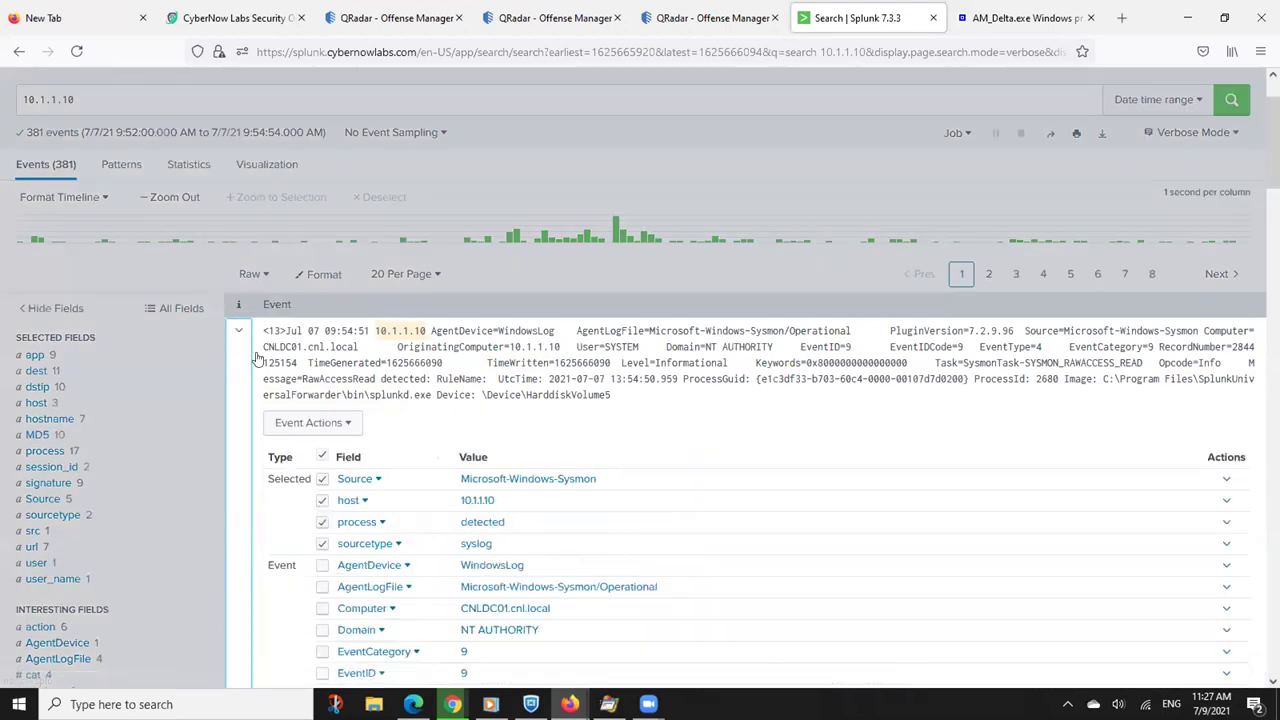
left_click(306, 422)
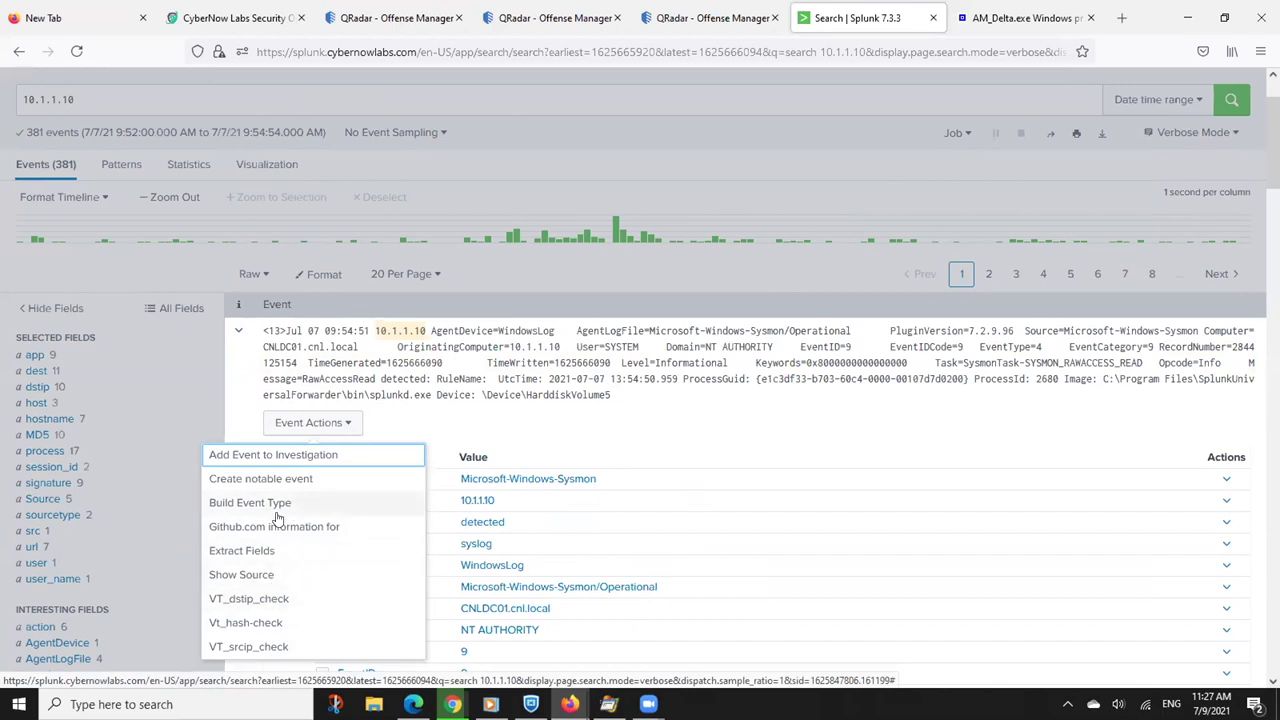
left_click(255, 622)
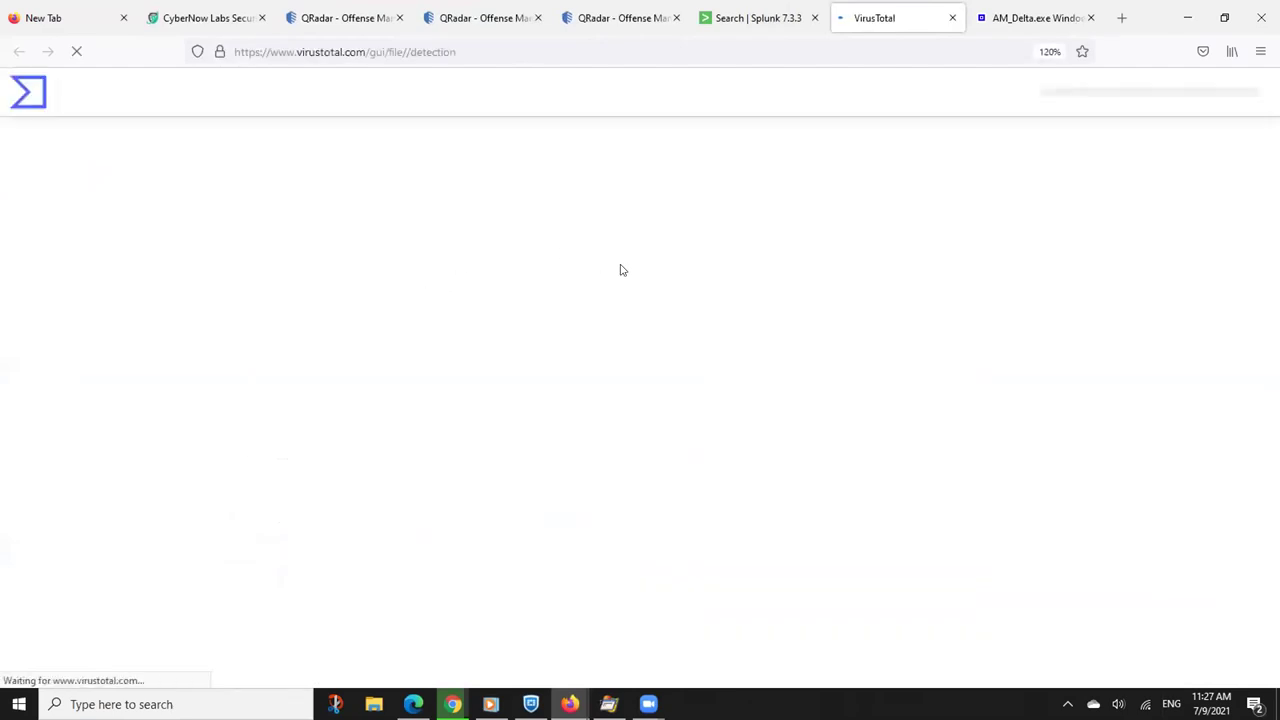
left_click(952, 17)
left_click(302, 423)
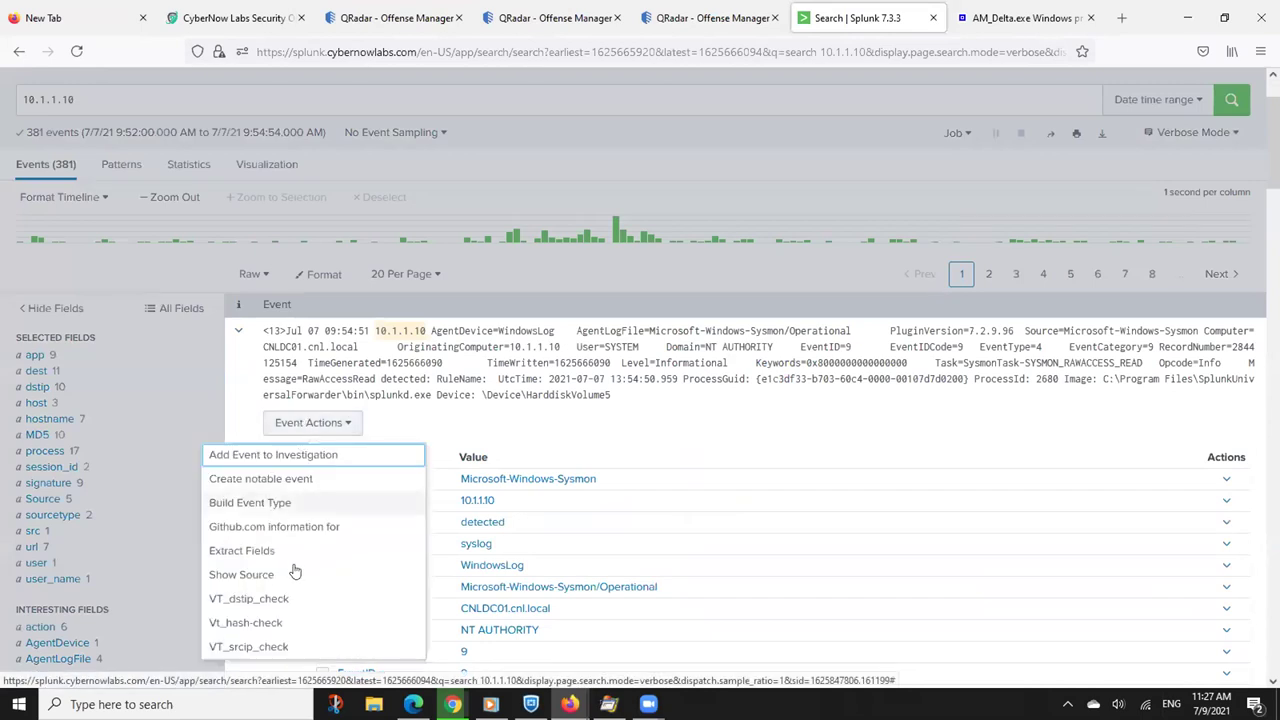
left_click(252, 622)
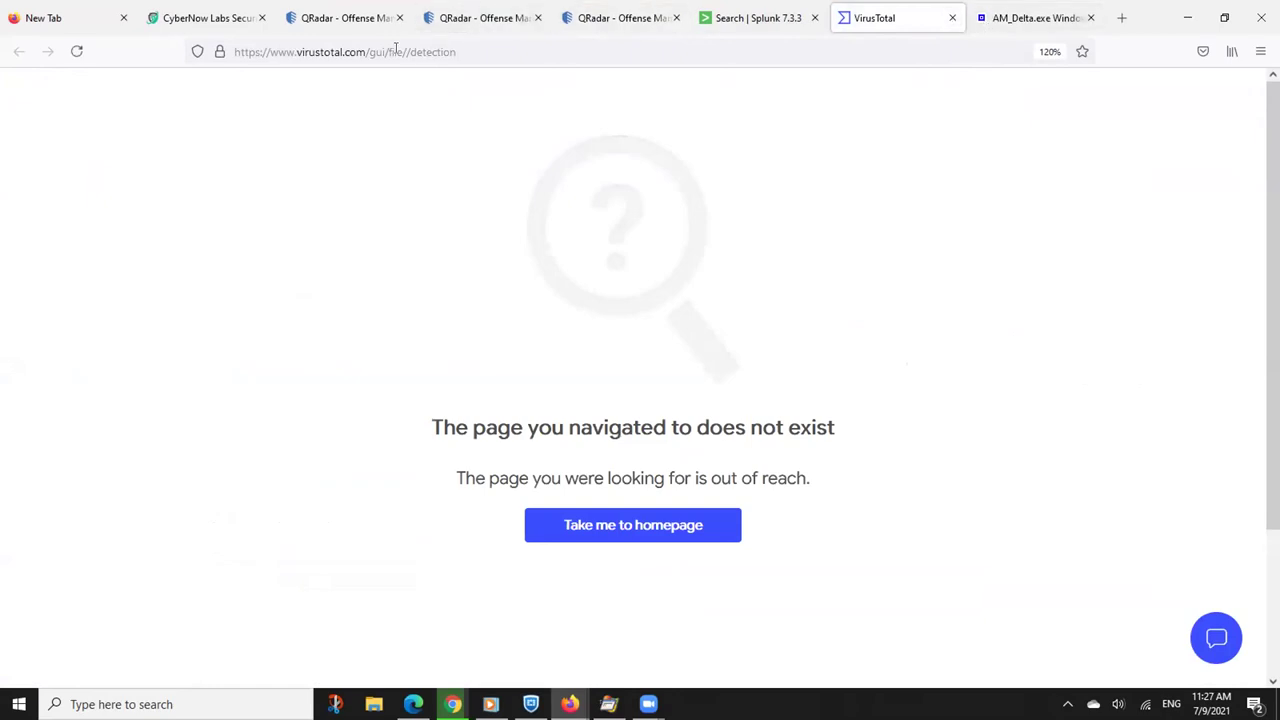
left_click(952, 18)
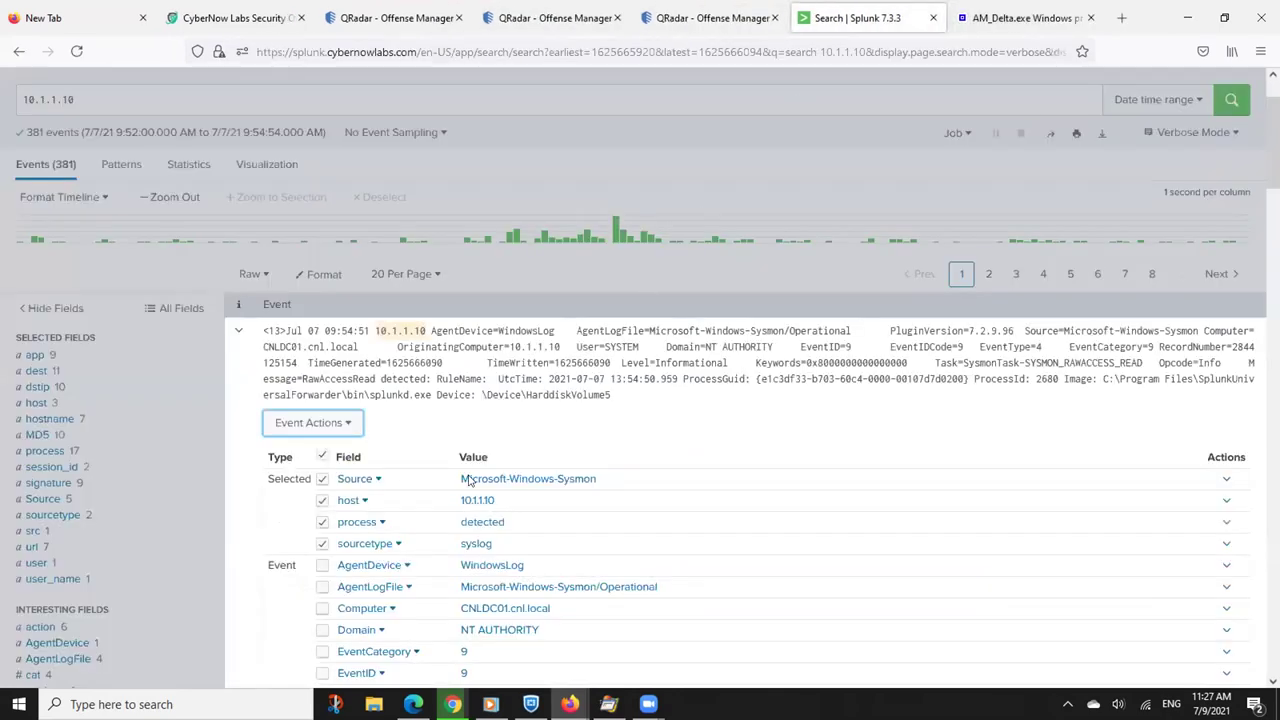
left_click(237, 330)
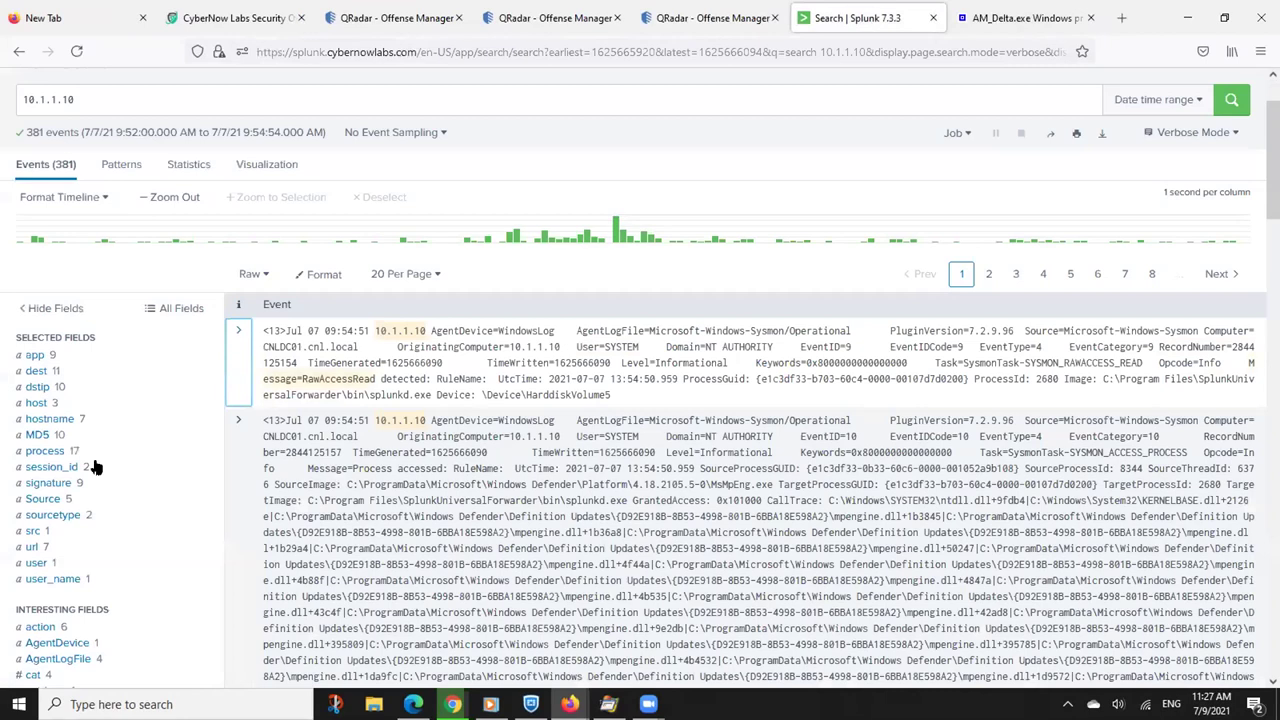
Examine the process, session_id and signature field values of the search results for process creation and network activity
left_click(44, 451)
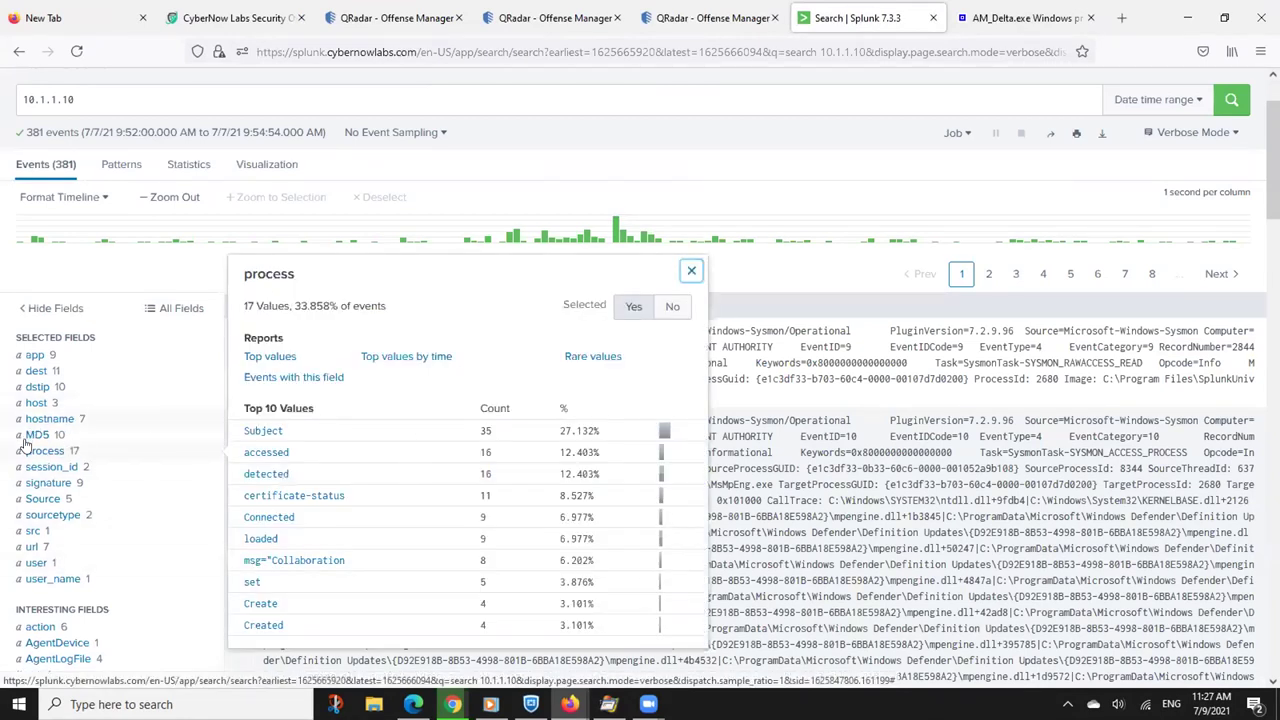
left_click(27, 454)
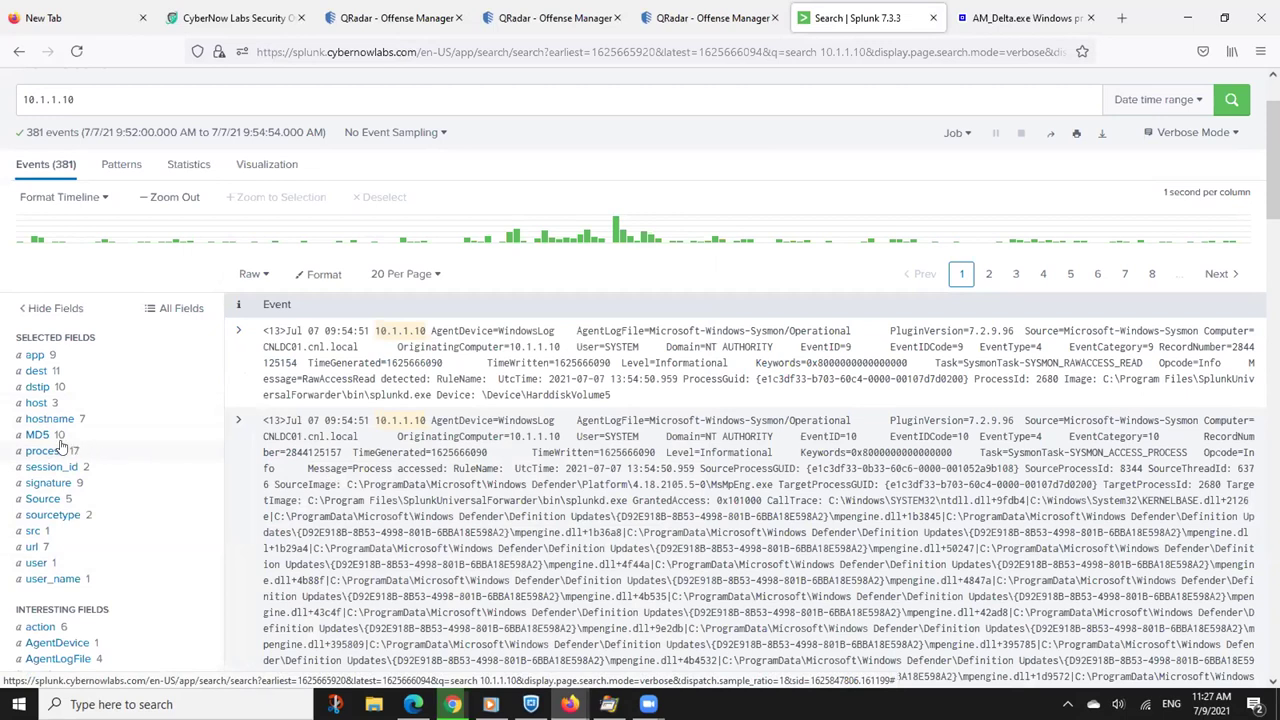
left_click(56, 451)
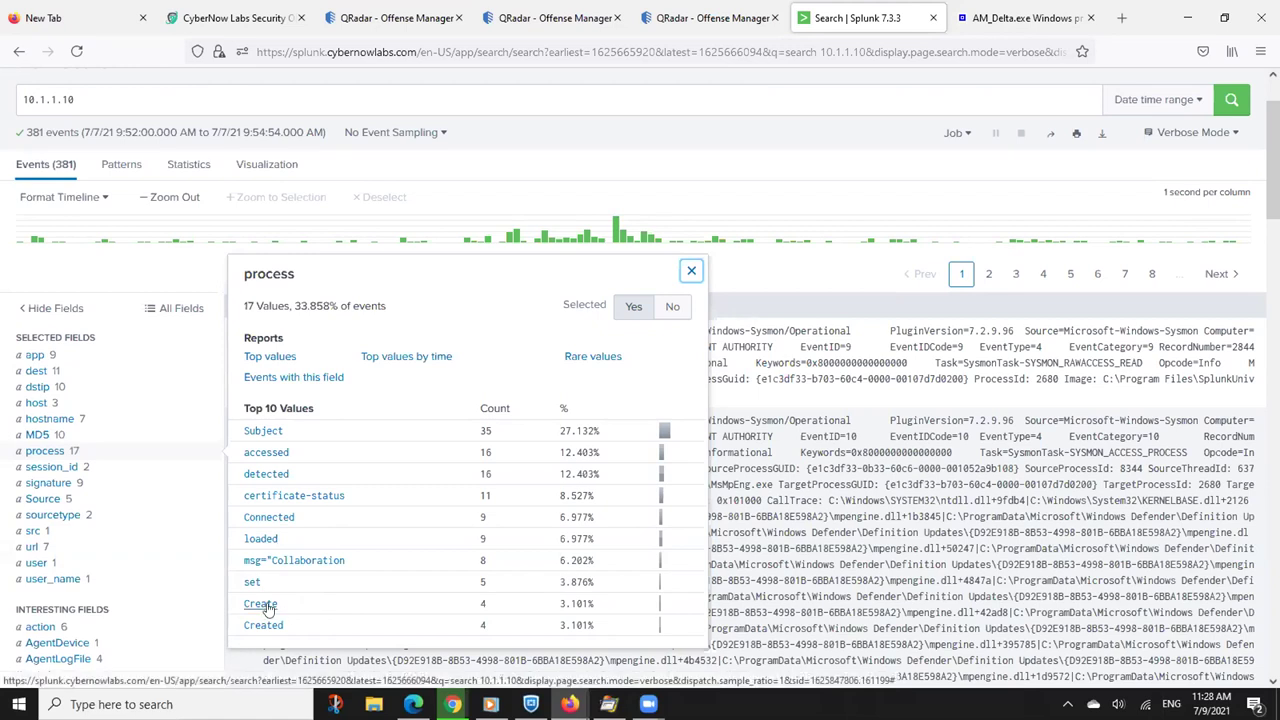
left_click(70, 468)
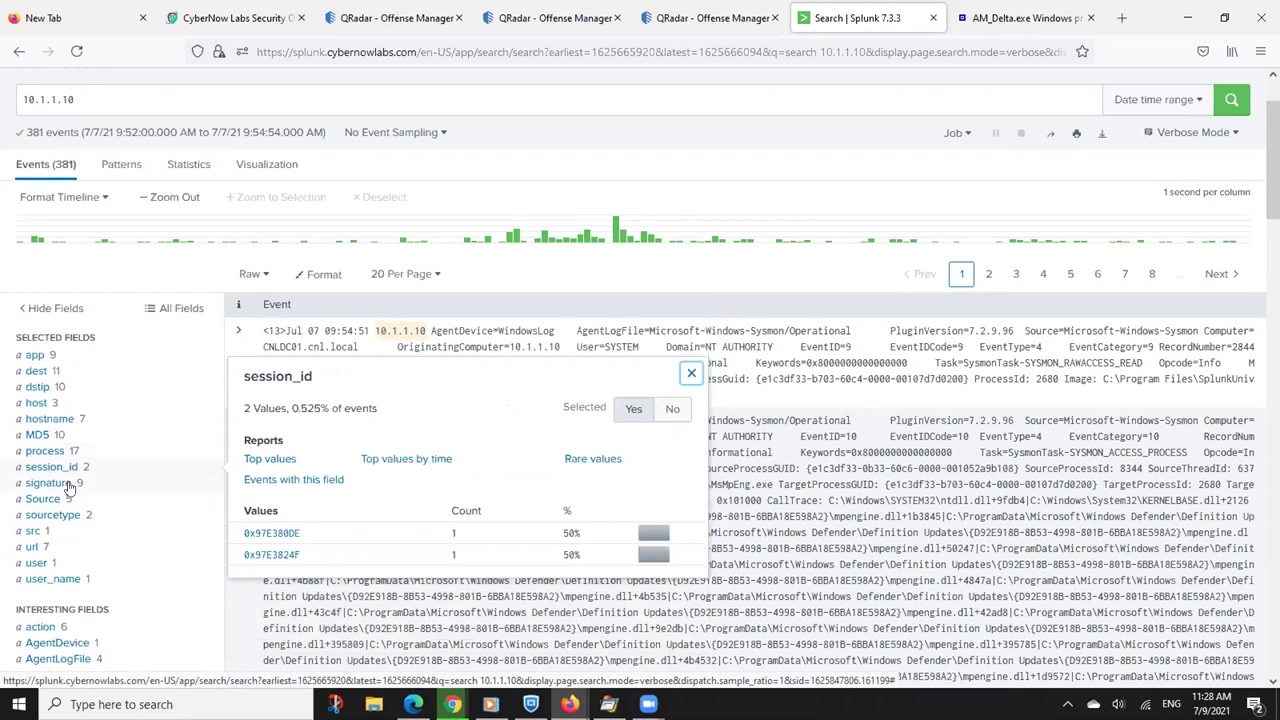
left_click(66, 483)
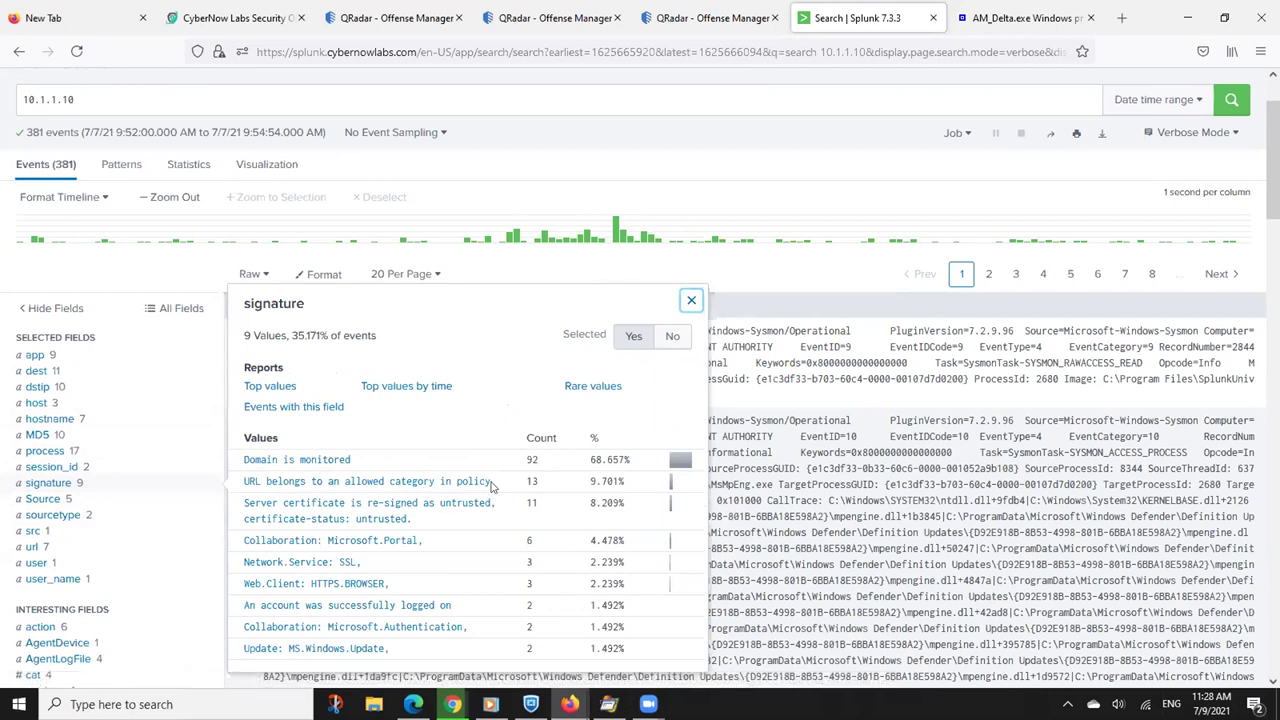
Compare the process and signature value lists of the search results again, then close the list
left_click(46, 451)
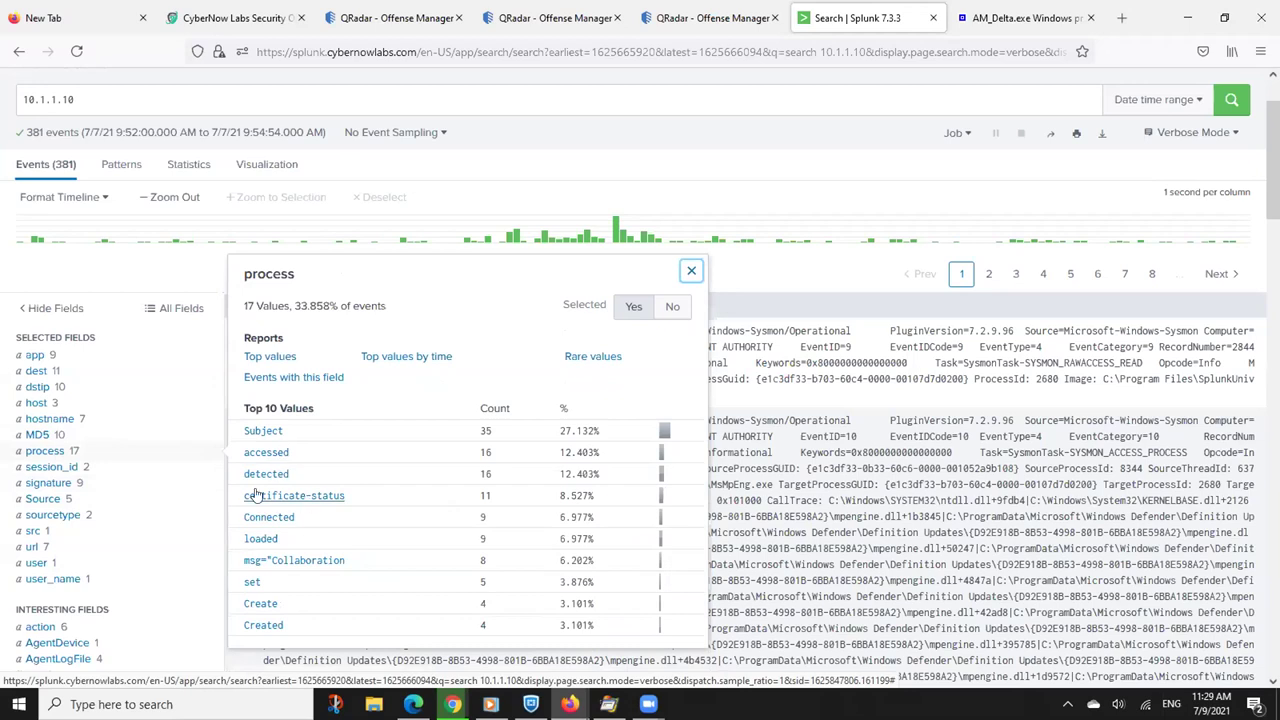
left_click(70, 483)
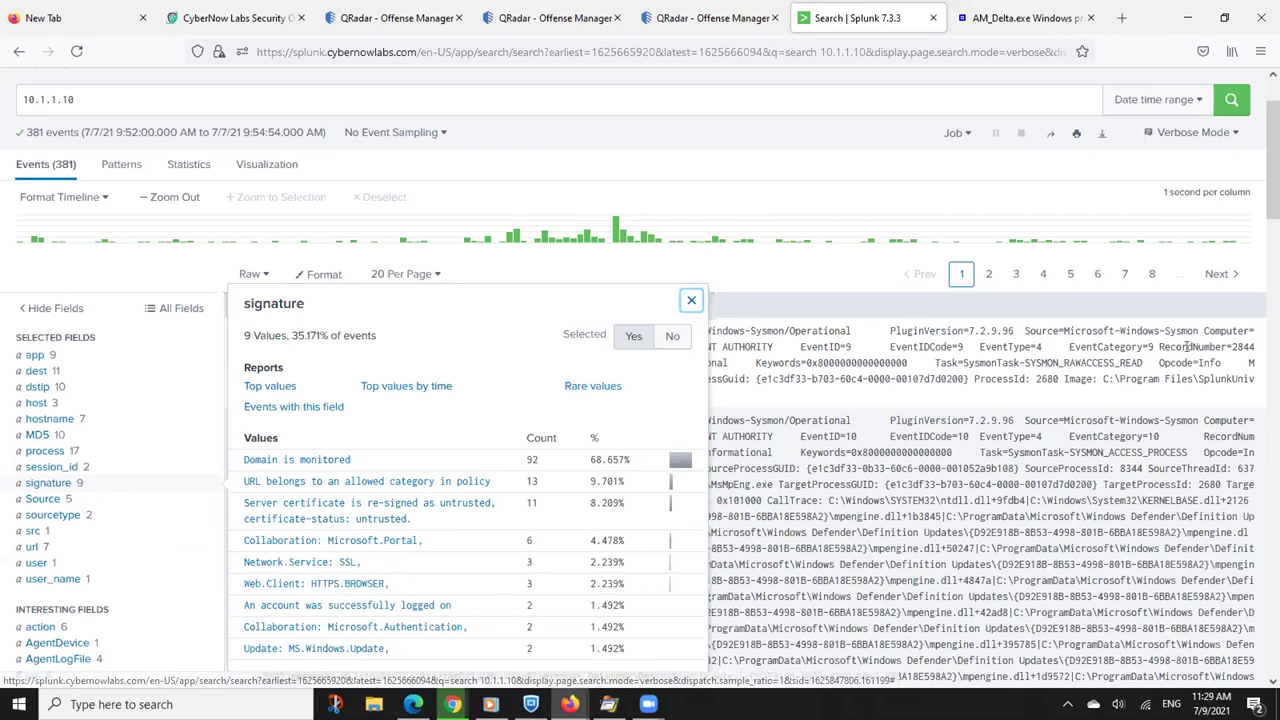
left_click(691, 300)
scroll(240, 340, "down", 2)
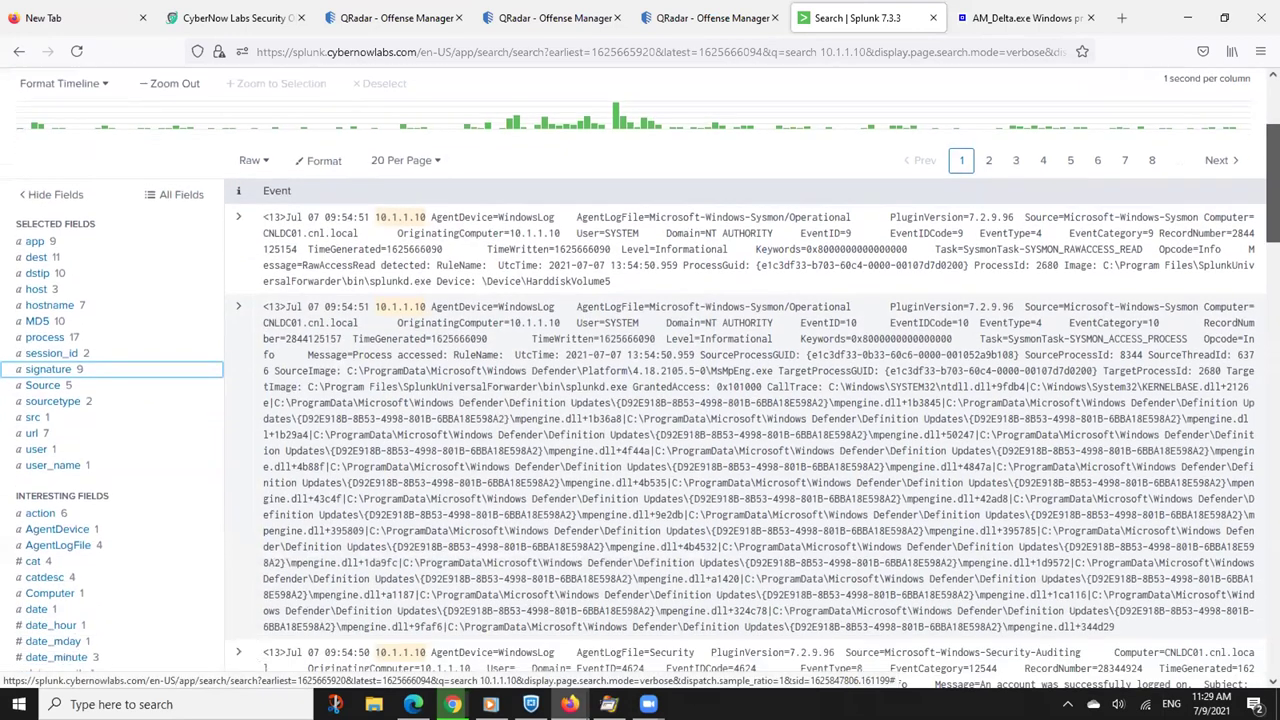
Check the values of the signature, sourcetype, url and user_name fields in the search results
left_click(145, 373)
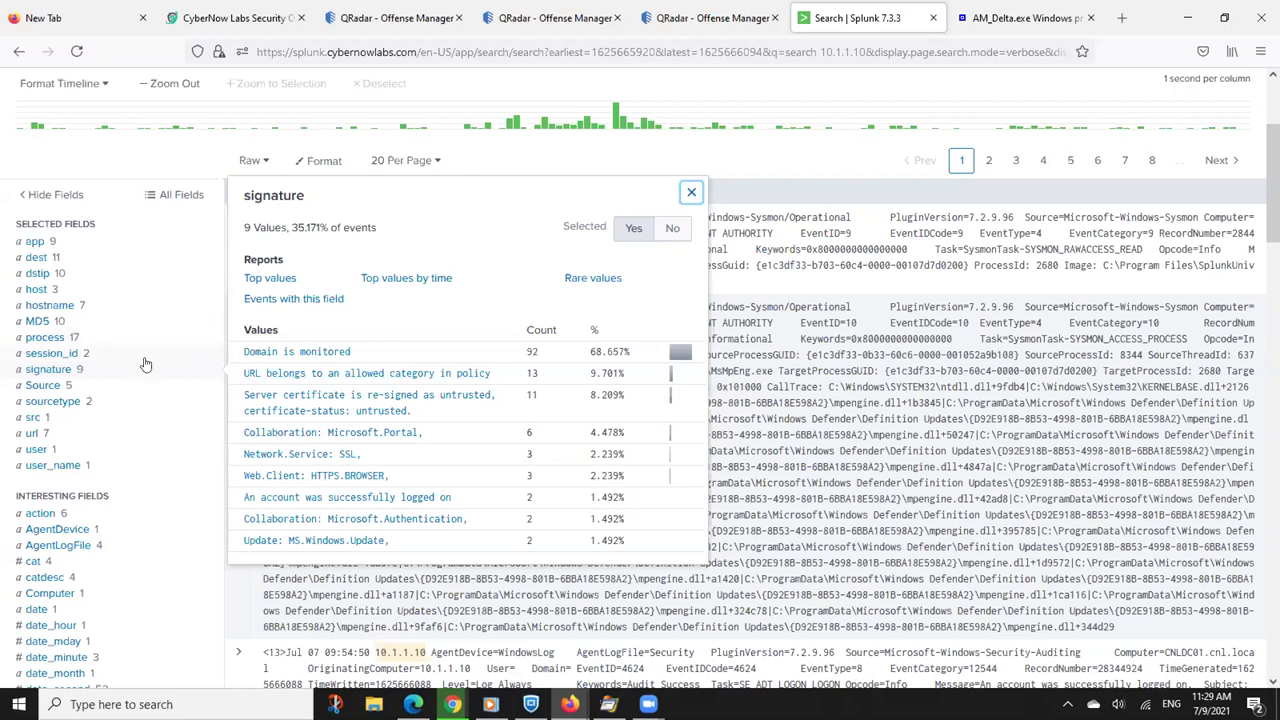
left_click(65, 401)
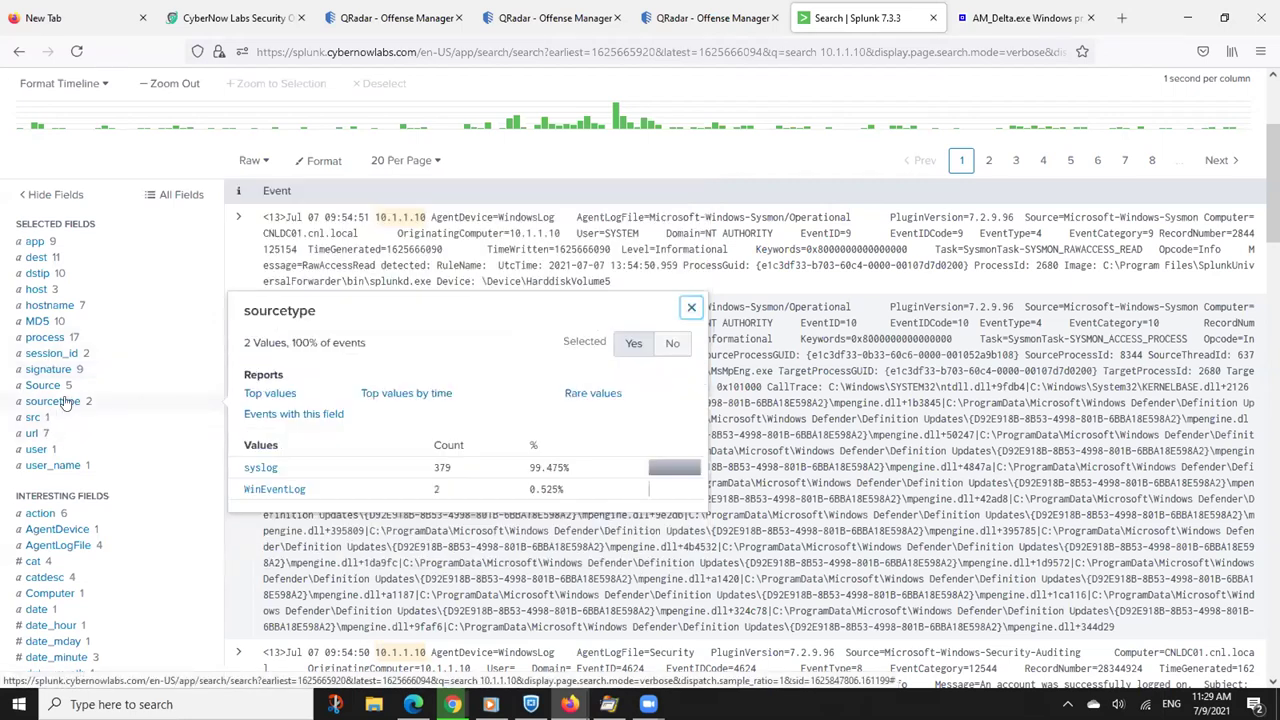
left_click(55, 433)
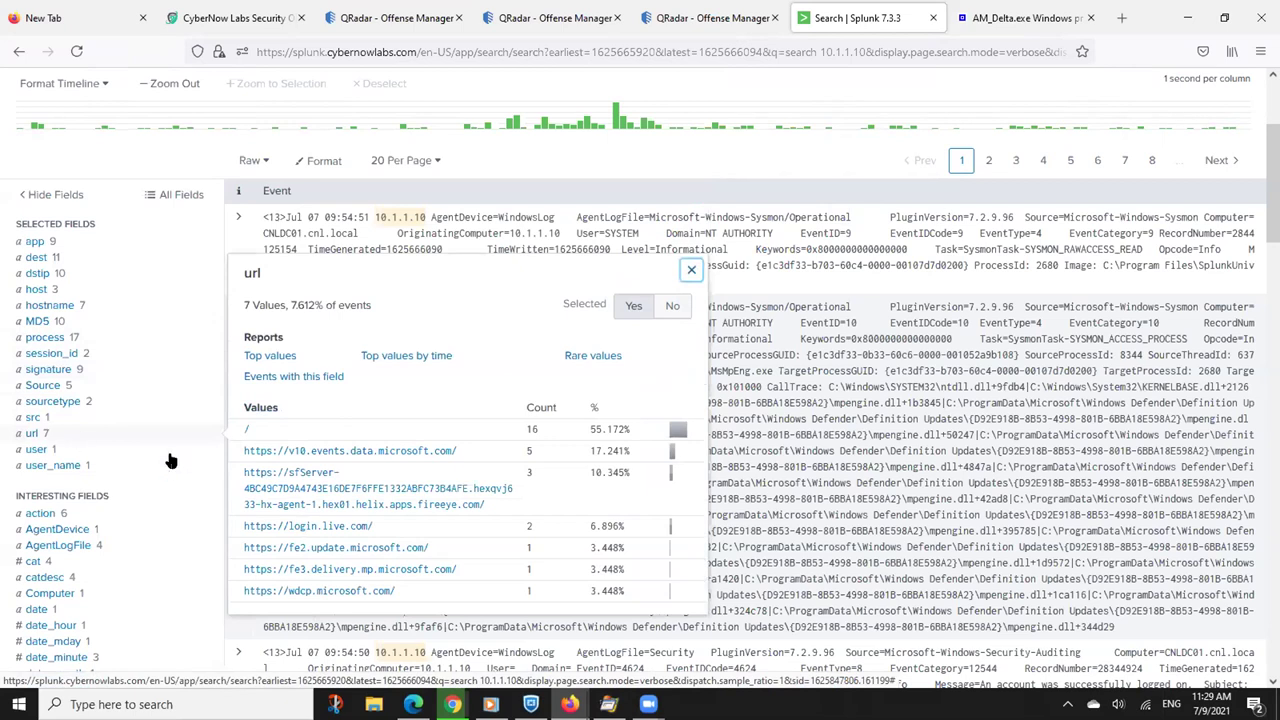
left_click(55, 465)
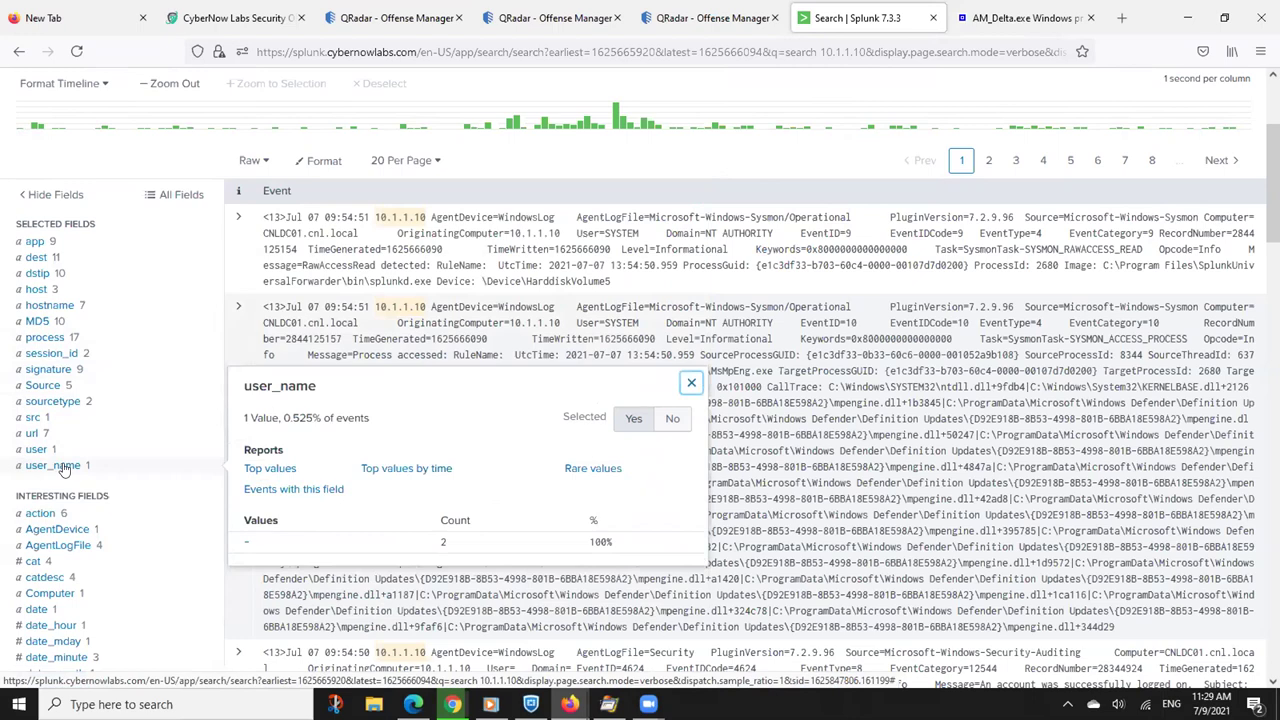
Browse the interesting fields and check the values of the eventtype and Message fields
scroll(1160, 205, "down", 2)
scroll(745, 385, "down", 4)
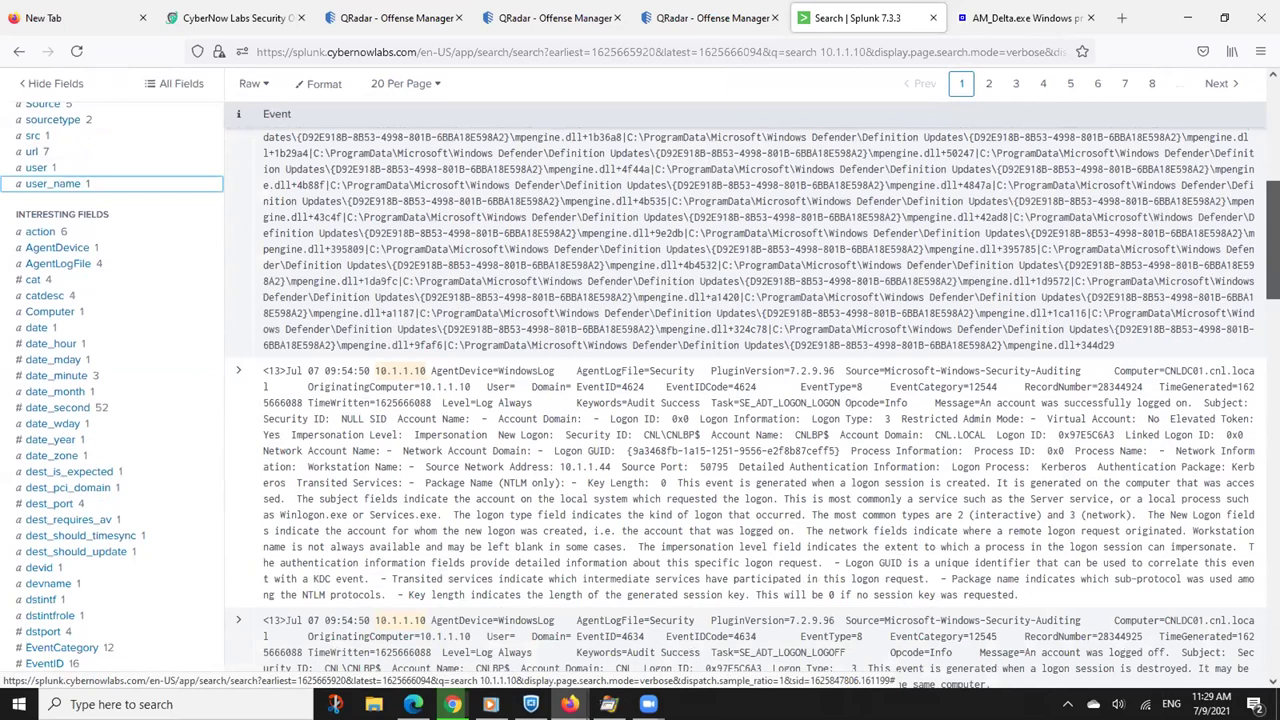
scroll(140, 475, "down", 2)
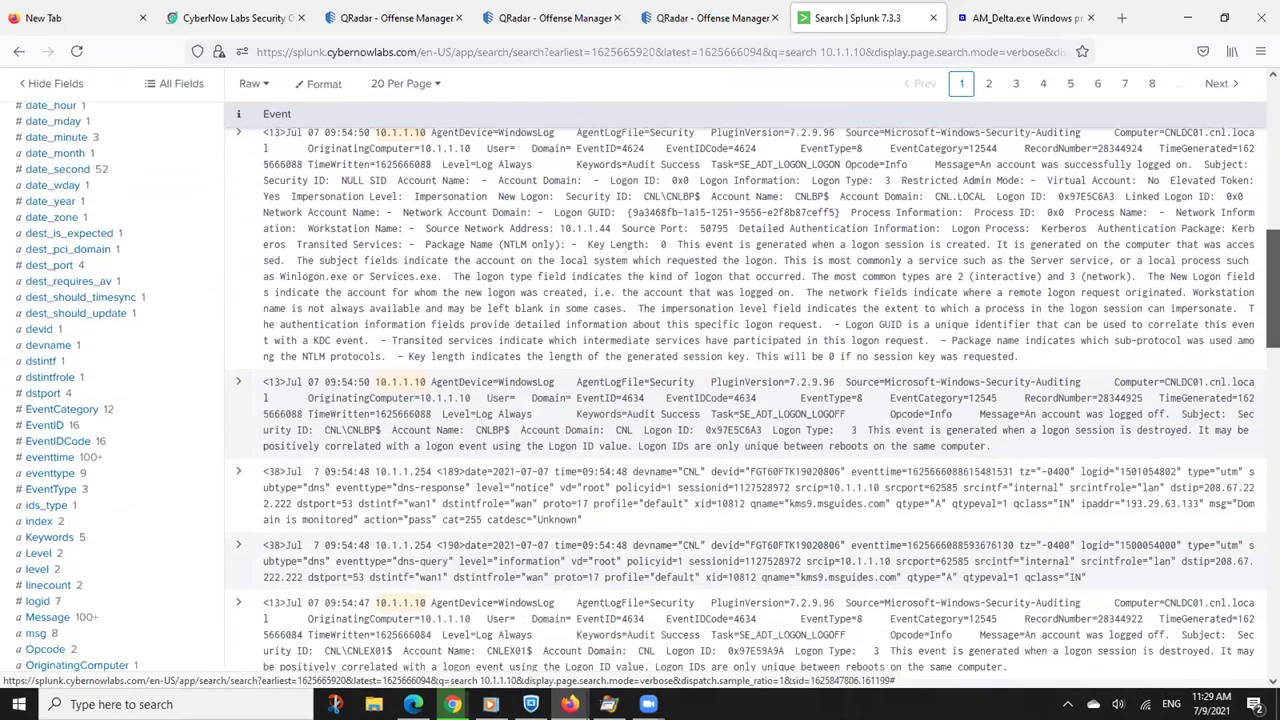
left_click(50, 473)
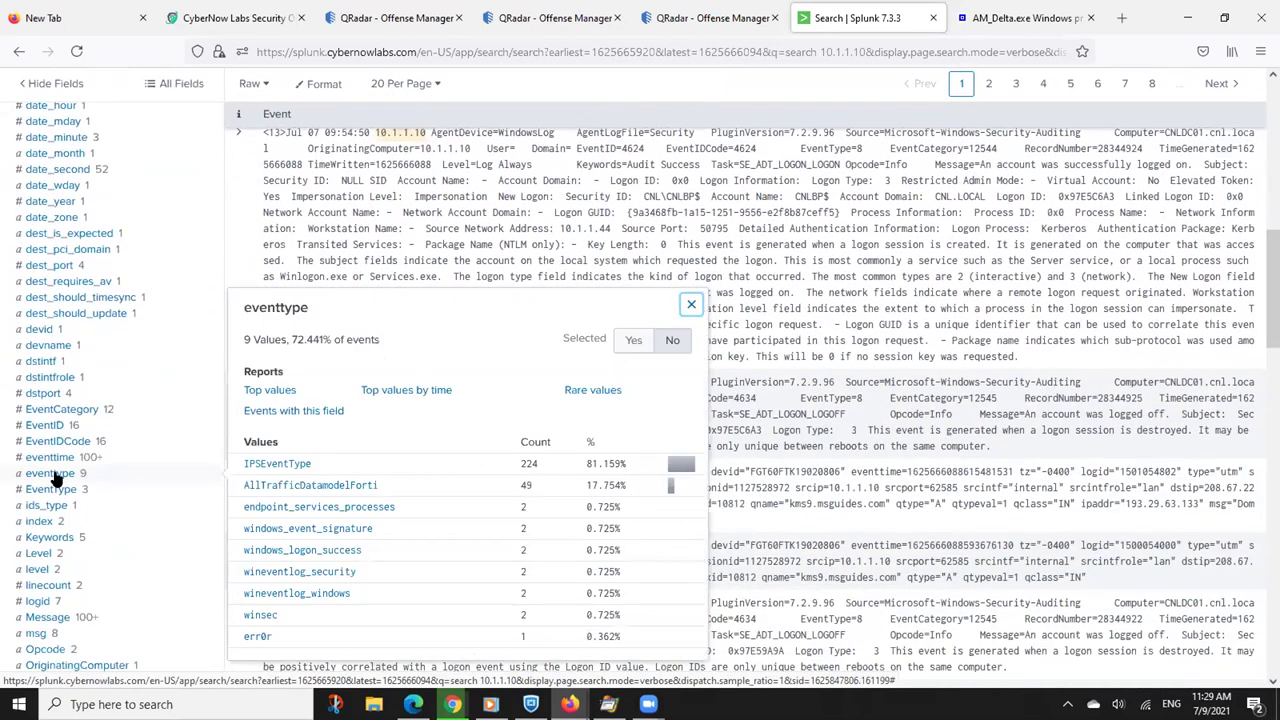
left_click(55, 475)
left_click(50, 617)
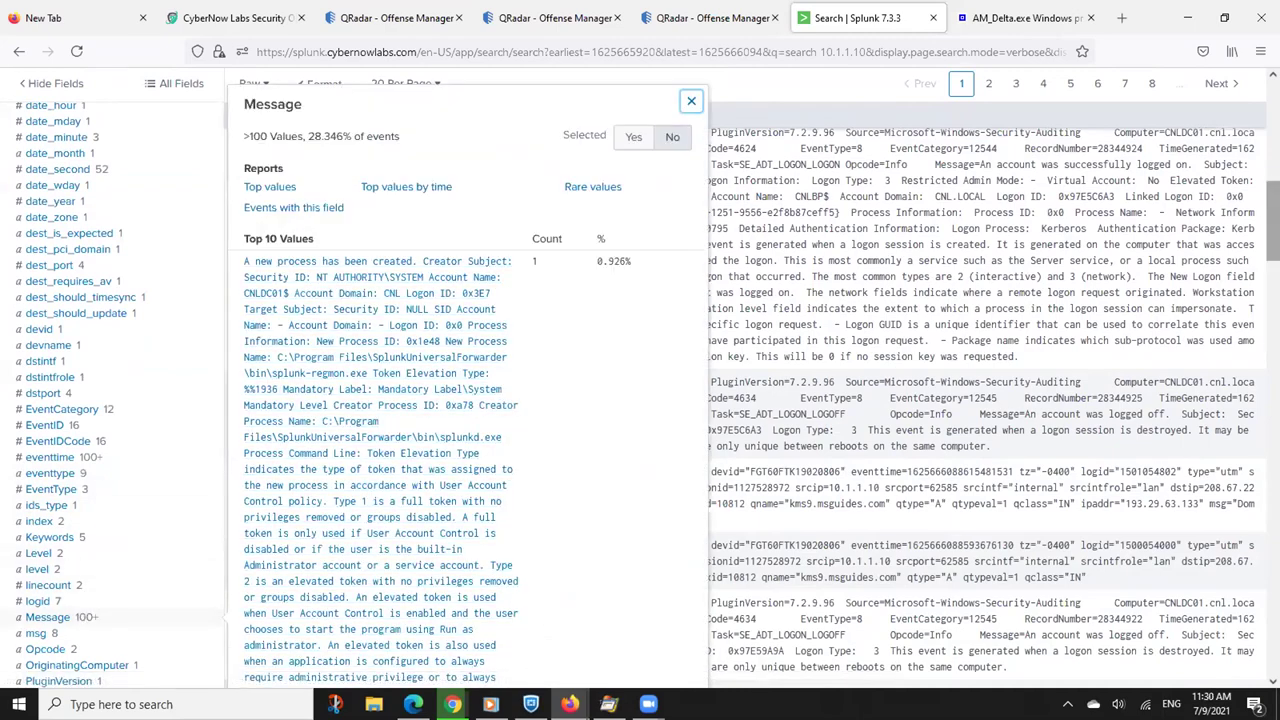
scroll(745, 390, "up", 4)
scroll(745, 400, "down", 5)
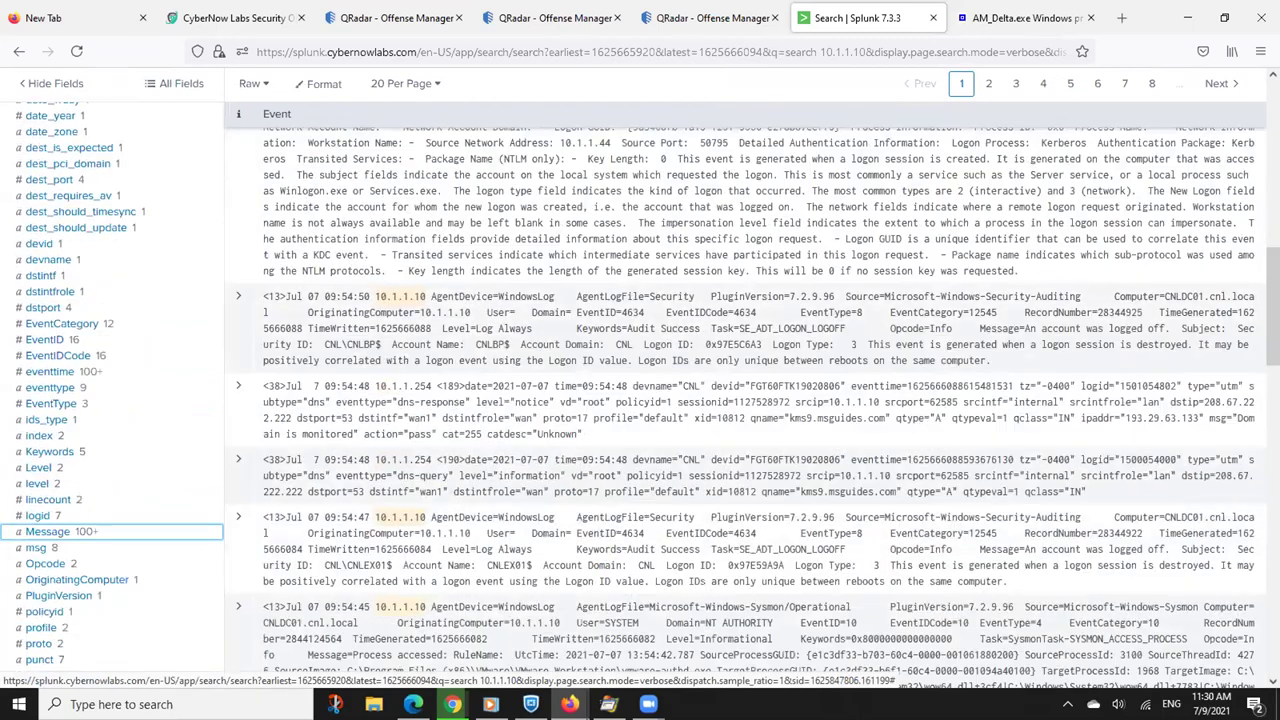
scroll(45, 155, "down", 5)
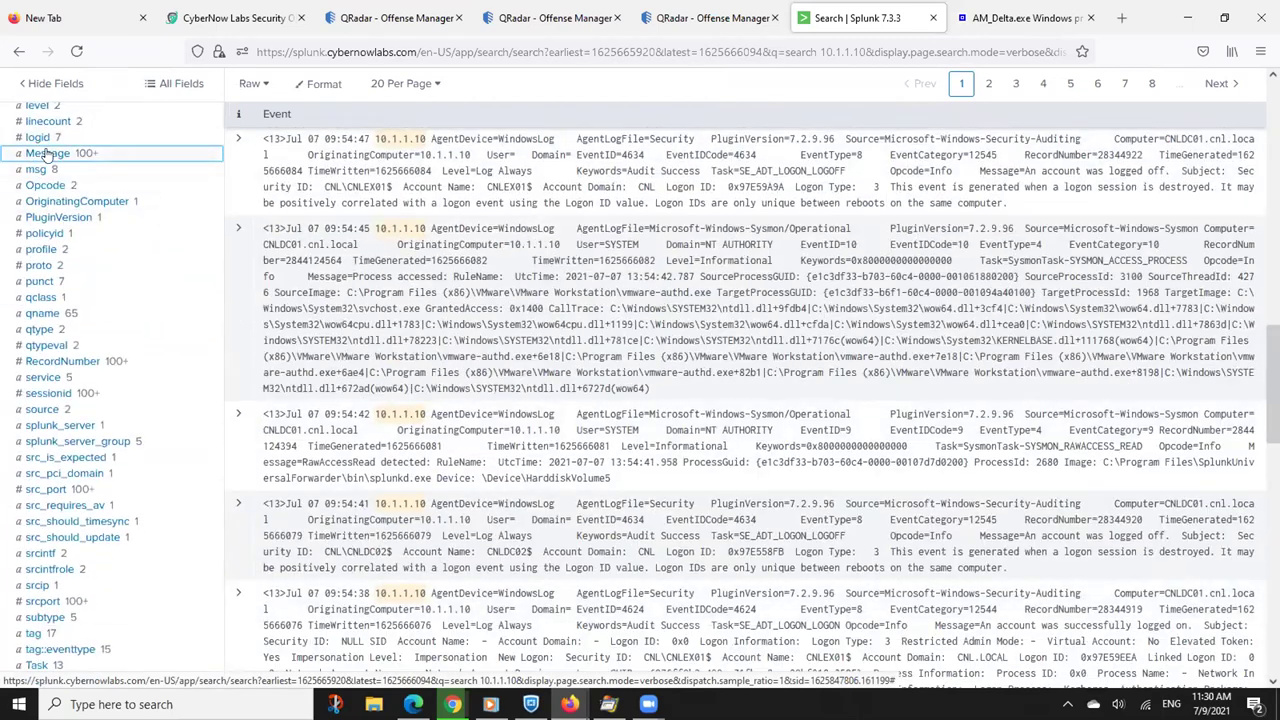
Read through the Message field's top values and highlight AM_Delta_Patch_1.343.497.0.exe as the creator process in the MpSigStub.exe process creation entry
left_click(45, 153)
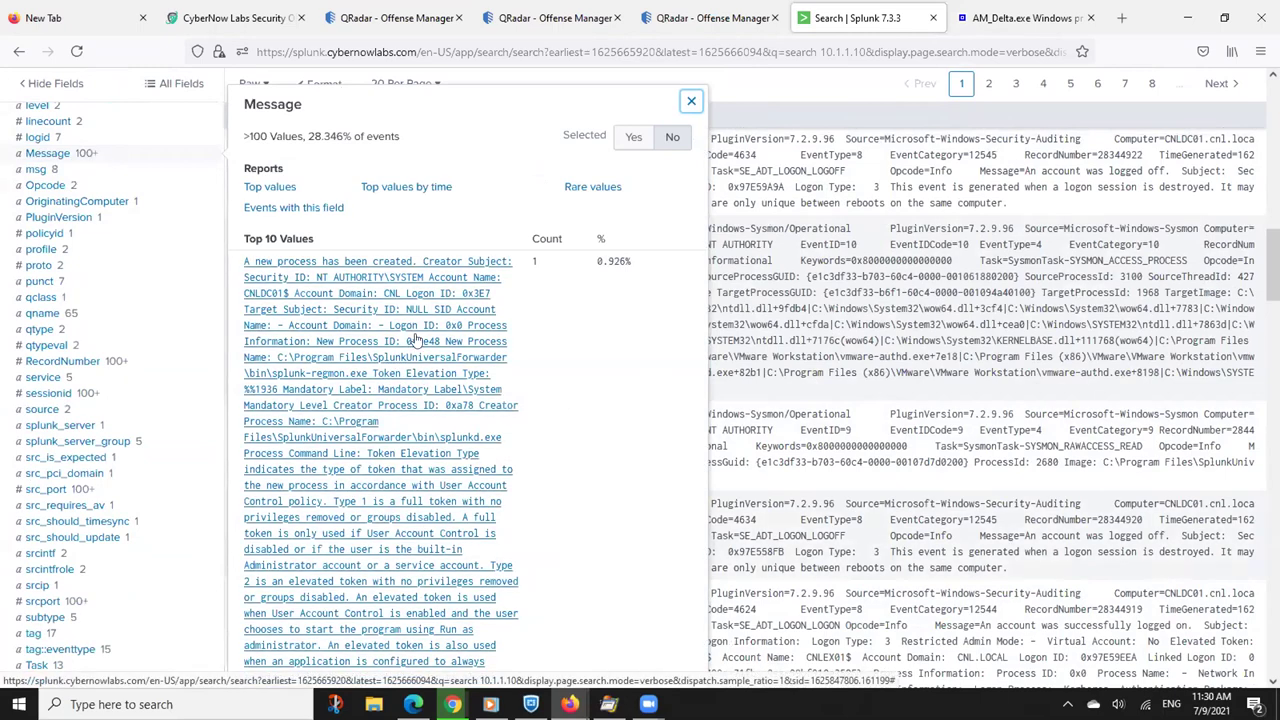
scroll(470, 309, "down", 2)
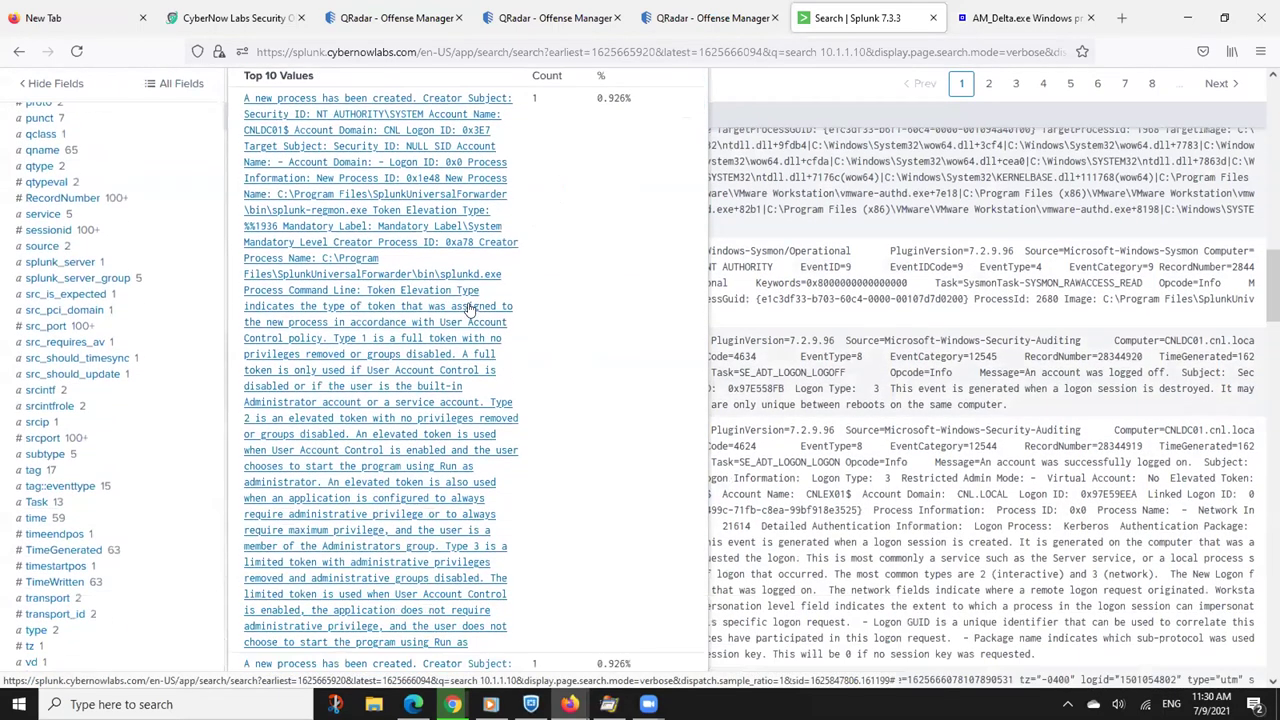
scroll(470, 309, "down", 3)
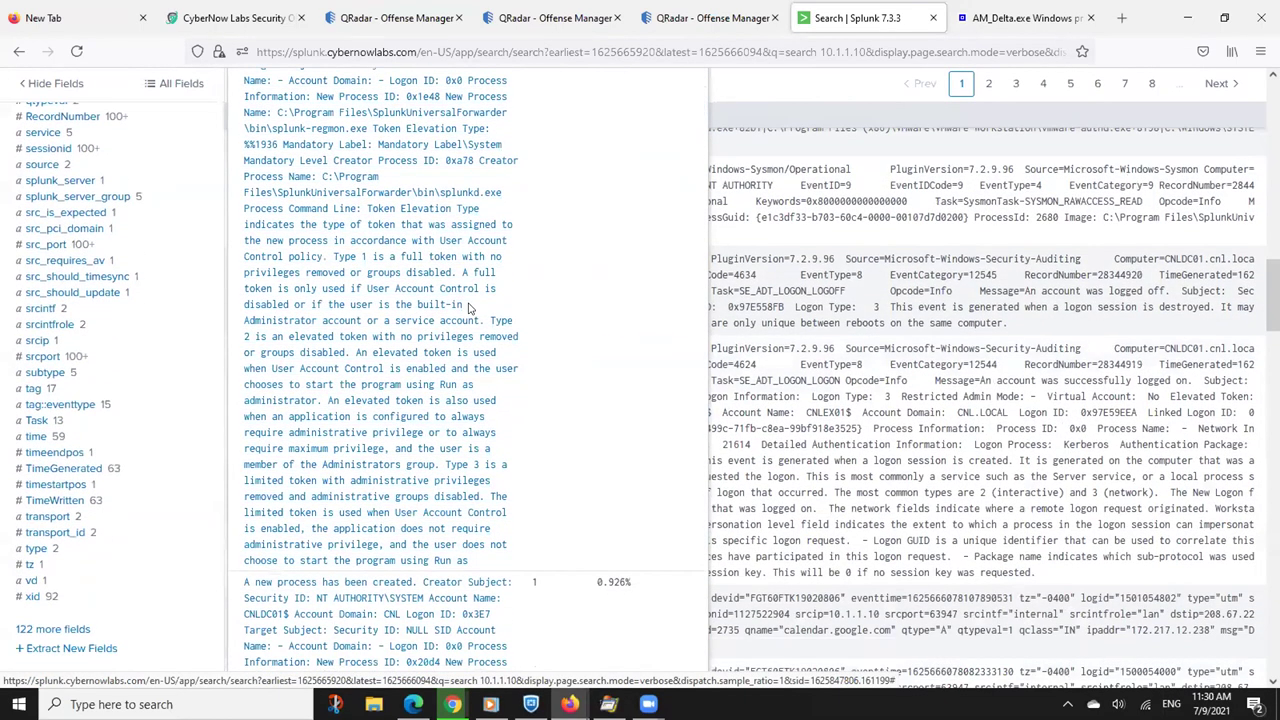
scroll(468, 308, "down", 1)
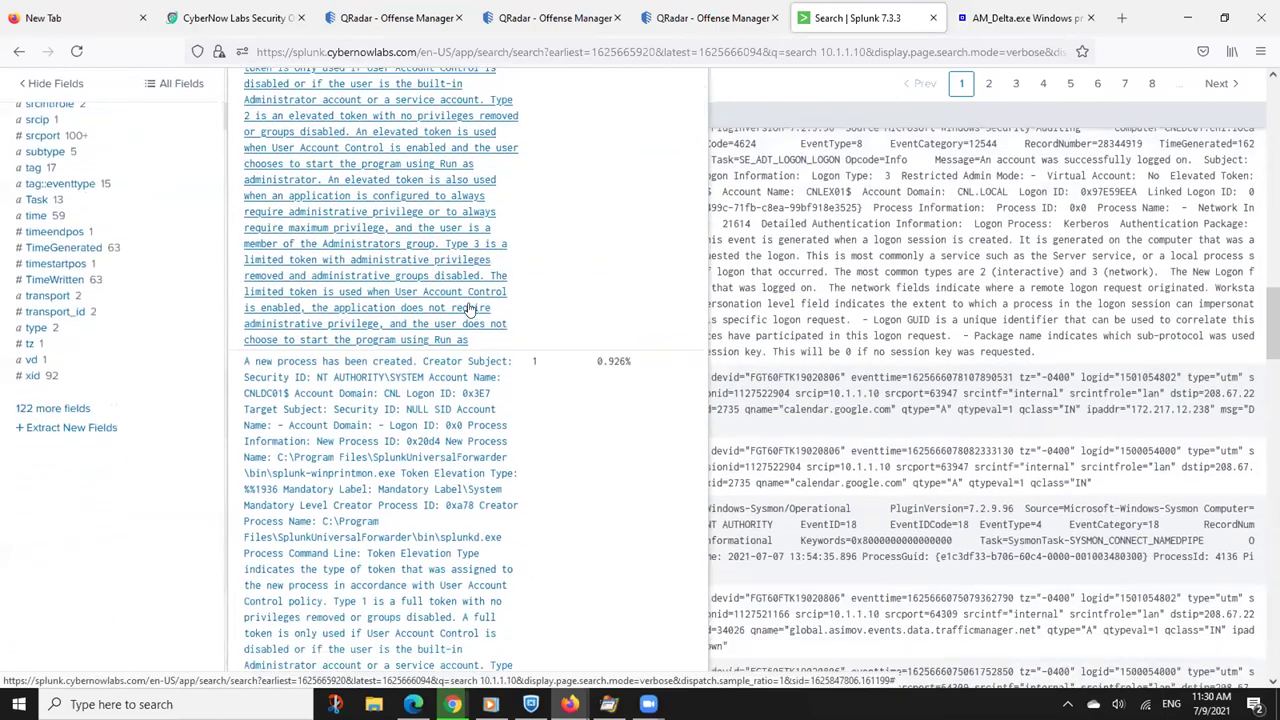
scroll(468, 308, "down", 2)
scroll(468, 308, "down", 4)
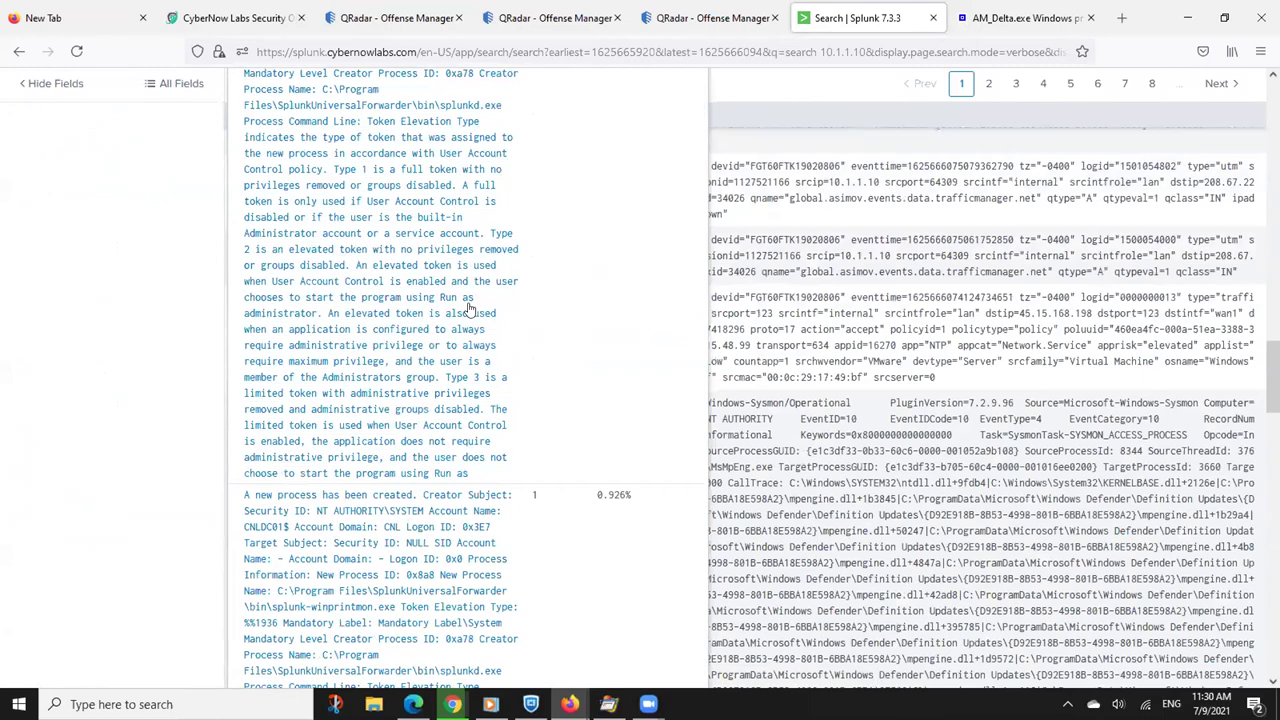
scroll(468, 308, "down", 5)
scroll(468, 308, "down", 6)
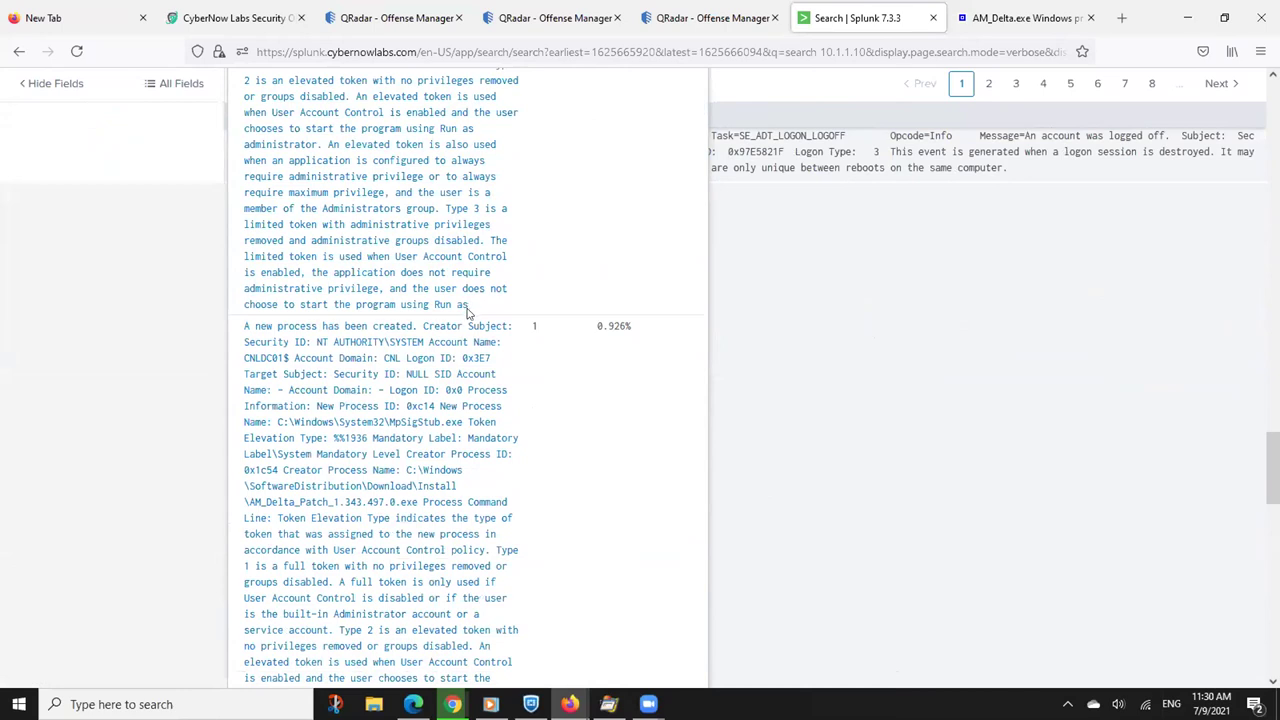
scroll(468, 313, "down", 3)
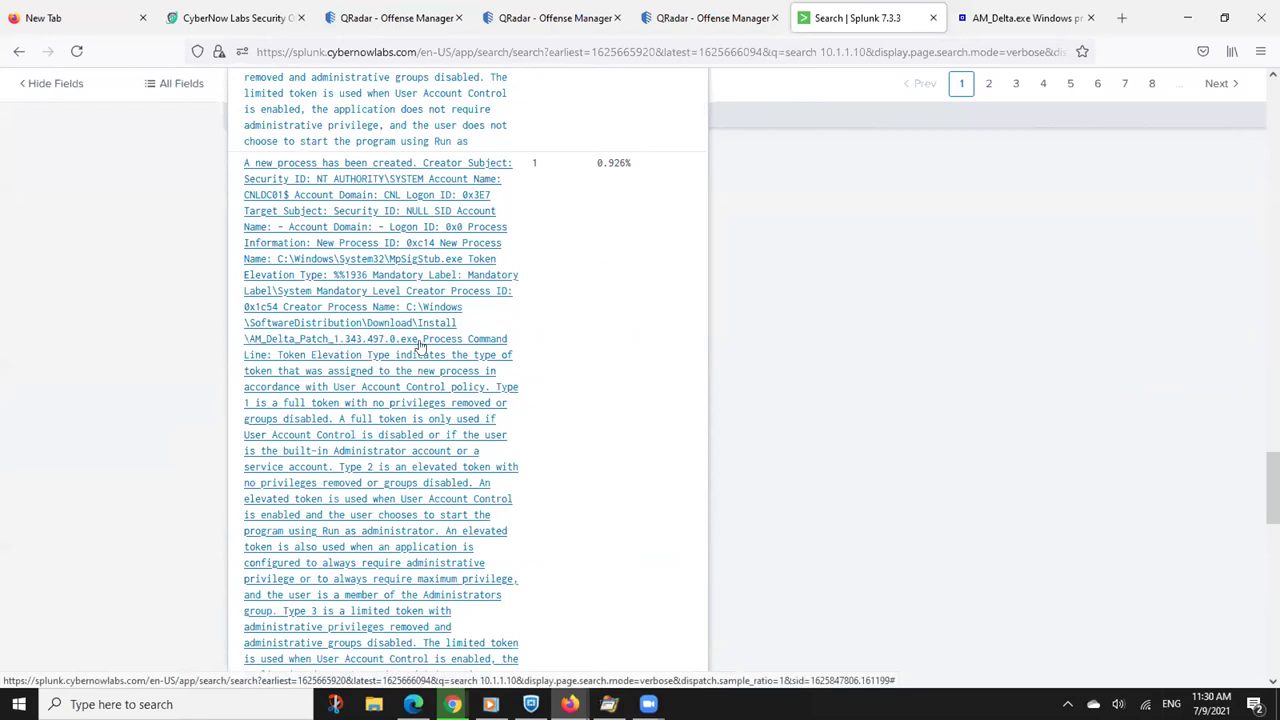
left_click_drag(238, 342, 418, 342)
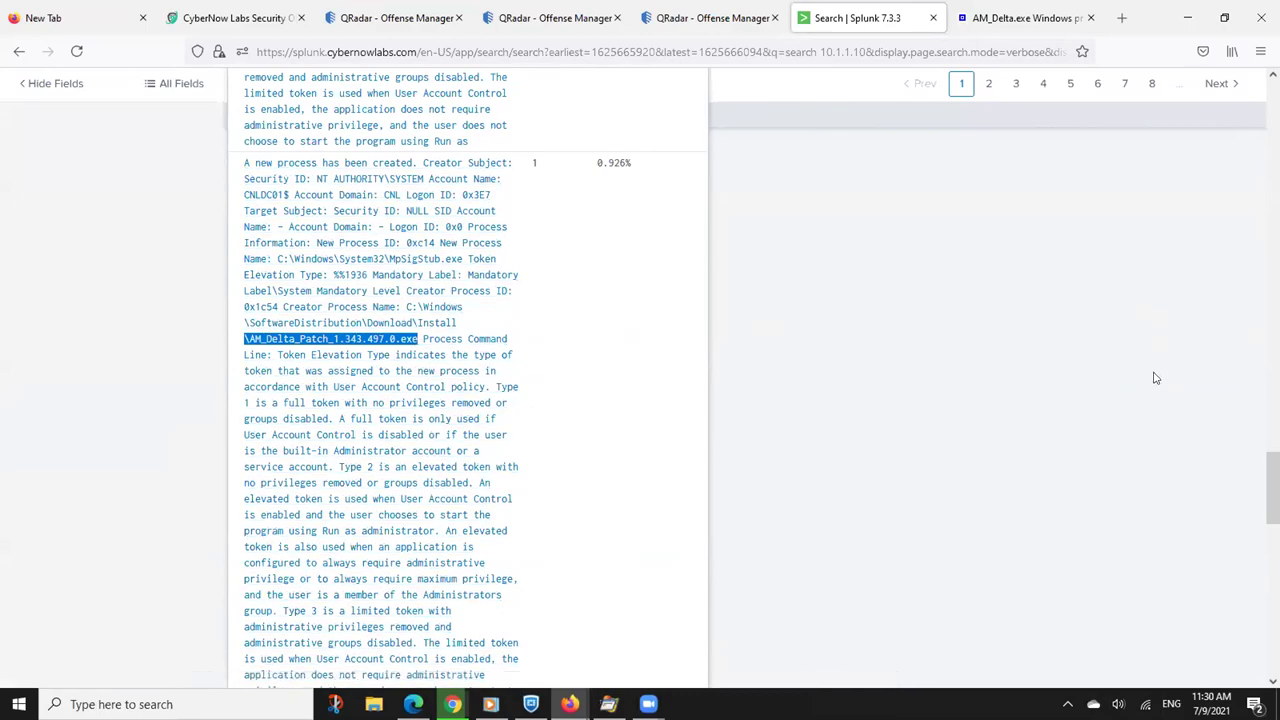
Return to the selected fields and review the hostname, process and MD5 value lists
scroll(60, 153, "up", 10)
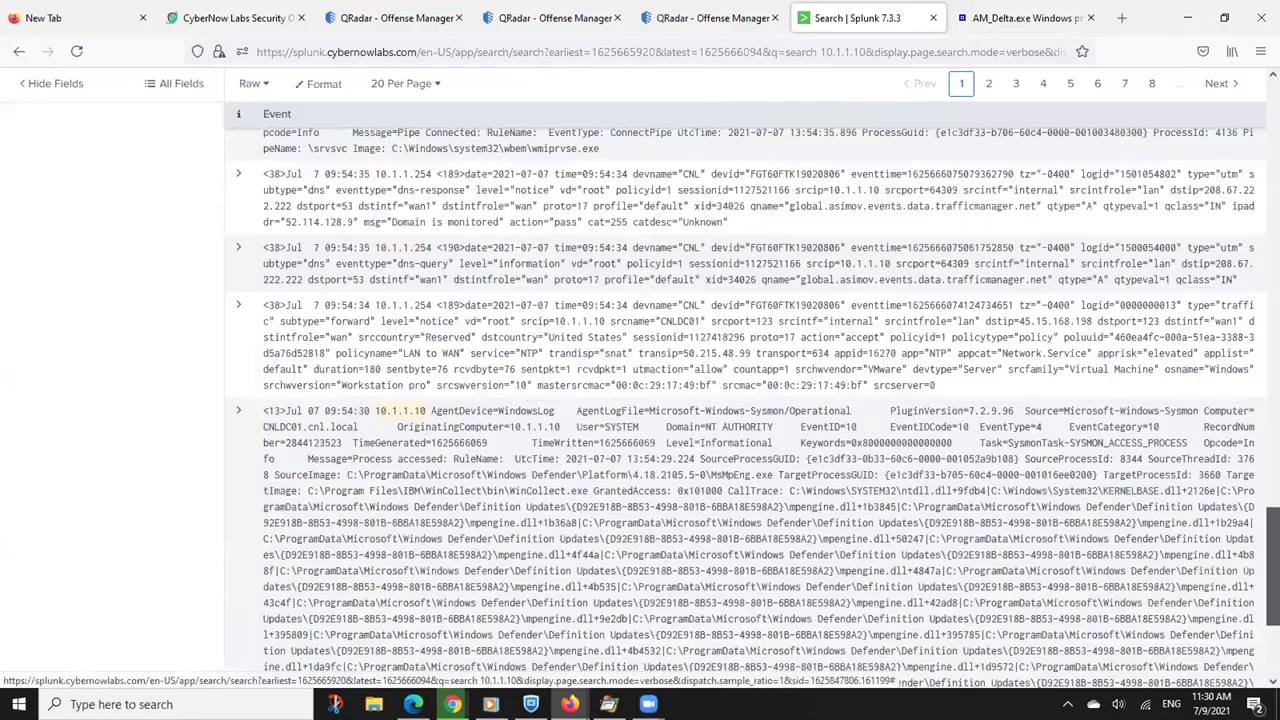
scroll(640, 396, "up", 2)
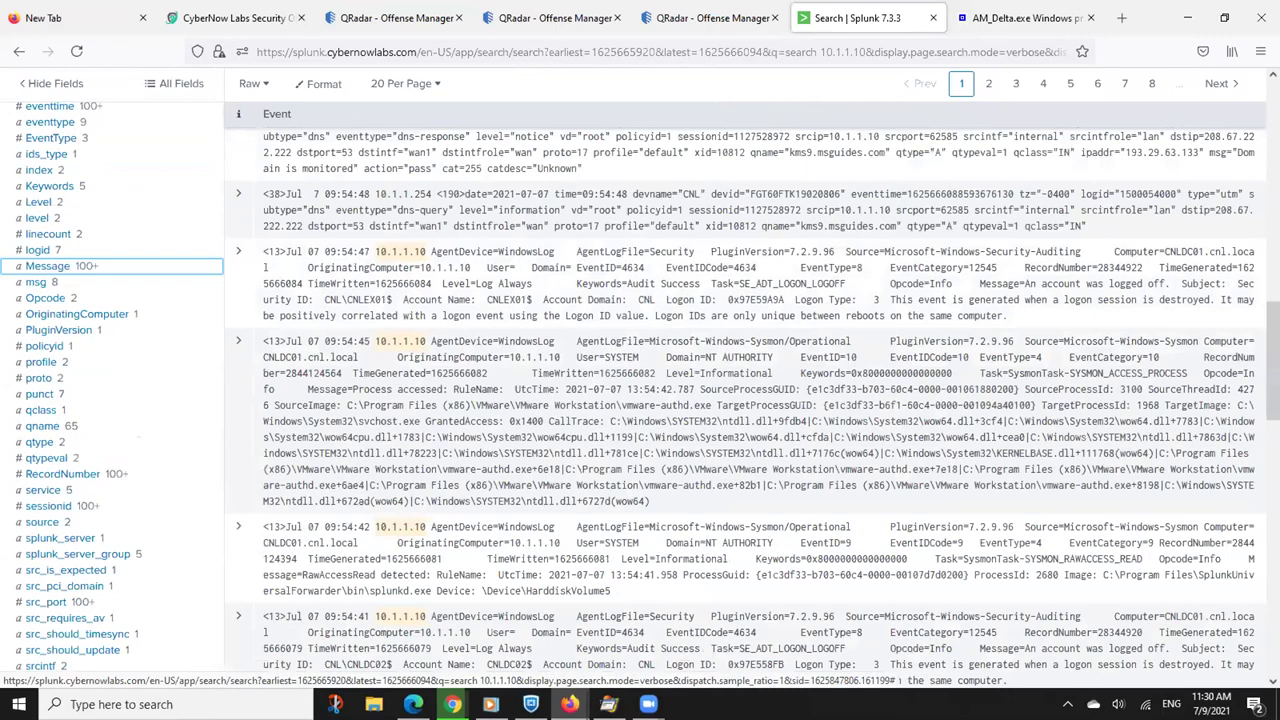
scroll(640, 396, "up", 4)
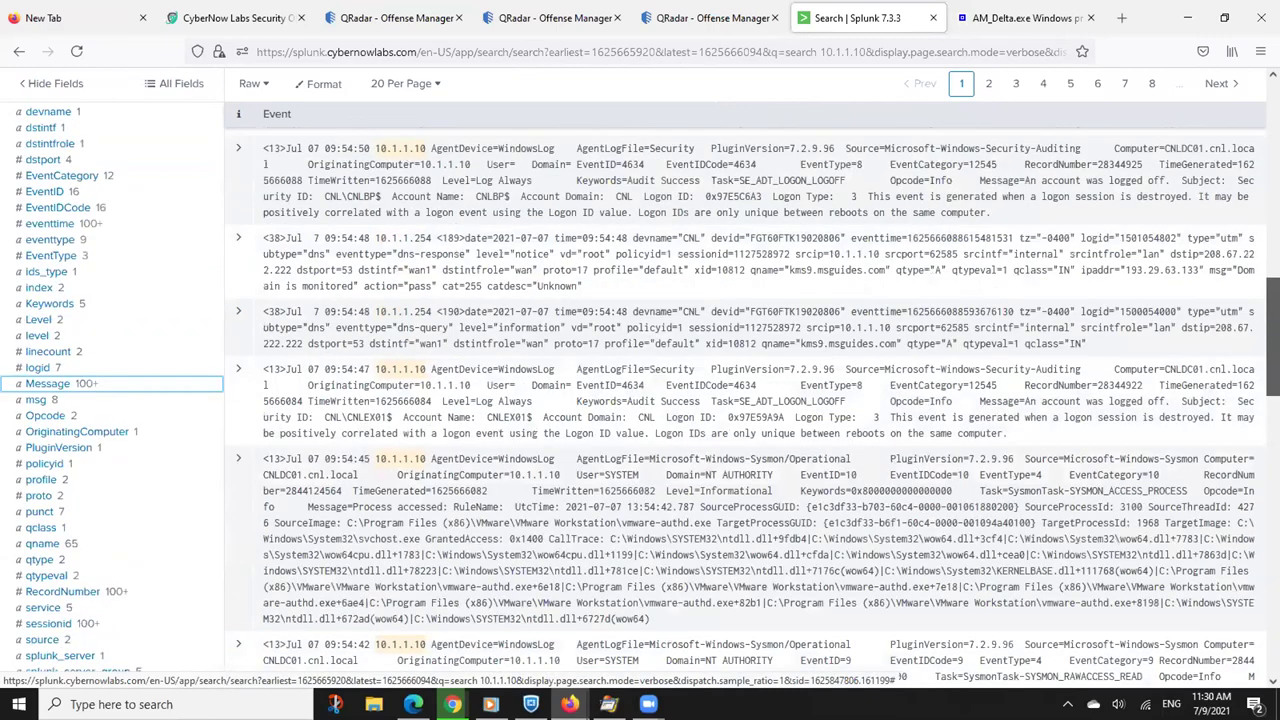
scroll(640, 396, "up", 7)
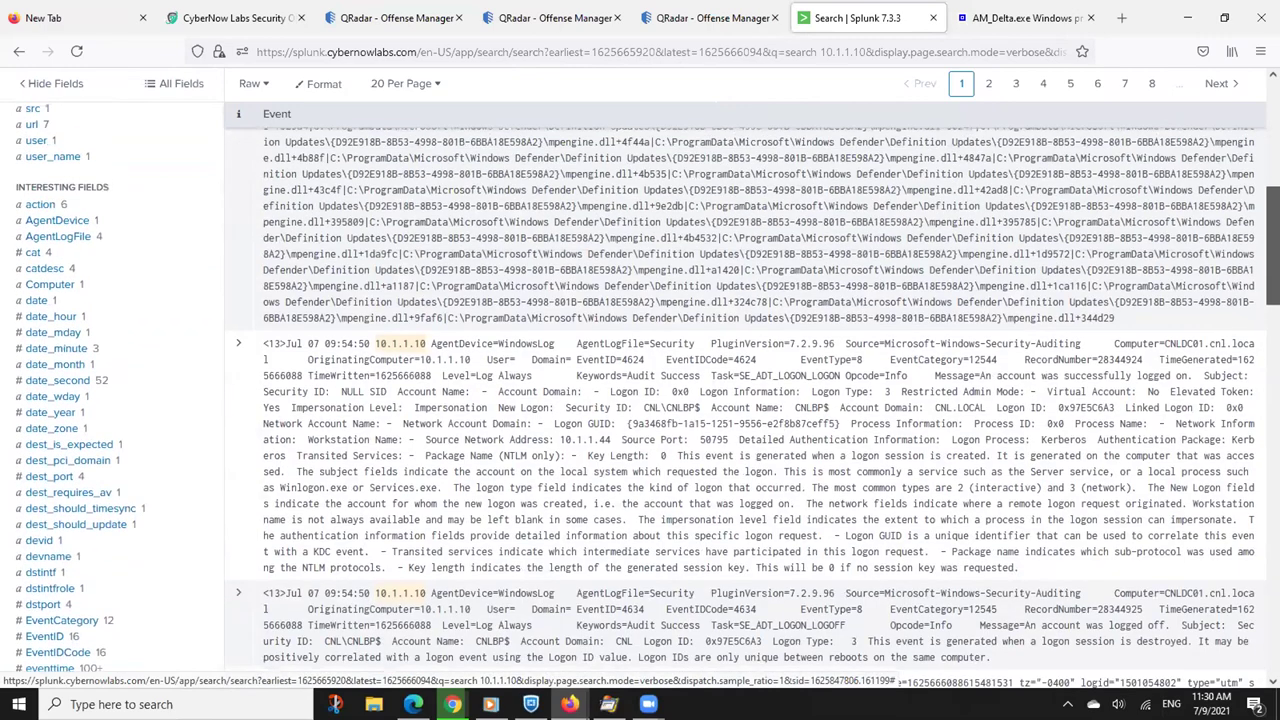
scroll(280, 366, "down", 2)
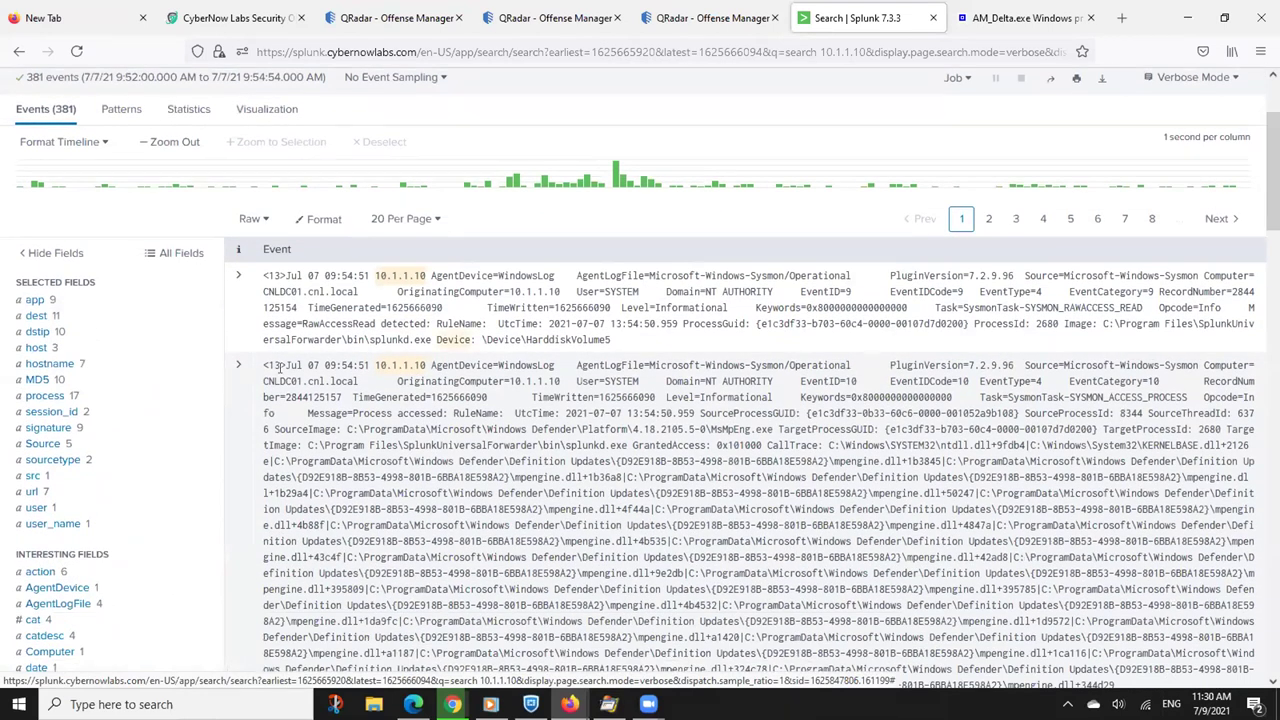
left_click(52, 365)
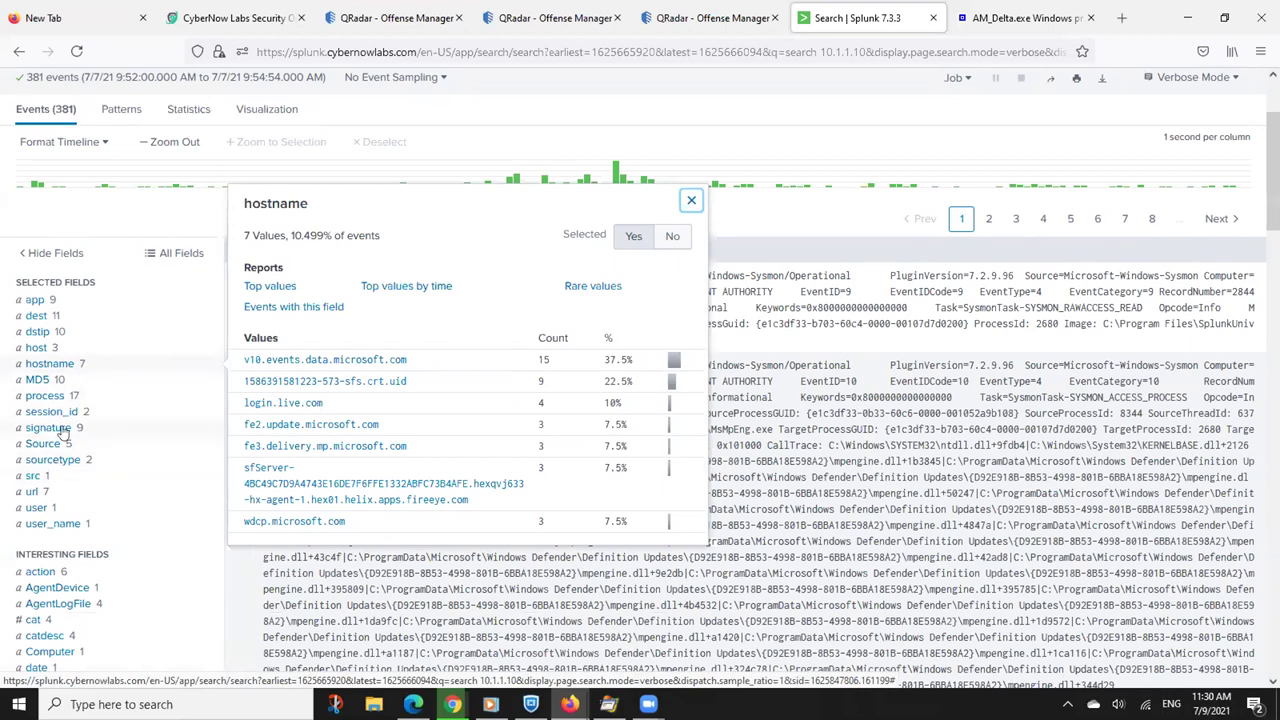
left_click(45, 396)
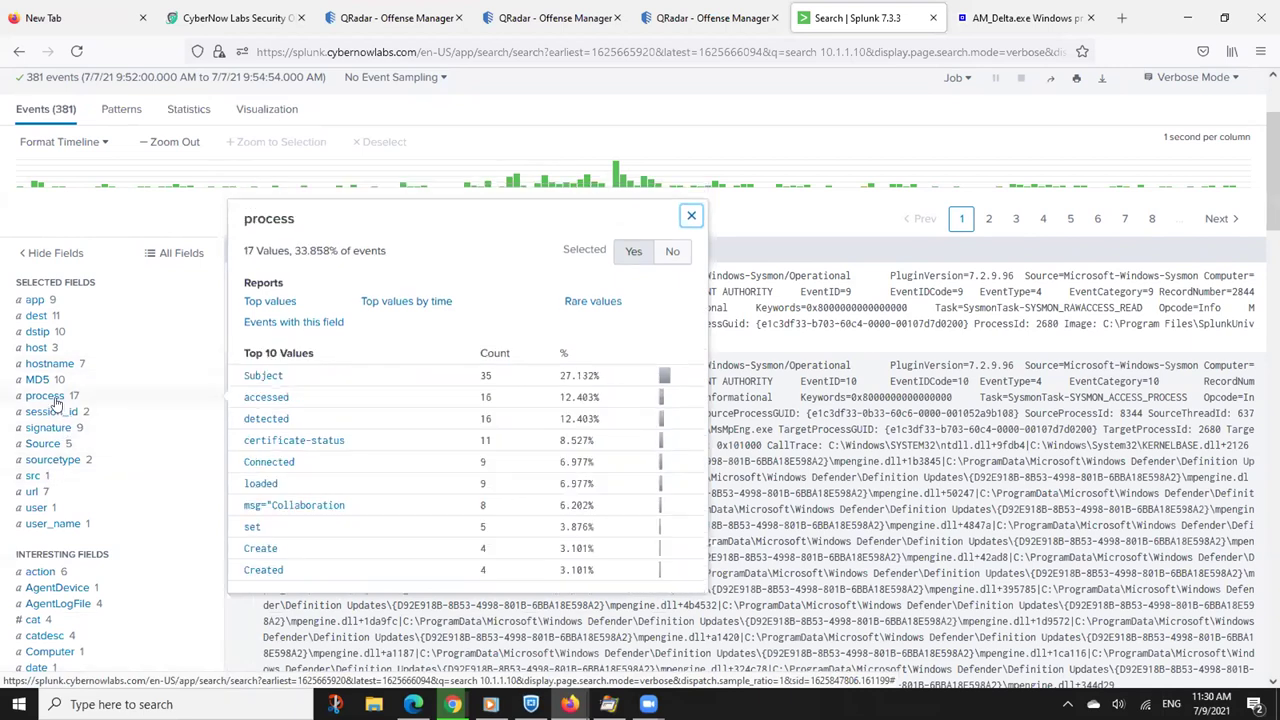
left_click(44, 380)
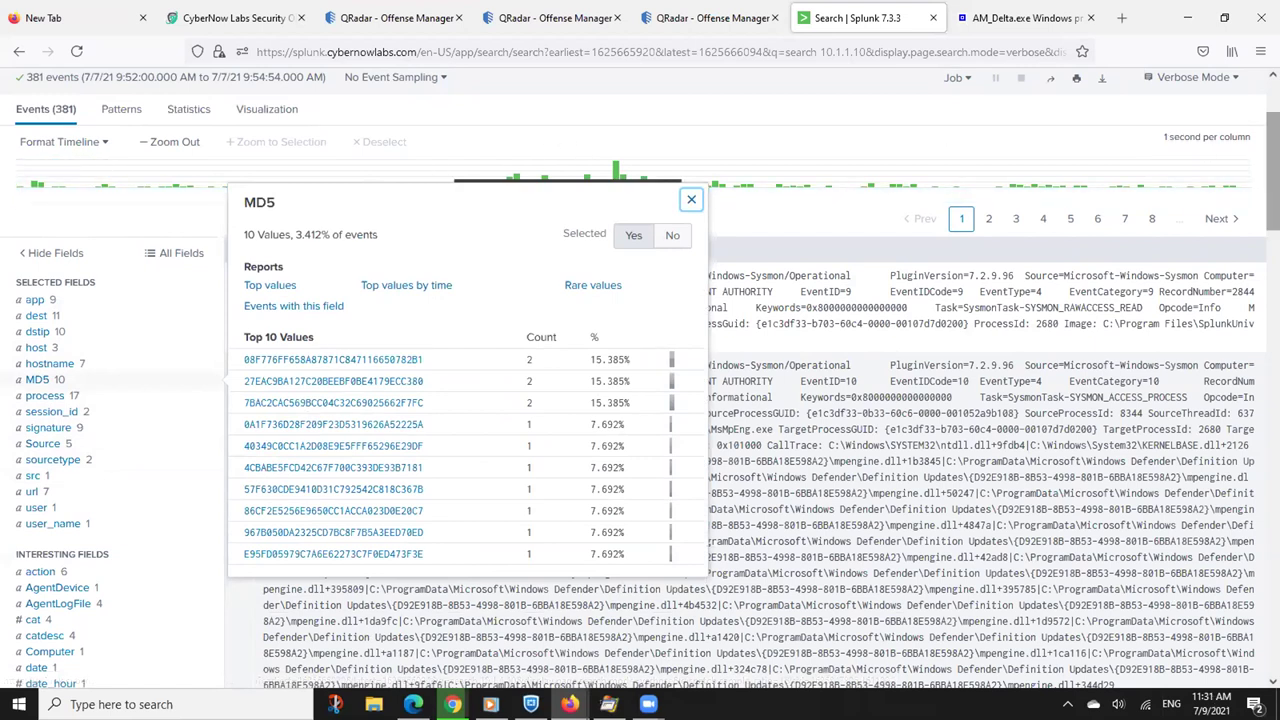
Narrow the search to events containing an MD5 value by running the query 10.1.1.10 MD5=*
scroll(494, 148, "up", 3)
left_click(297, 185)
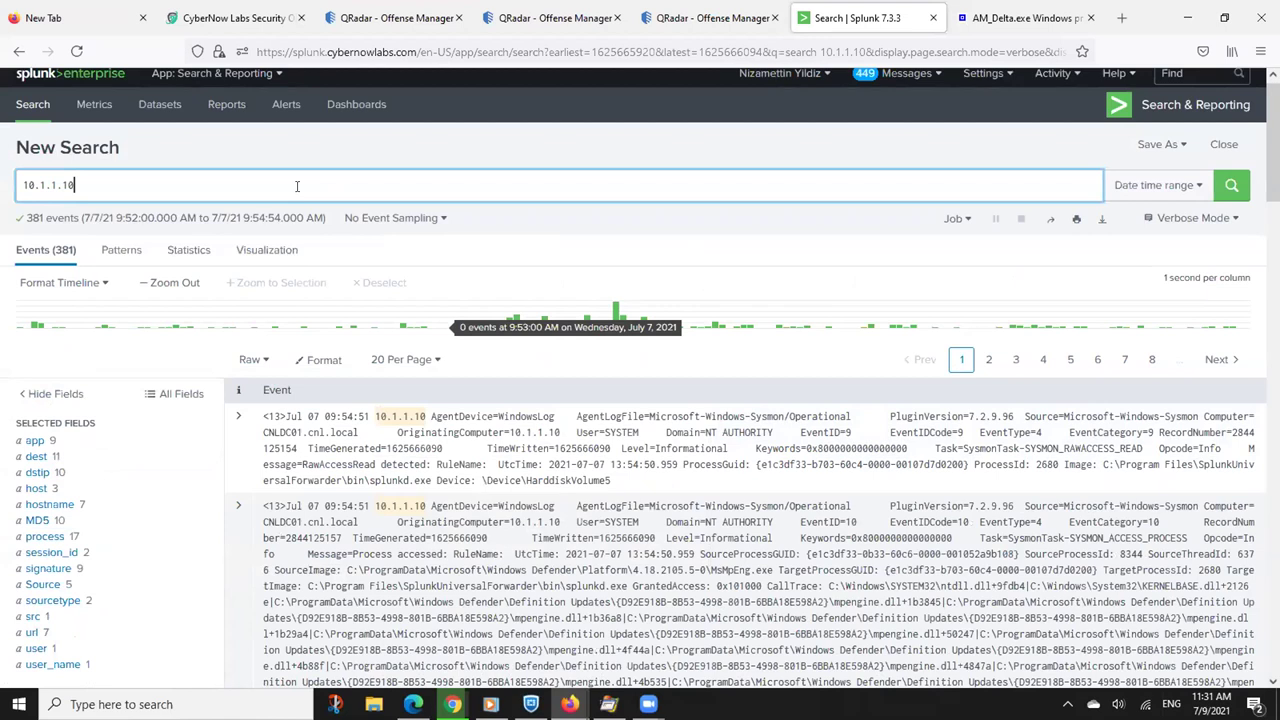
type("md")
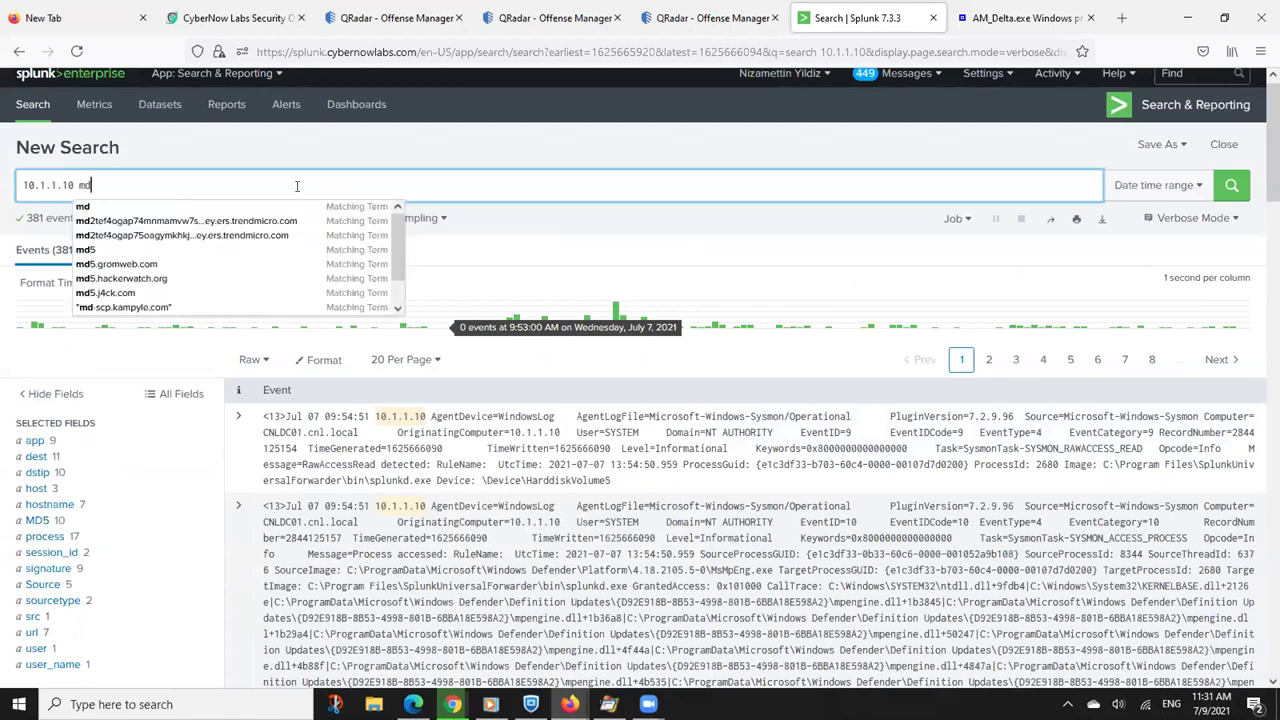
key("BackSpace")
key("BackSpace")
key("BackSpace")
type("MD5=*")
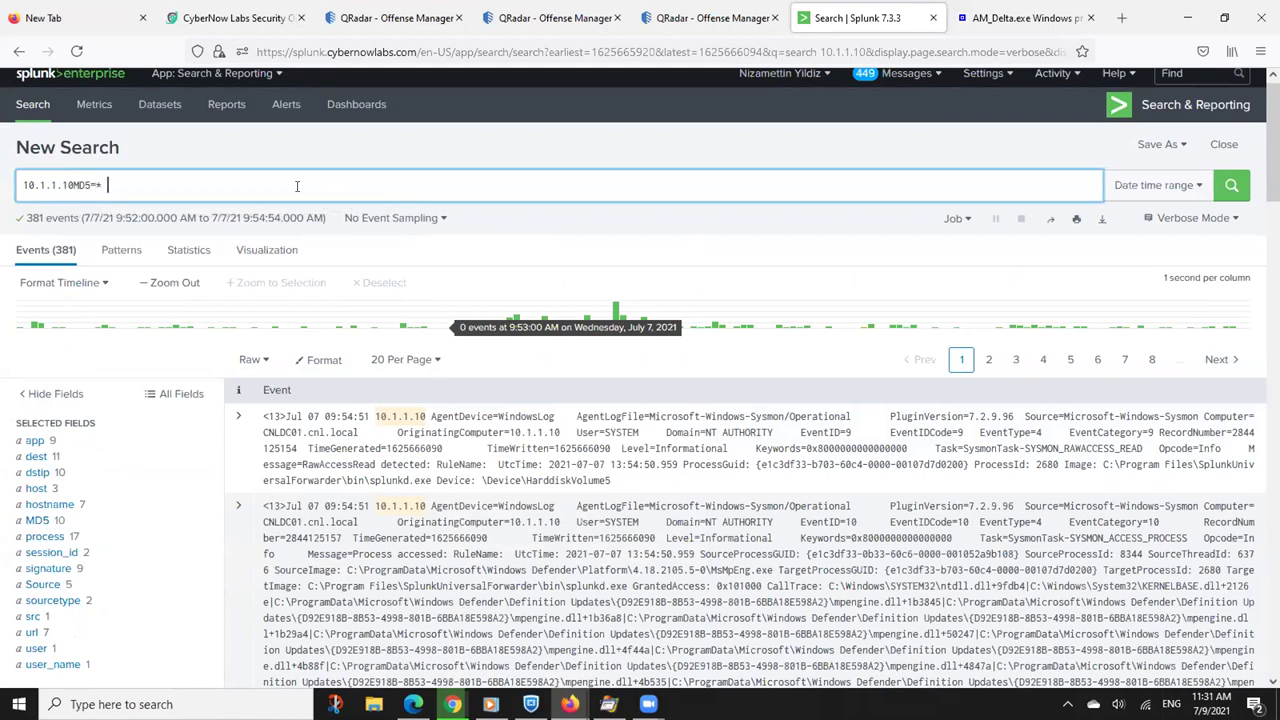
key("Left")
key("Left")
key("Left")
key("Left")
key("Left")
key("Left")
left_click(333, 182)
left_click(1244, 182)
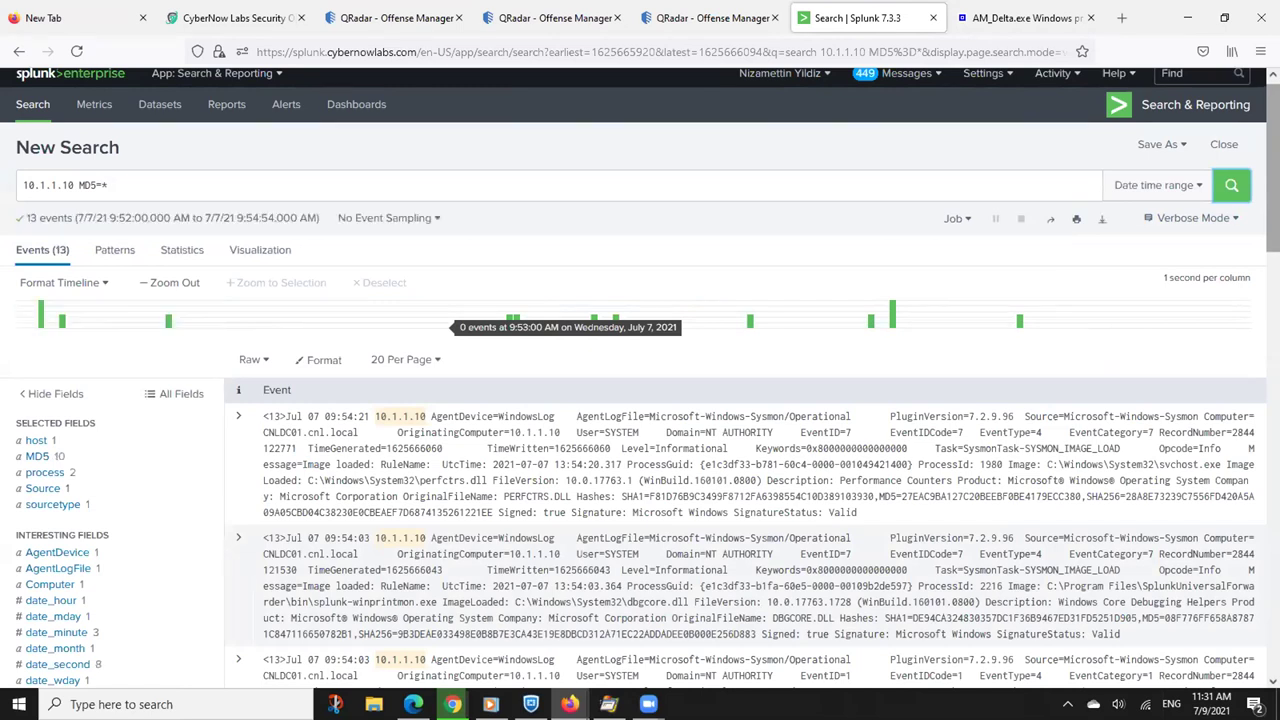
Look through the raw Sysmon events returned by the MD5 search, including their image names and signatures
scroll(640, 377, "down", 1)
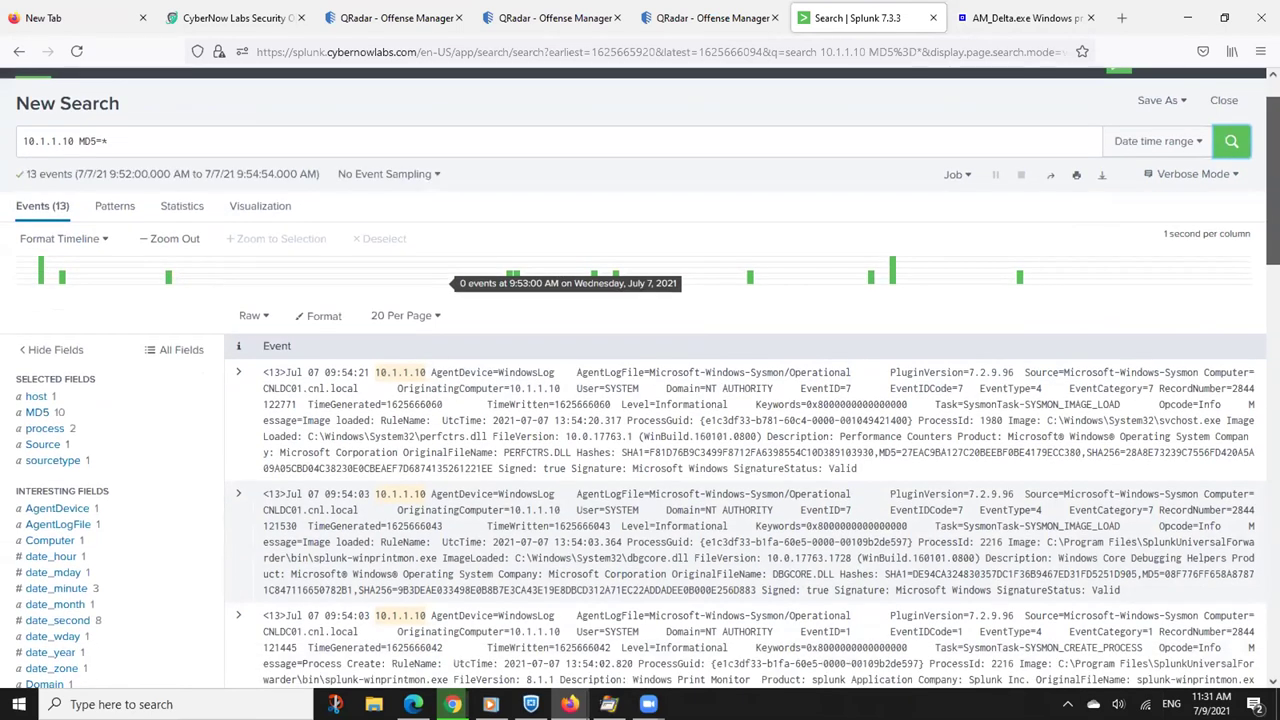
scroll(640, 377, "down", 3)
scroll(640, 377, "up", 2)
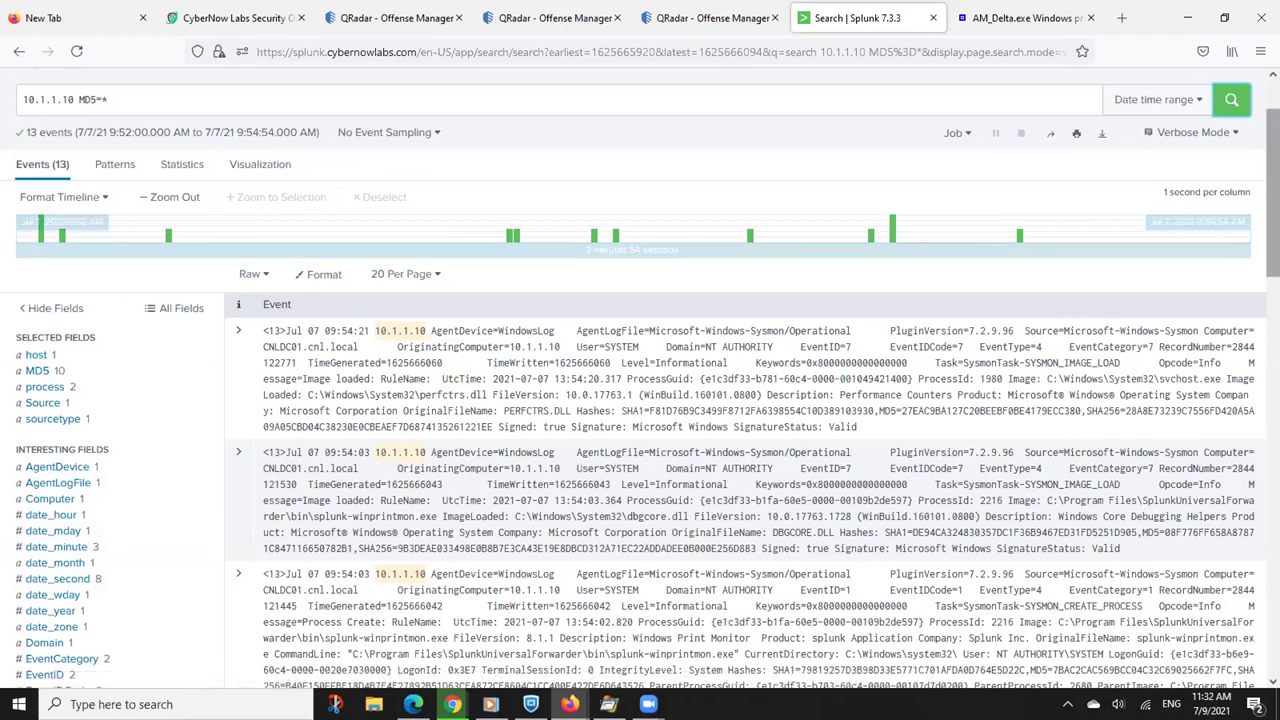
scroll(40, 520, "down", 2)
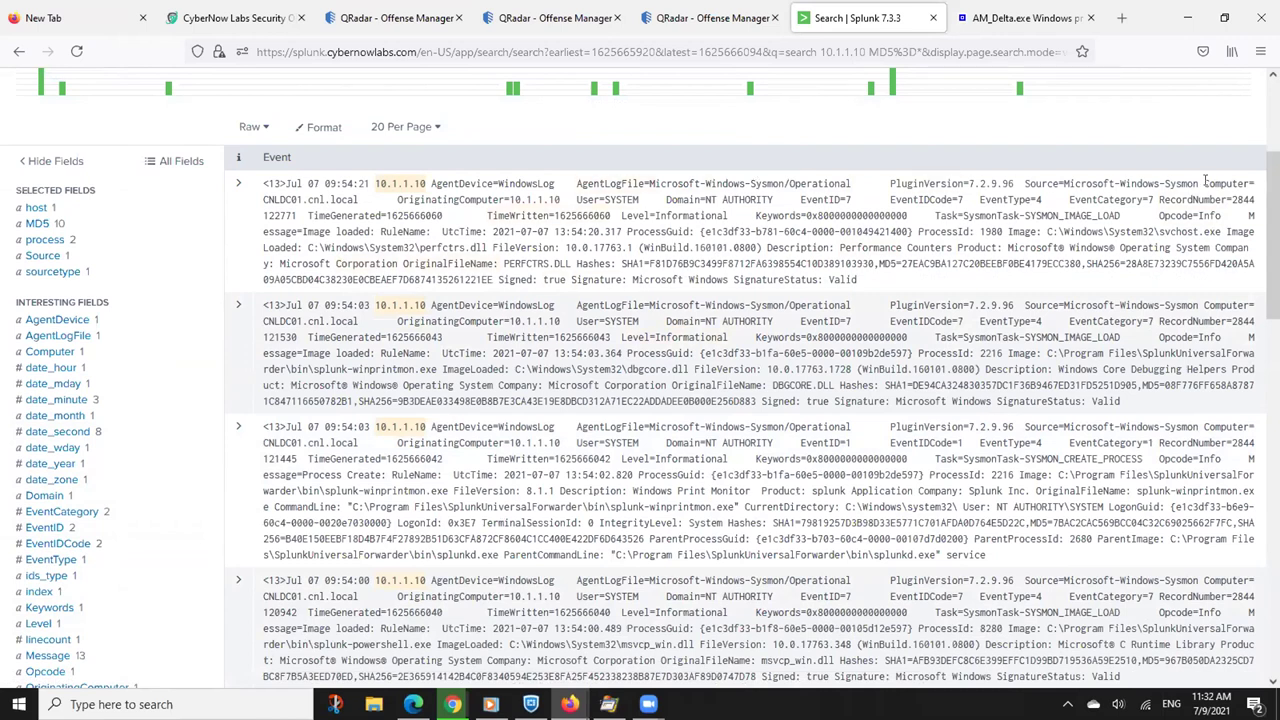
scroll(640, 380, "up", 2)
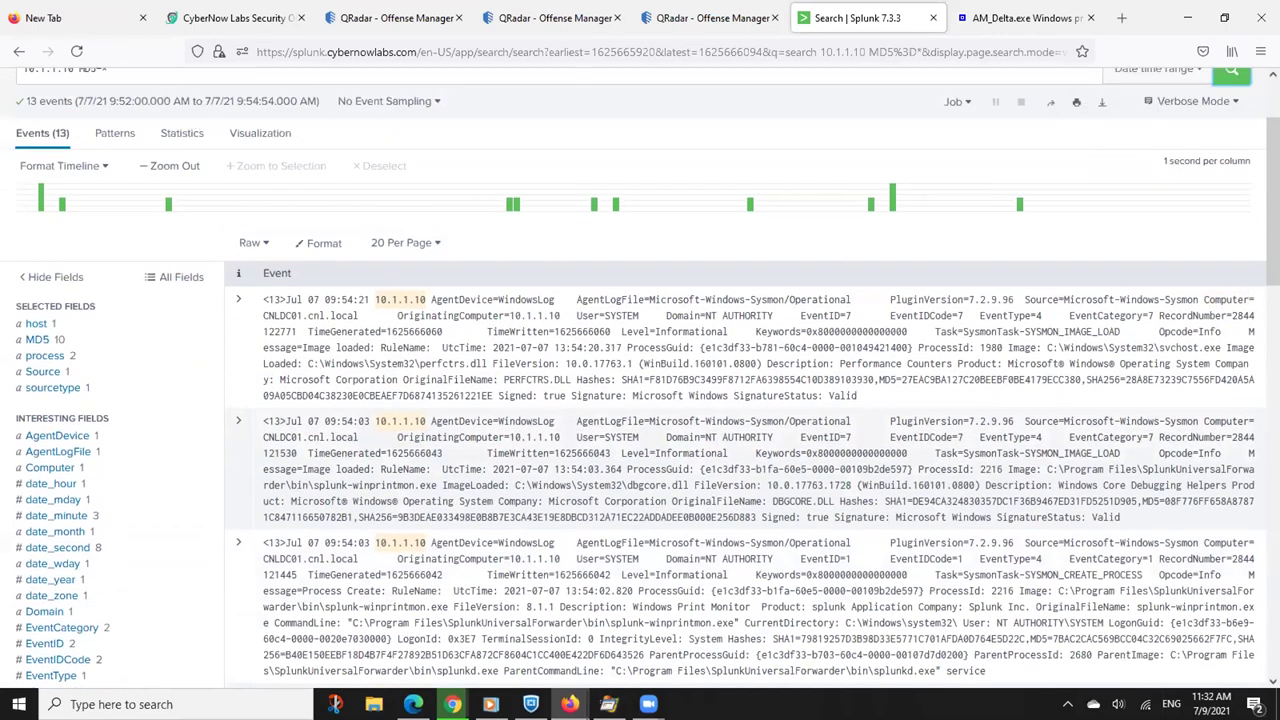
scroll(640, 380, "up", 1)
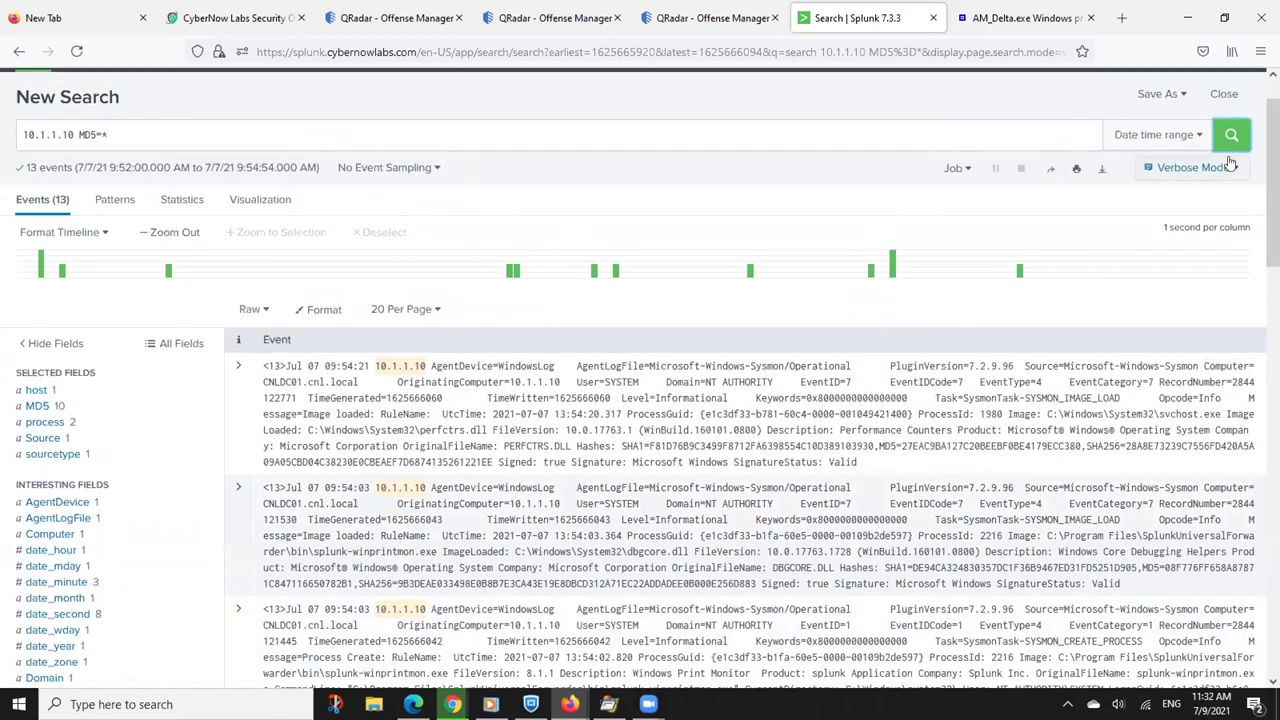
scroll(640, 380, "down", 1)
scroll(973, 207, "down", 2)
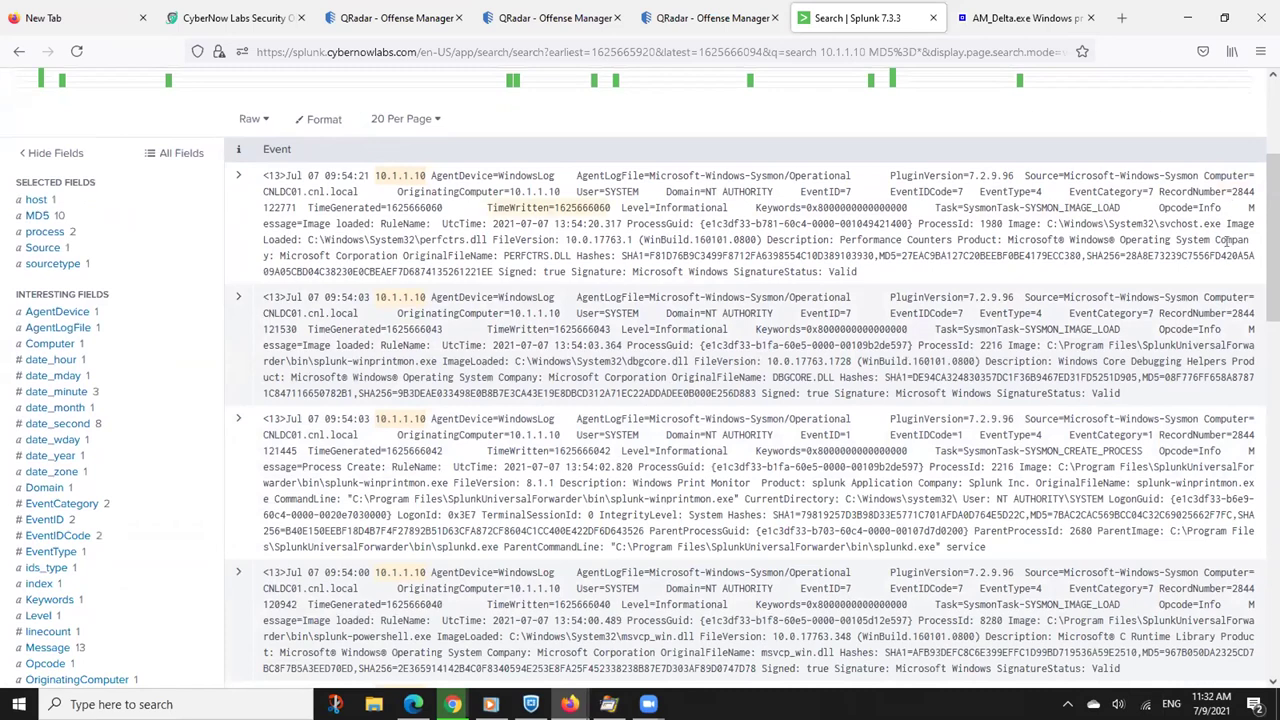
scroll(973, 207, "up", 2)
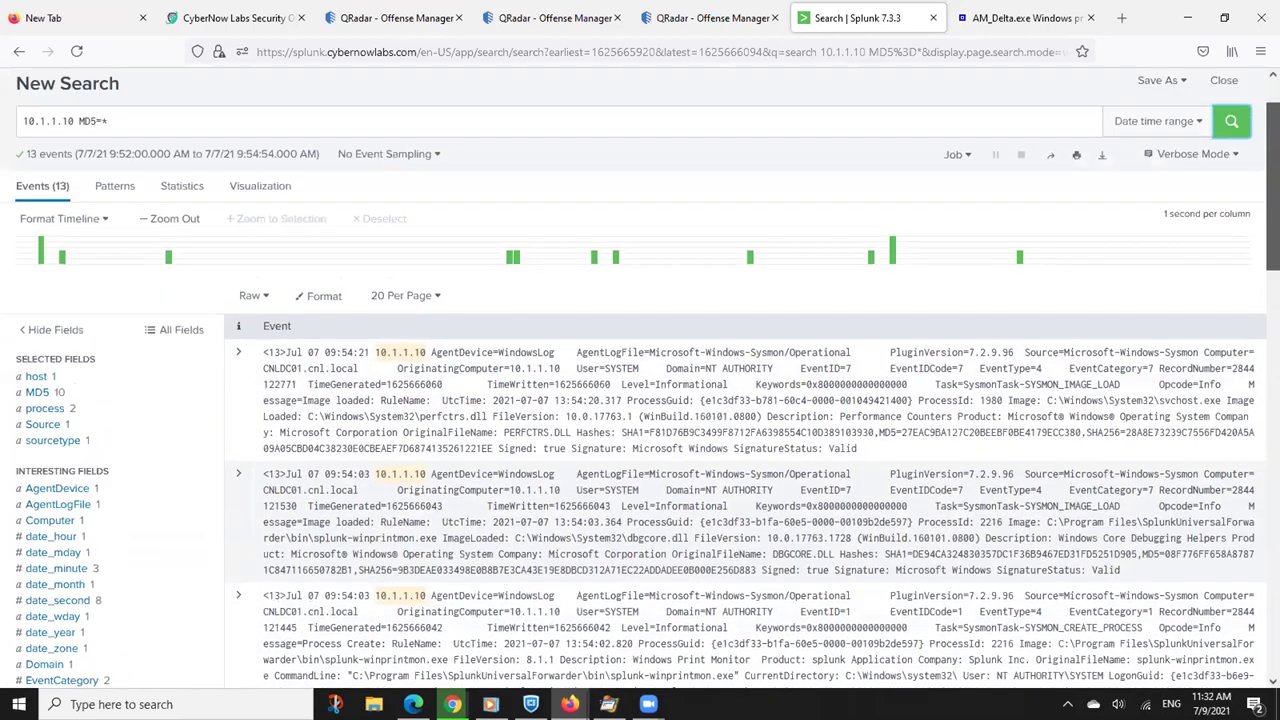
Find the AM_Delta_Patch_1.343.497.0.exe process creation event among the MD5 results and highlight its CommandLine path
scroll(640, 380, "down", 1)
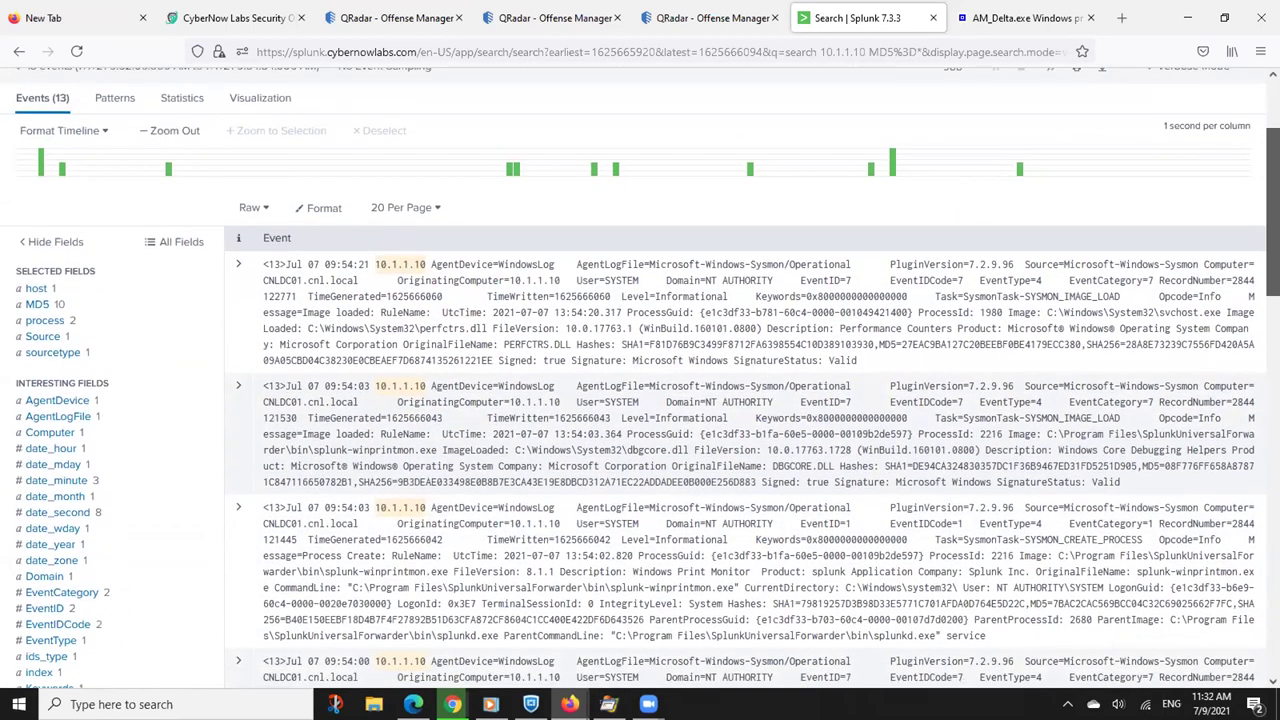
scroll(640, 380, "down", 2)
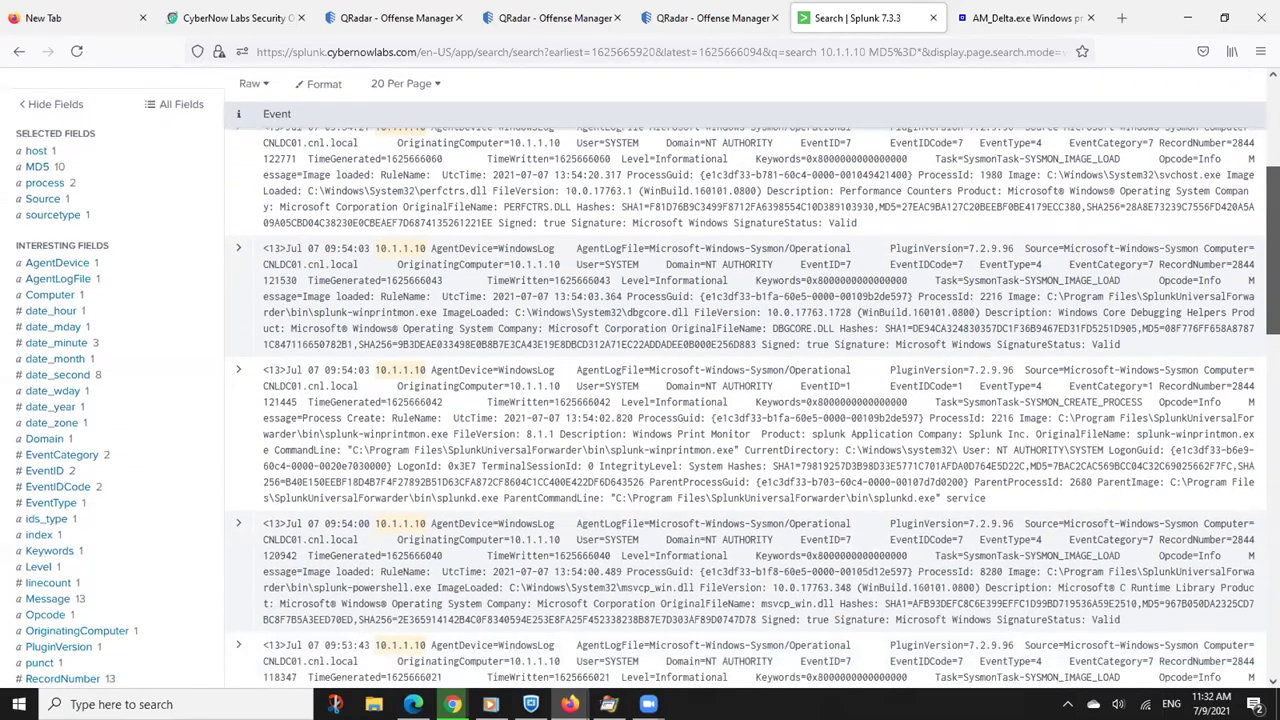
scroll(640, 380, "down", 1)
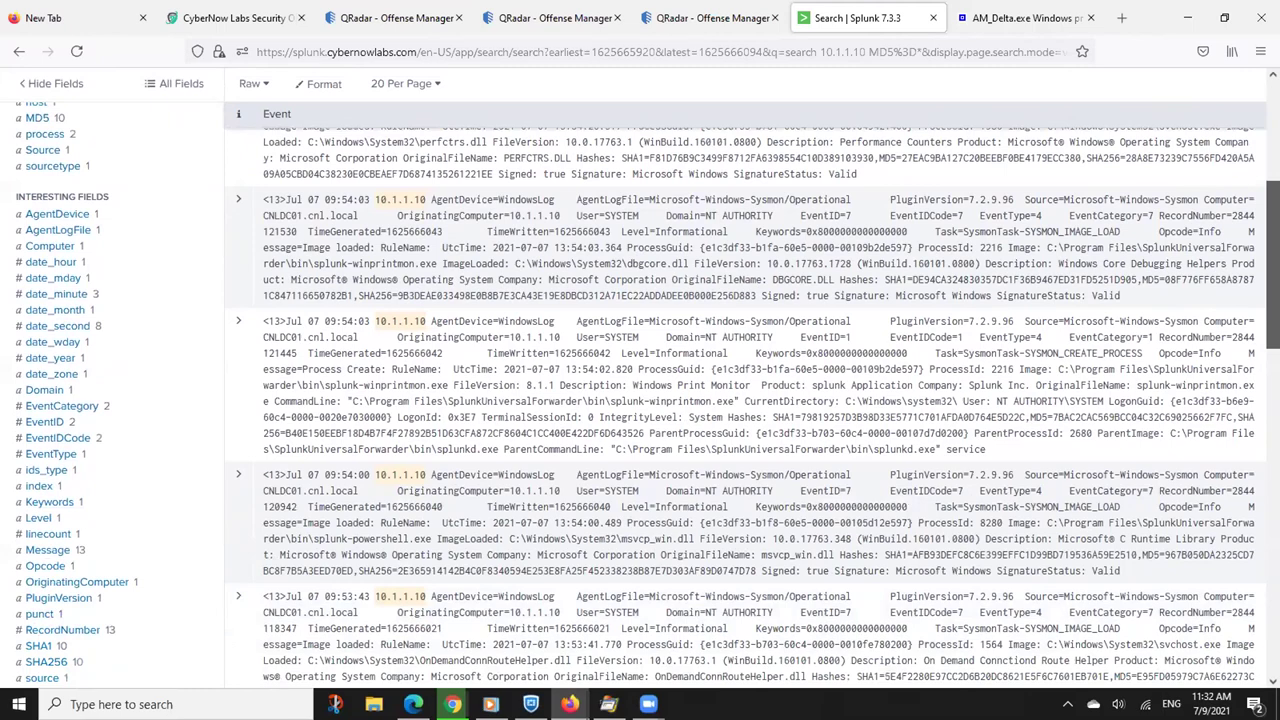
scroll(640, 380, "down", 1)
scroll(640, 380, "down", 1)
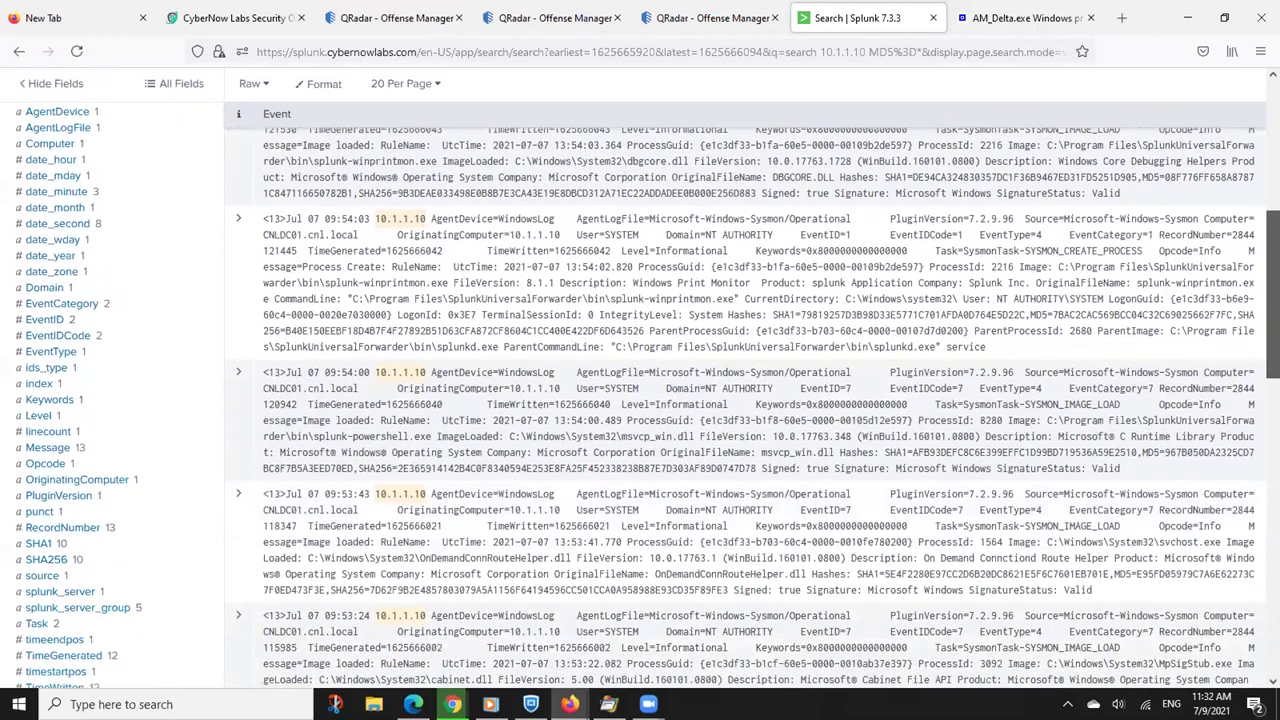
scroll(640, 380, "down", 1)
scroll(648, 396, "down", 3)
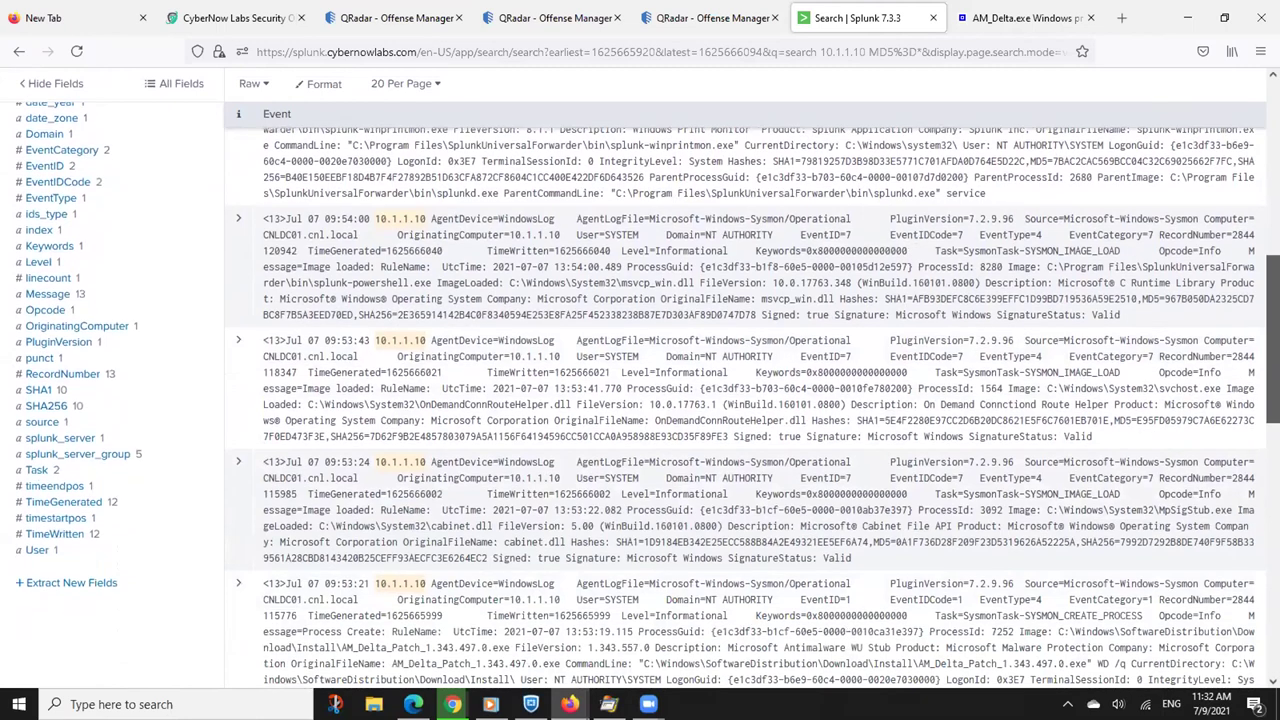
scroll(648, 396, "down", 3)
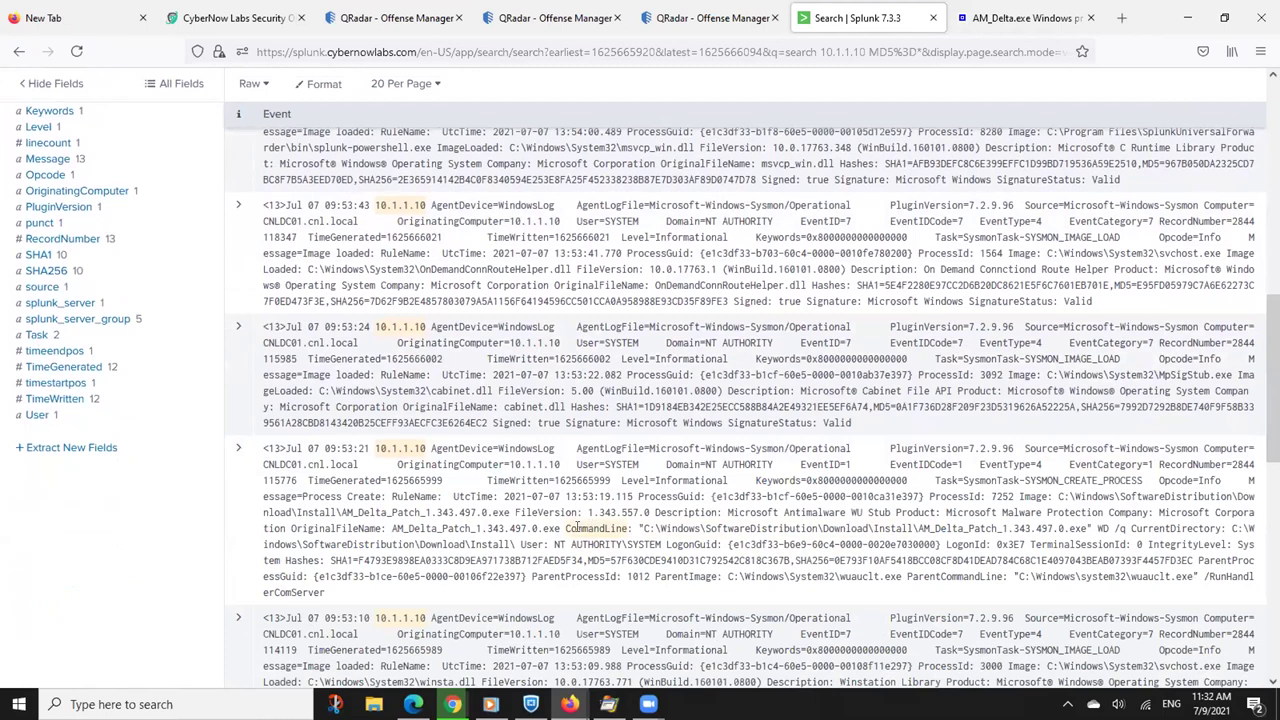
left_click_drag(640, 527, 1090, 525)
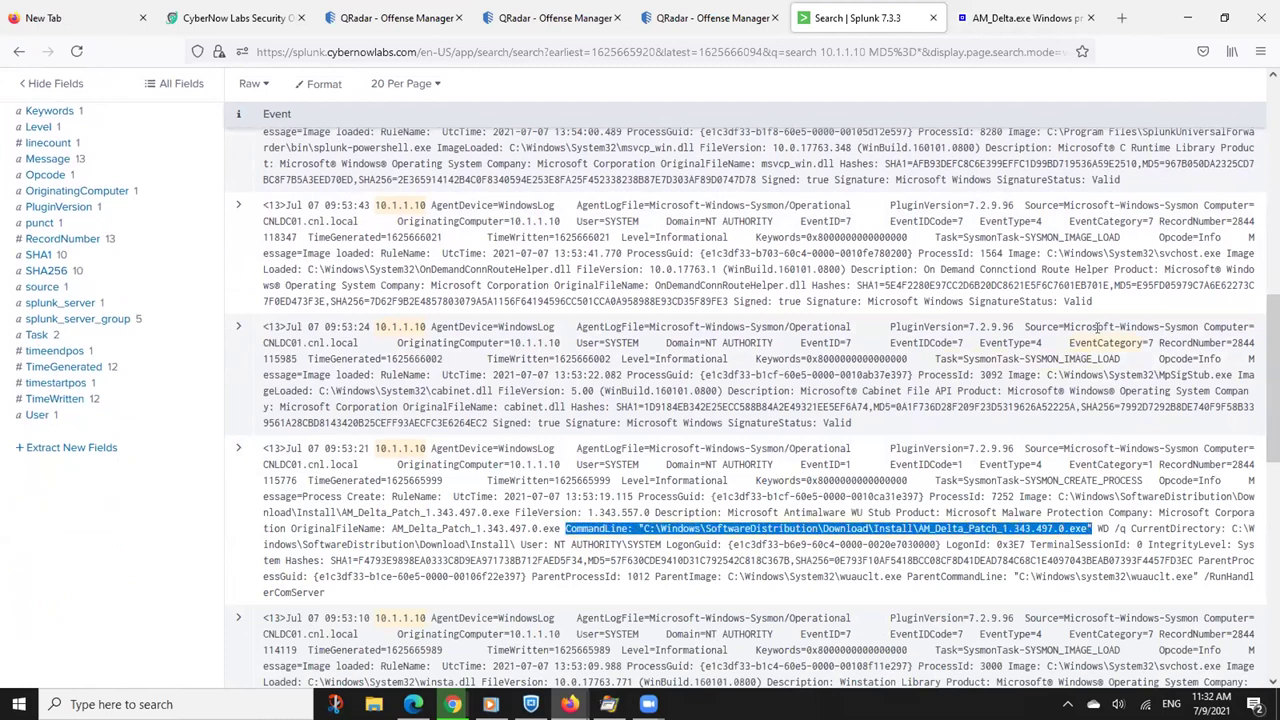
left_click(617, 537)
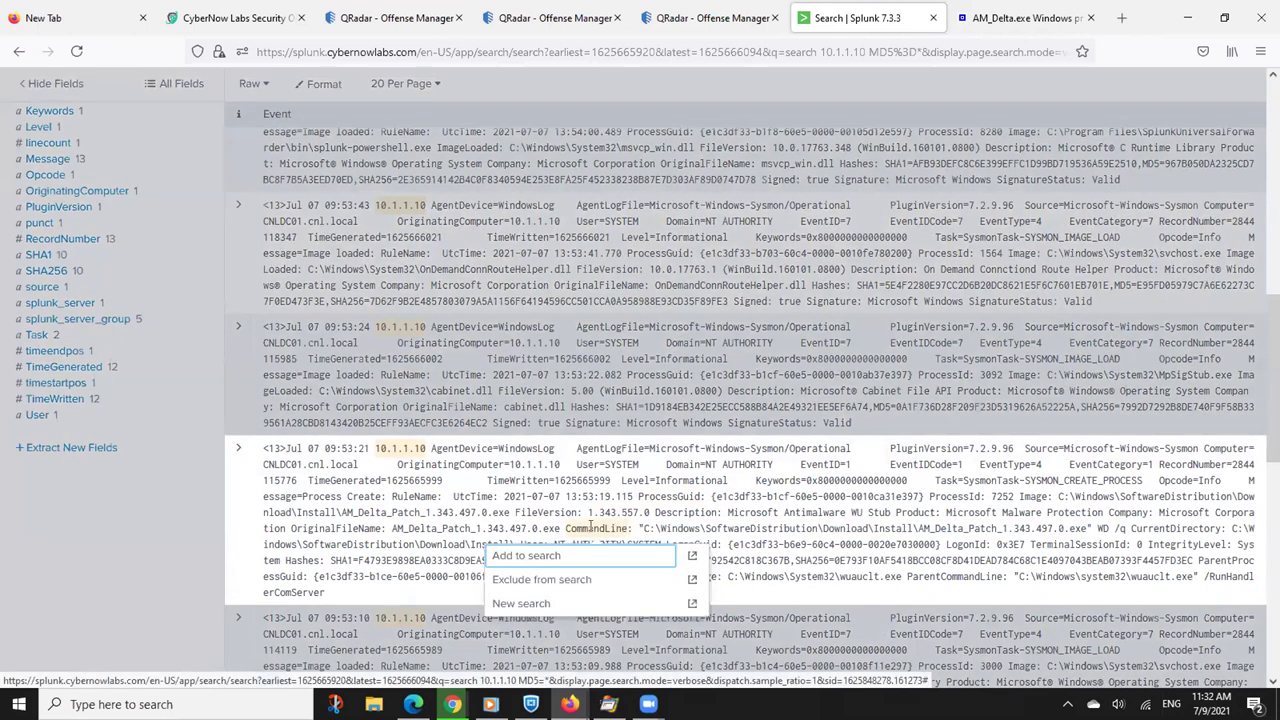
Highlight the Image path up to AM_Delta_Patch_1.343.497.0.exe in the same process creation event
left_click_drag(1058, 496, 360, 533)
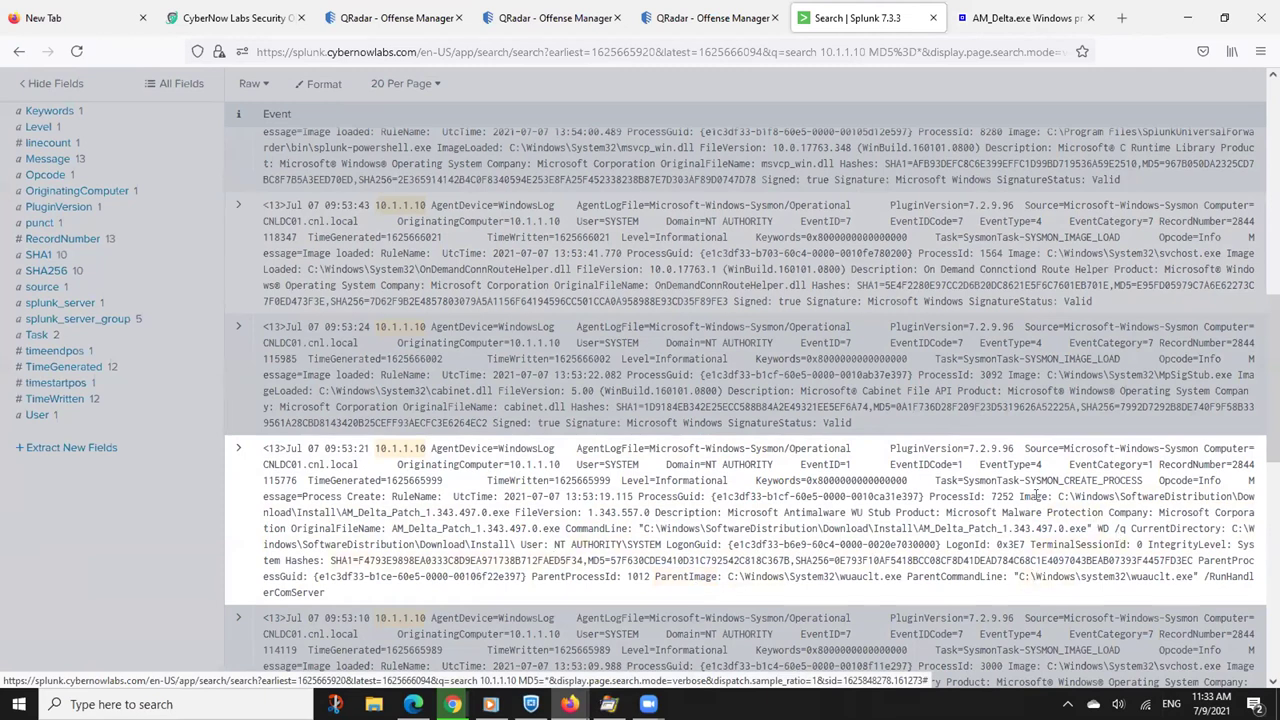
double_click(1034, 496)
left_click(1040, 496)
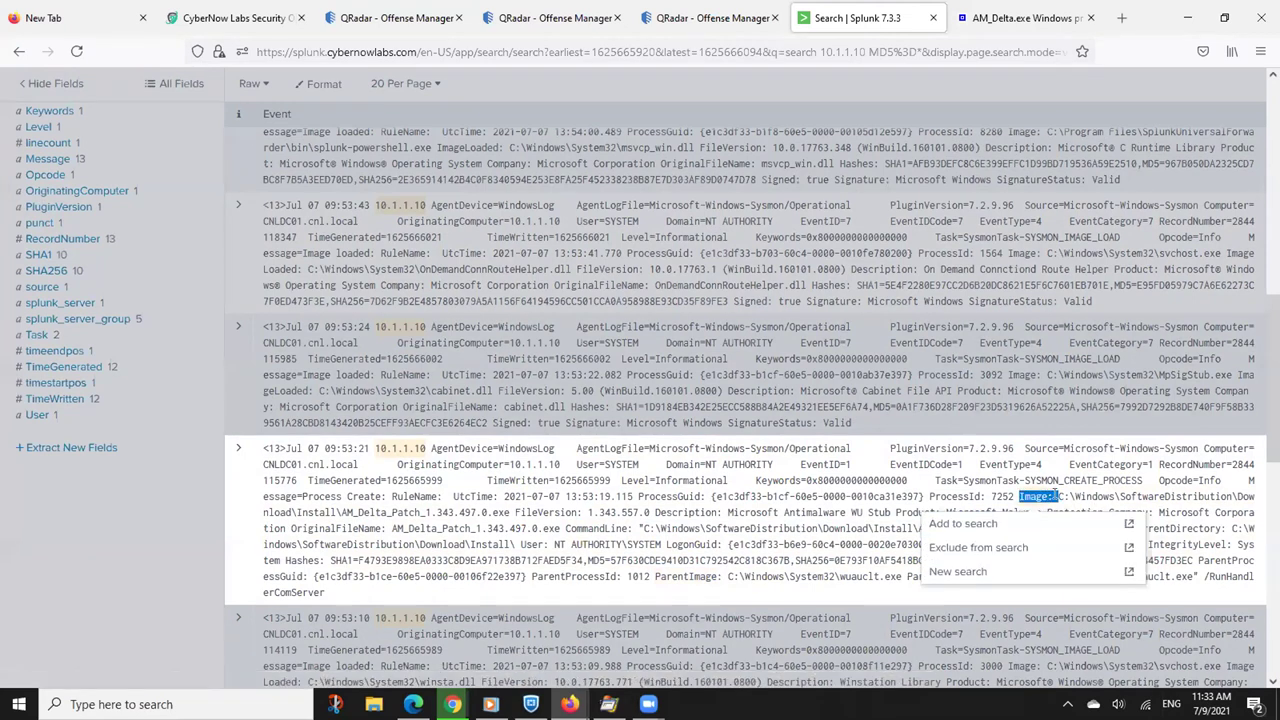
left_click(1040, 496)
left_click_drag(1020, 496, 600, 510)
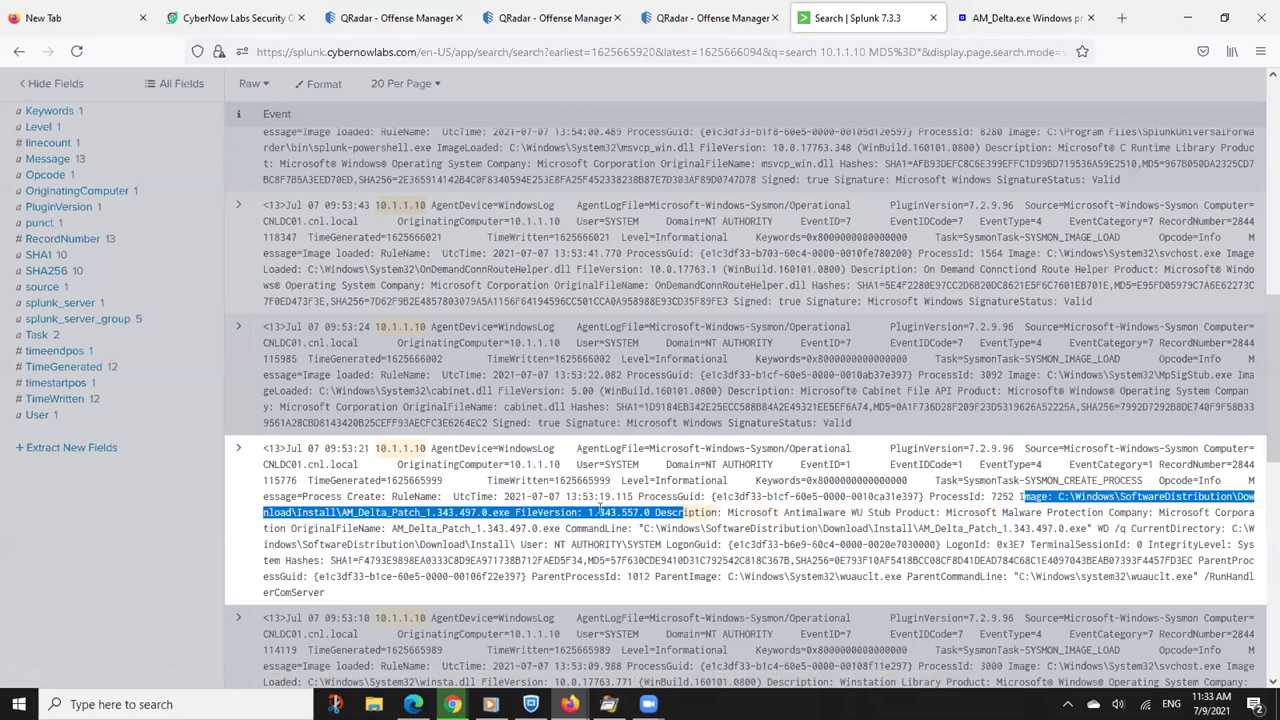
left_click_drag(493, 512, 420, 512)
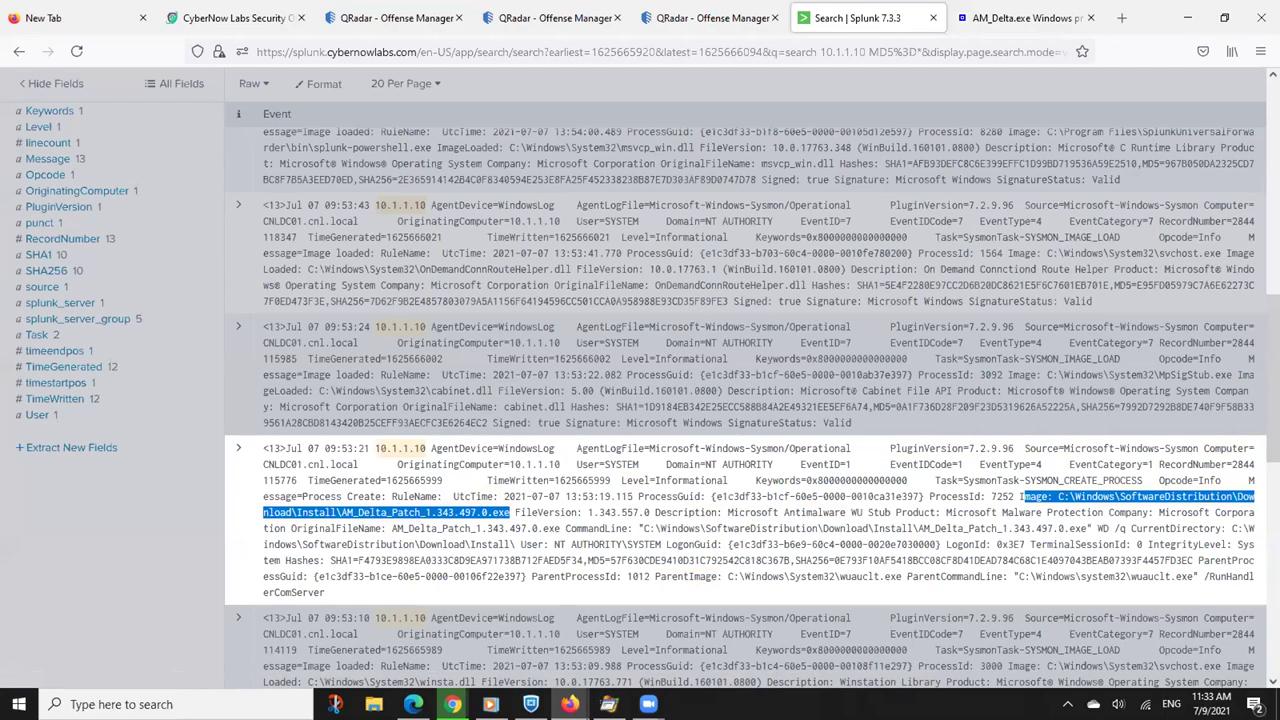
Expand the 09:54:21 Sysmon event, review its field list and start field extraction from that event
scroll(799, 120, "up", 10)
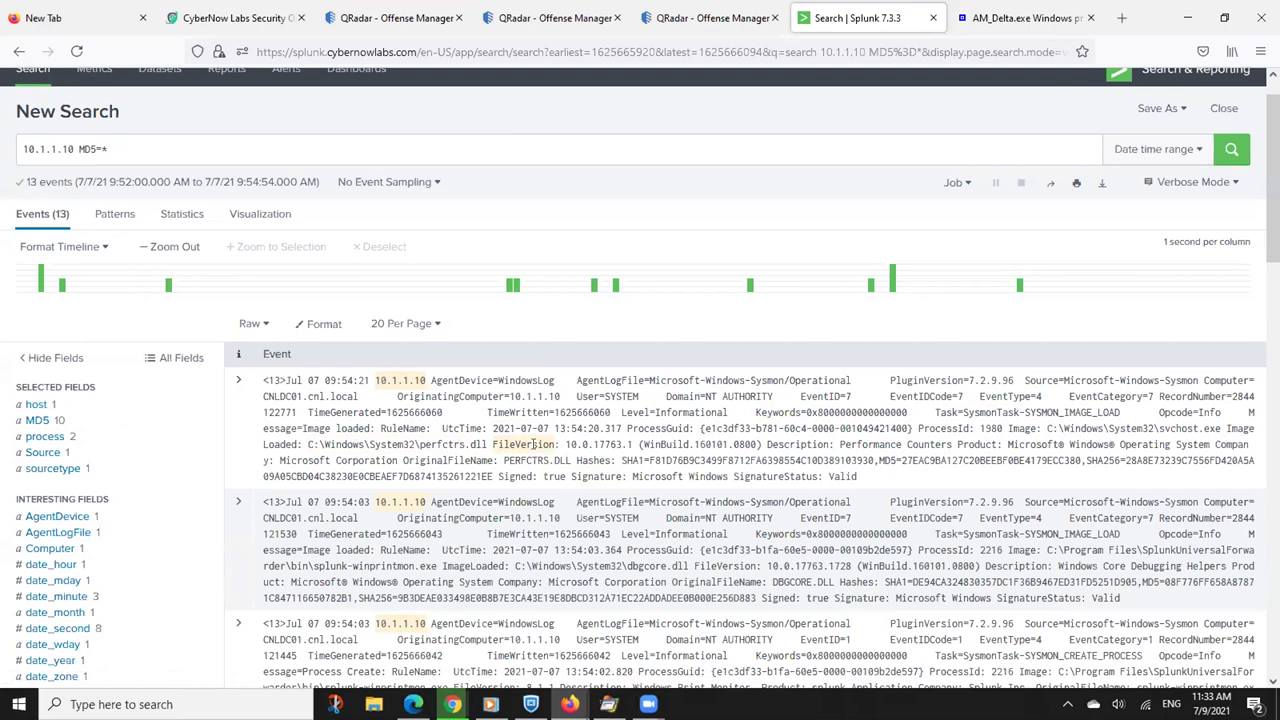
left_click(240, 381)
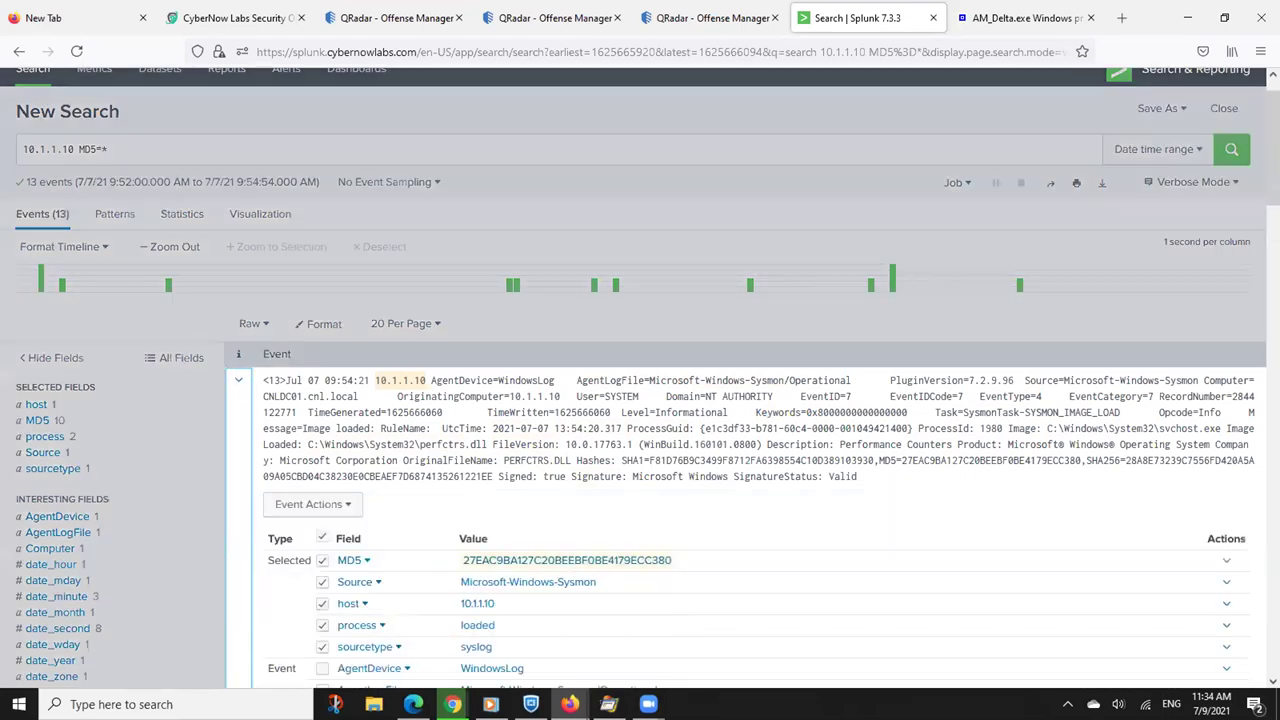
scroll(745, 450, "down", 6)
scroll(745, 450, "up", 4)
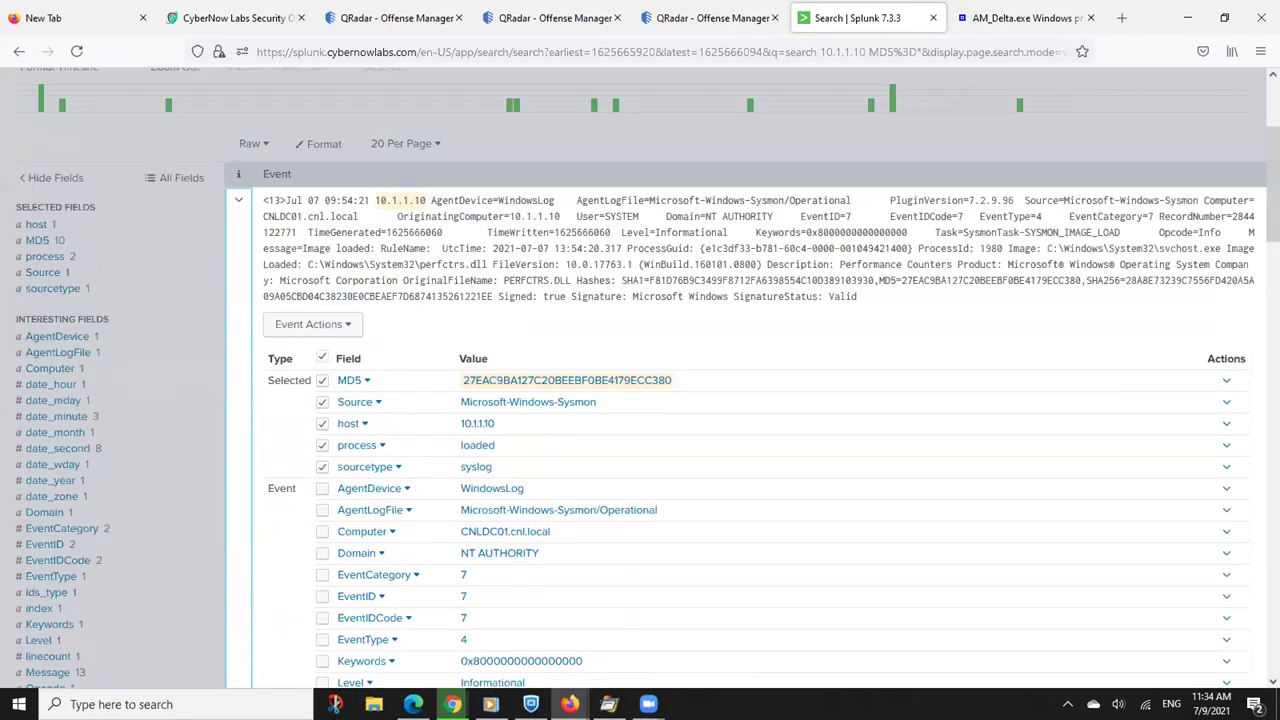
scroll(428, 245, "up", 1)
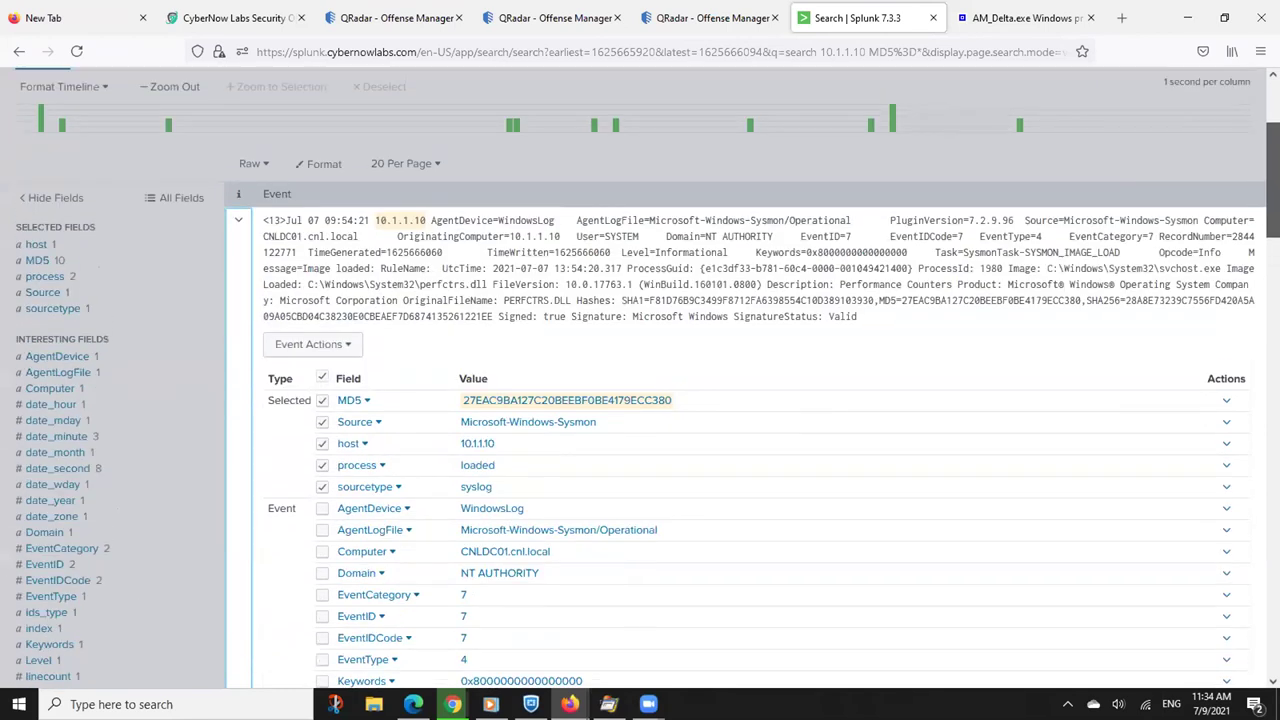
left_click(312, 344)
left_click(648, 359)
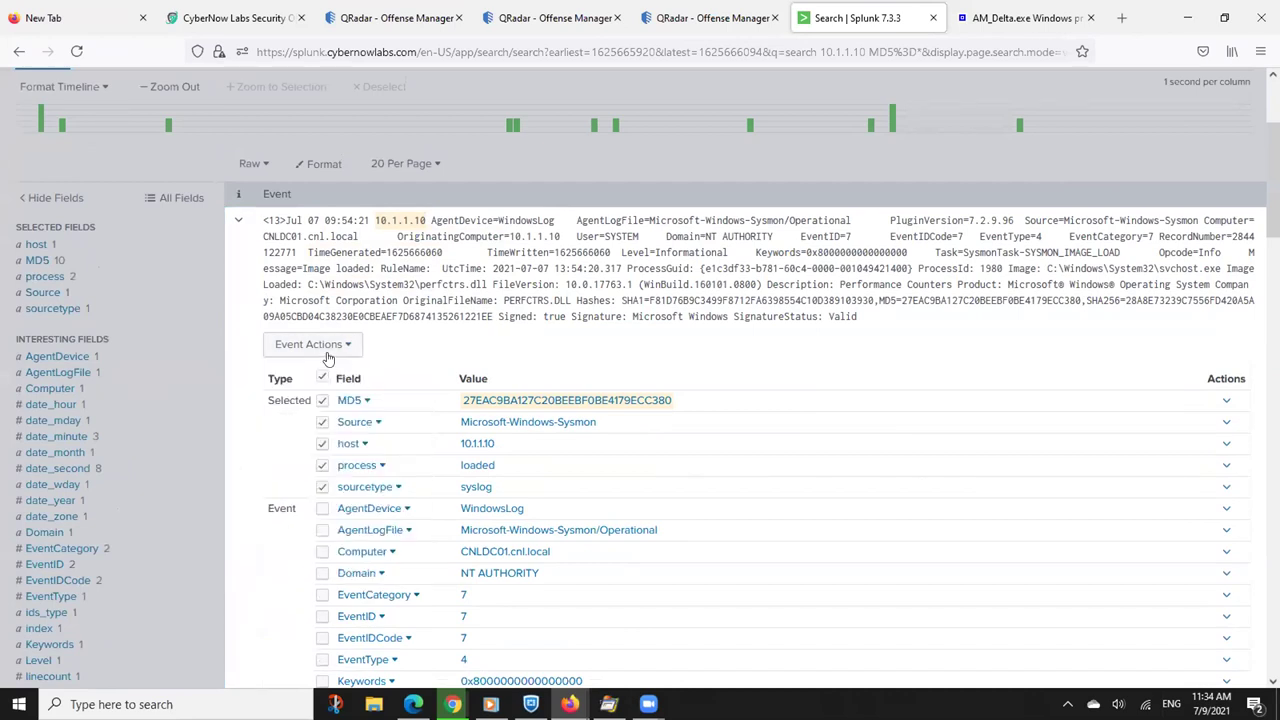
left_click(325, 350)
left_click(268, 473)
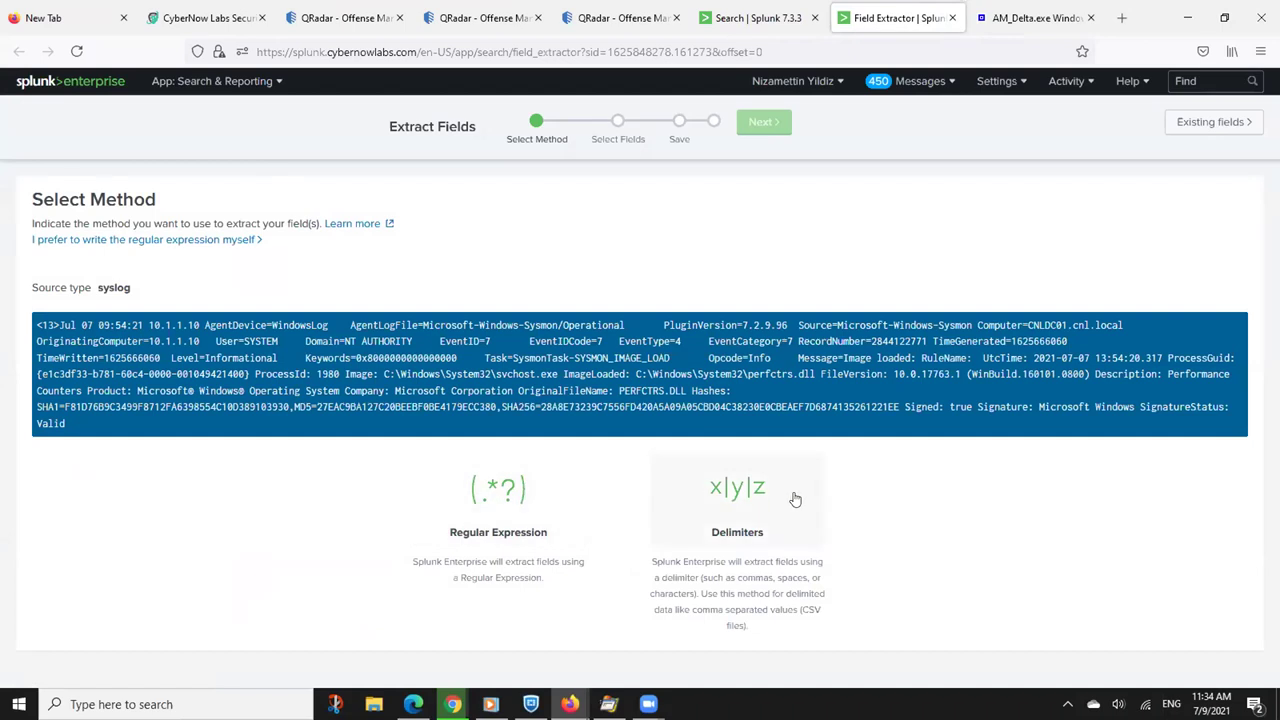
Choose the Delimiters extraction method and split the sample event by Space
left_click(757, 494)
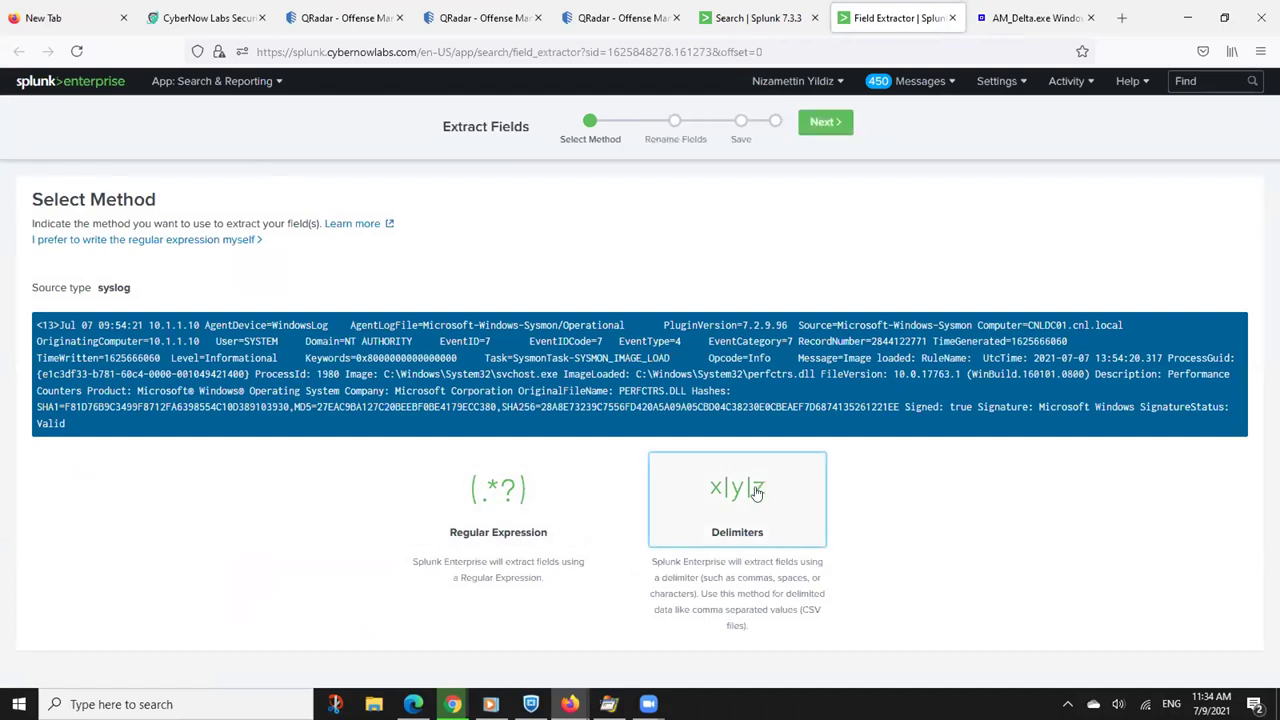
left_click(836, 121)
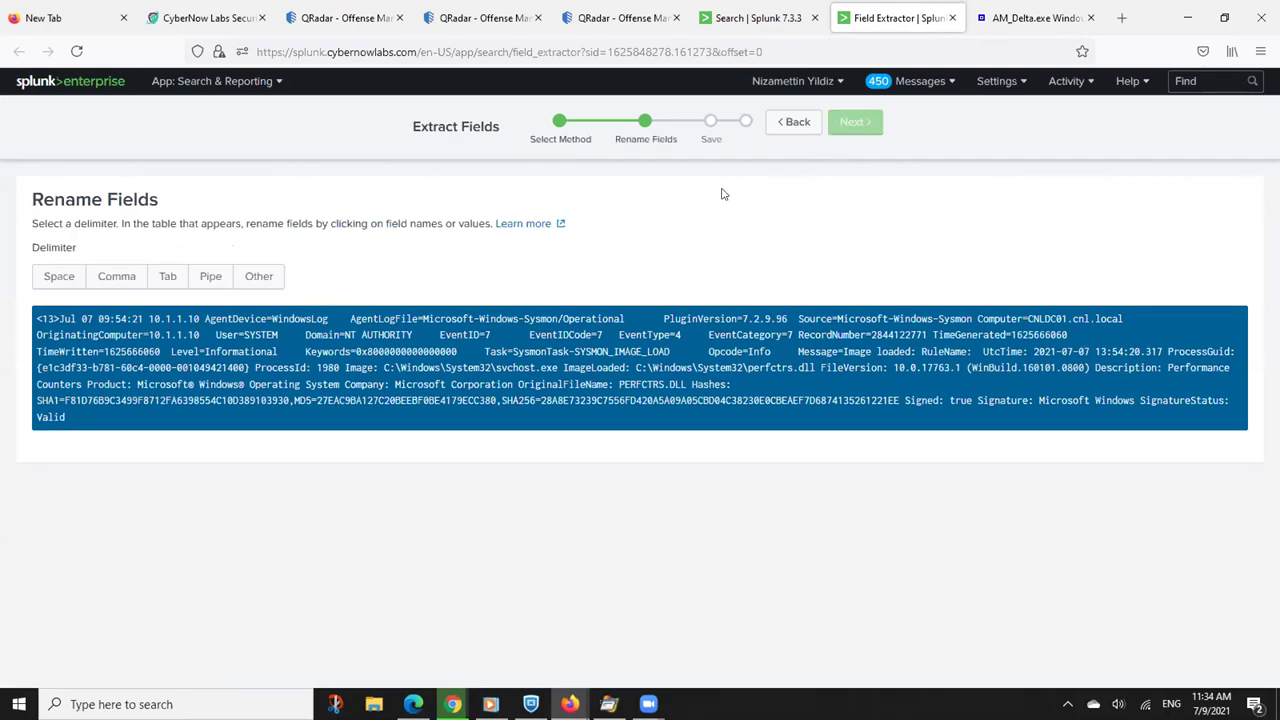
left_click(57, 276)
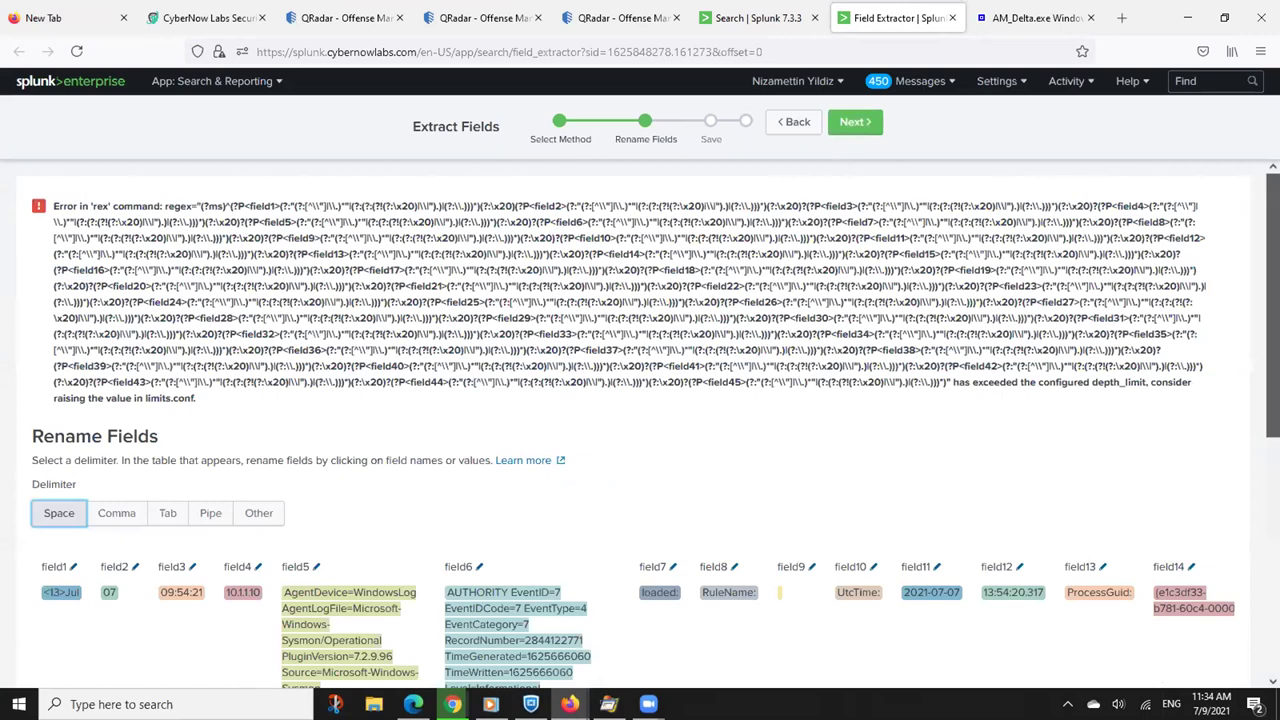
Examine the space-delimited fields of the sample event, including the process ID, image and file version columns, without renaming any
scroll(1057, 530, "down", 3)
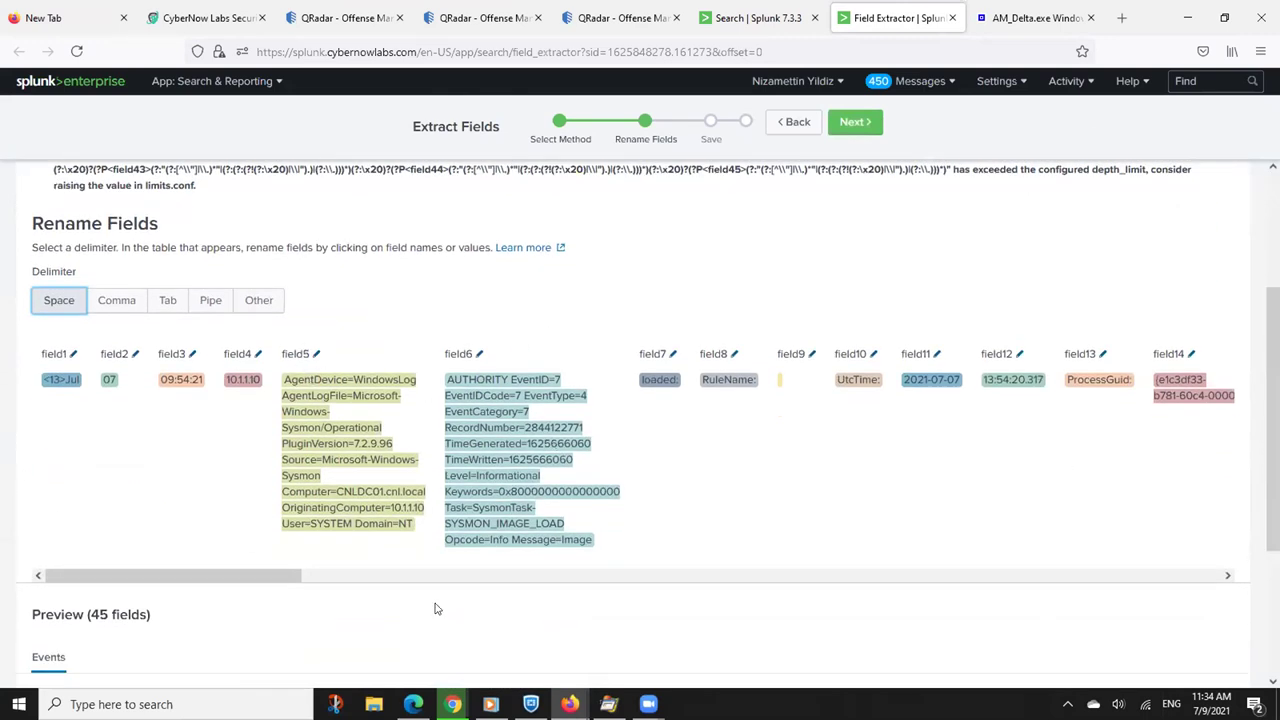
left_click(930, 552)
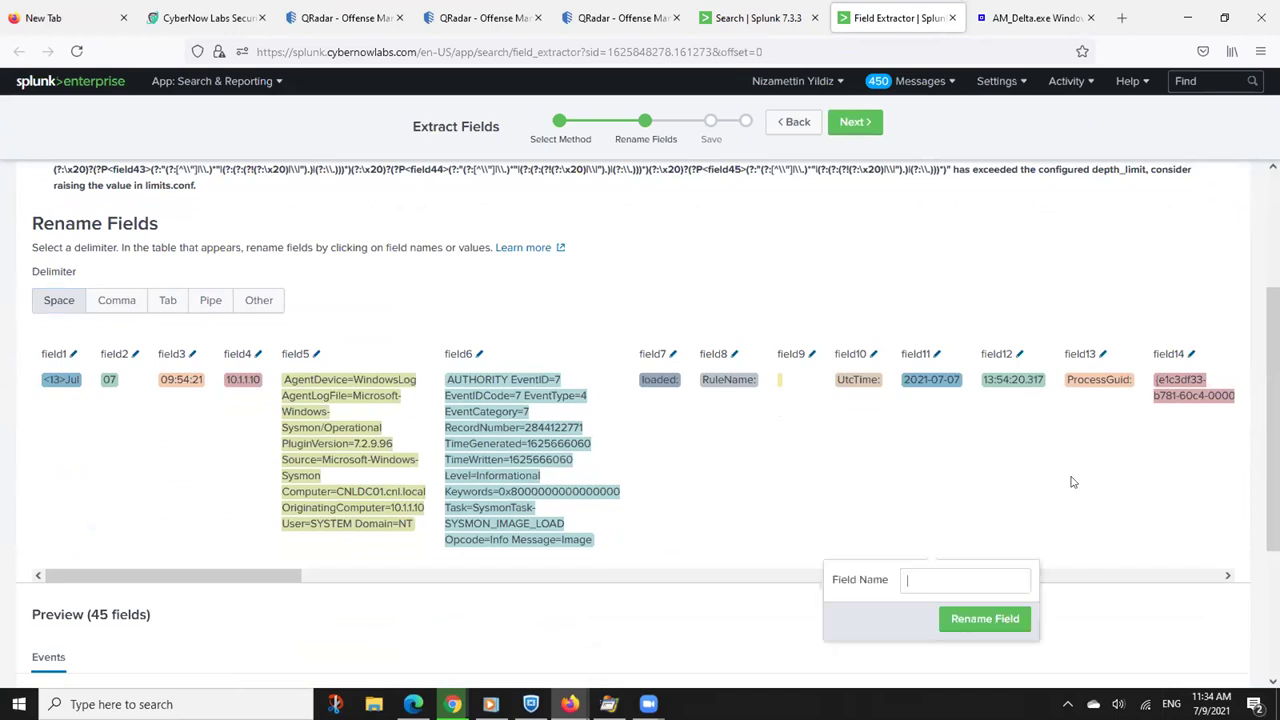
left_click(1228, 577)
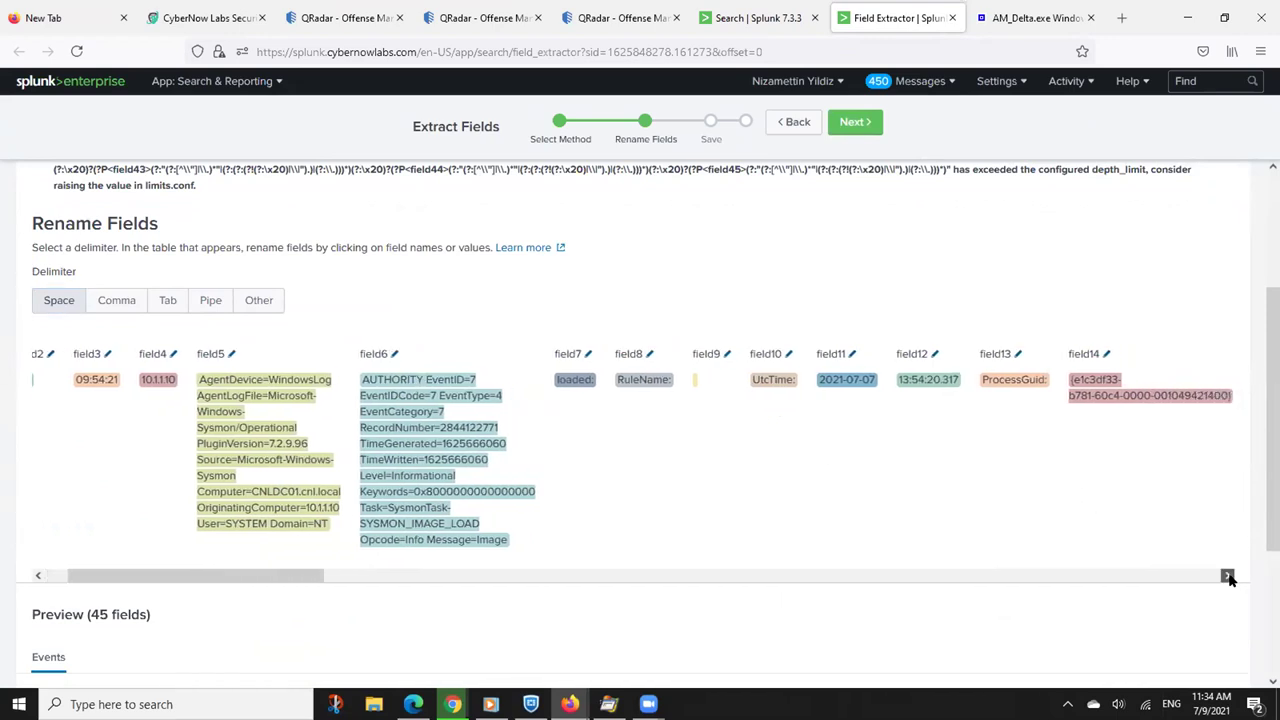
left_click_drag(1228, 577, 1228, 577)
left_click_drag(380, 577, 611, 578)
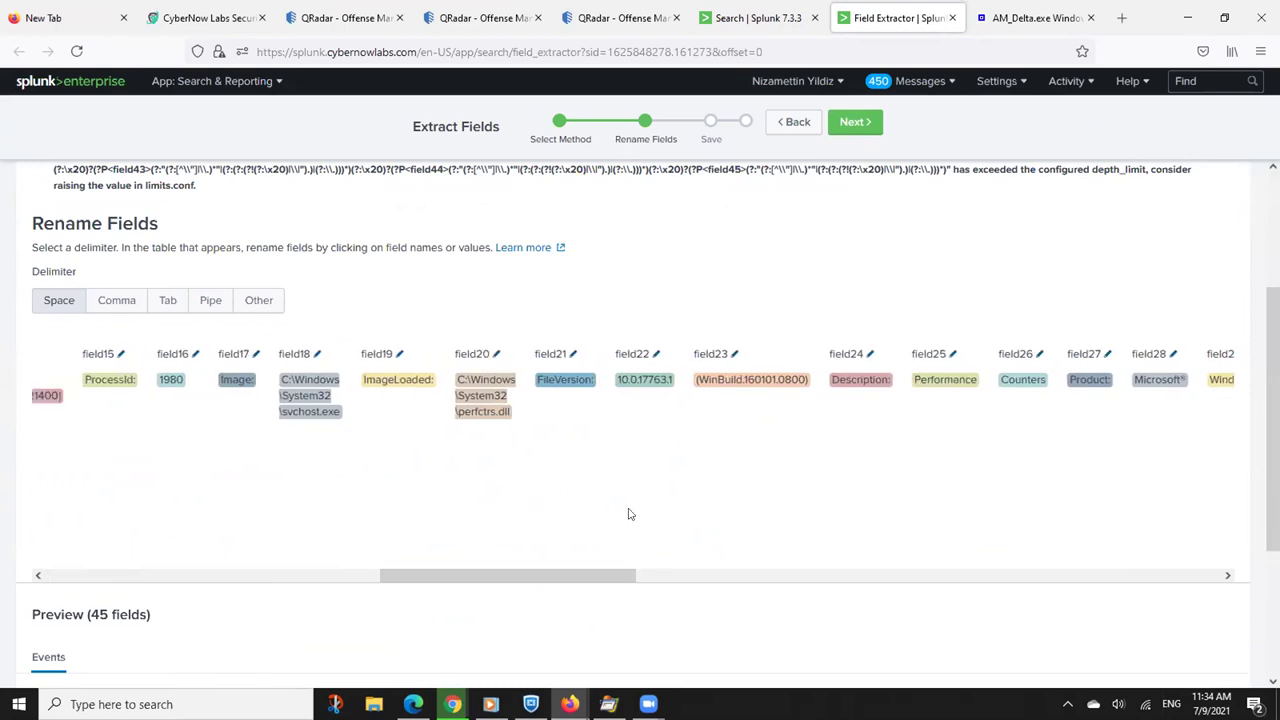
left_click(757, 517)
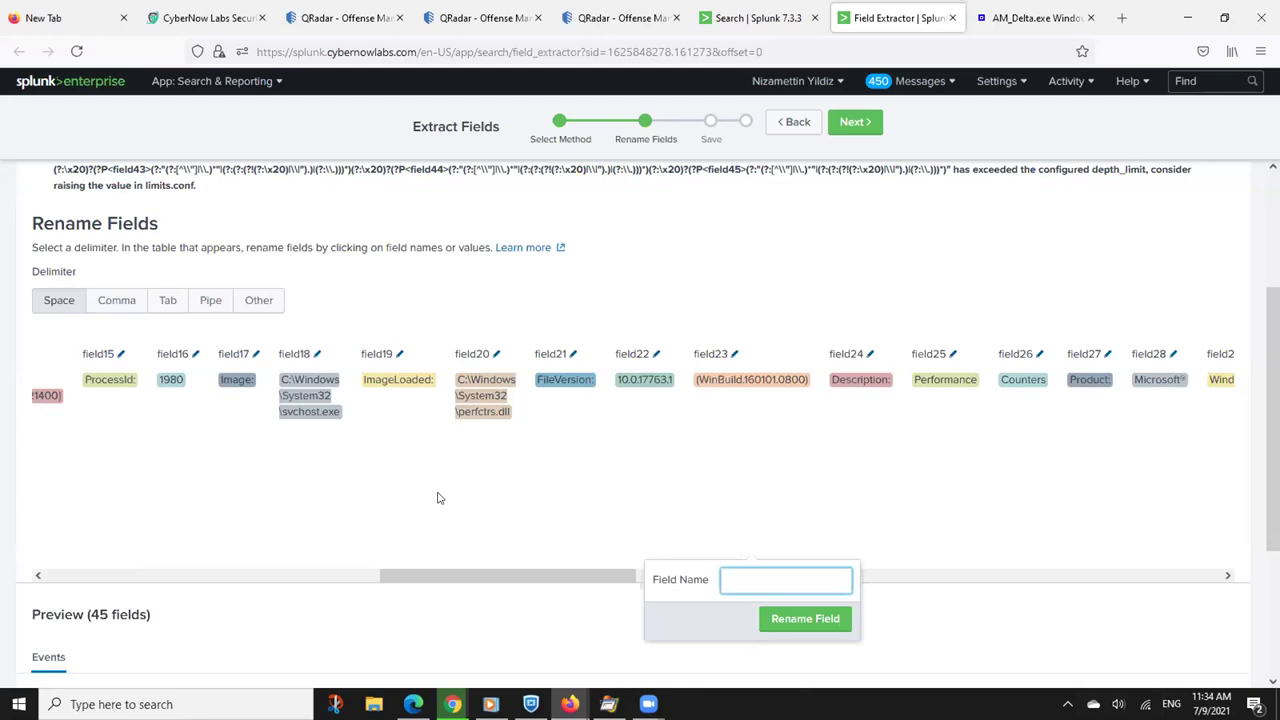
left_click(489, 578)
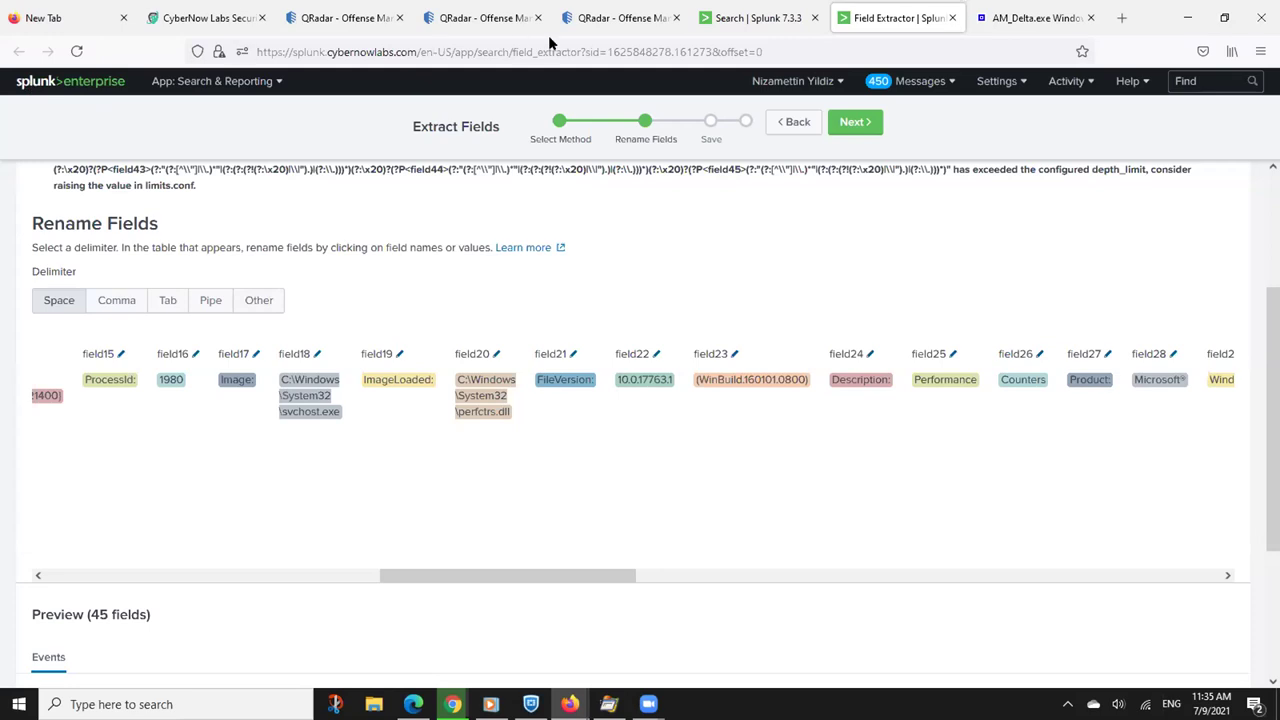
Return to the MD5 search results, collapse the expanded 09:54:21 event and go back to the search query
left_click(776, 20)
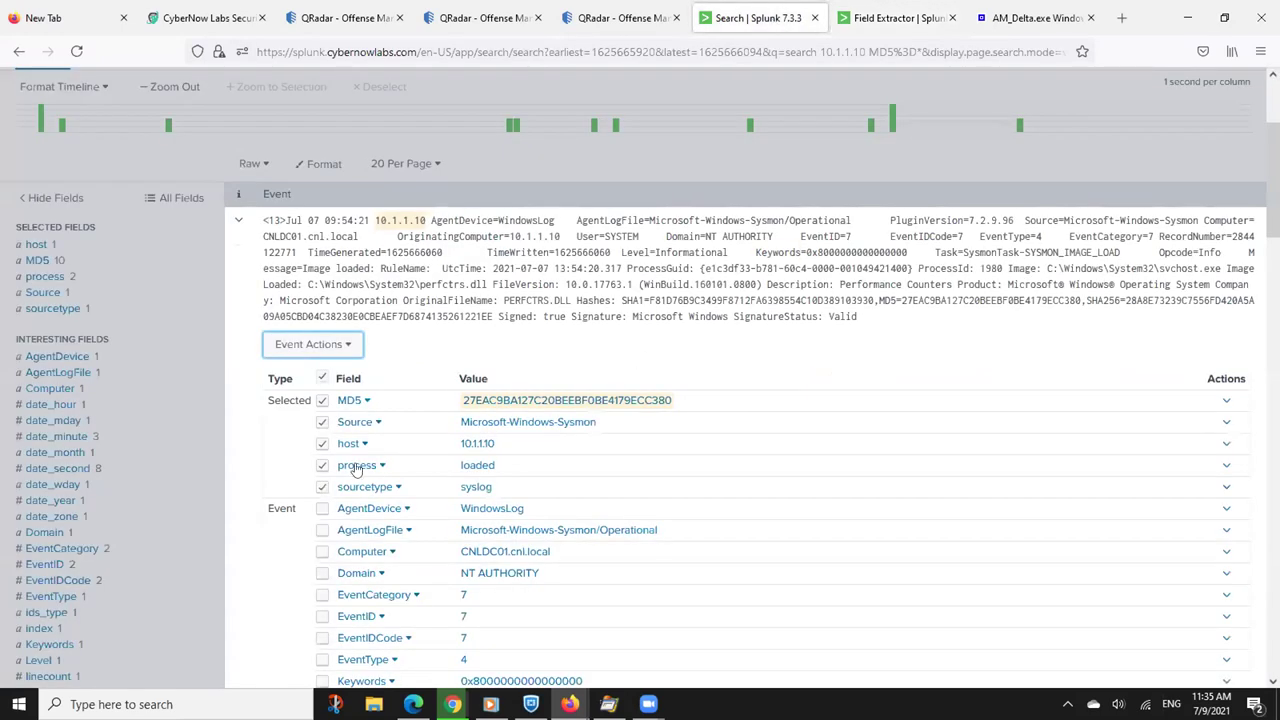
left_click(238, 219)
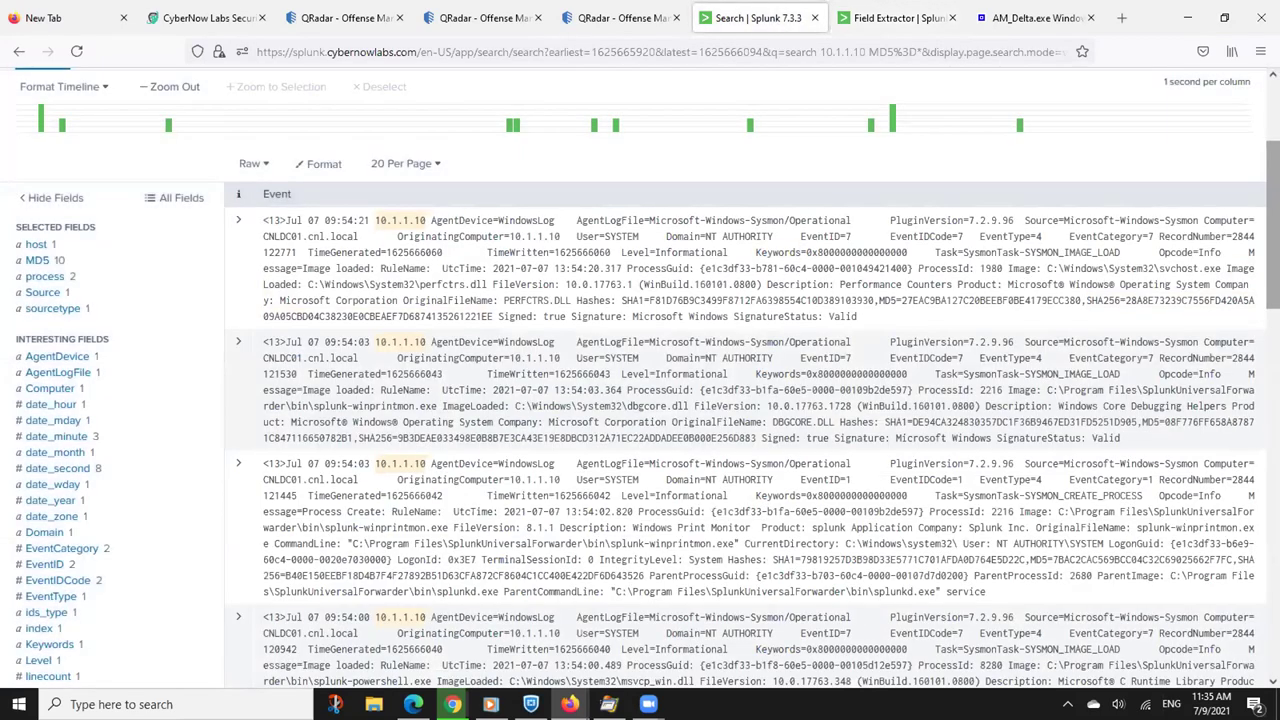
scroll(640, 400, "up", 2)
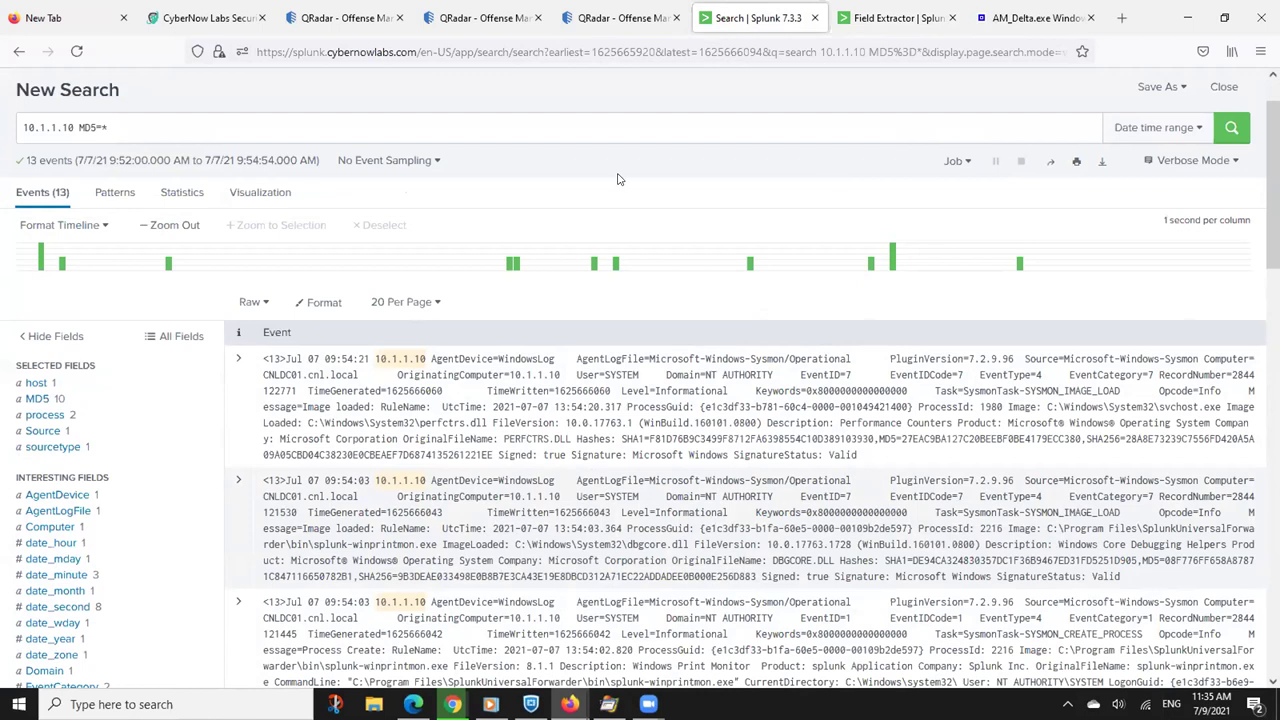
Remove the MD5=* filter from the query and rerun the search for 10.1.1.10 alone
left_click(363, 125)
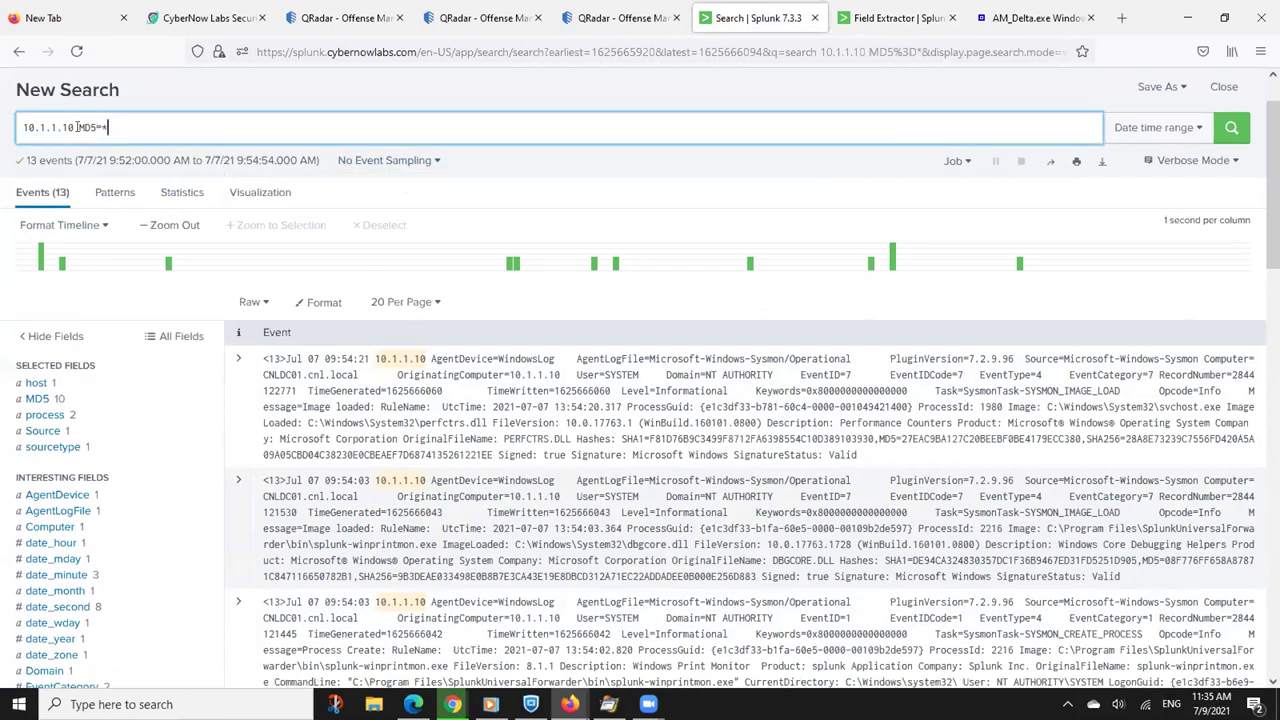
left_click_drag(78, 127, 175, 124)
key("BackSpace")
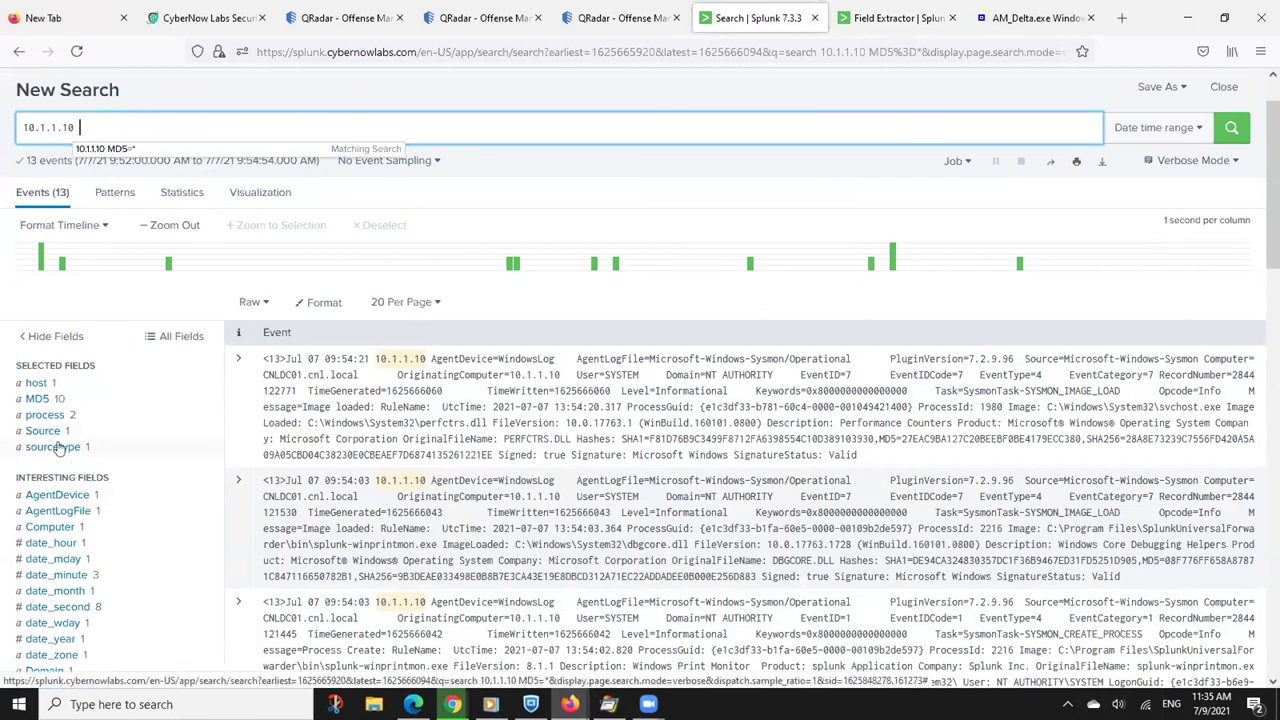
left_click(1232, 127)
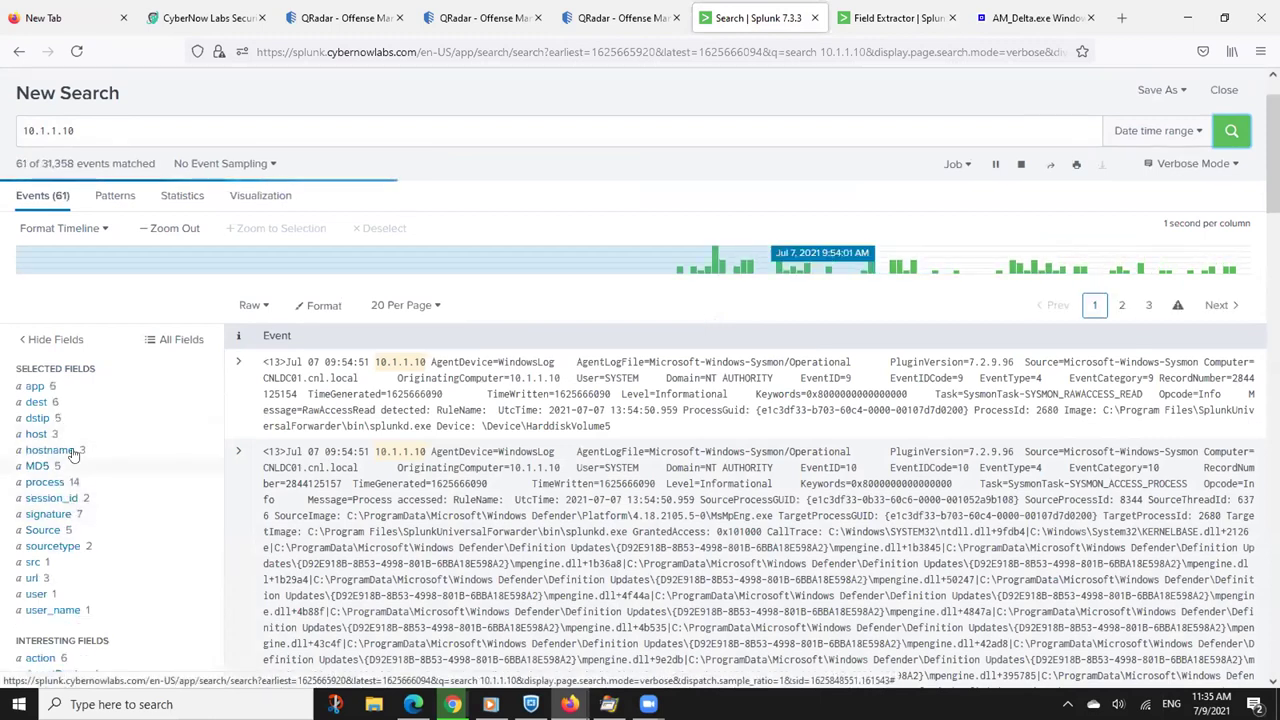
Review the value summaries of the hostname, signature and url fields for the 10.1.1.10 events
left_click(70, 452)
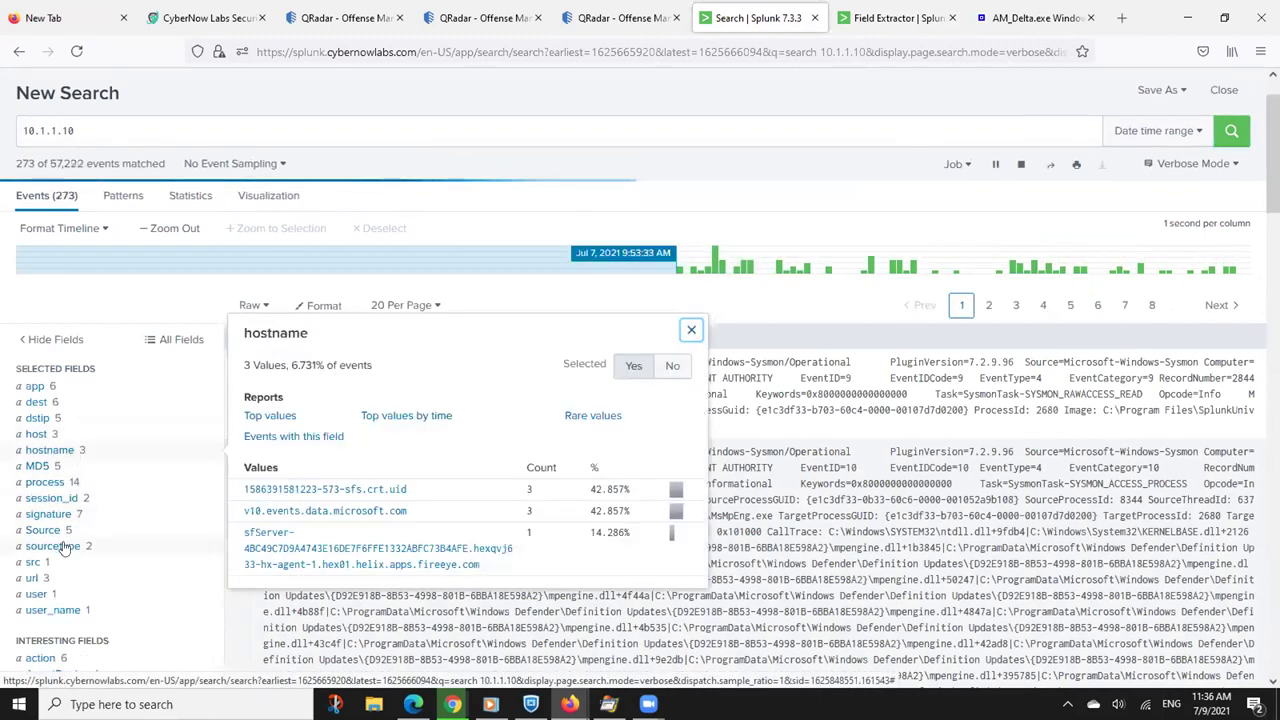
left_click(48, 514)
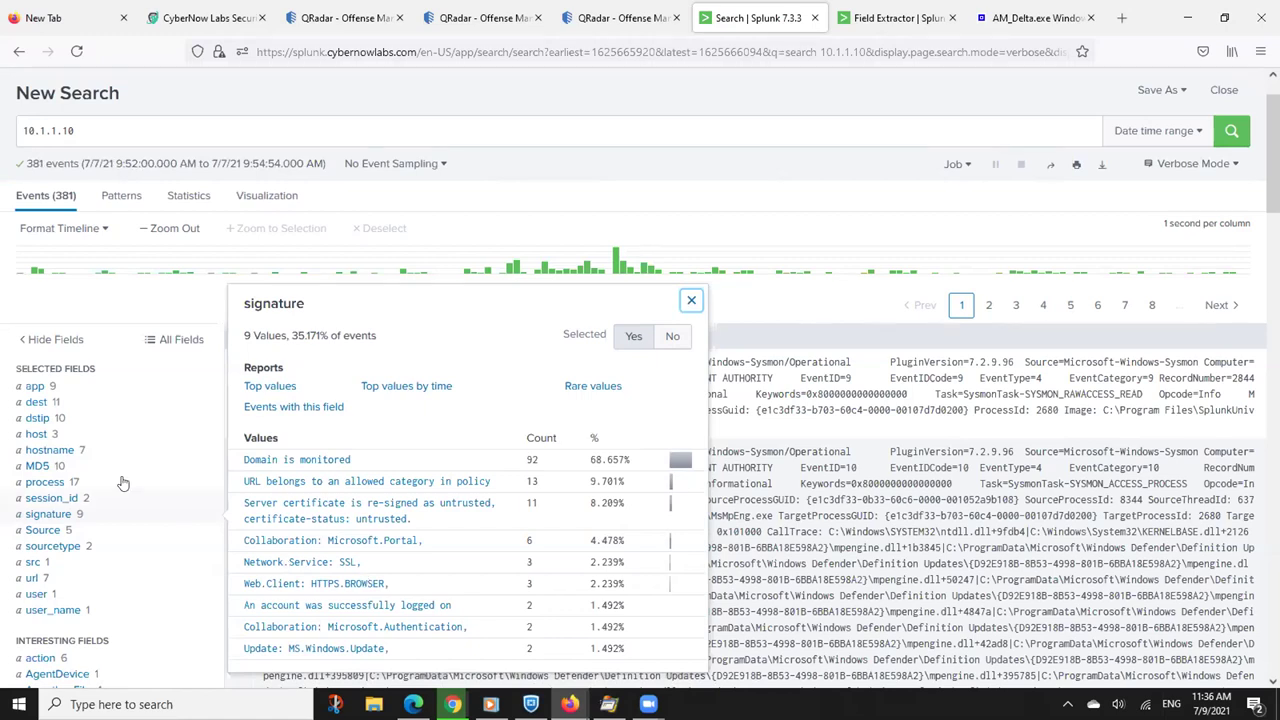
left_click(50, 450)
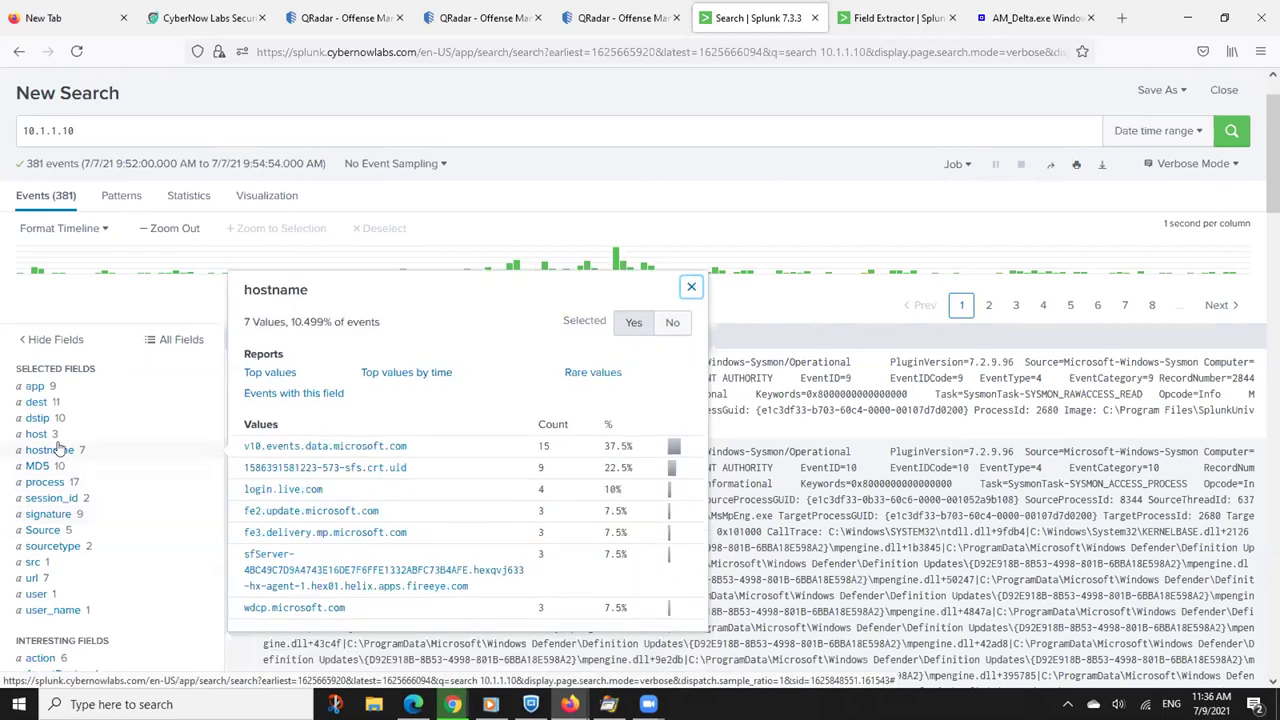
left_click(257, 126)
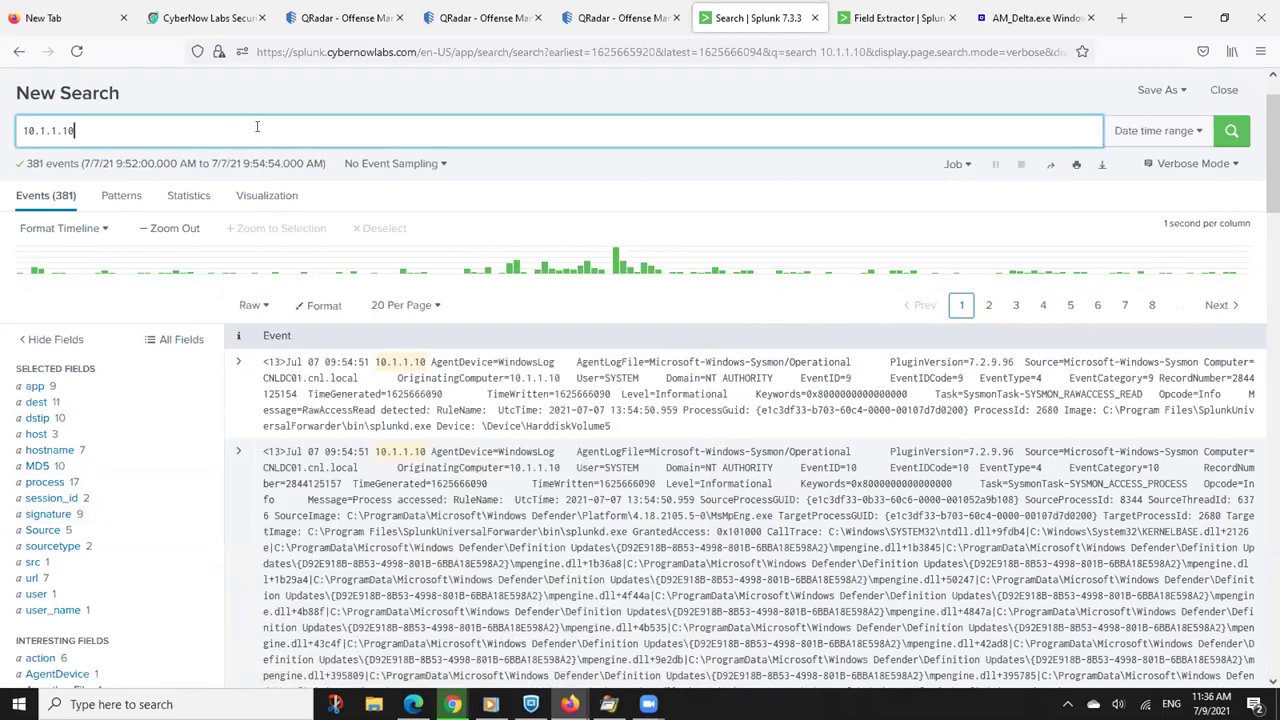
left_click(44, 577)
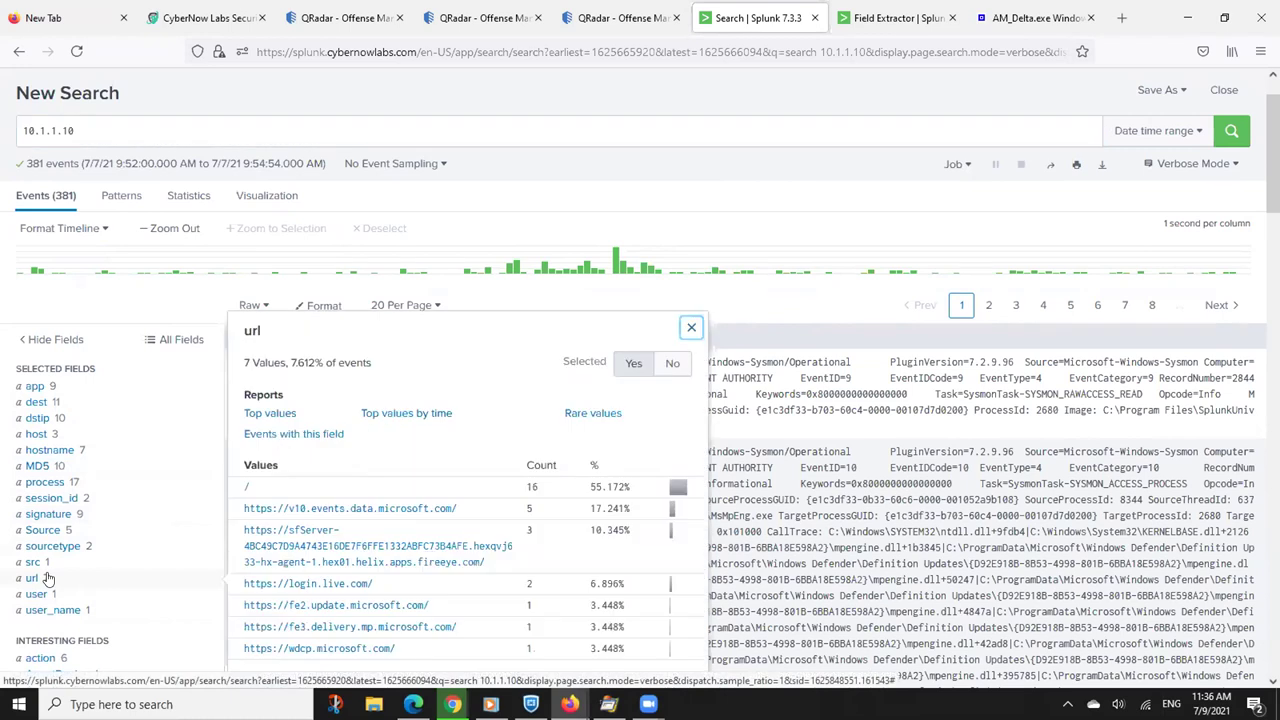
Extend the query to "10.1.1.10 |table hostname signature" and run it to tabulate those two fields
left_click(372, 129)
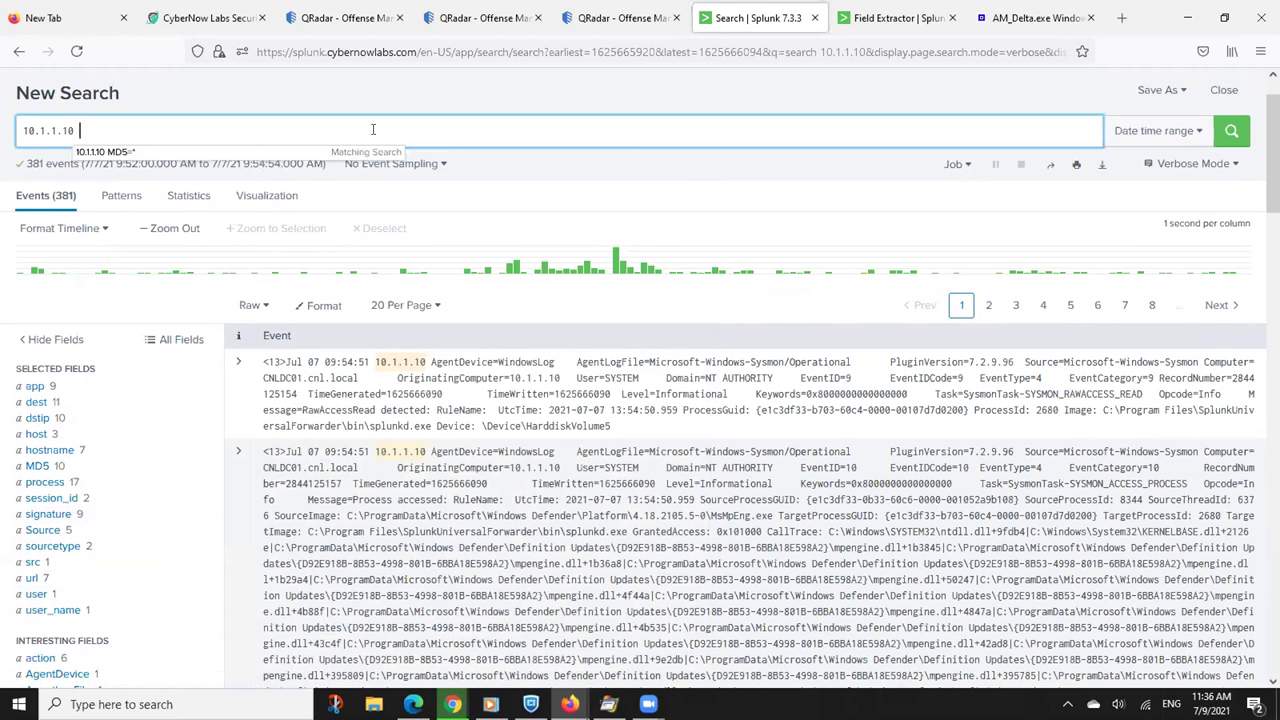
type("ta")
key("BackSpace")
key("BackSpace")
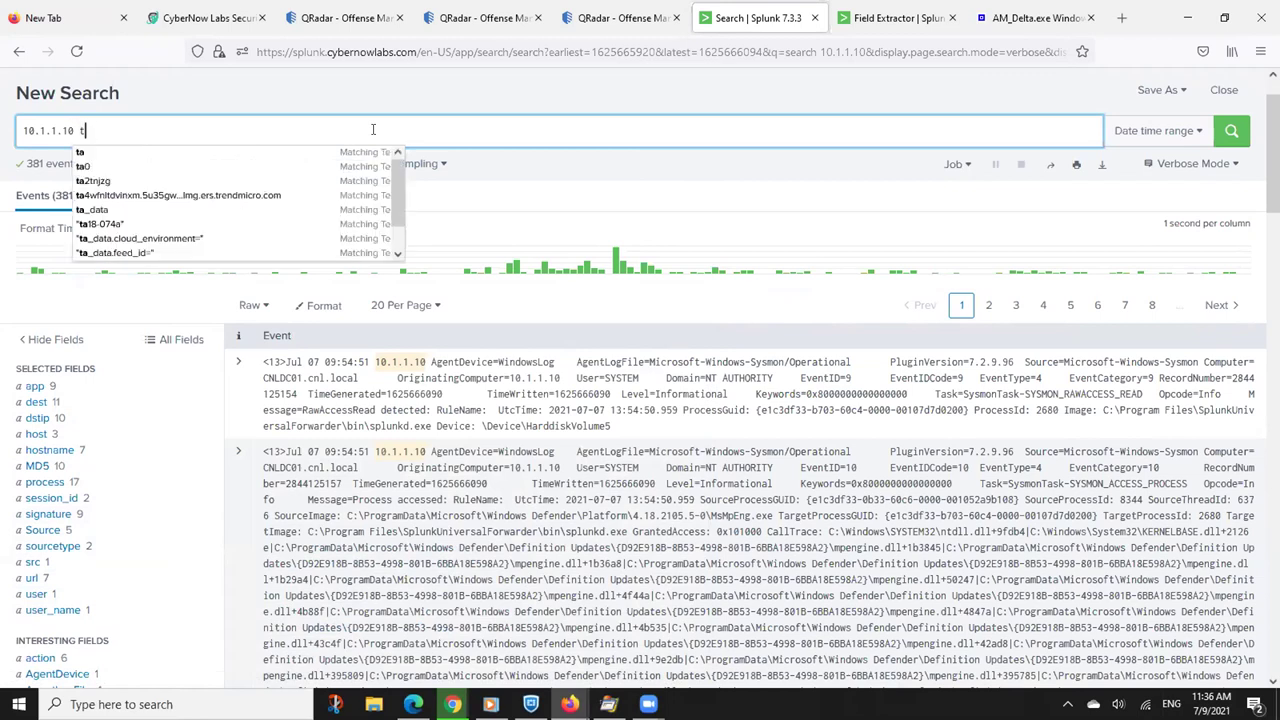
type("|")
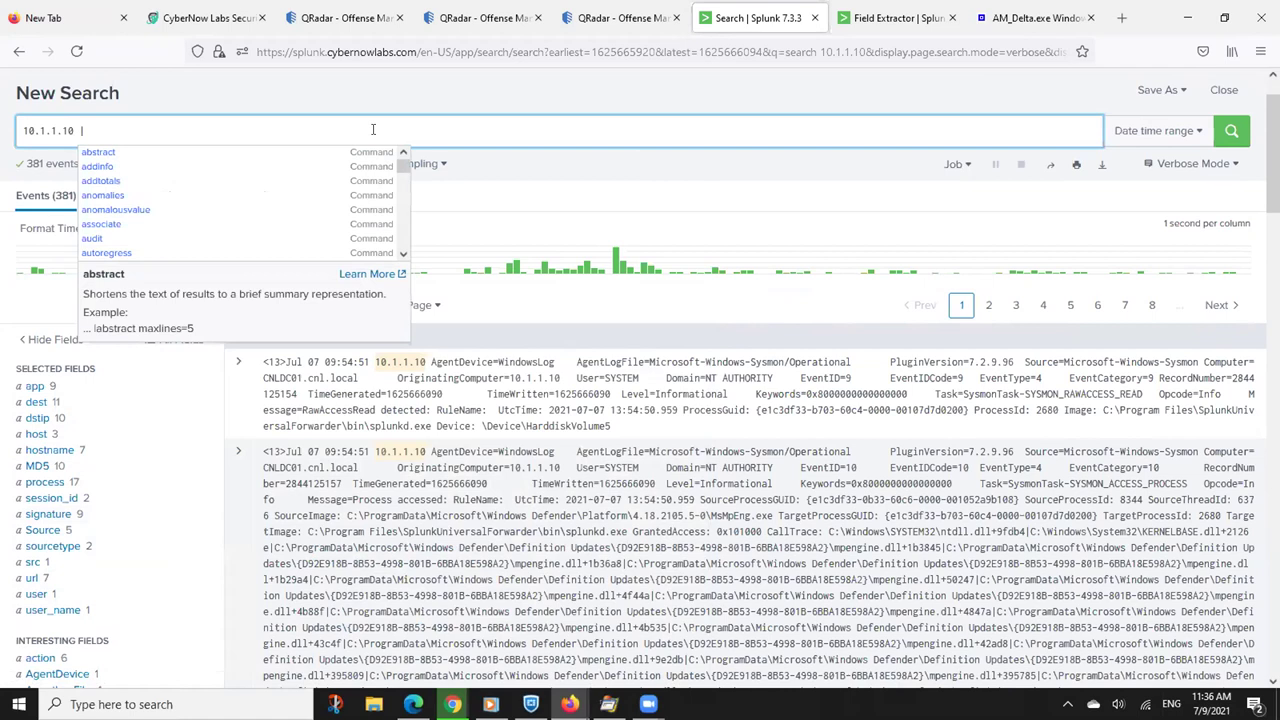
type("tavle")
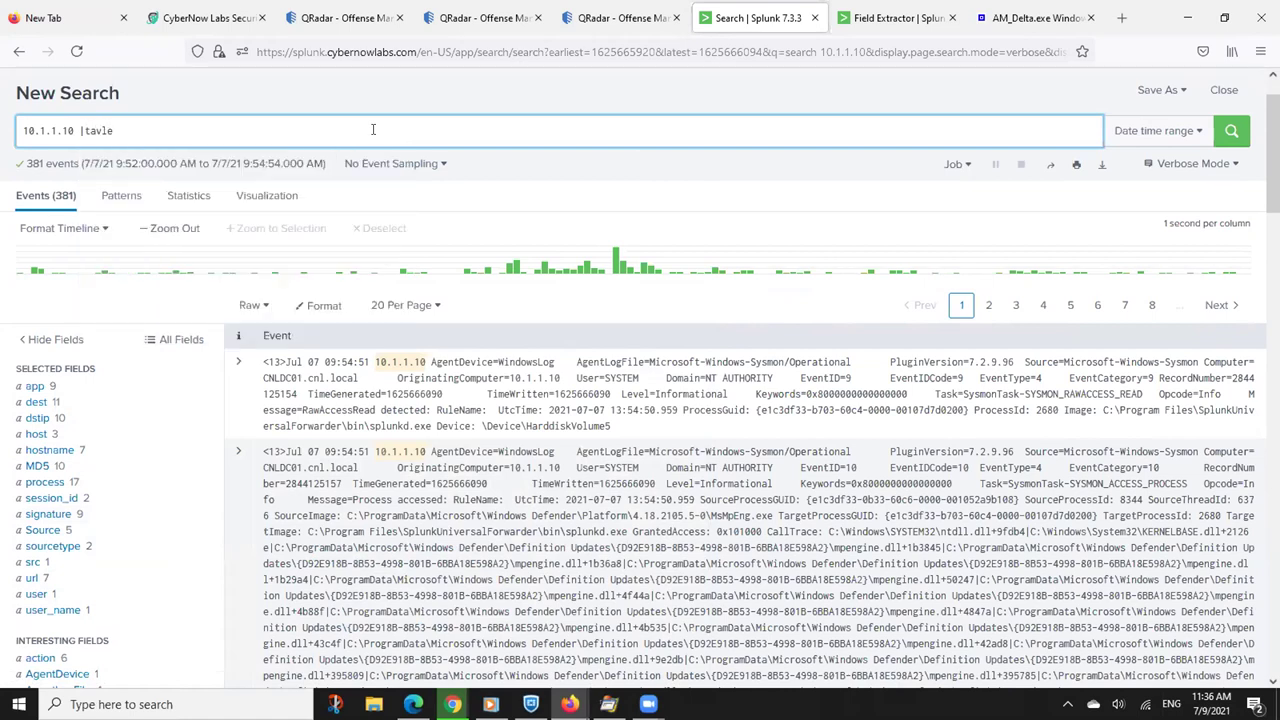
type(" hostname")
key("Left")
key("Left")
key("Left")
key("Left")
key("Left")
key("Left")
key("Left")
key("Left")
key("Left")
key("Left")
key("Left")
key("BackSpace")
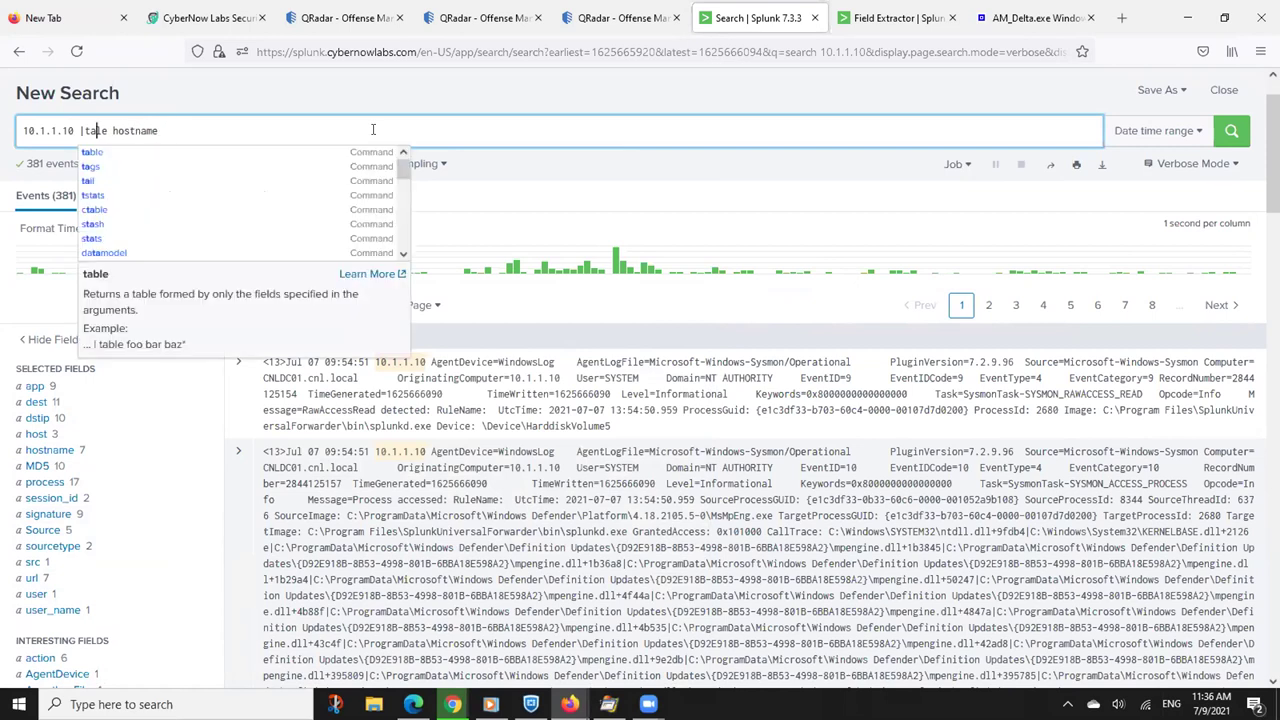
type("b")
key("Right")
key("Right")
key("Right")
key("Right")
key("Right")
key("Right")
key("Right")
key("Right")
key("Right")
key("Right")
key("Right")
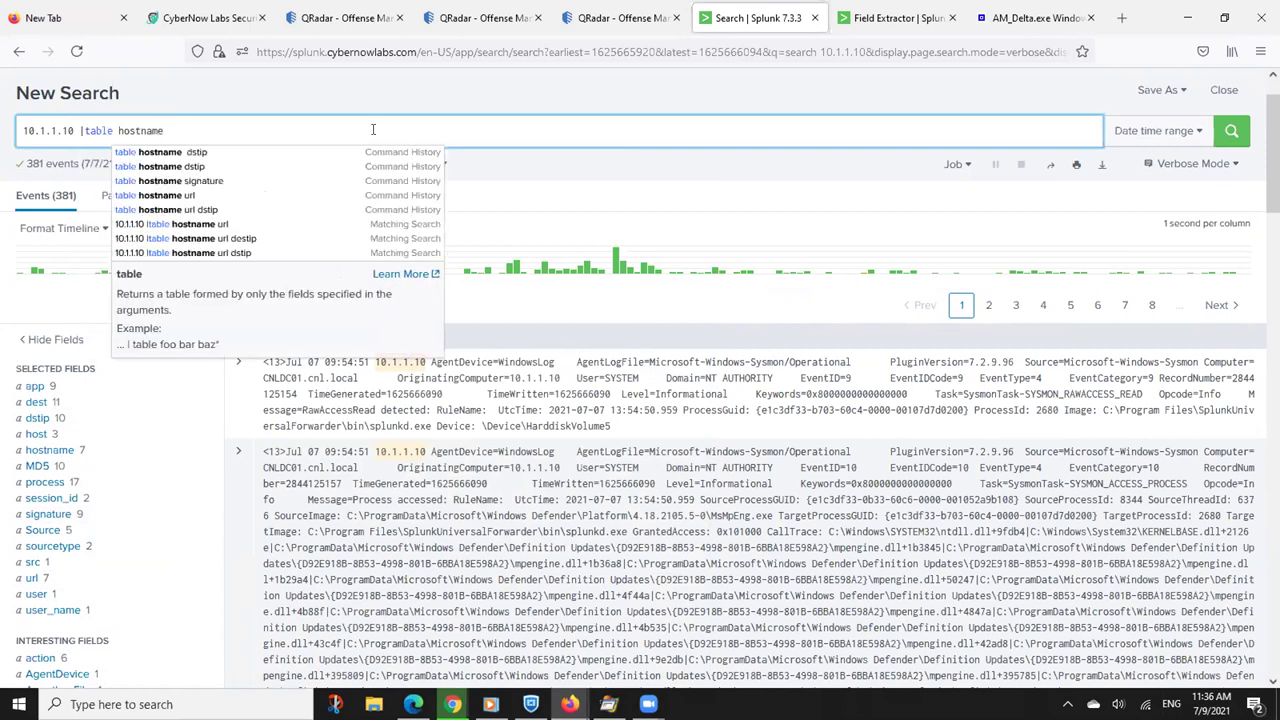
type("signature")
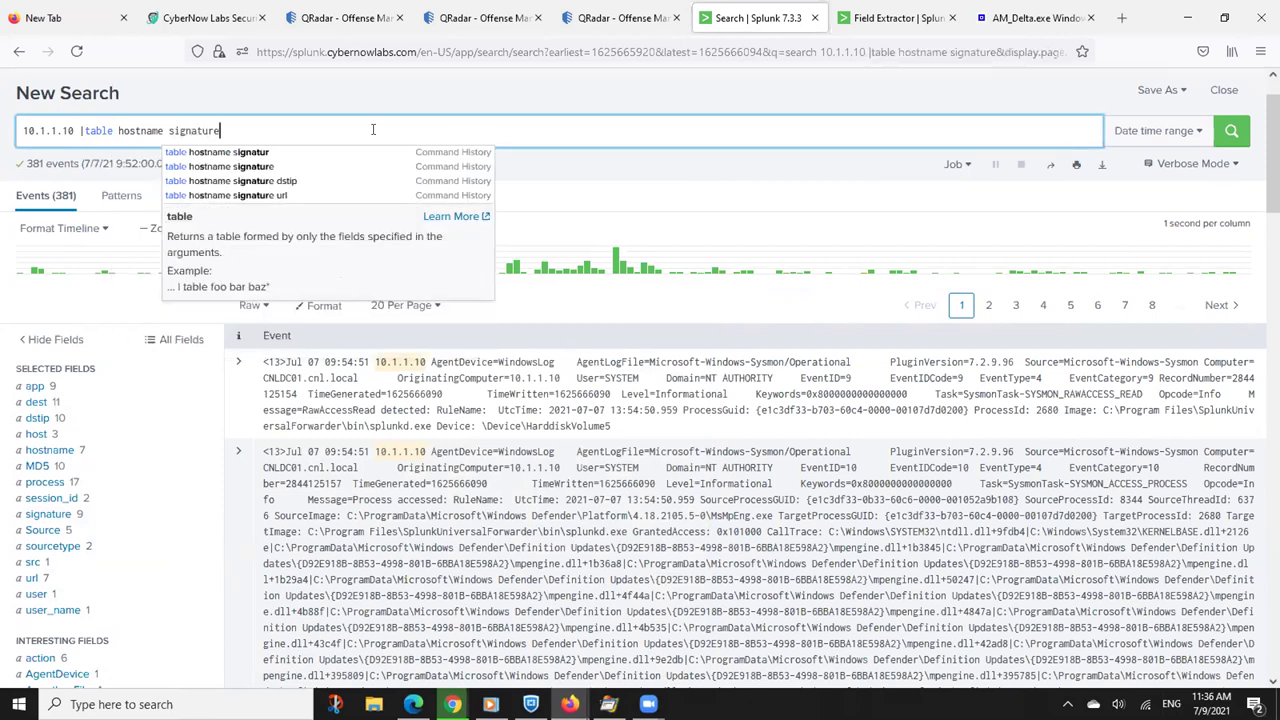
key("Return")
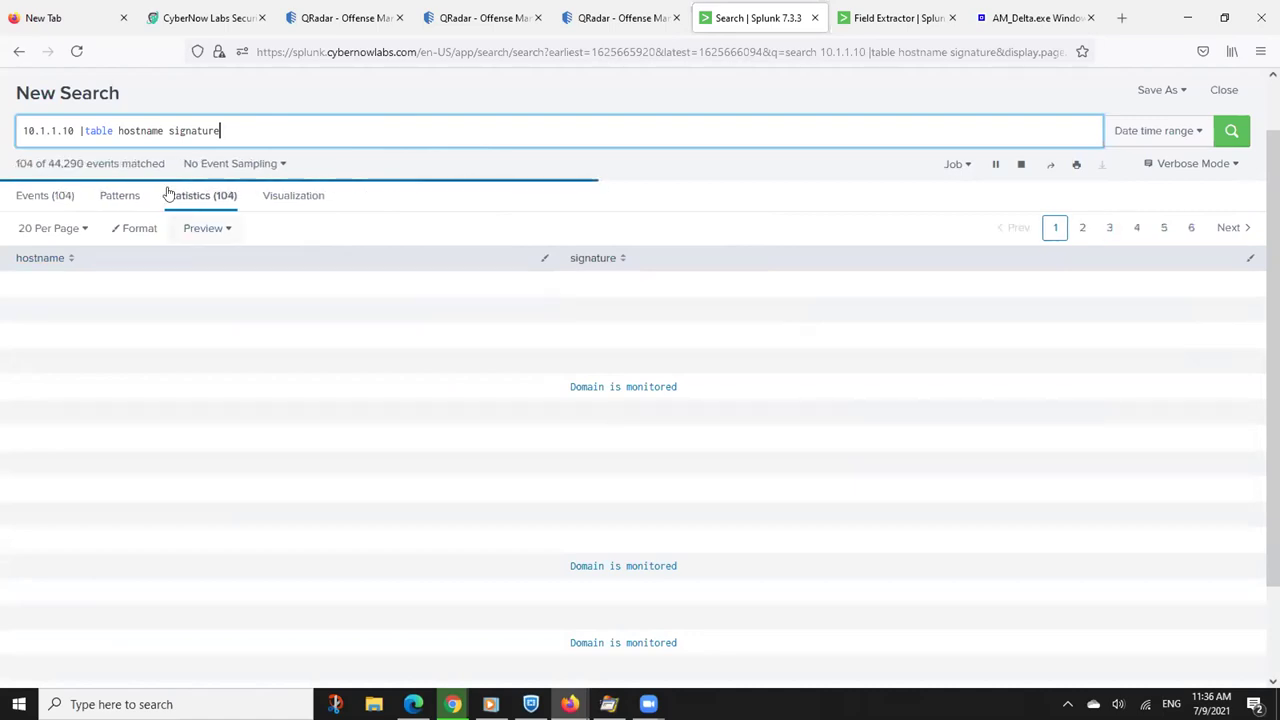
Add the filter hostname!=null before the table command, rerun the search and look through the hostname and signature rows
left_click(79, 130)
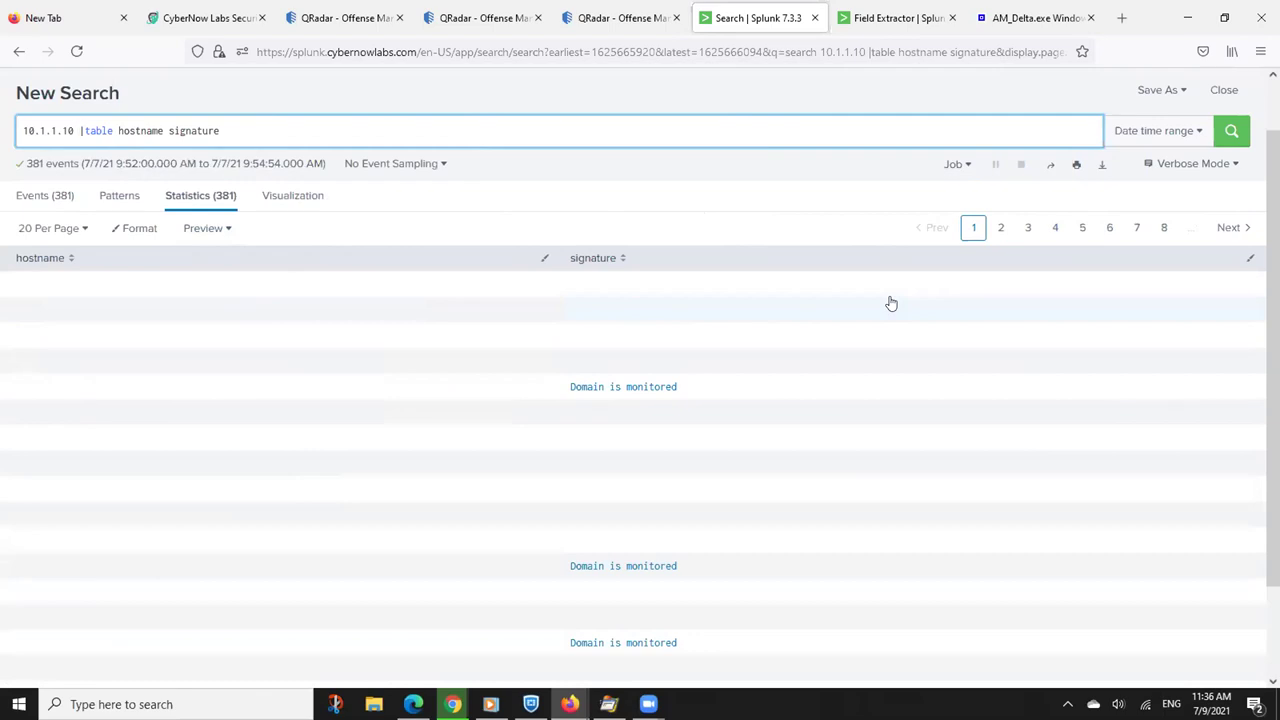
type("hostname")
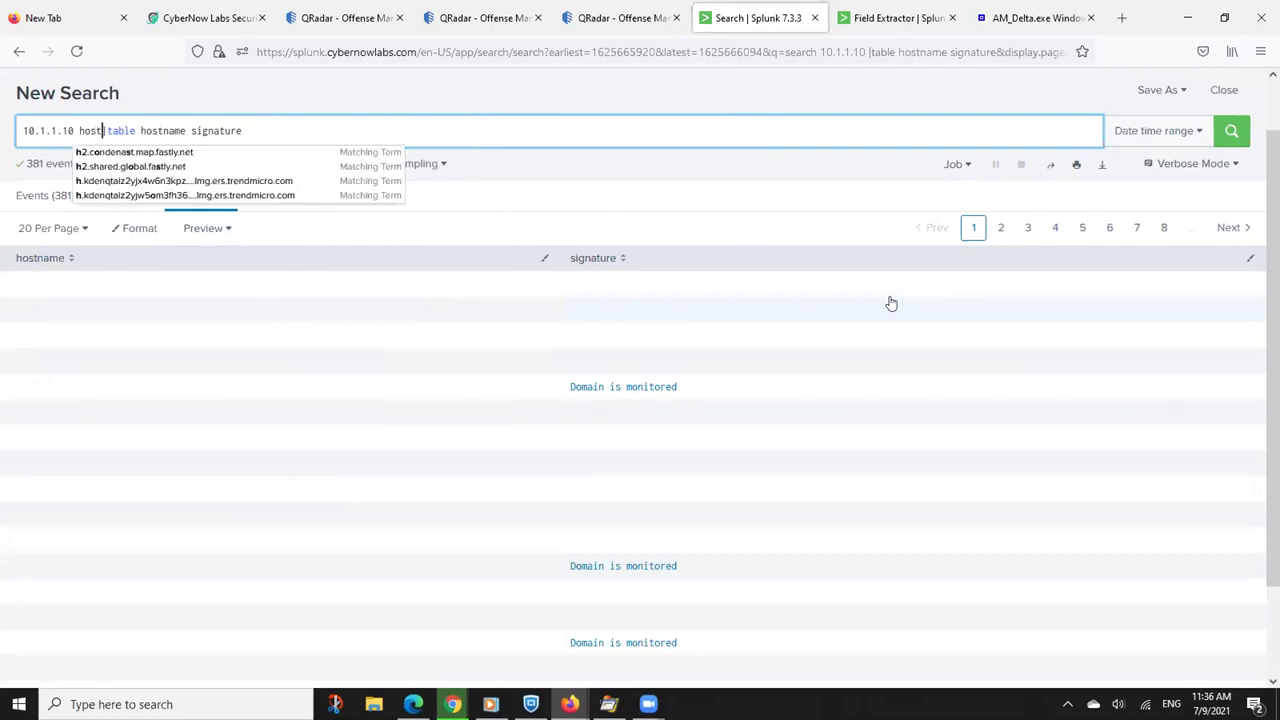
type("!=")
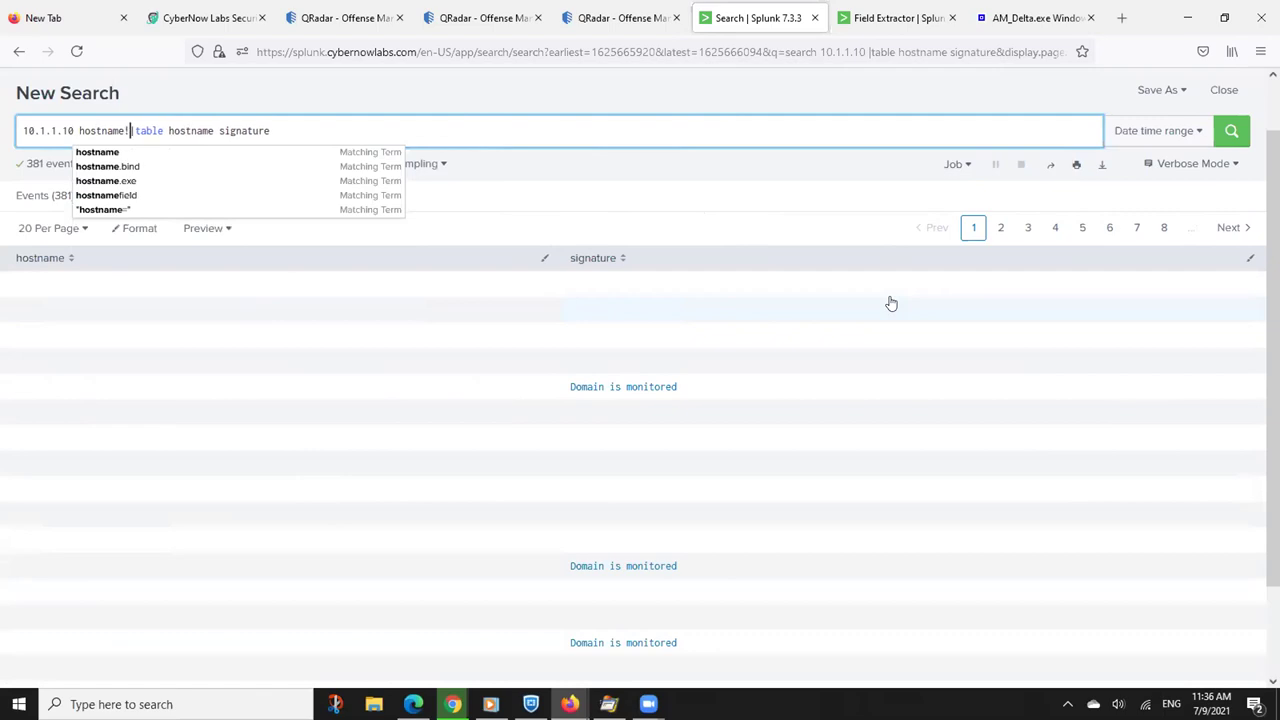
type("null")
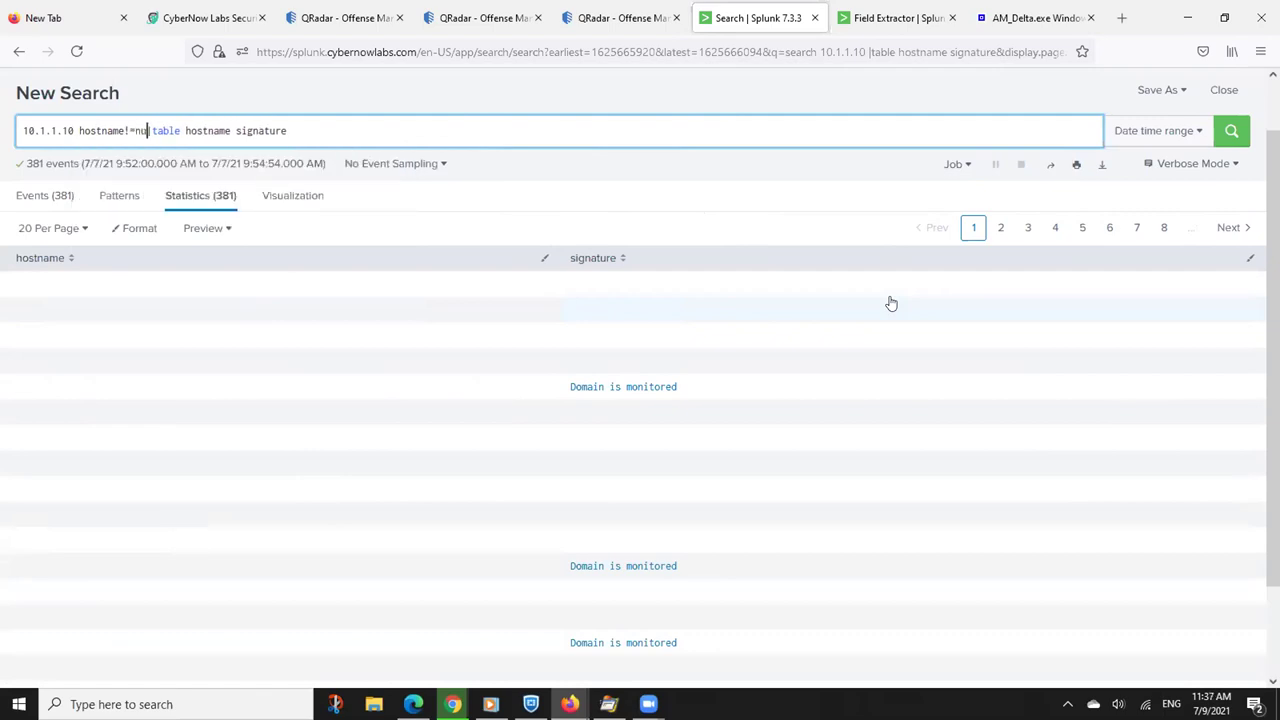
key("Return")
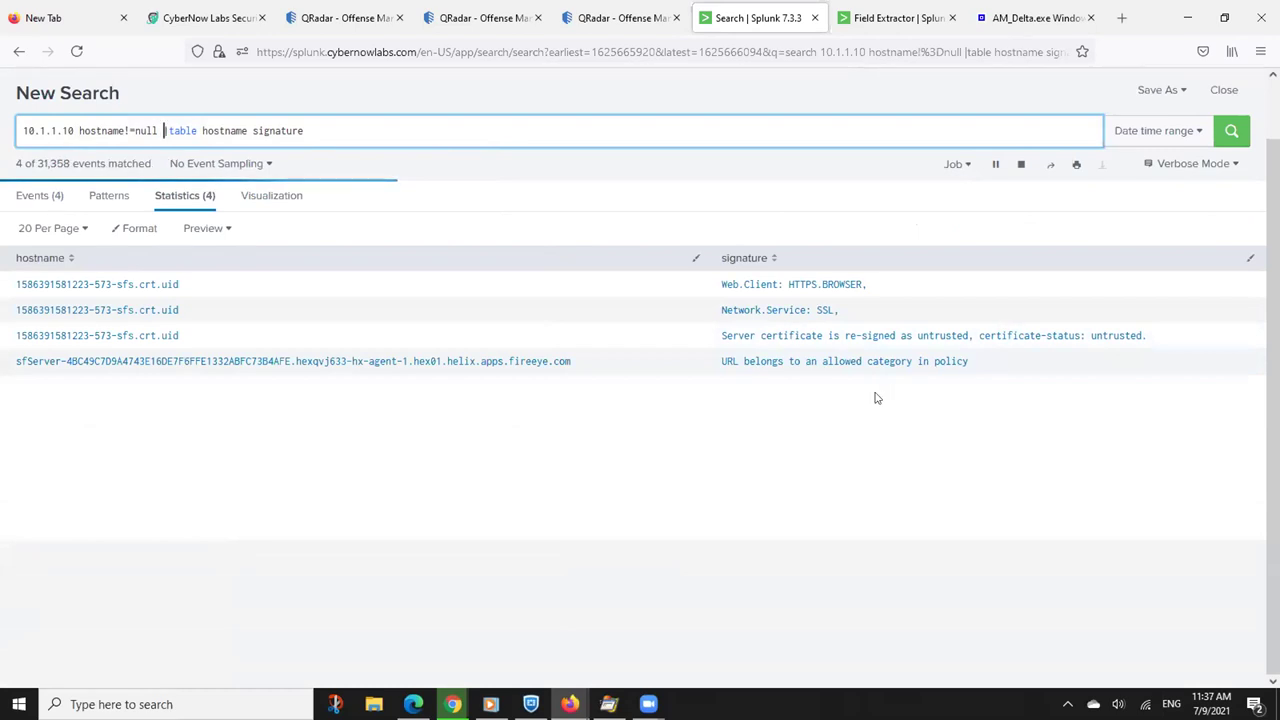
left_click_drag(78, 131, 158, 131)
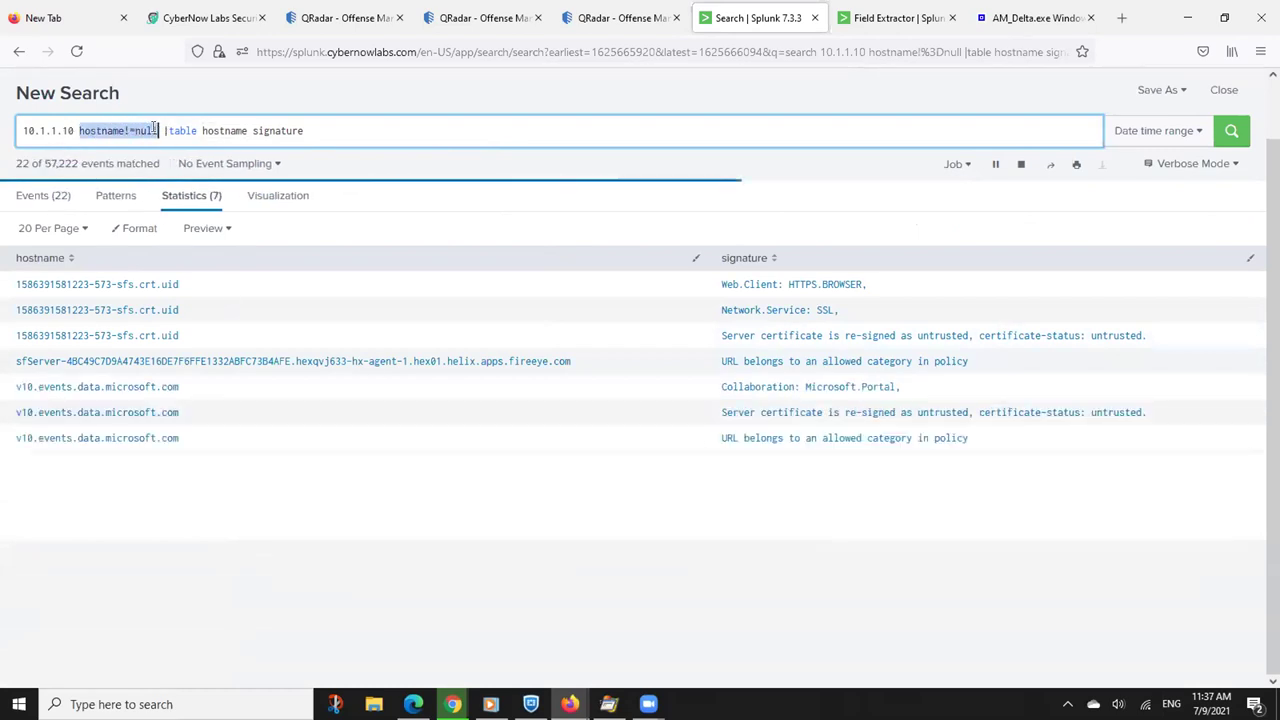
left_click(158, 131)
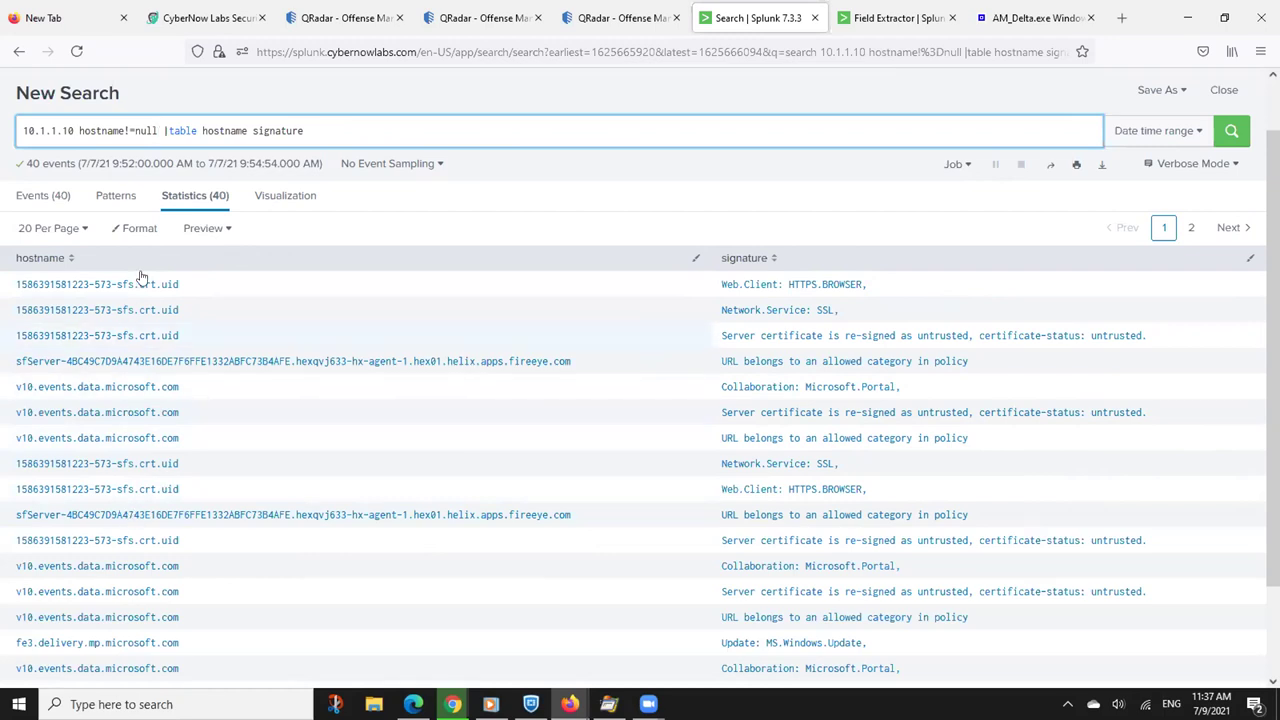
scroll(860, 270, "down", 2)
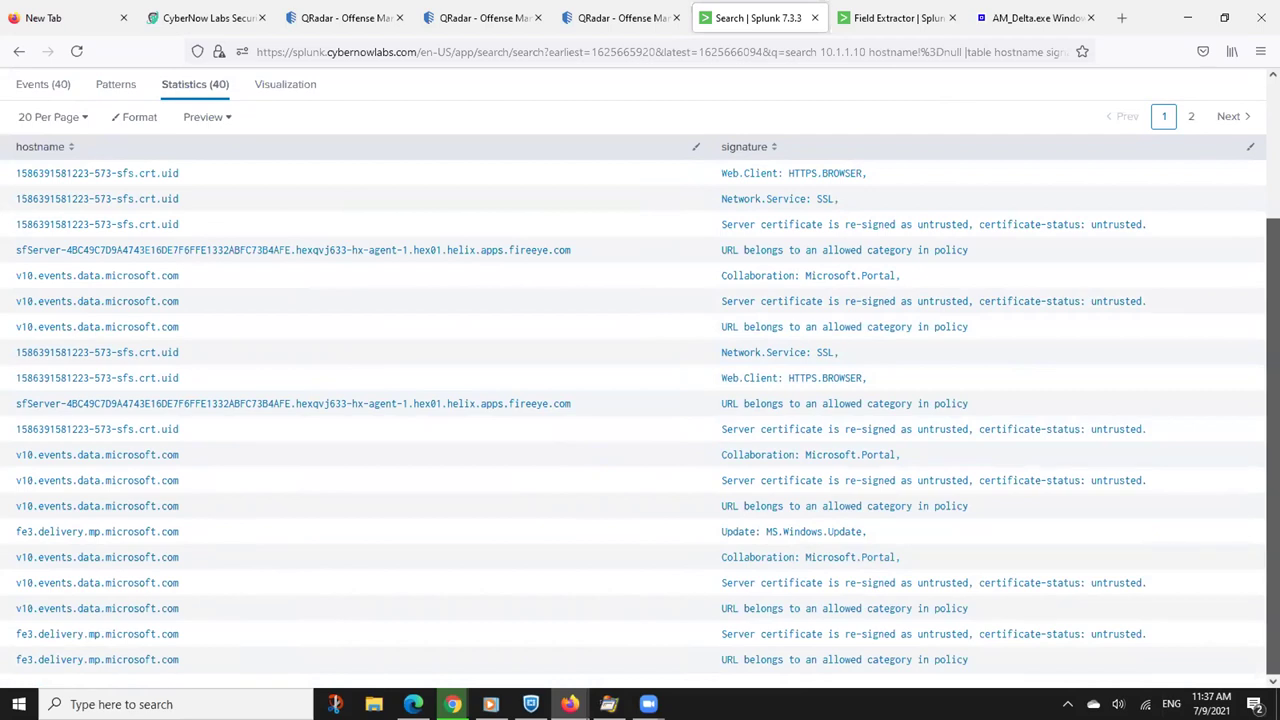
scroll(640, 380, "up", 2)
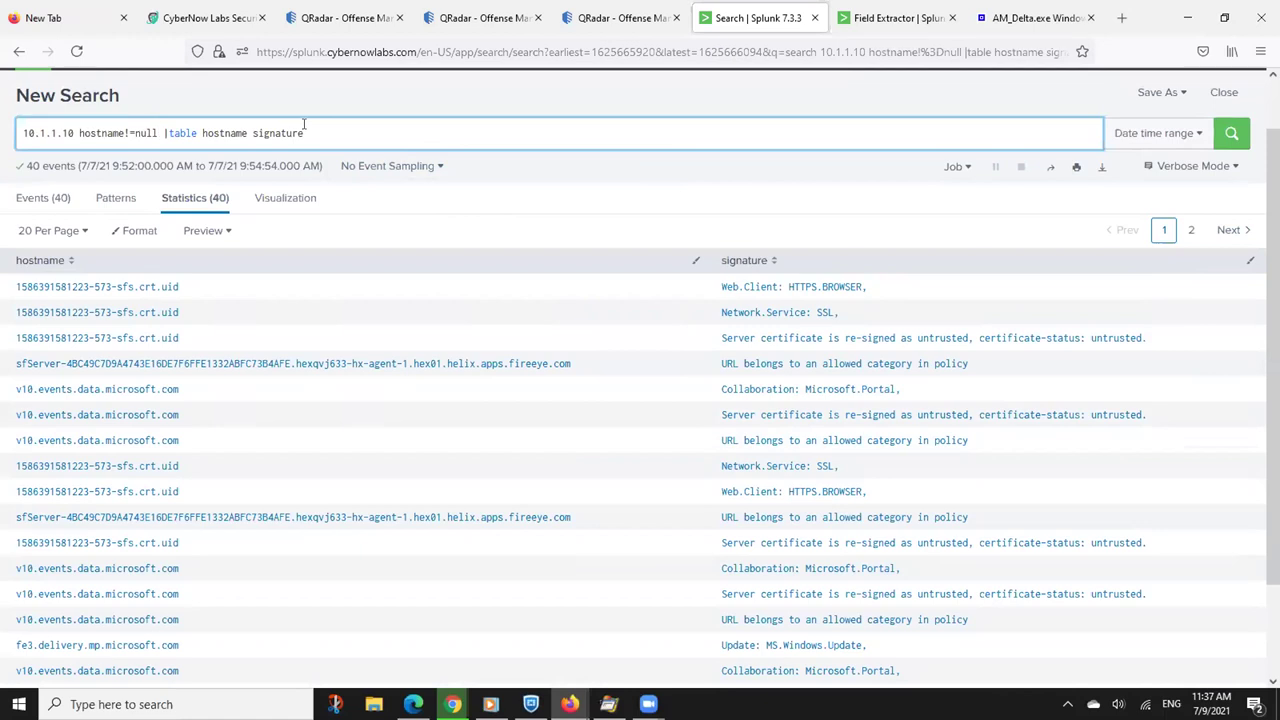
Add the url field to the table command after signature and rerun the search
left_click(393, 126)
key("Return")
key("BackSpace")
type("l")
key("Return")
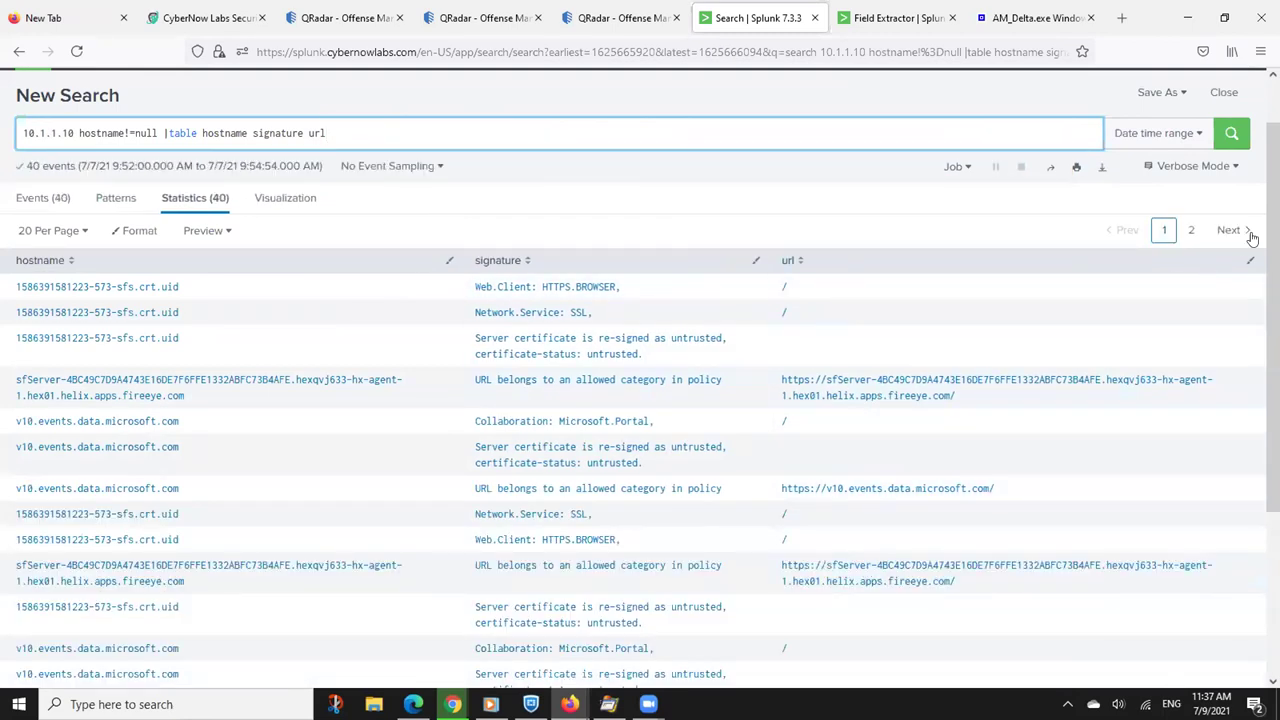
Examine the hostname, signature and url values on both result pages for the destinations contacted by 10.1.1.10
scroll(1272, 240, "down", 4)
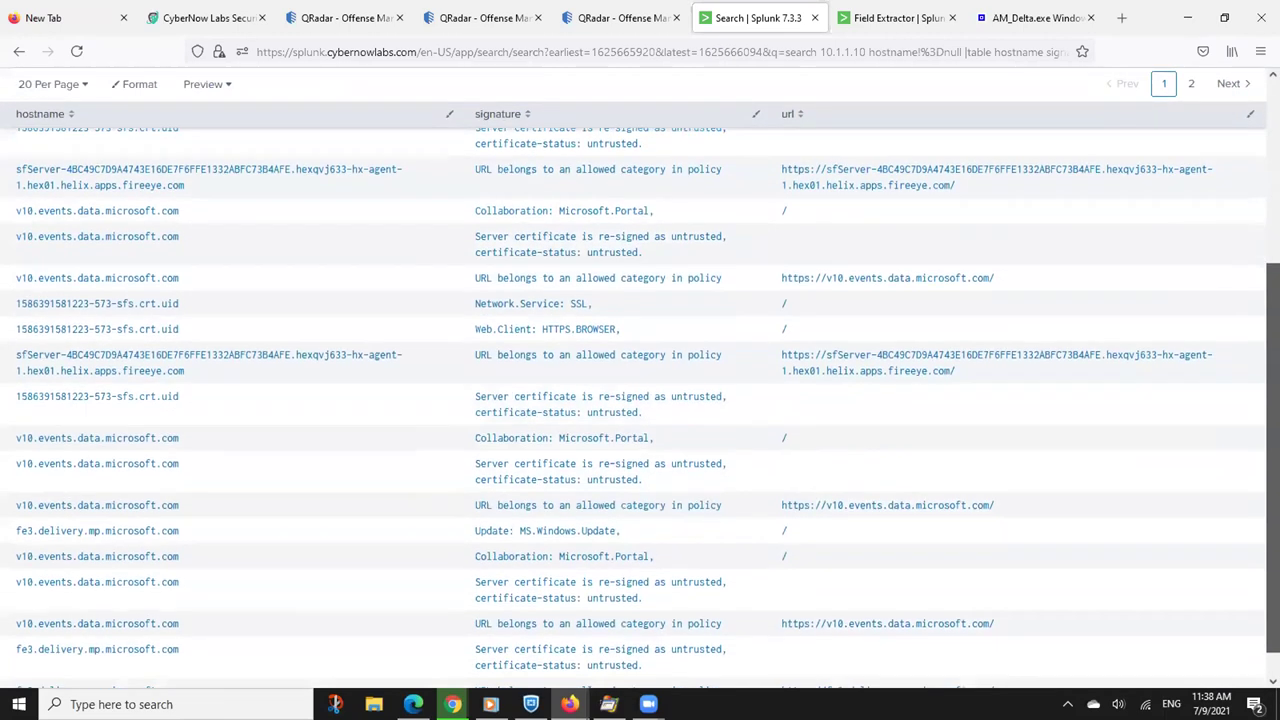
scroll(640, 408, "down", 1)
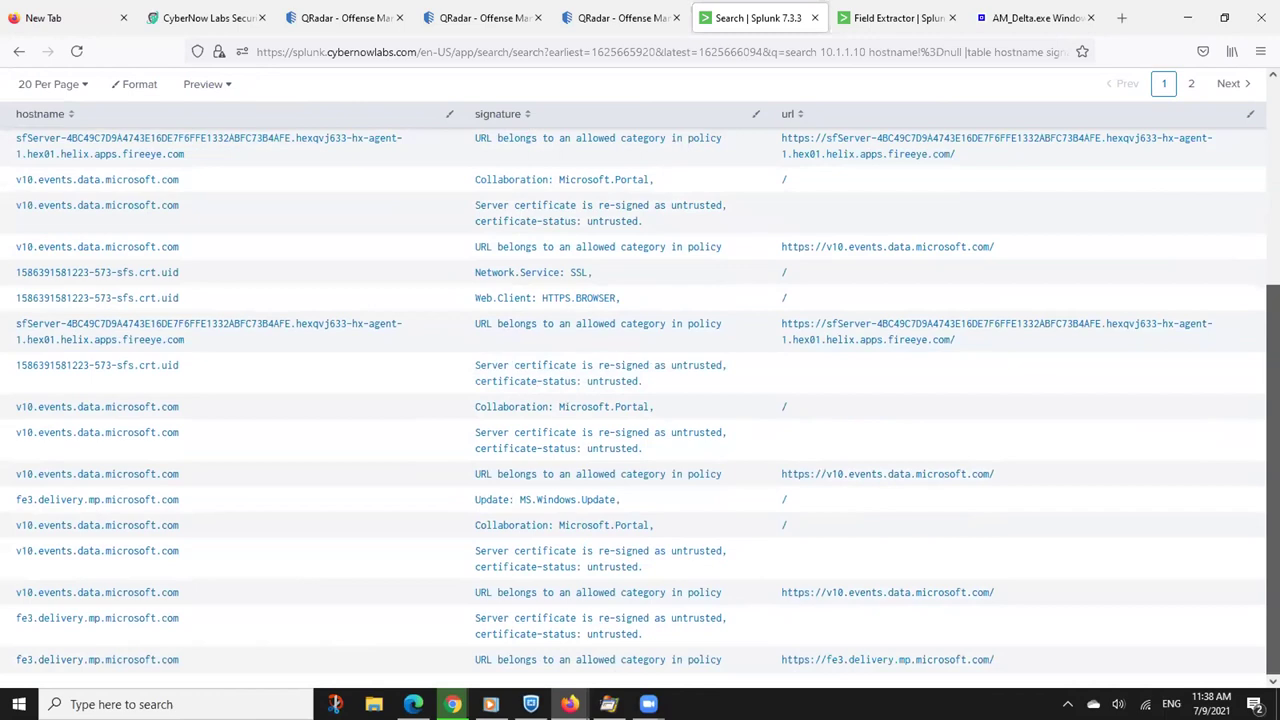
scroll(1223, 251, "up", 2)
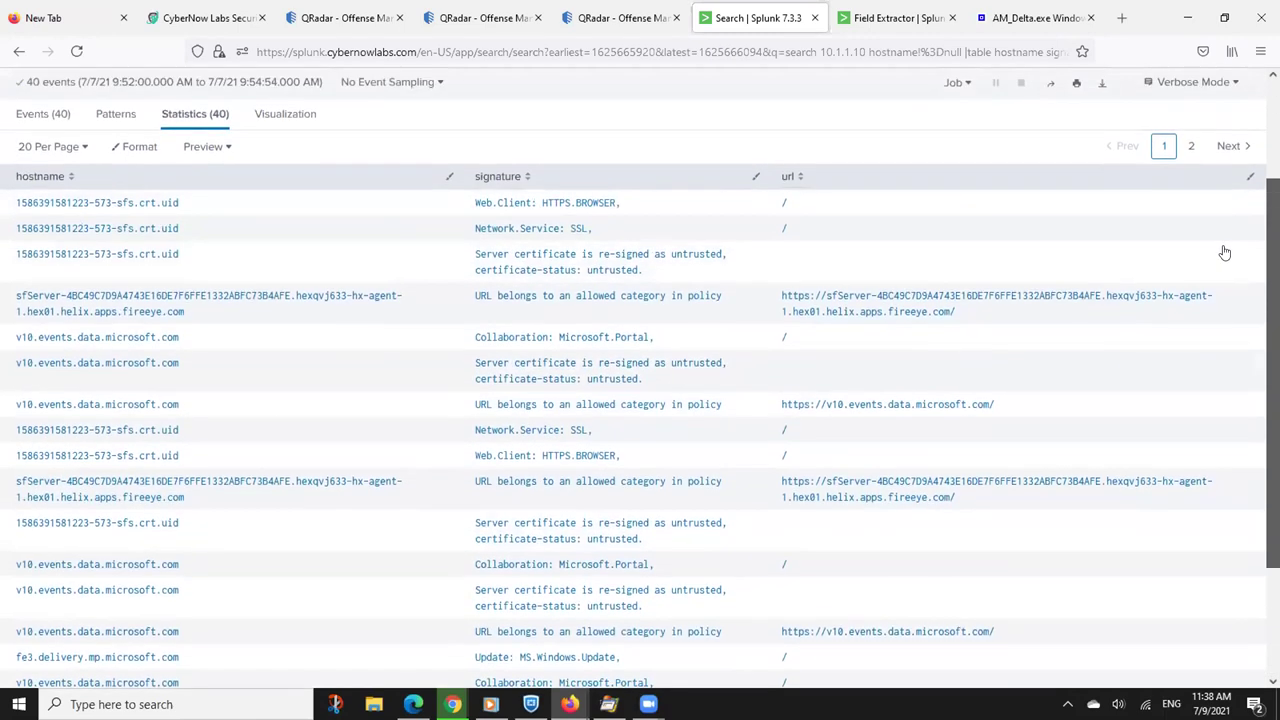
left_click(1191, 197)
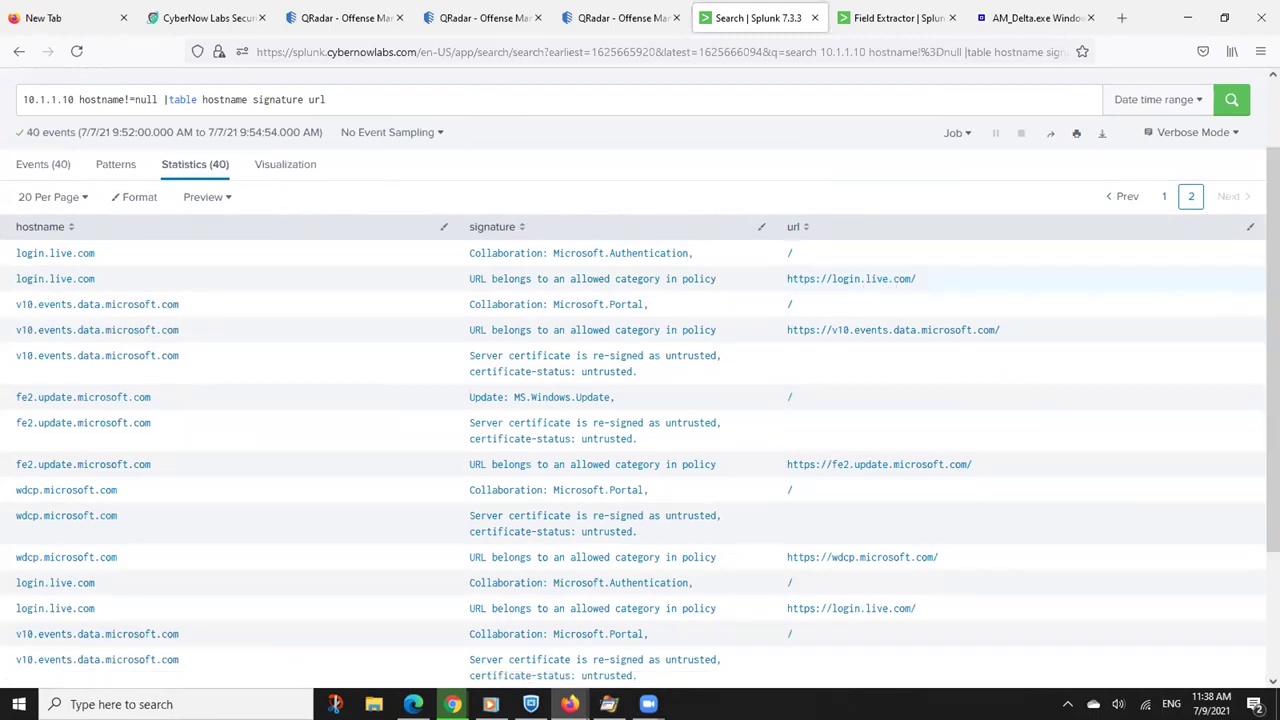
scroll(983, 390, "down", 3)
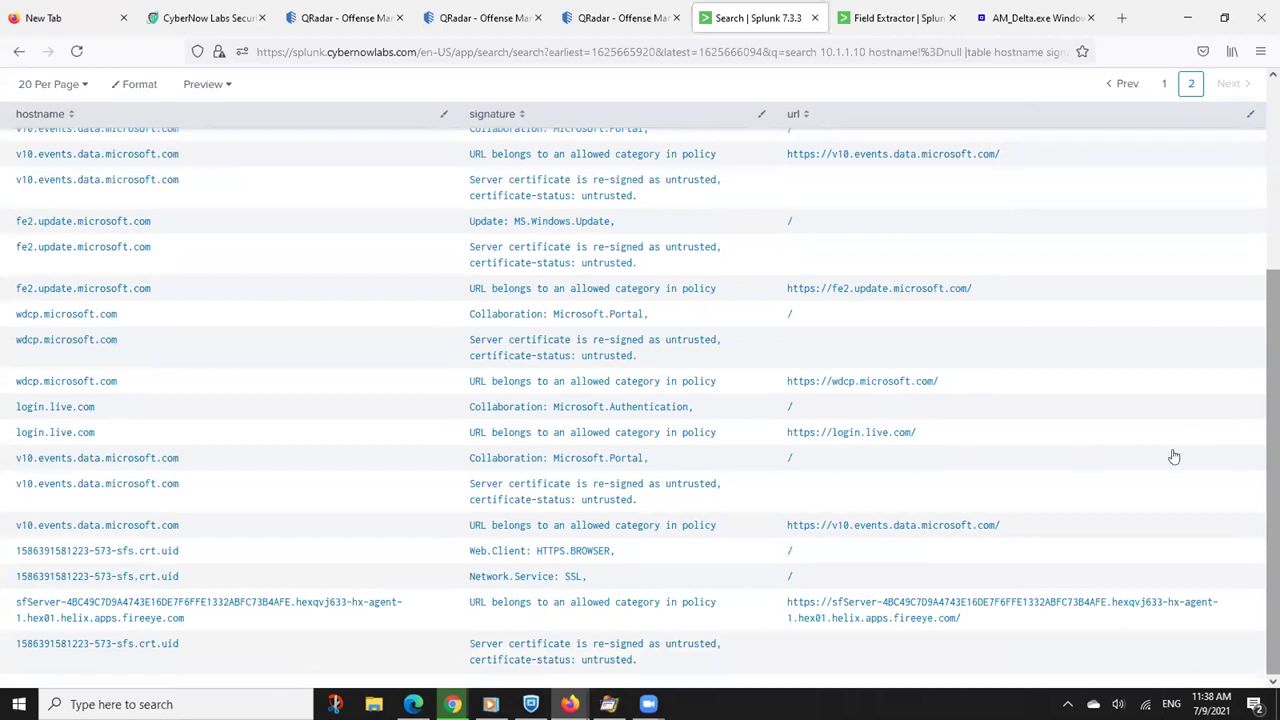
left_click(1164, 84)
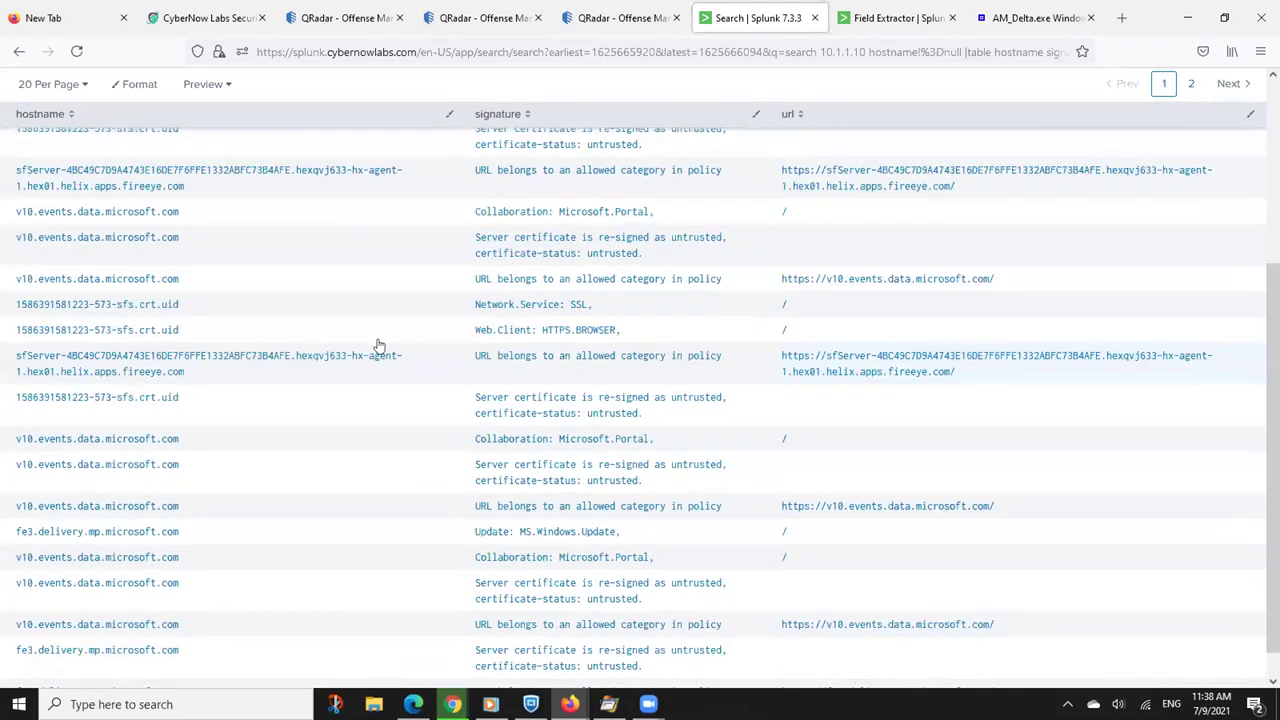
scroll(375, 344, "up", 3)
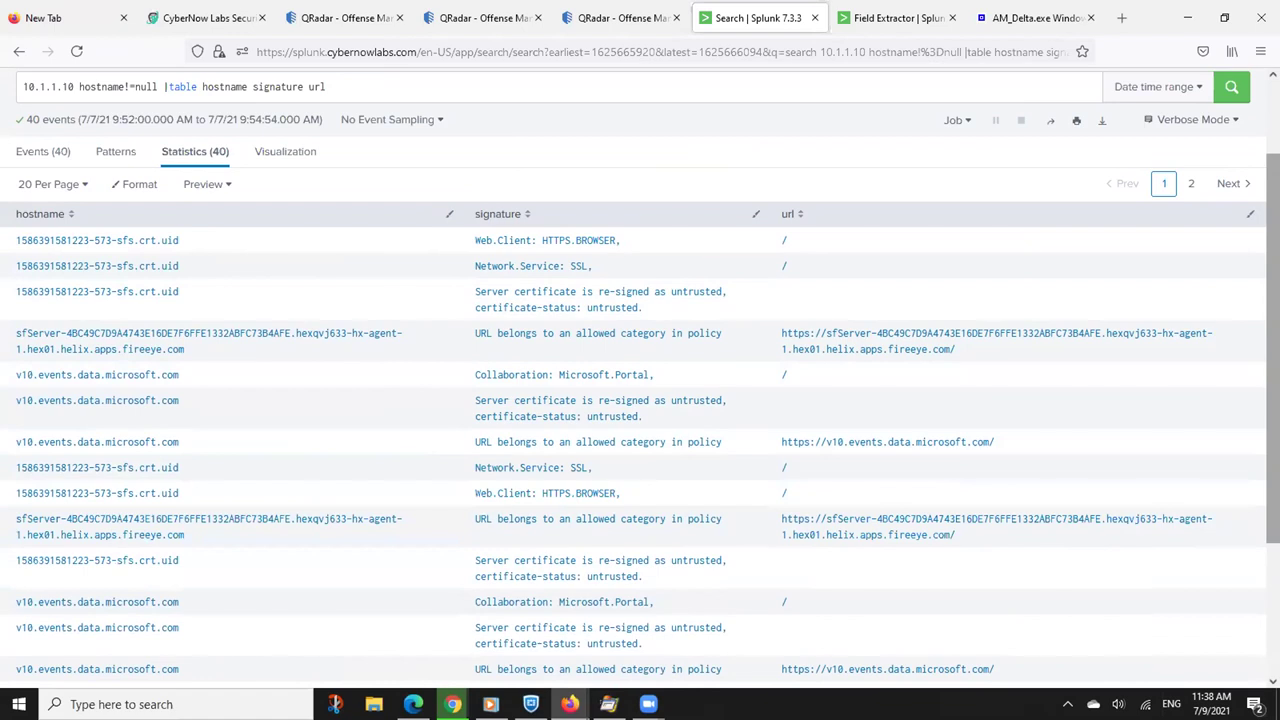
scroll(1228, 319, "down", 3)
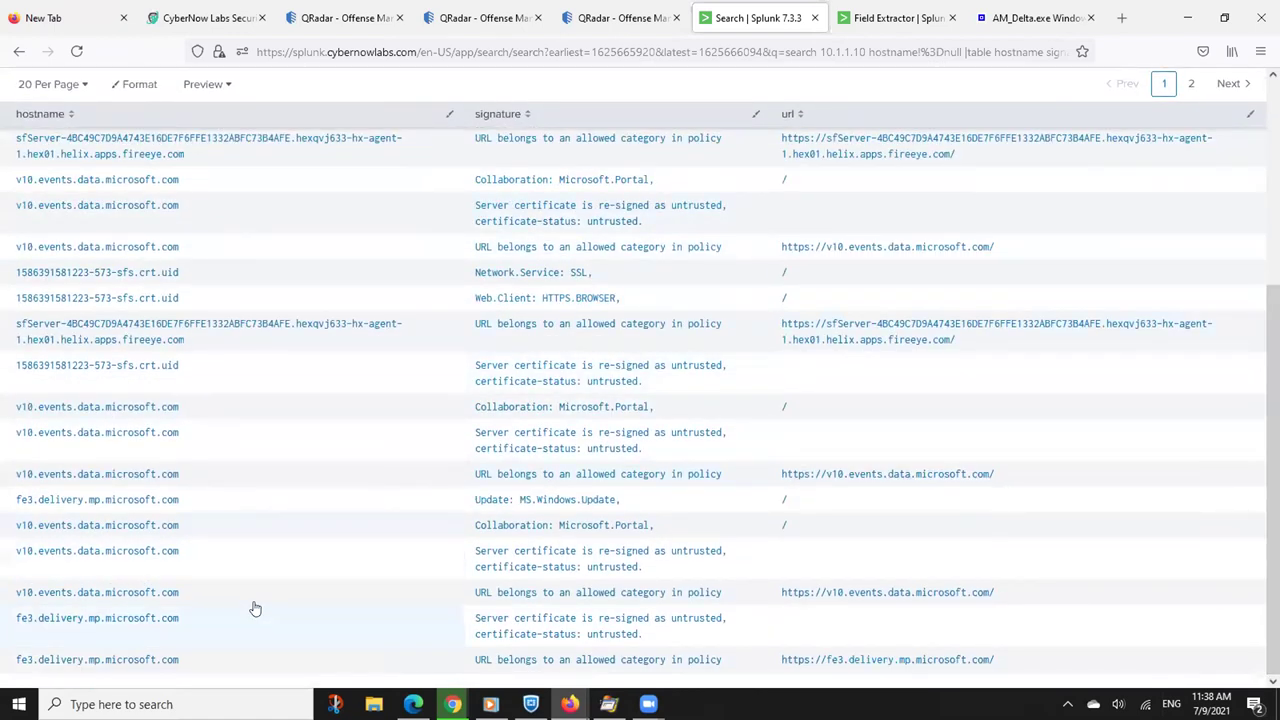
scroll(1272, 420, "up", 3)
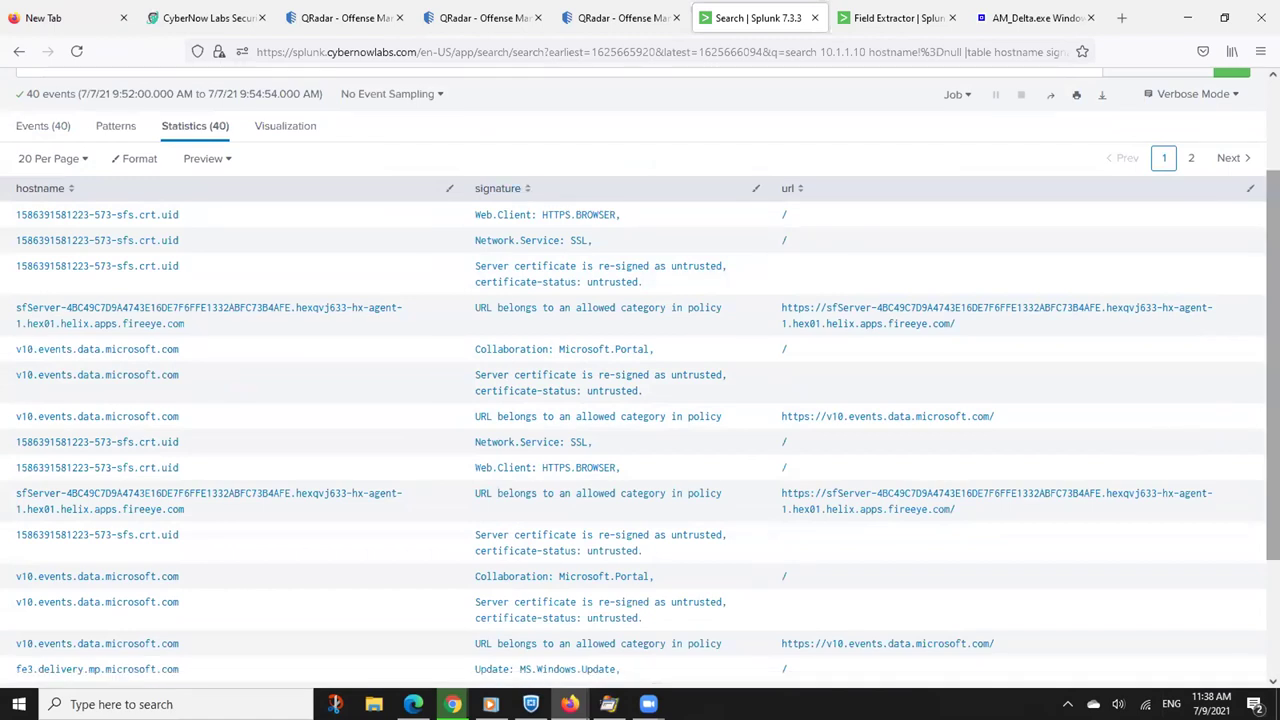
Replace the url field with dstip in the table command and rerun the search to list destination IPs
scroll(607, 203, "up", 3)
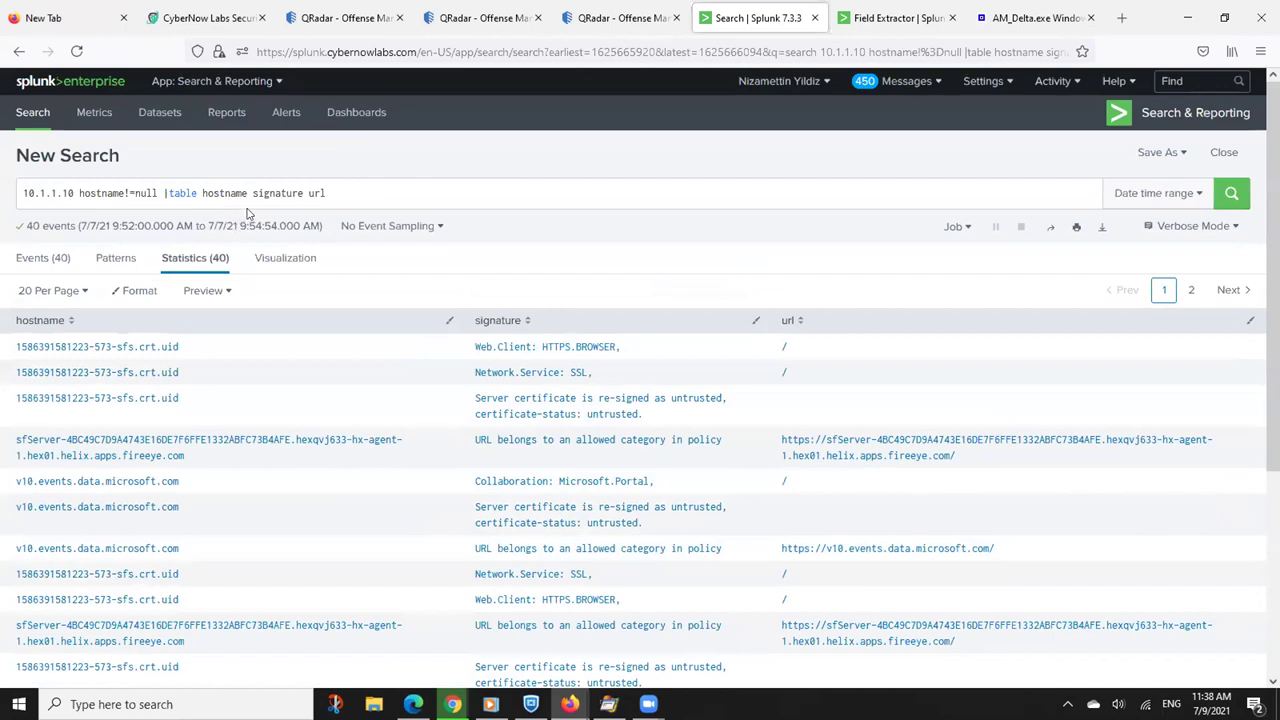
double_click(307, 192)
type("dstip")
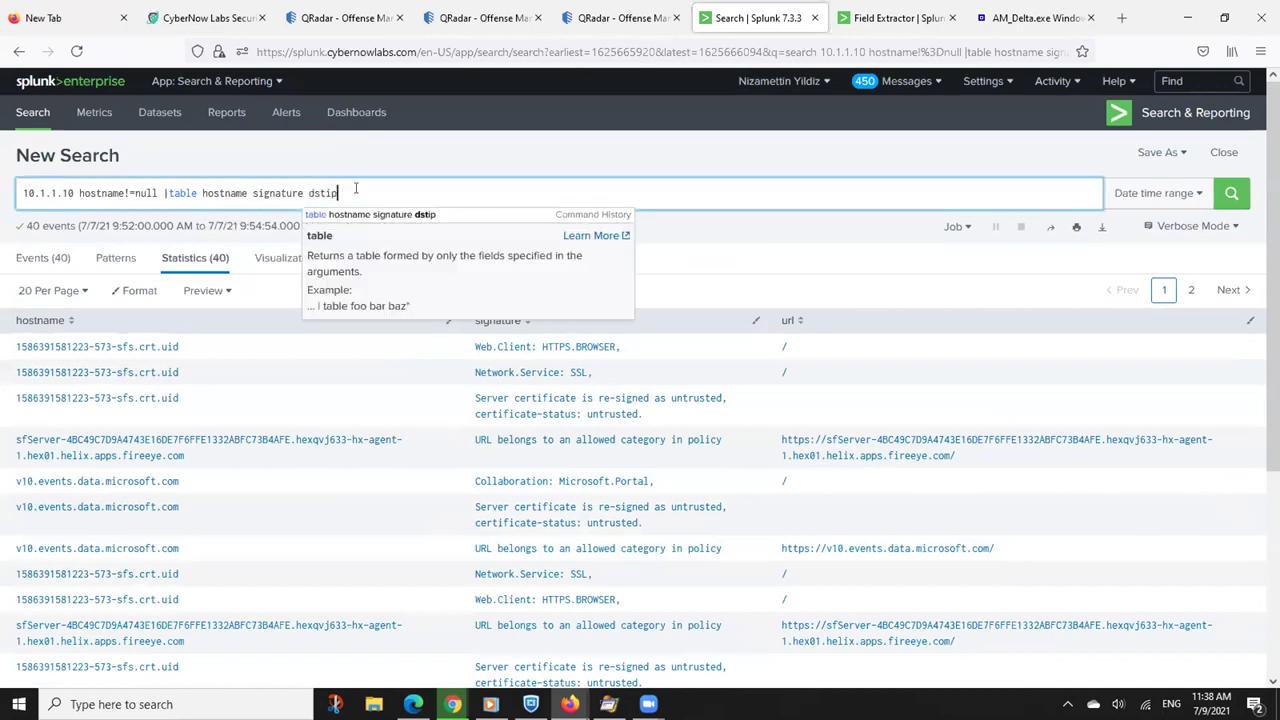
key("Return")
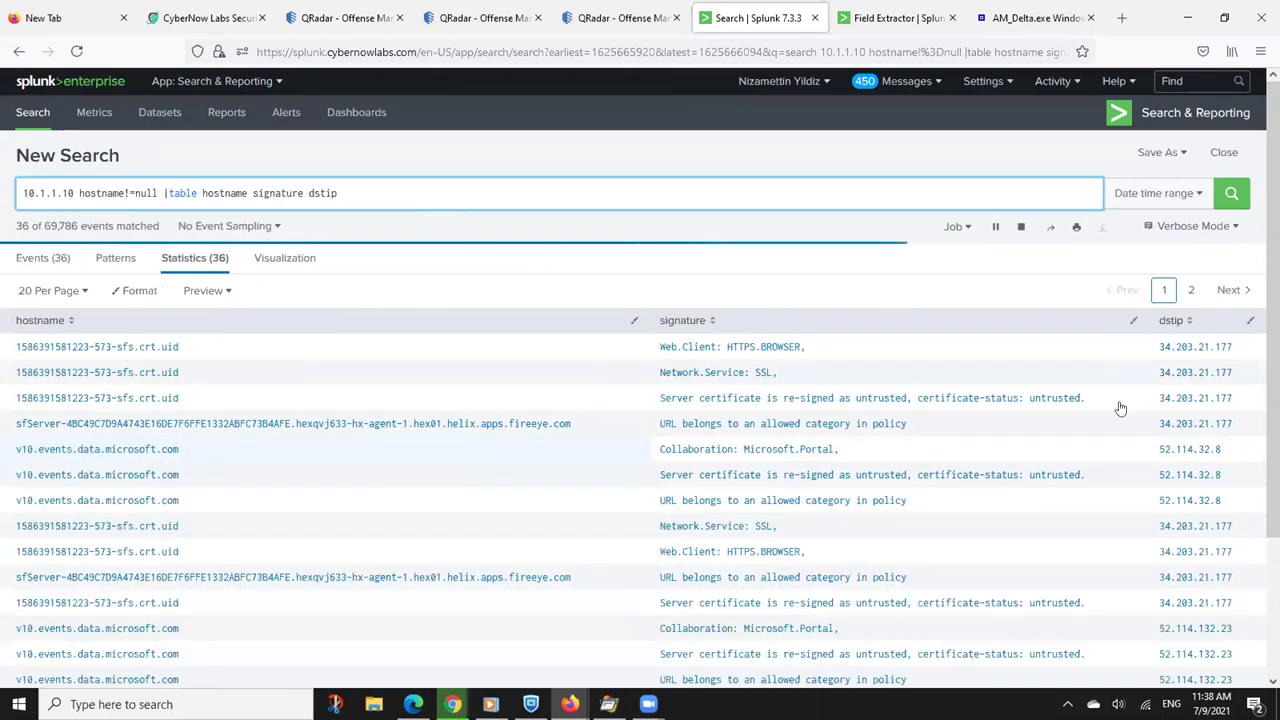
scroll(640, 377, "down", 1)
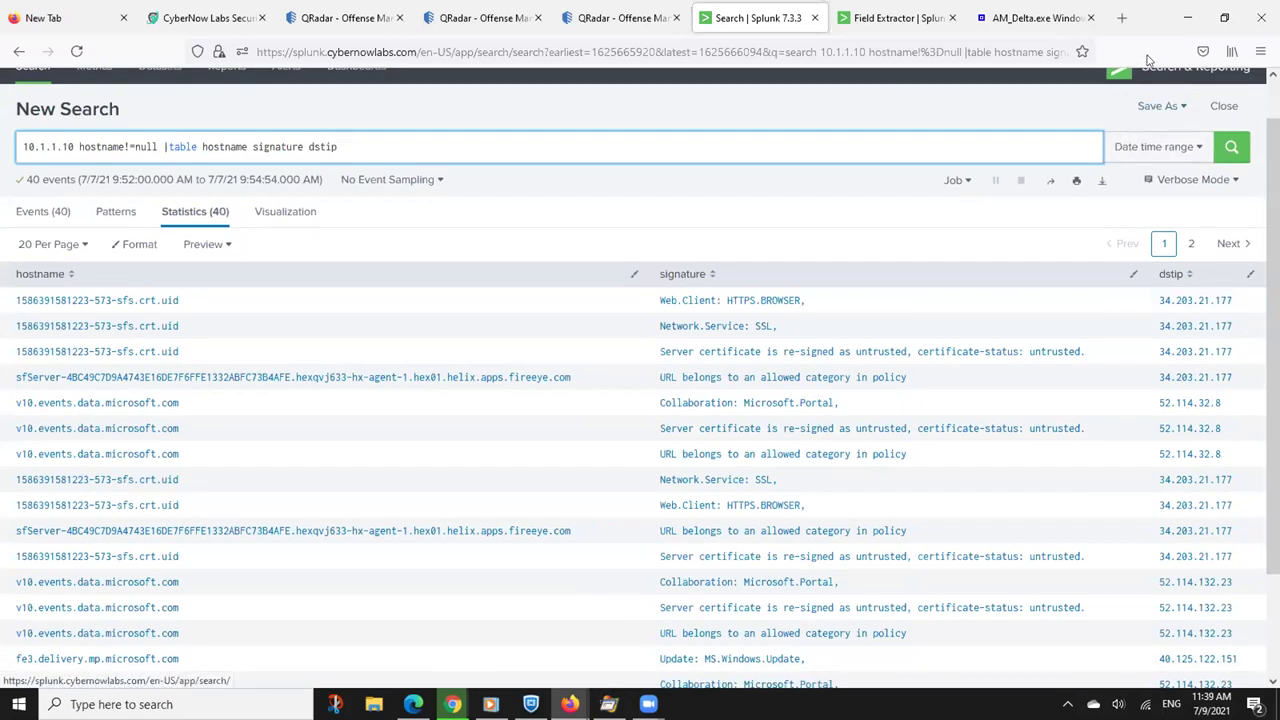
Open virustotal.com in a new browser tab and close the Splunk Field Extractor tab
left_click(1121, 18)
type("virustotal.com/")
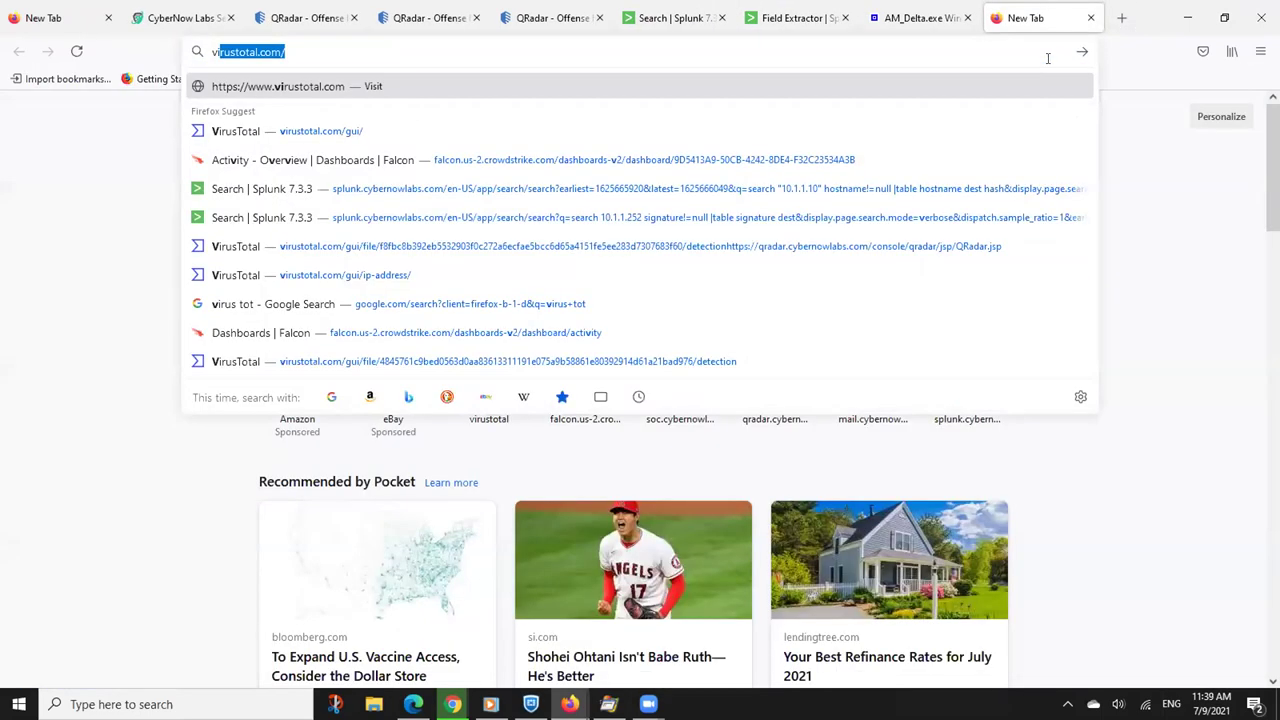
key("Return")
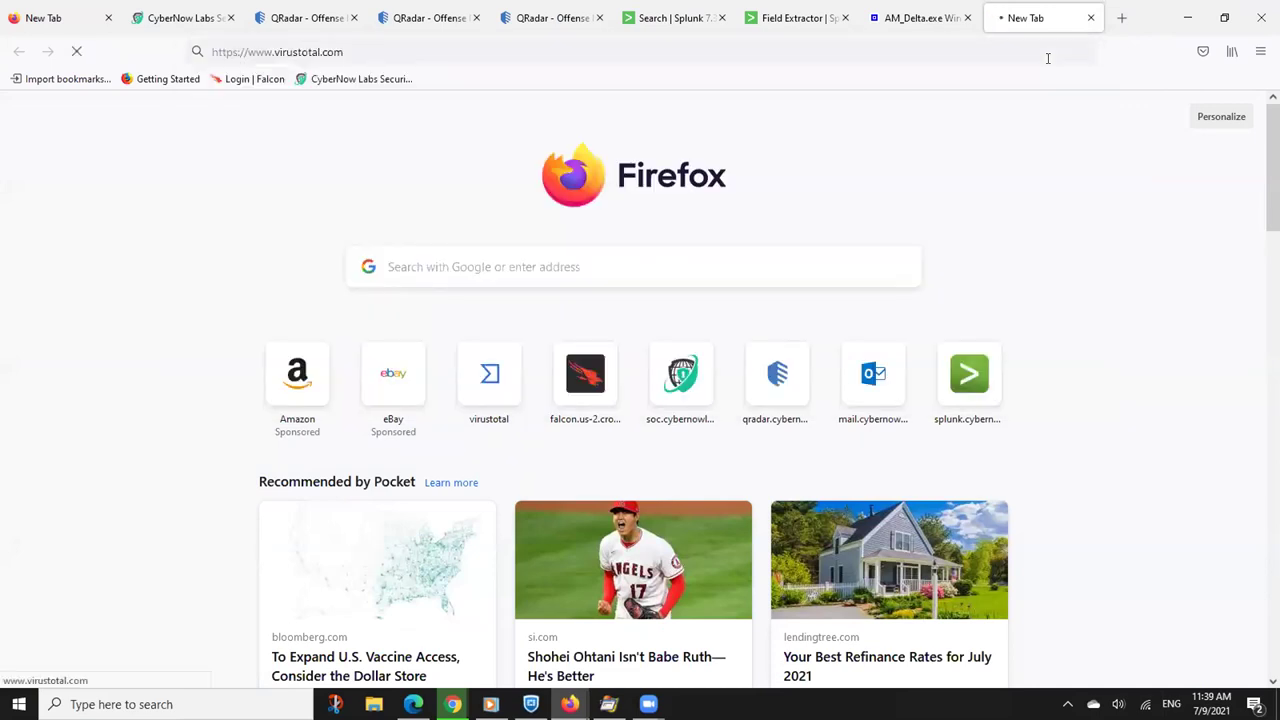
left_click(825, 12)
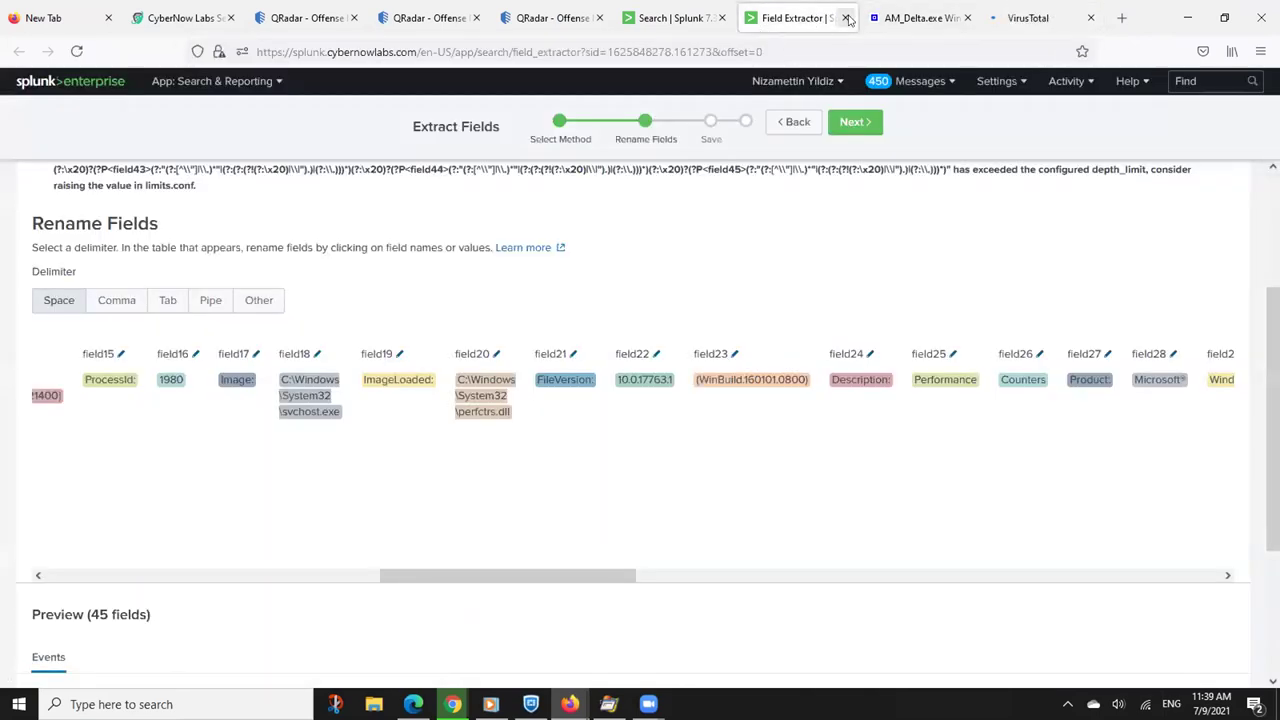
left_click(845, 18)
left_click(670, 18)
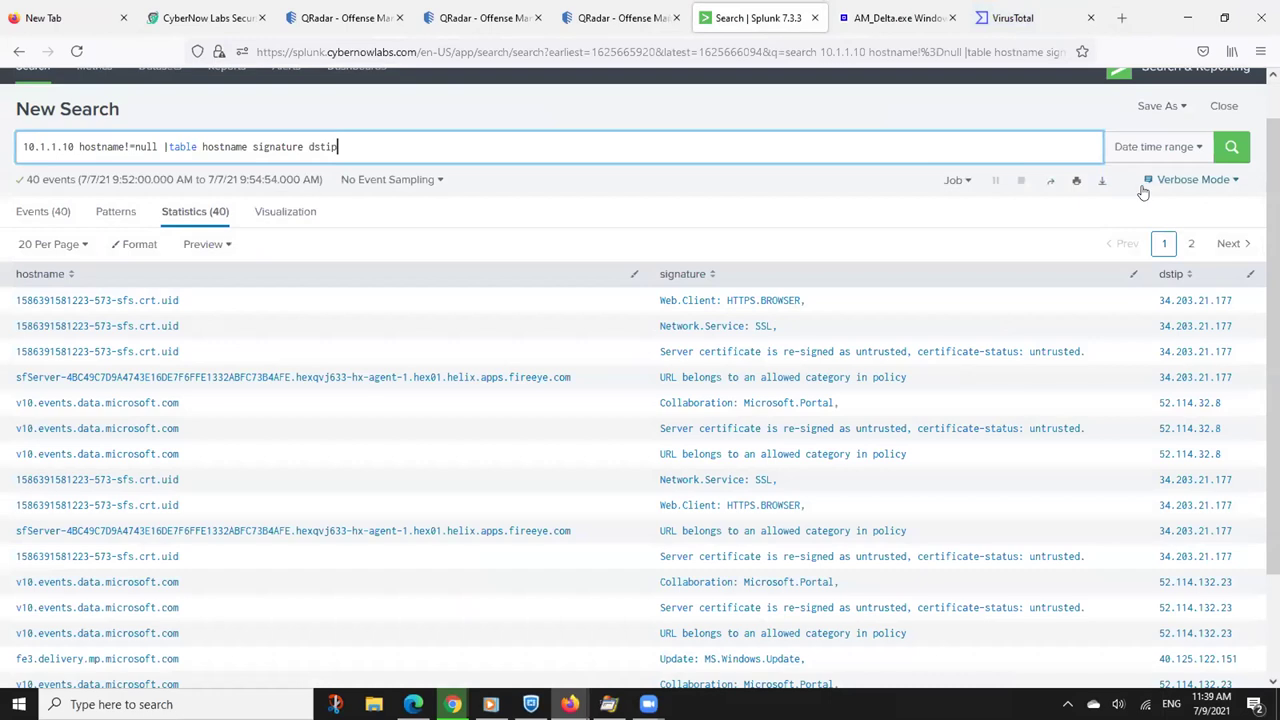
Look up the destination IP 34.203.21.177 from the Splunk results in VirusTotal and read its network and Whois details
left_click_drag(1157, 300, 1236, 298)
key("ctrl+c")
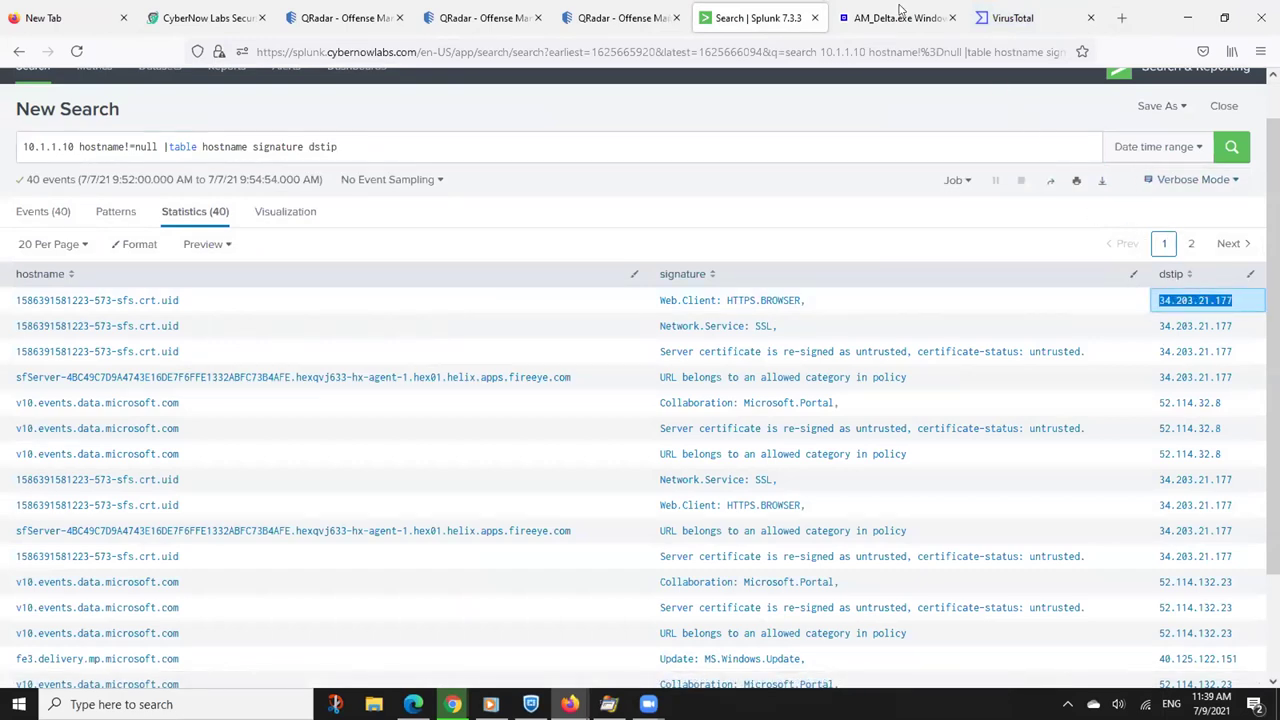
left_click(1012, 18)
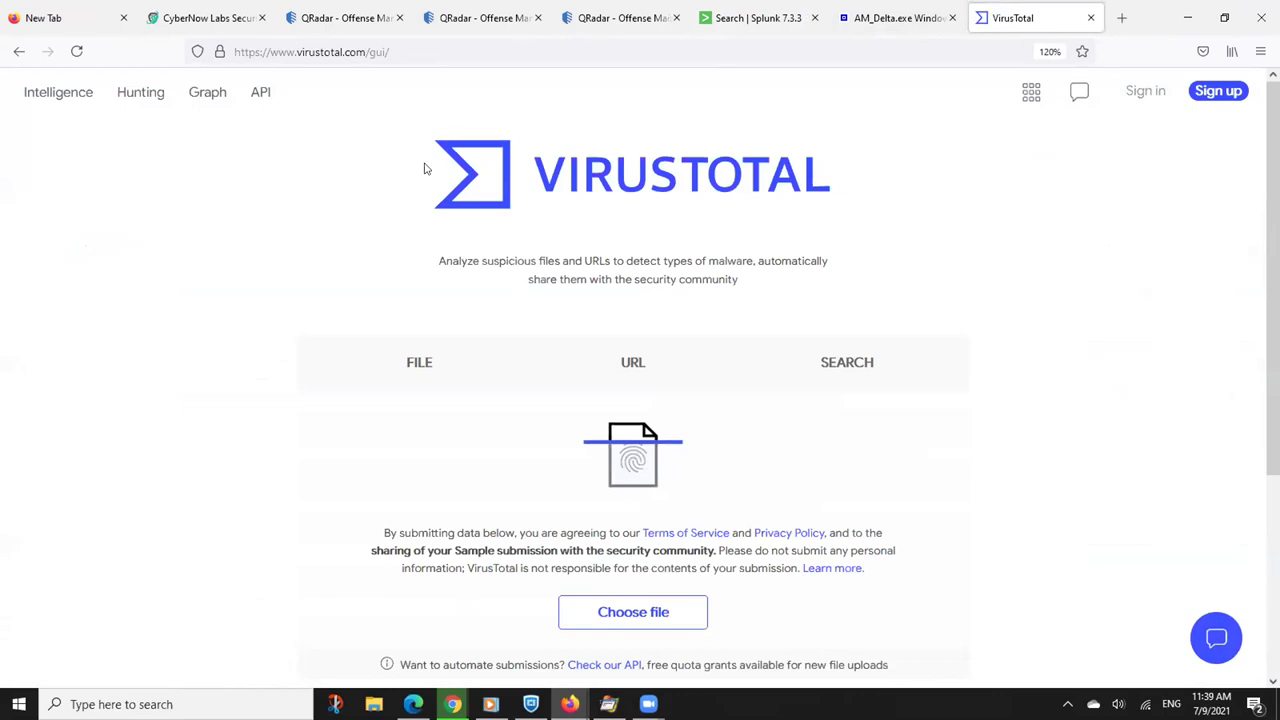
left_click(843, 364)
key("ctrl+v")
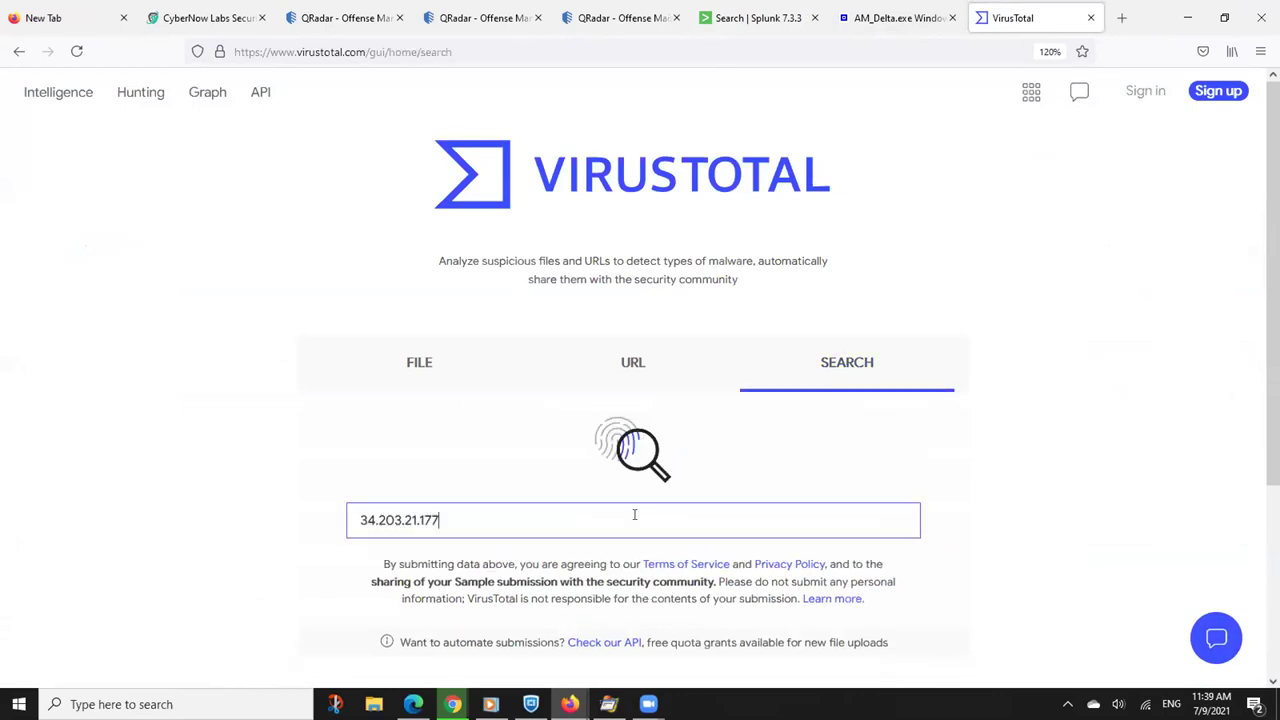
key("Return")
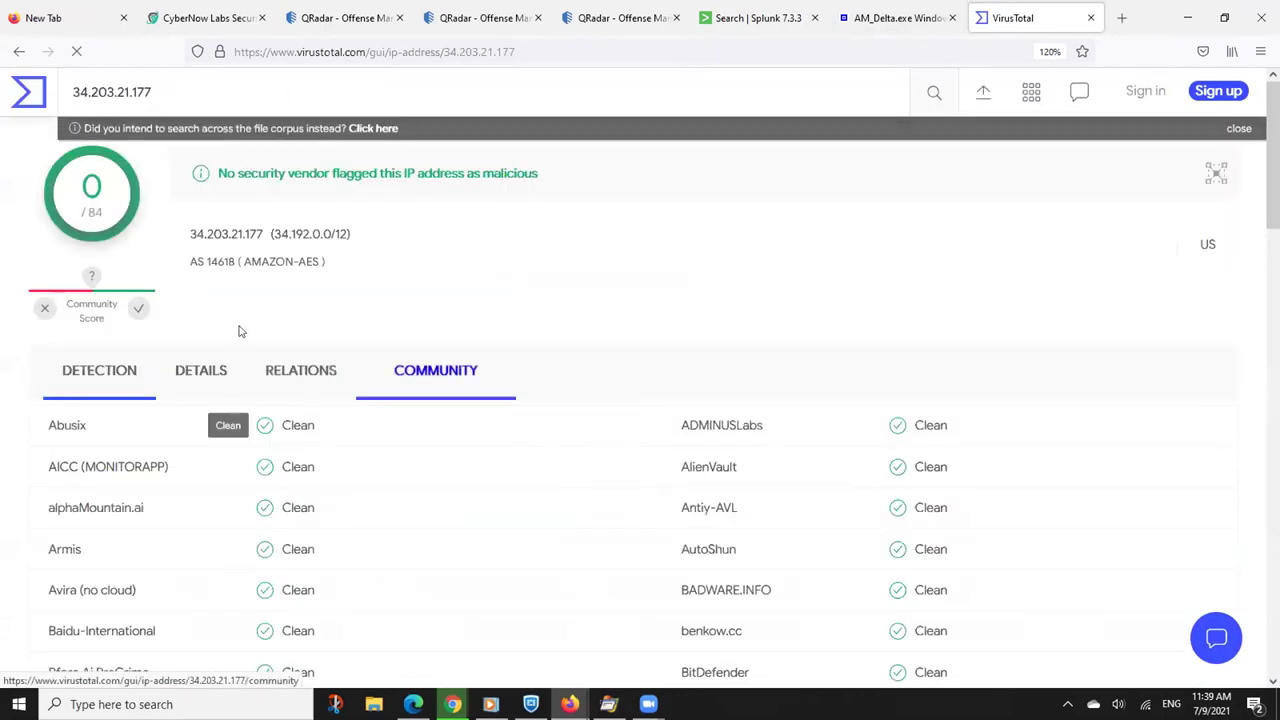
left_click(213, 390)
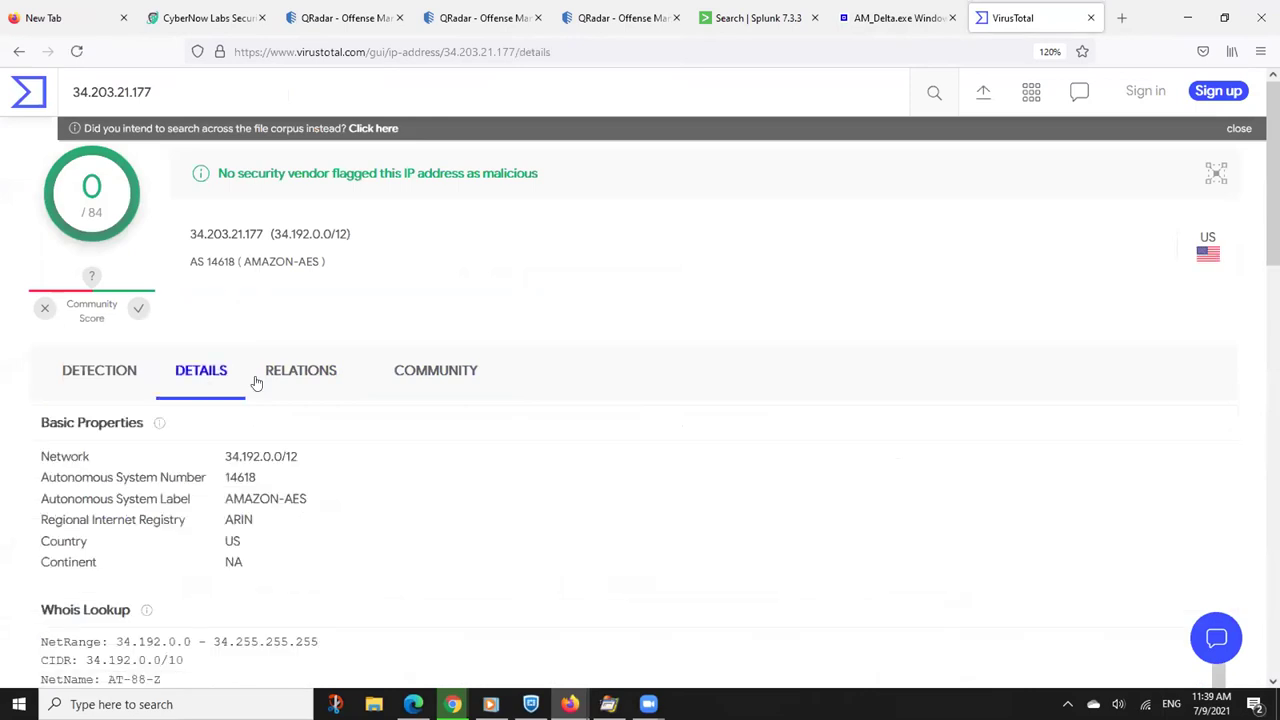
scroll(251, 374, "down", 3)
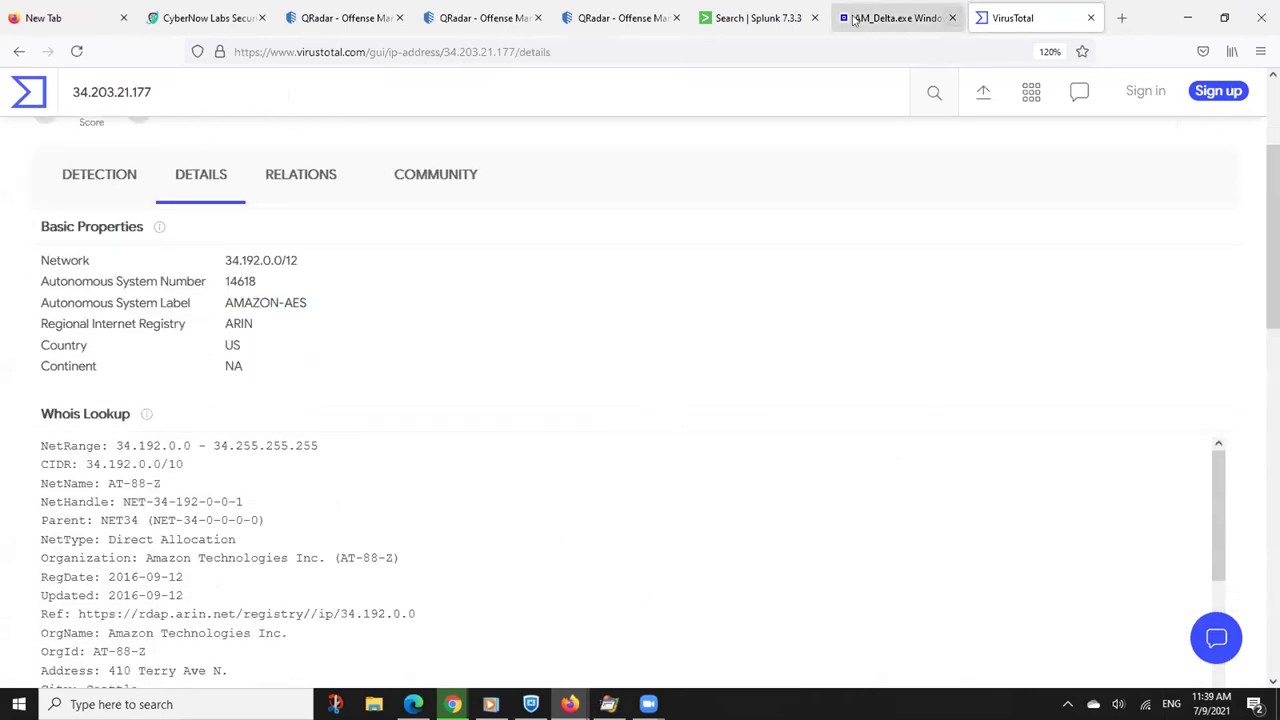
Copy the destination IP 52.114.32.8 from the Splunk results and look it up in VirusTotal
left_click(800, 15)
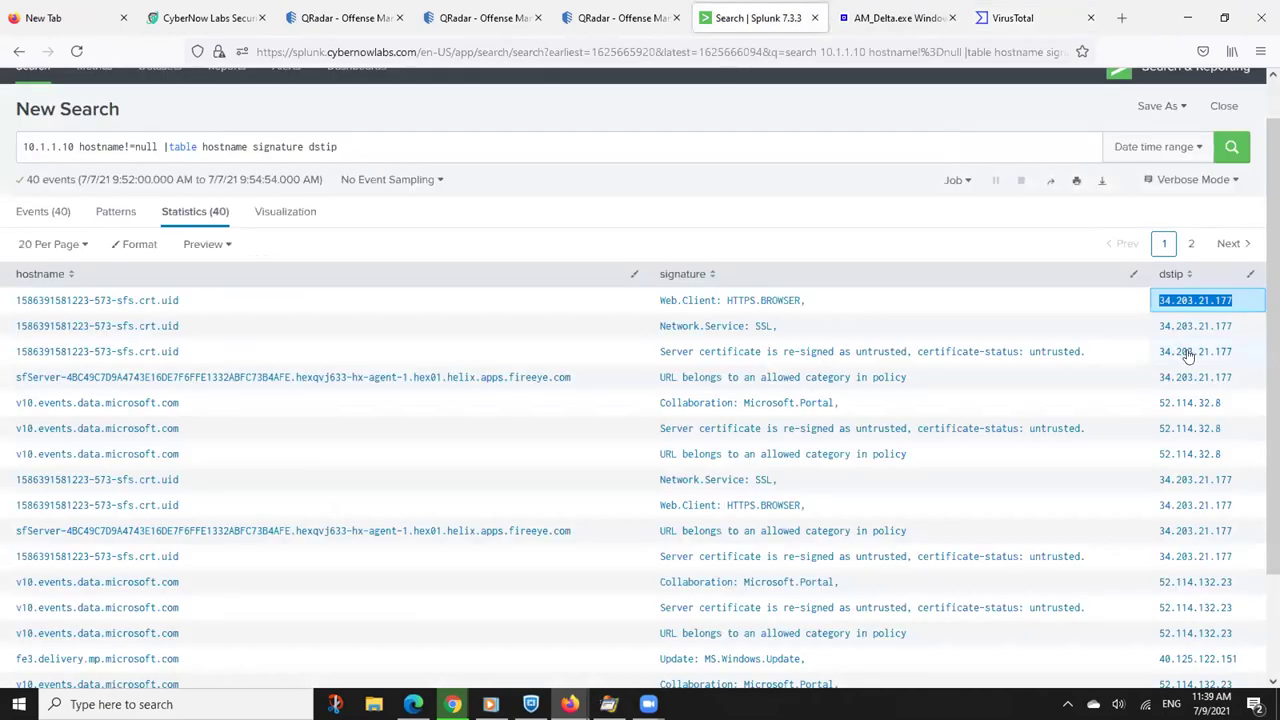
left_click_drag(1157, 404, 1220, 404)
key("ctrl+c")
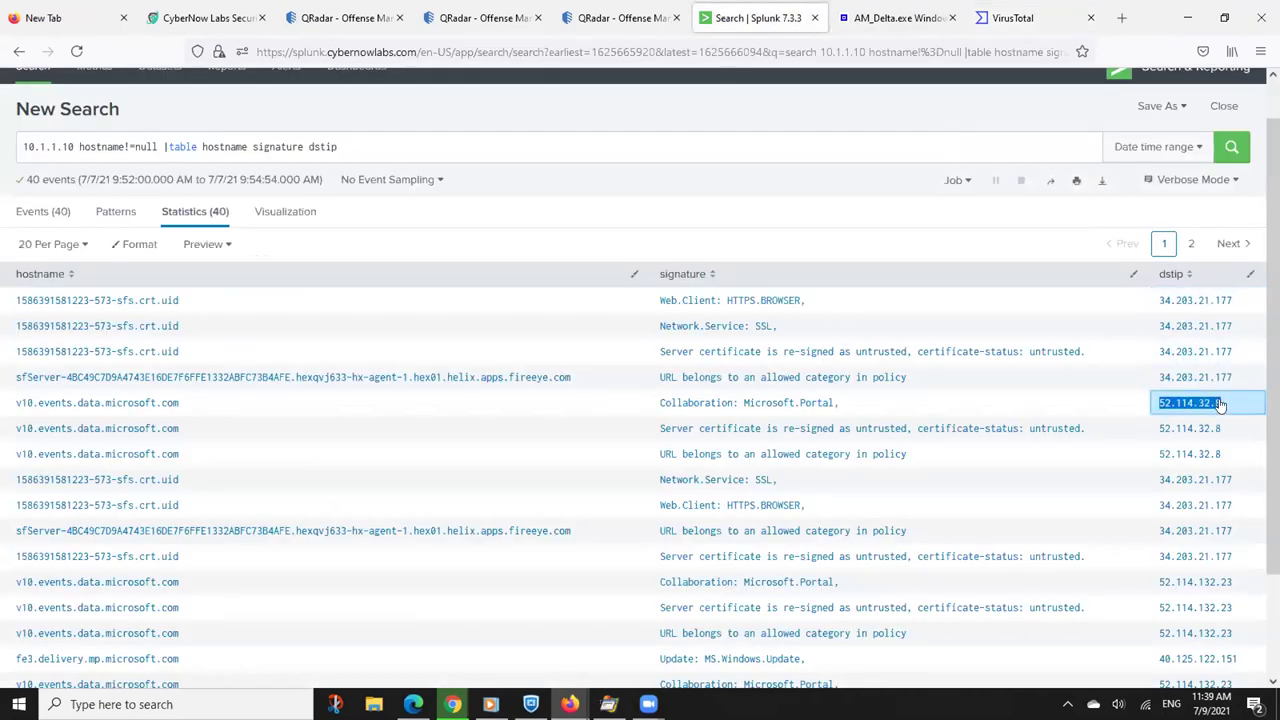
left_click(1022, 18)
key("ctrl+a")
key("ctrl+v")
key("Return")
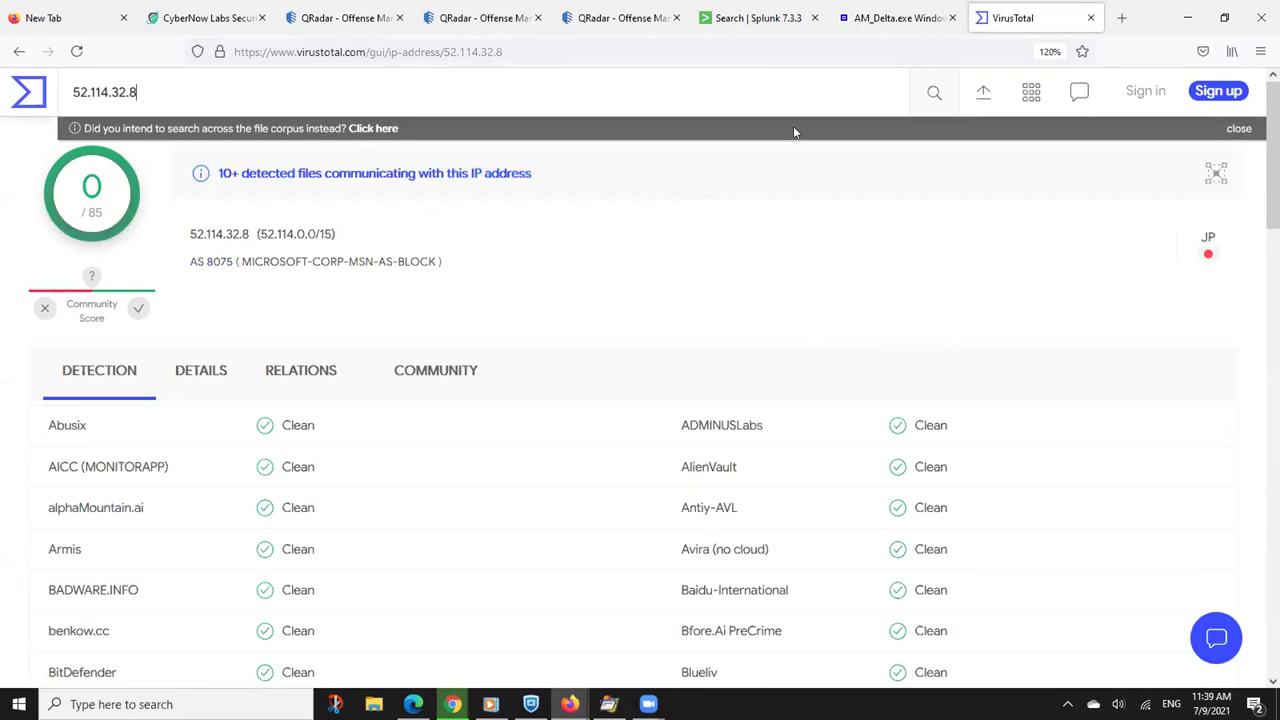
Copy the destination IP 52.114.132.23 from the Splunk results, look it up in VirusTotal and check its network owner
left_click(763, 30)
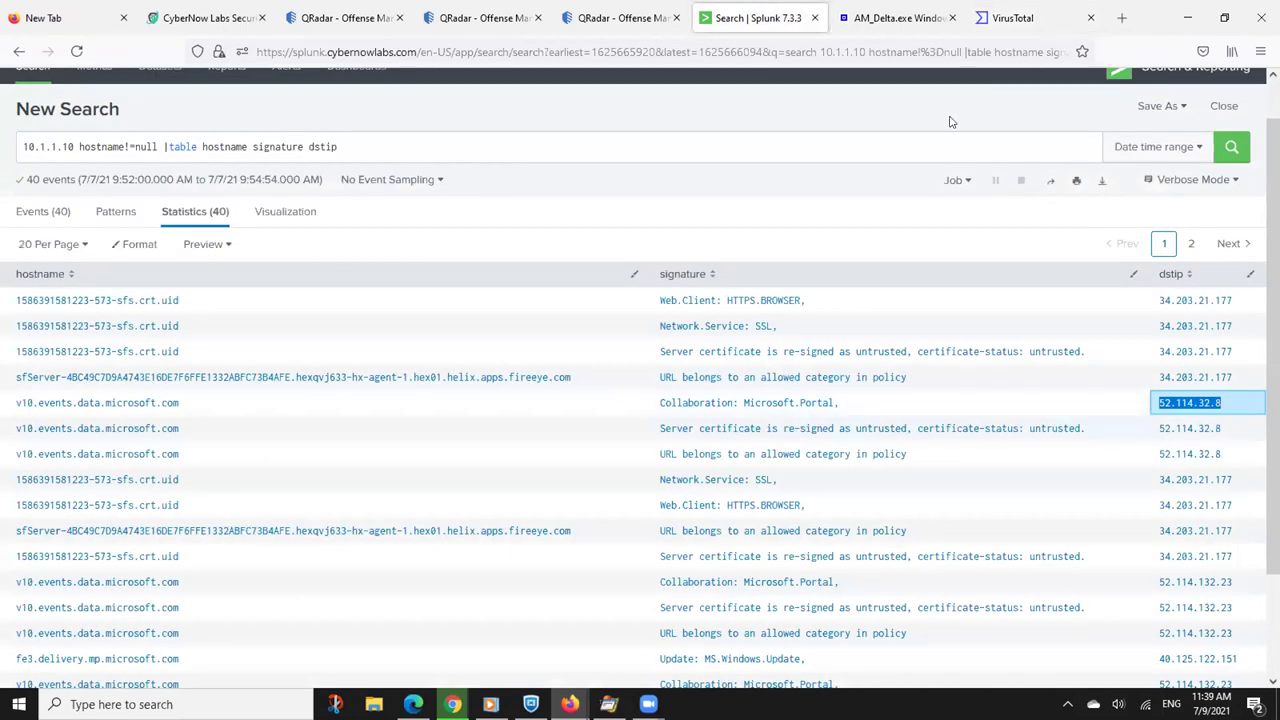
scroll(1160, 448, "down", 2)
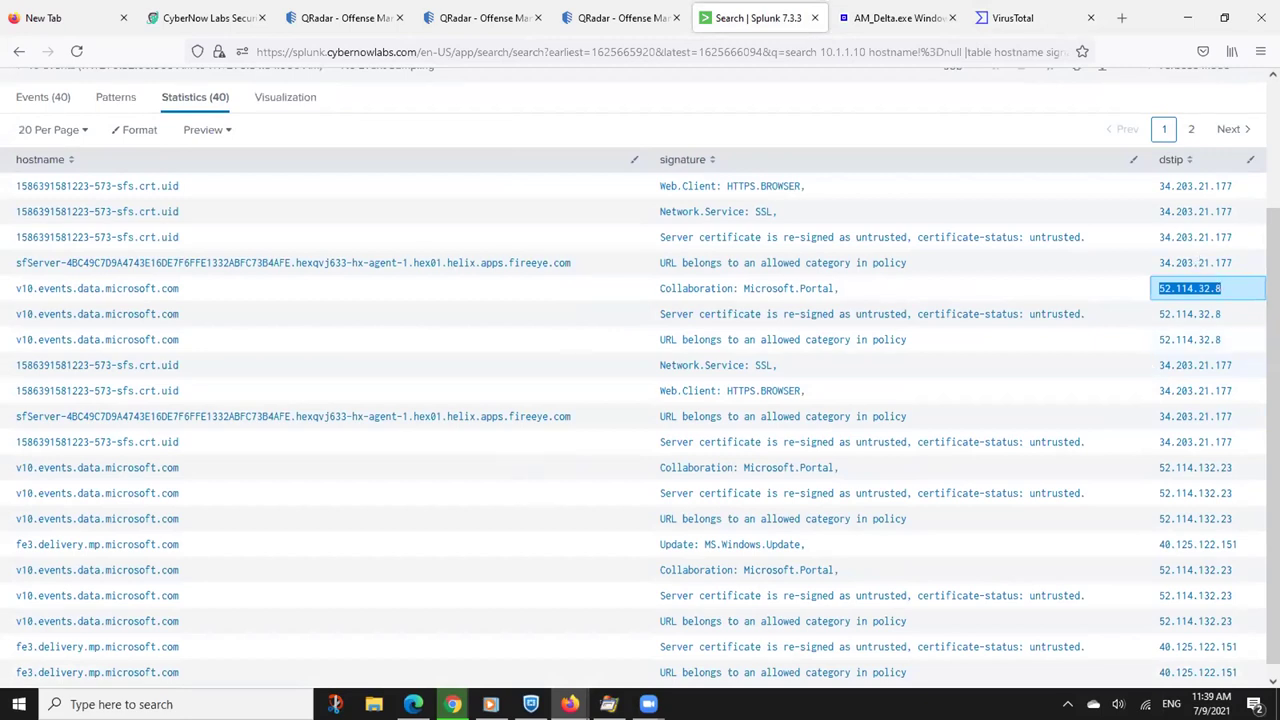
triple_click(1156, 469)
key("ctrl+c")
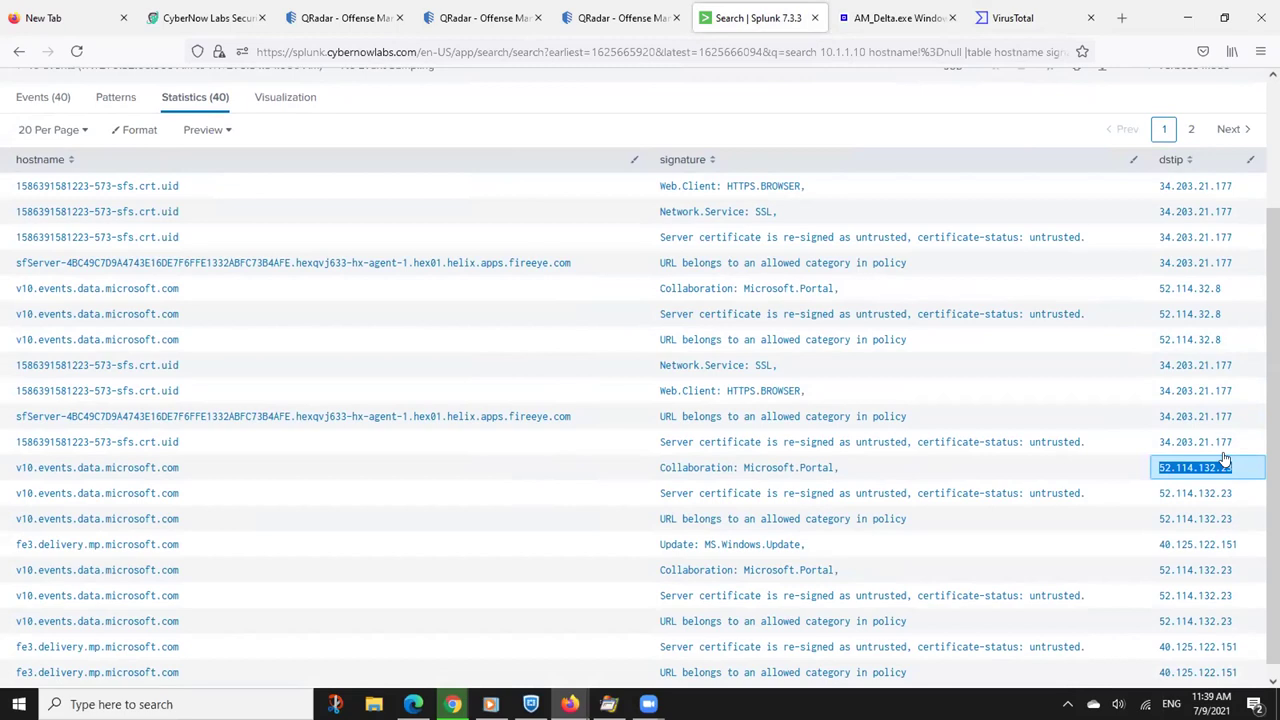
left_click(1020, 17)
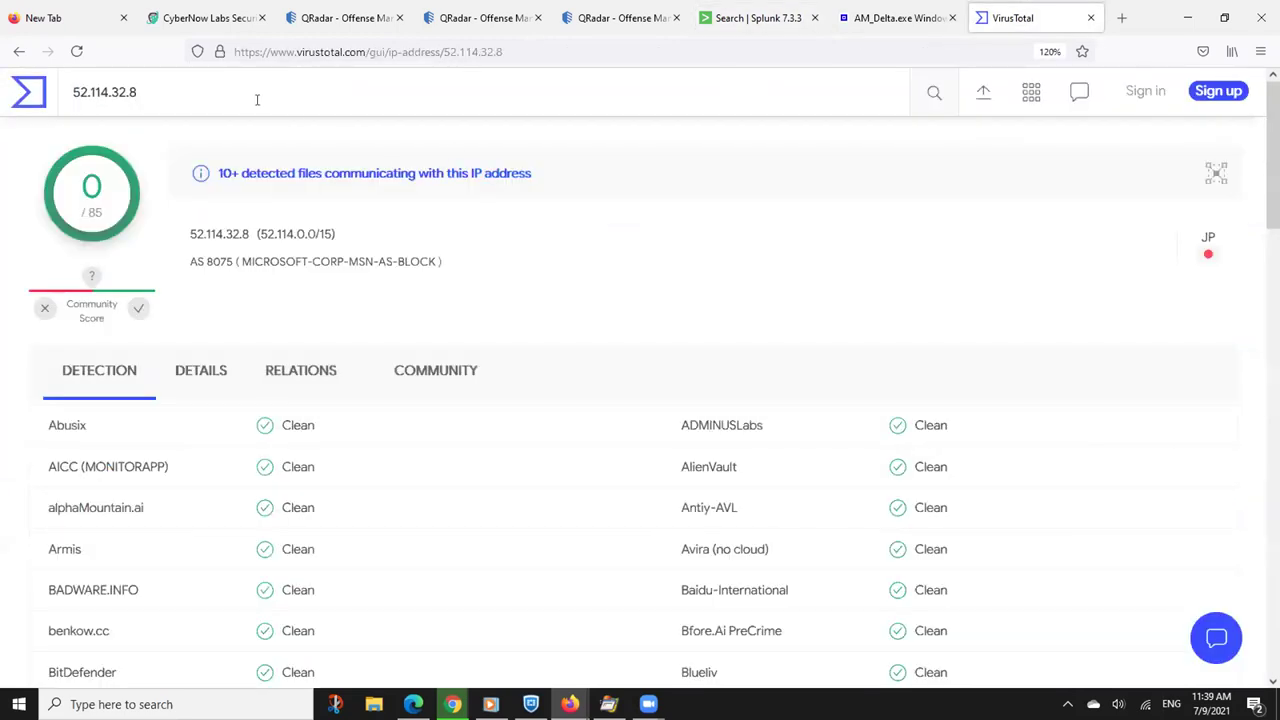
left_click_drag(257, 100, 12, 92)
key("ctrl+v")
key("Return")
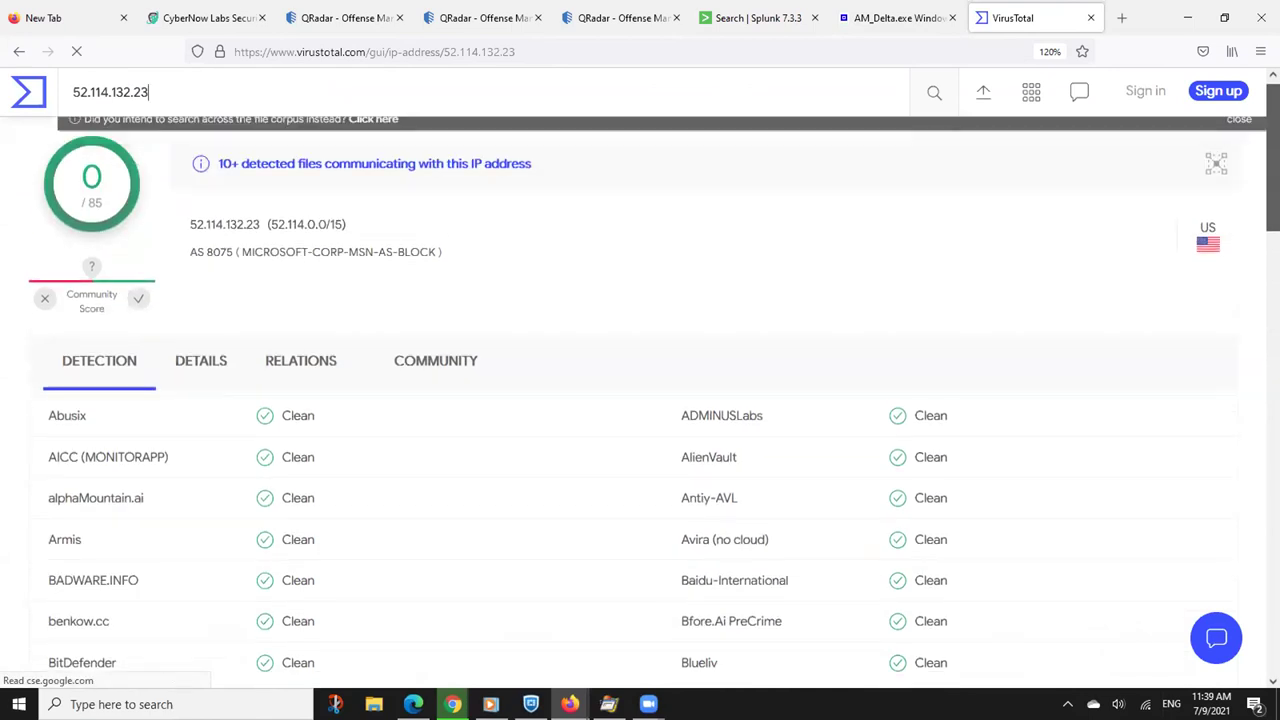
left_click_drag(476, 261, 186, 261)
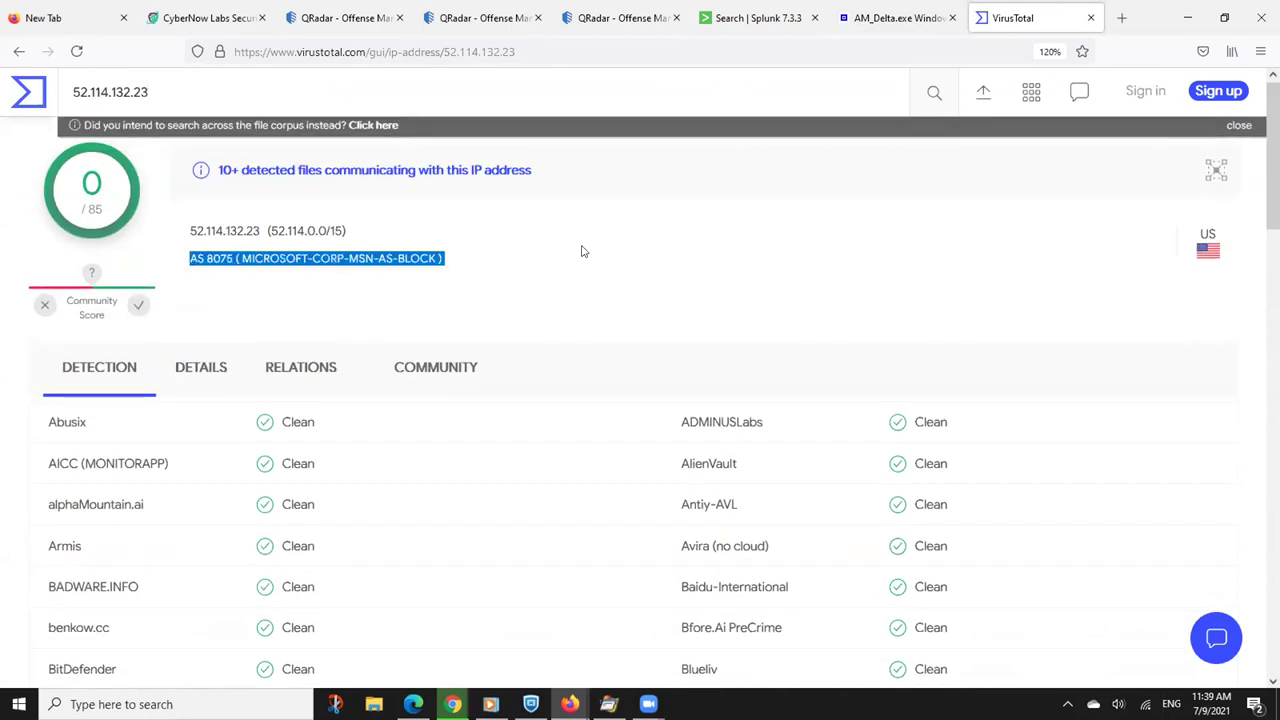
Return to the Splunk search, replace everything after 10.1.1.10 with MD5=* and run the query
left_click(757, 17)
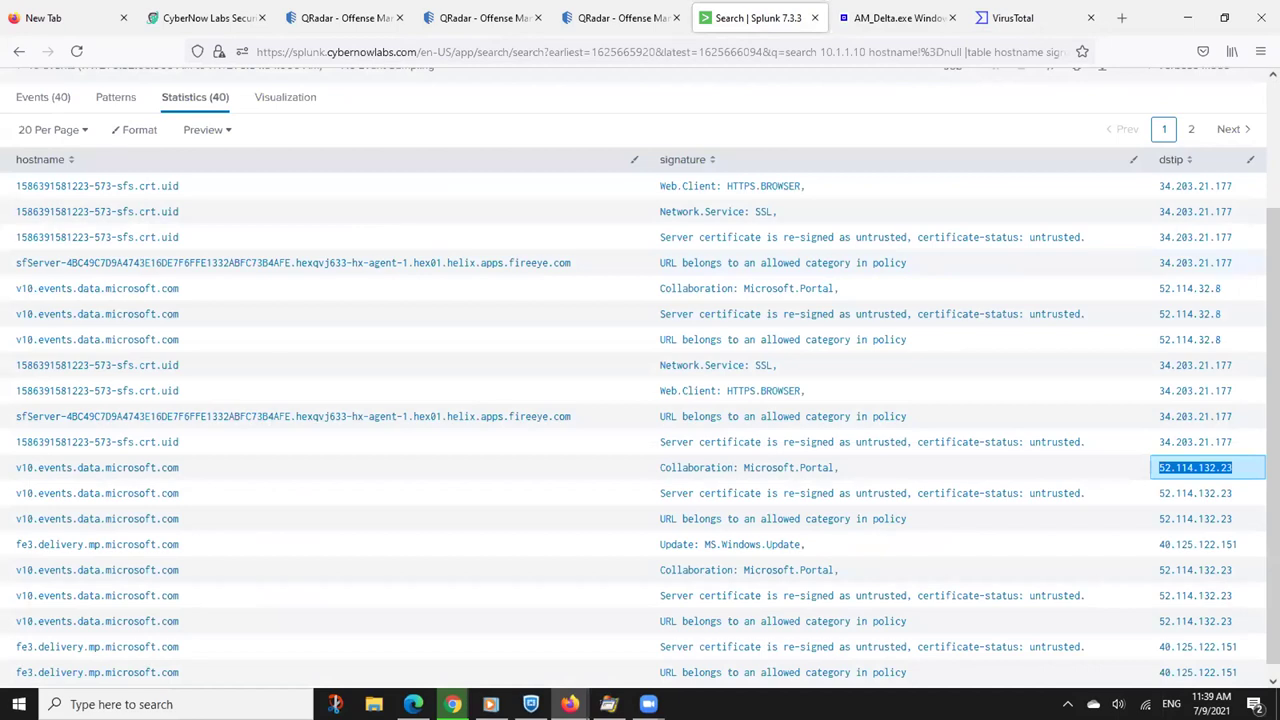
scroll(640, 400, "up", 2)
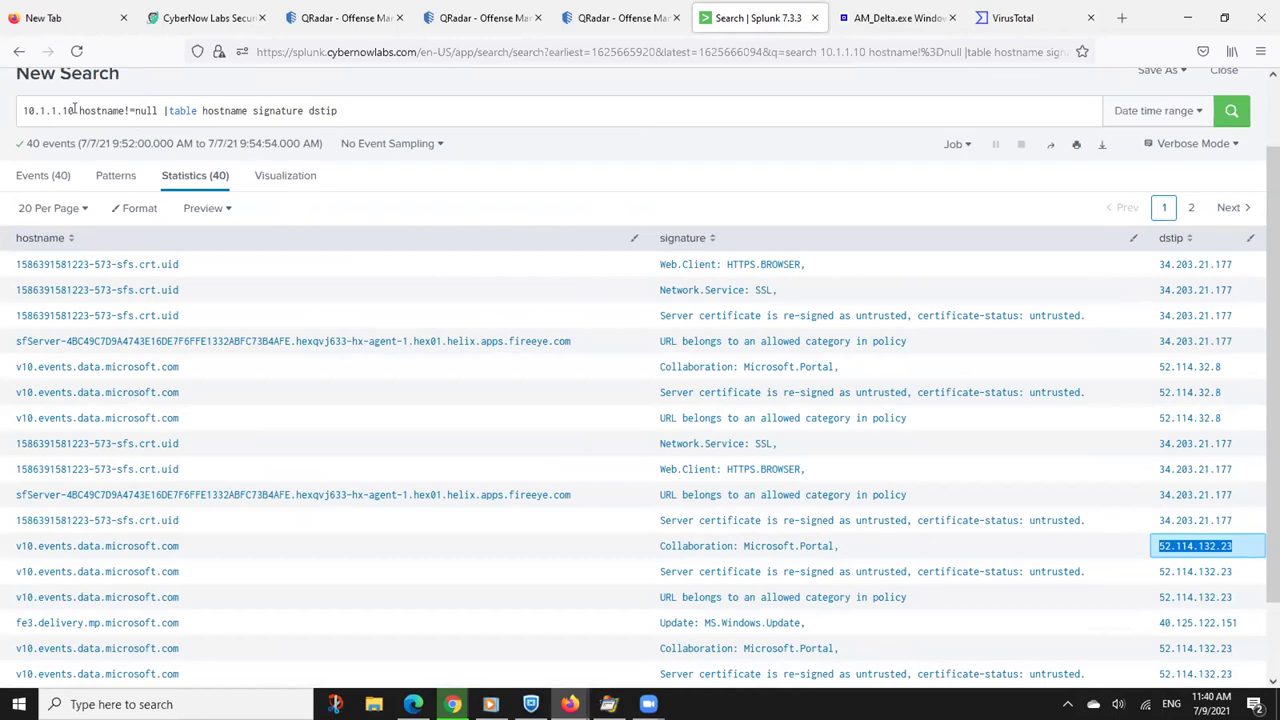
left_click_drag(76, 107, 489, 138)
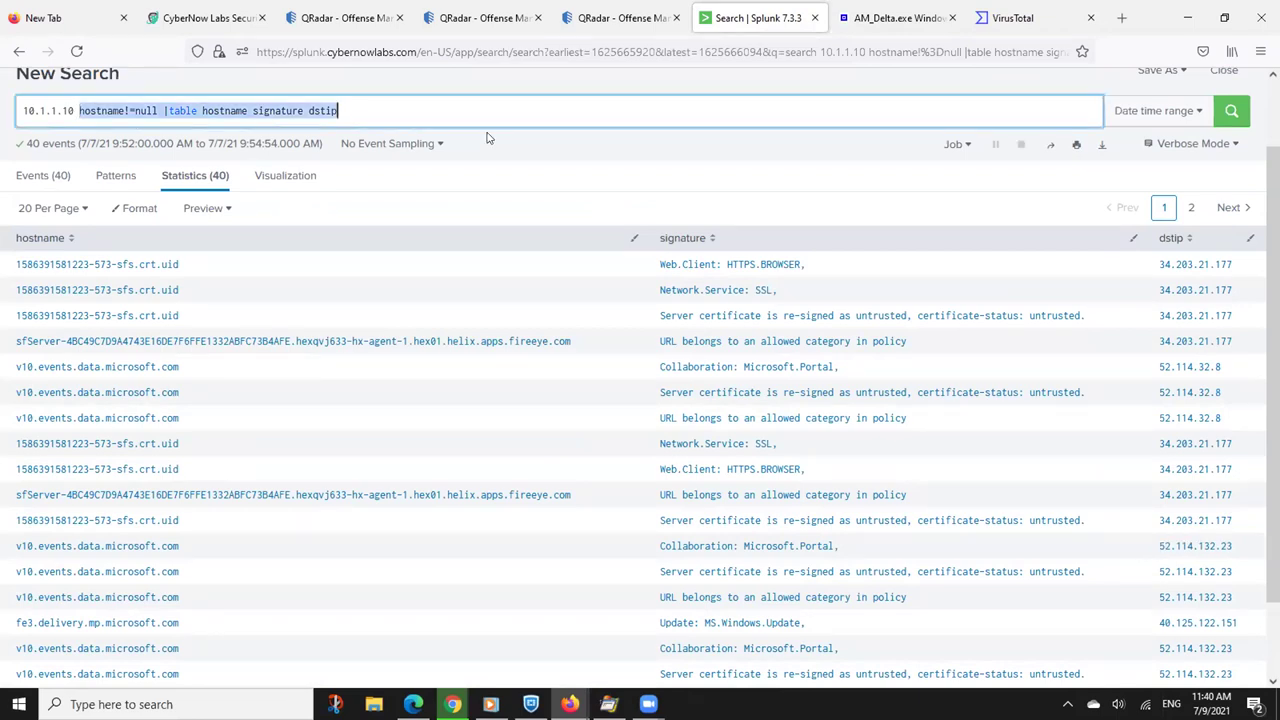
key("BackSpace")
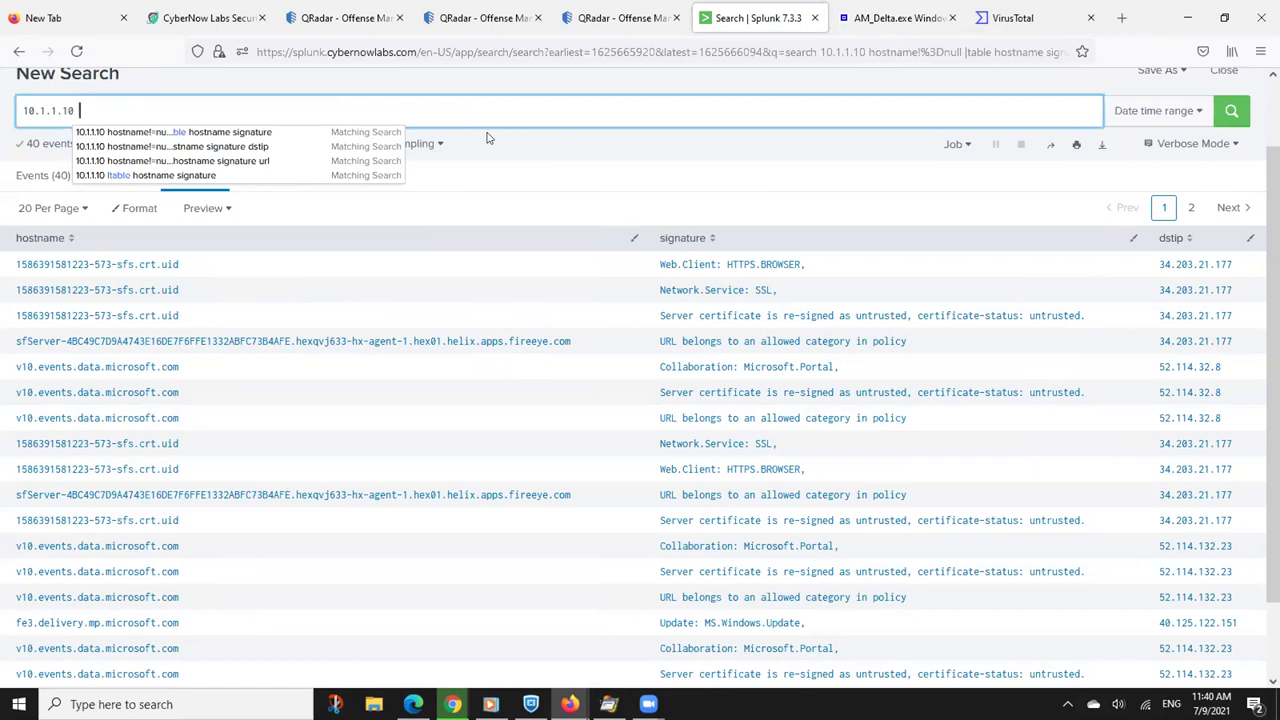
type("MD5=*")
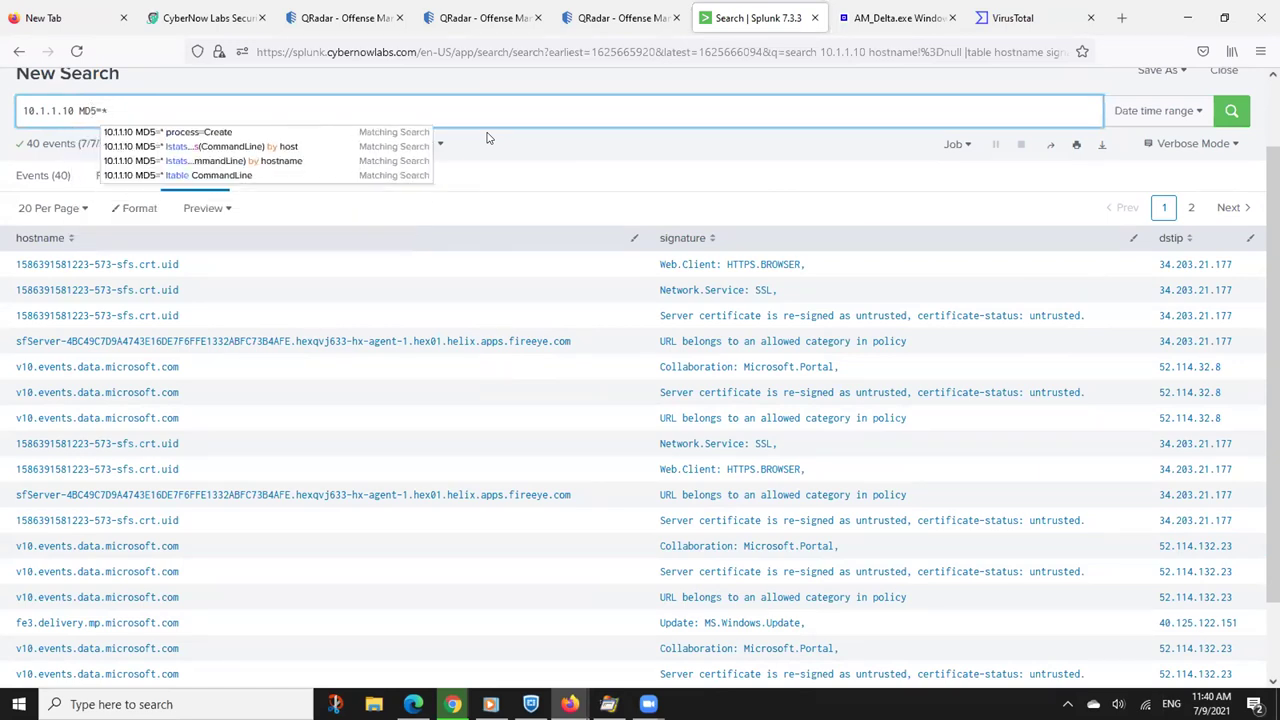
key("Return")
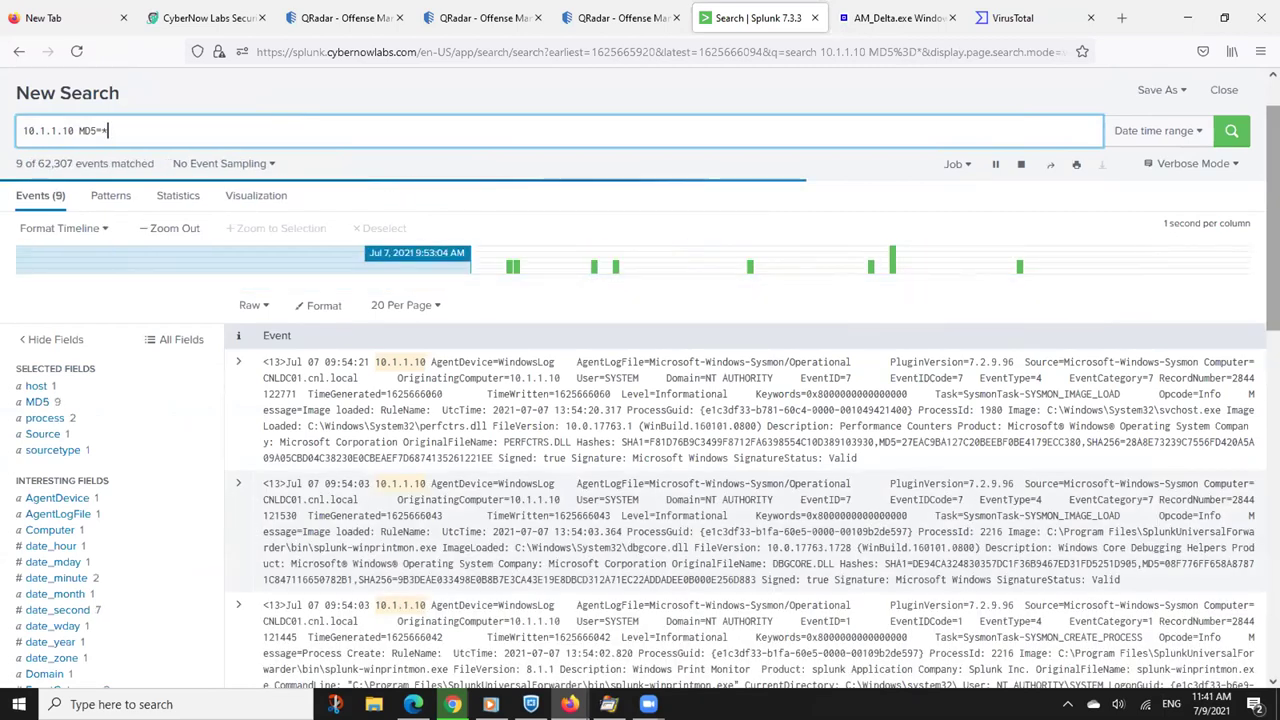
Examine the Sysmon events with MD5 hashes for 10.1.1.10, including the AM_Delta_Patch process creation and the MpCmdRun.exe image path
scroll(640, 377, "down", 1)
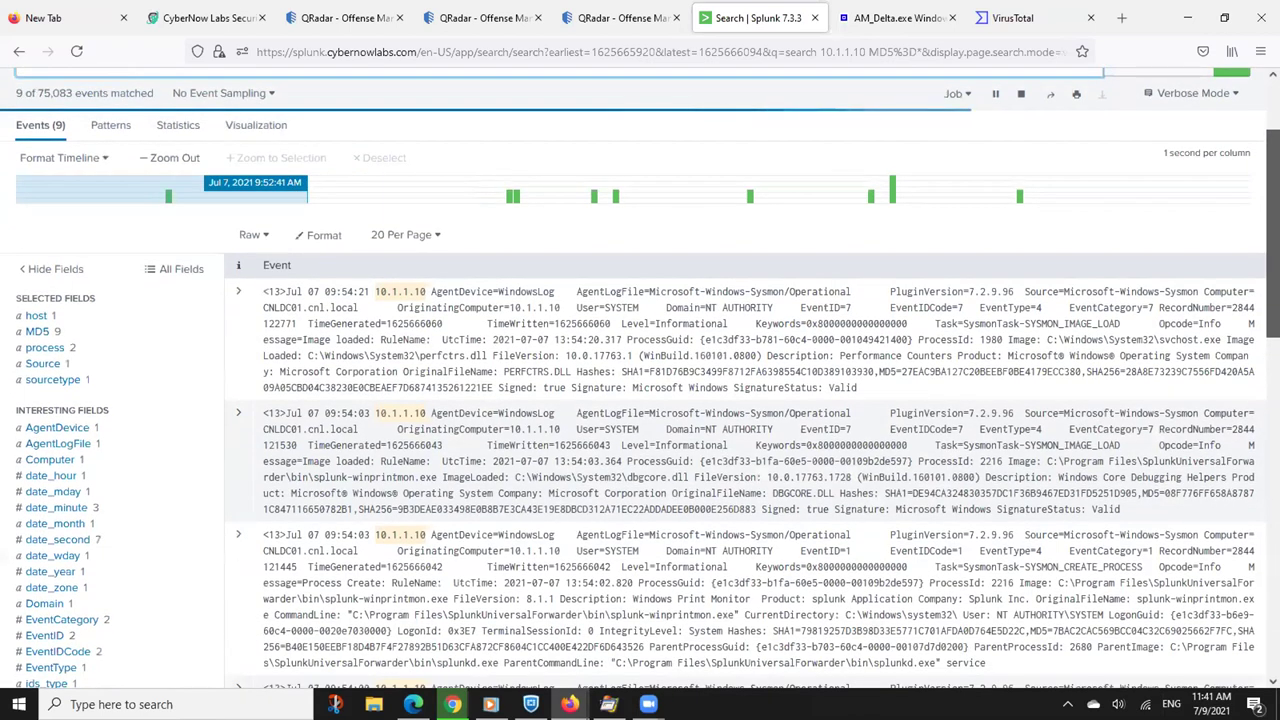
scroll(640, 377, "down", 1)
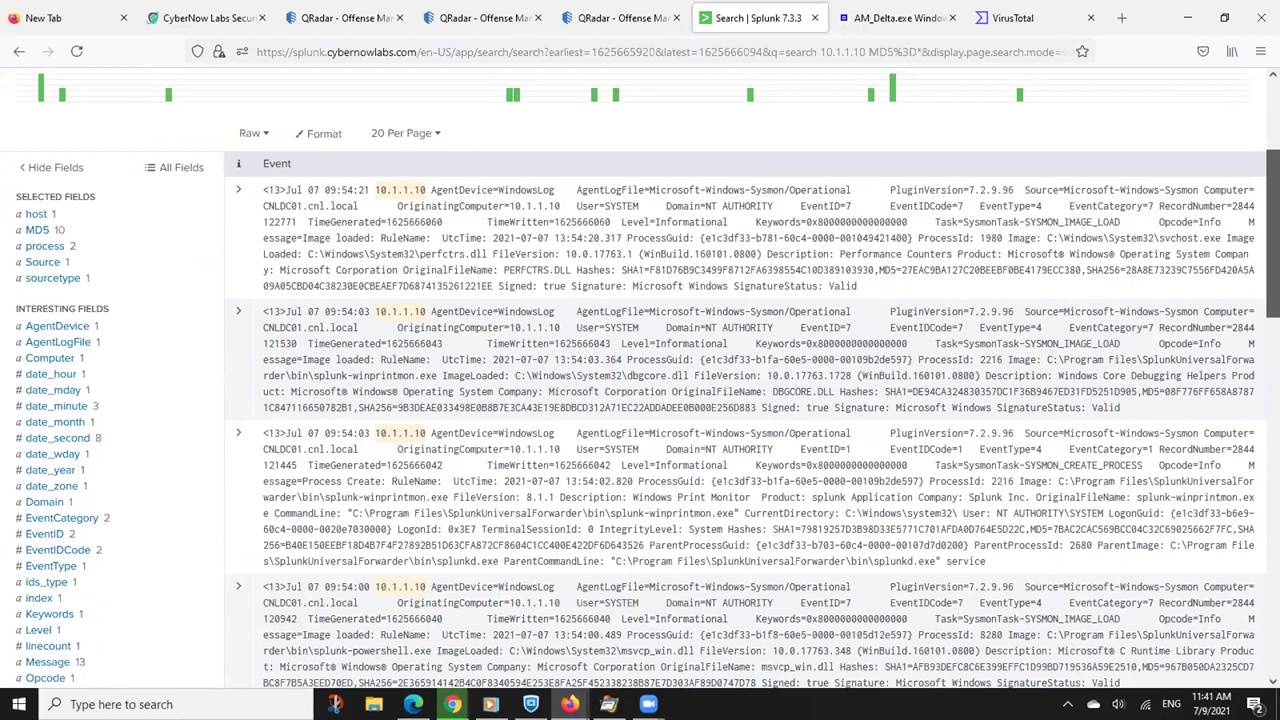
scroll(640, 377, "down", 2)
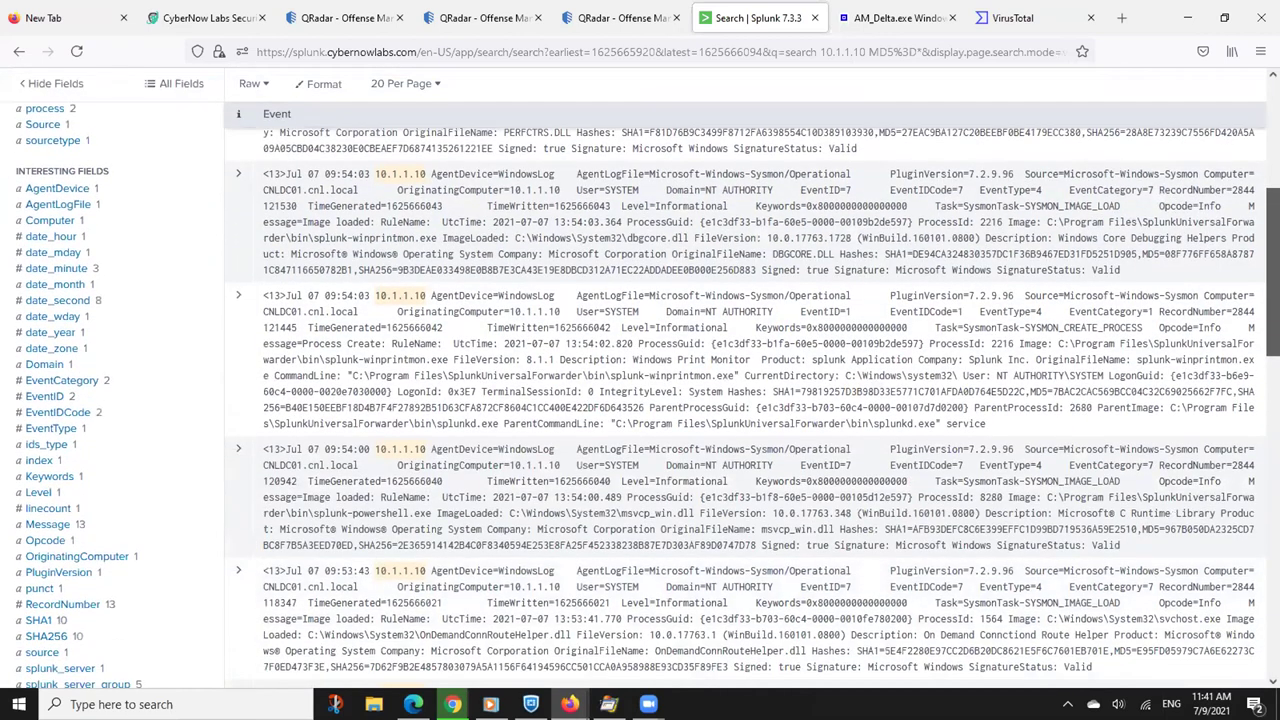
scroll(640, 400, "down", 1)
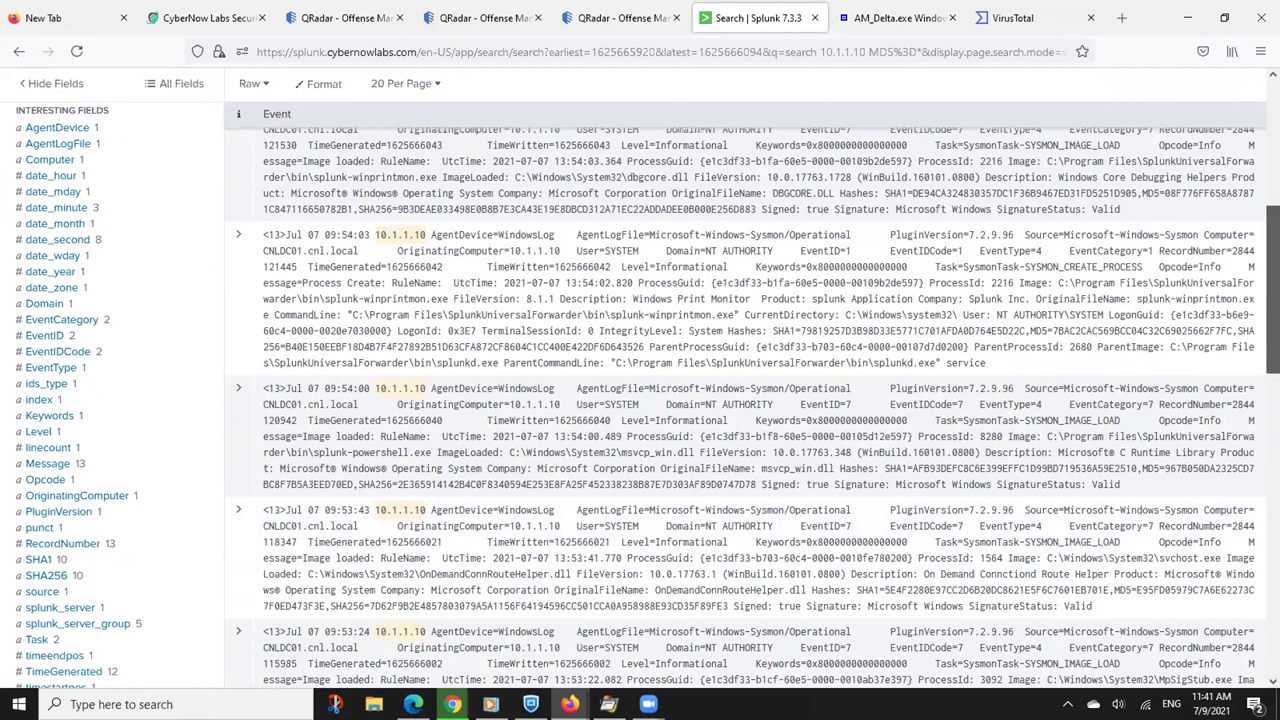
scroll(648, 395, "down", 1)
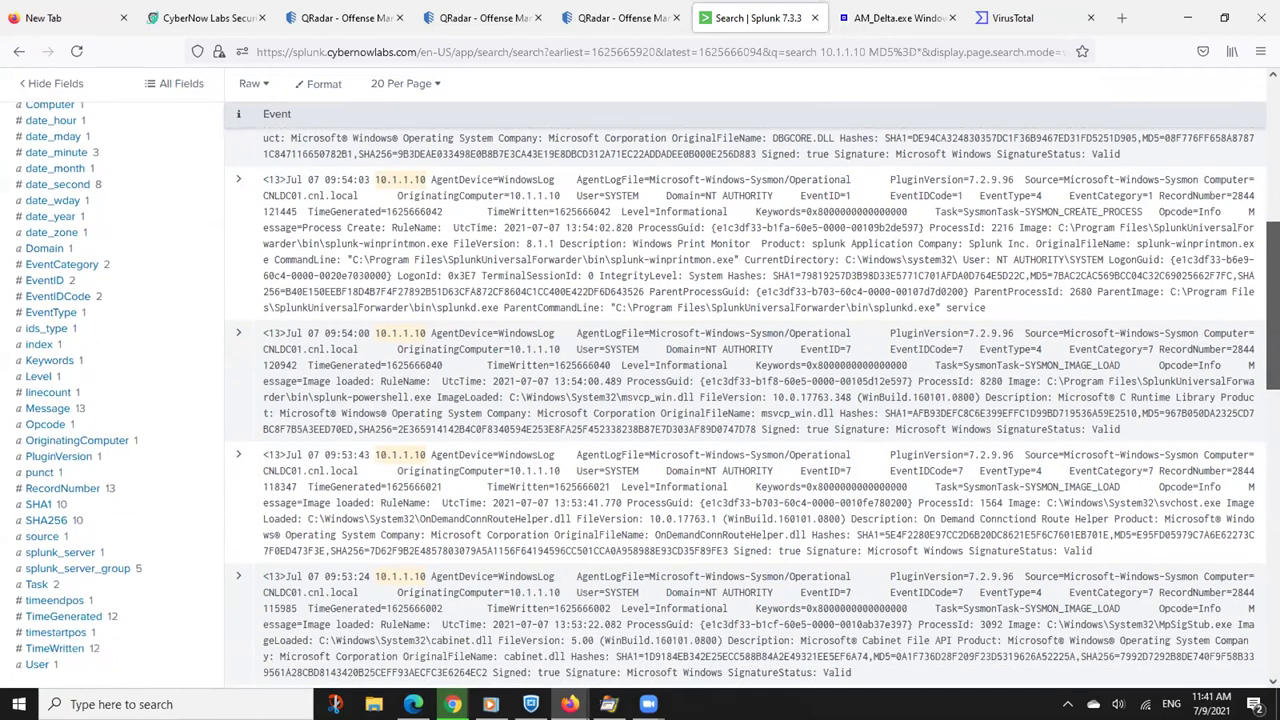
scroll(648, 395, "down", 2)
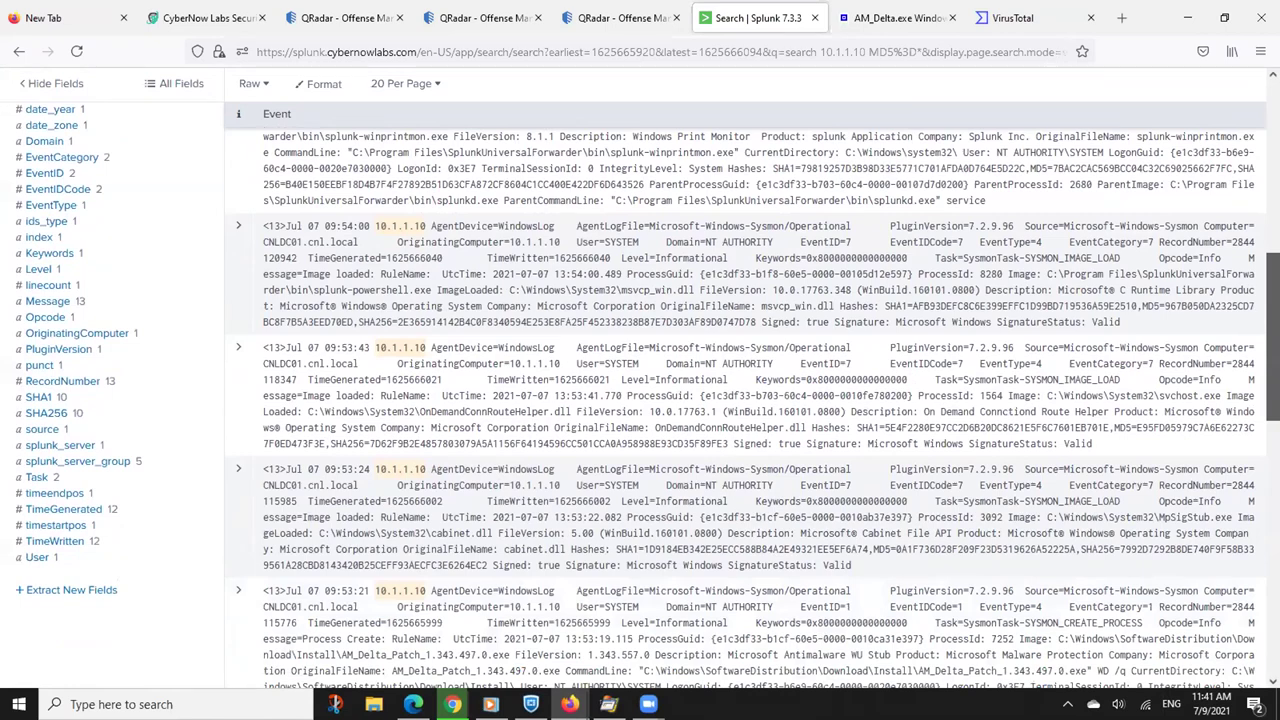
scroll(648, 395, "down", 1)
scroll(648, 395, "down", 3)
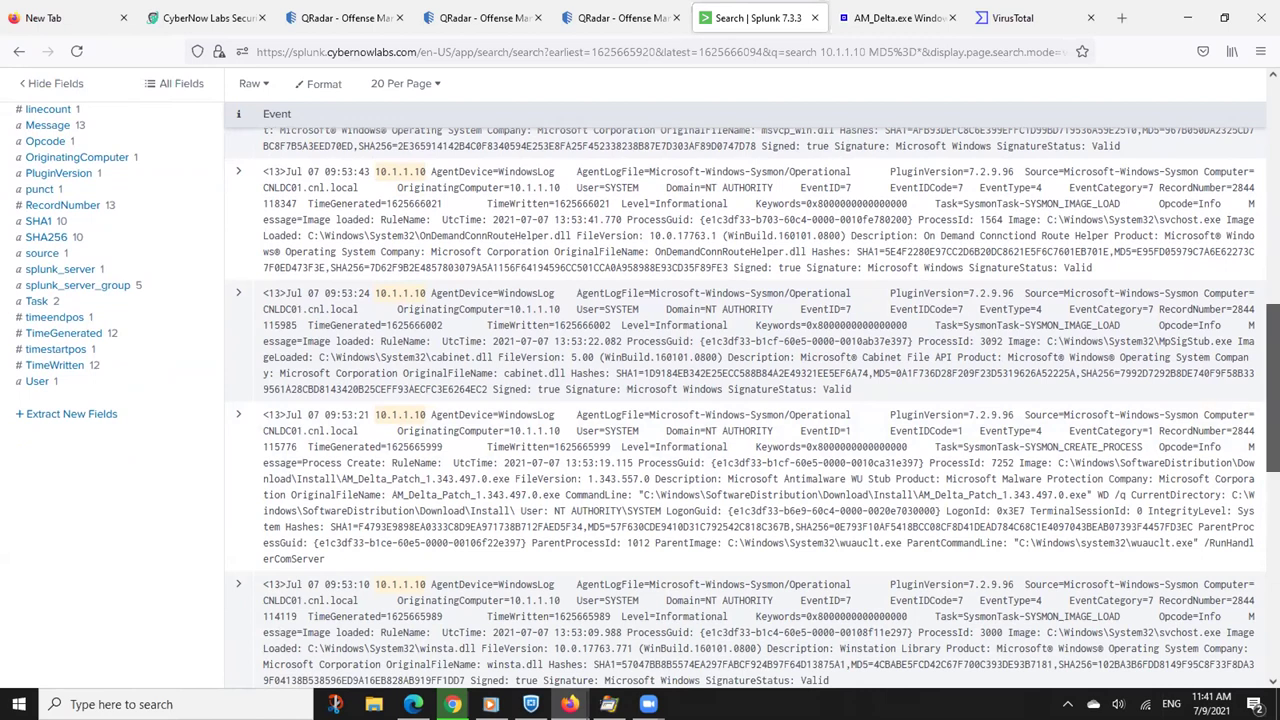
scroll(745, 400, "down", 3)
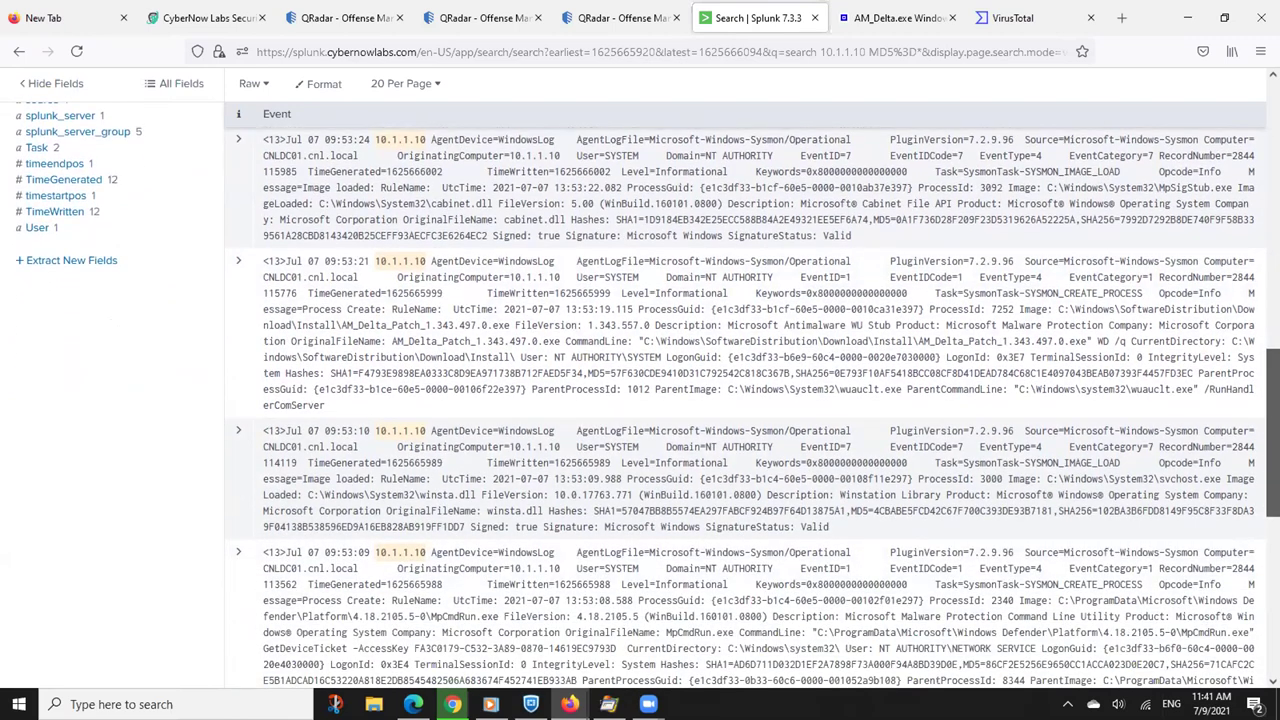
scroll(745, 400, "down", 2)
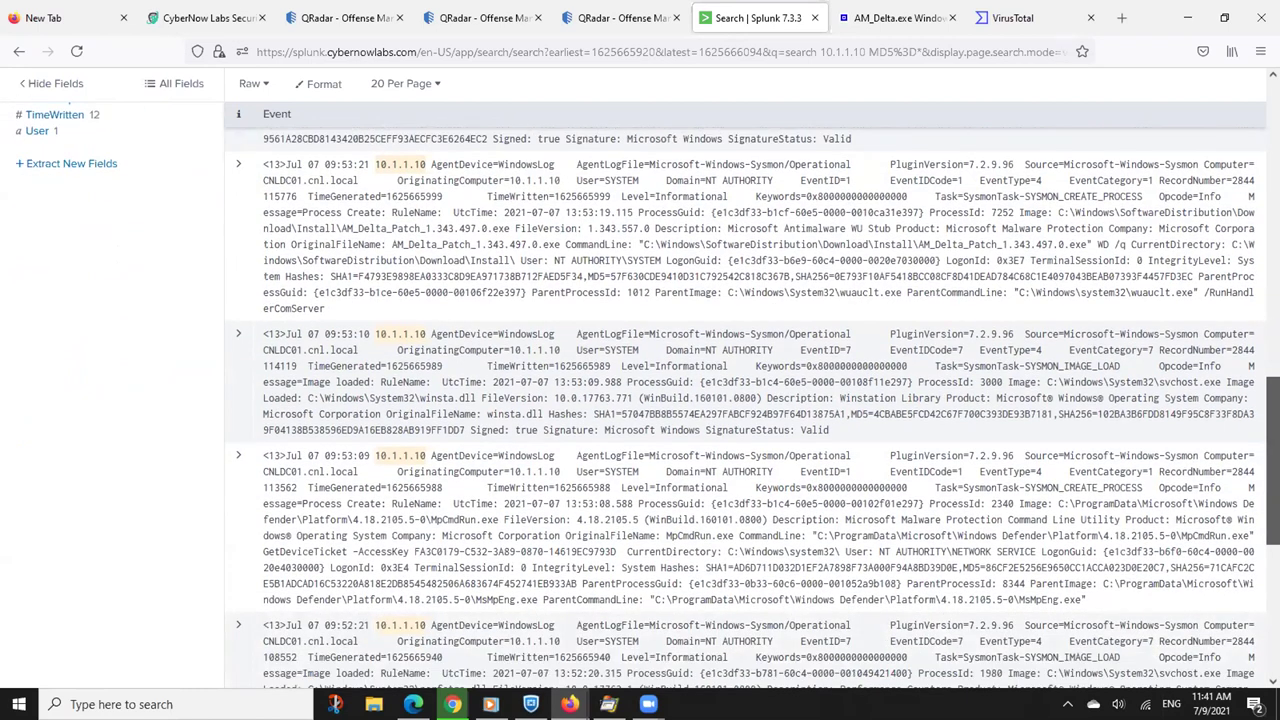
left_click_drag(815, 536, 572, 520)
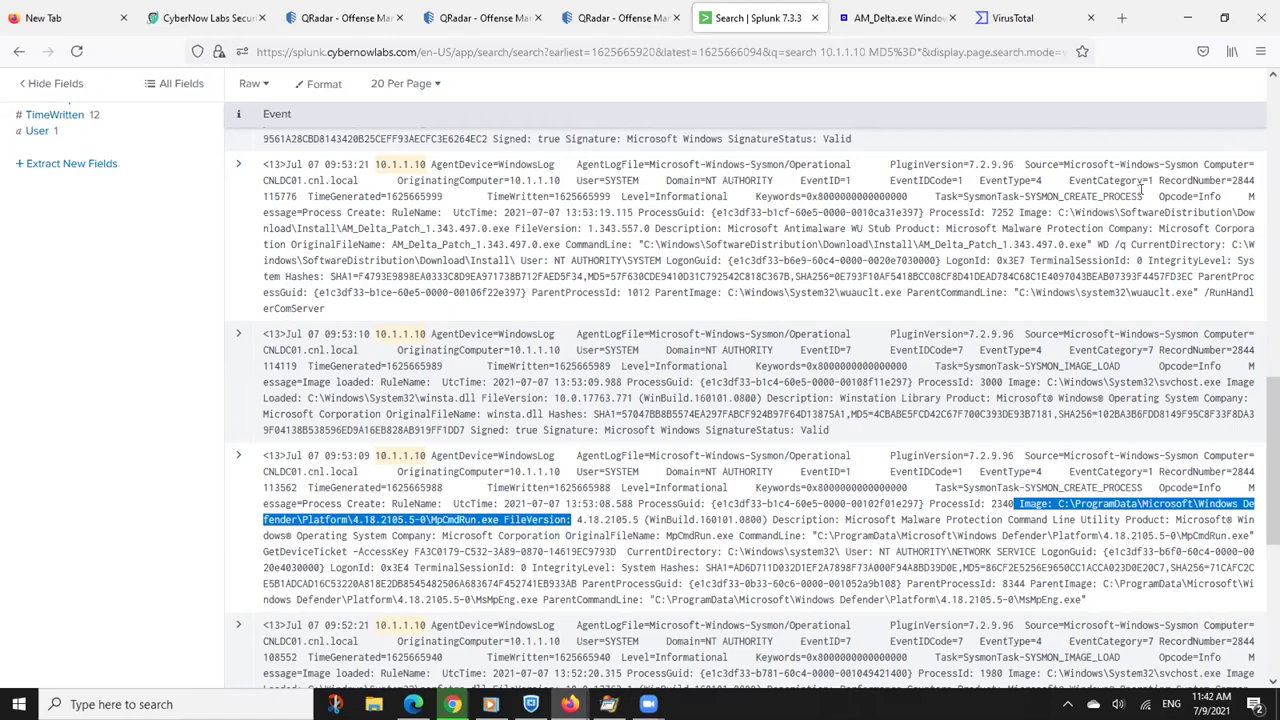
Replace MD5=* in the query with | stats count(hostname) values(hostname) by signature, run it and review the hostnames listed per signature
scroll(1249, 363, "up", 15)
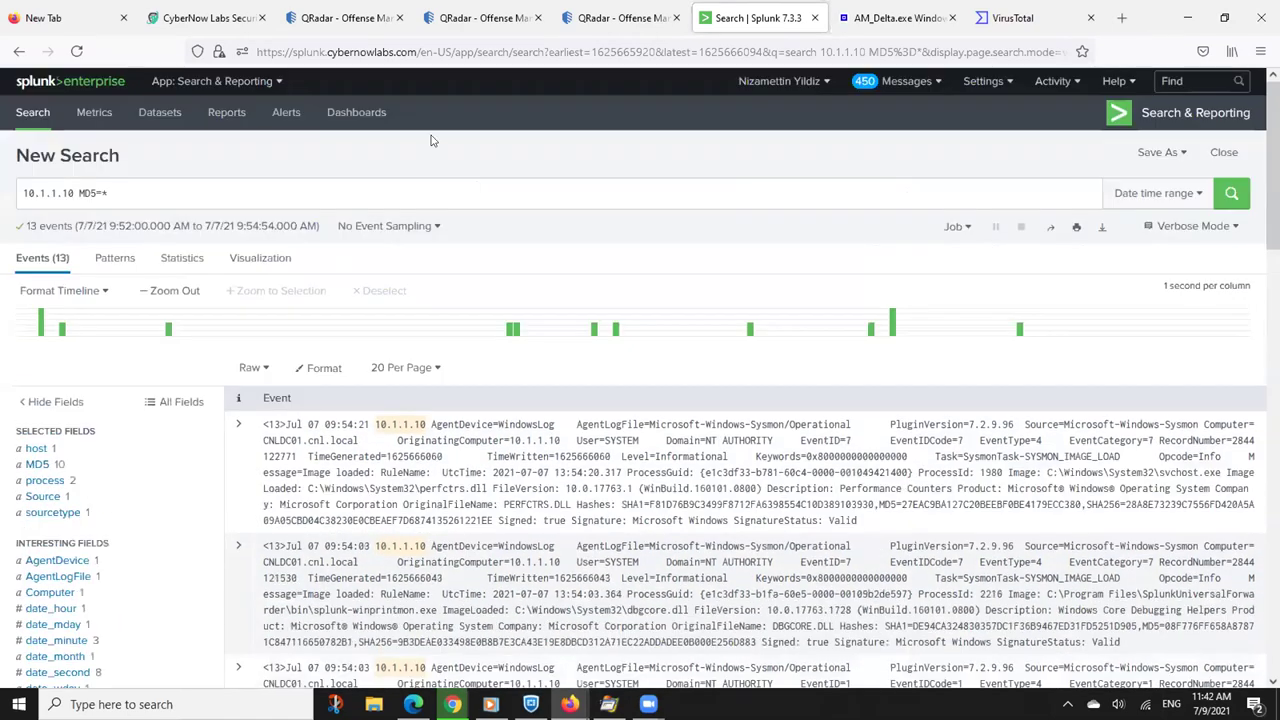
left_click_drag(78, 193, 149, 190)
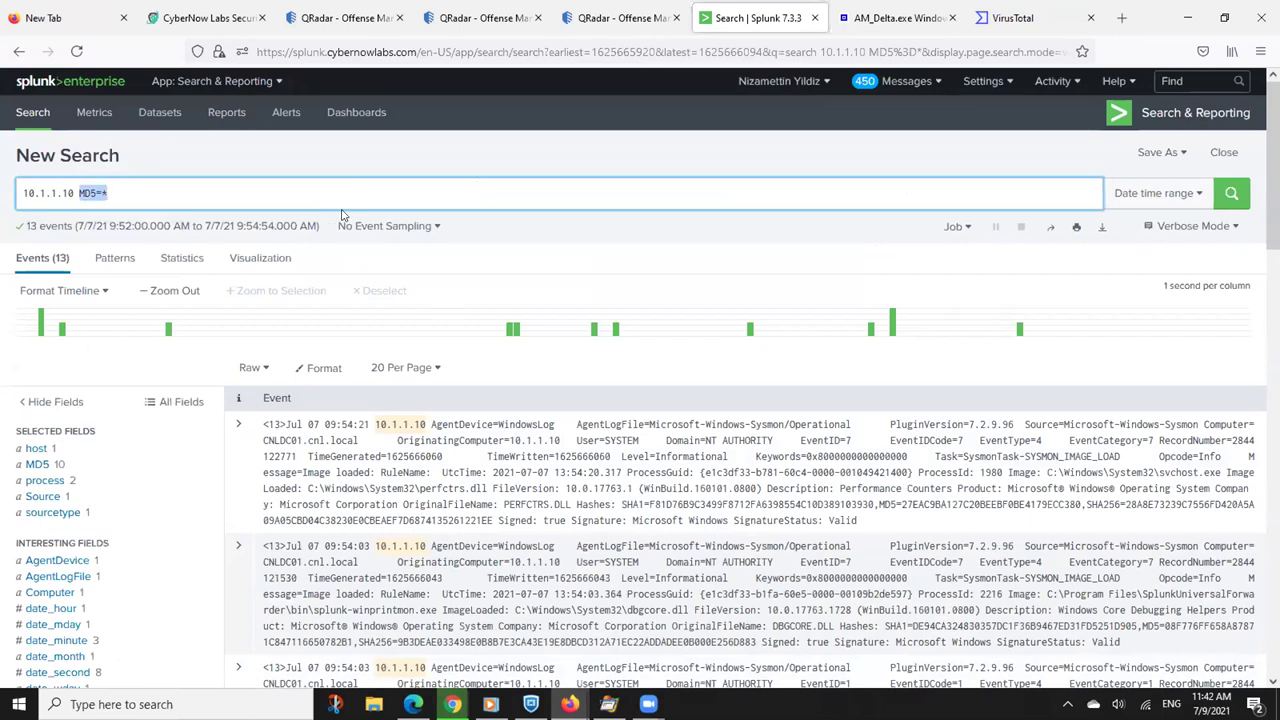
type("|")
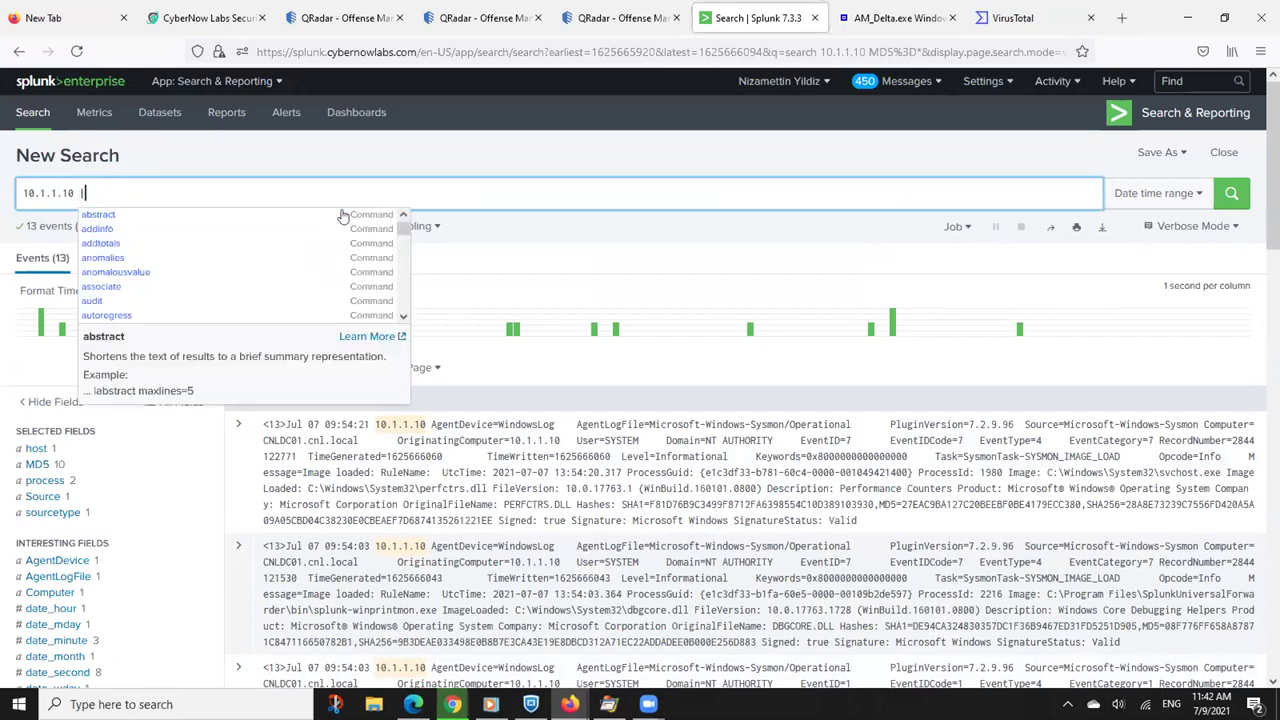
type(" stst")
key("BackSpace")
key("BackSpace")
type("ats ")
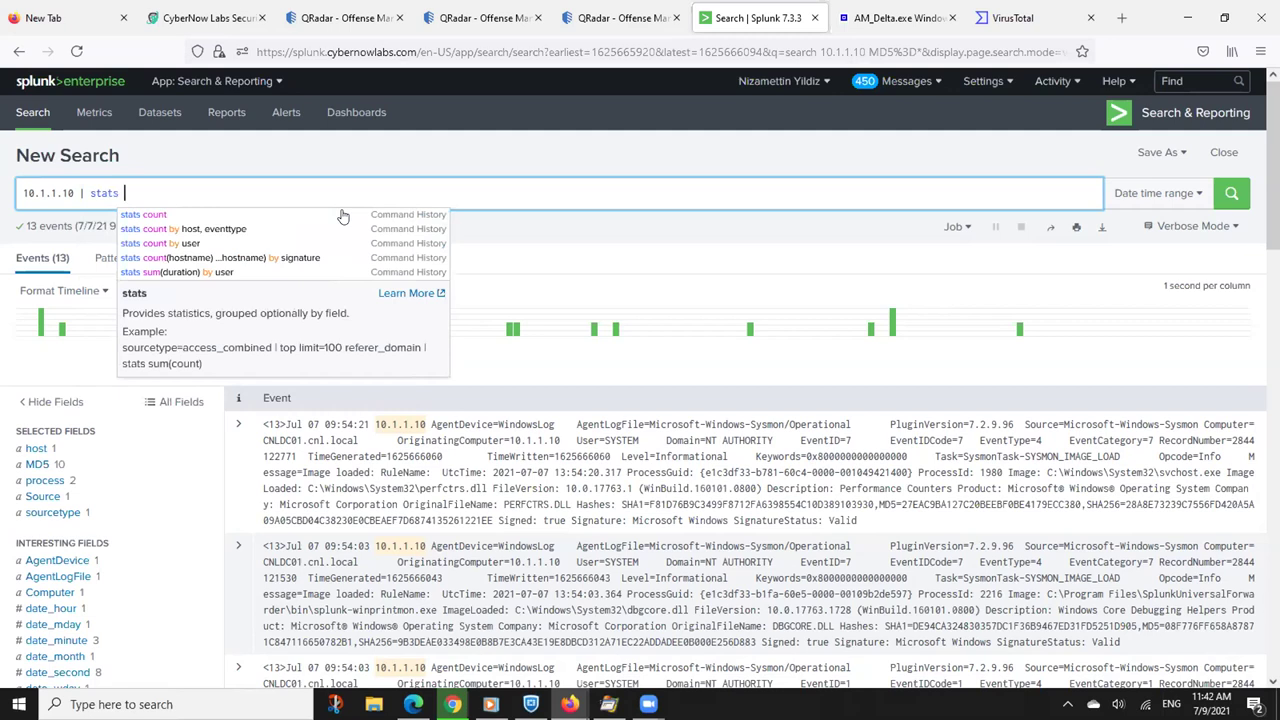
type("count")
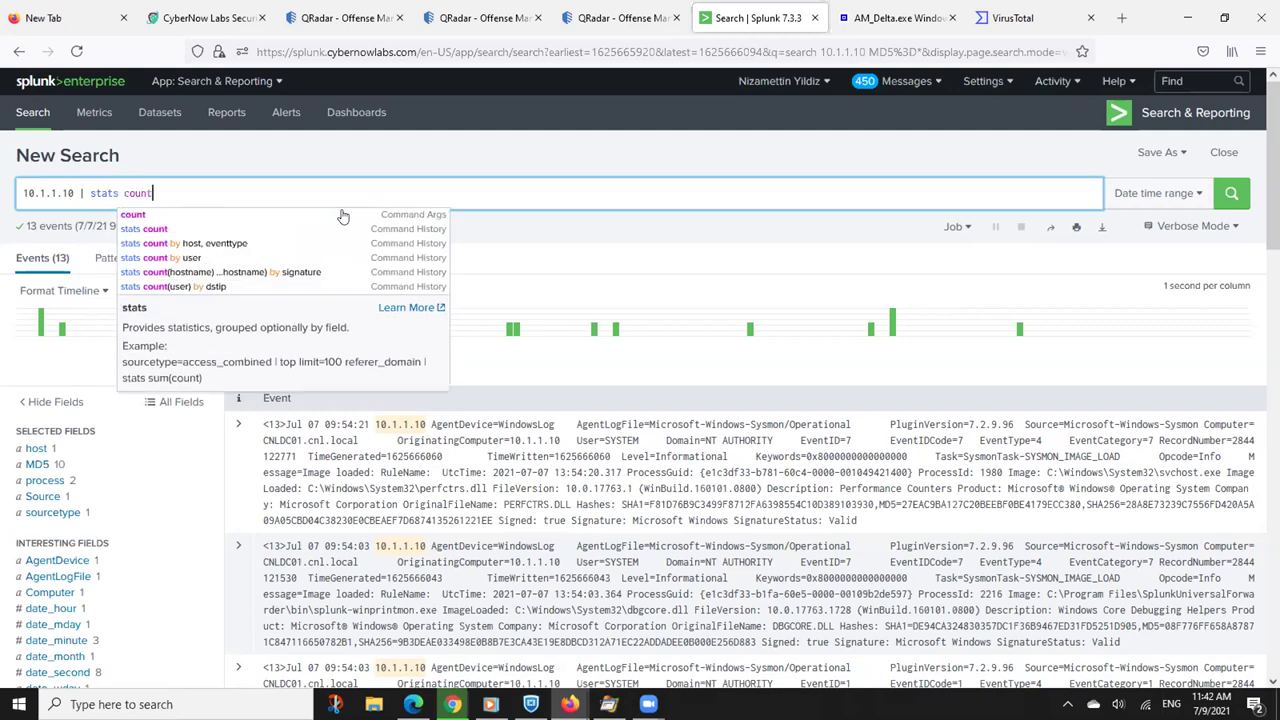
type("(")
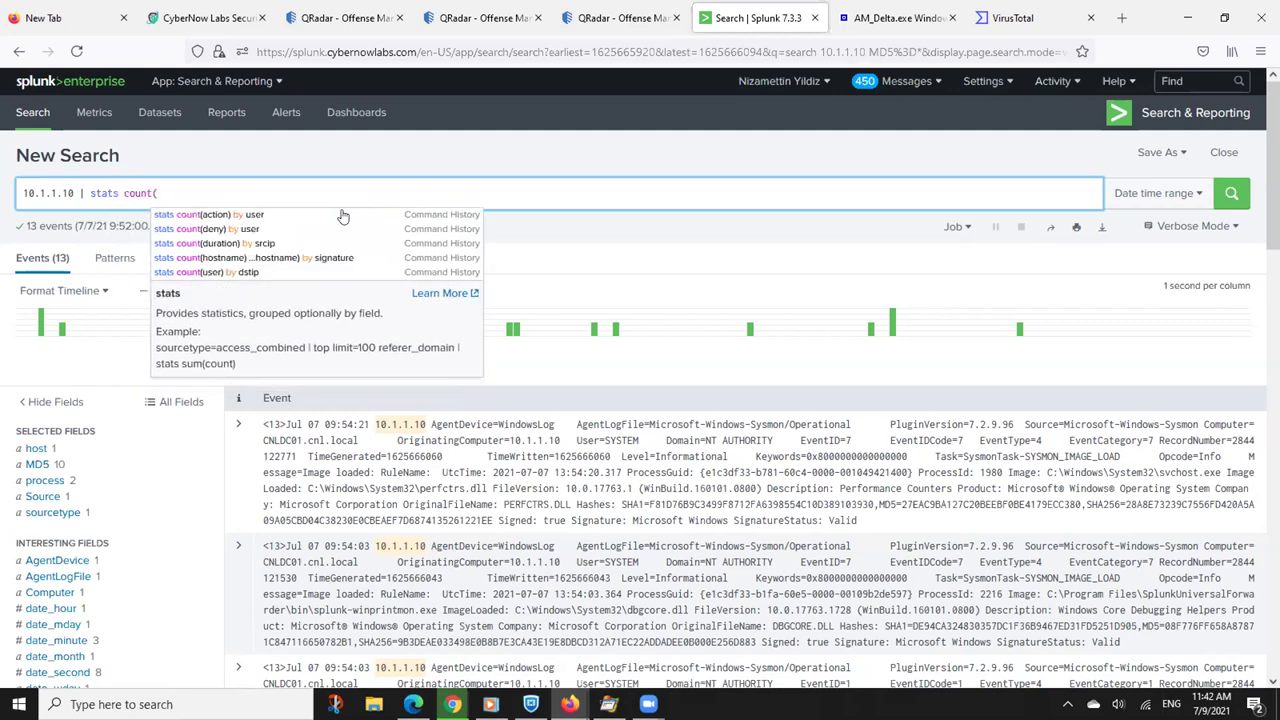
type("hostname)")
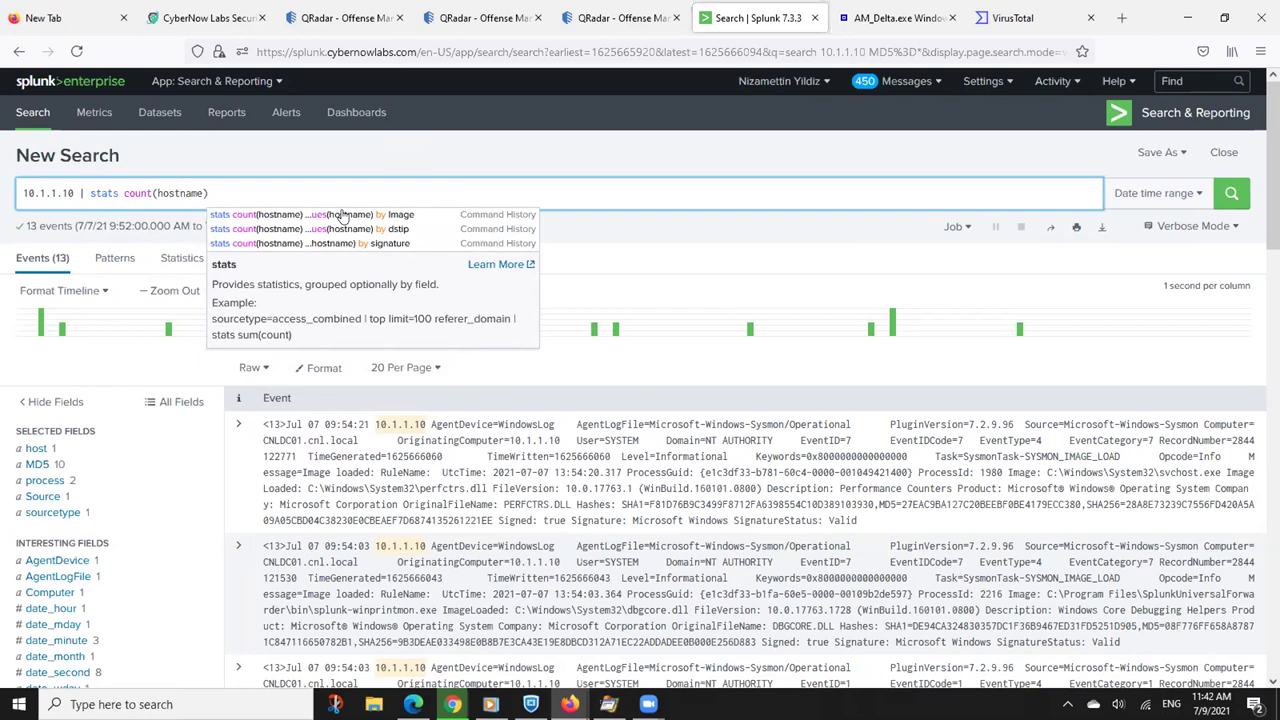
type("value")
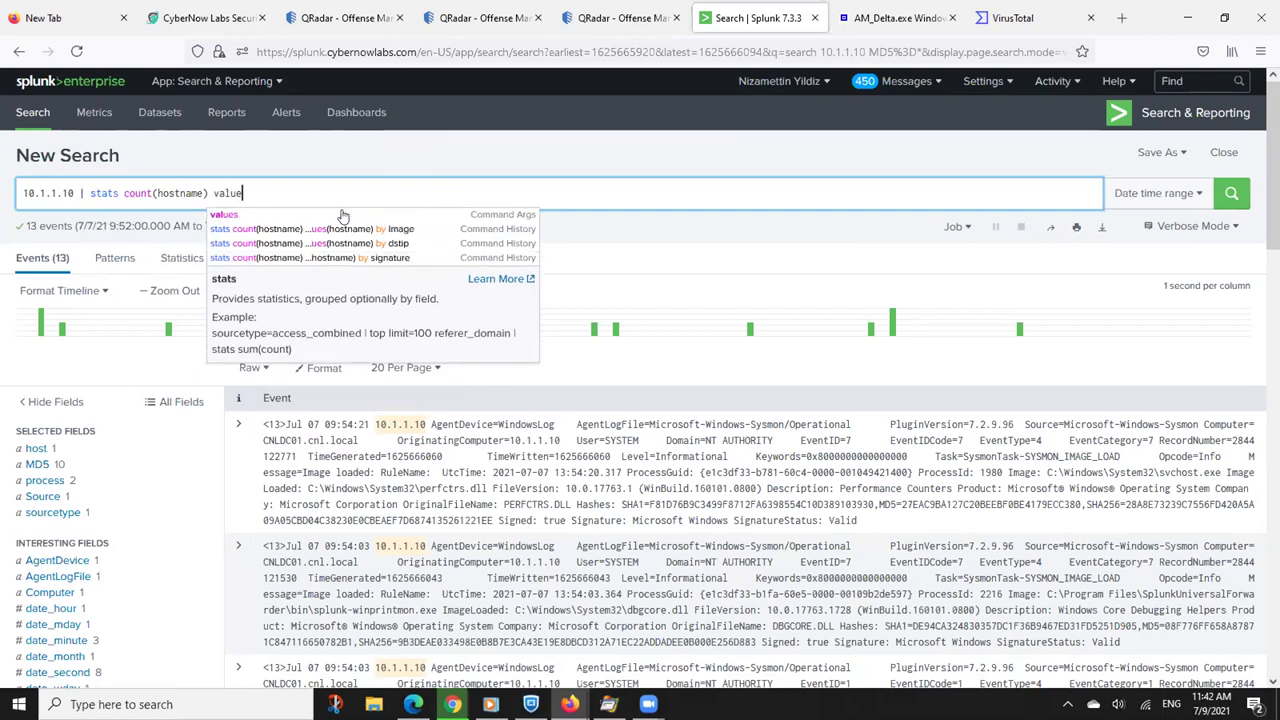
type("s(")
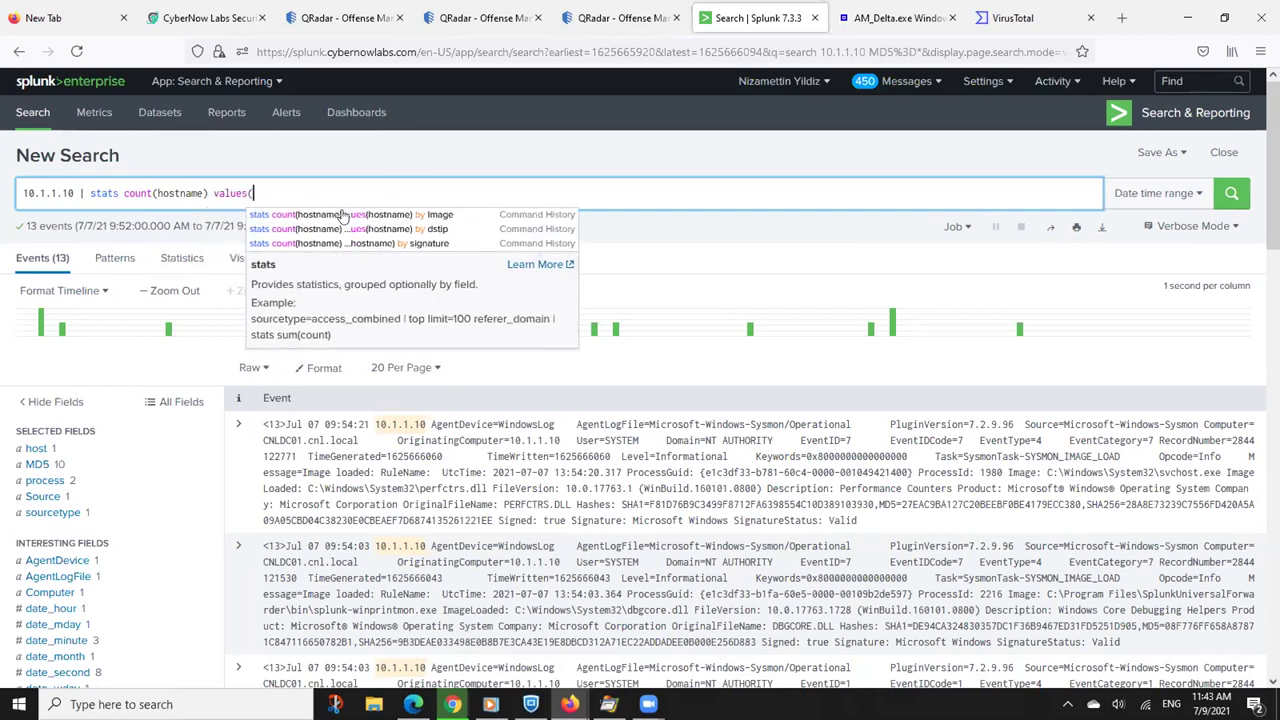
type("hostname) ")
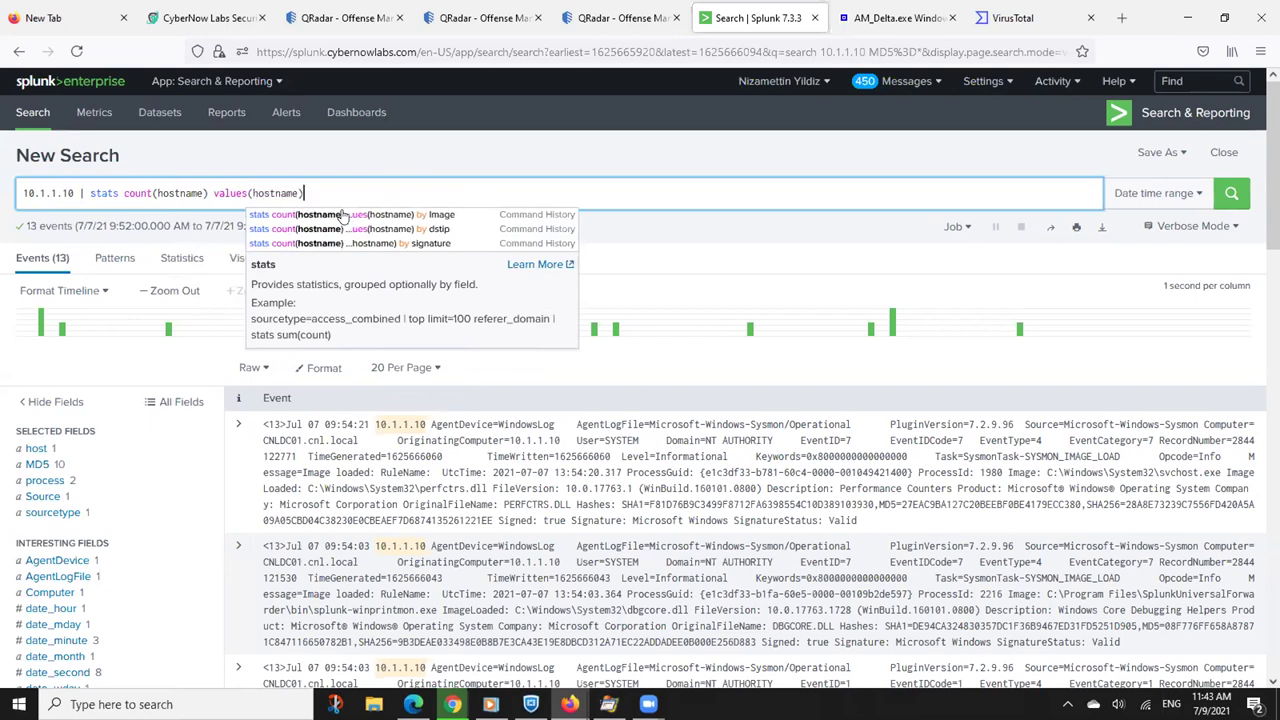
type("by")
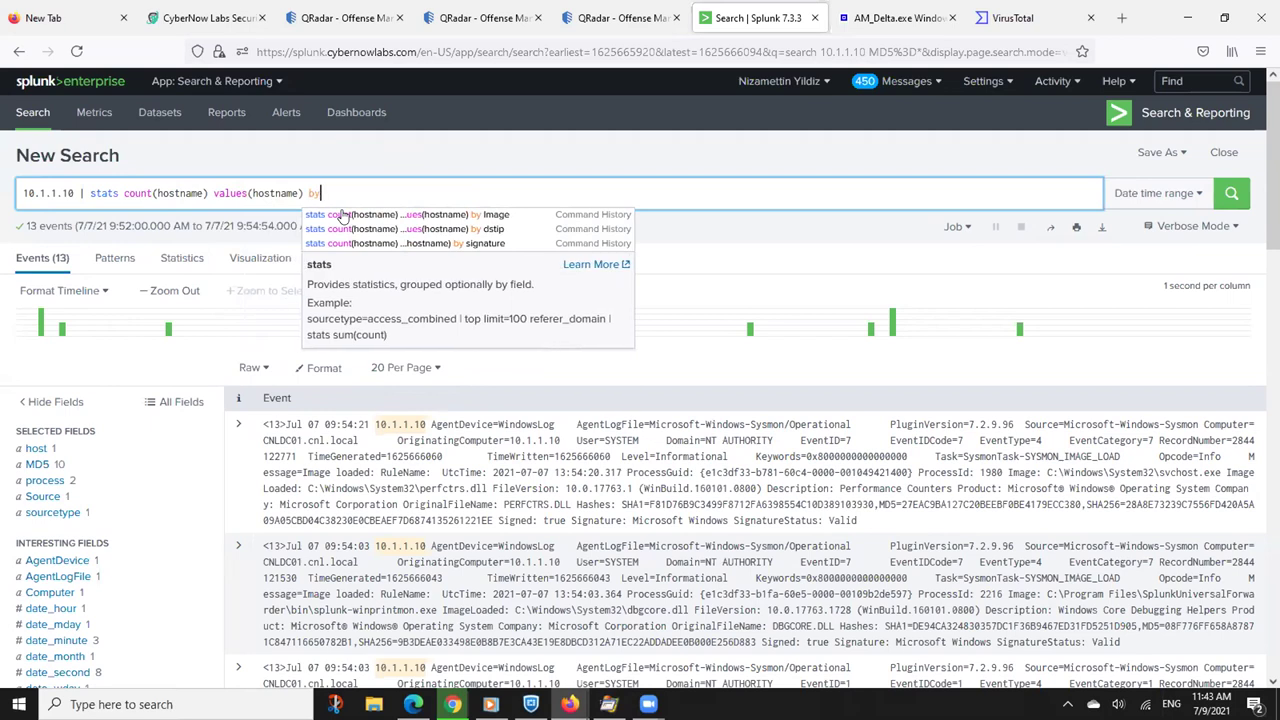
type(" signature")
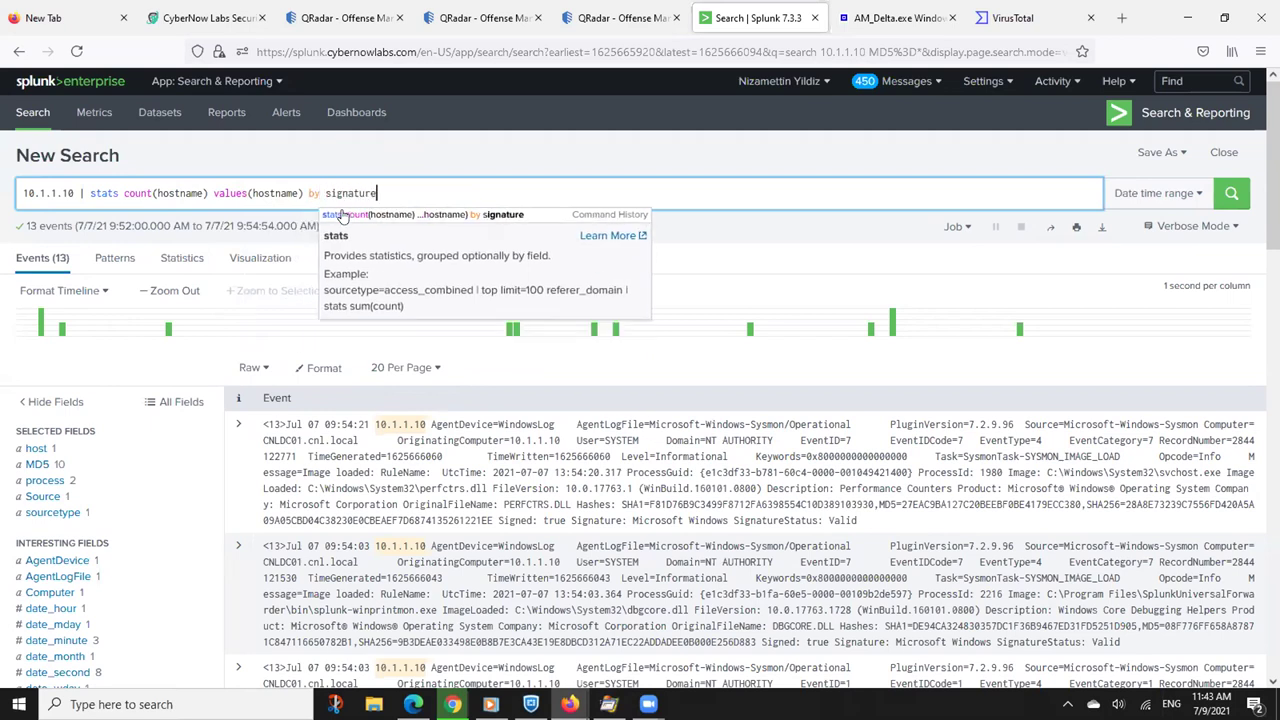
key("Return")
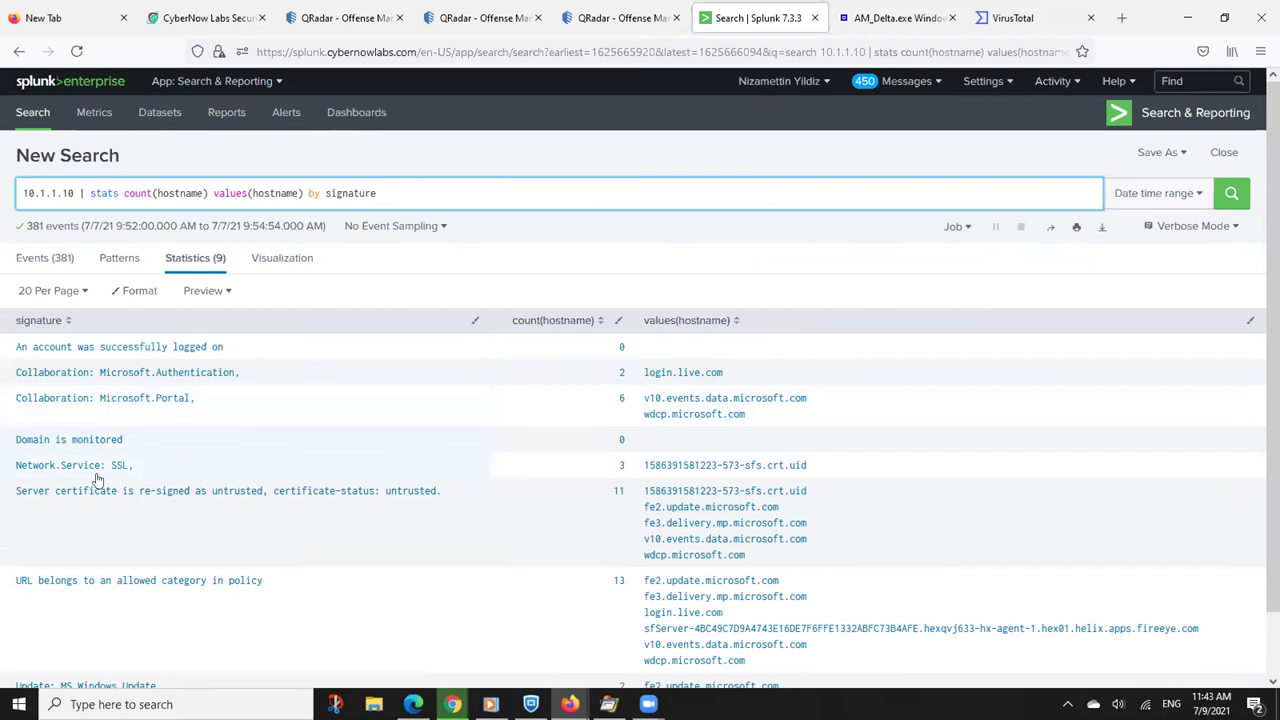
left_click_drag(831, 466, 632, 468)
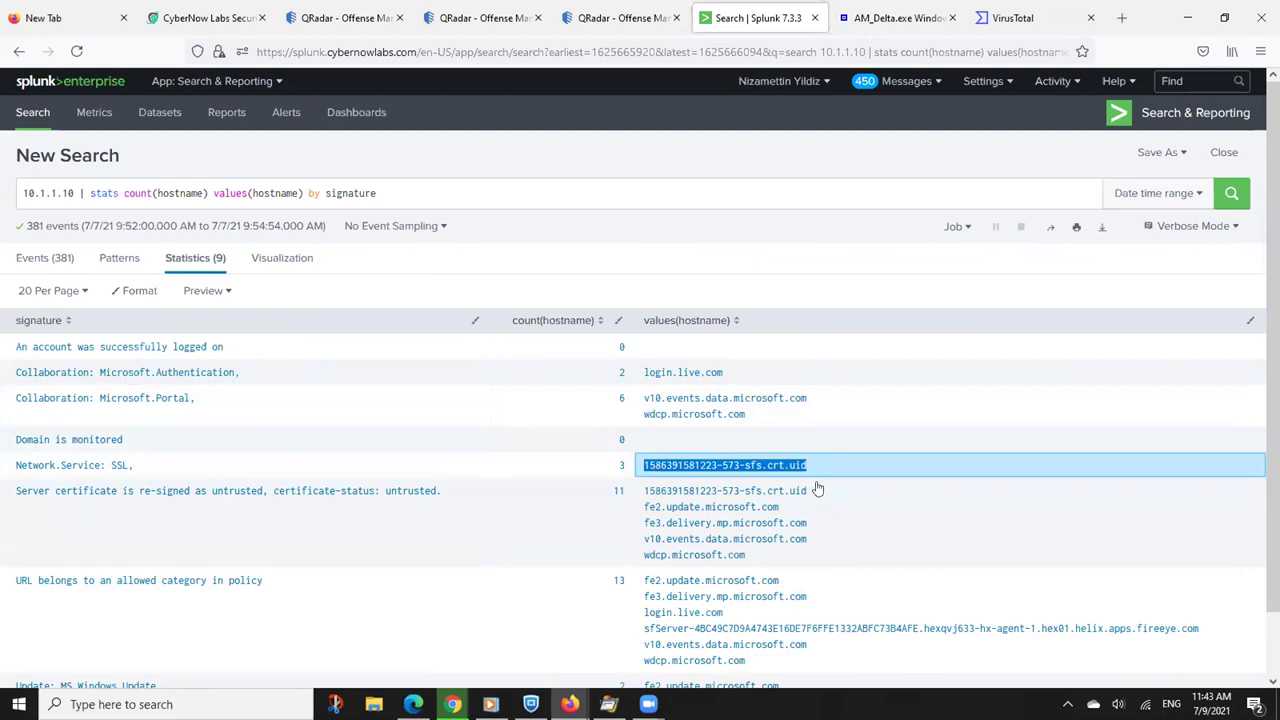
scroll(640, 377, "down", 1)
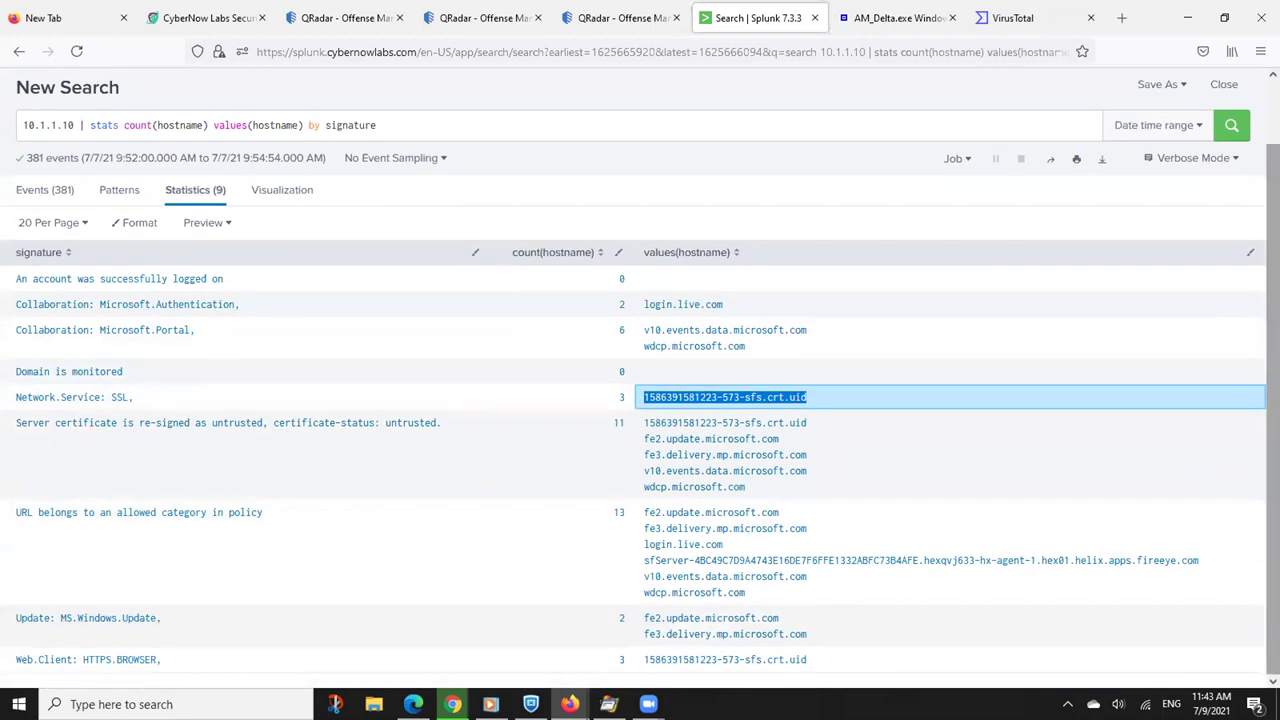
Remove the stats command from the query, restrict it to dstip=10.1.1.10 and run the search
scroll(707, 295, "up", 1)
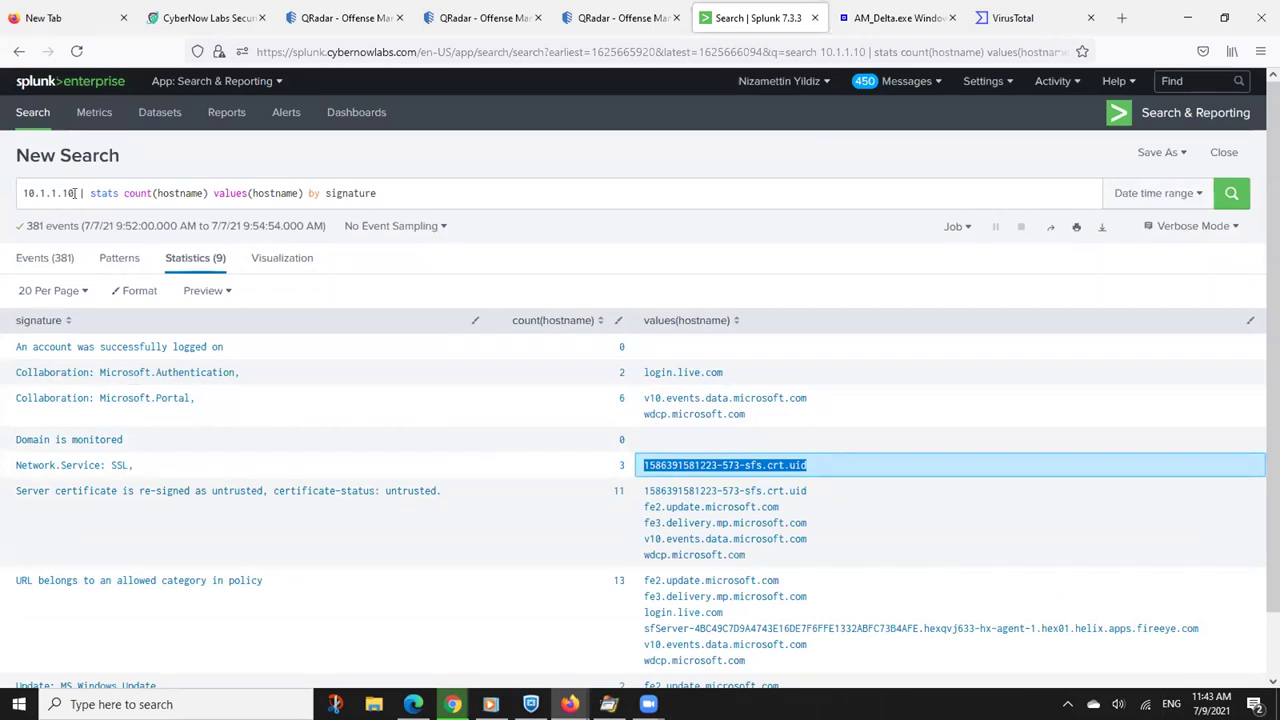
left_click_drag(80, 193, 422, 198)
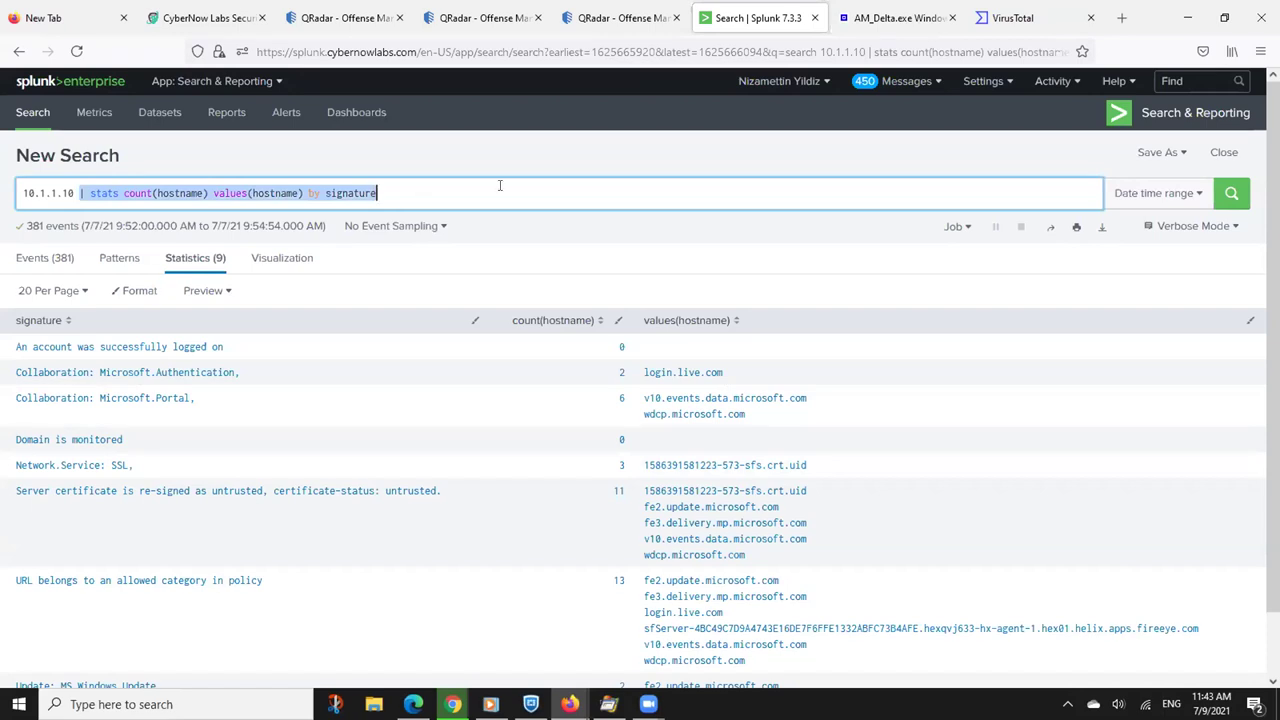
key("BackSpace")
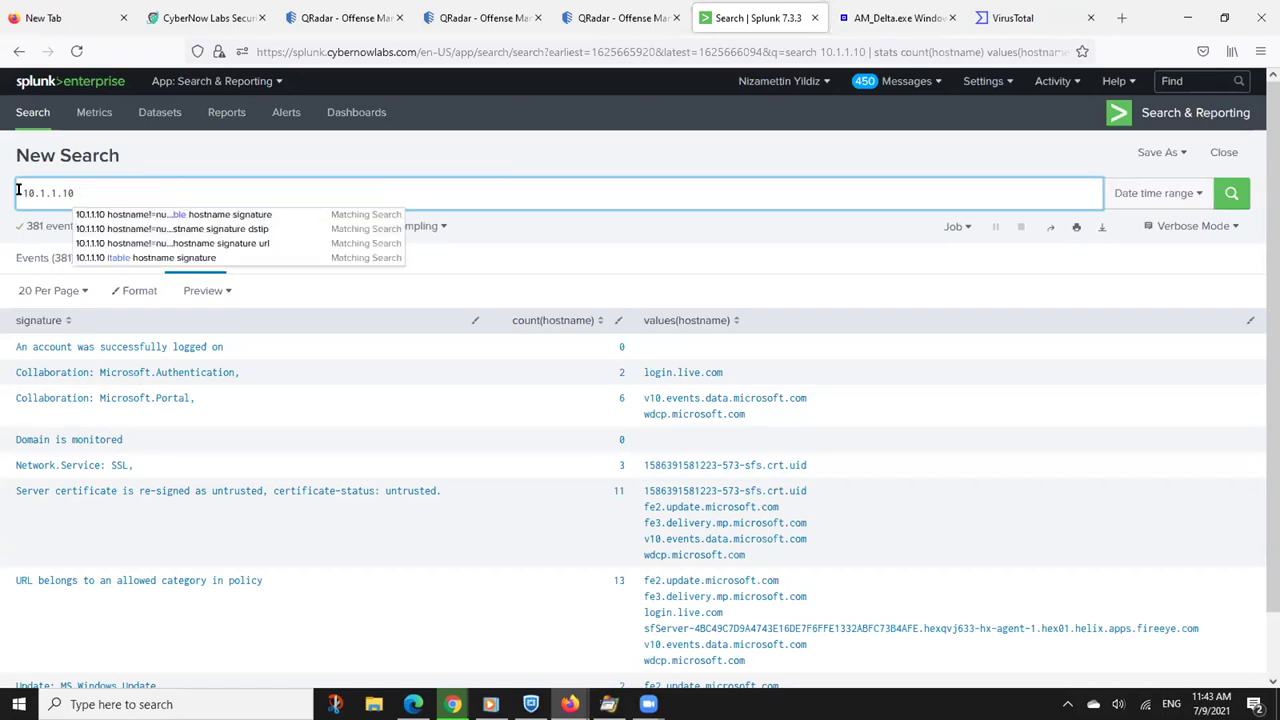
key("Escape")
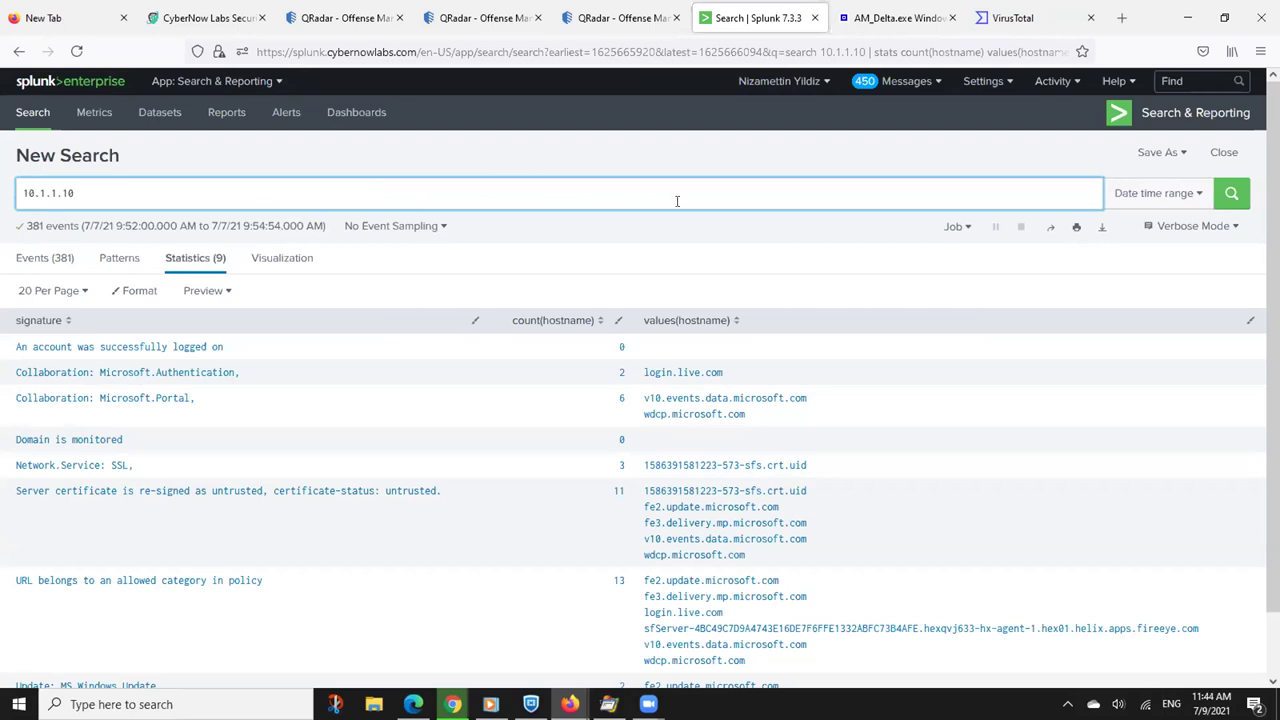
type("dstip")
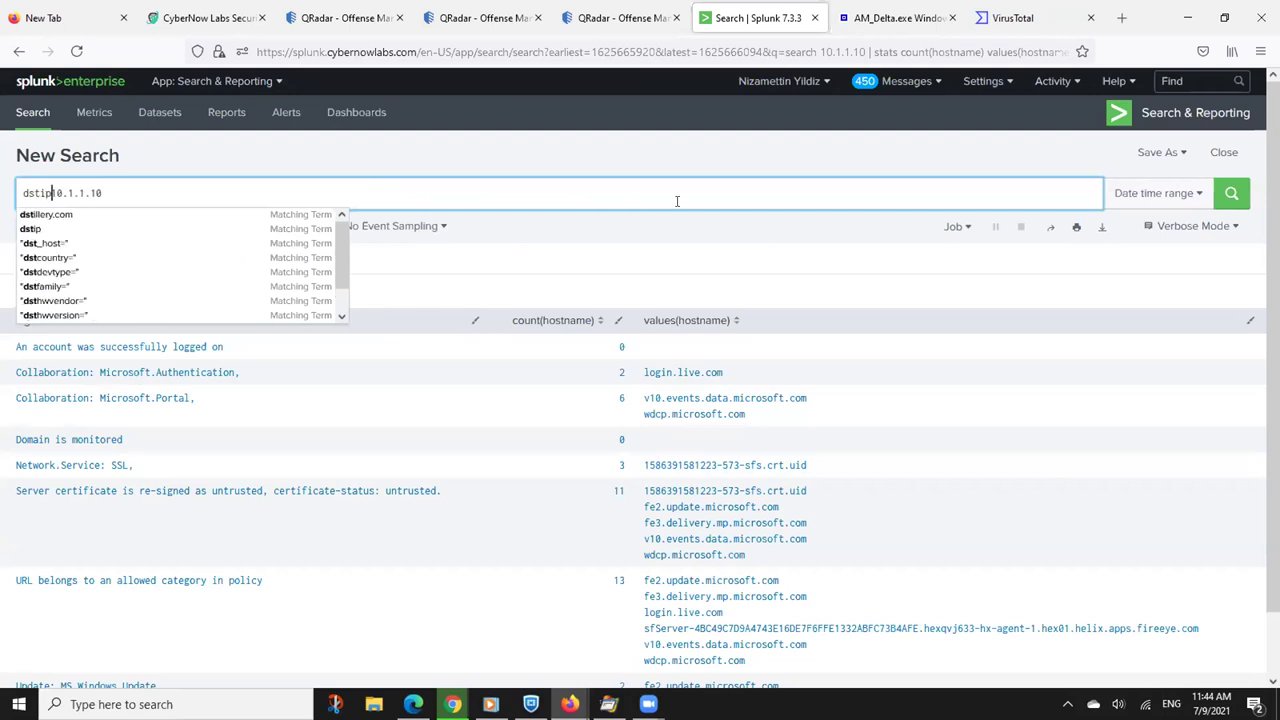
type("=")
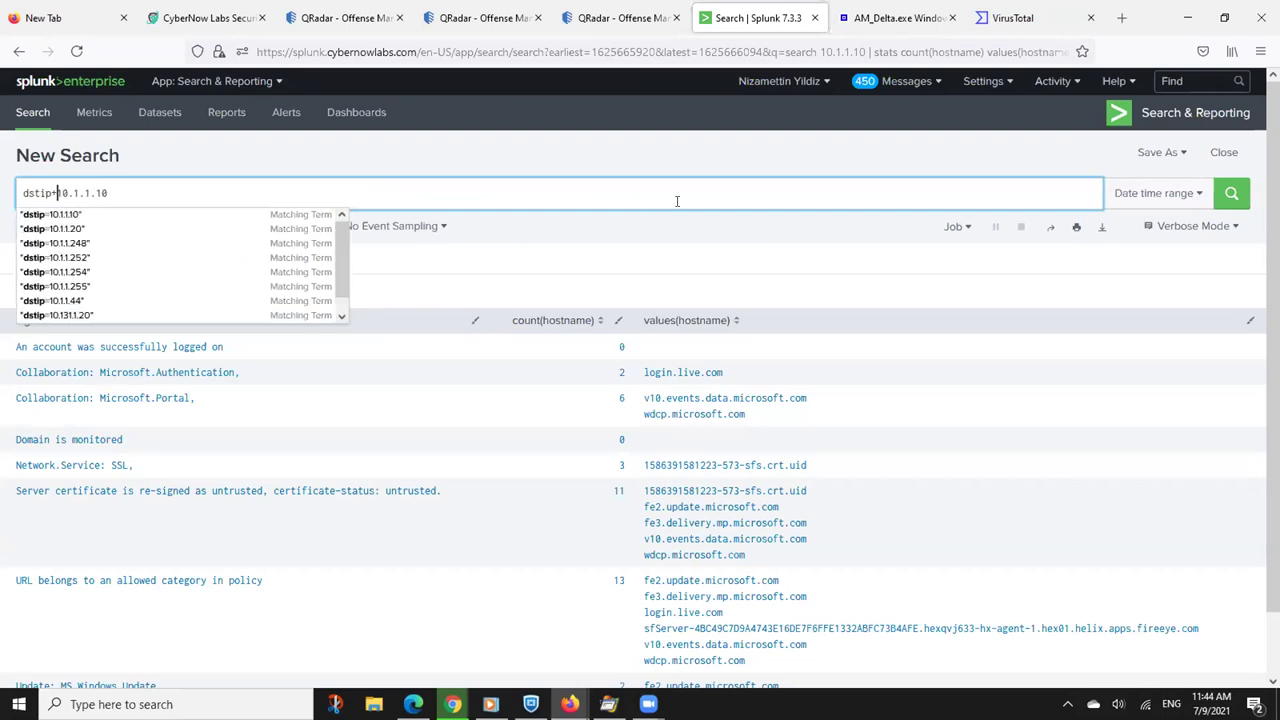
key("BackSpace")
type("=")
key("BackSpace")
type("=")
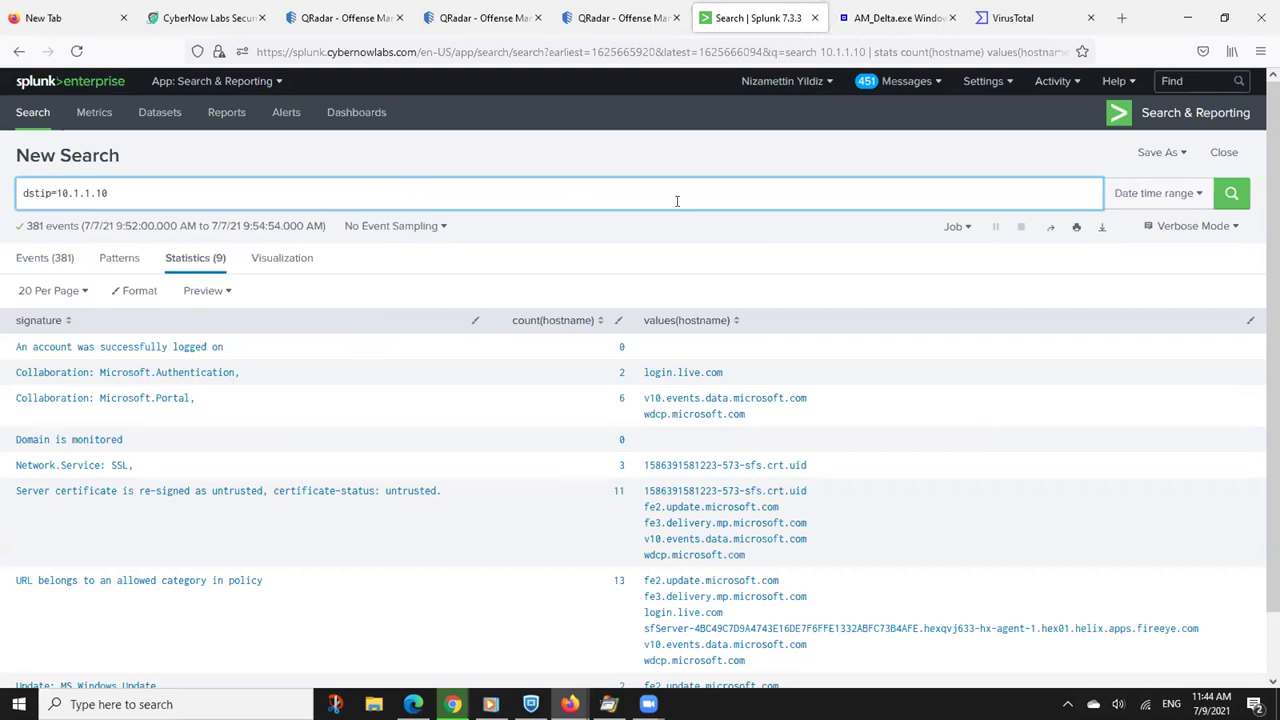
key("Return")
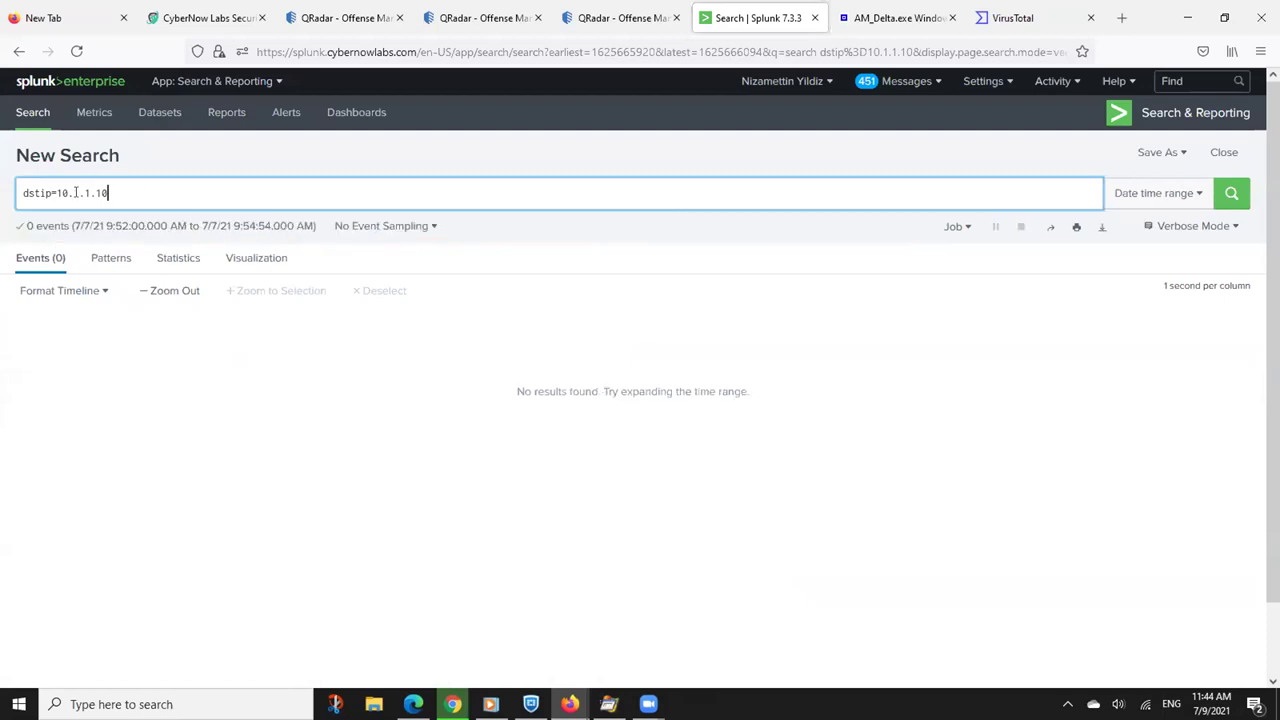
Change the query's field from destination to source IP, making it srcip=10.1.1.10, and run the search
left_click_drag(51, 193, 5, 192)
type("srcip")
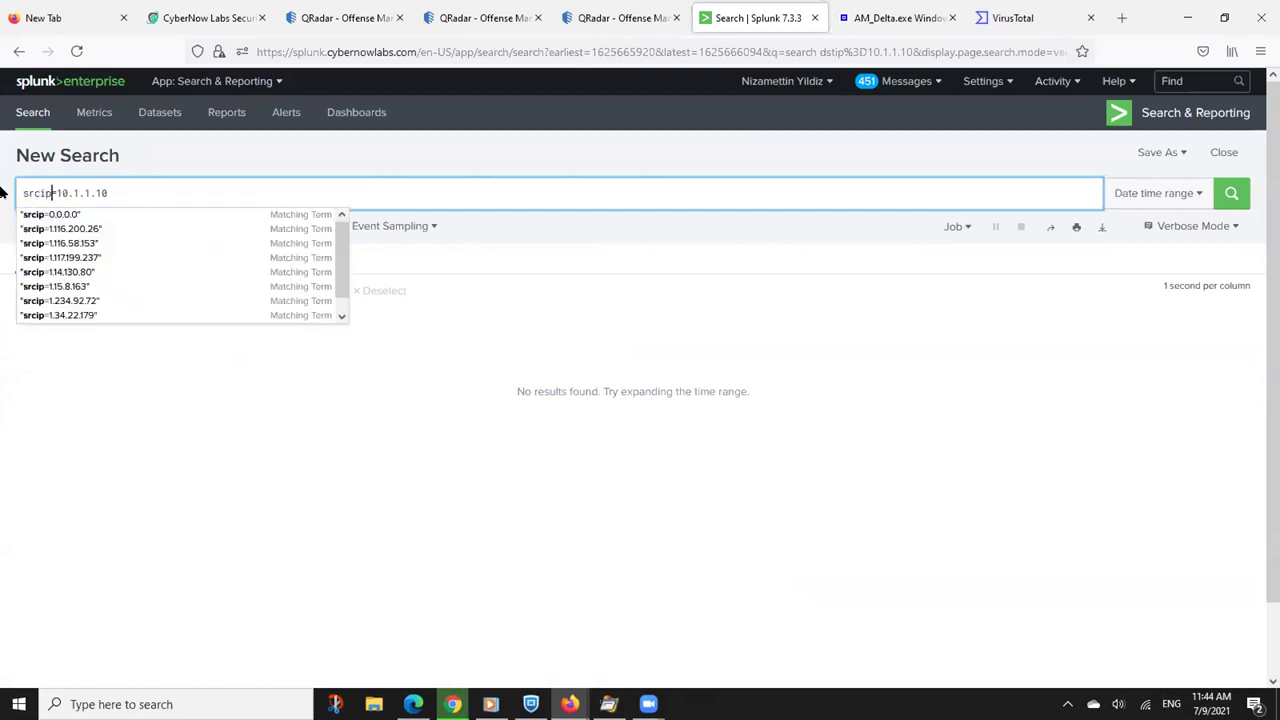
key("Return")
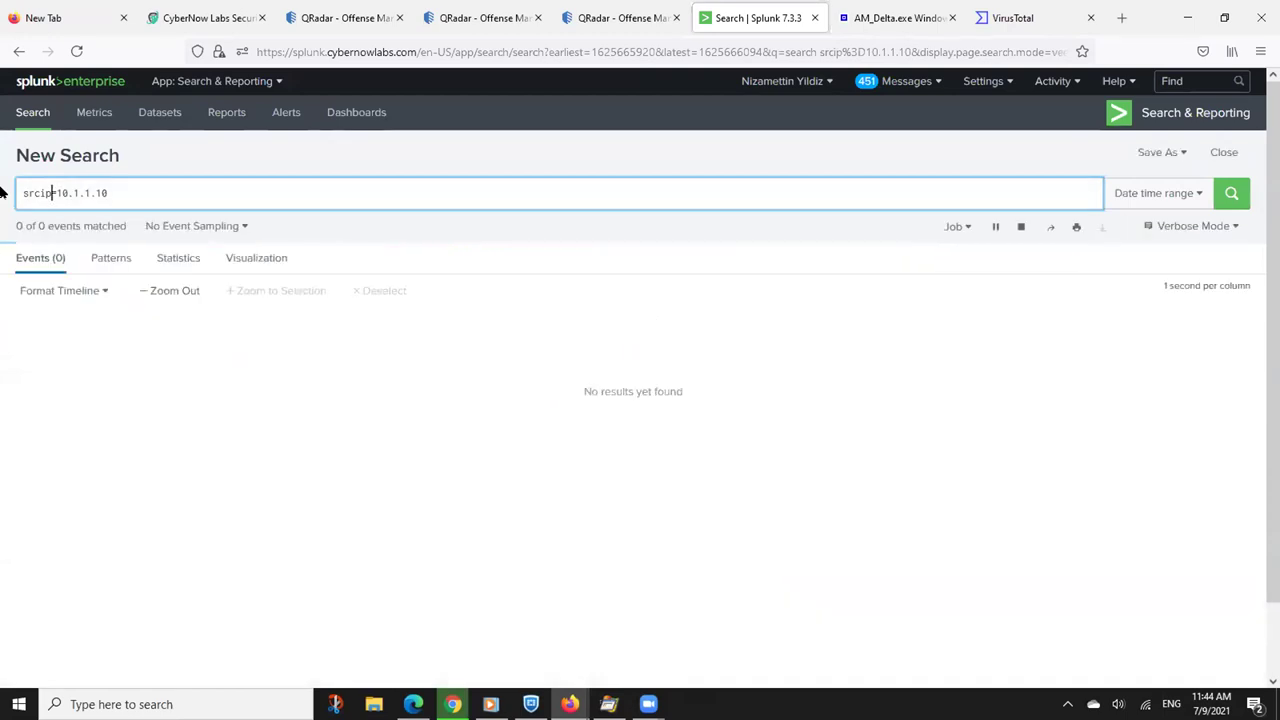
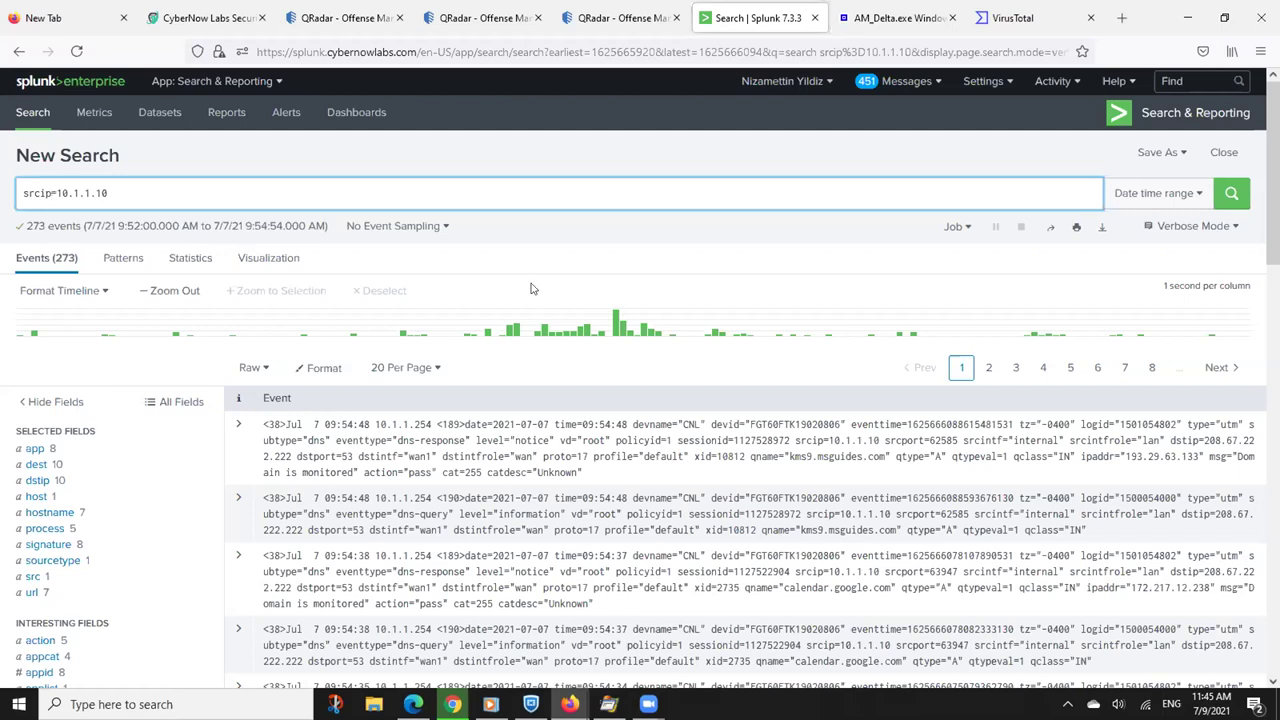
Review the firewall events for srcip=10.1.1.10 and go back to the Potential COM Hijacking offense summary in QRadar
left_click_drag(709, 423, 795, 424)
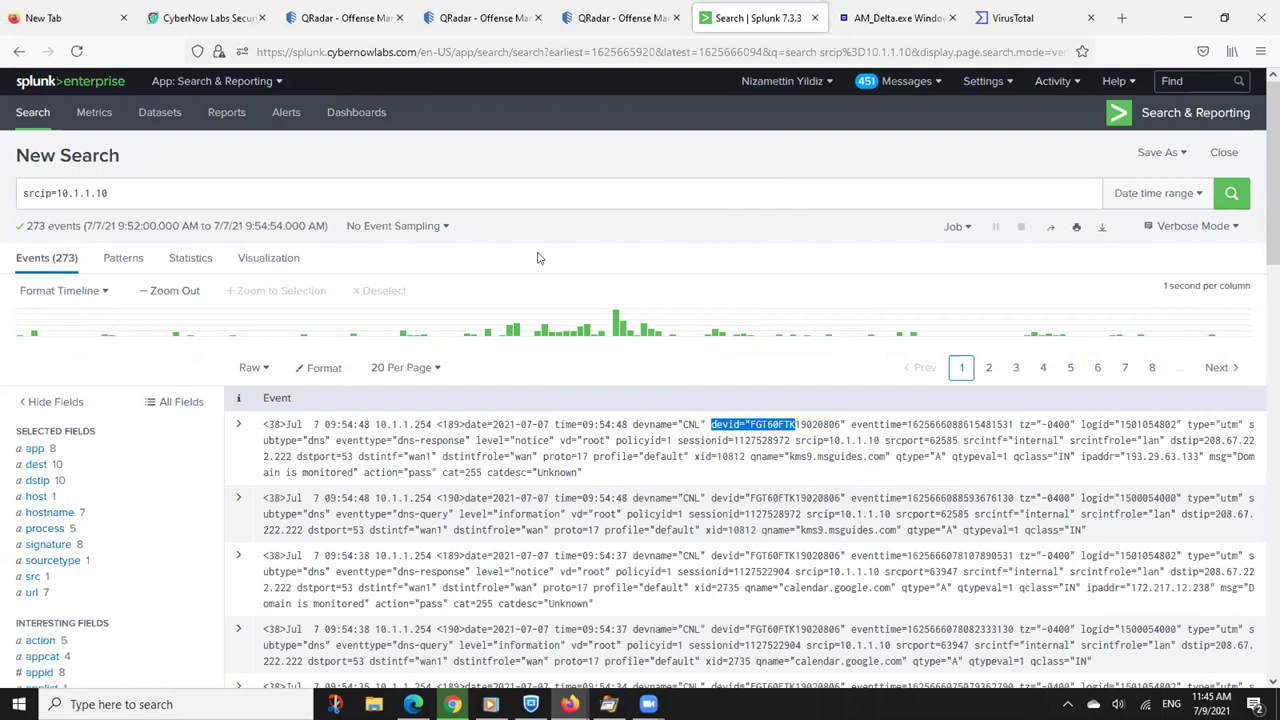
double_click(24, 192)
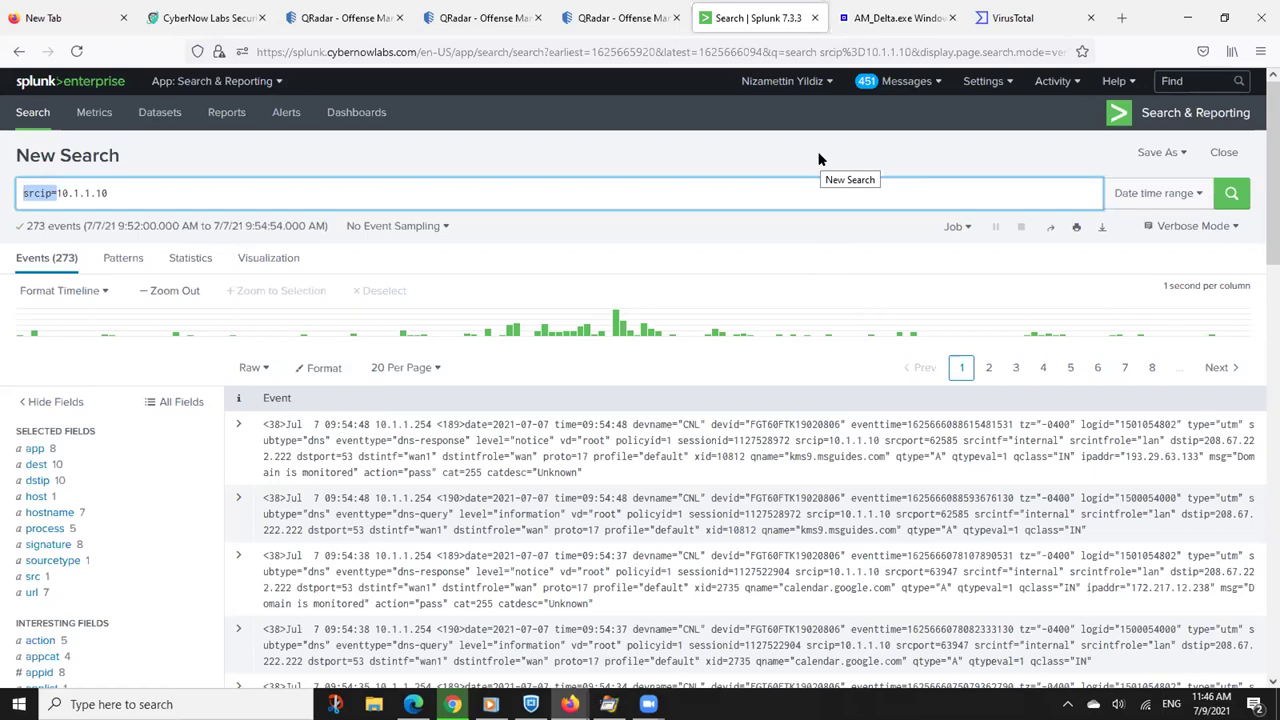
left_click(622, 18)
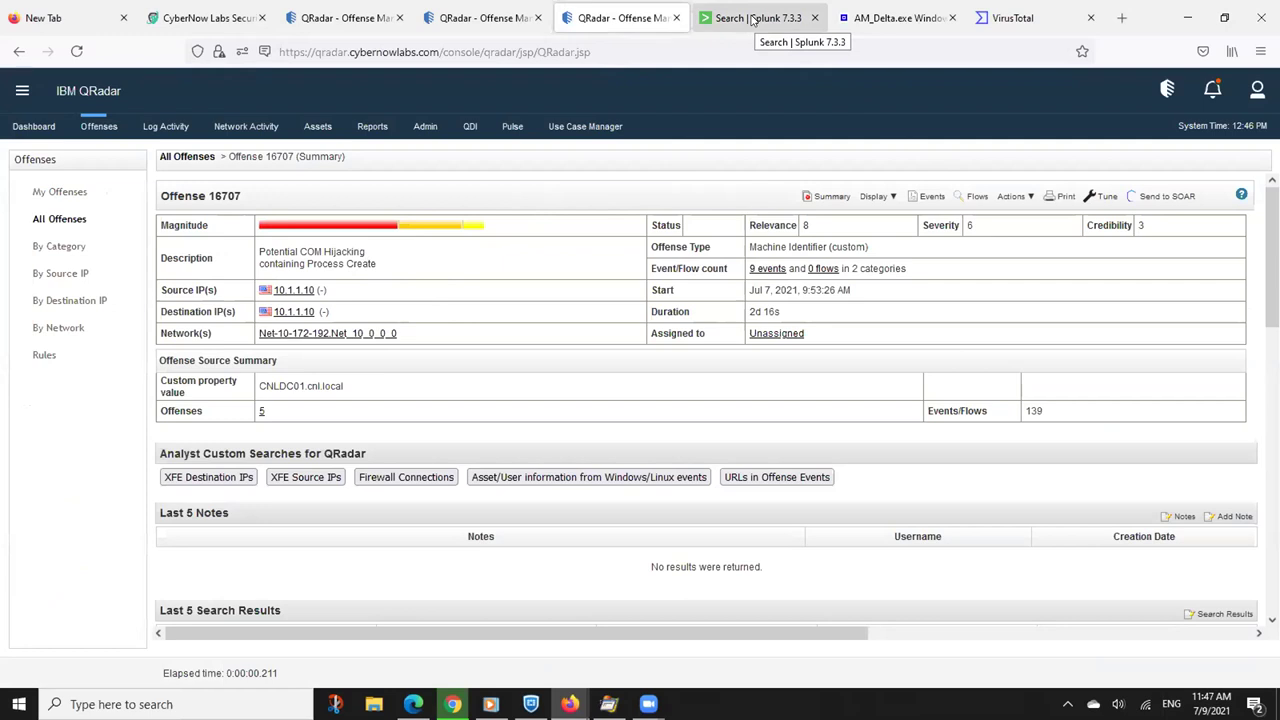
Read the file.net page on AM_Delta.exe, covering its origin, the _Patch file name variants and the file information section
left_click(880, 18)
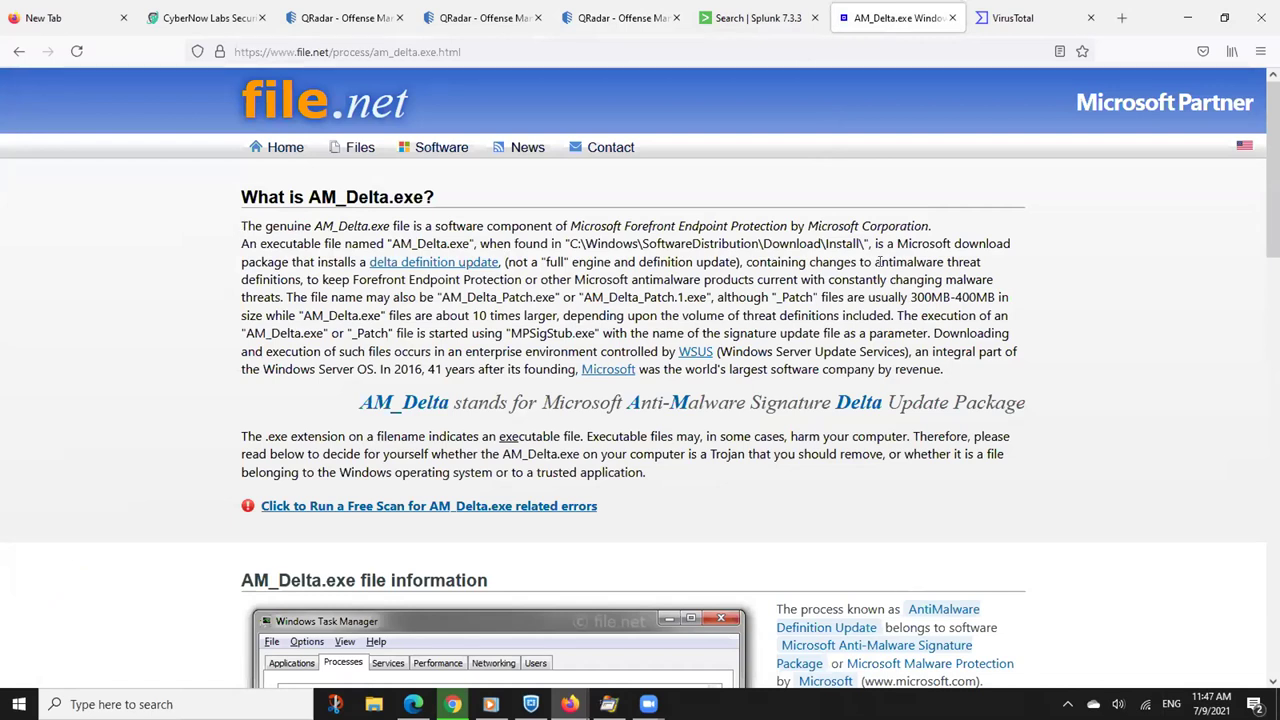
left_click_drag(307, 196, 519, 202)
left_click(519, 202)
left_click_drag(242, 194, 1008, 369)
left_click(1008, 369)
left_click_drag(441, 297, 767, 297)
left_click(767, 297)
scroll(1219, 281, "down", 3)
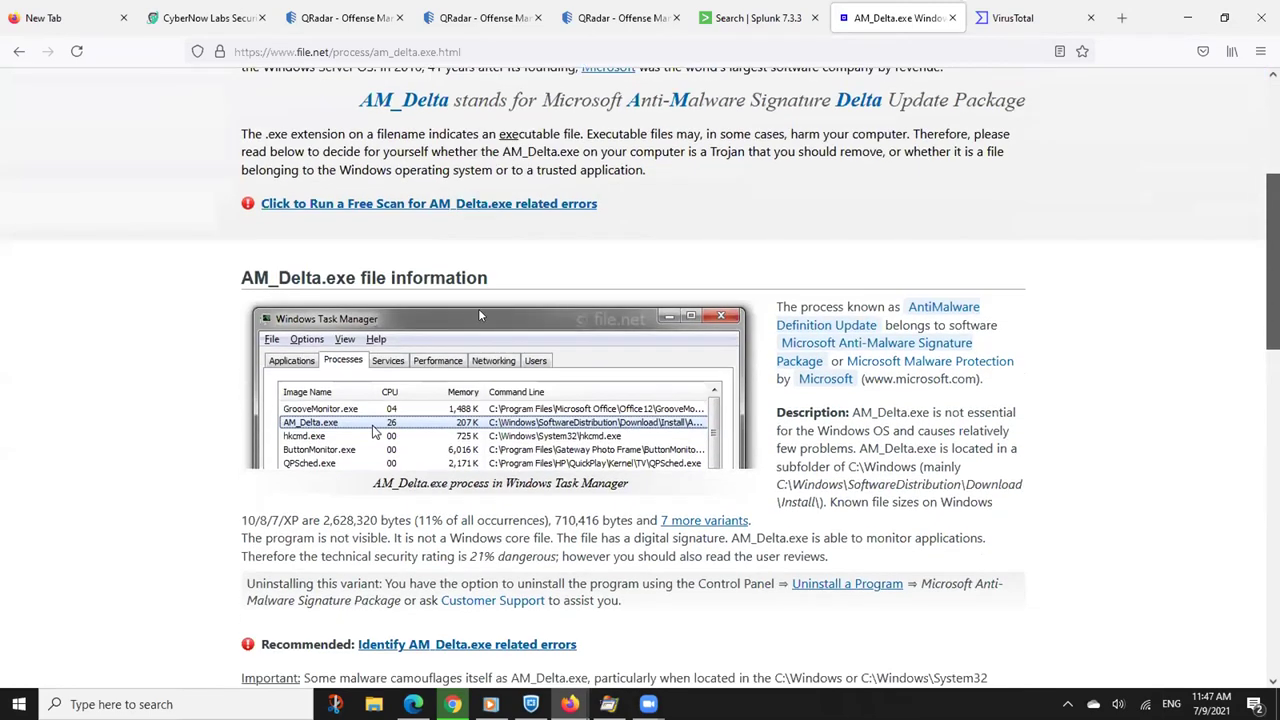
scroll(479, 316, "down", 1)
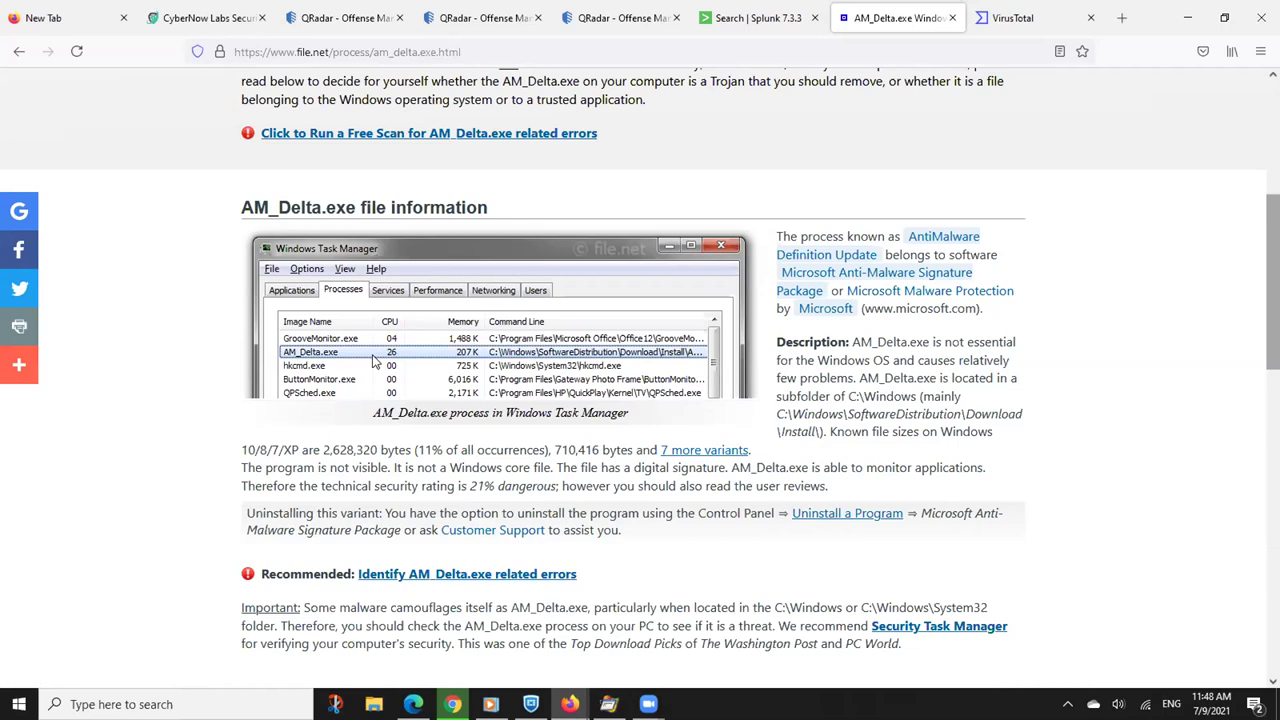
scroll(1142, 224, "up", 4)
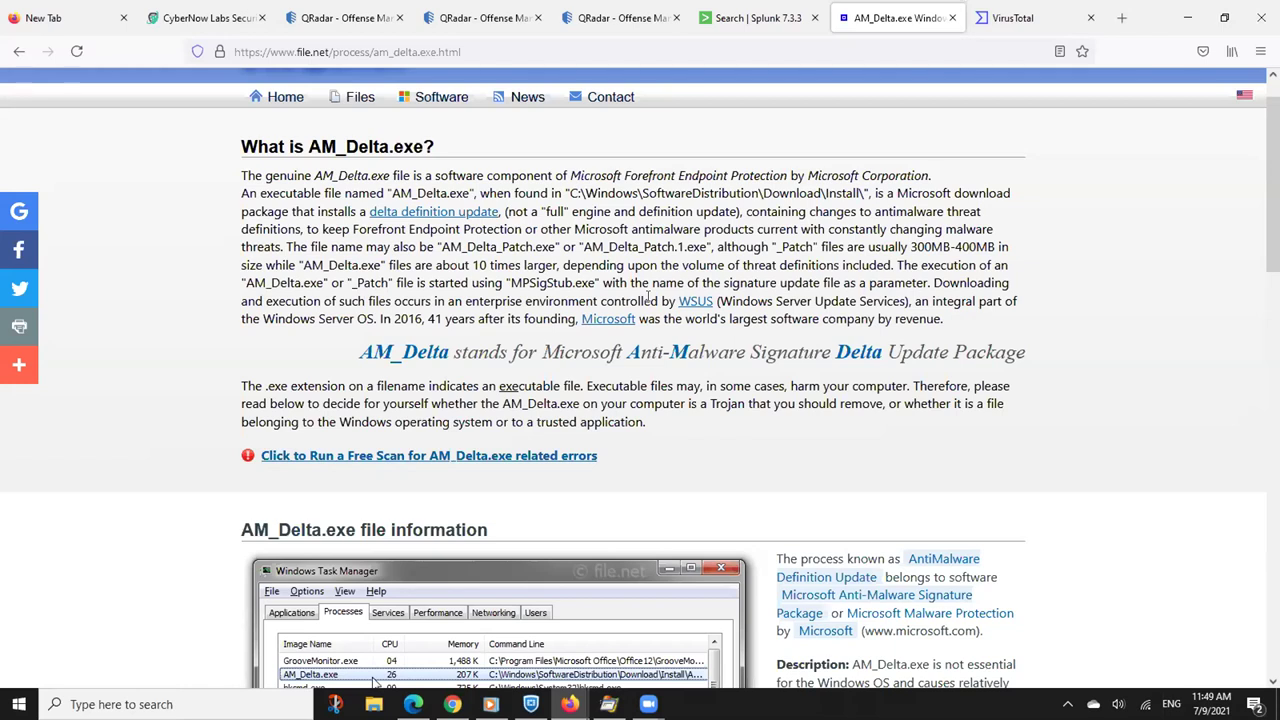
Switch to QRadar offense 16739 and examine its number, Mirai.Botnet description and source IP
left_click(621, 18)
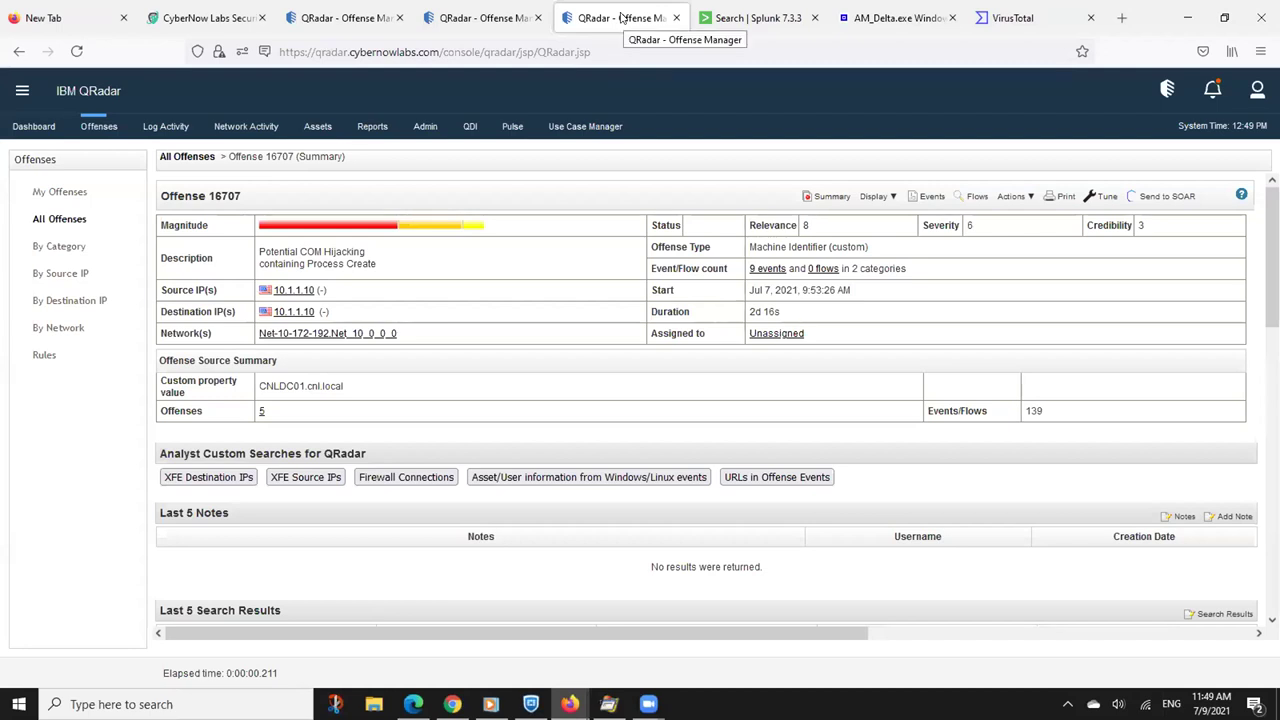
left_click(465, 20)
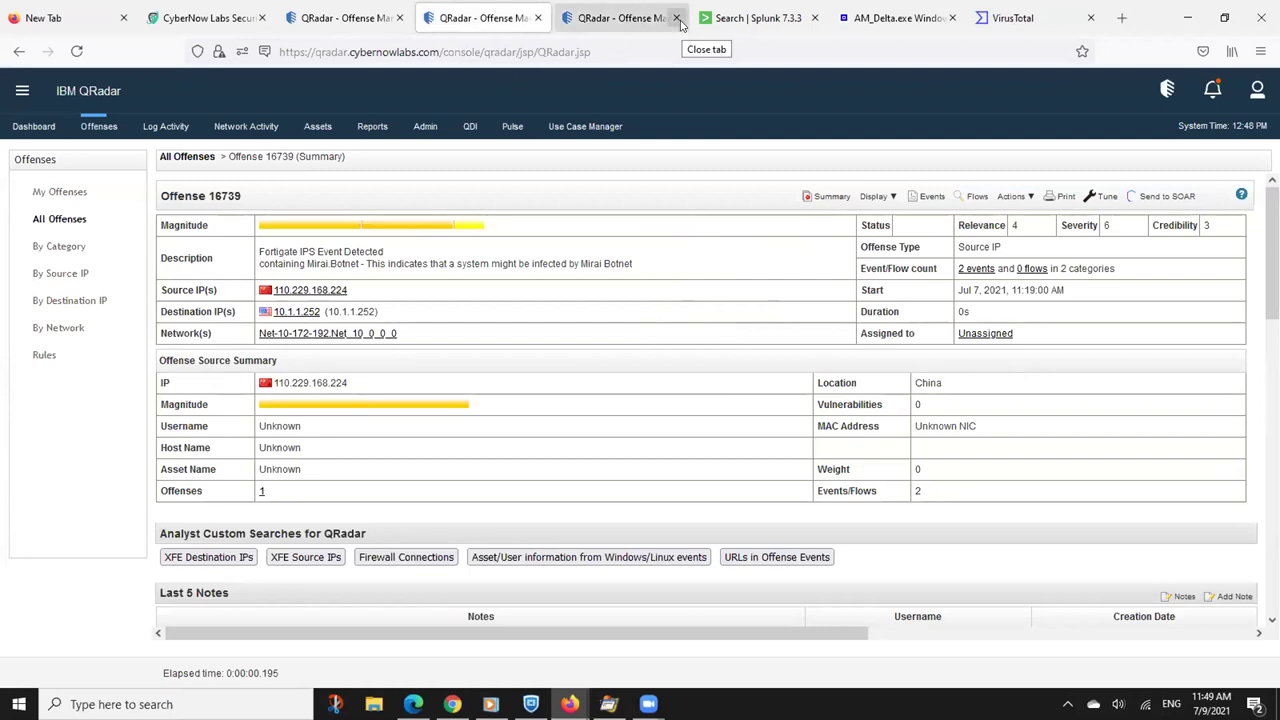
left_click_drag(160, 196, 251, 197)
left_click(251, 196)
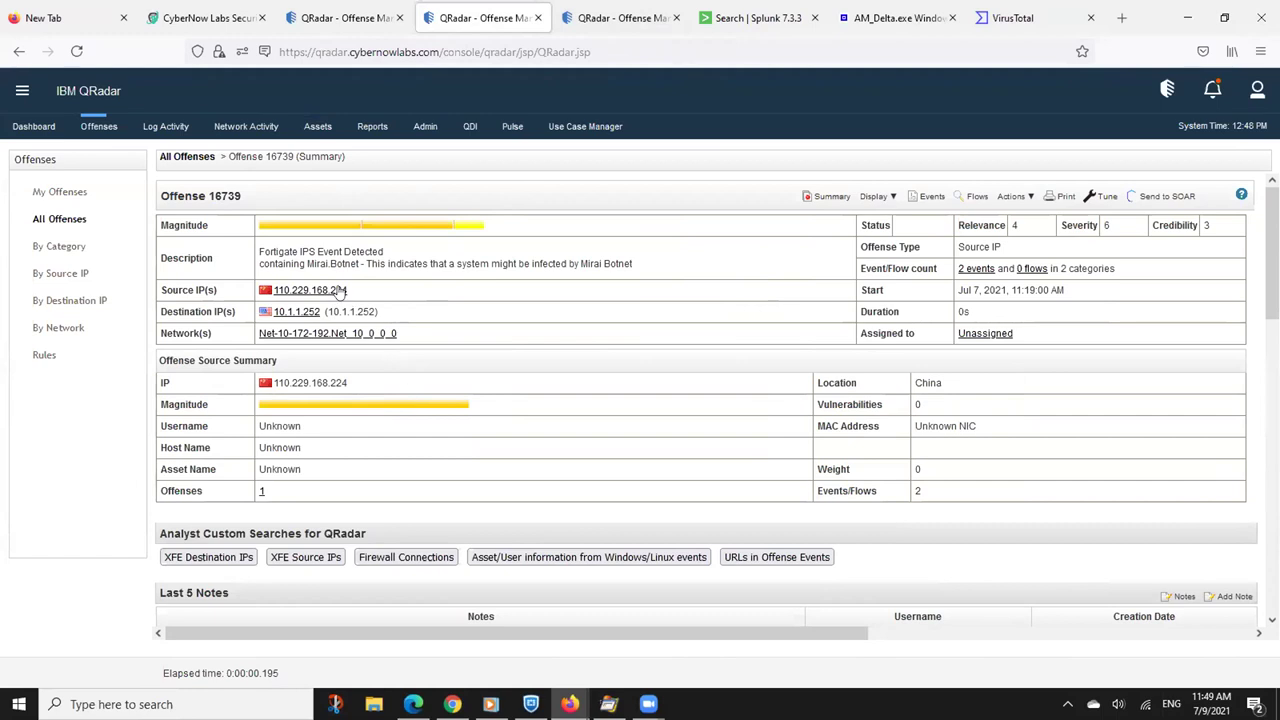
left_click_drag(305, 264, 362, 266)
left_click_drag(351, 292, 271, 292)
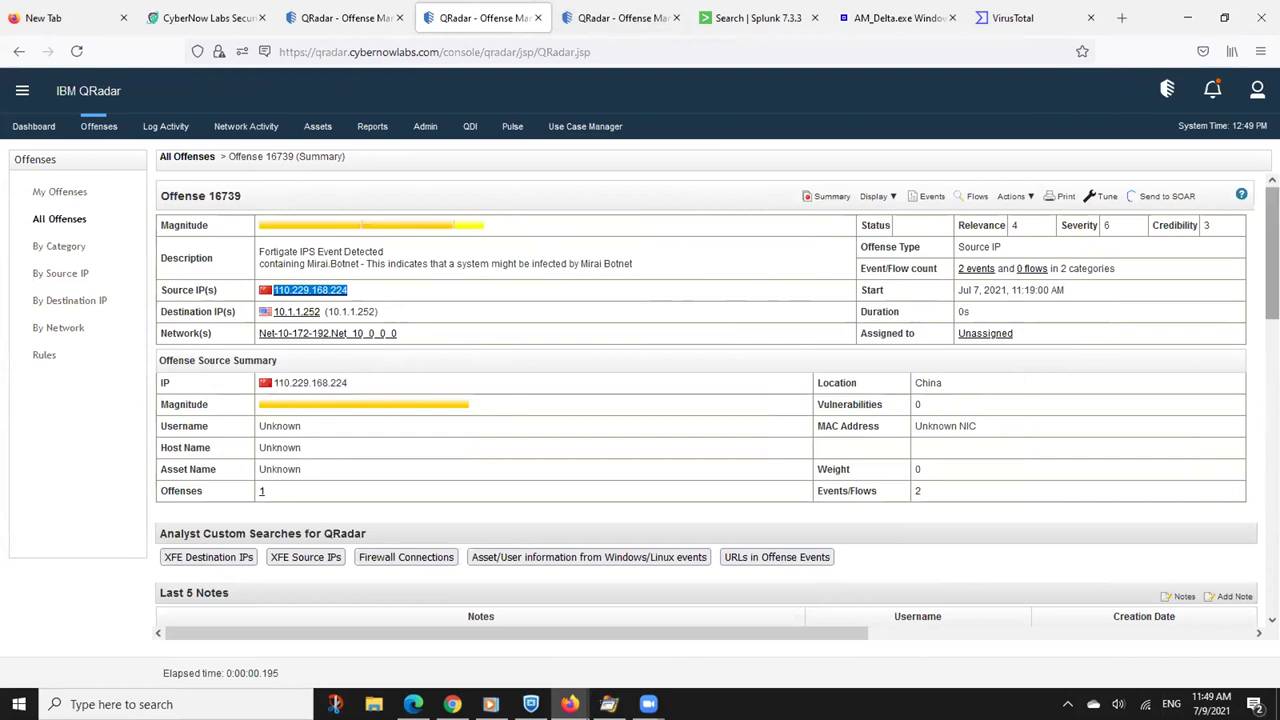
Examine the rest of the Mirai.Botnet offense summary, focusing on the Botnet Address entry among the top categories
scroll(1272, 250, "down", 1)
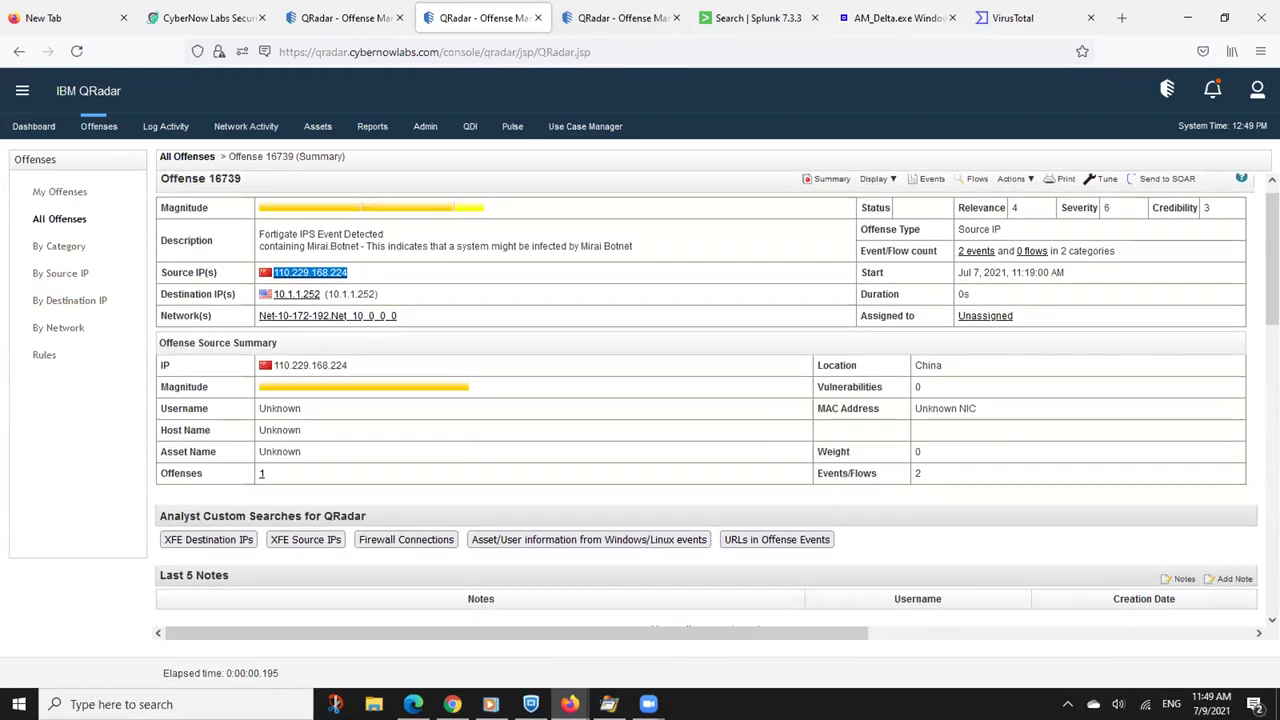
scroll(706, 400, "down", 10)
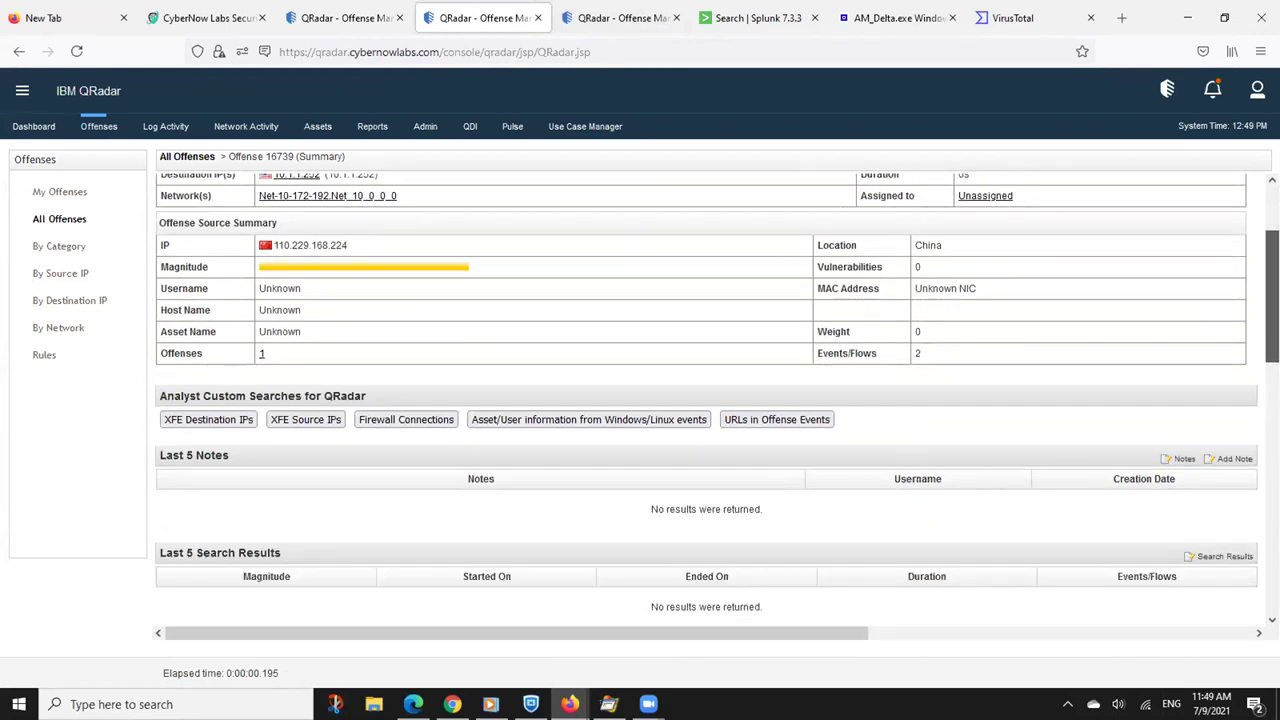
scroll(706, 400, "down", 3)
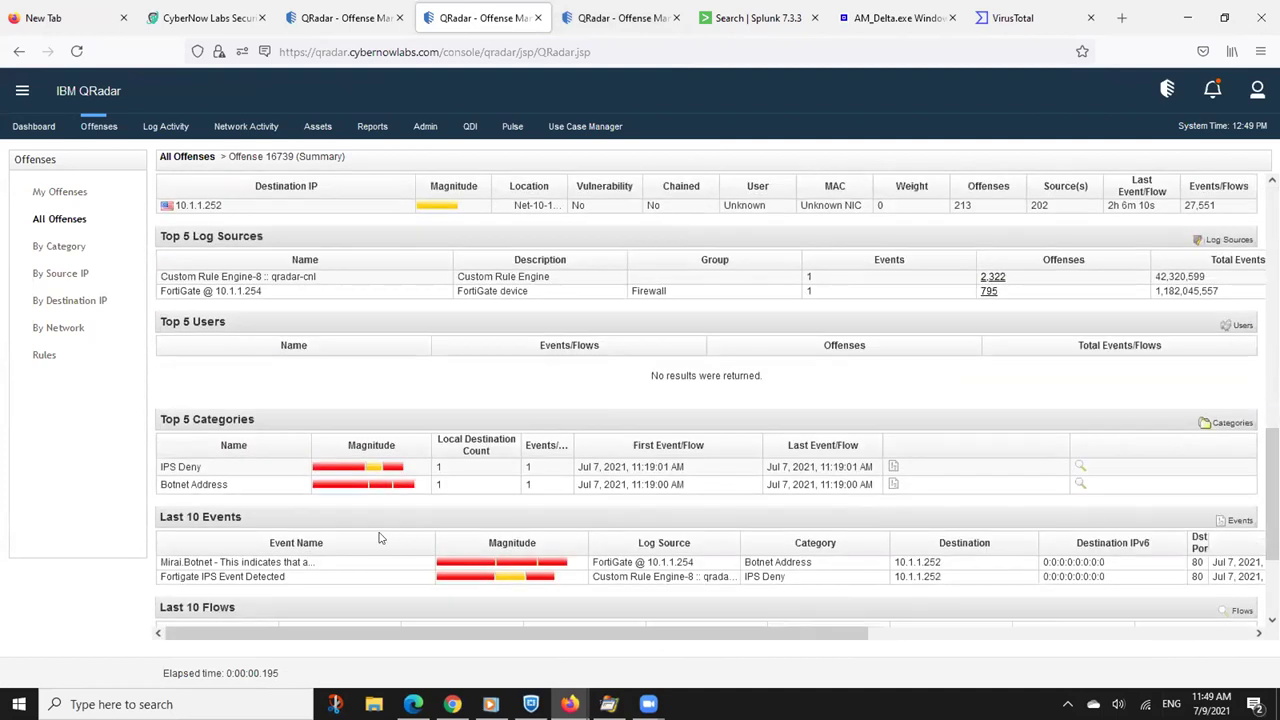
double_click(214, 486)
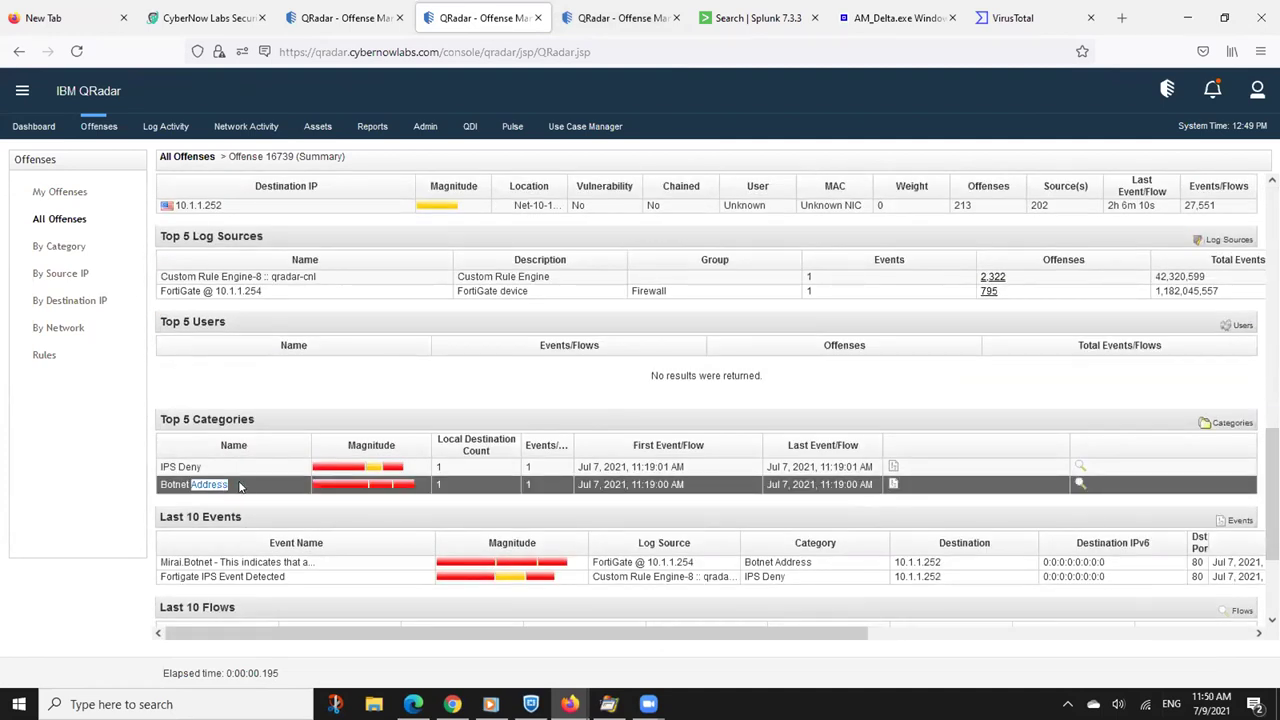
triple_click(240, 486)
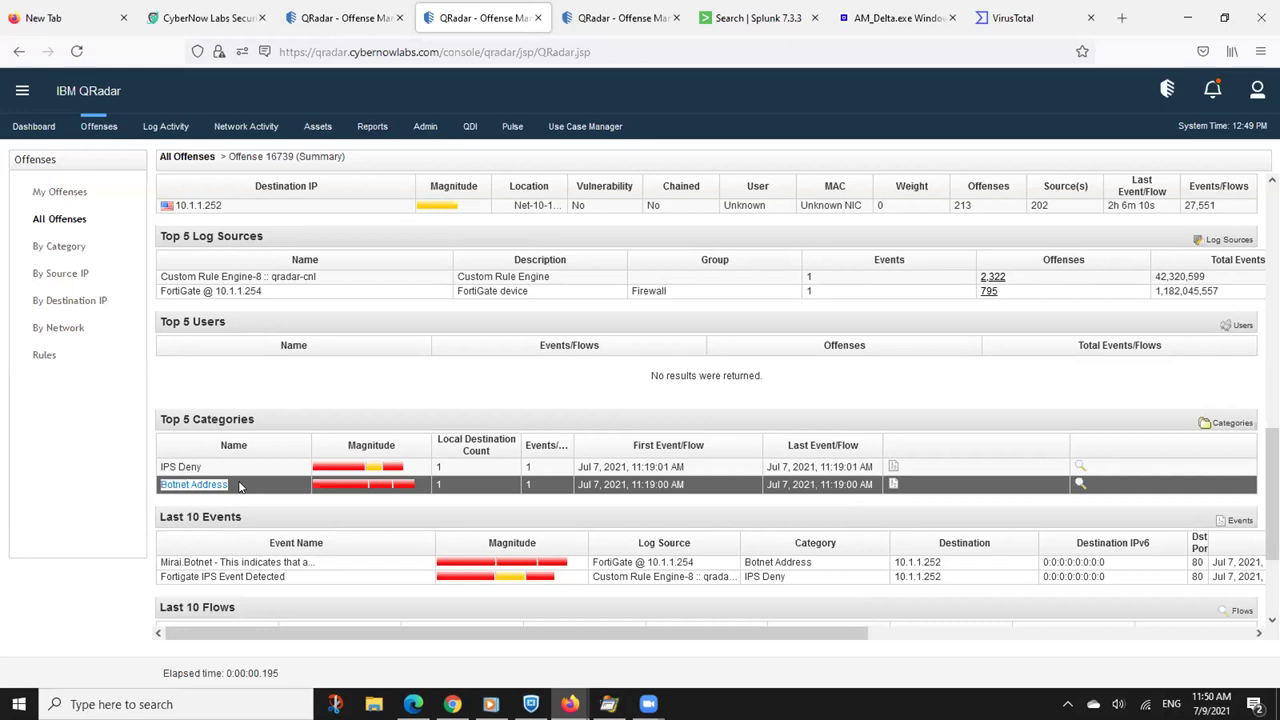
Open the Botnet Address category's event details, inspect the URL field and the source and destination information, and close the window
left_click(894, 485)
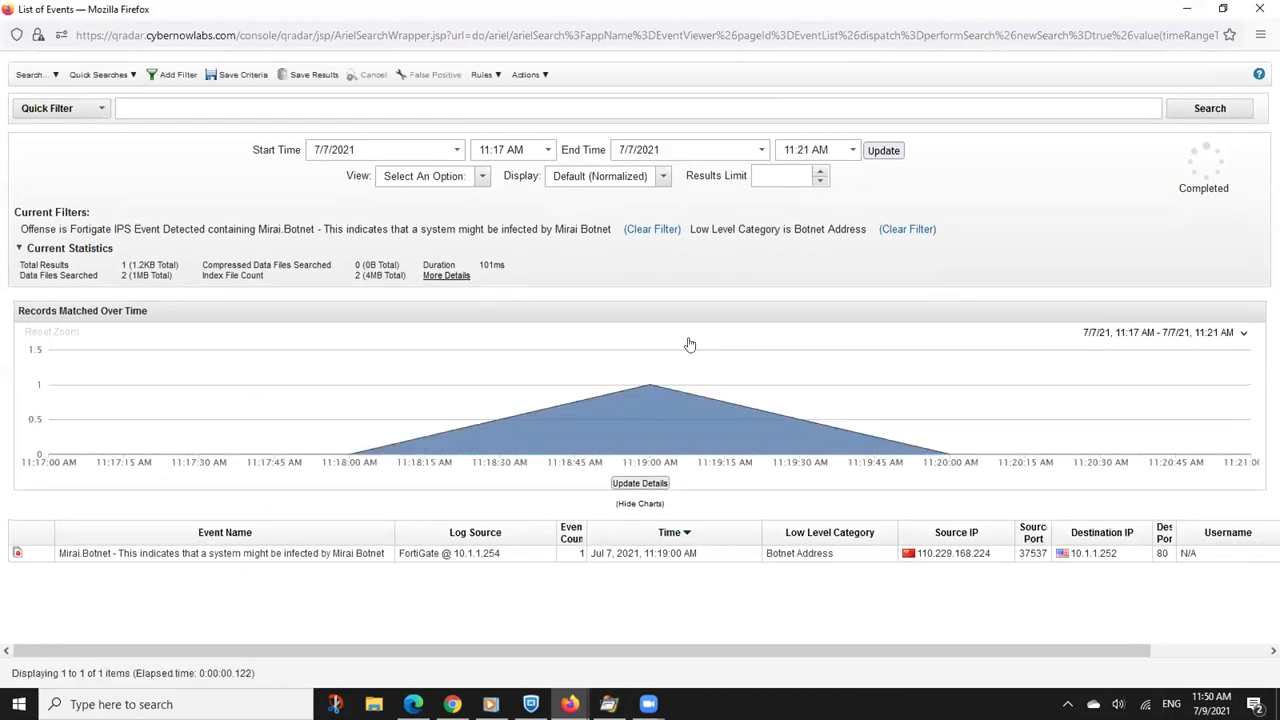
double_click(266, 555)
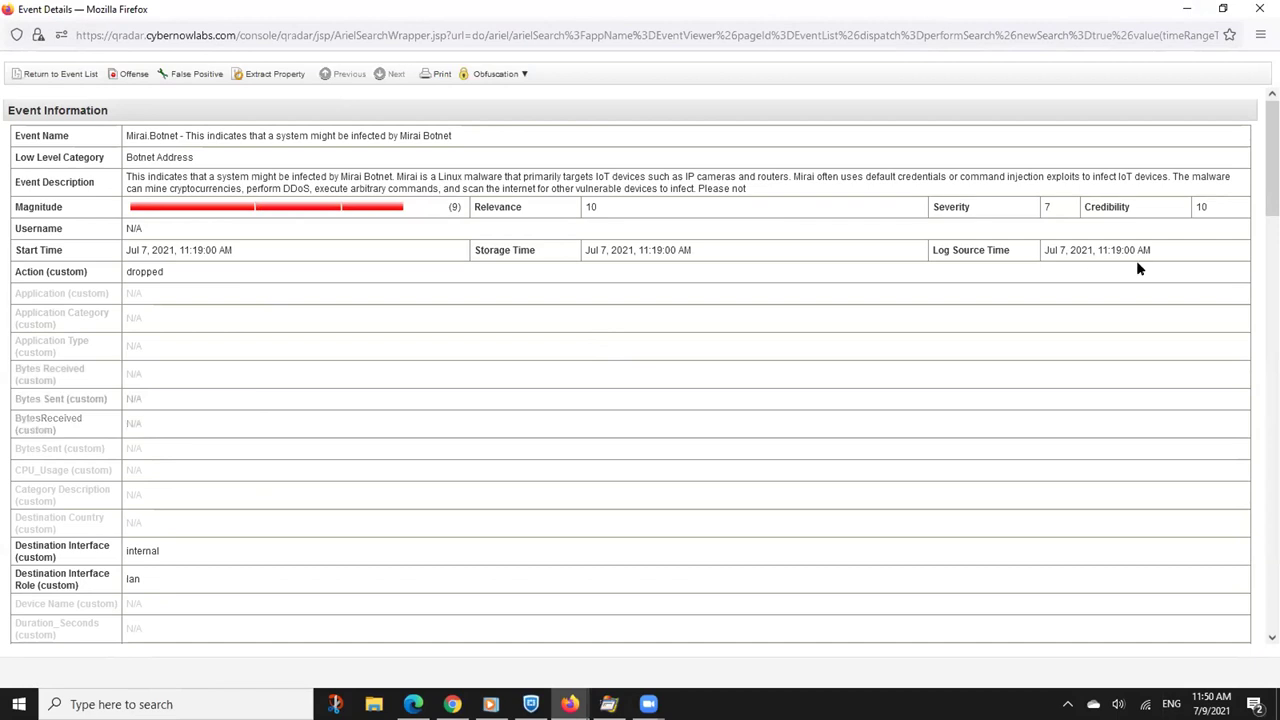
scroll(1271, 160, "down", 8)
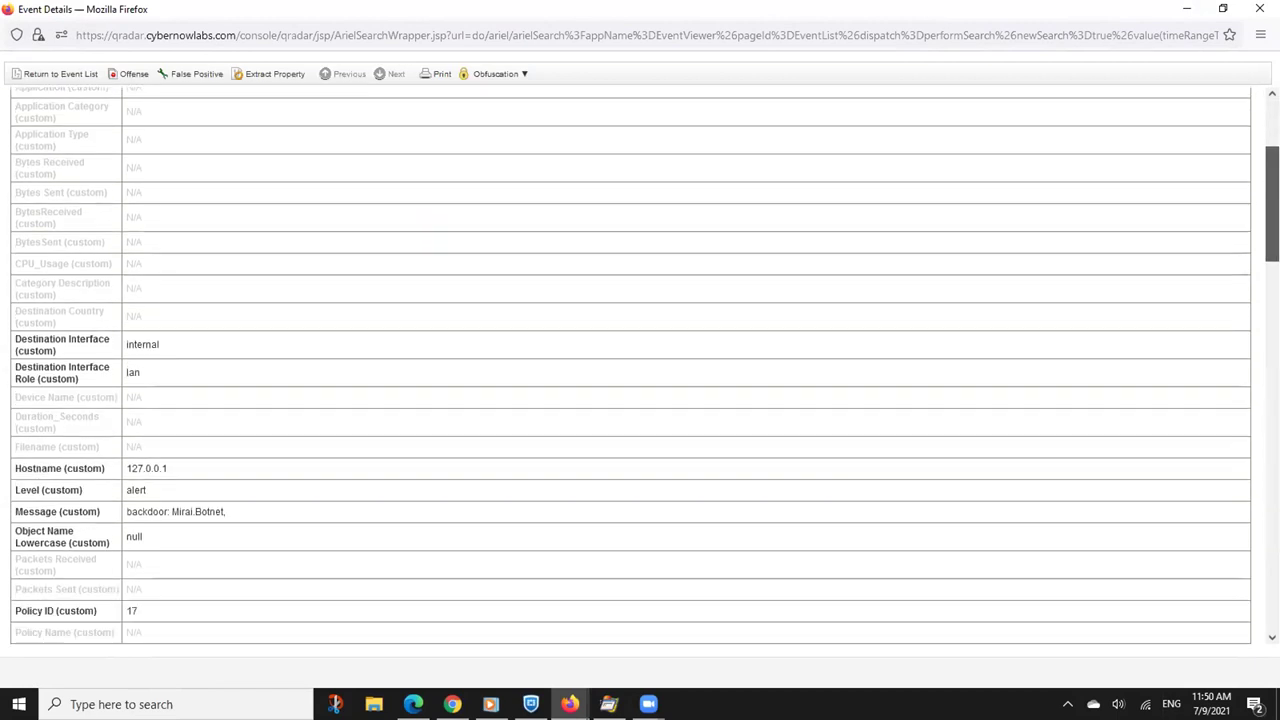
scroll(640, 365, "down", 4)
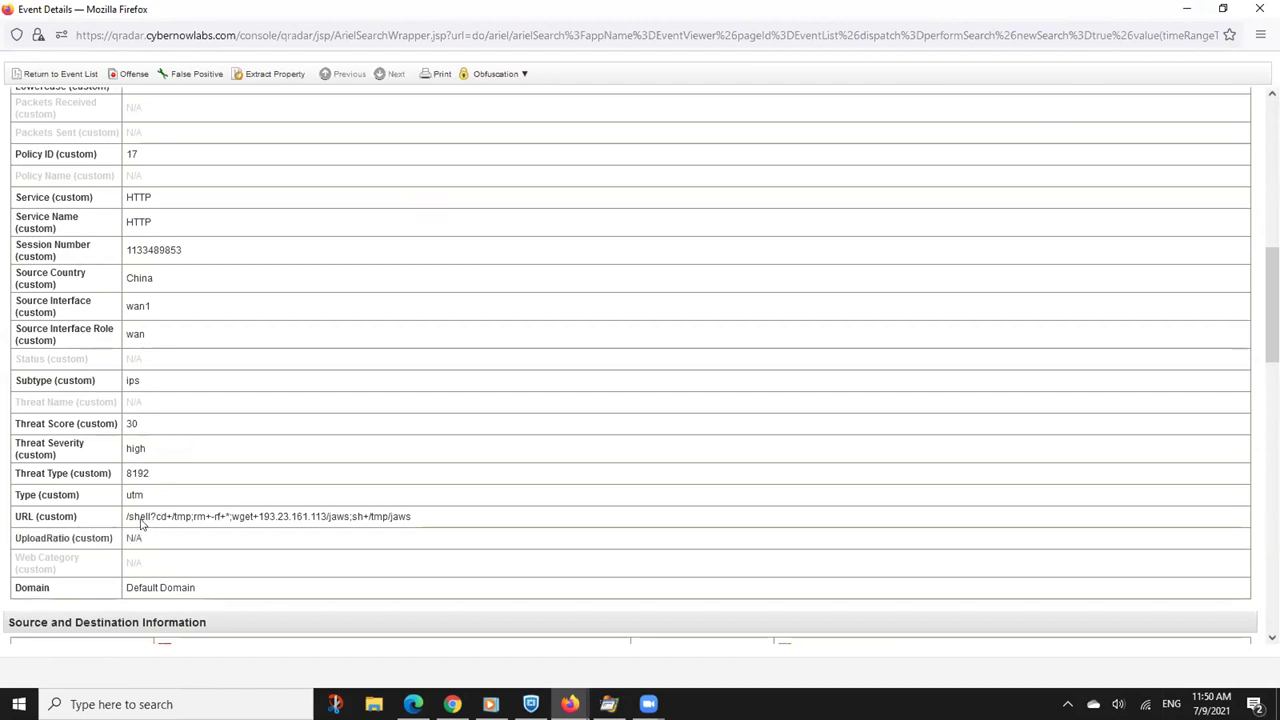
left_click_drag(126, 516, 423, 517)
left_click(423, 517)
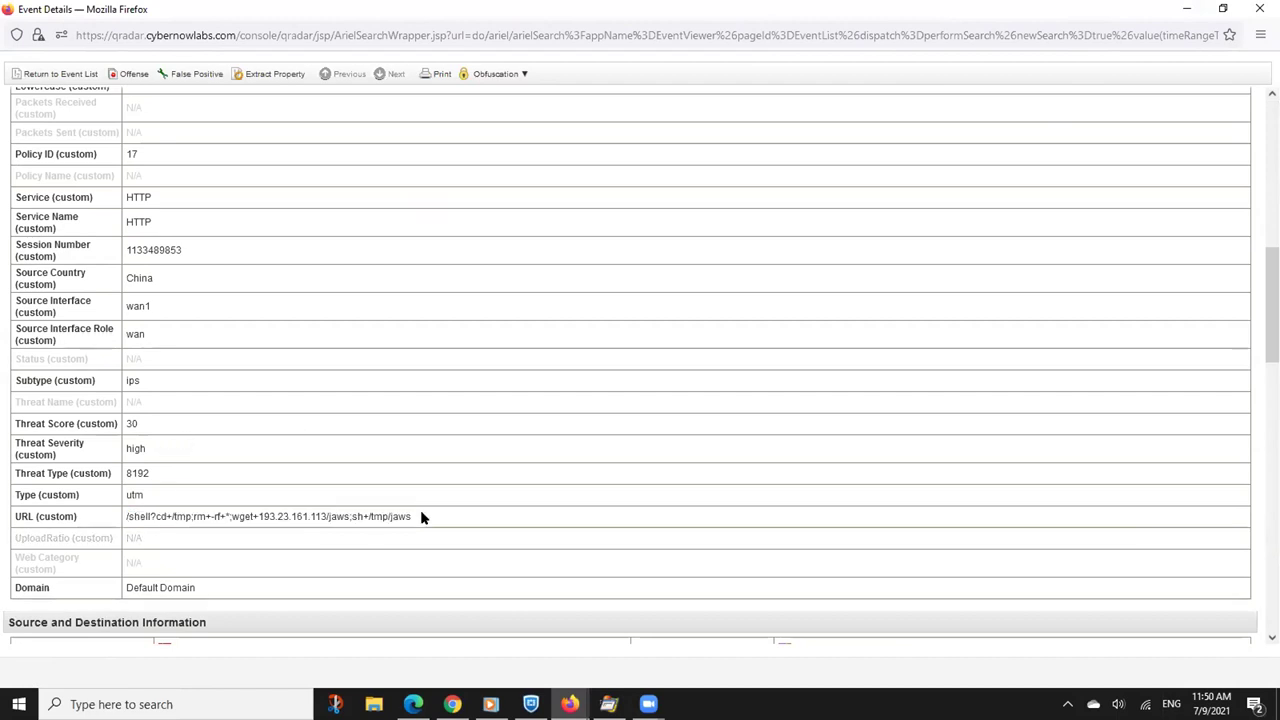
scroll(640, 400, "down", 5)
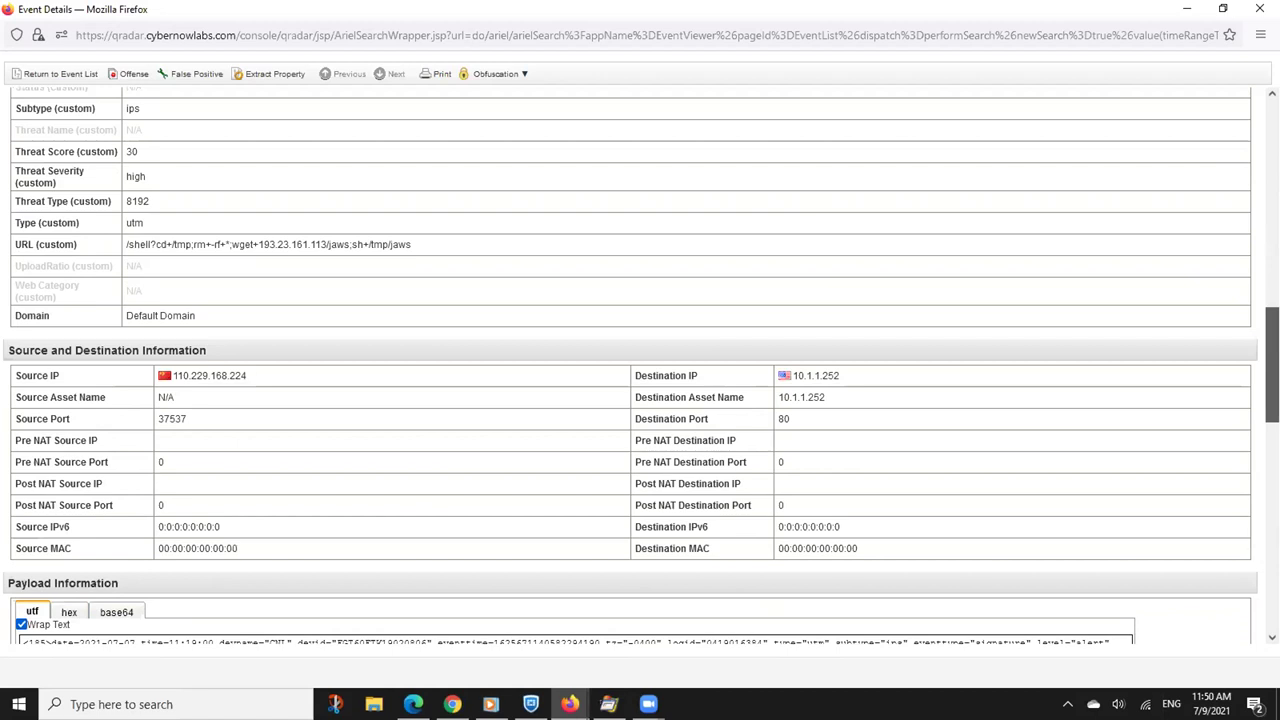
left_click(1260, 9)
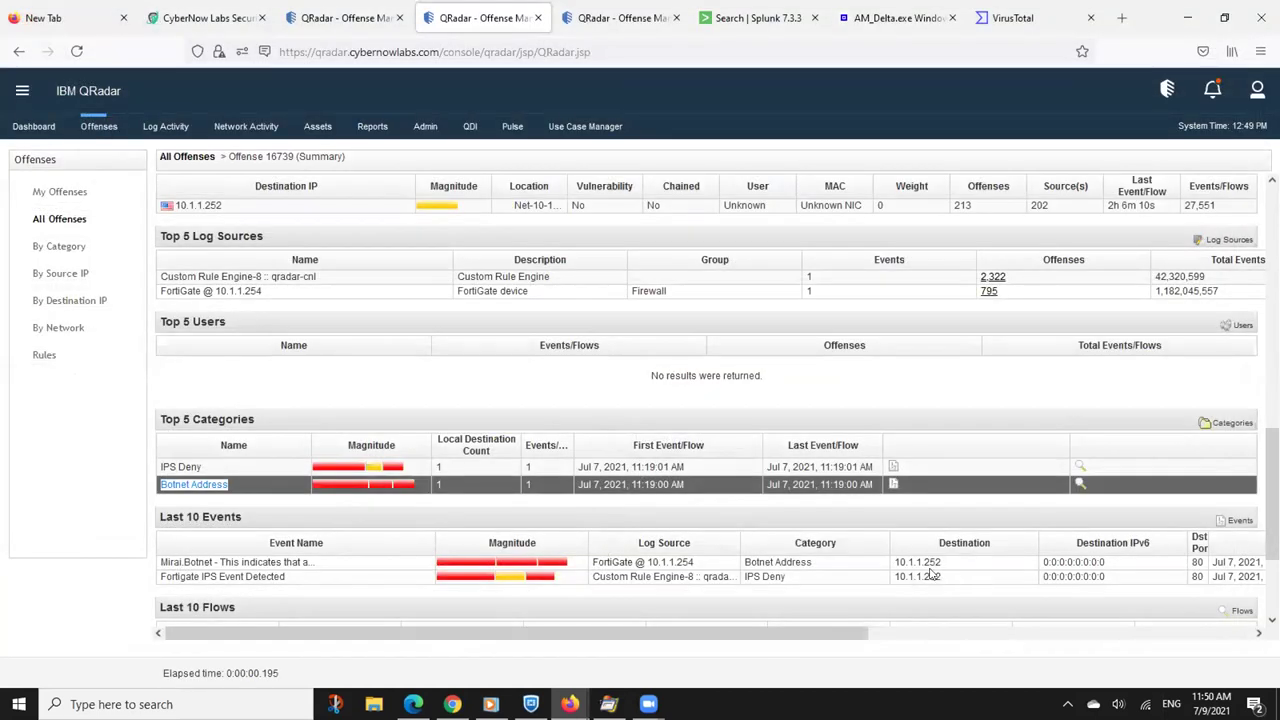
Open the IPS Deny category's Fortigate event details, review the matched custom rules and annotations, and close the window
left_click(893, 466)
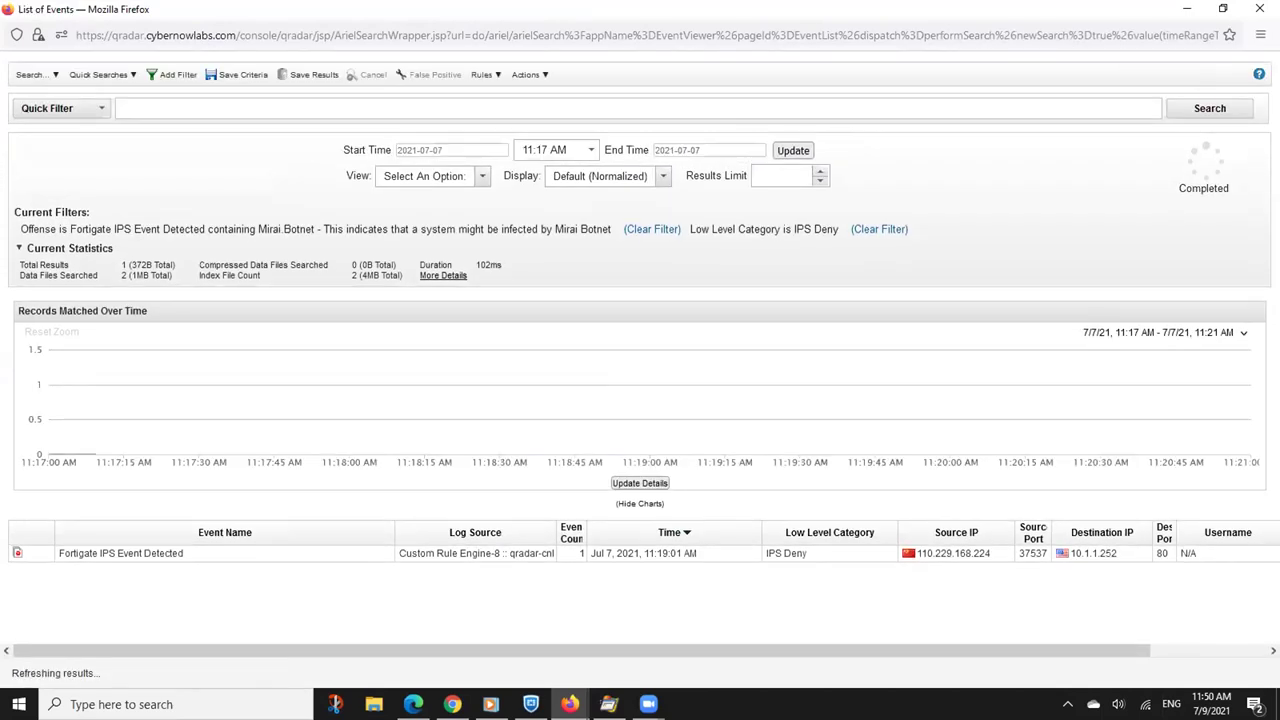
double_click(145, 551)
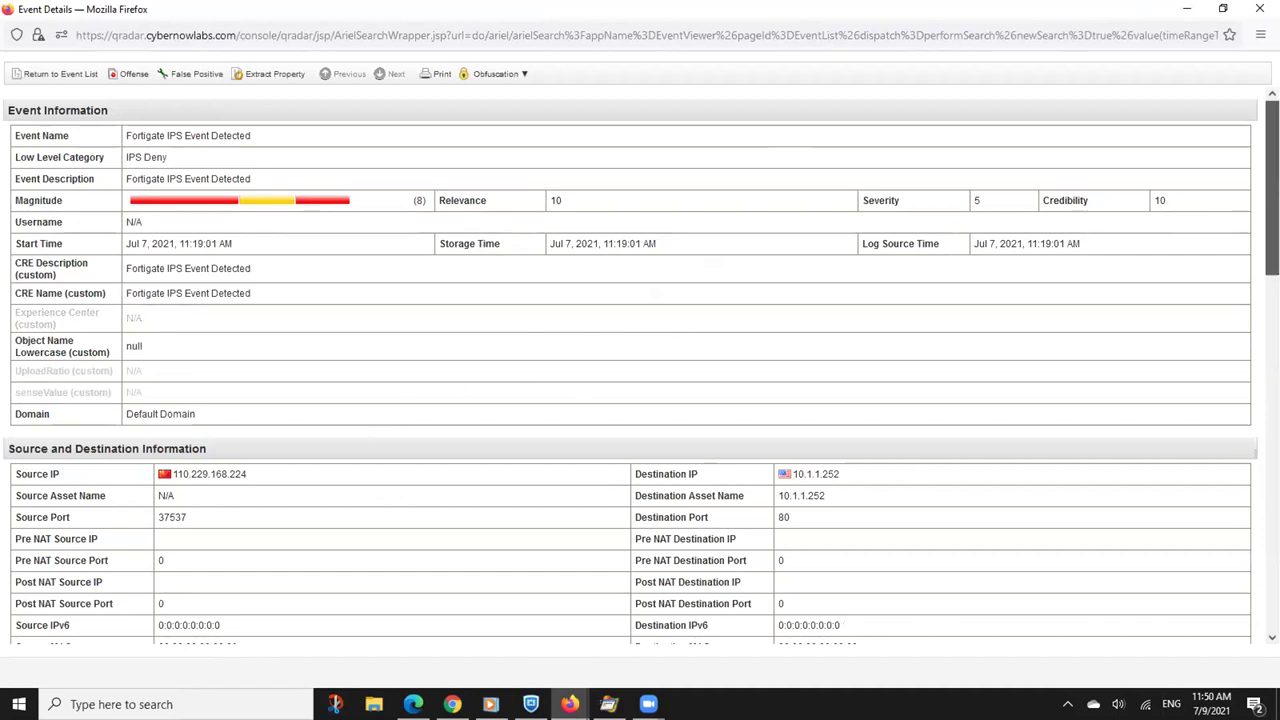
left_click_drag(1272, 180, 1272, 465)
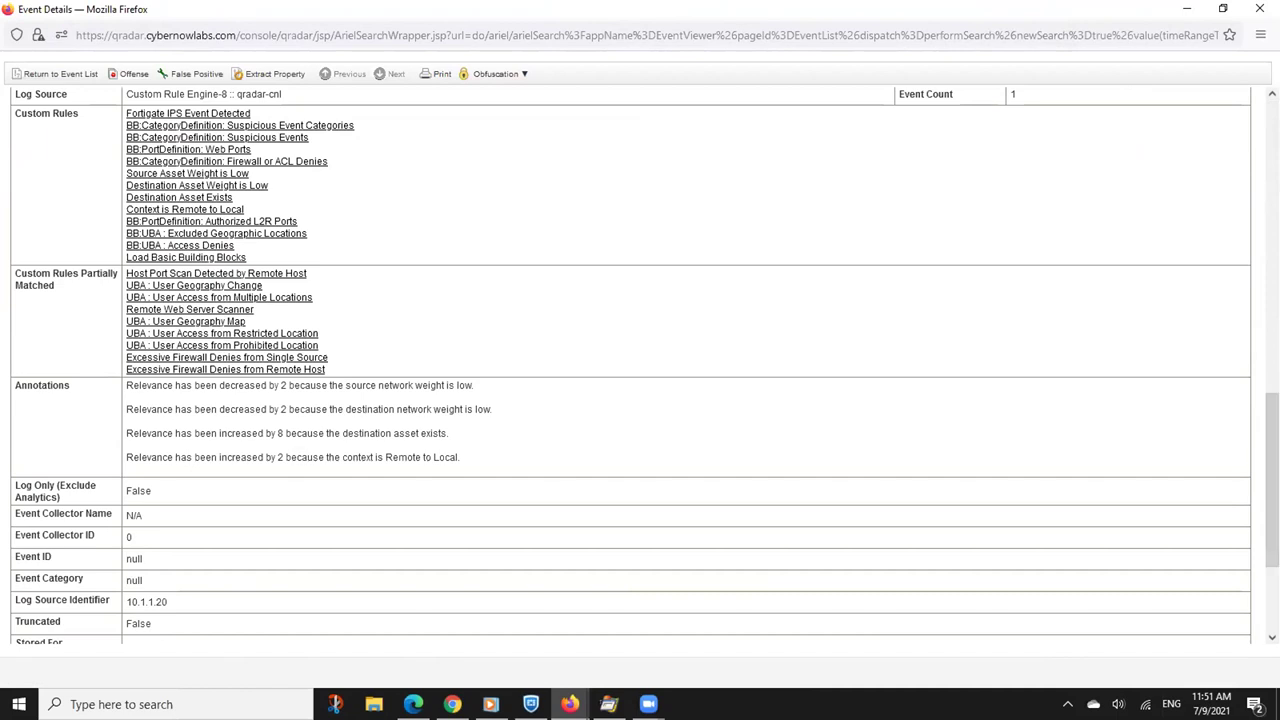
left_click(1259, 9)
Switch to Splunk, remove the srcip= field from the query and change the searched address to 10.1.1.252
left_click(752, 17)
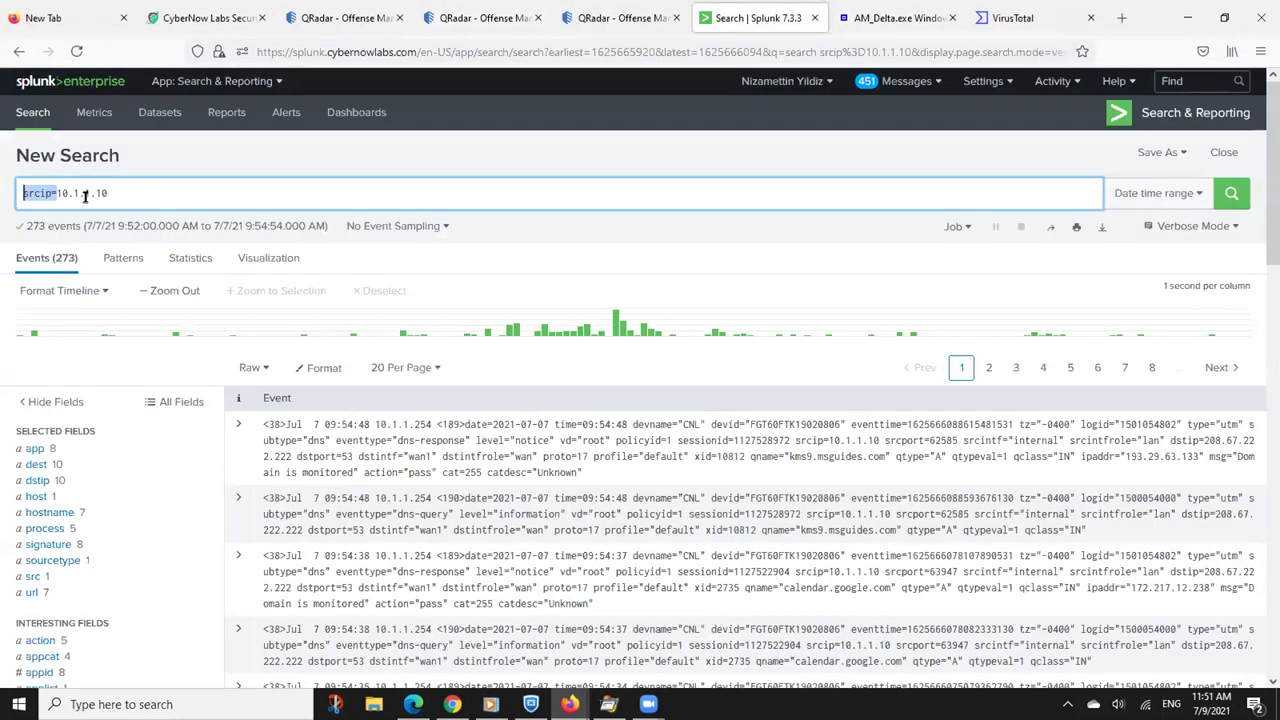
key("Delete")
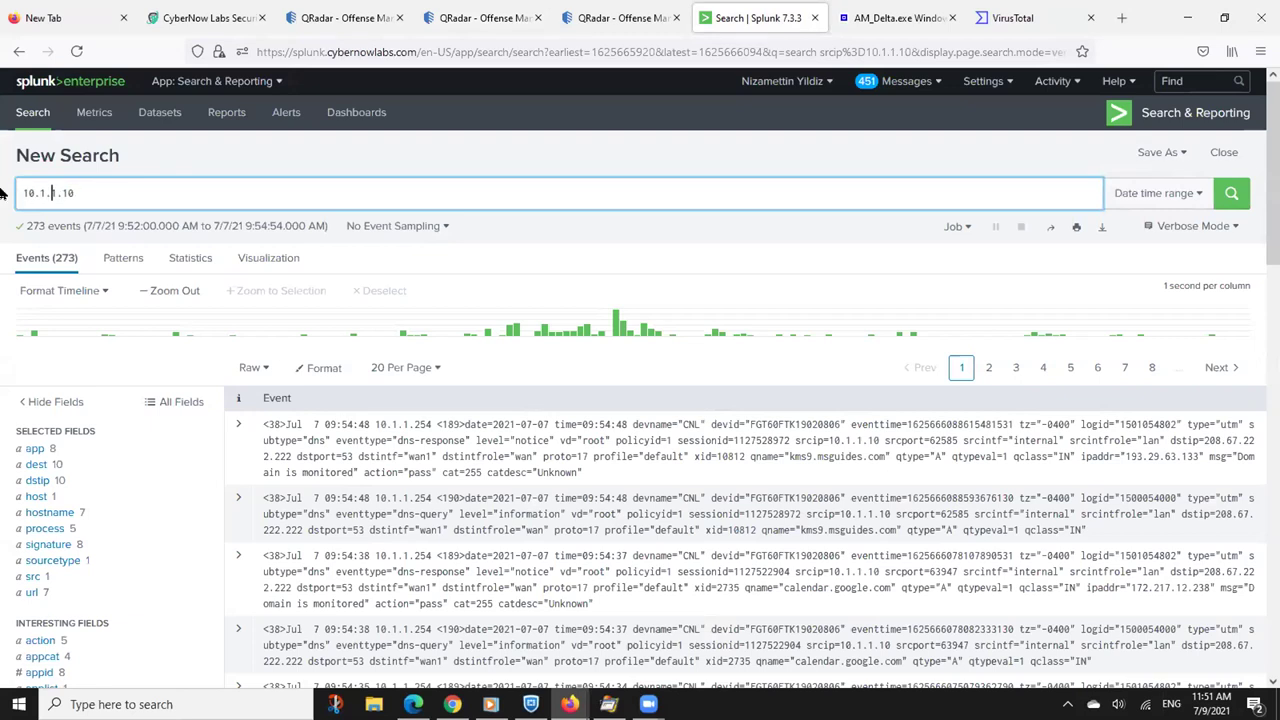
key("BackSpace")
type("252")
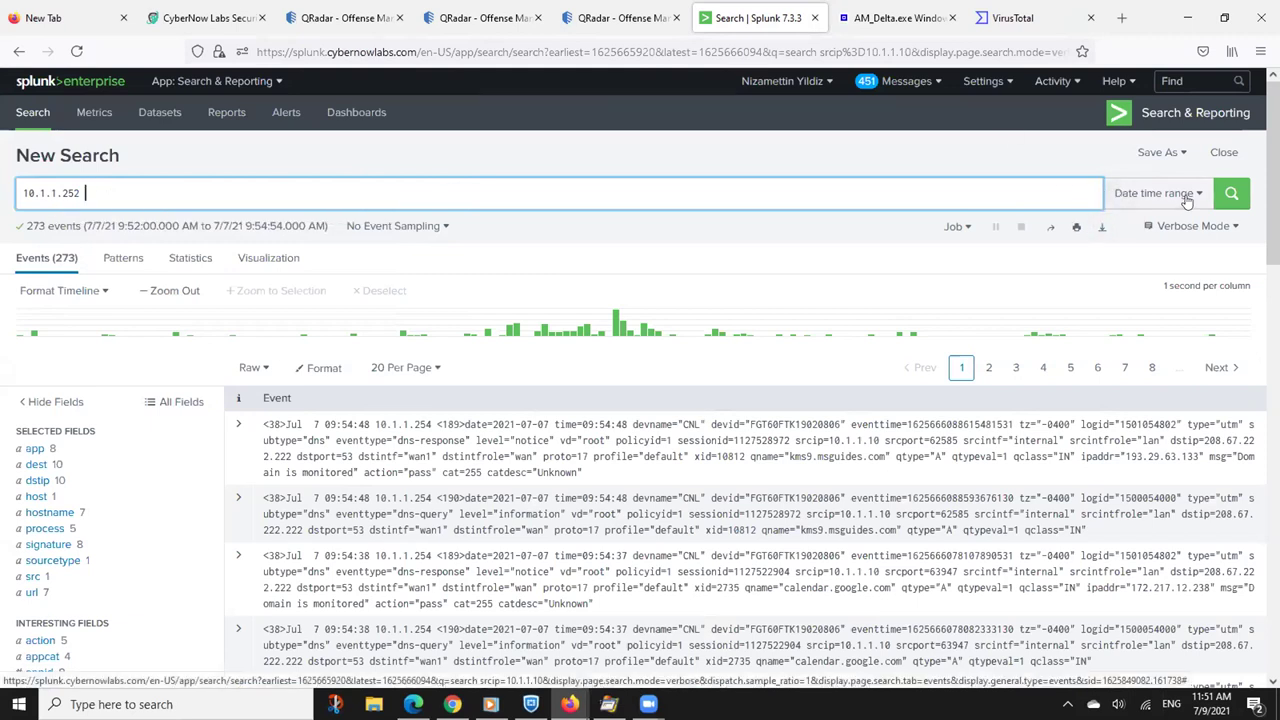
Open the search's time range settings and bring up the Advanced earliest and latest time options
left_click(1130, 193)
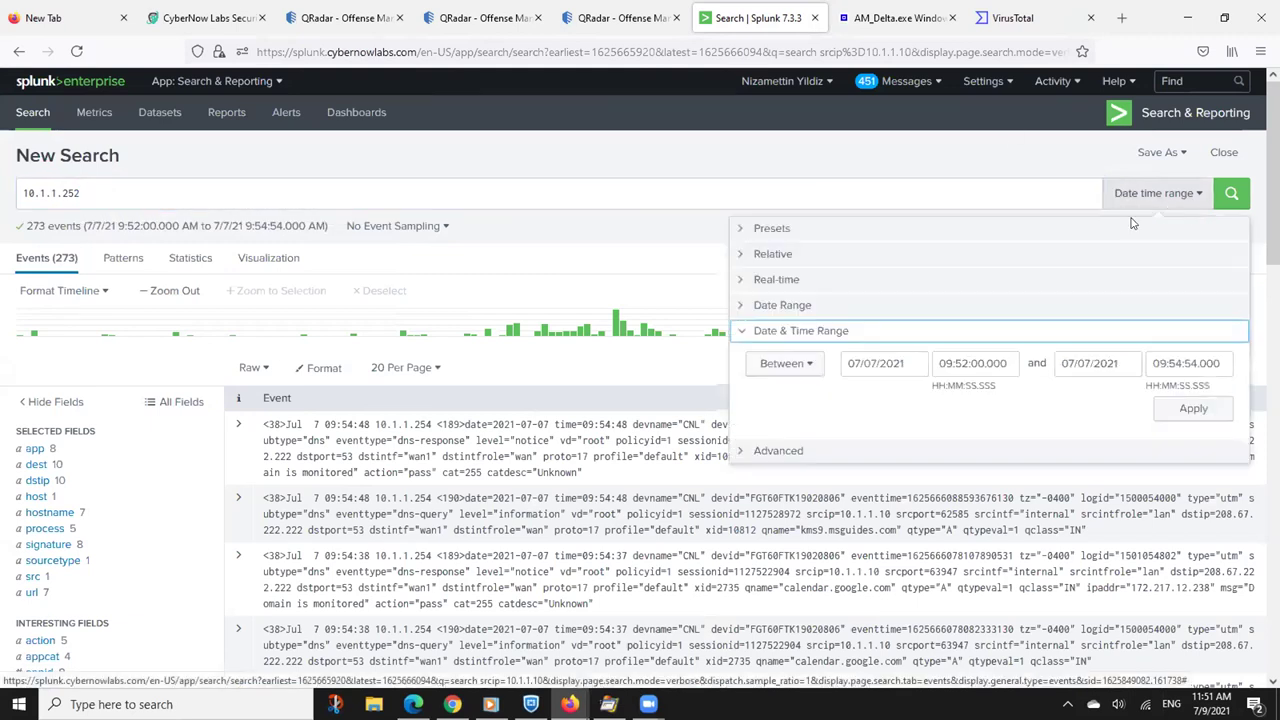
left_click(789, 318)
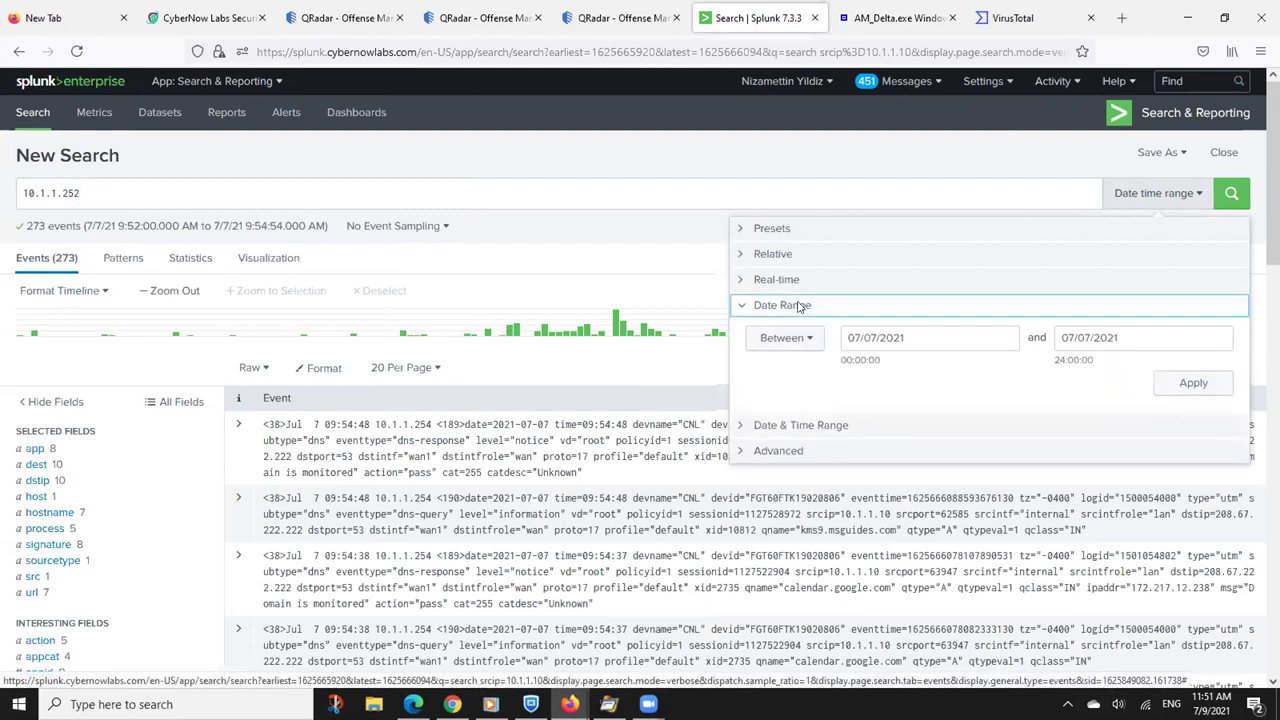
left_click(789, 340)
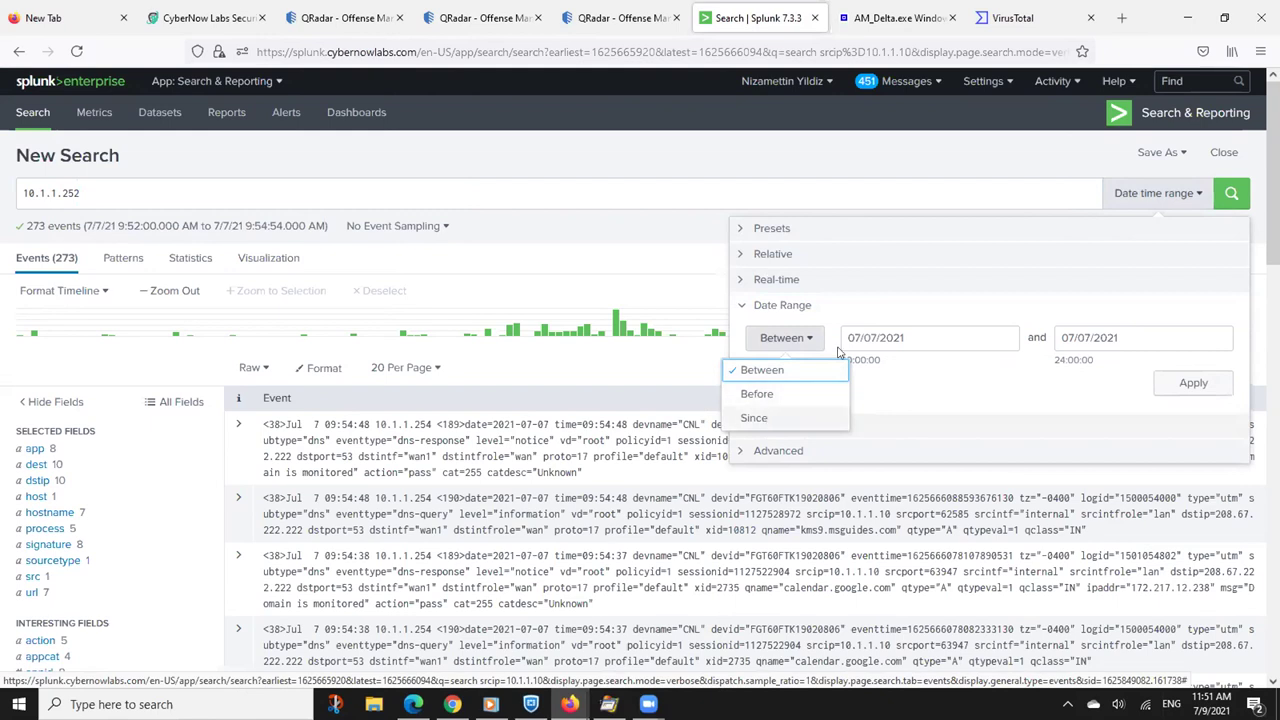
left_click(1145, 203)
left_click(1126, 203)
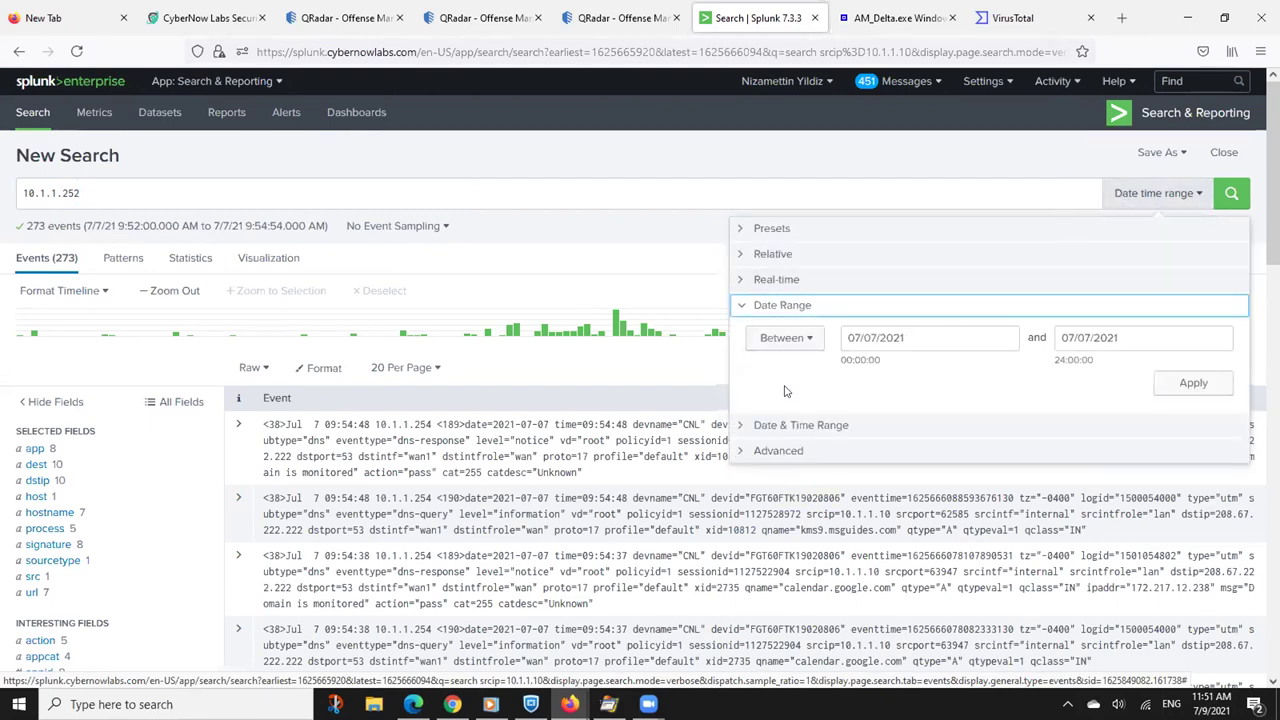
left_click(786, 425)
left_click(776, 450)
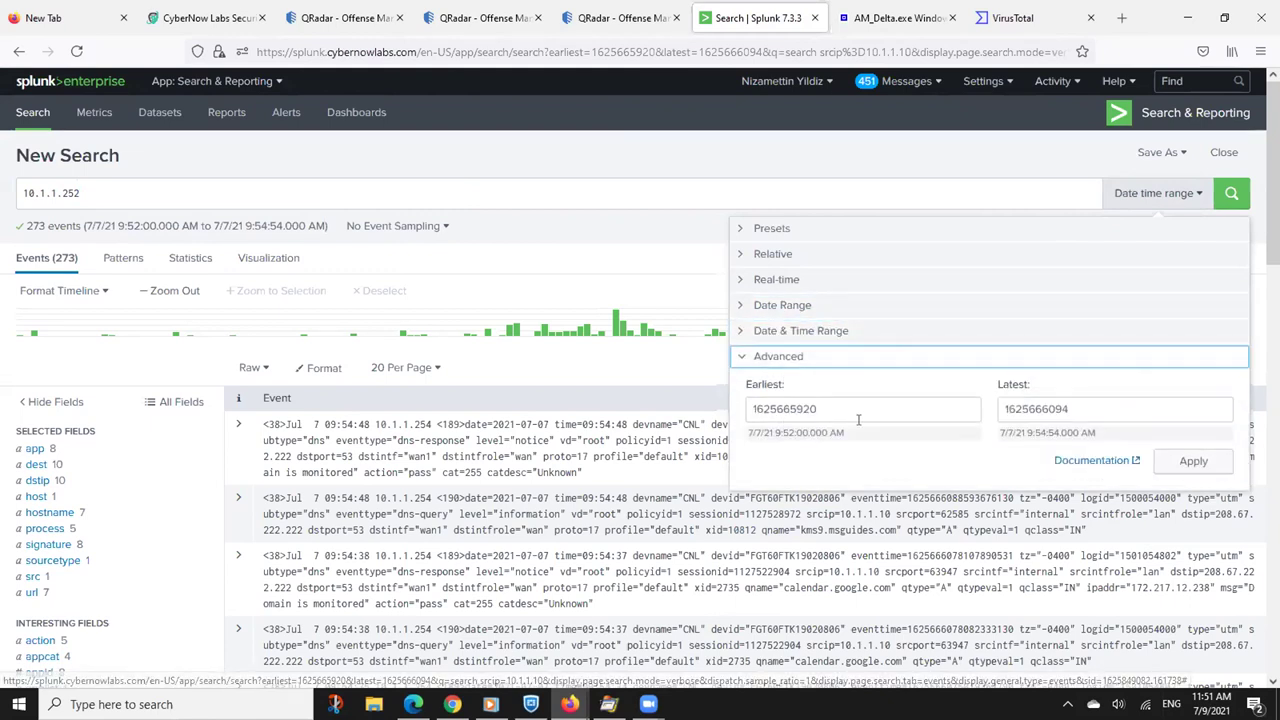
Rerun the 10.1.1.252 search over the last 7 days
left_click(783, 282)
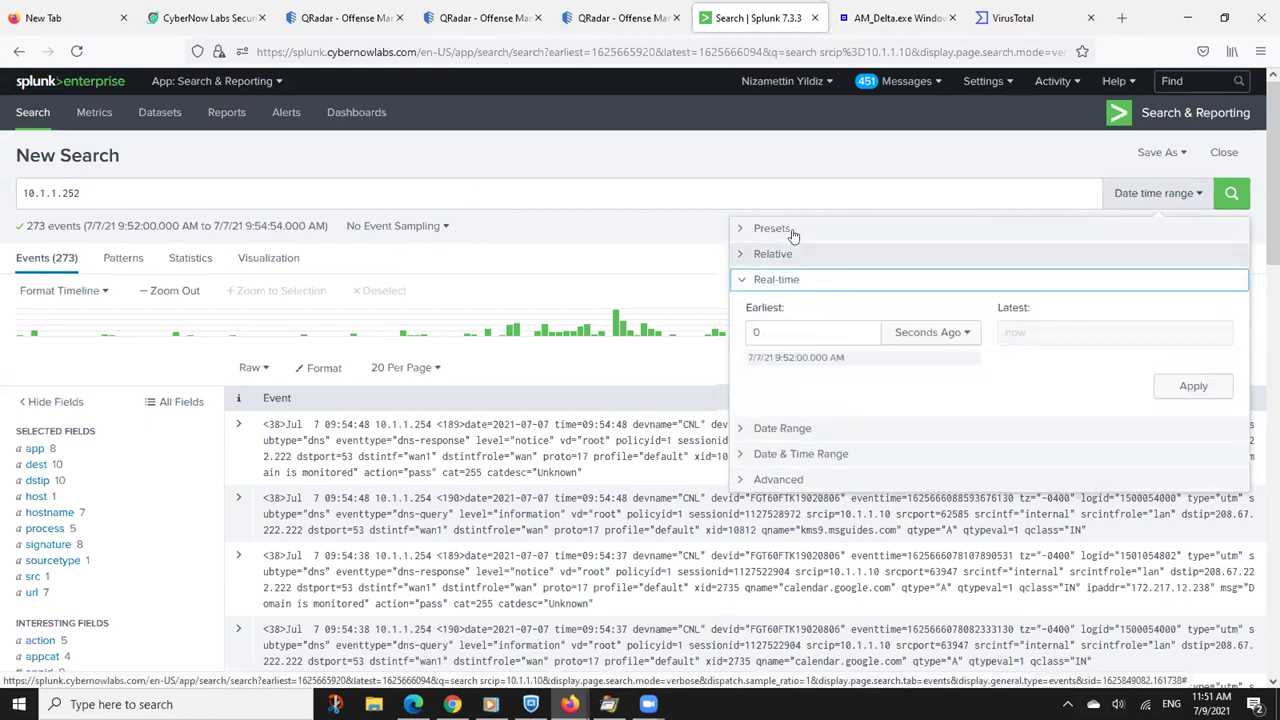
left_click(790, 230)
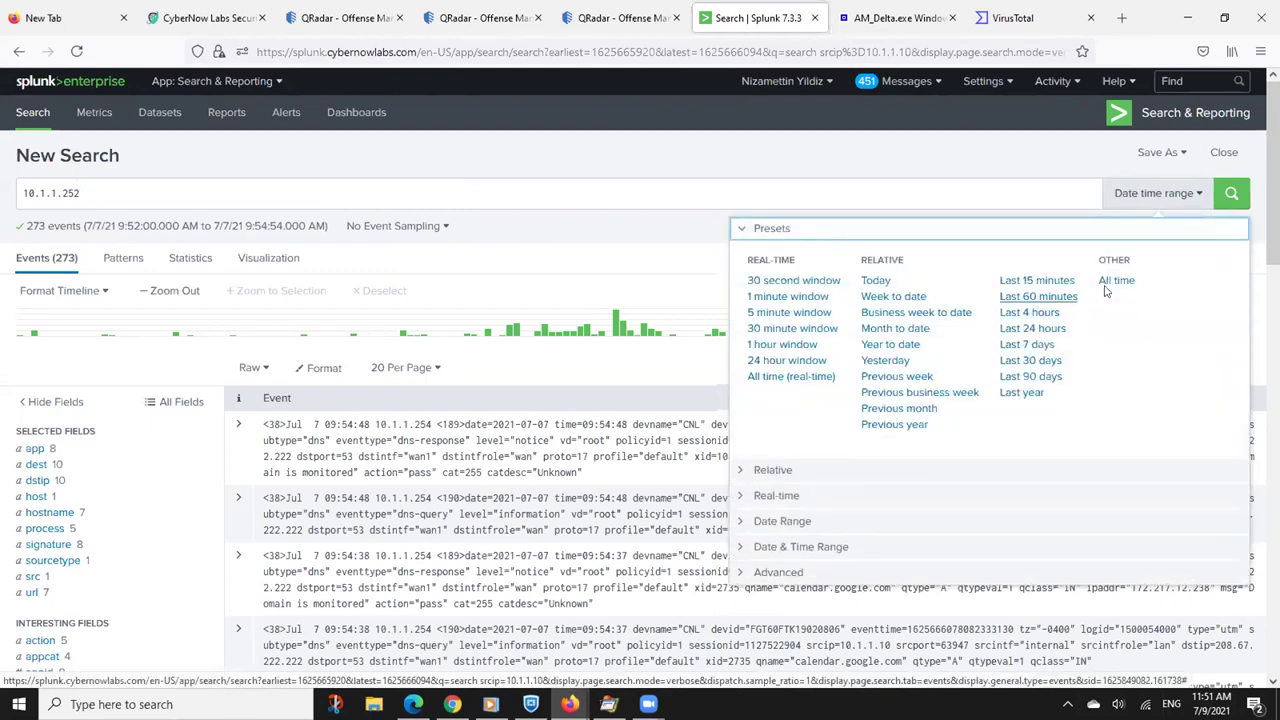
left_click(1032, 346)
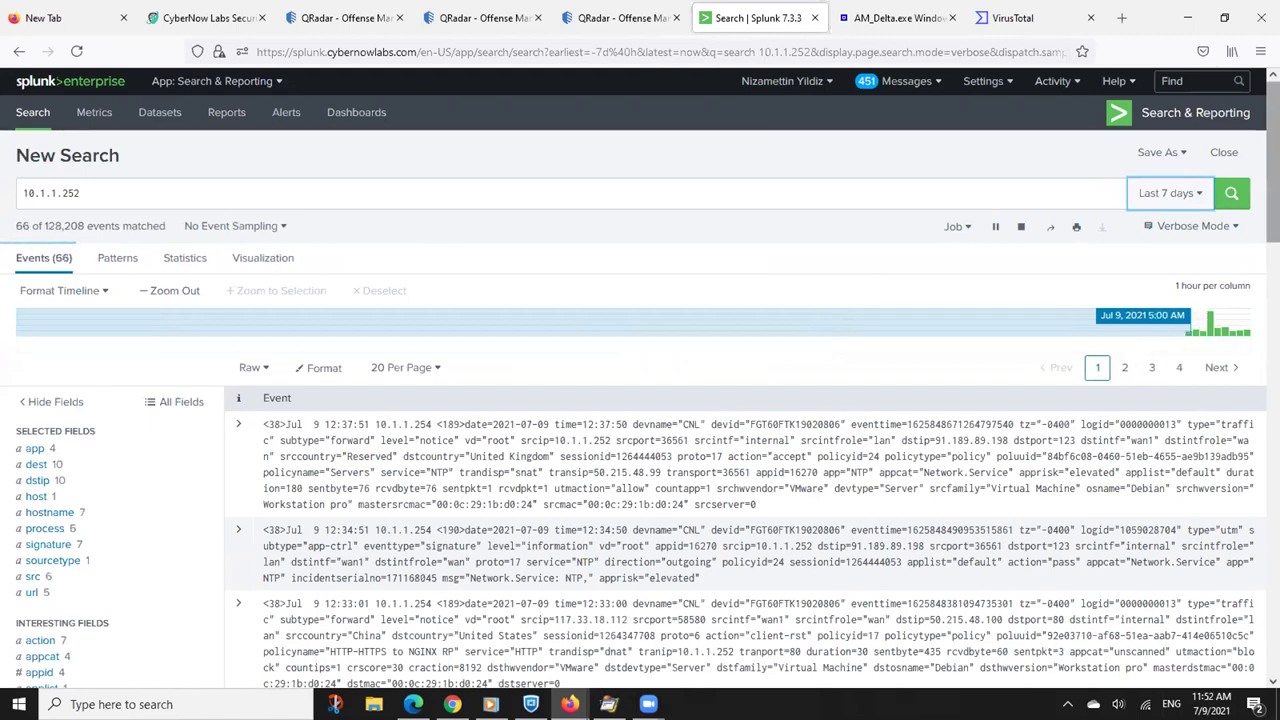
scroll(908, 560, "down", 1)
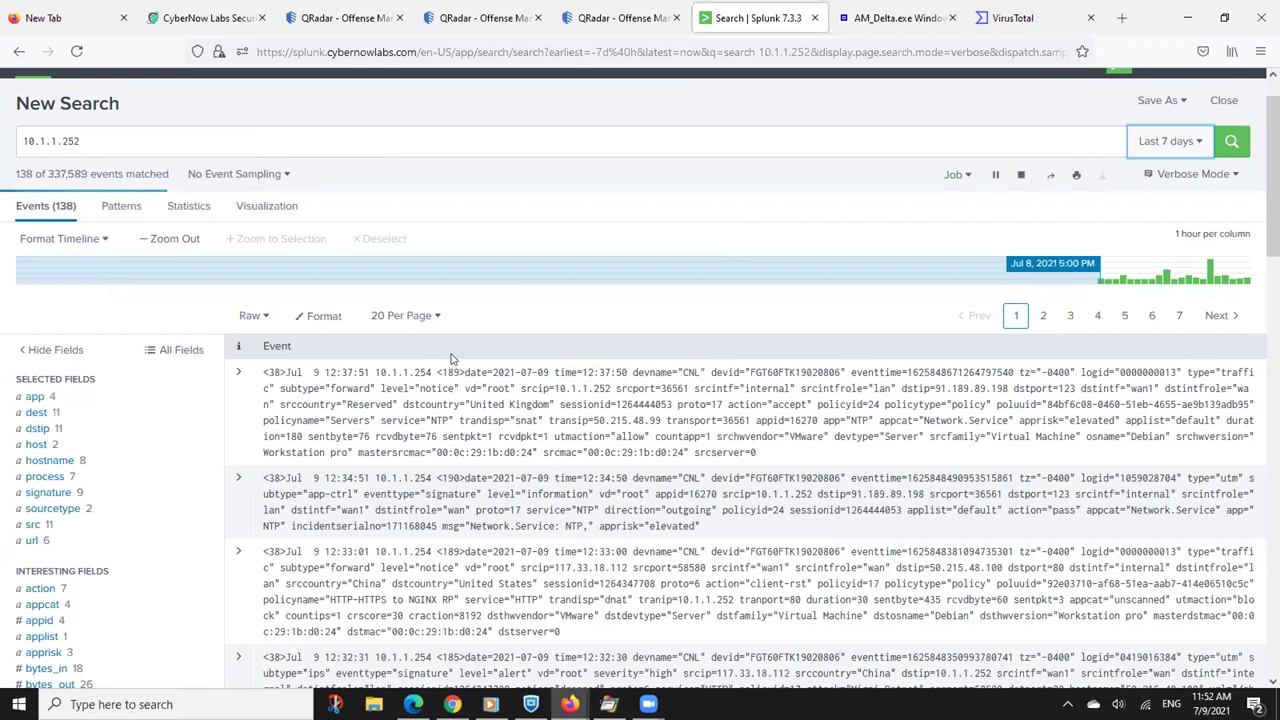
Check the start date and time of offense 16707 in QRadar and return to the Splunk search
left_click(1175, 141)
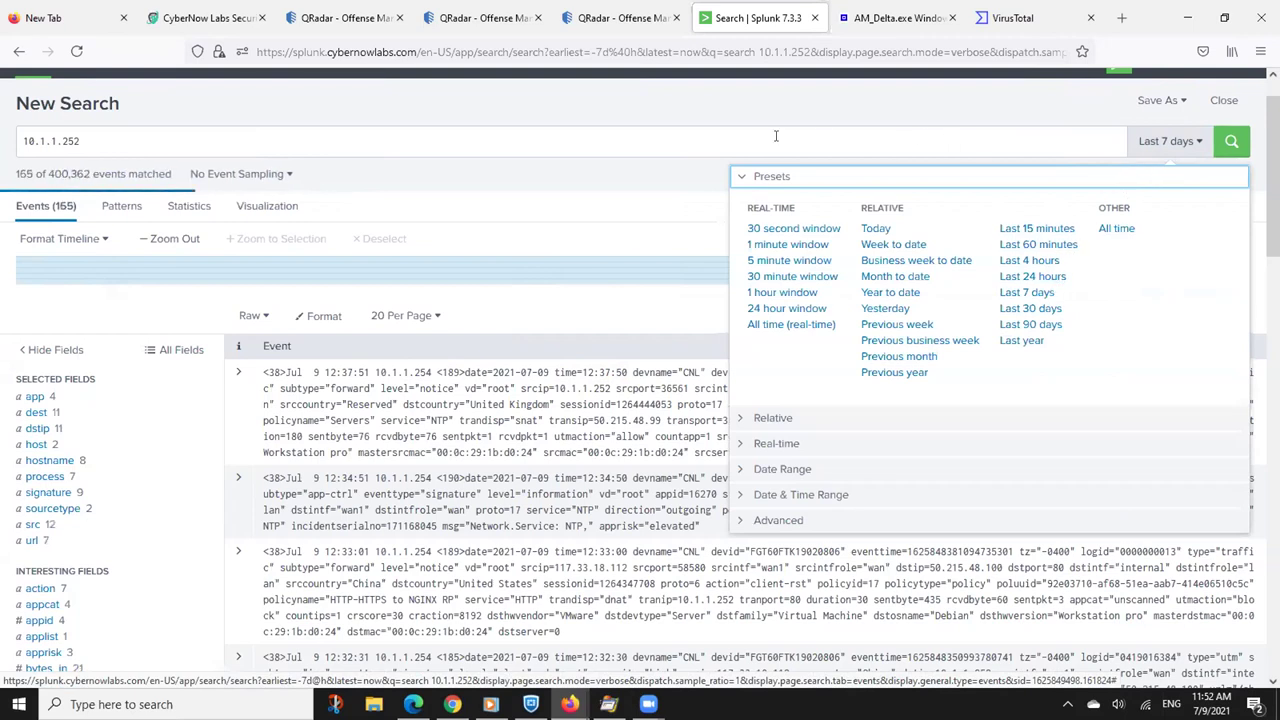
left_click(881, 121)
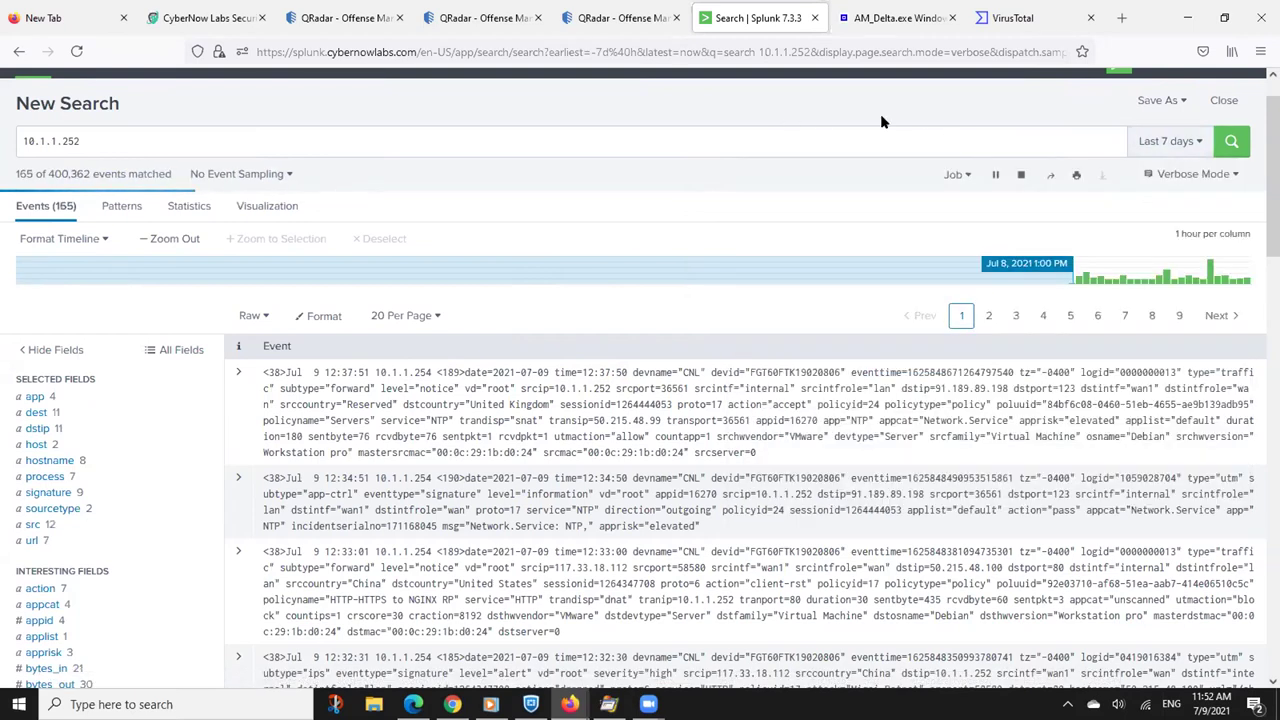
left_click(1172, 143)
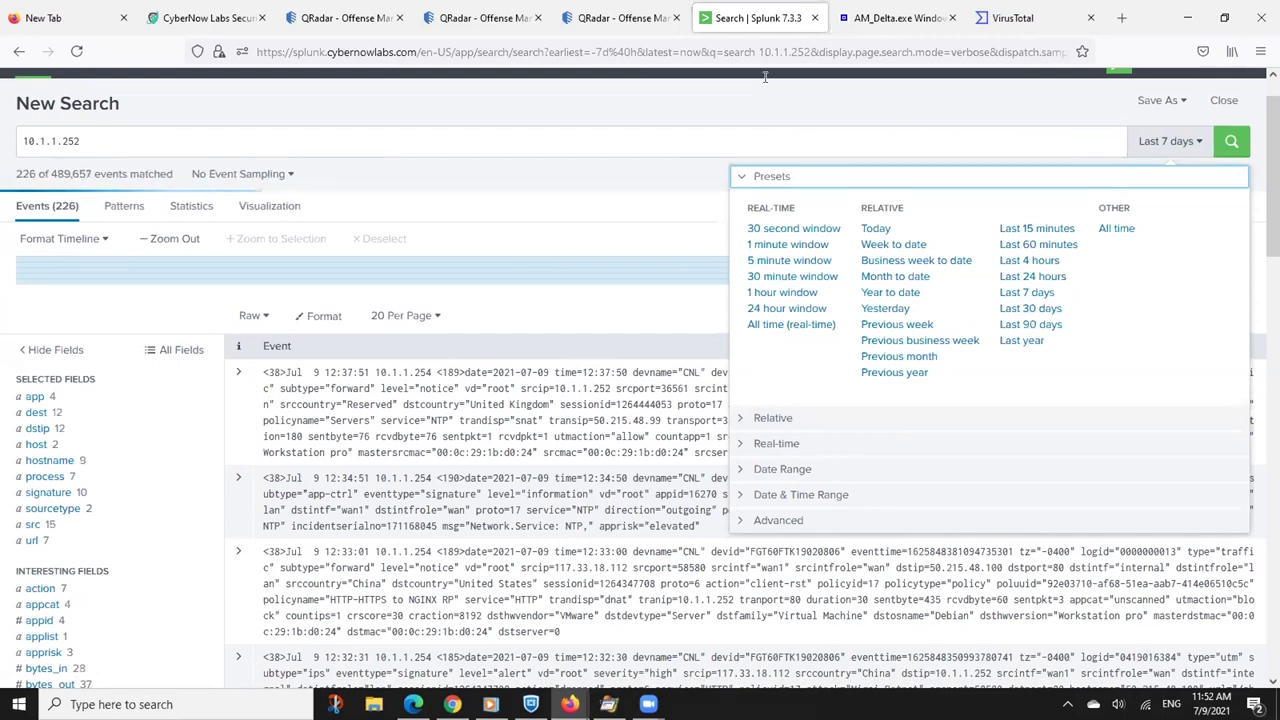
left_click(622, 18)
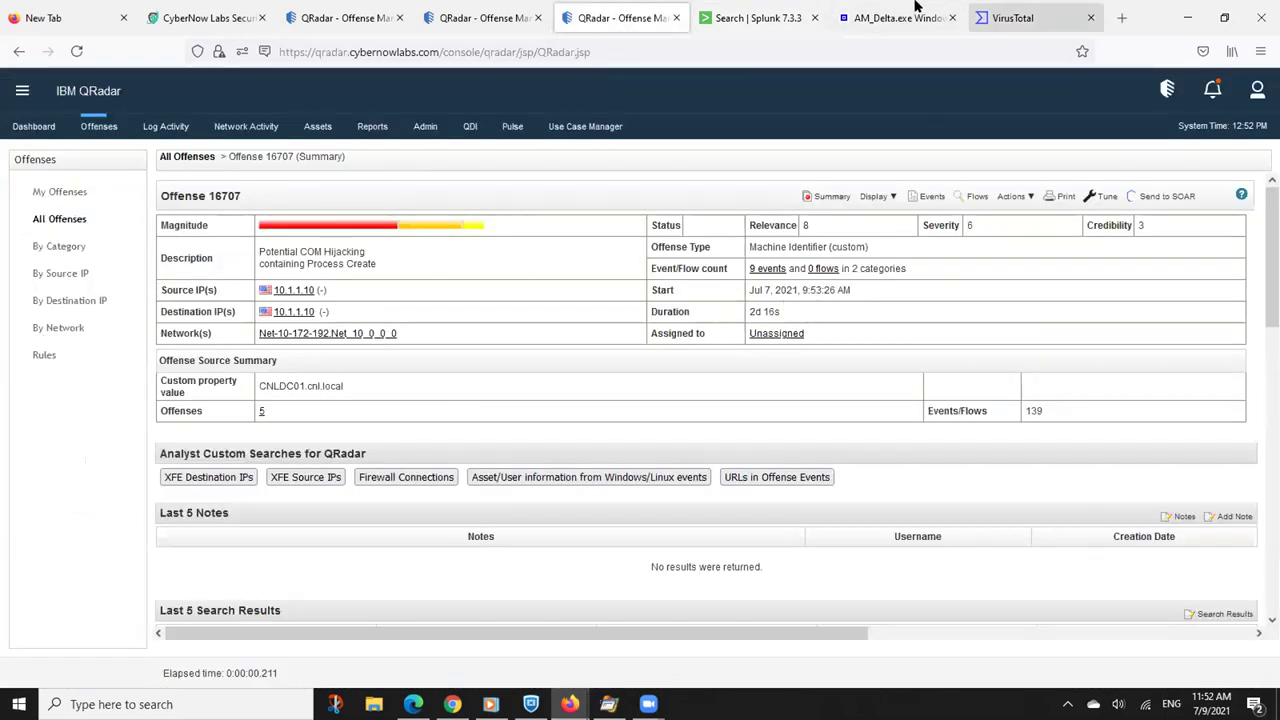
left_click(735, 18)
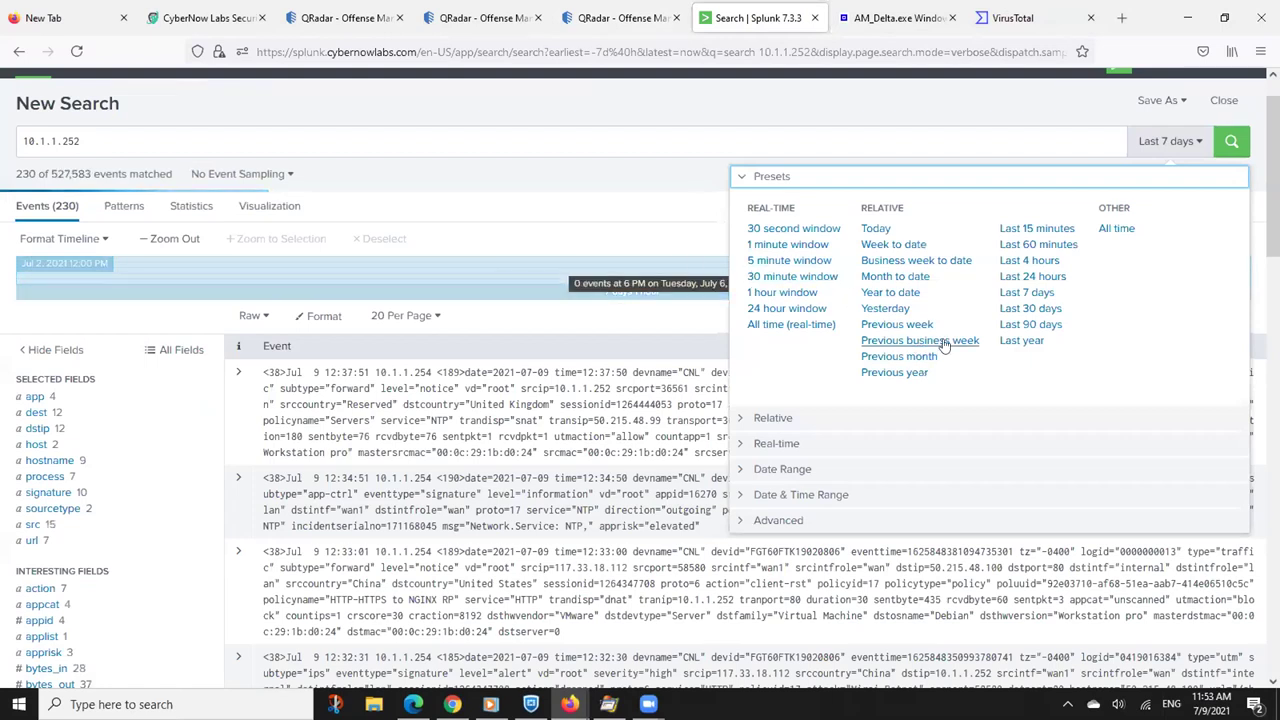
Look through the search's date range conditions and open the Date & Time Range settings
left_click(1167, 141)
left_click(1168, 140)
left_click(780, 471)
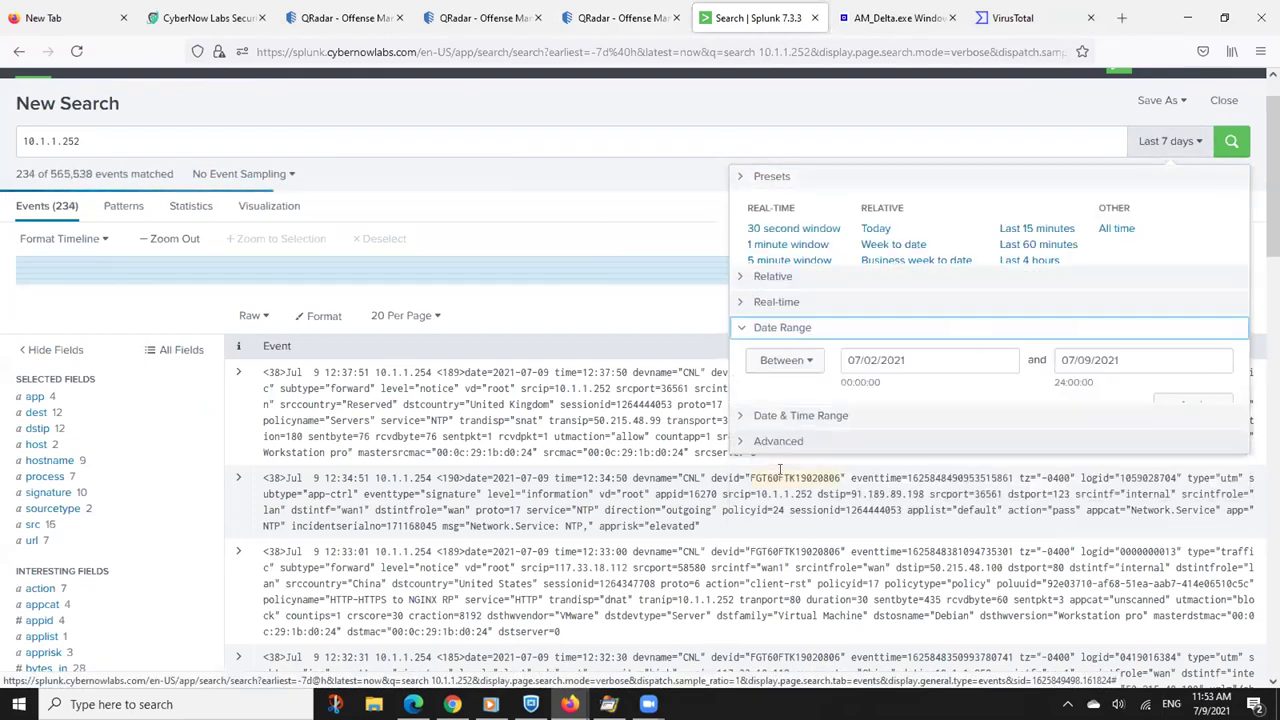
left_click(800, 287)
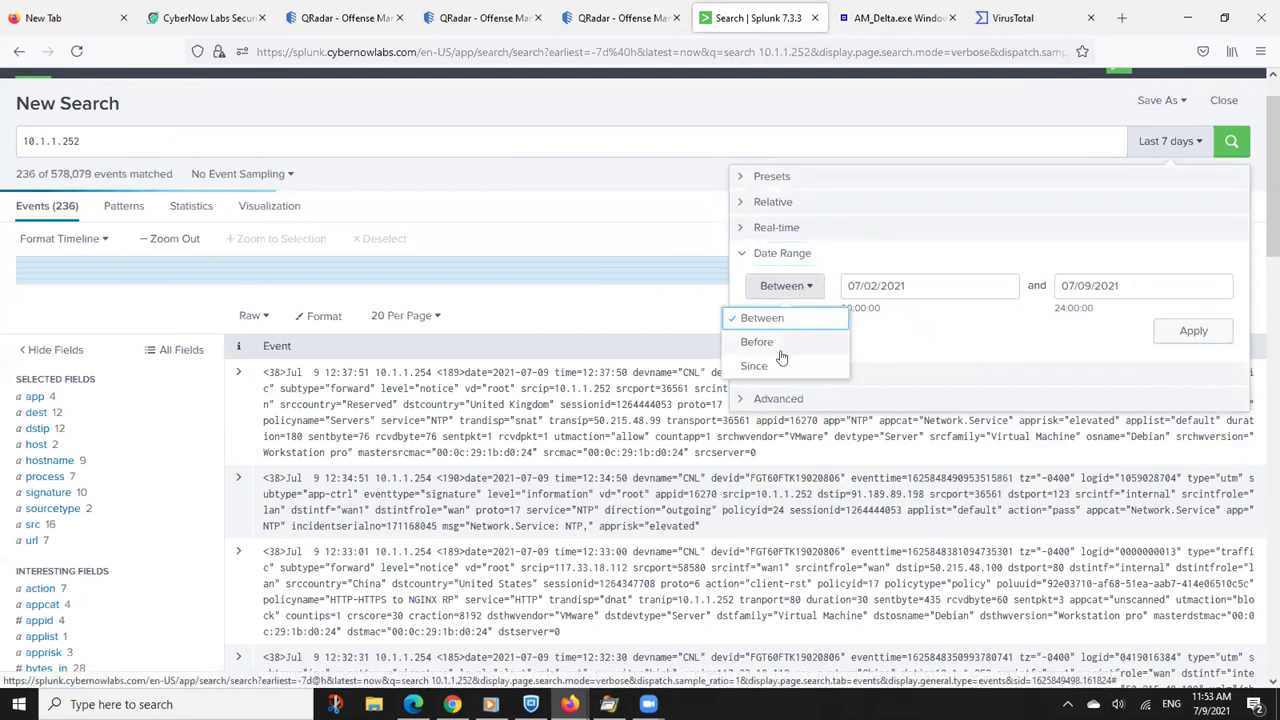
left_click(779, 345)
left_click(800, 287)
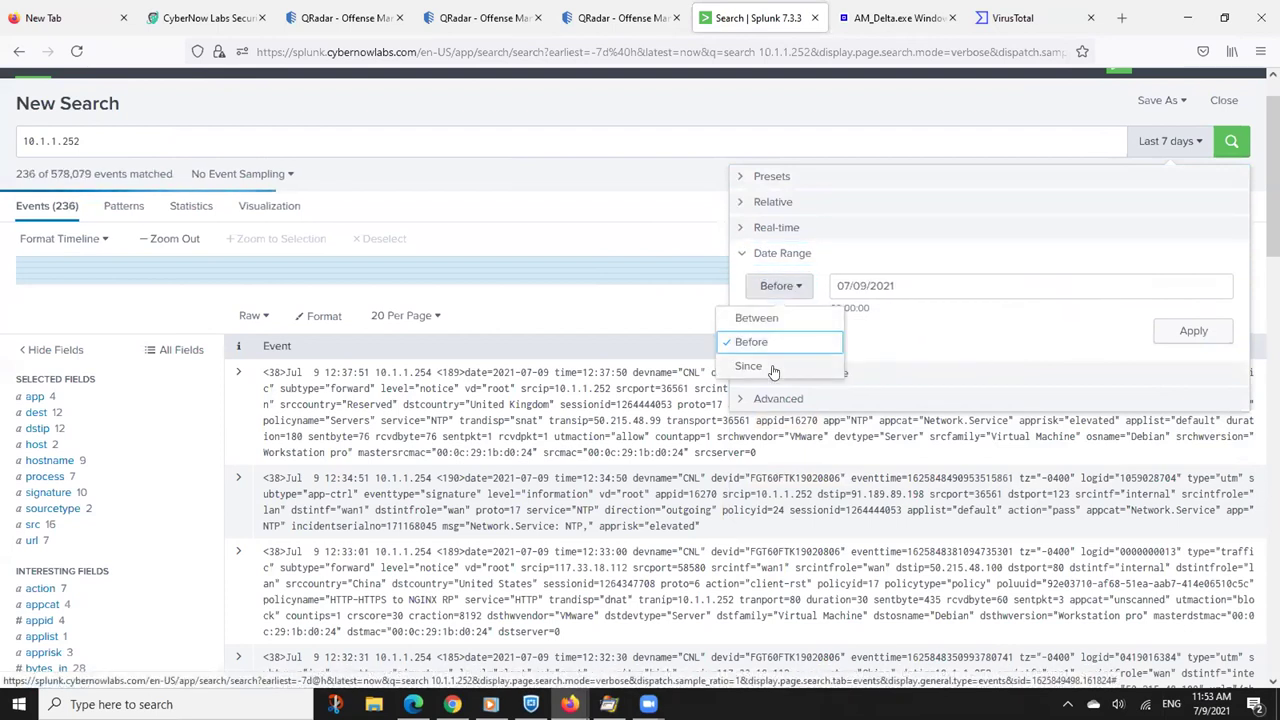
left_click(954, 373)
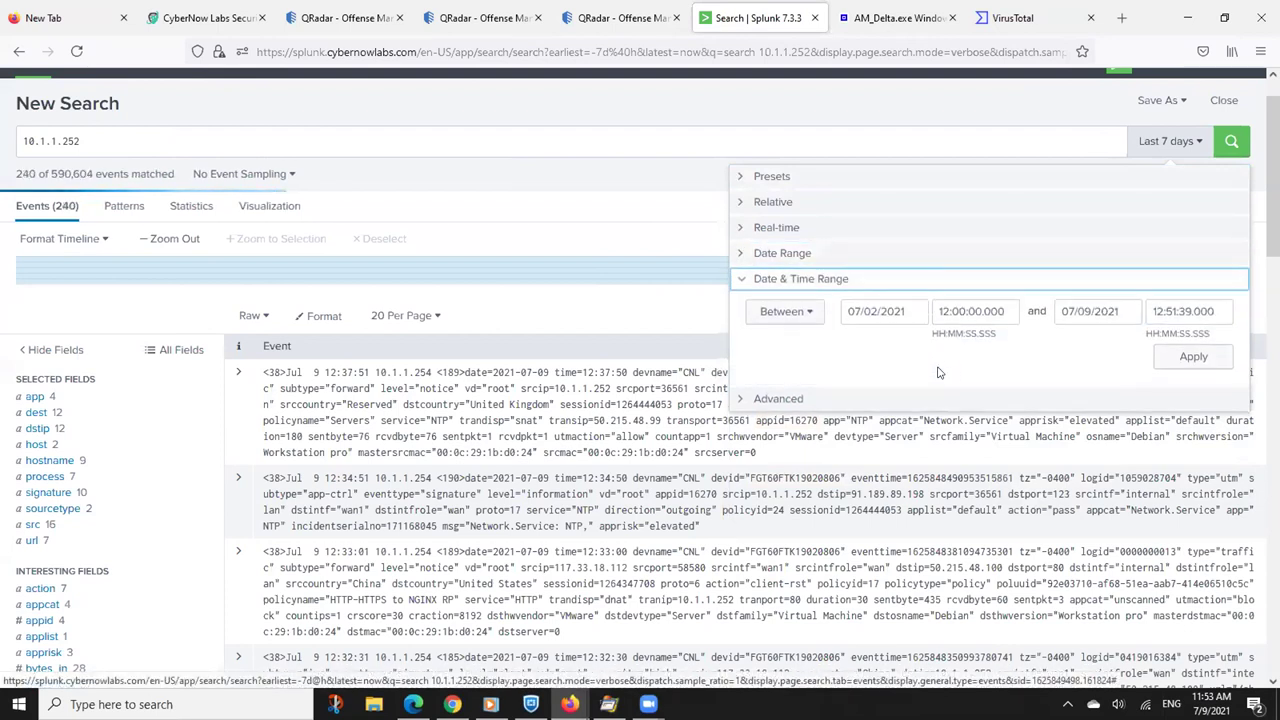
Set the start of the Between range to 07/07/2021 at 09:50:00.000
left_click(870, 307)
key("BackSpace")
type("7")
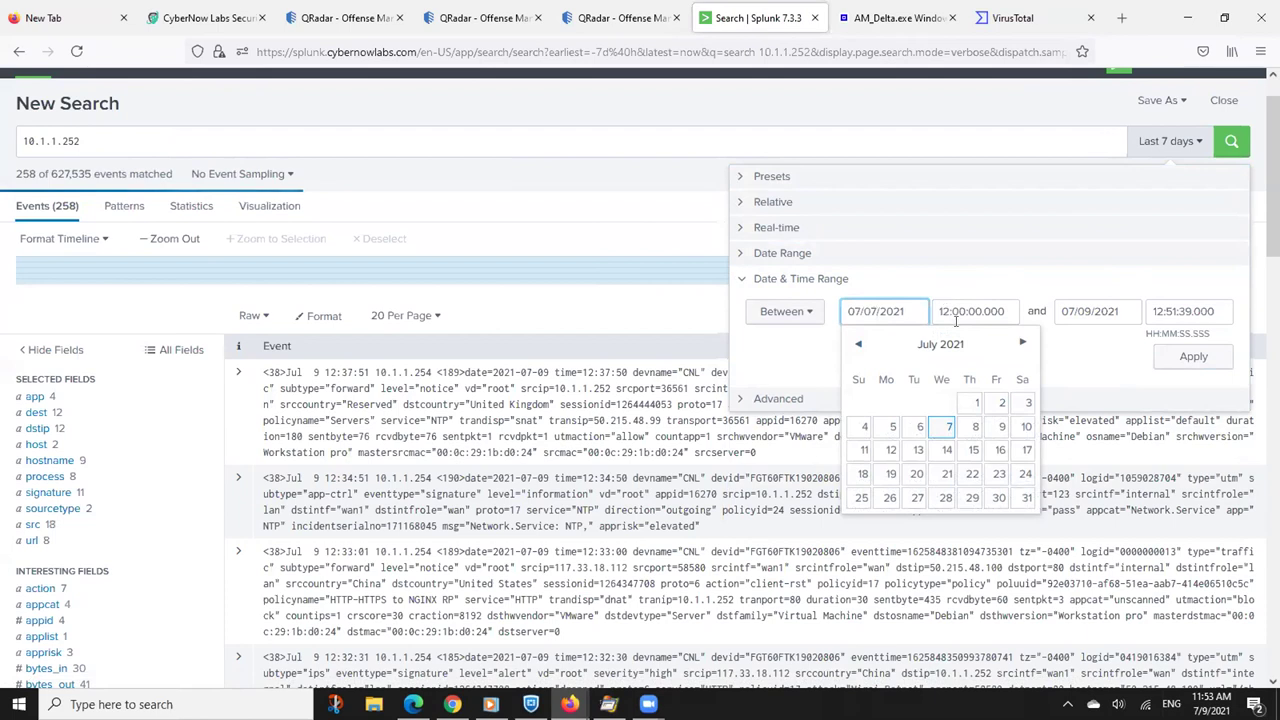
left_click(955, 318)
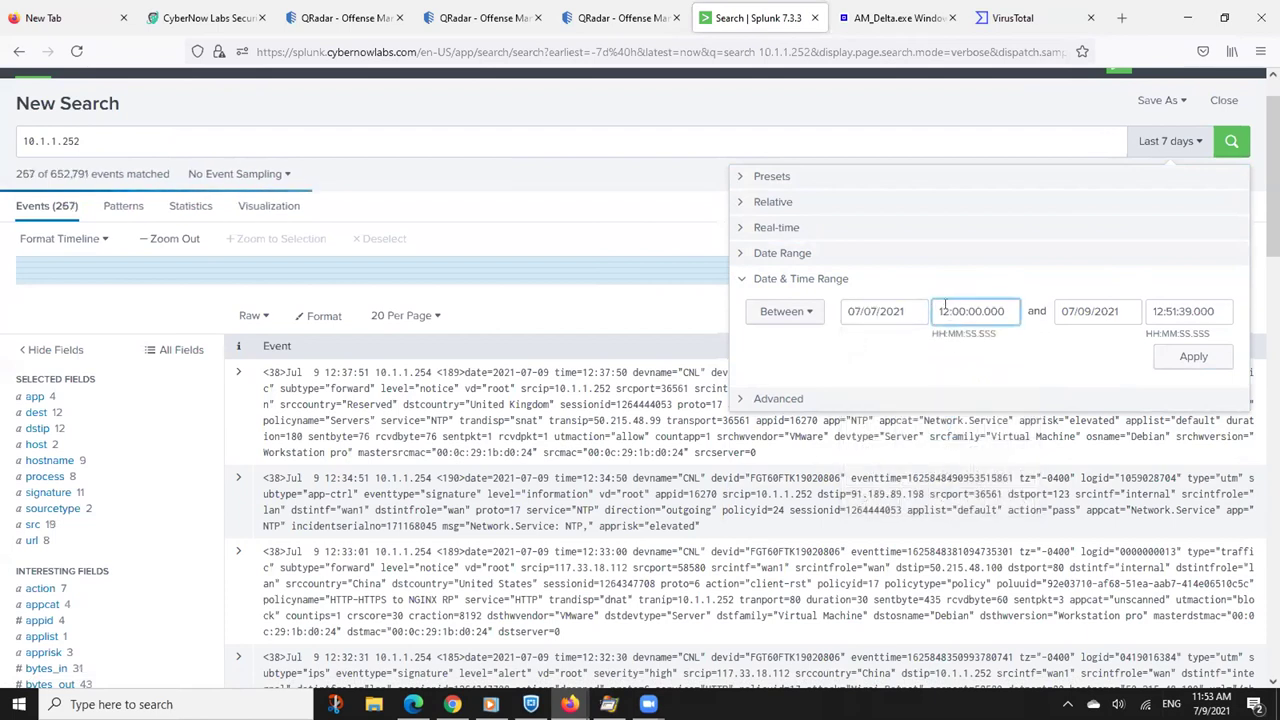
key("Delete")
key("BackSpace")
type("09")
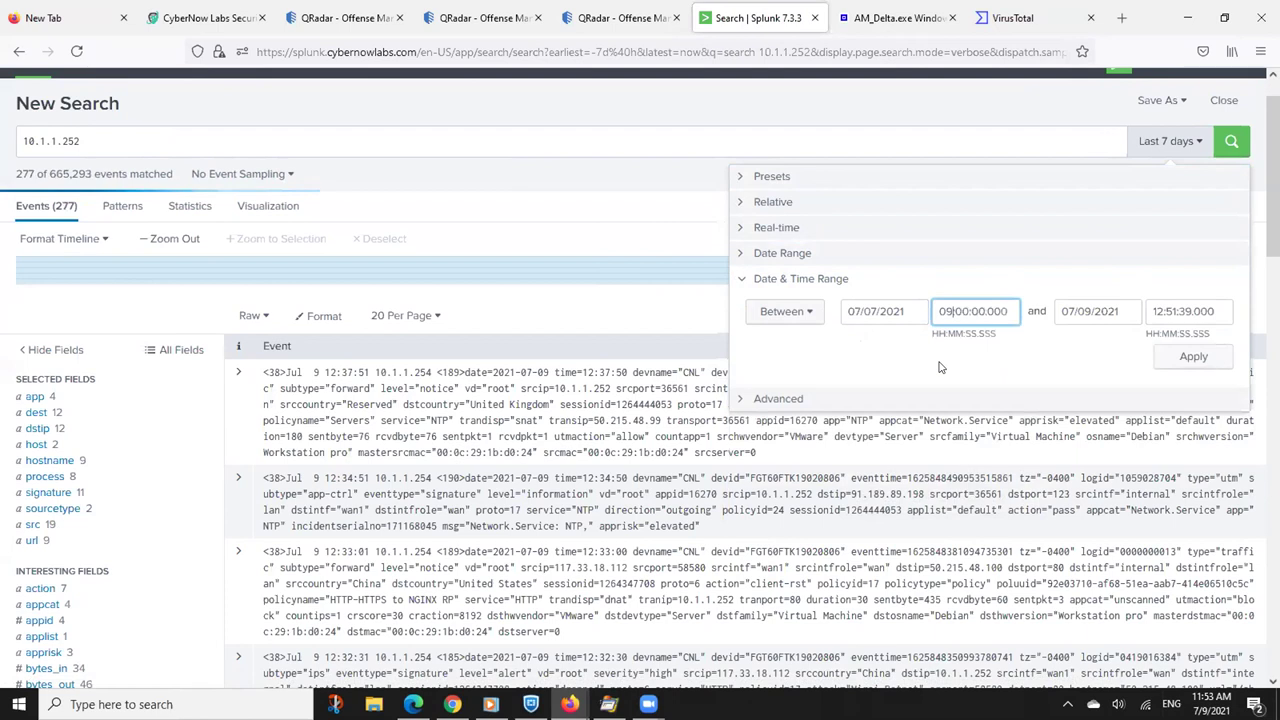
key("BackSpace")
type("5")
Rerun the 10.1.1.252 search for all events since 07/07/2021 at 09:50:00.000
left_click(791, 316)
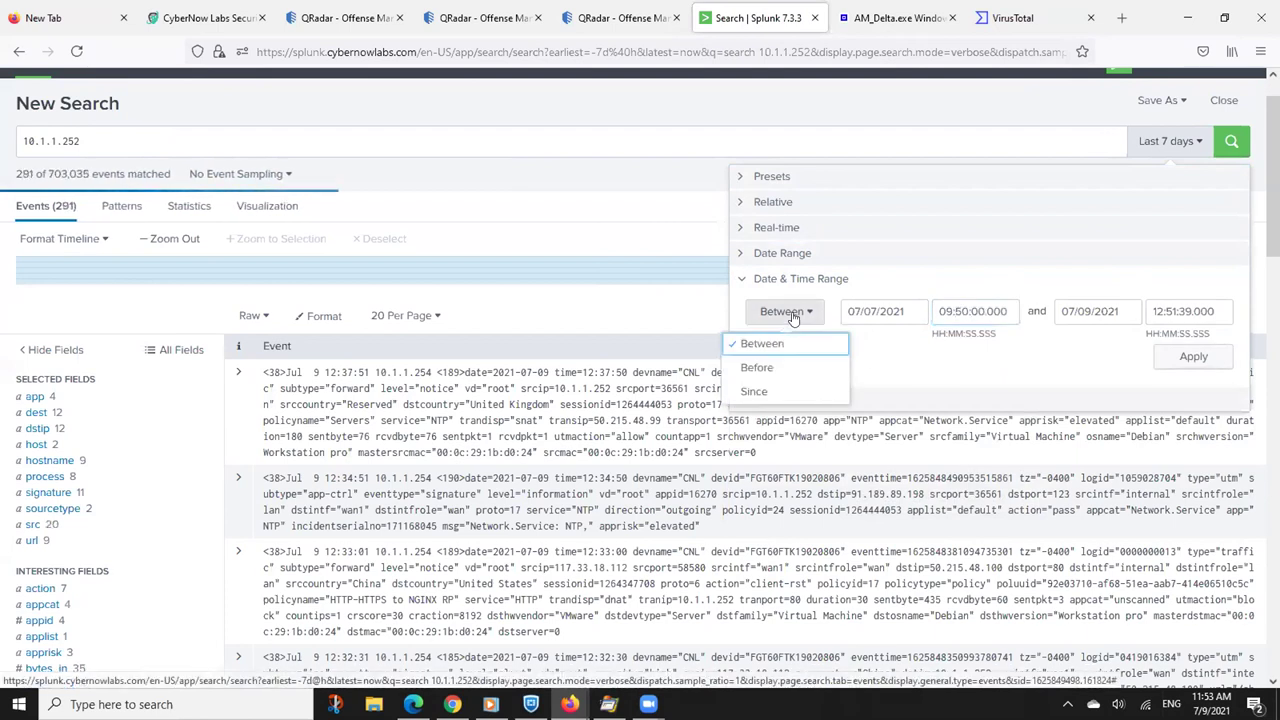
left_click(765, 389)
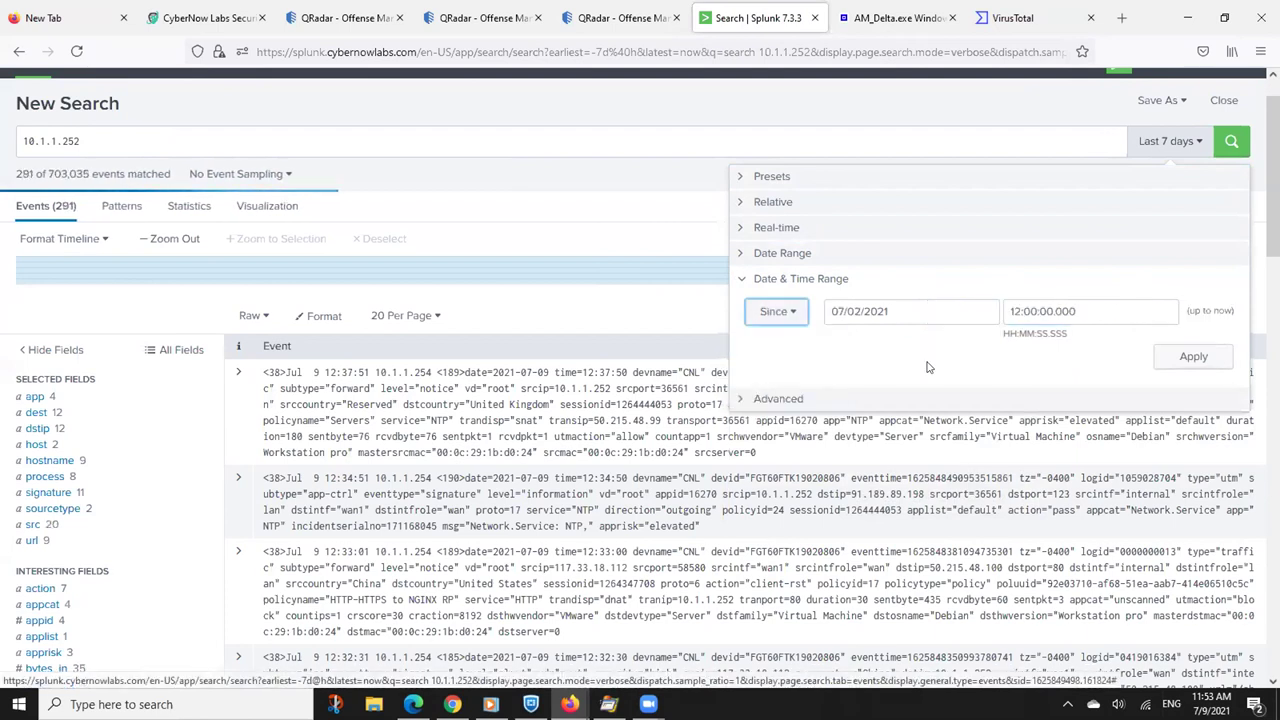
left_click(857, 307)
key("BackSpace")
type("7")
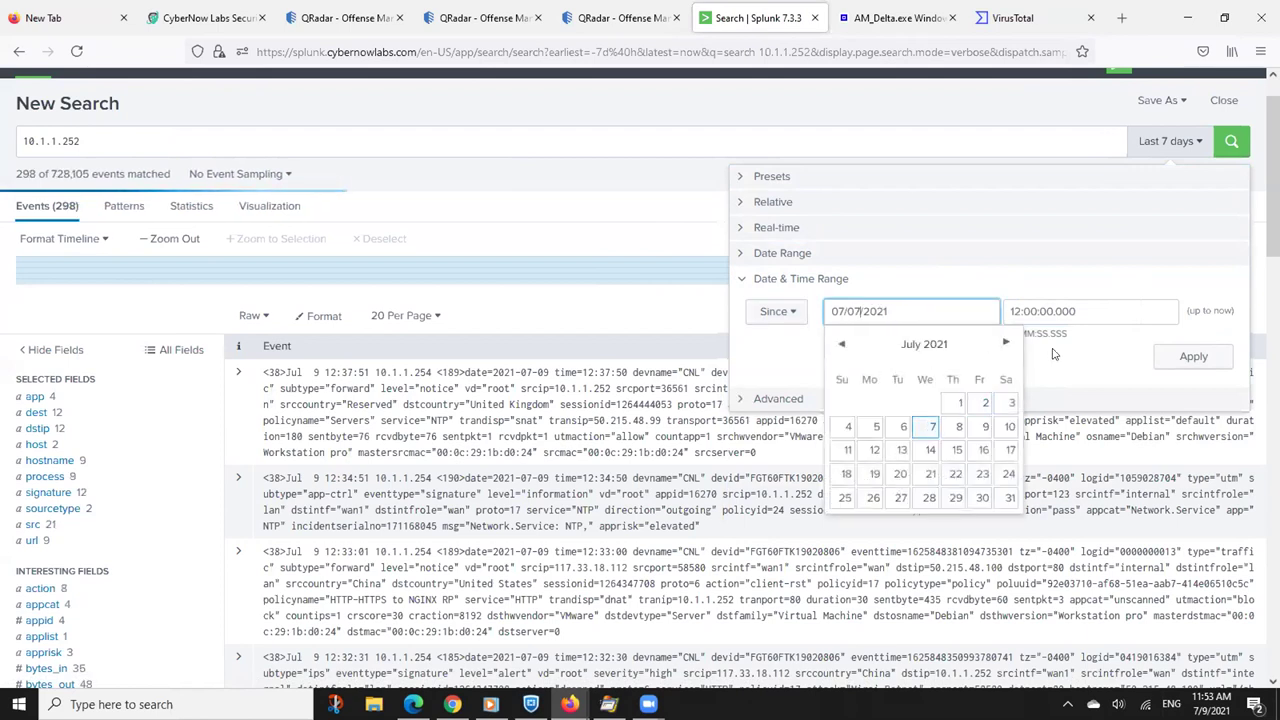
left_click(1015, 310)
type("09")
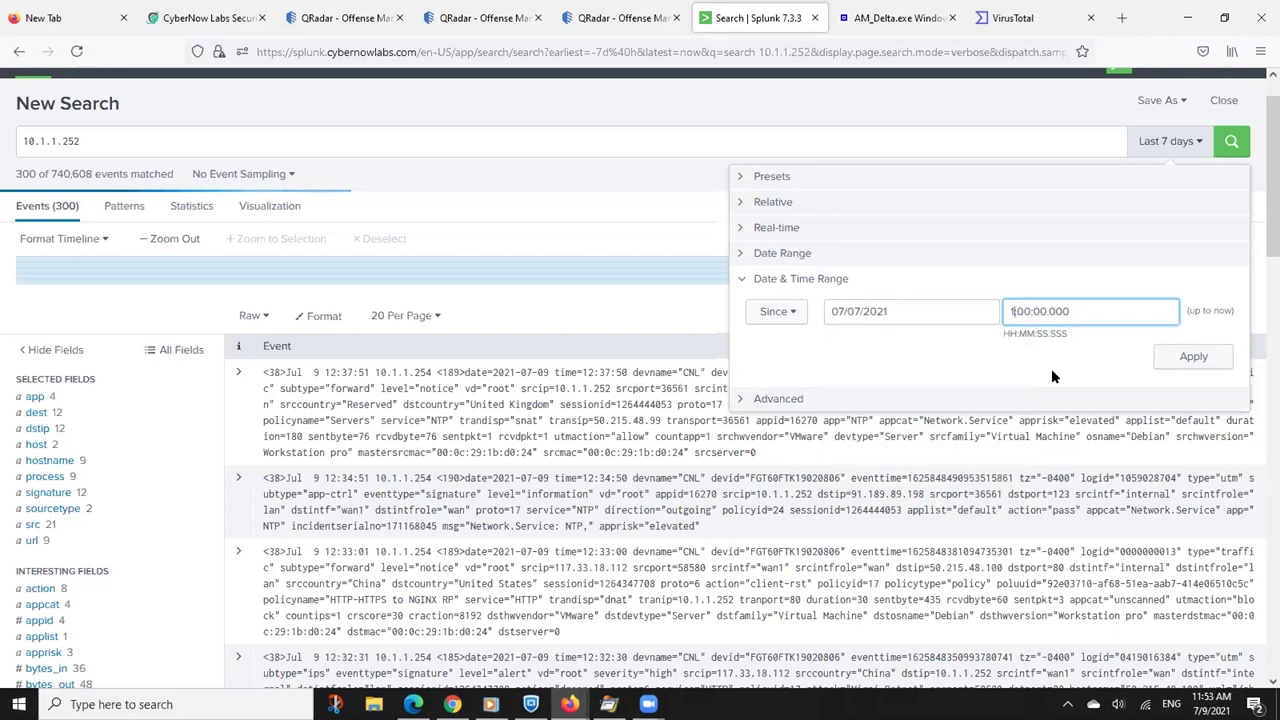
key("Delete")
key("Delete")
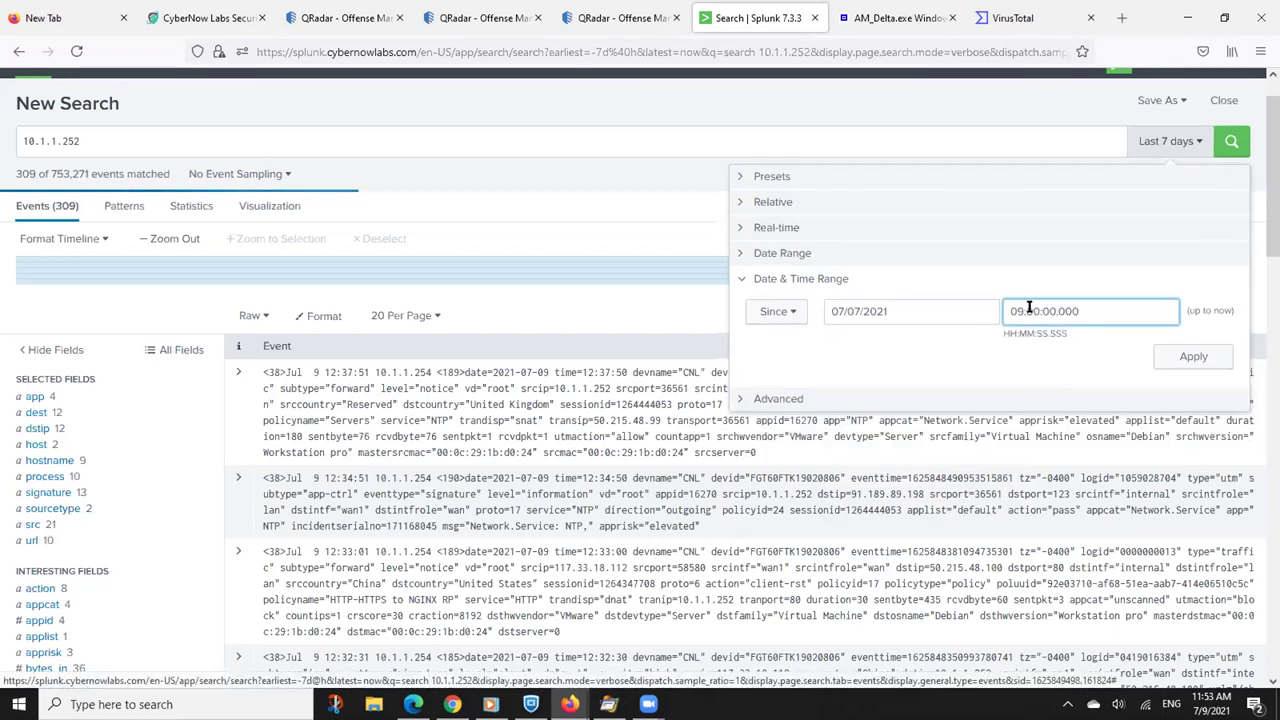
type("5")
key("Delete")
left_click(1193, 357)
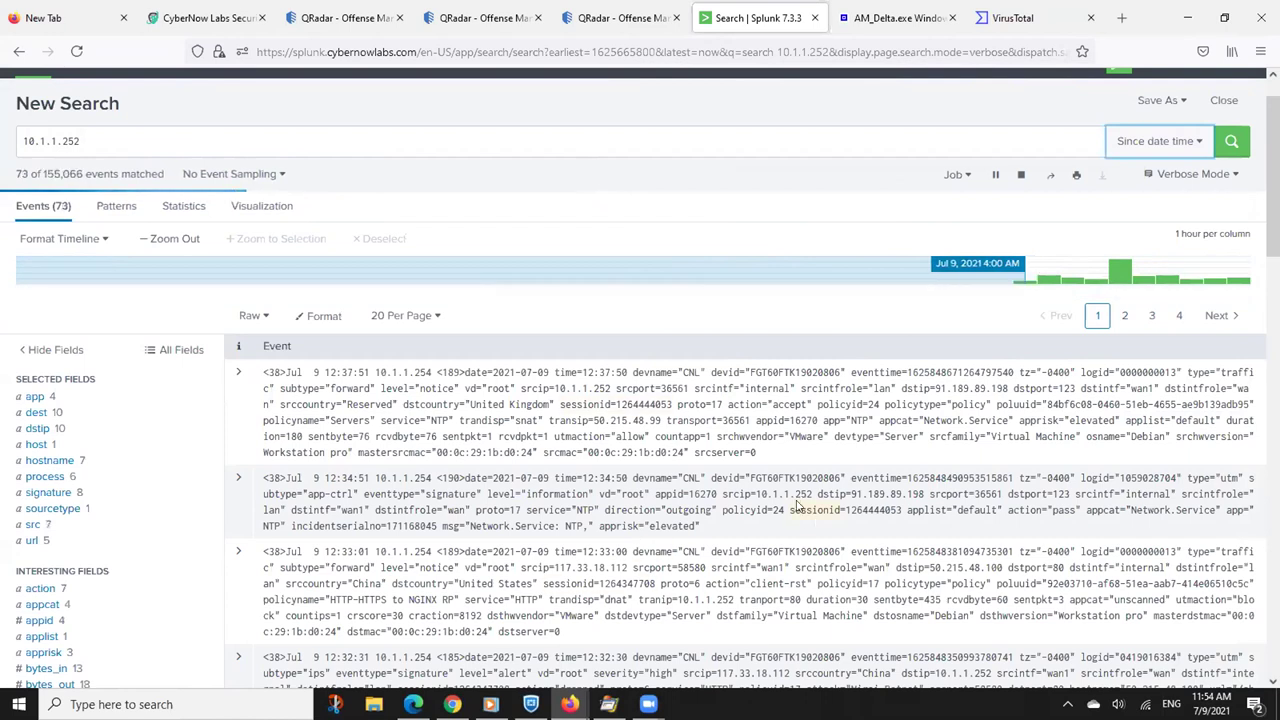
Close the unneeded program running in the background beside Zoom
left_click(608, 704)
right_click(608, 704)
left_click(560, 674)
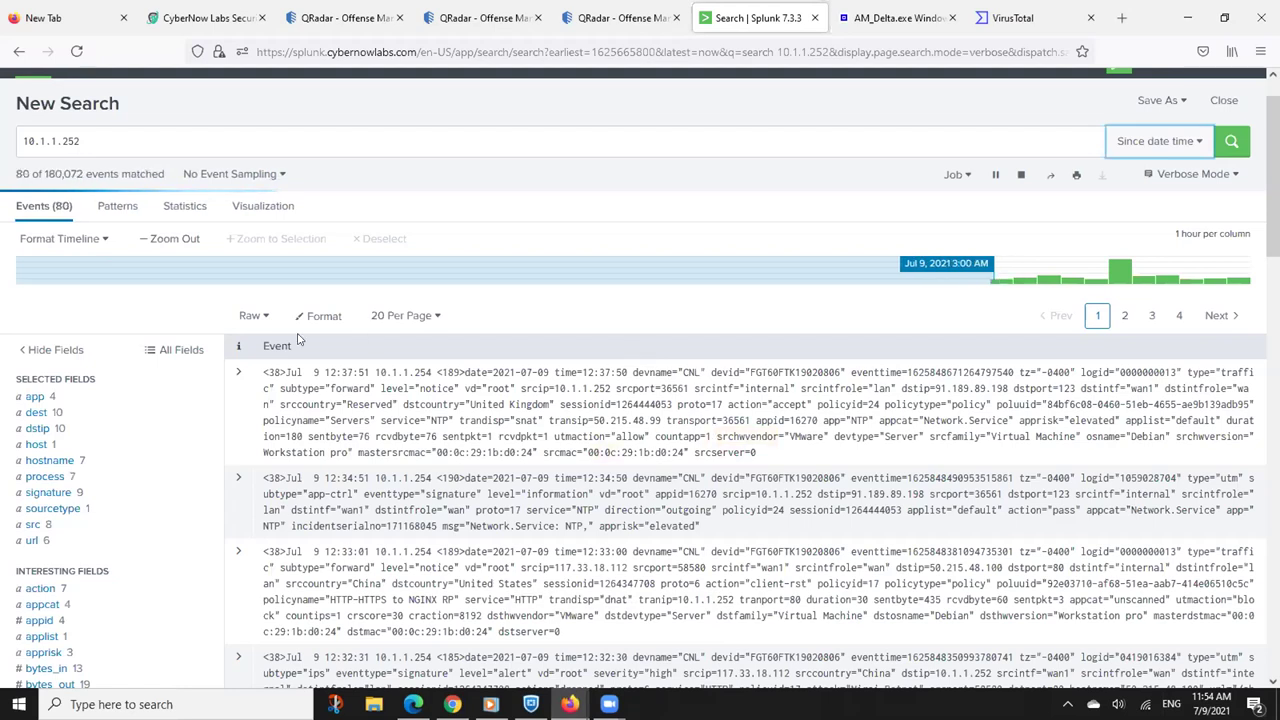
Examine the values of the app, dest, host, hostname, process and signature fields for 10.1.1.252
left_click(40, 398)
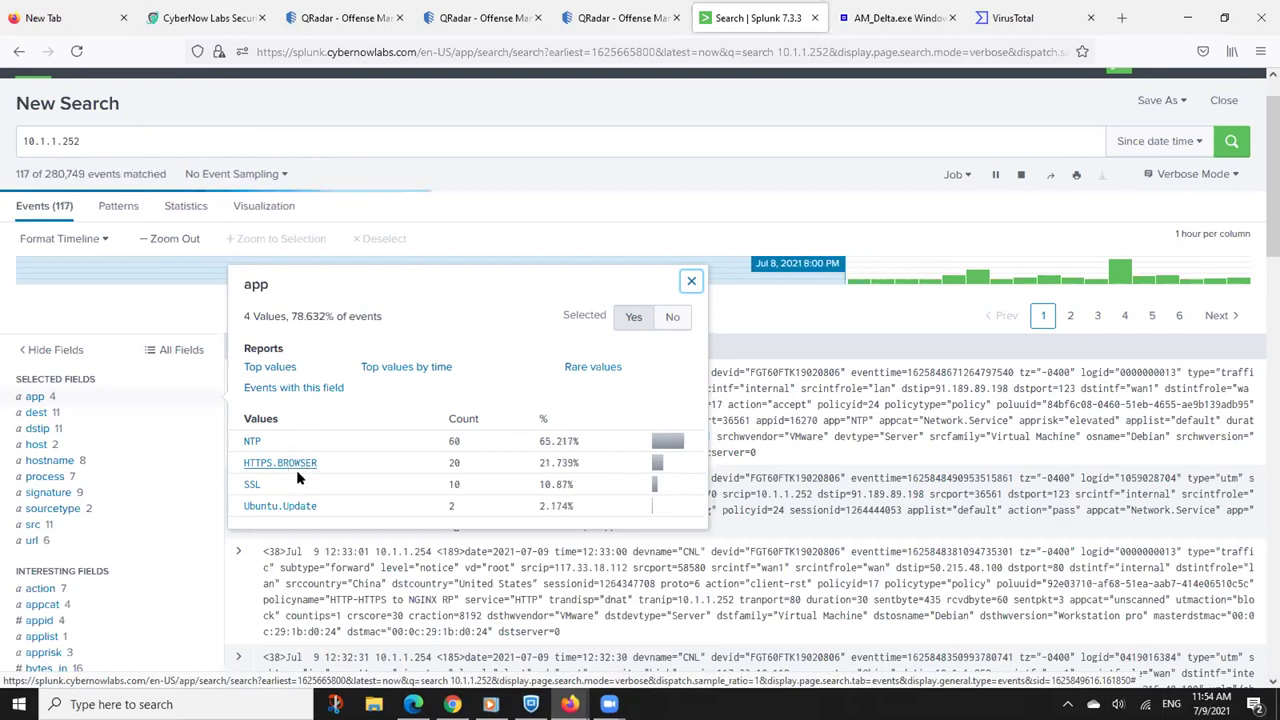
left_click(46, 413)
left_click(45, 445)
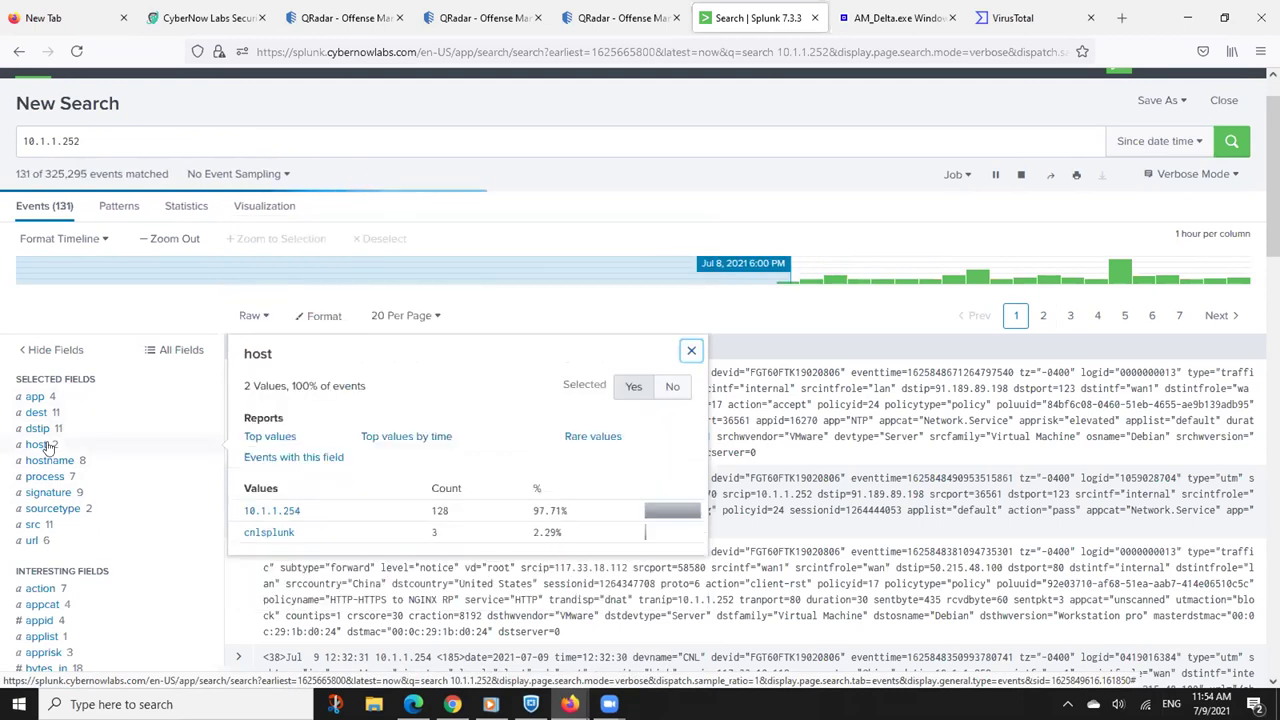
left_click(62, 461)
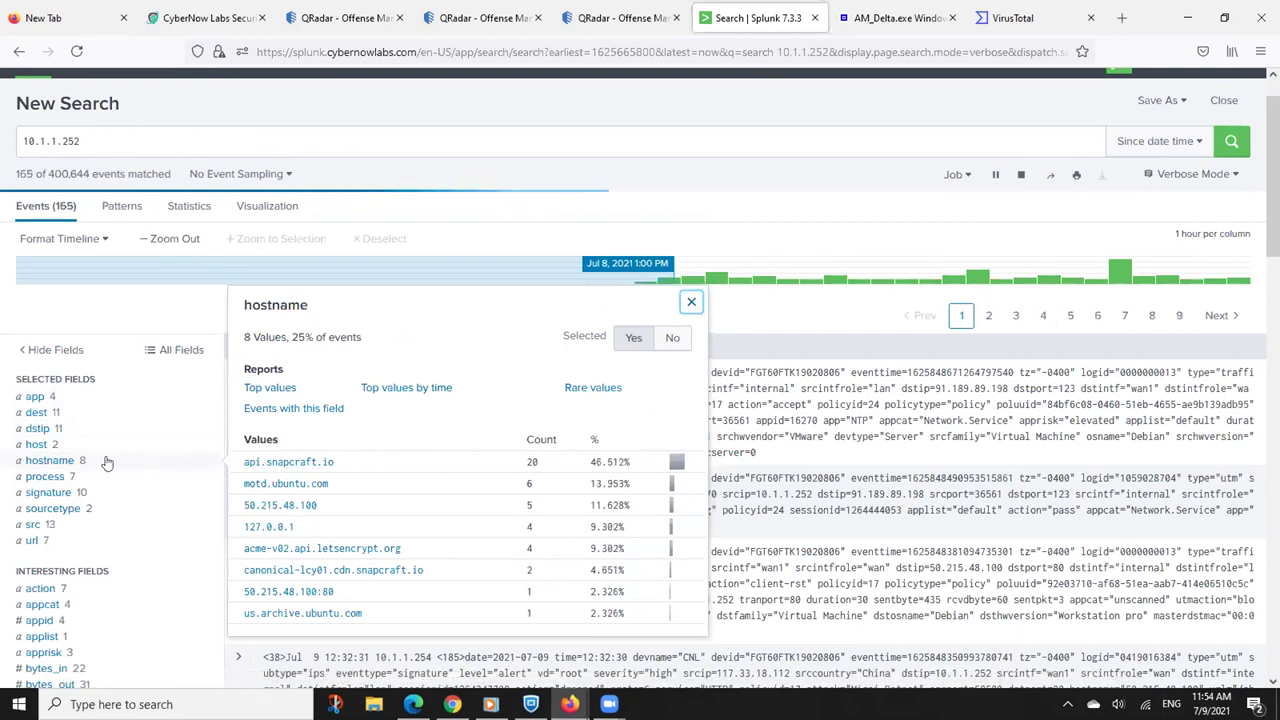
left_click(45, 476)
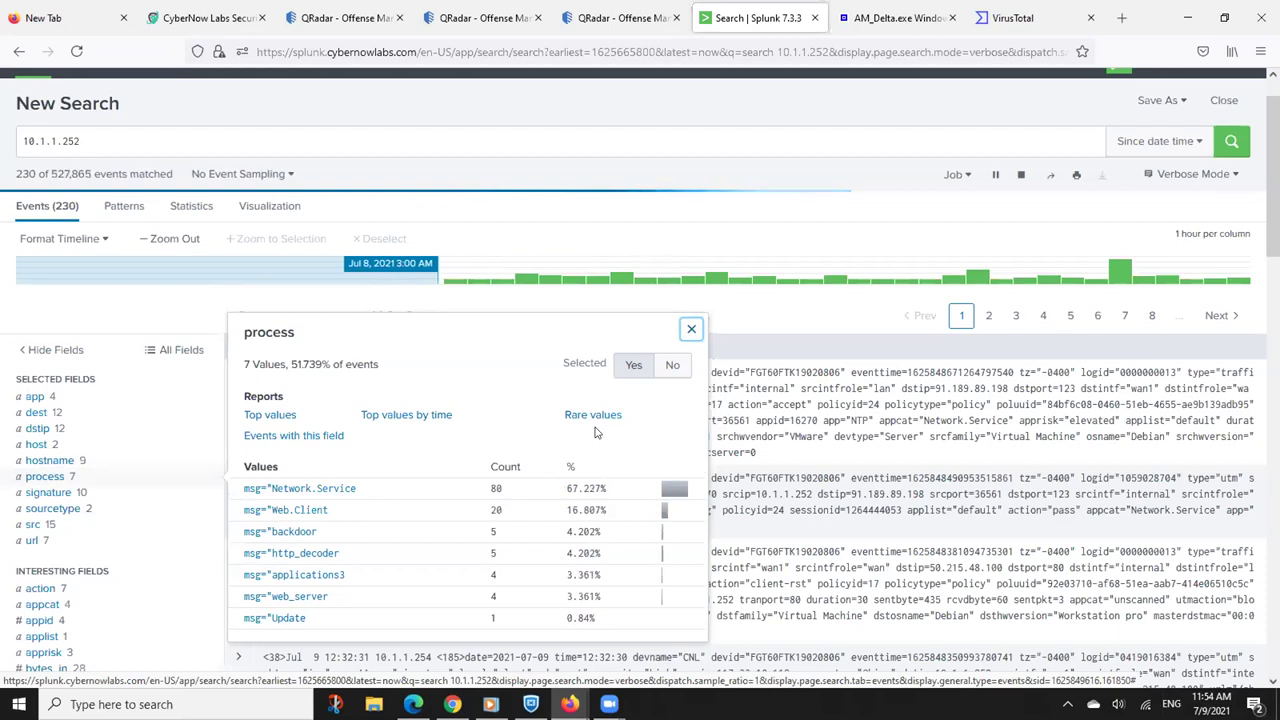
left_click(52, 495)
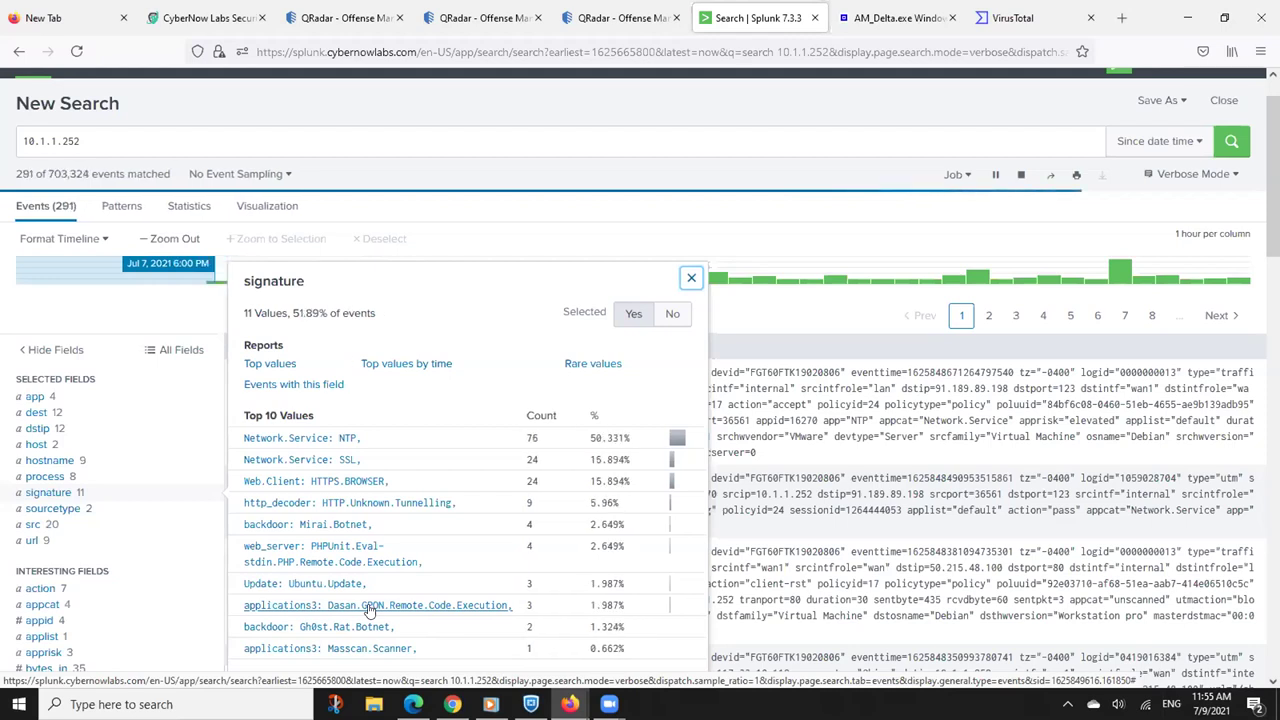
Stop the running search and append the copied Mirai signature to the query as "signature=backdoor: Mirai.Botnet,"
left_click(1021, 174)
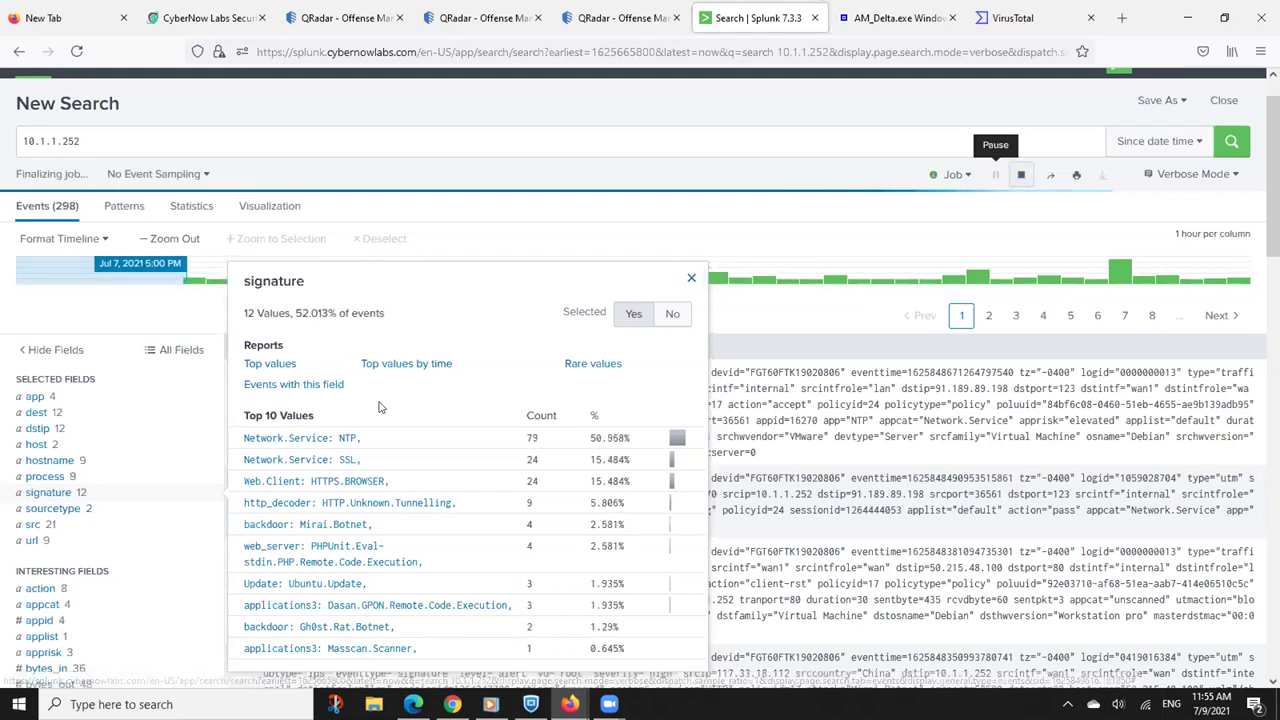
left_click_drag(372, 524, 244, 525)
key("ctrl+c")
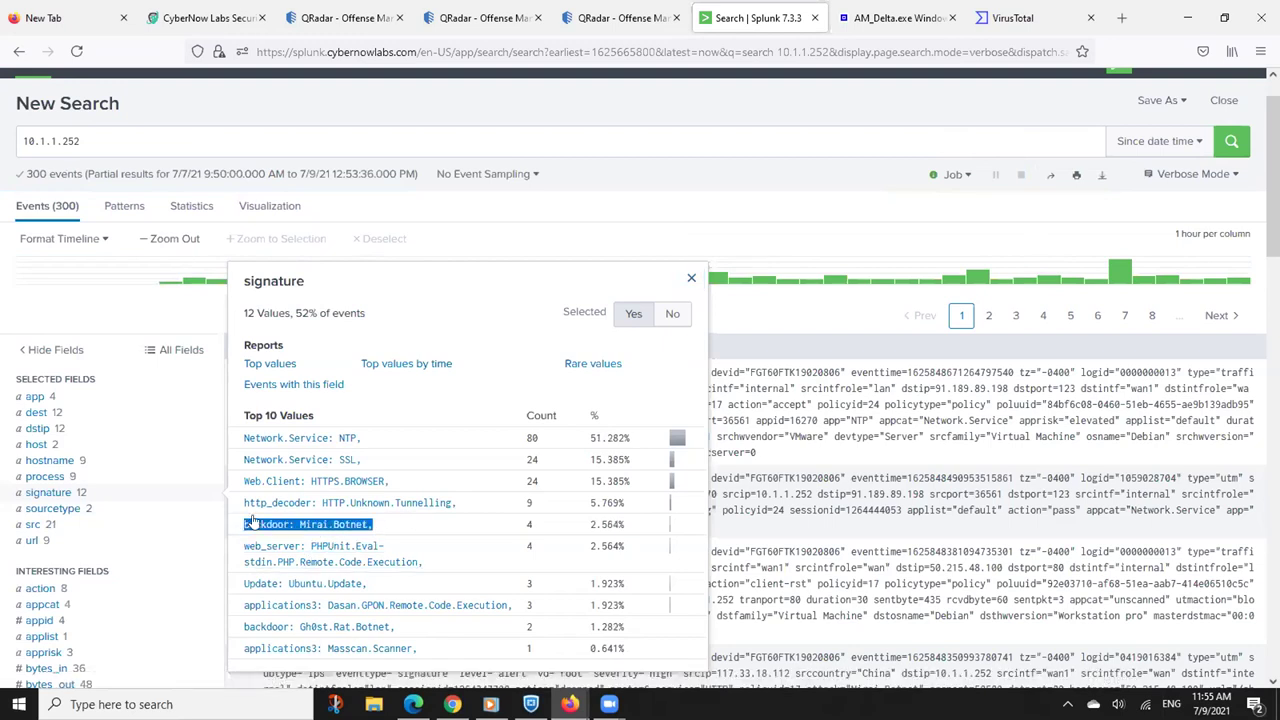
left_click(474, 148)
type("signatu")
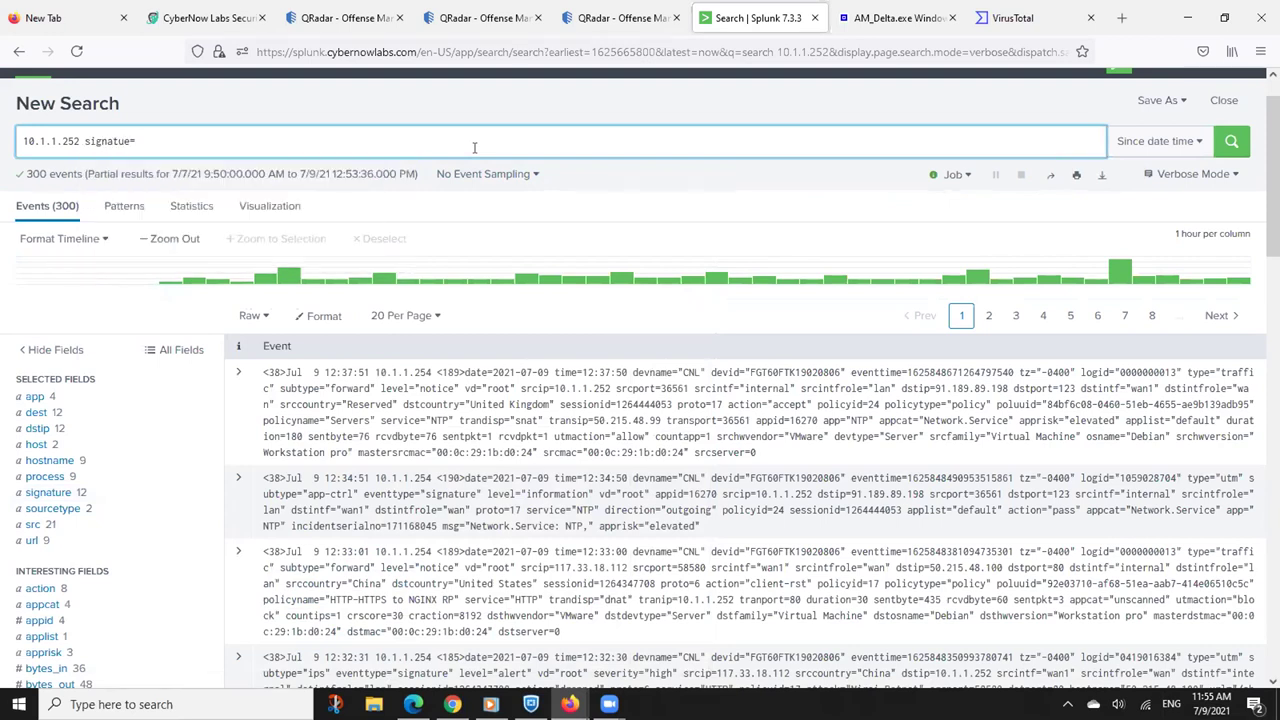
type("re=")
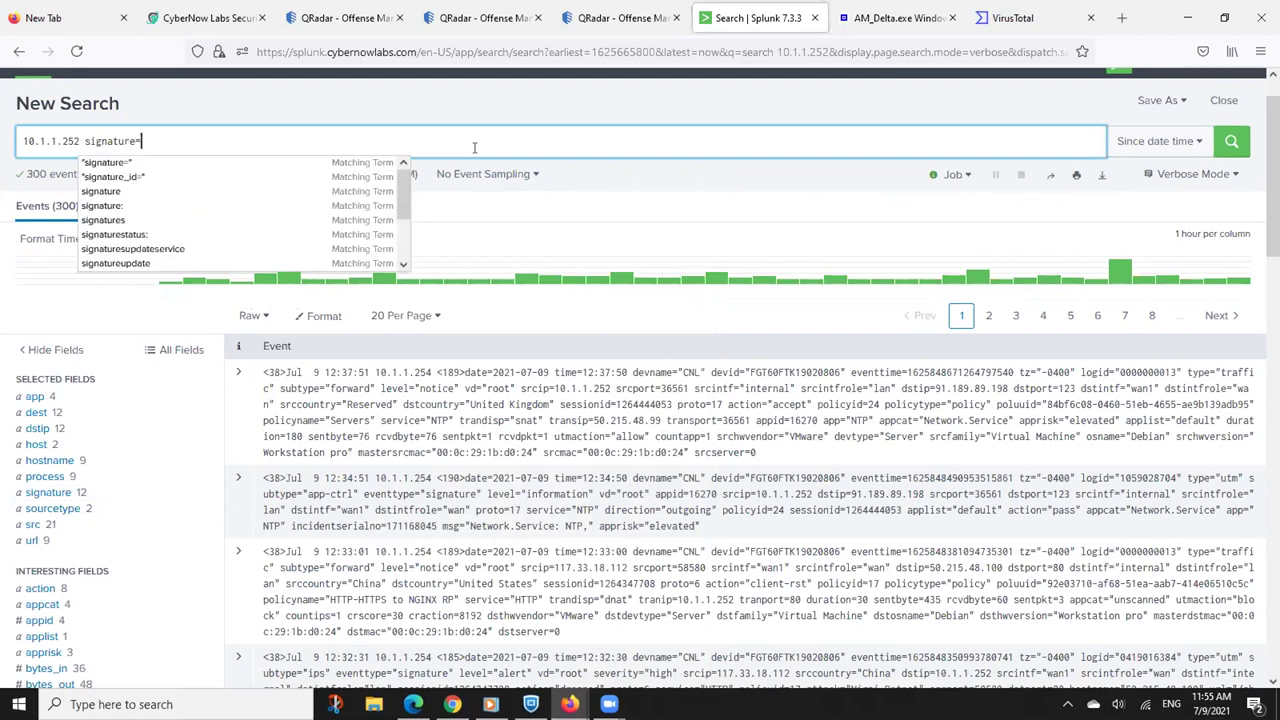
key("ctrl+v")
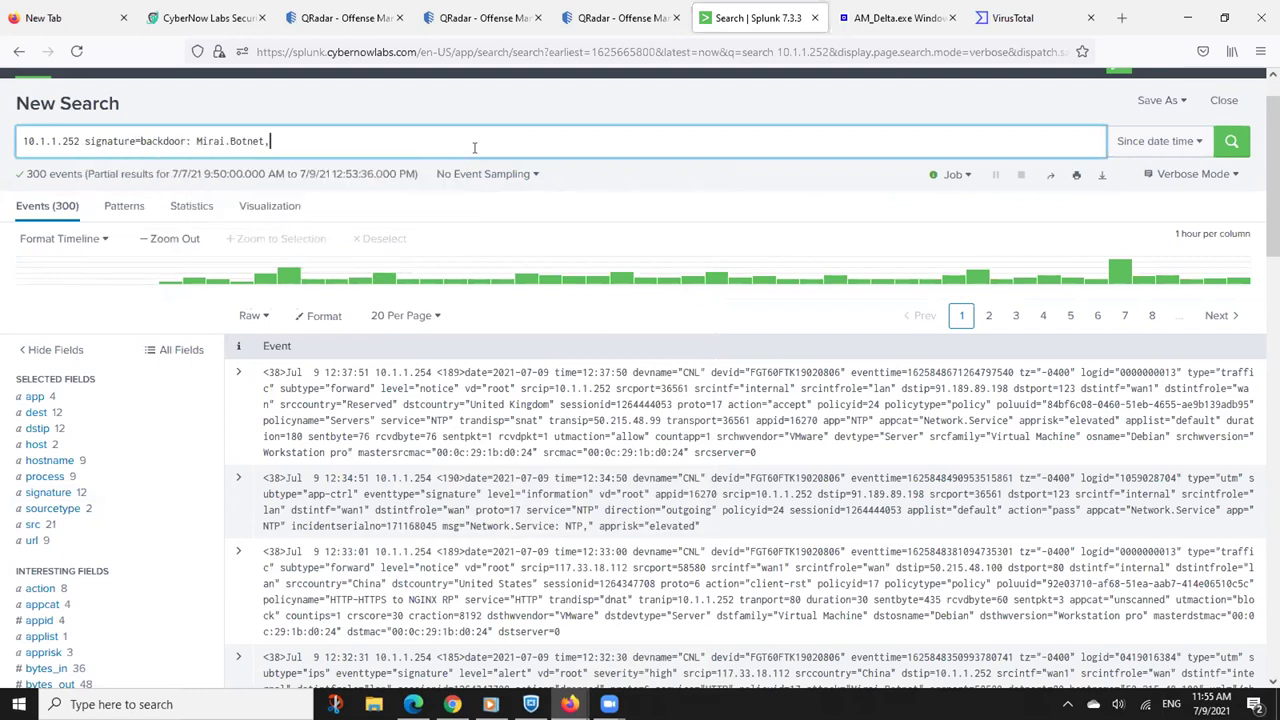
Try narrowing the search by adding the Gh0st.Rat signature to the query as "AND signature=backdoor: Gh0st.Rat.Botnet," and running it
left_click(55, 492)
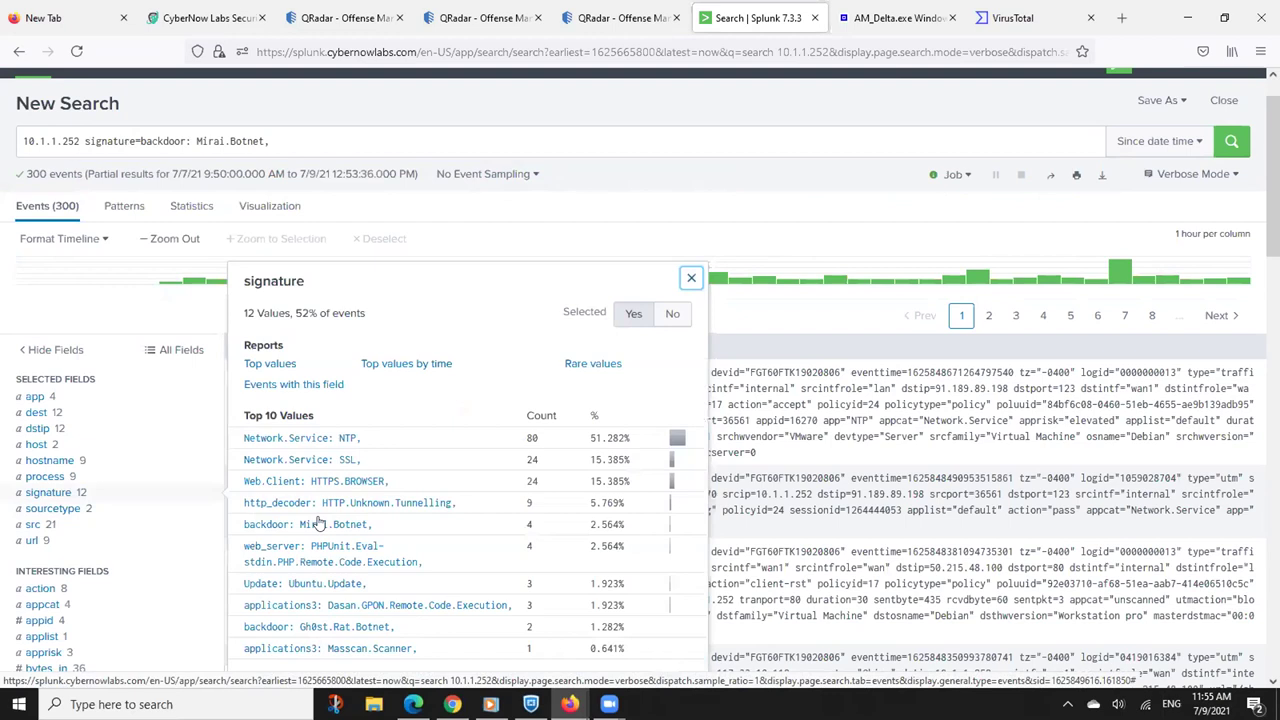
left_click_drag(397, 636, 236, 624)
key("ctrl+c")
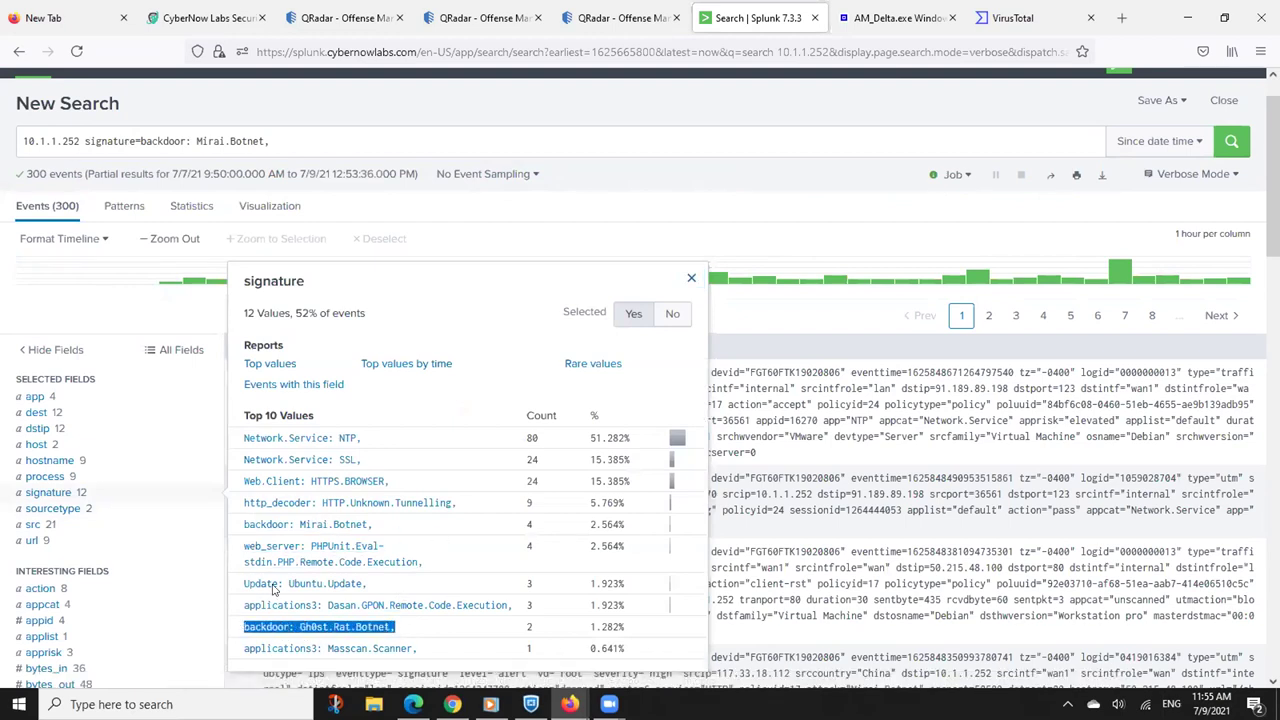
left_click(507, 140)
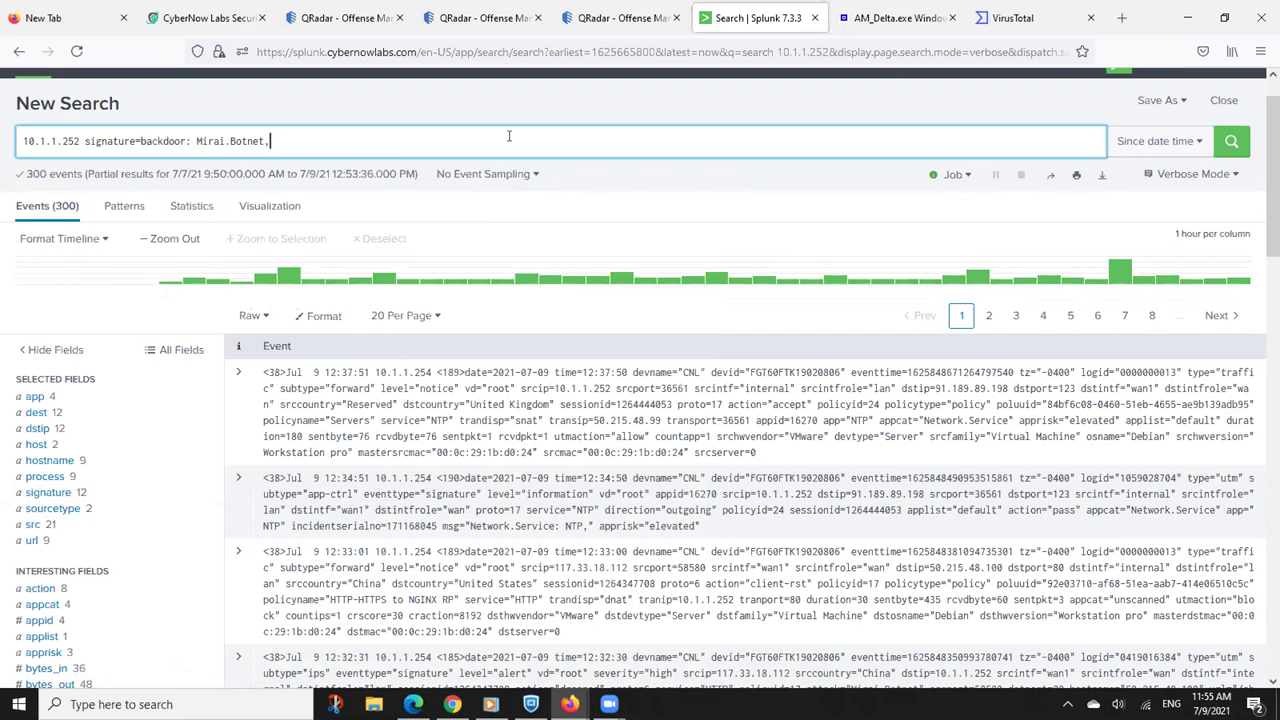
type("AND signature=")
key("ctrl+v")
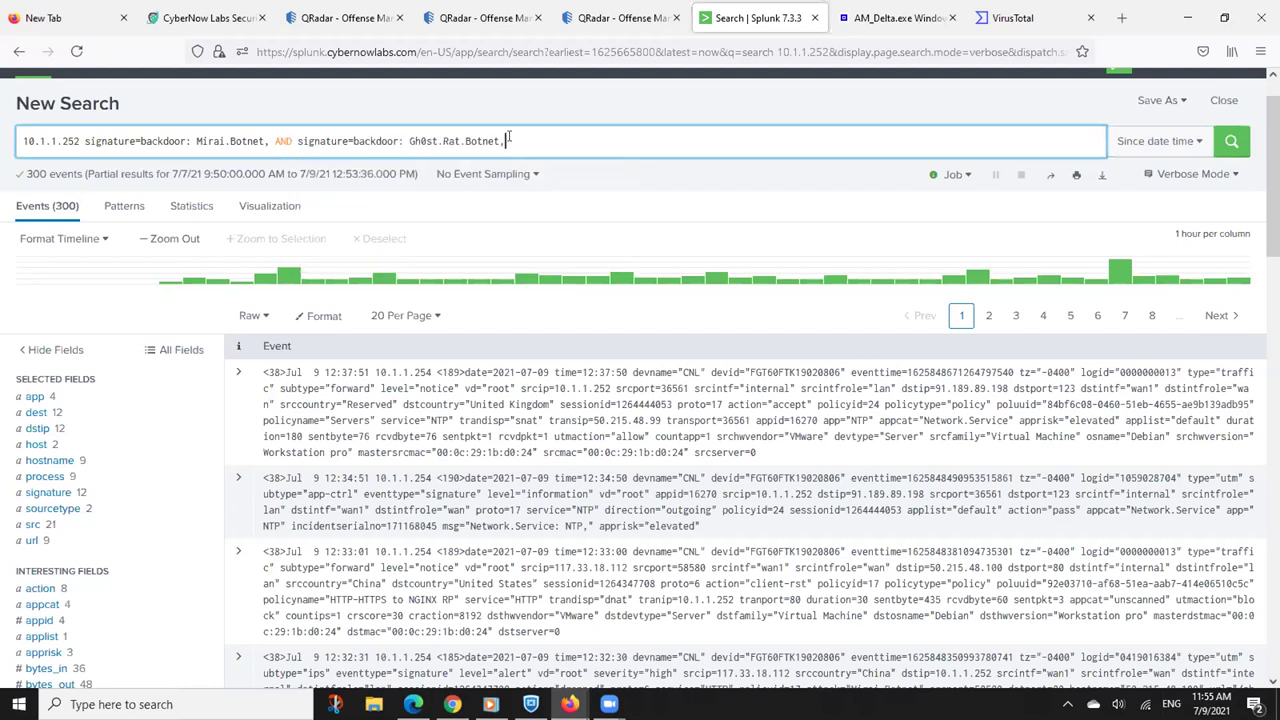
left_click(1231, 141)
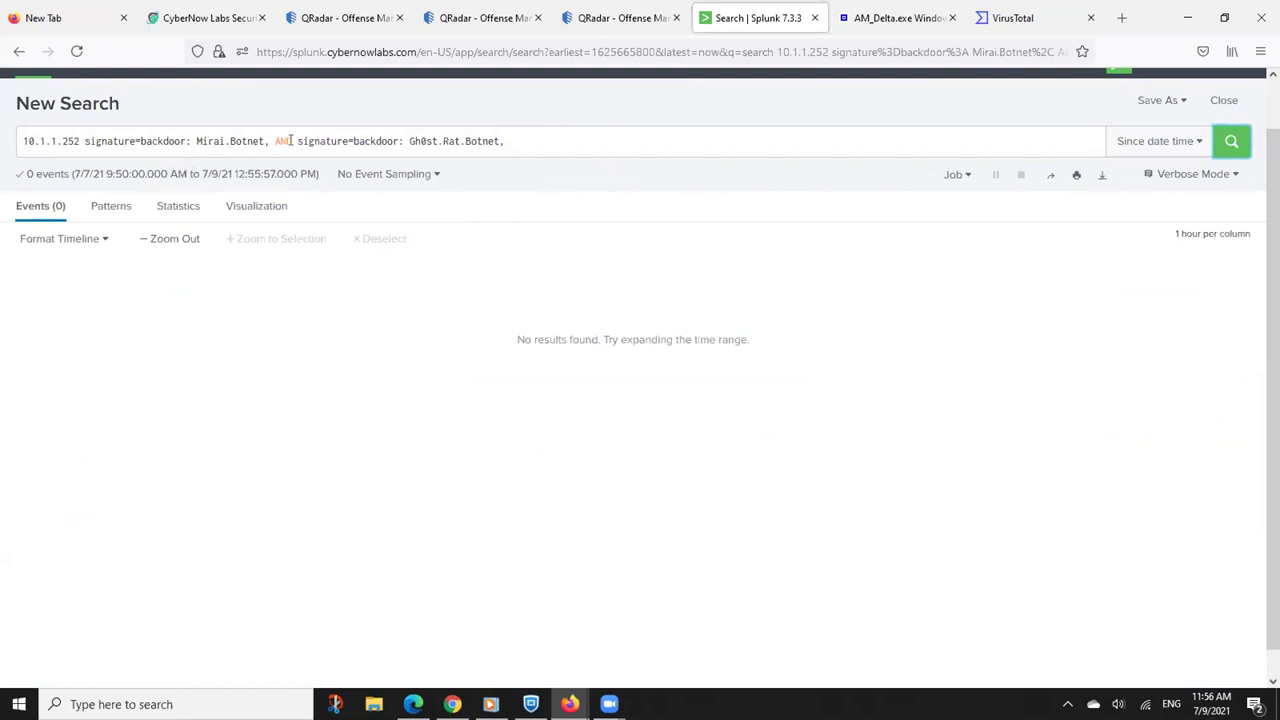
Replace AND with OR between the two backdoor signature conditions and rerun the search
left_click_drag(290, 140, 273, 139)
type("OR")
key("Return")
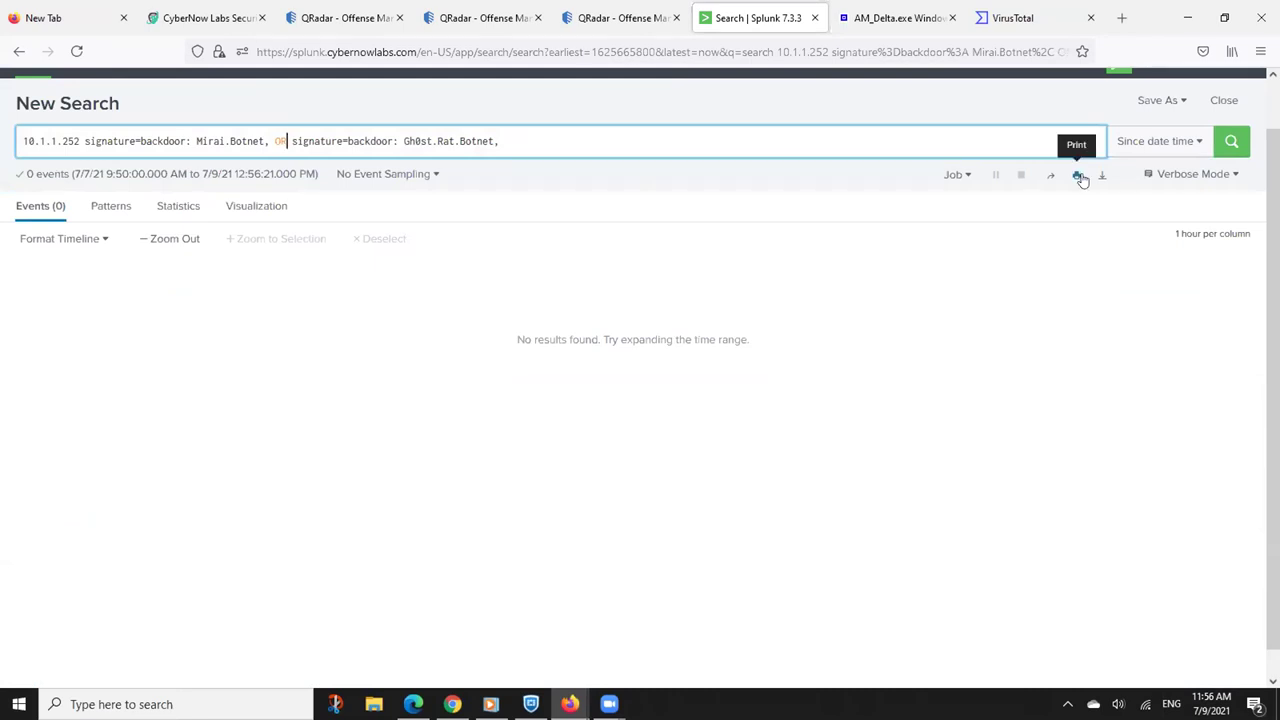
left_click(1231, 141)
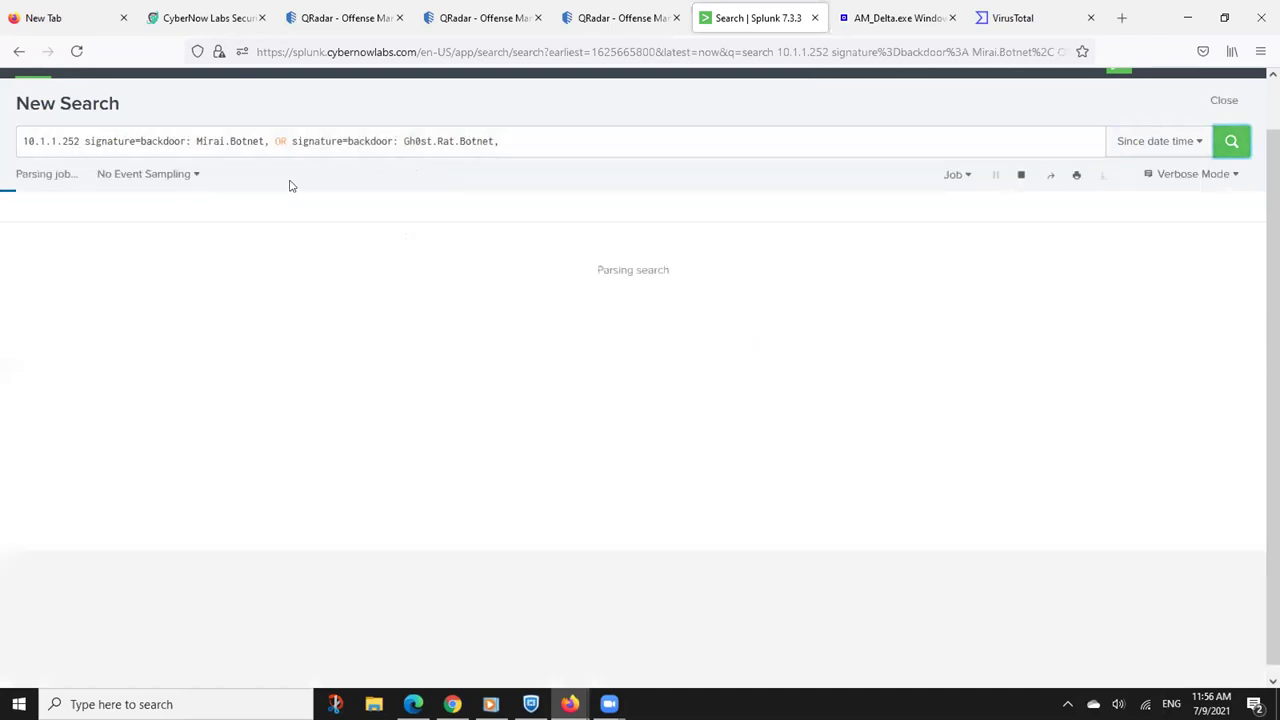
Remove both signature conditions, rerun the search for 10.1.1.252 alone, and check the signature and hostname field values
left_click_drag(86, 141, 634, 134)
type("s")
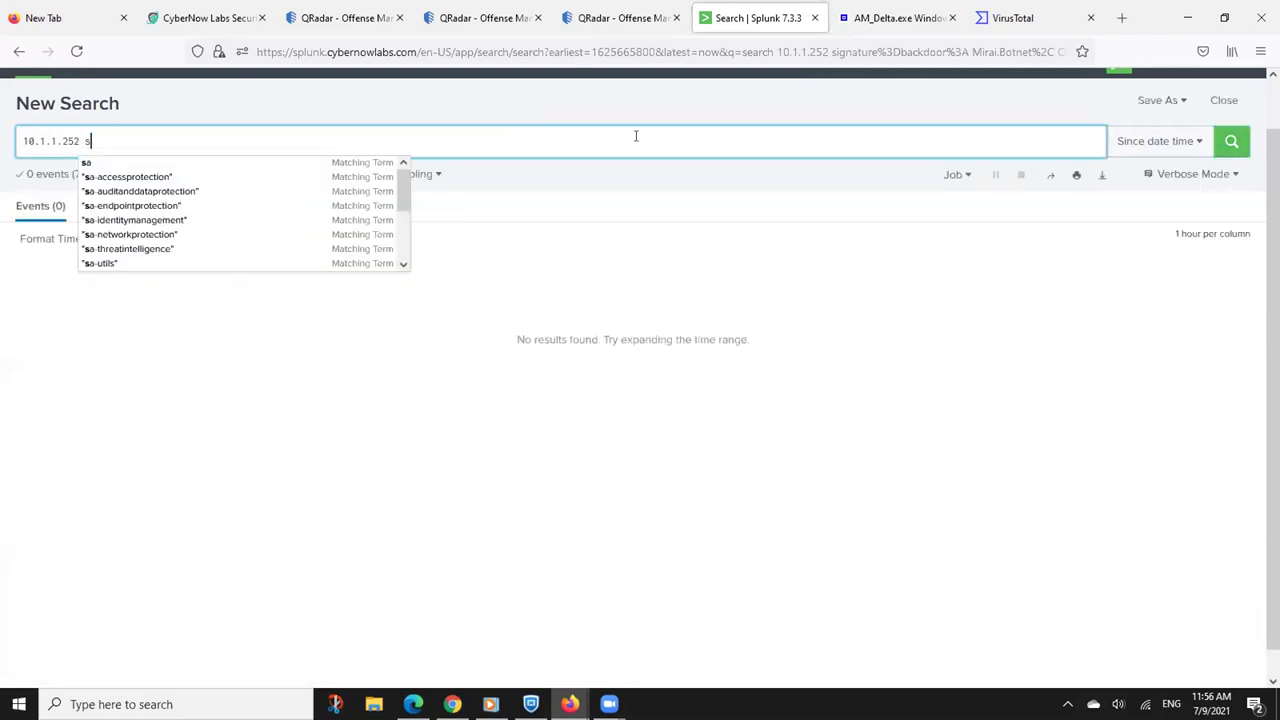
key("BackSpace")
key("Return")
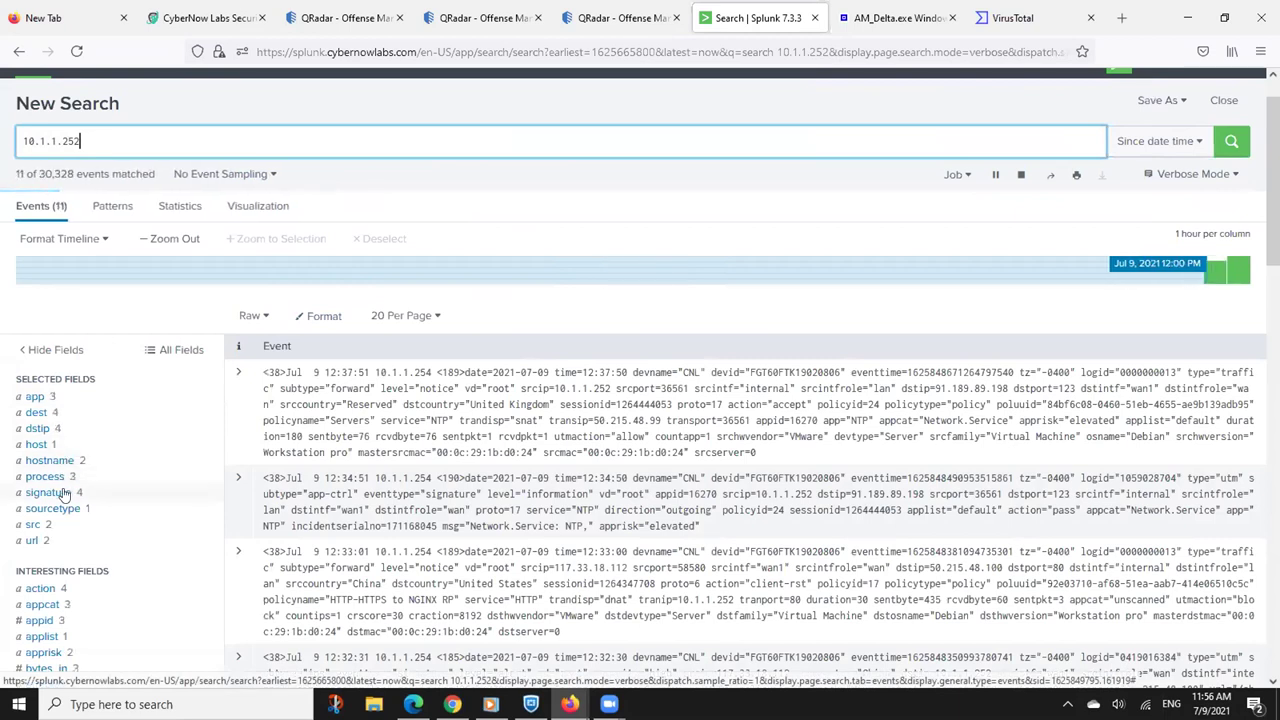
left_click(65, 492)
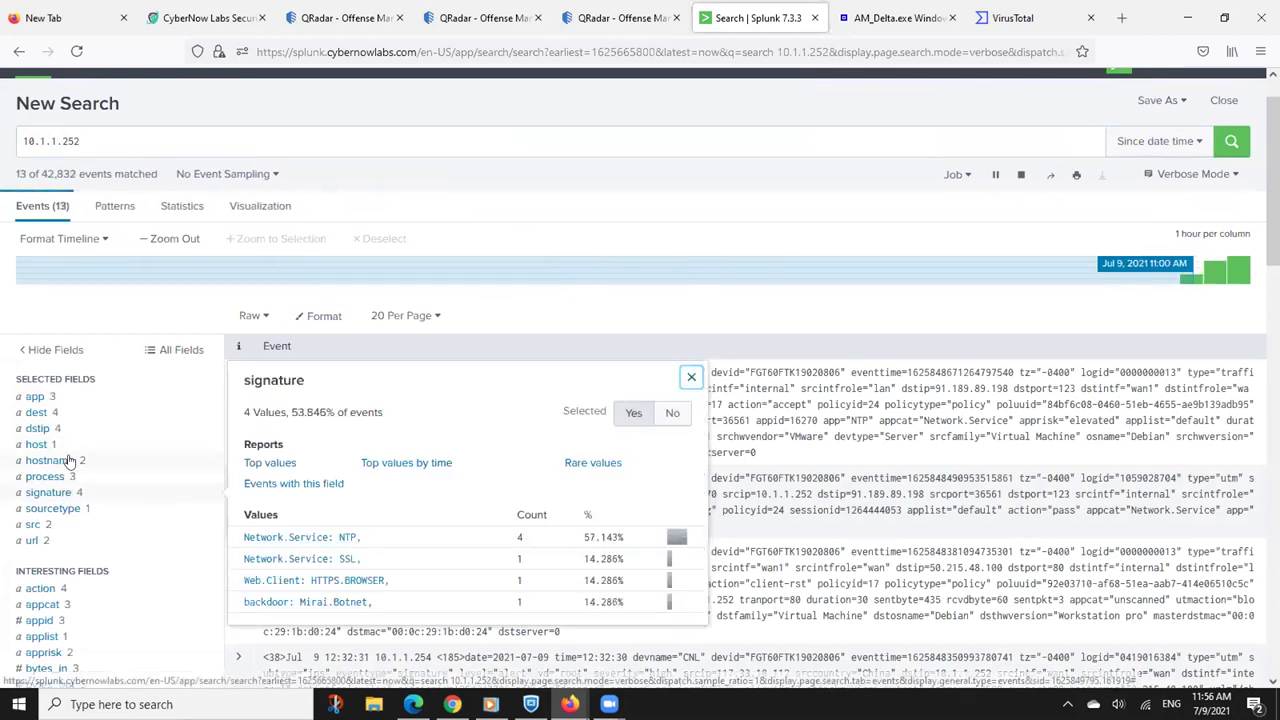
left_click(68, 461)
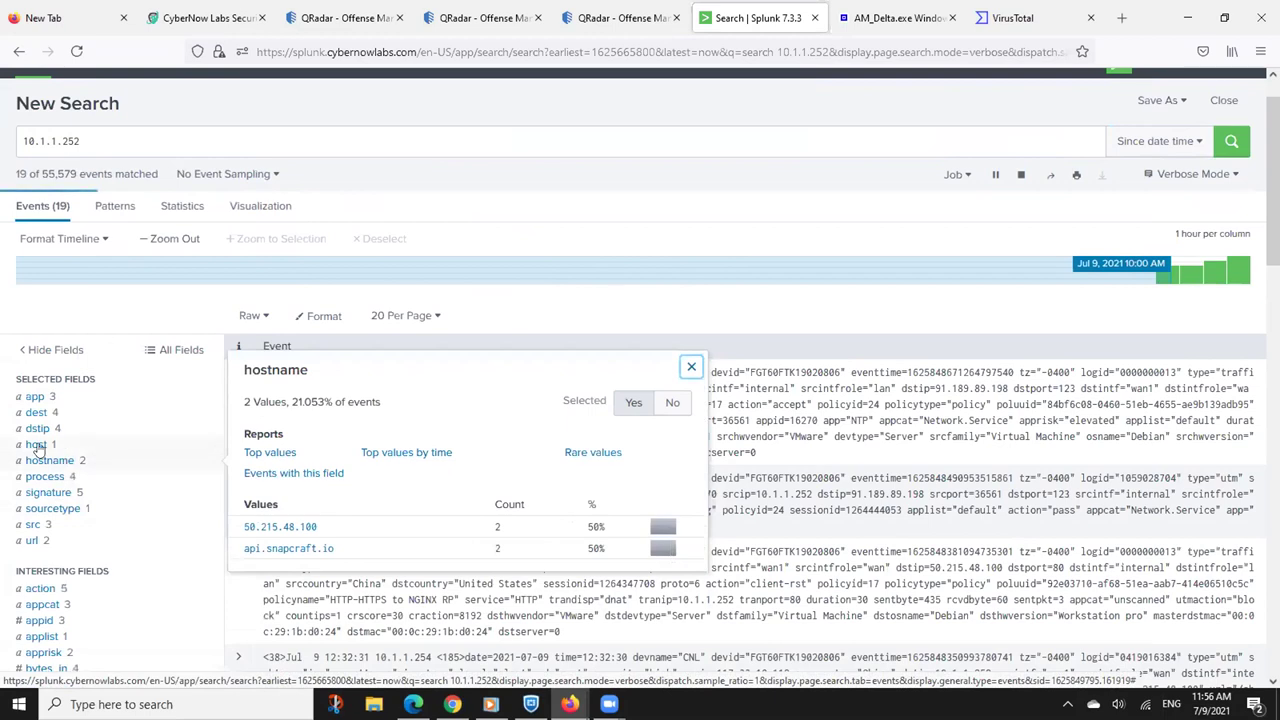
Try filtering by the signature value "http_decoder: HTTP.Unknown.Tunnelling," and restore the search to 10.1.1.252 alone
left_click(60, 493)
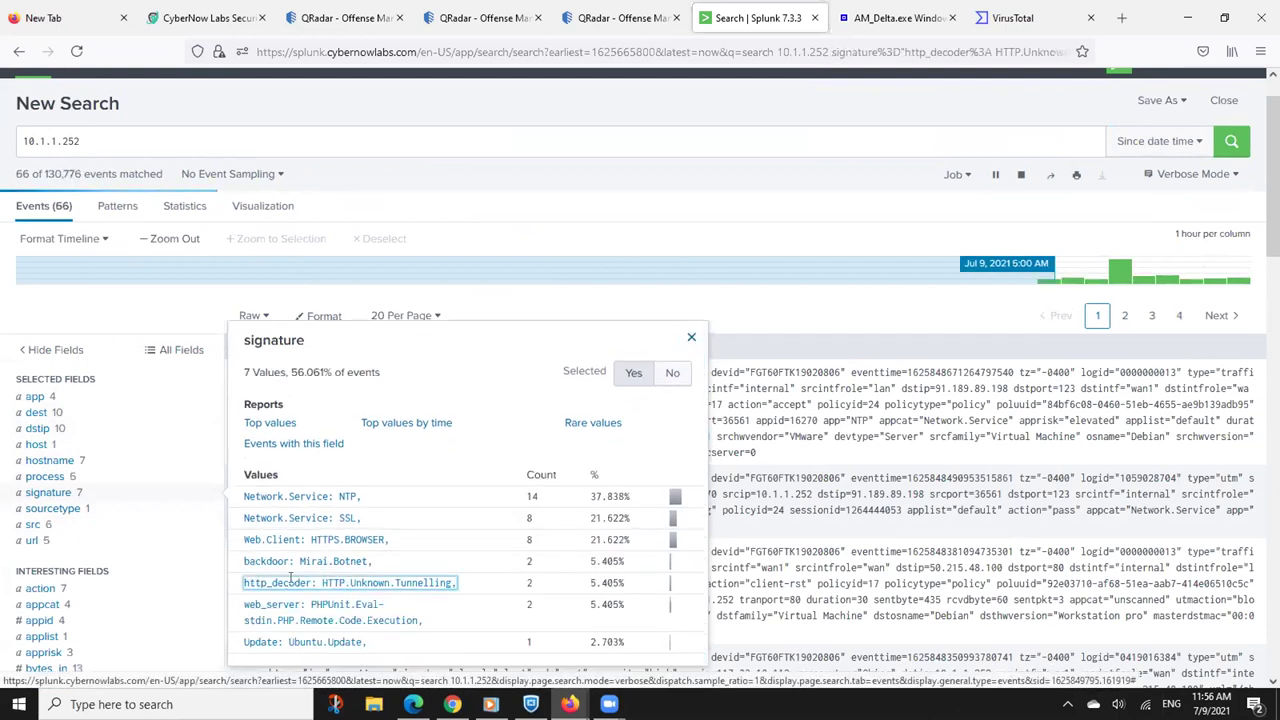
left_click(290, 582)
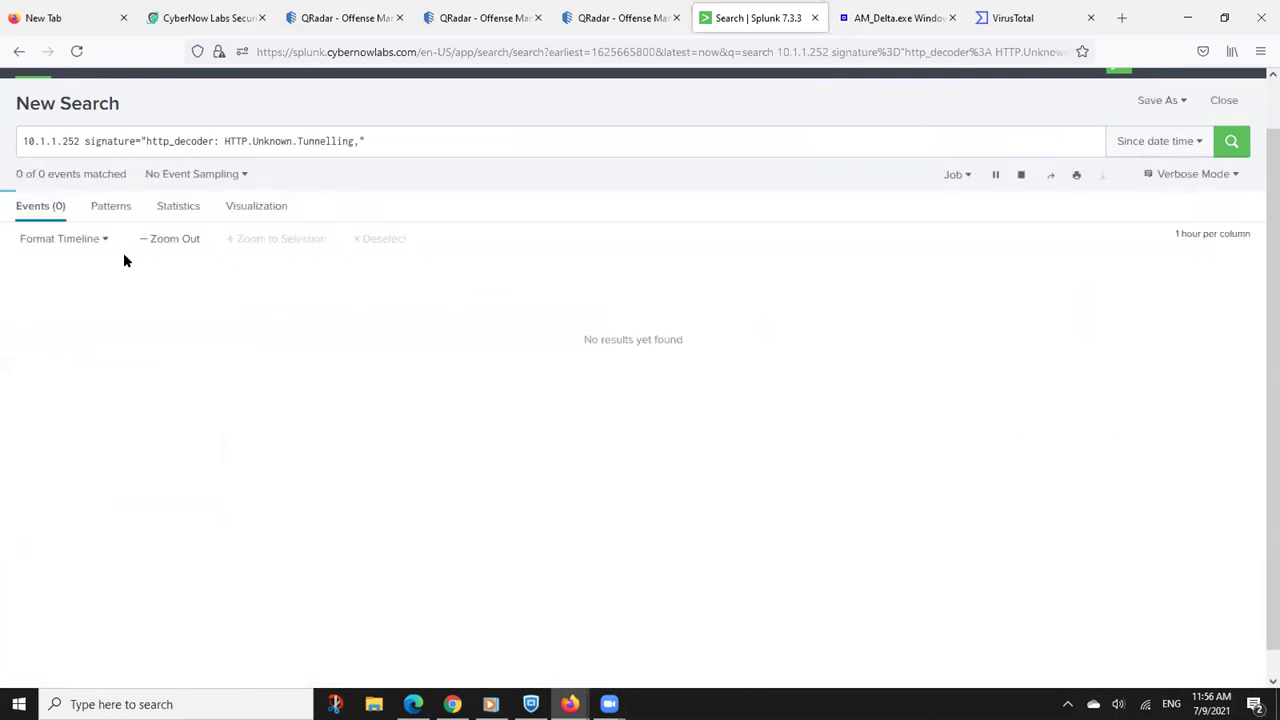
left_click(84, 141)
left_click(531, 134, "shift")
key("BackSpace")
key("Return")
left_click(1228, 150)
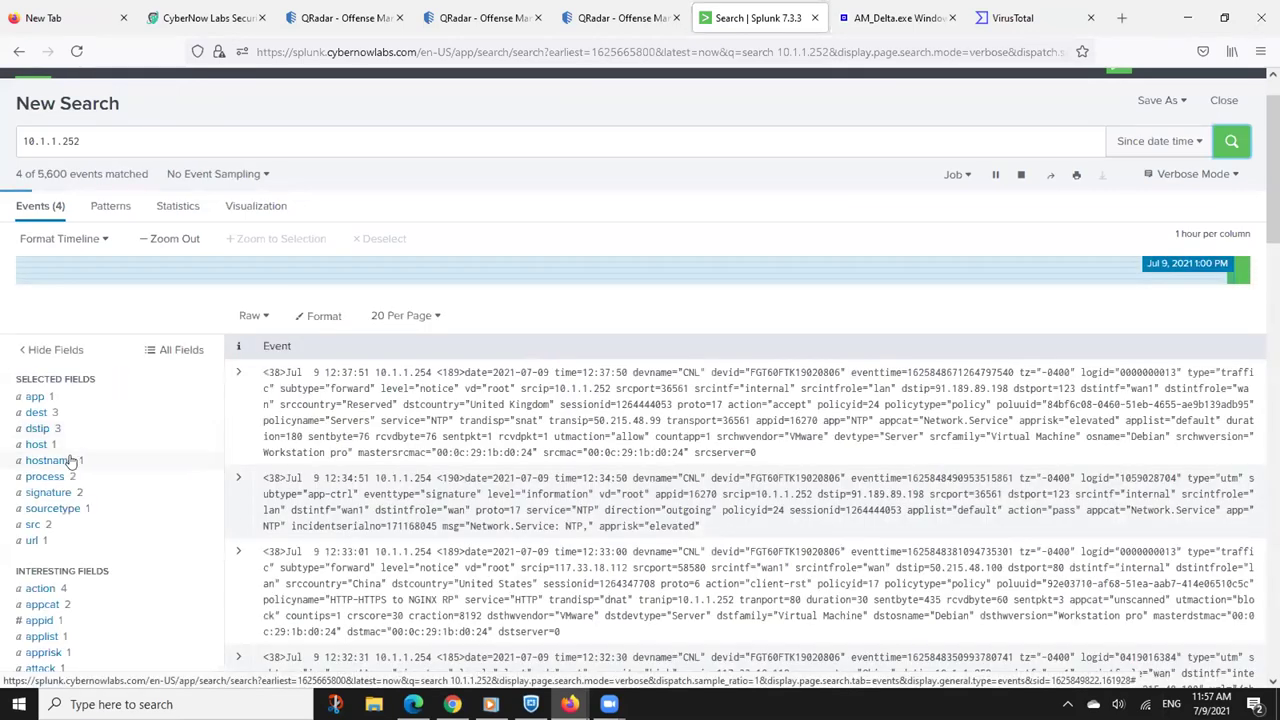
Try filtering by the signature value "Web.Client: HTTPS.BROWSER," and return to the search for 10.1.1.252 alone
left_click(48, 492)
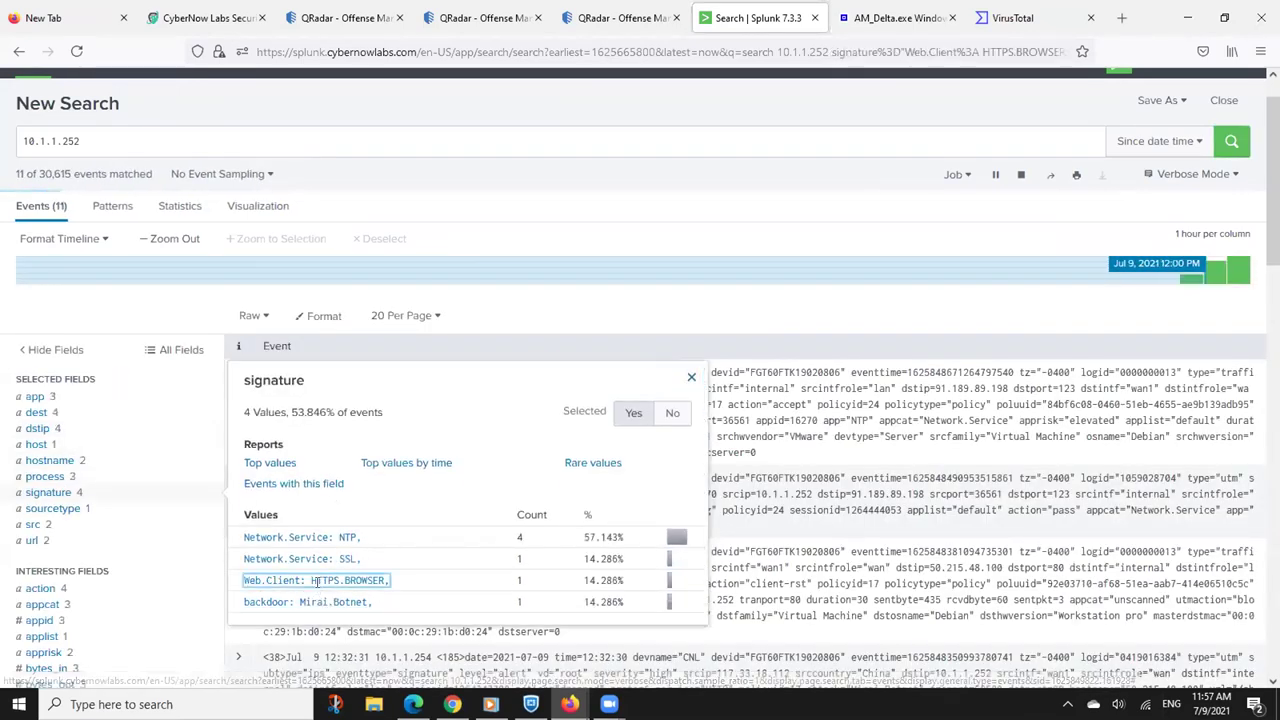
left_click(318, 580)
left_click_drag(83, 140, 493, 192)
key("BackSpace")
key("Return")
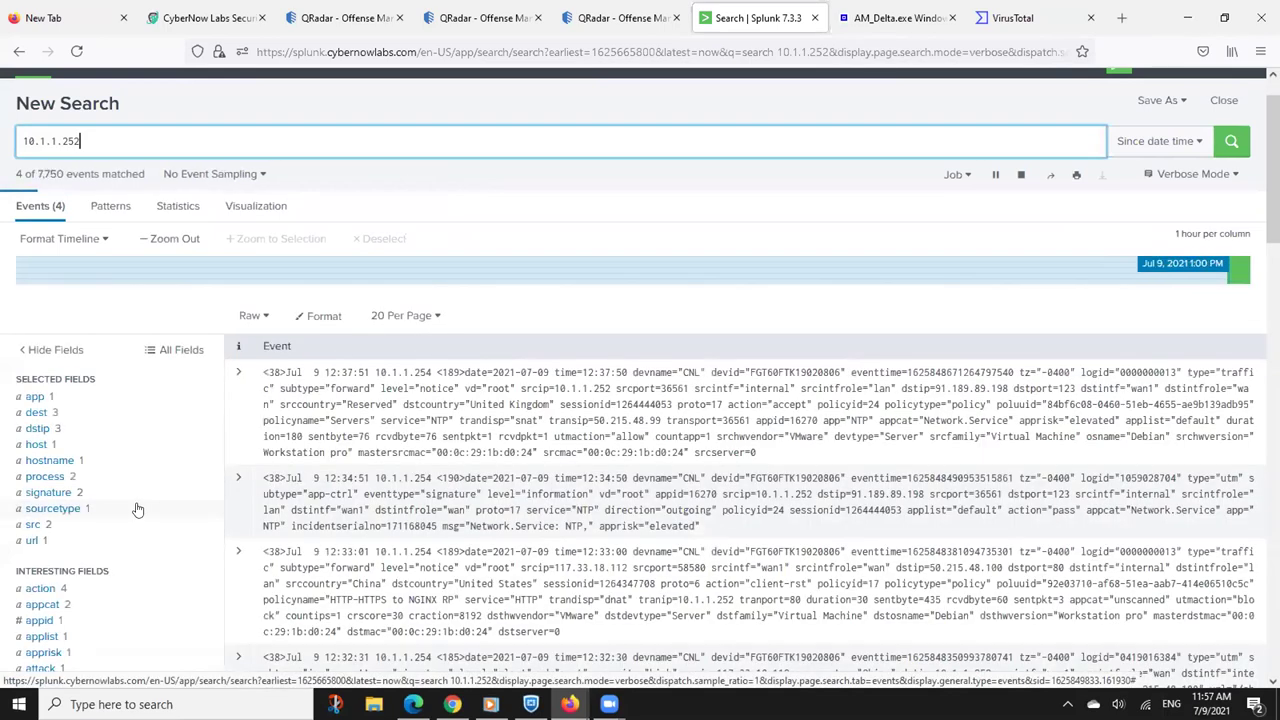
Filter the 10.1.1.252 events by the signature value "backdoor: Mirai.Botnet,"
left_click(64, 493)
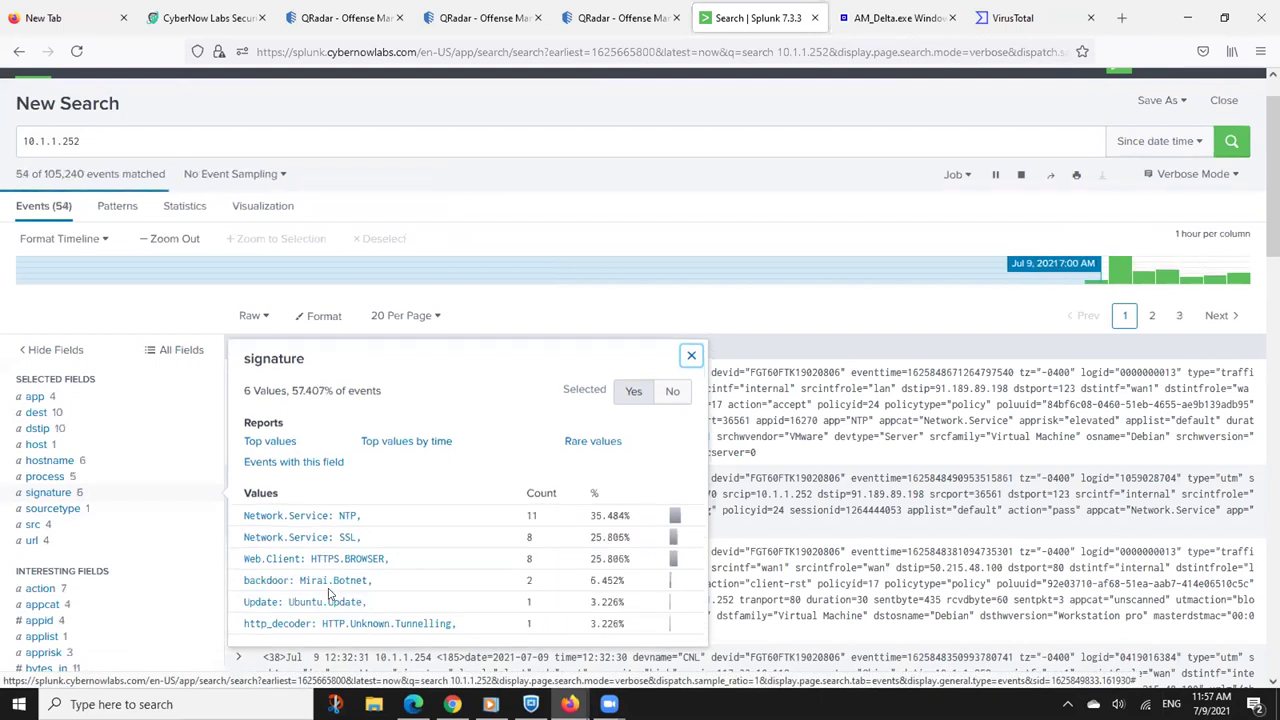
left_click(345, 581)
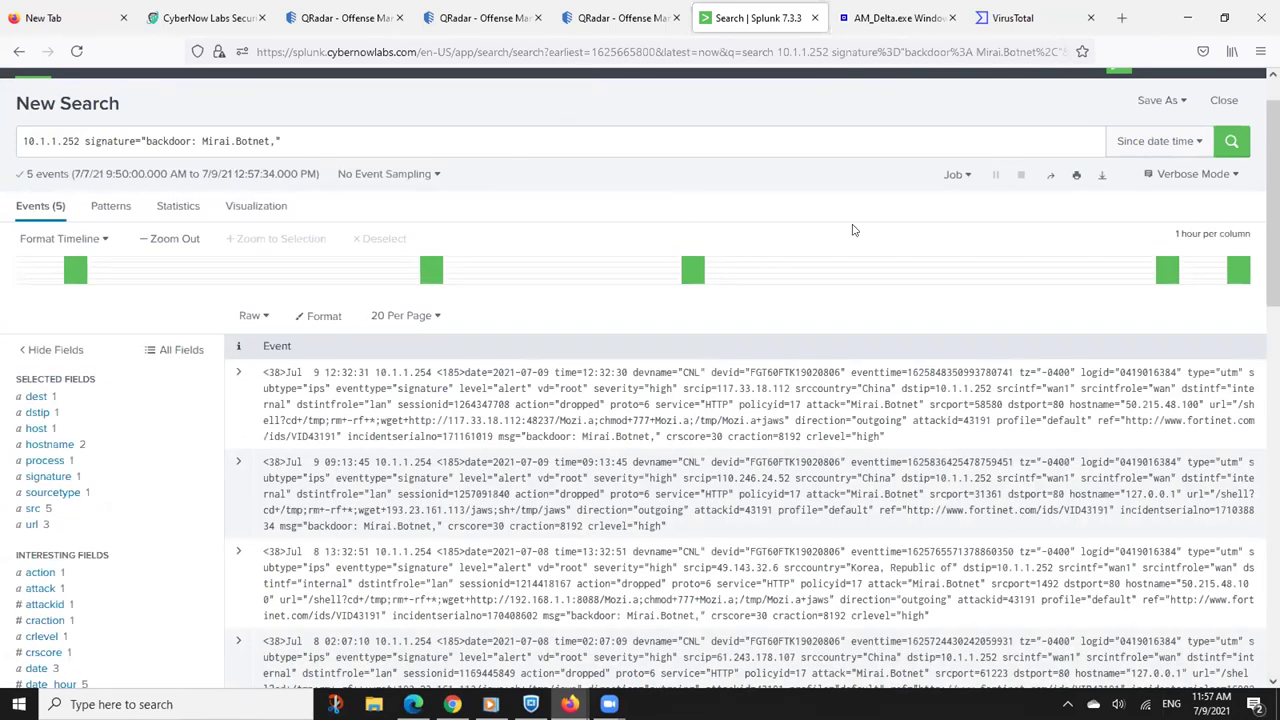
Examine the hostname, process, signature, sourcetype, src, url and action field values of the filtered Mirai events
scroll(196, 387, "down", 1)
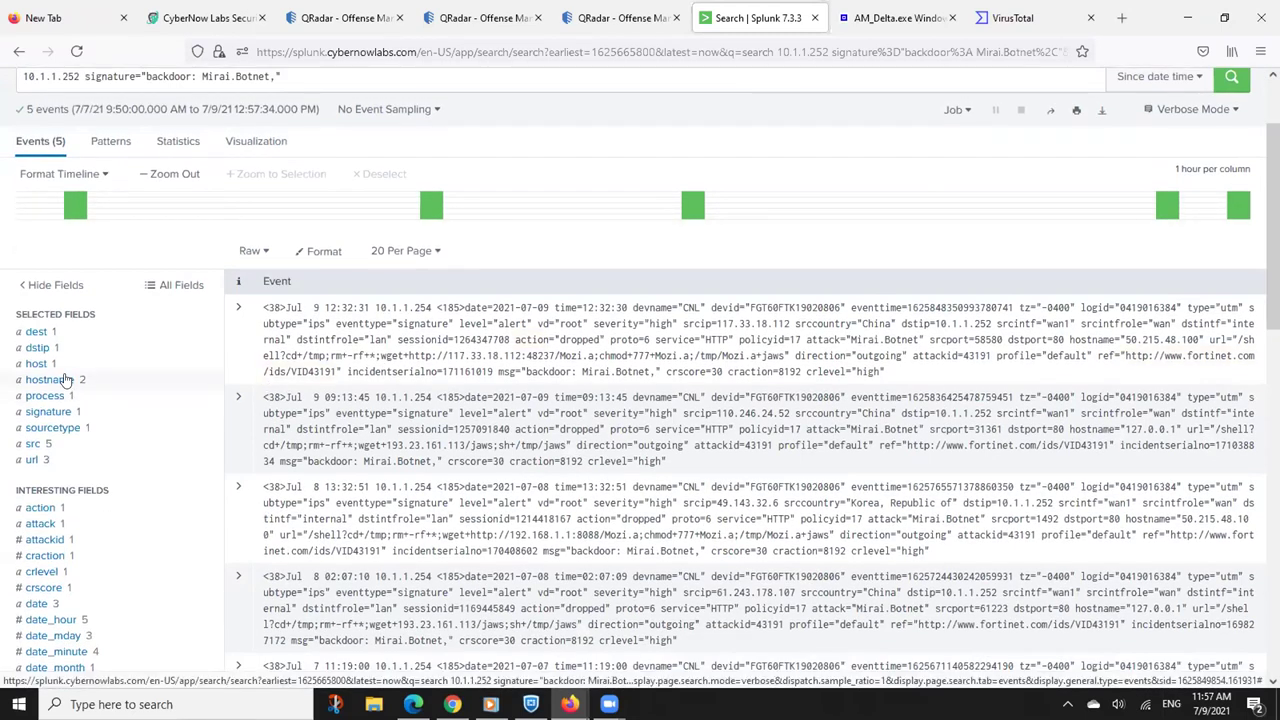
left_click(49, 380)
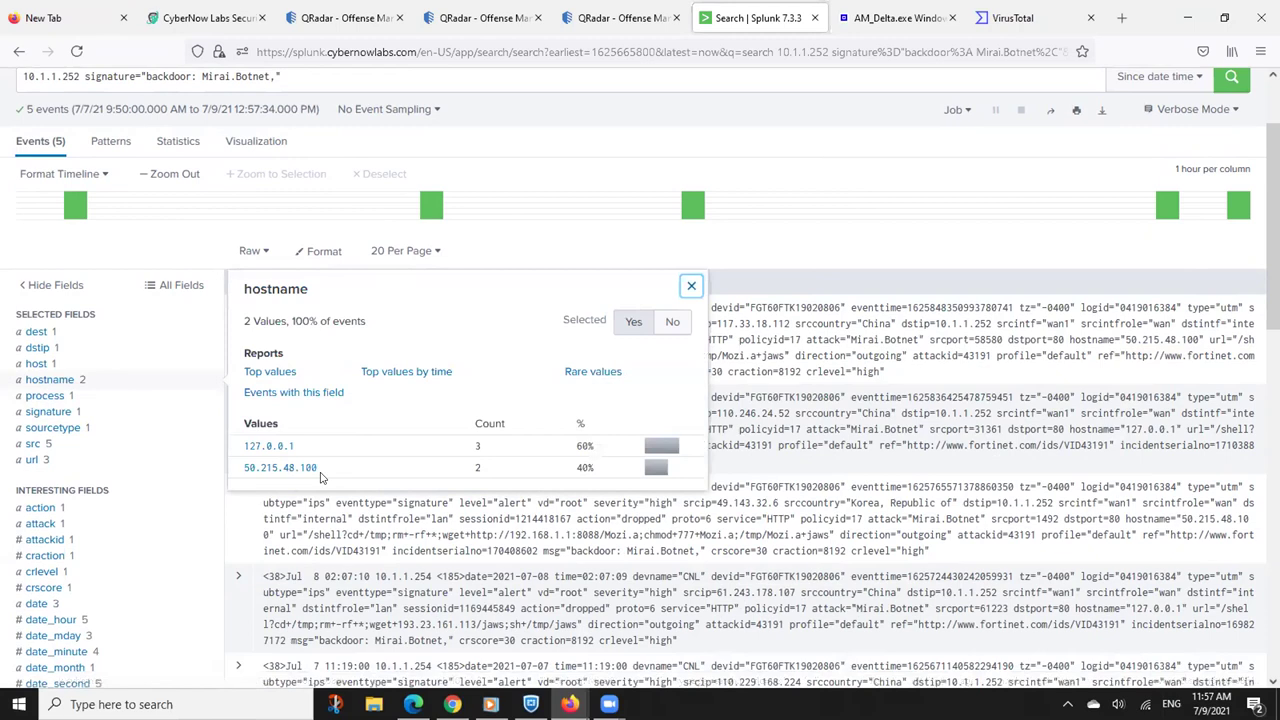
left_click(45, 396)
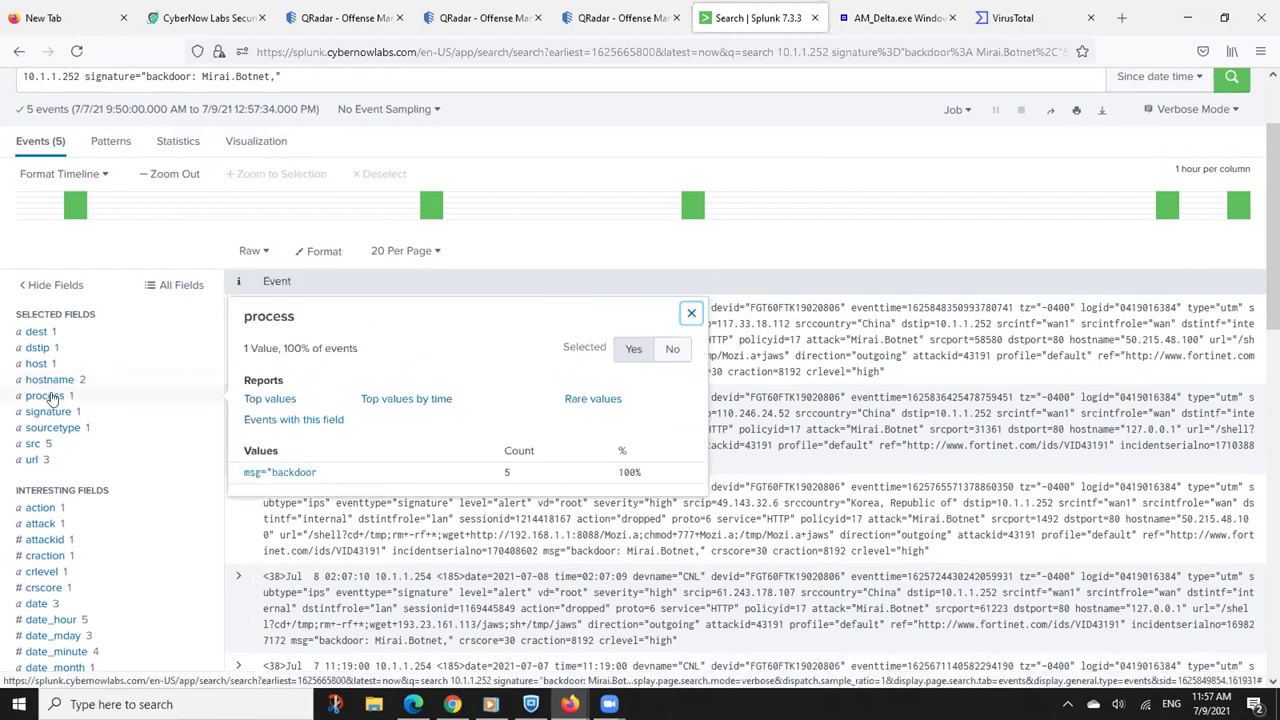
left_click(48, 412)
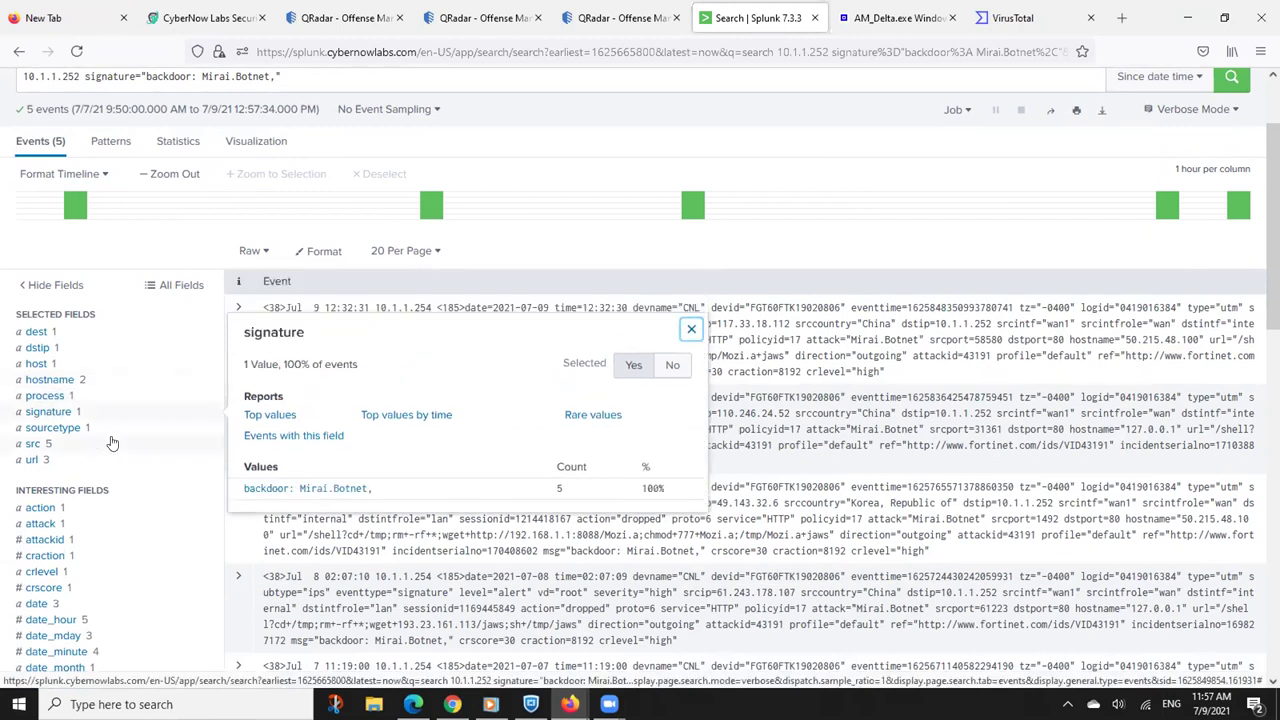
left_click(82, 428)
left_click(55, 446)
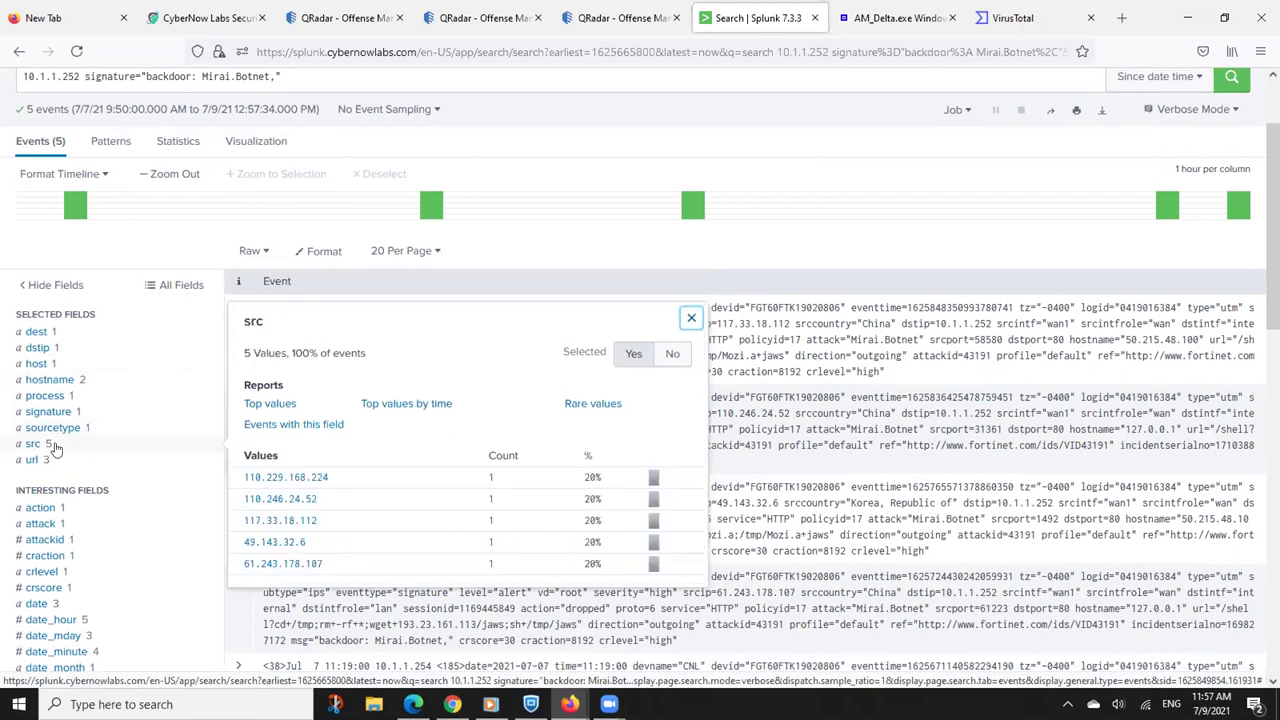
left_click(48, 461)
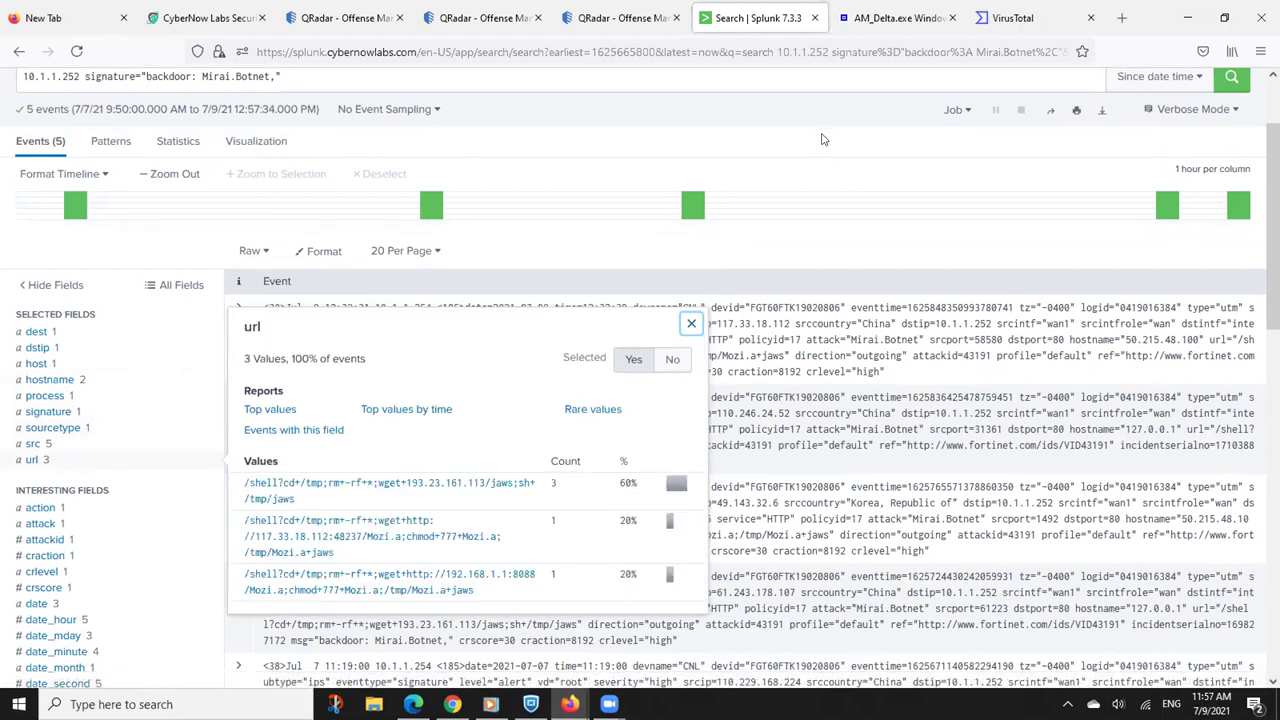
scroll(577, 210, "up", 2)
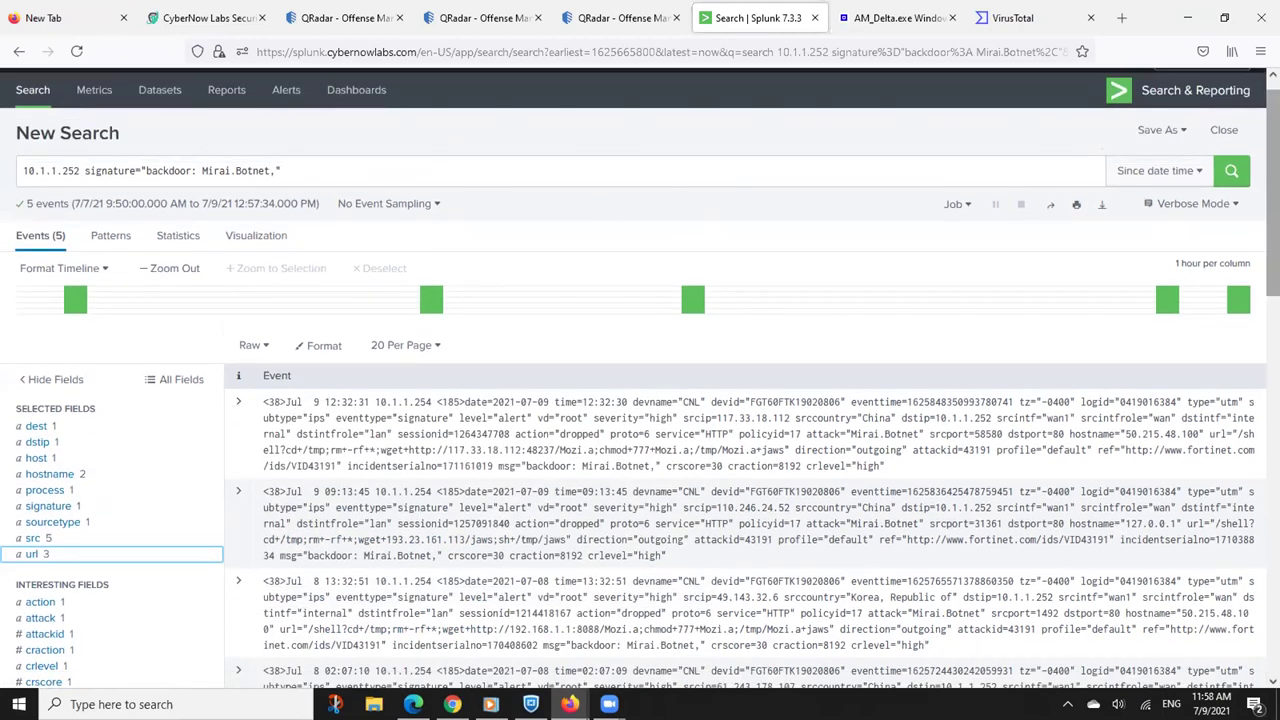
scroll(577, 210, "down", 1)
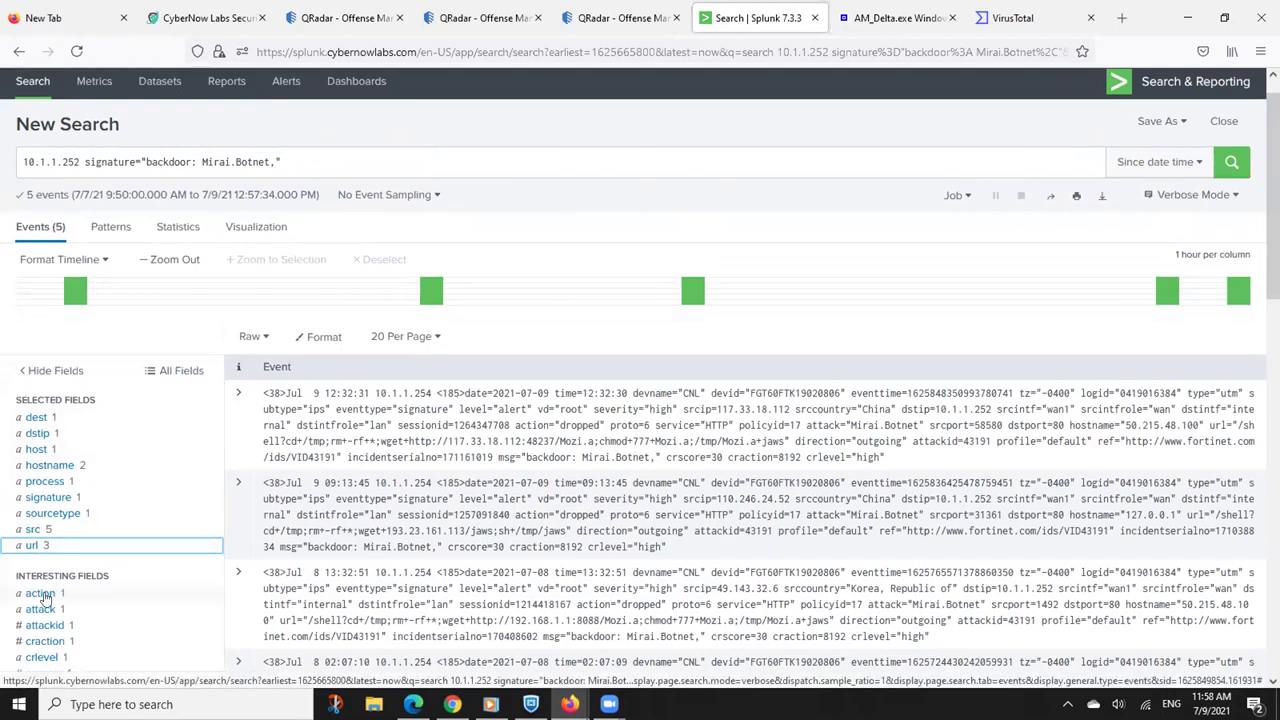
left_click(44, 596)
scroll(44, 598, "down", 1)
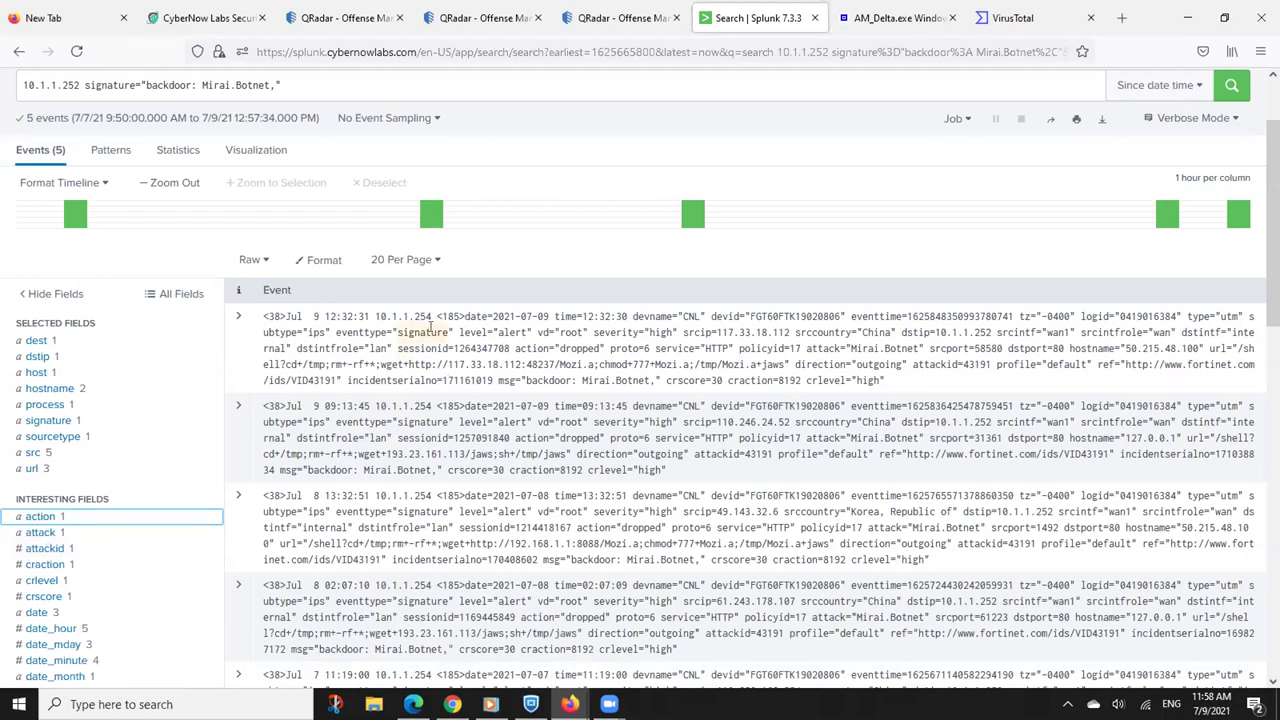
scroll(642, 190, "up", 2)
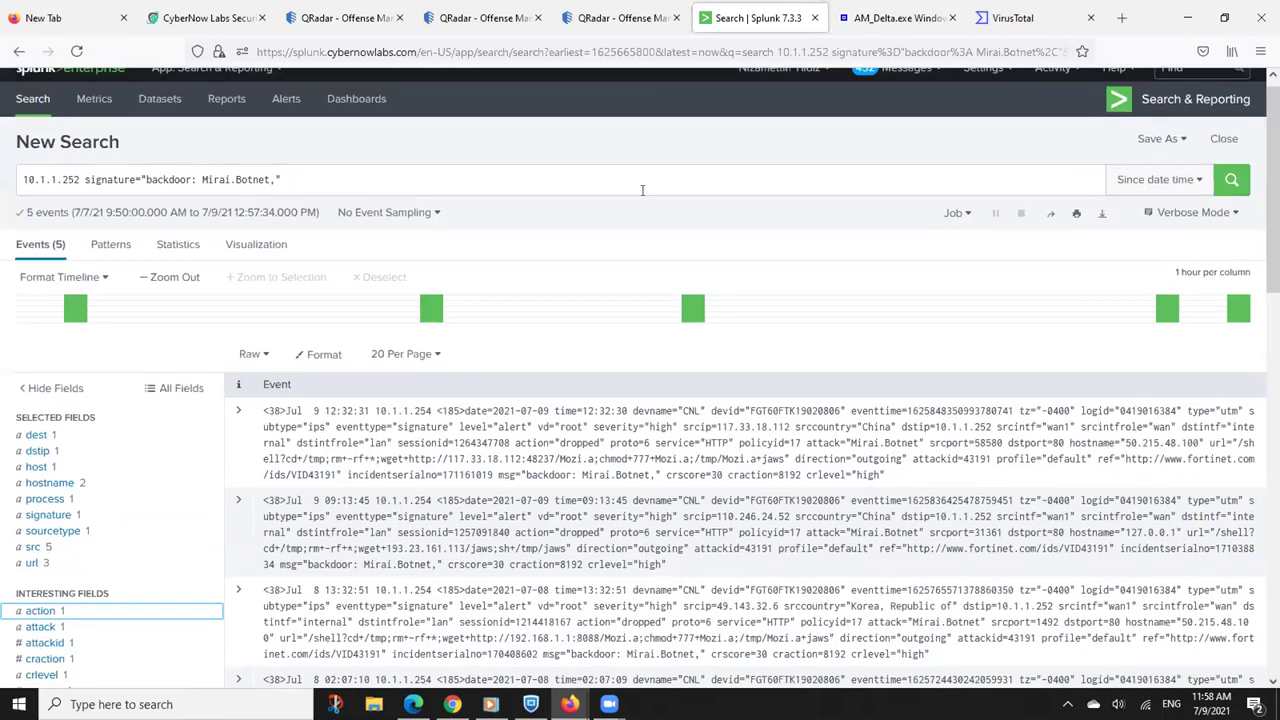
Examine the hostname, src and url field values of the filtered Mirai events
left_click(674, 177)
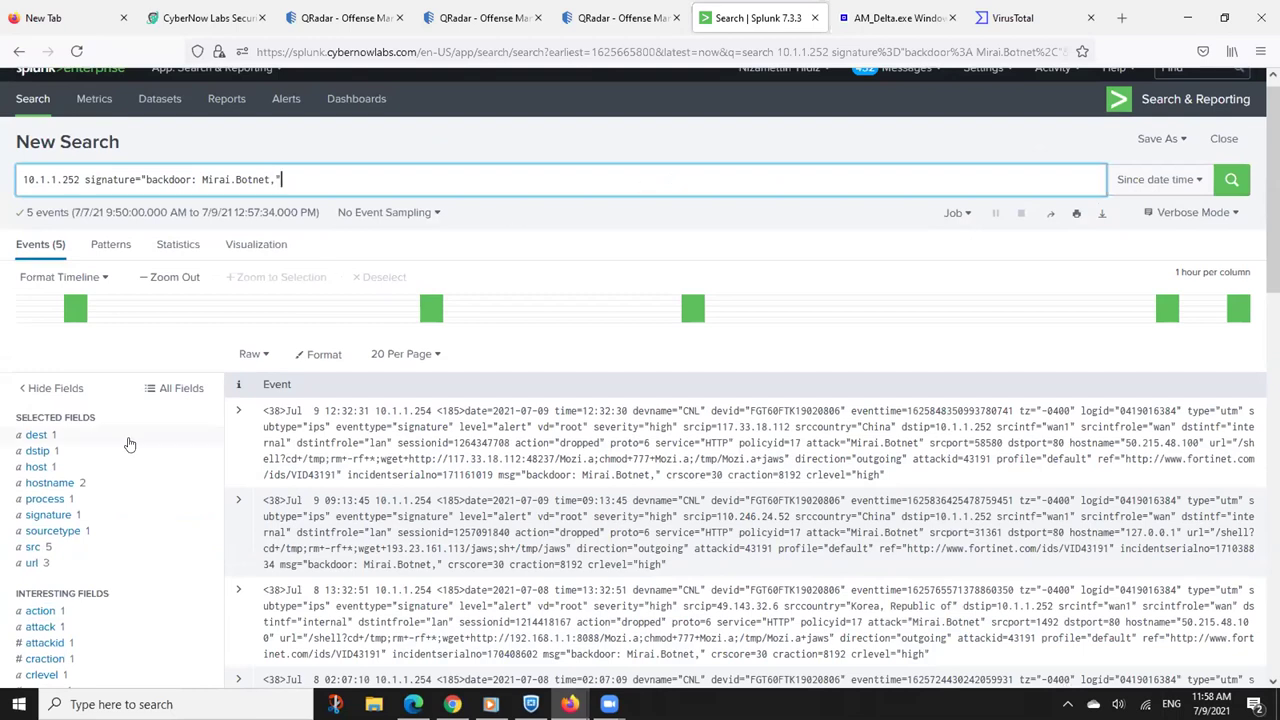
left_click(50, 484)
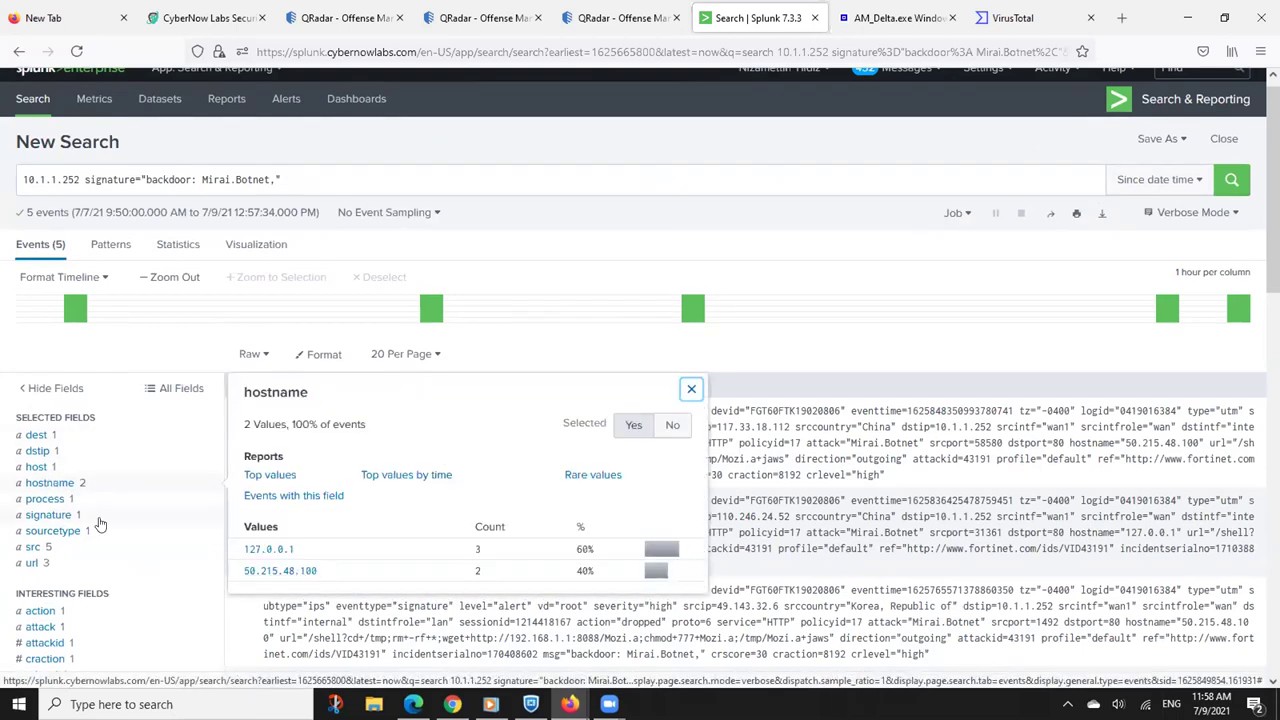
left_click(48, 550)
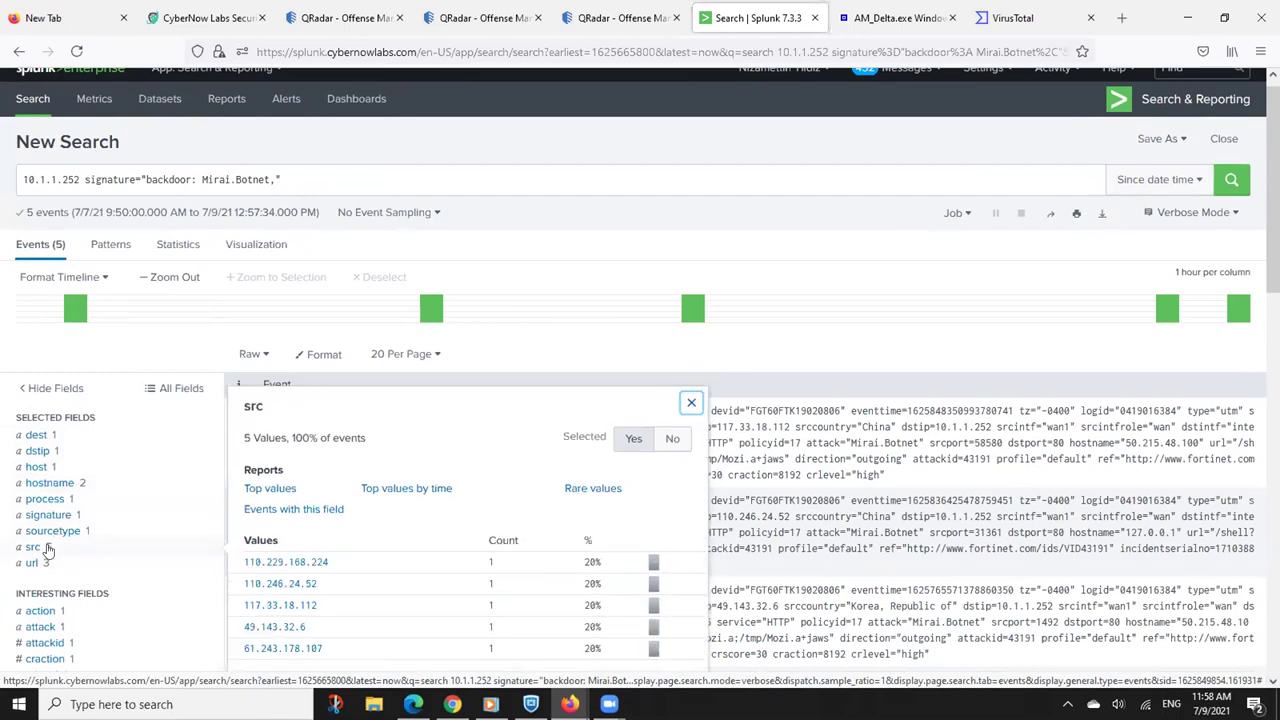
left_click(33, 563)
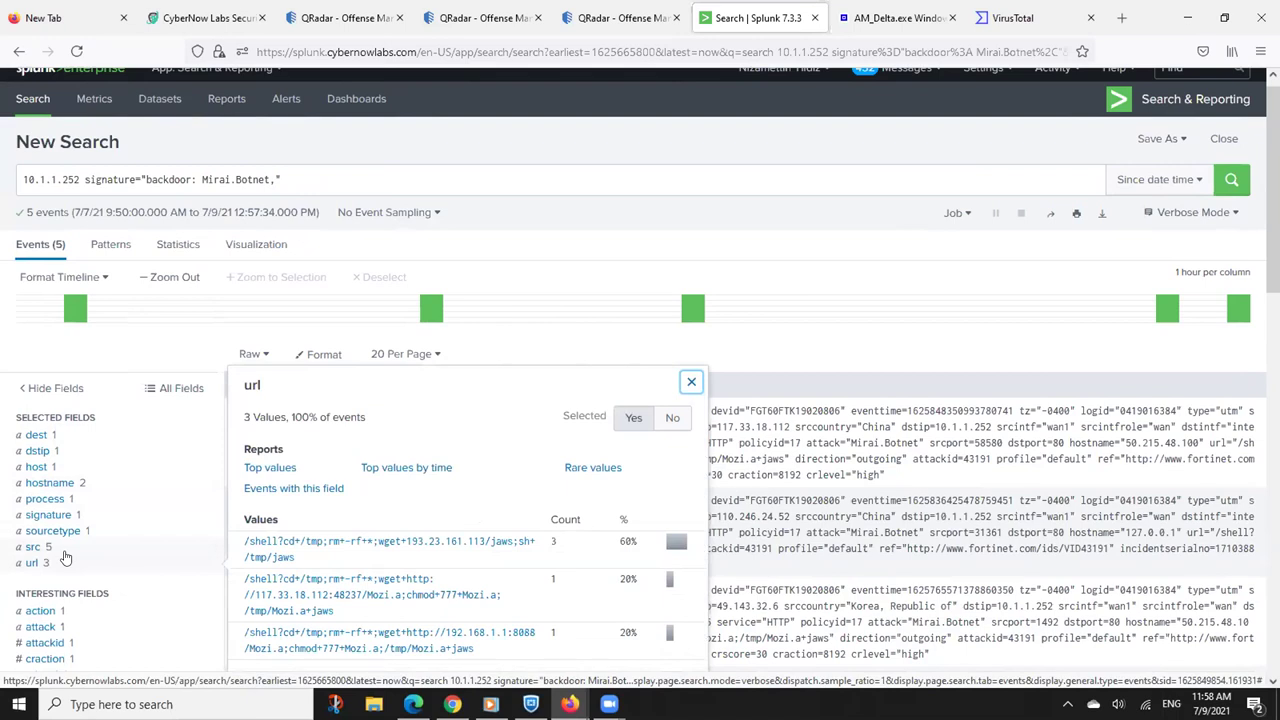
Tabulate the url, hostname and signature fields of the filtered Mirai.Botnet events
left_click(614, 175)
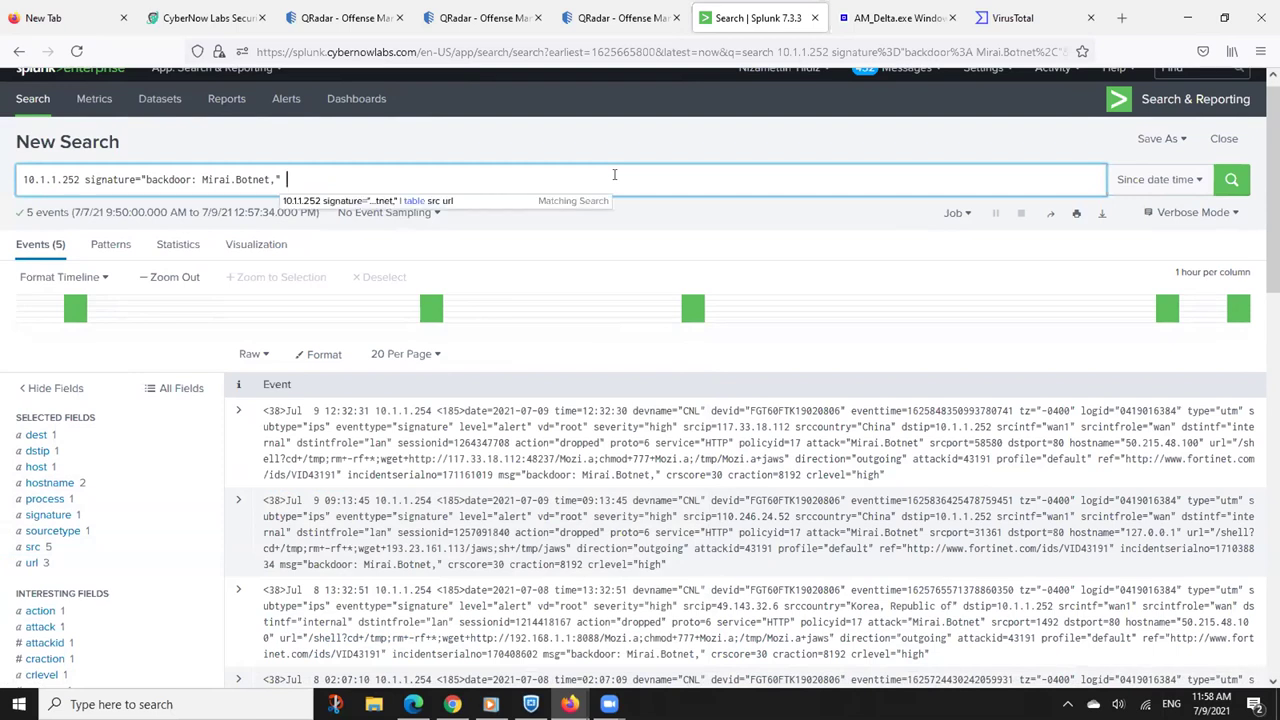
type("|tab")
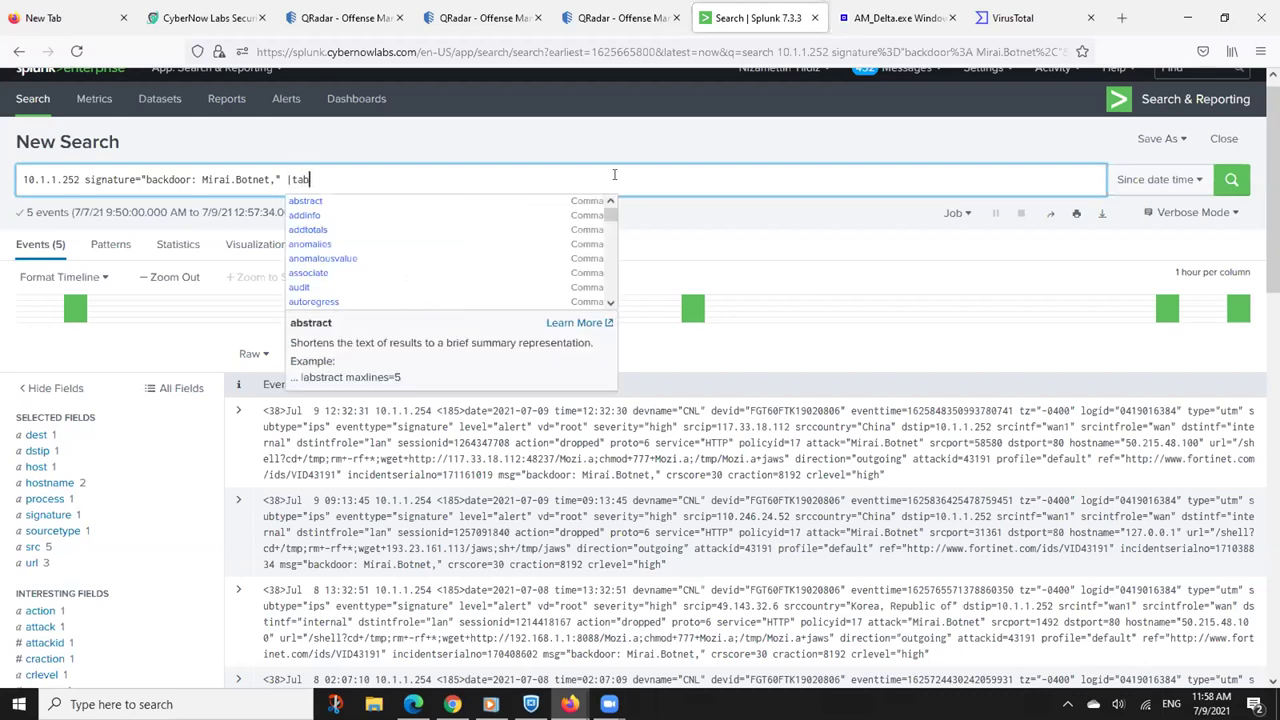
type("le")
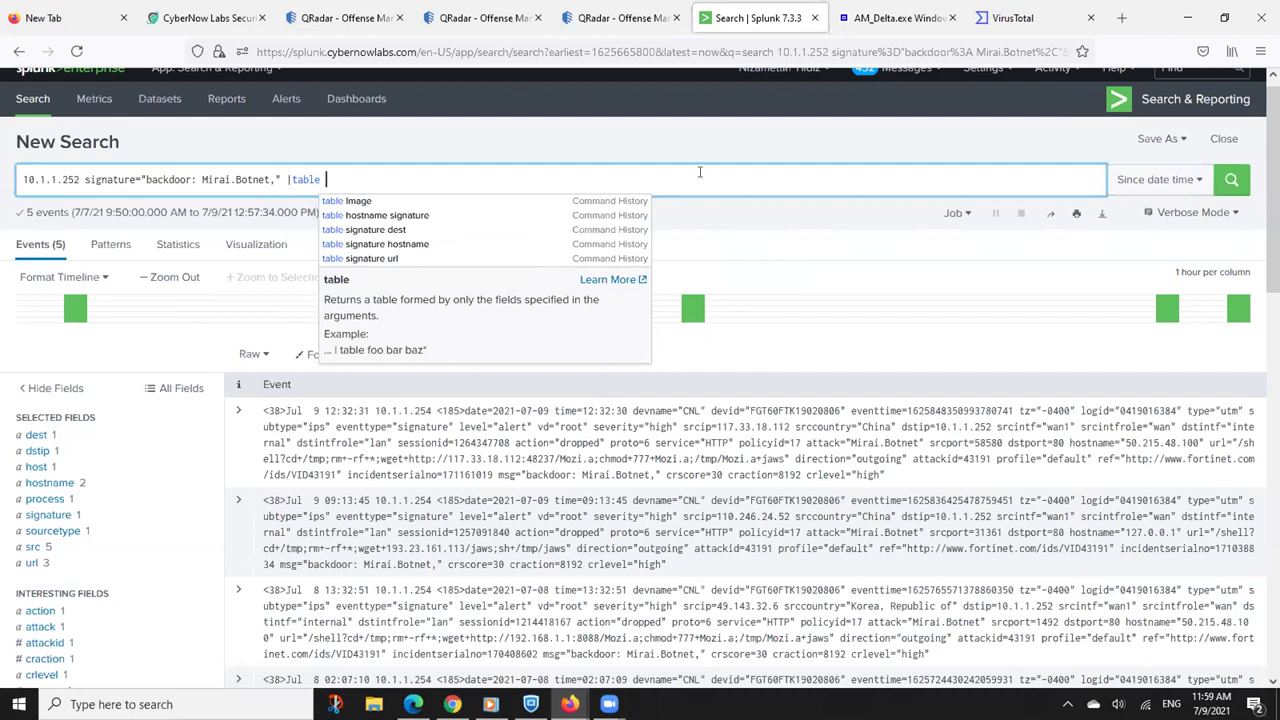
type("url hostname")
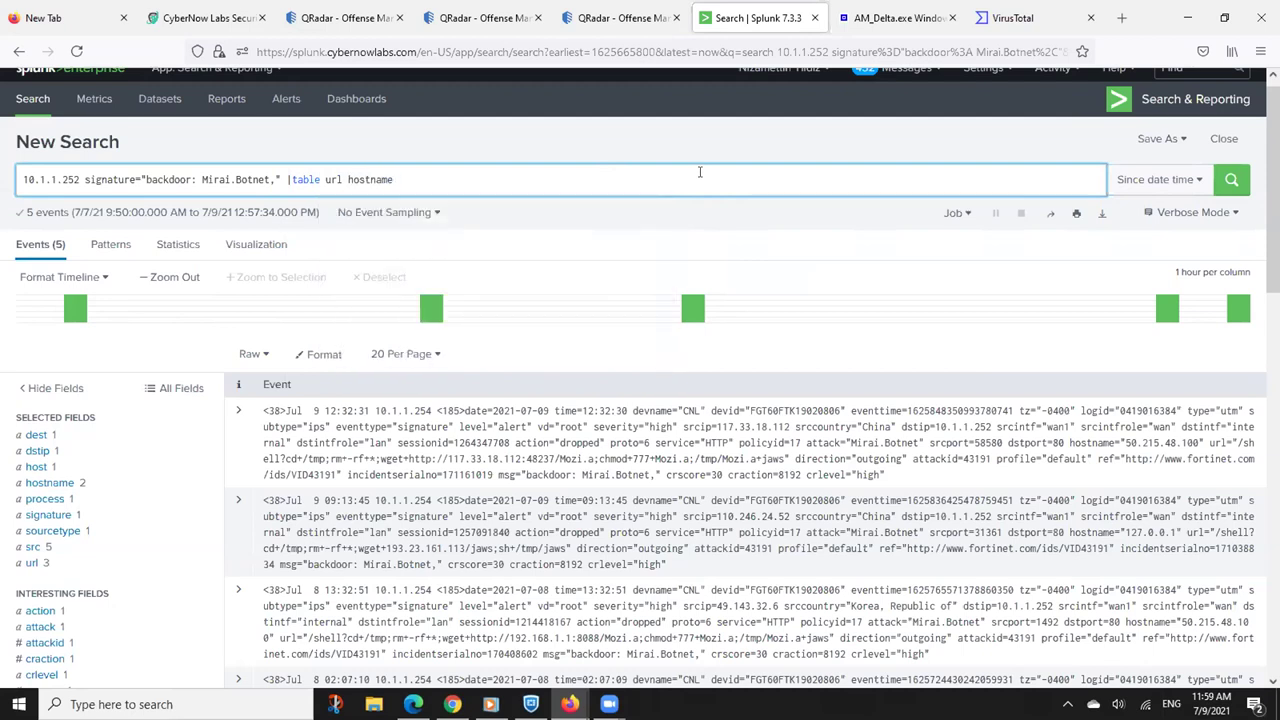
key("Return")
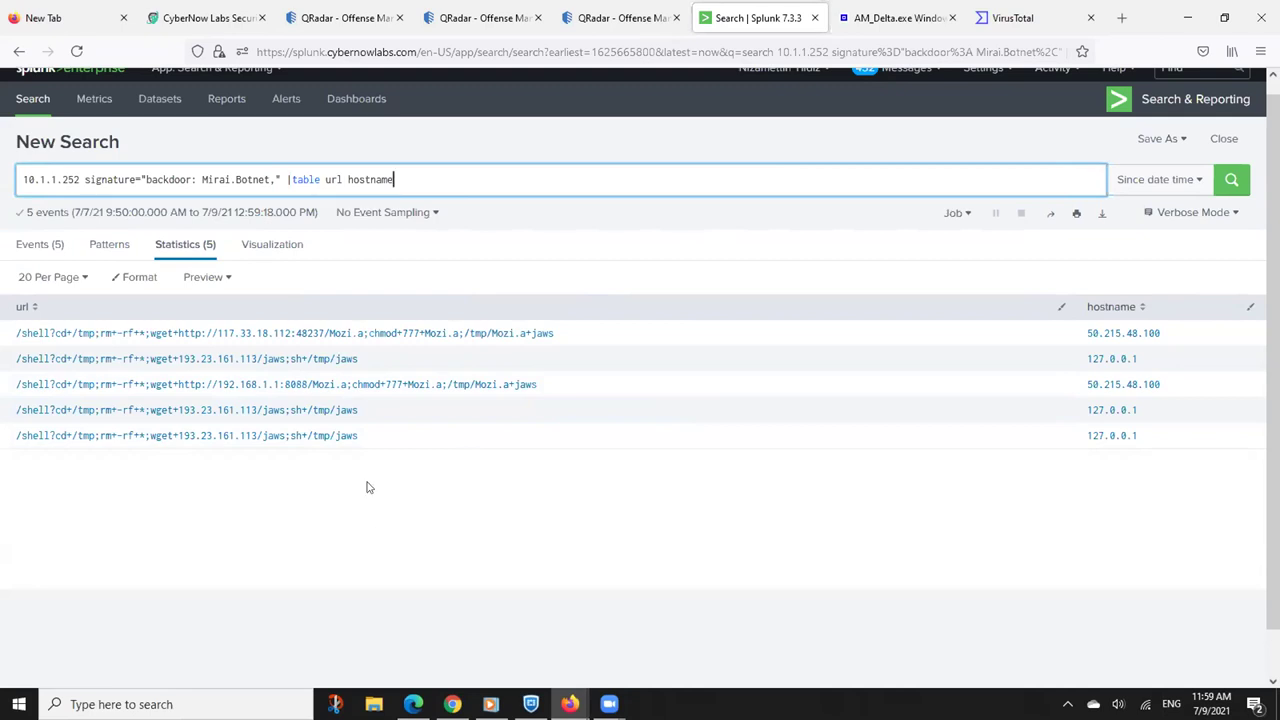
left_click_drag(591, 333, 15, 340)
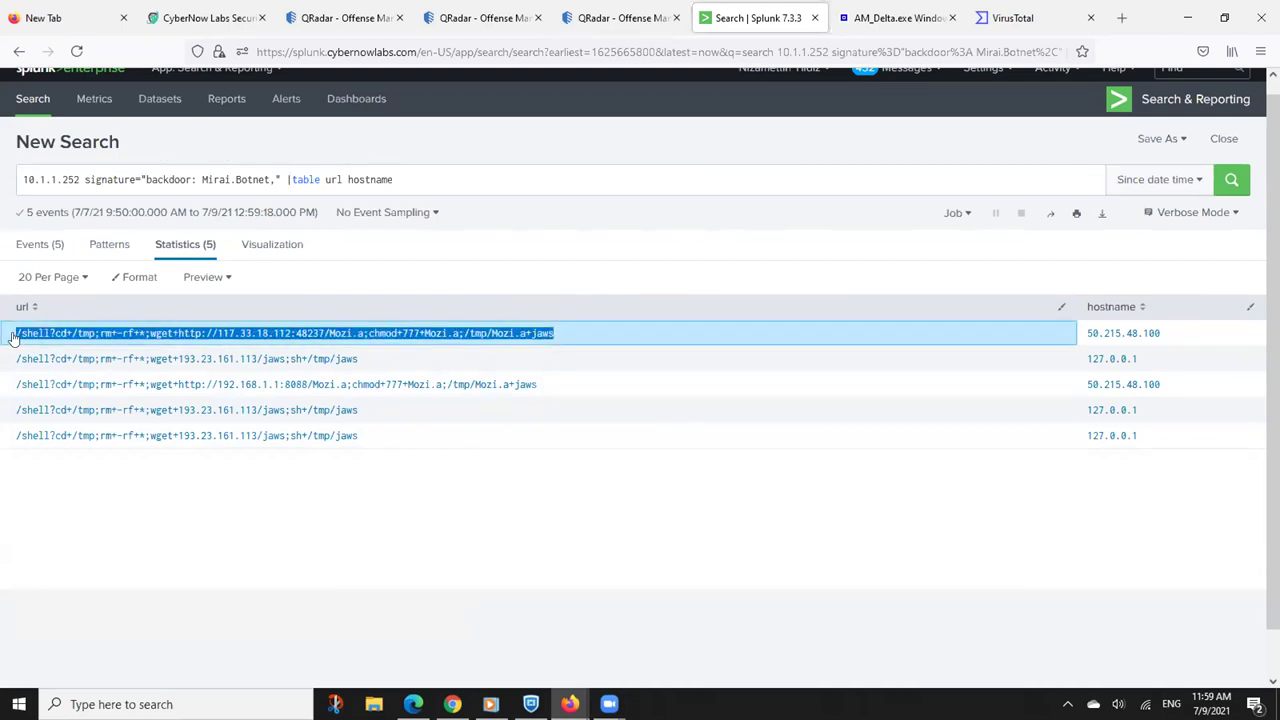
left_click(372, 540)
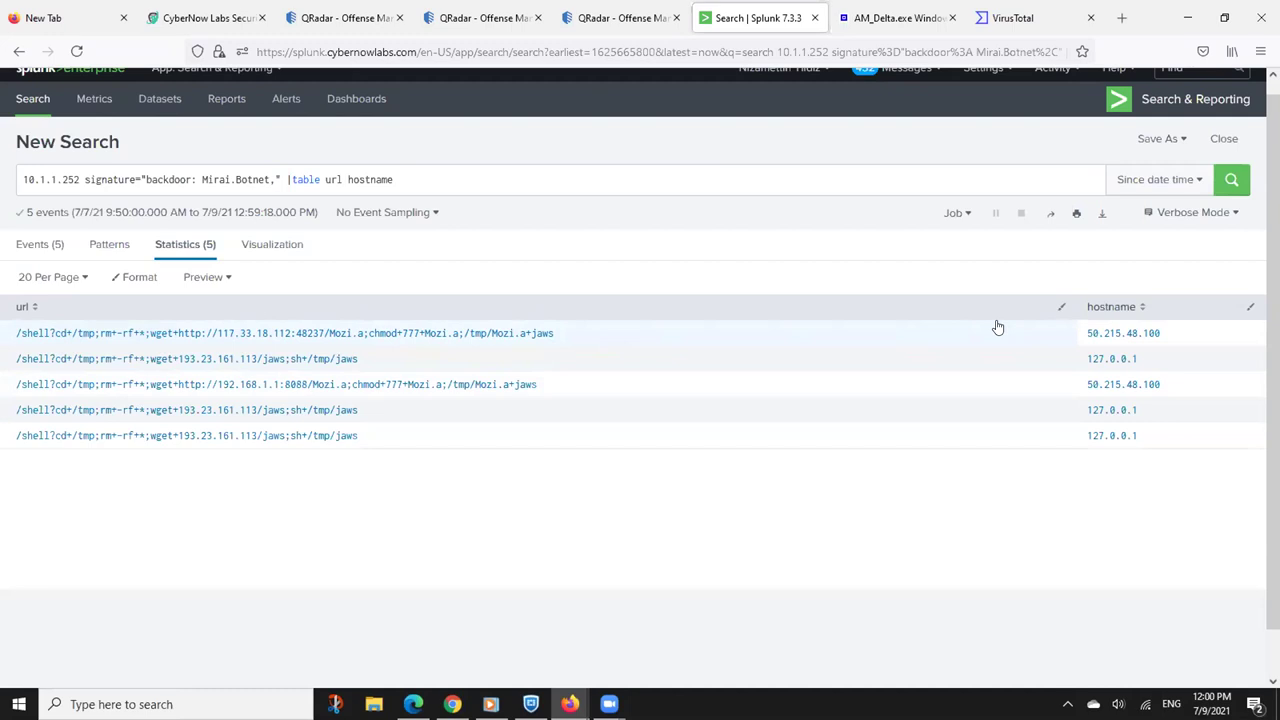
left_click(450, 177)
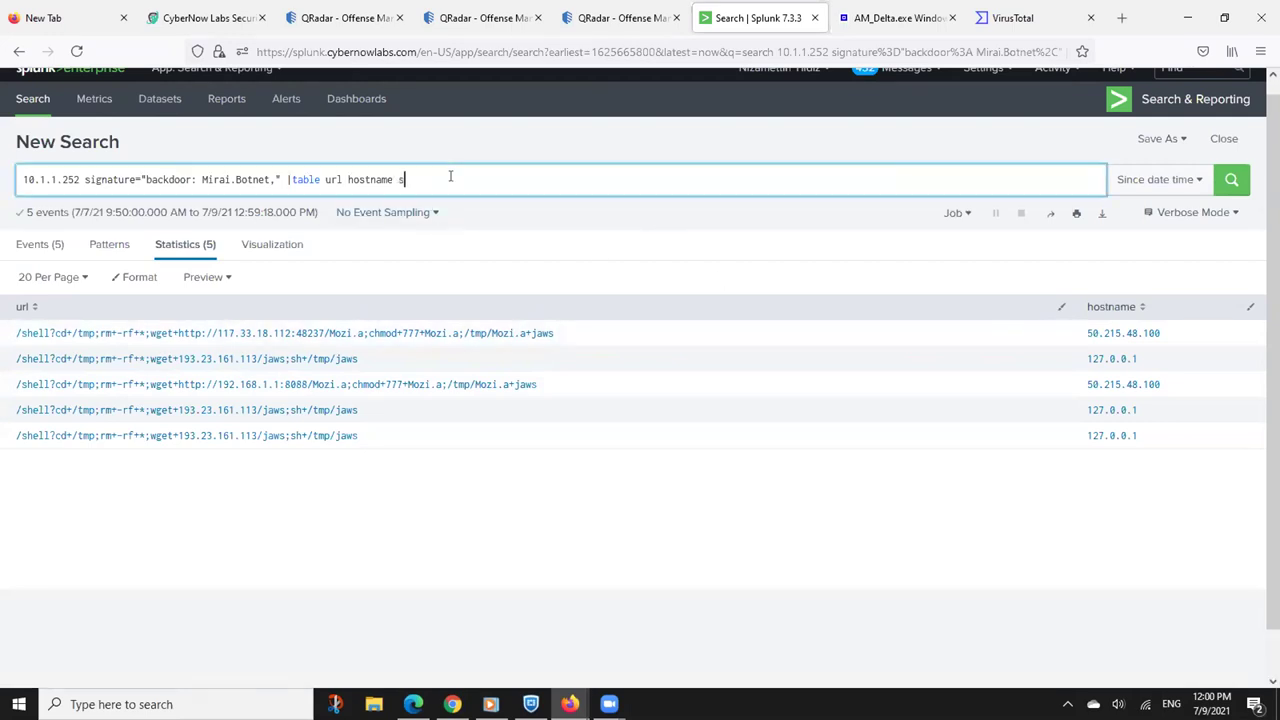
key("Return")
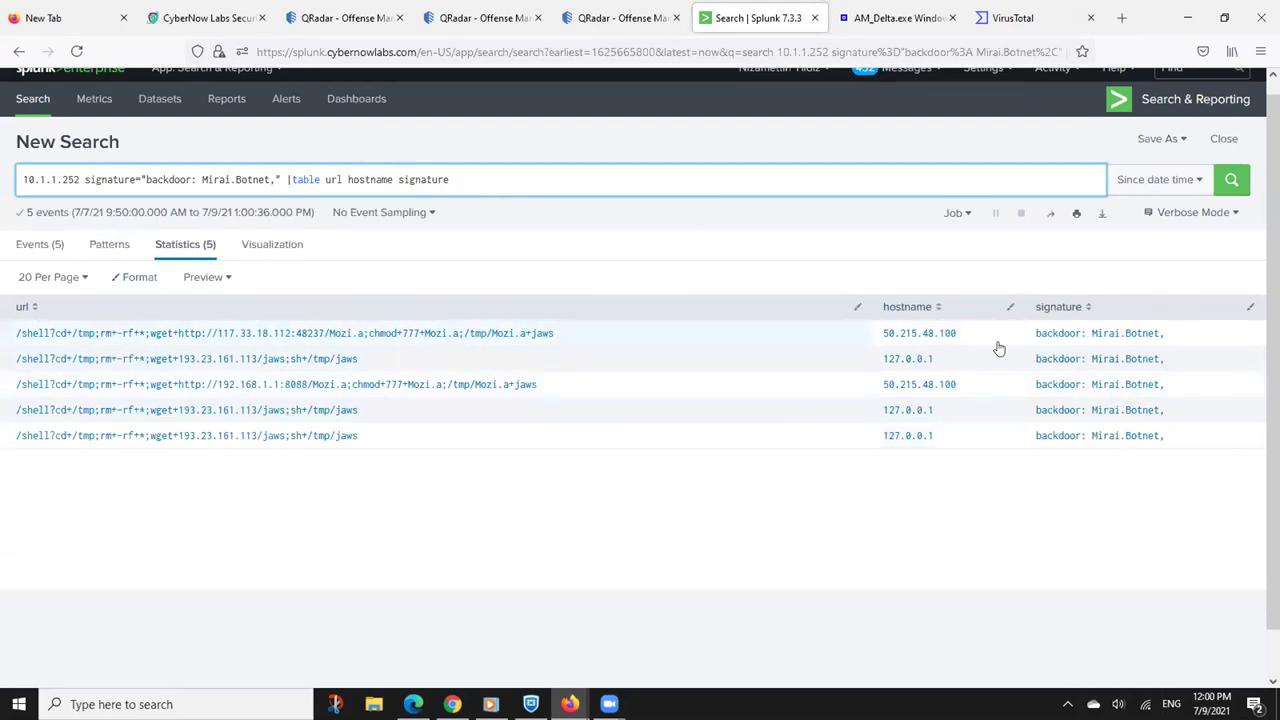
Copy the hostname 50.215.48.100 from the table and look it up in VirusTotal
left_click_drag(958, 340, 883, 335)
key("ctrl+c")
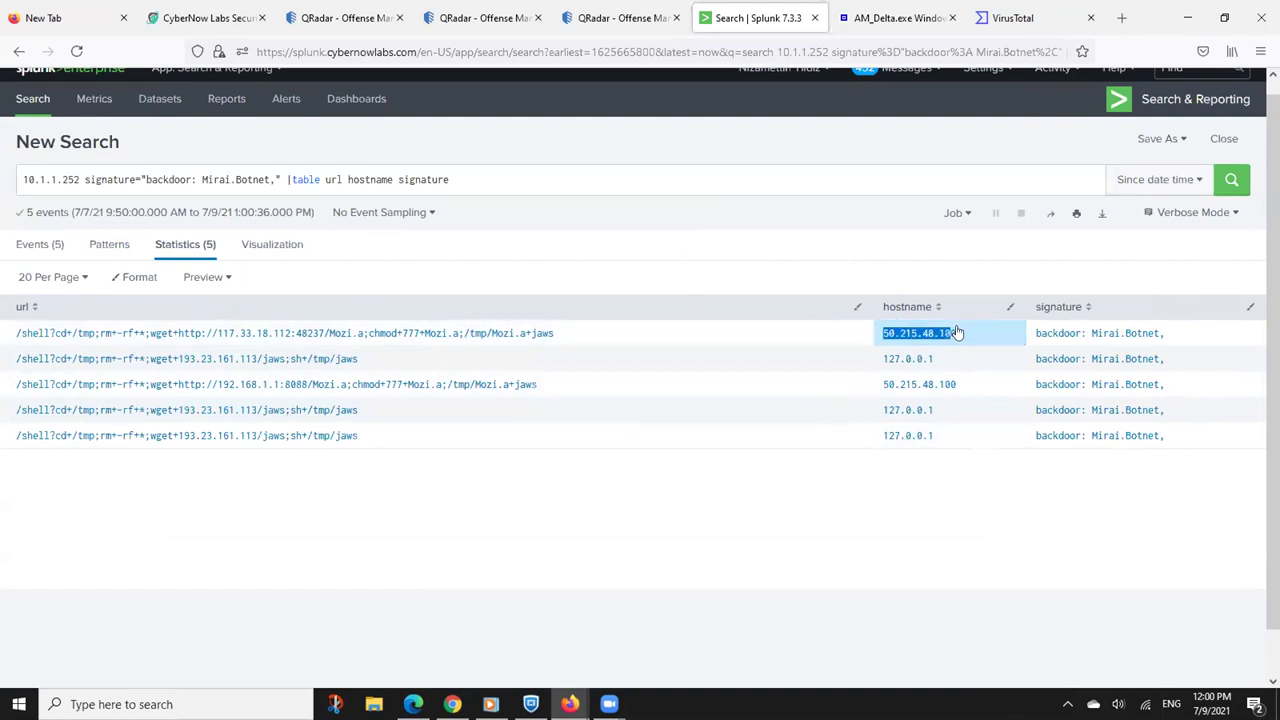
left_click(1011, 20)
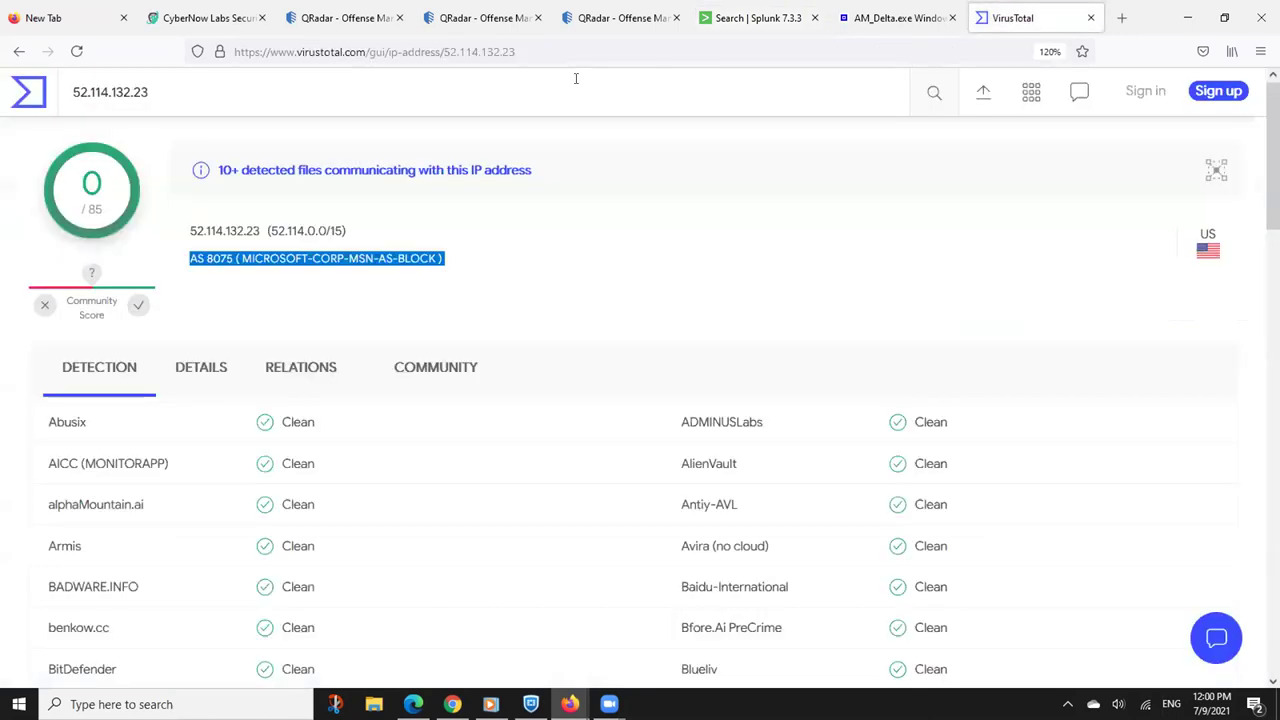
triple_click(486, 95)
key("ctrl+v")
key("Return")
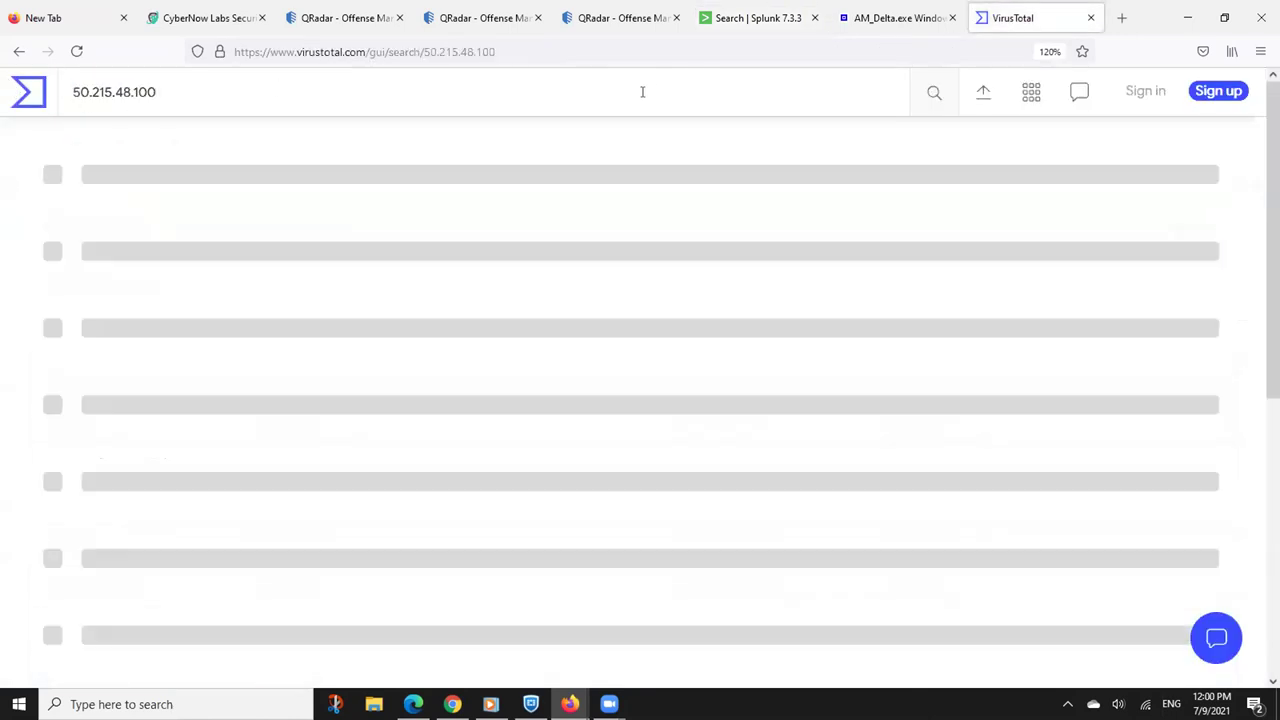
Return to Splunk and replace the table's hostname and signature fields, first with host and finally with srcip
left_click(735, 12)
left_click_drag(968, 386, 888, 386)
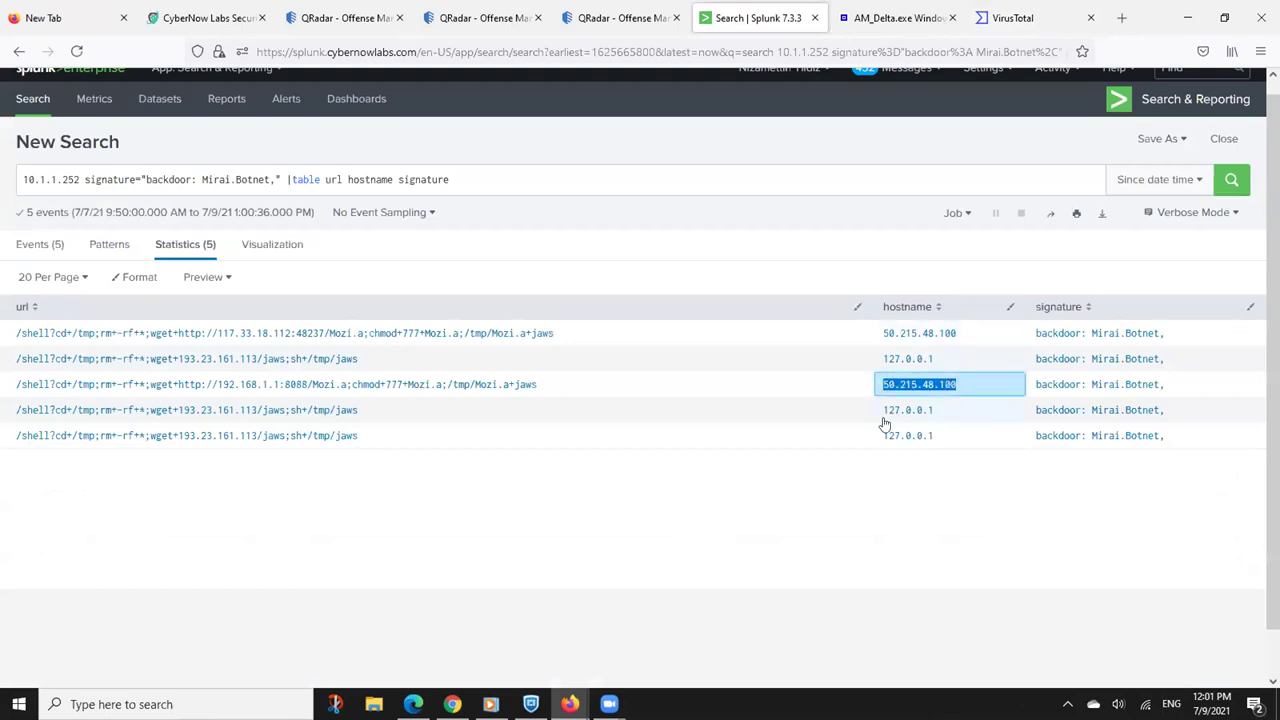
left_click(674, 497)
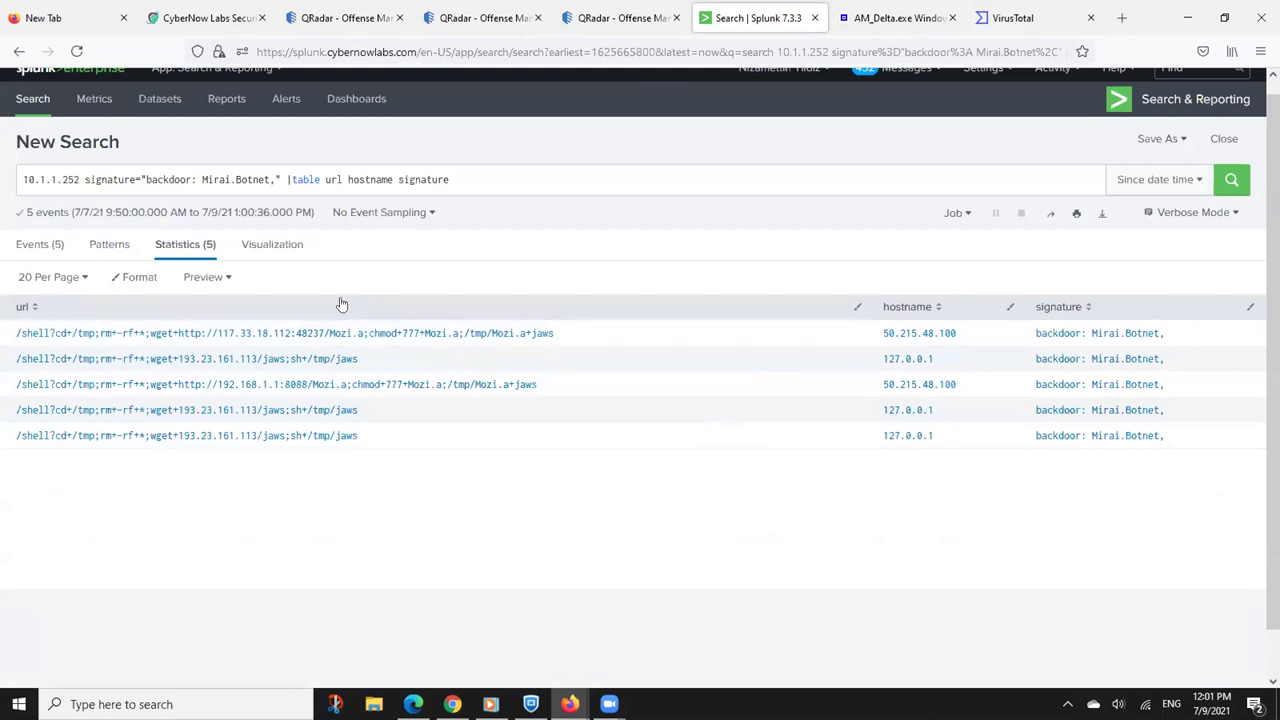
left_click(399, 180)
key("shift+End")
key("BackSpace")
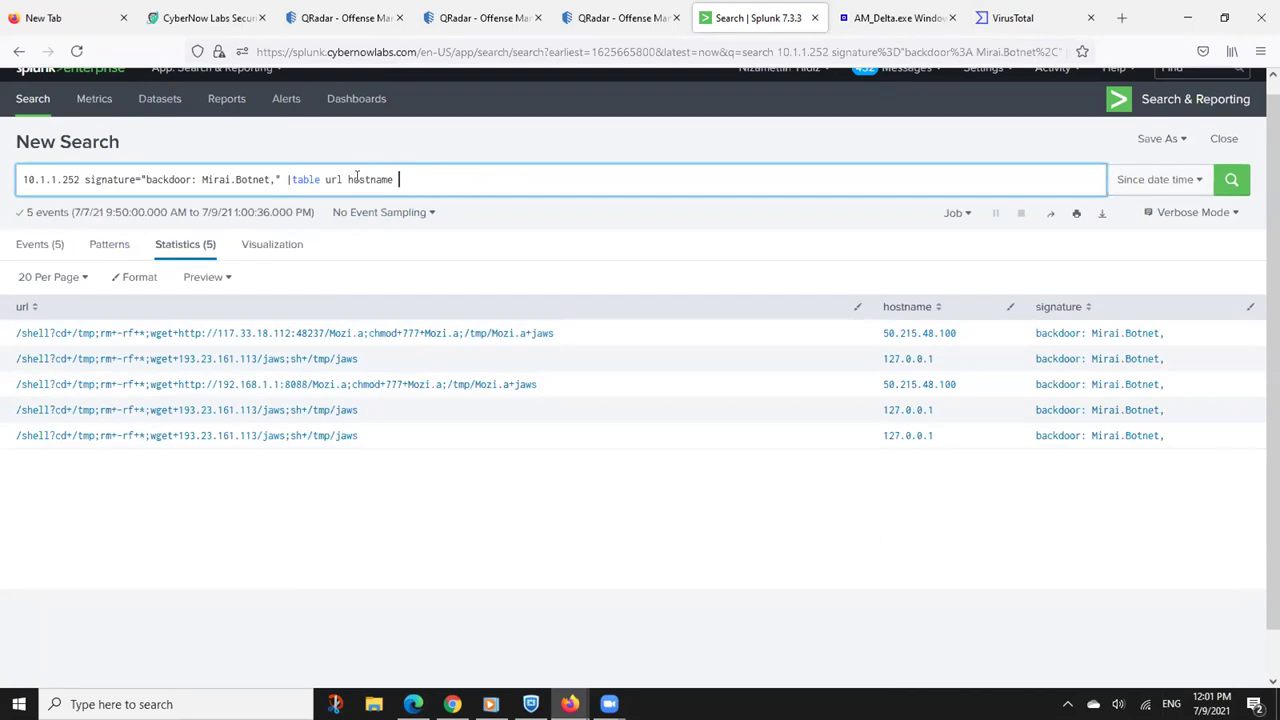
key("shift+End")
key("BackSpace")
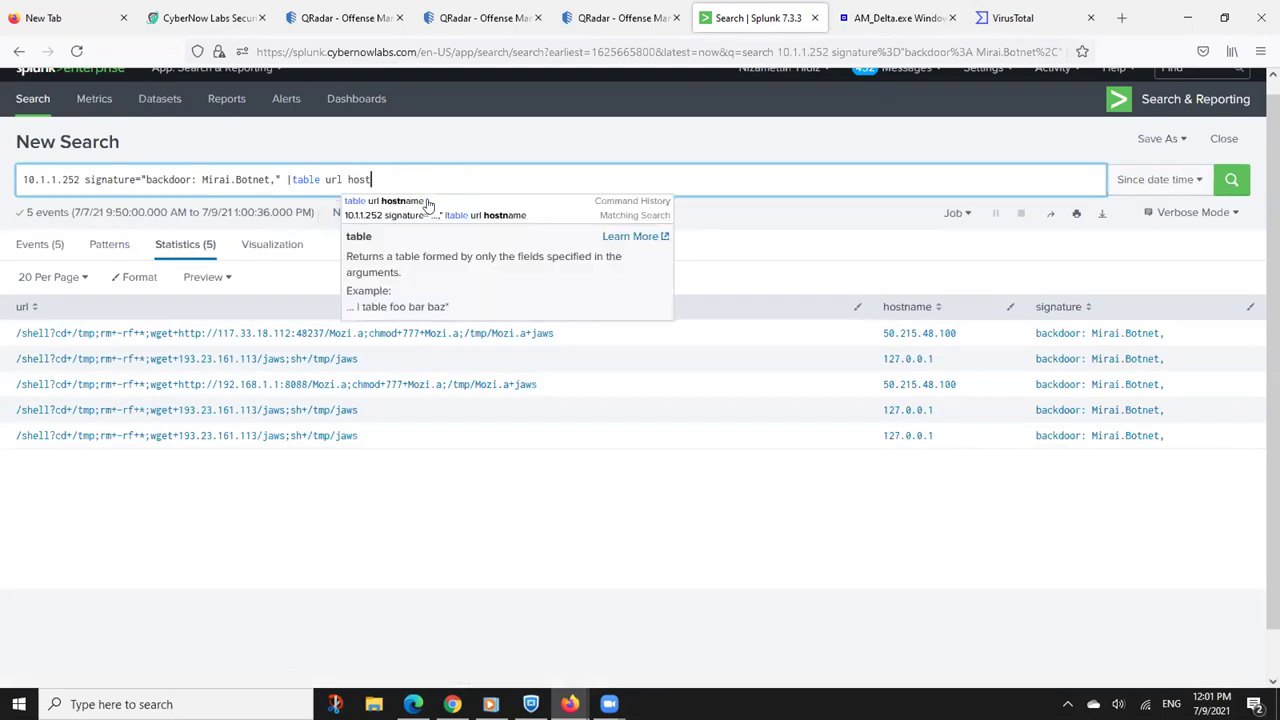
key("BackSpace")
key("Return")
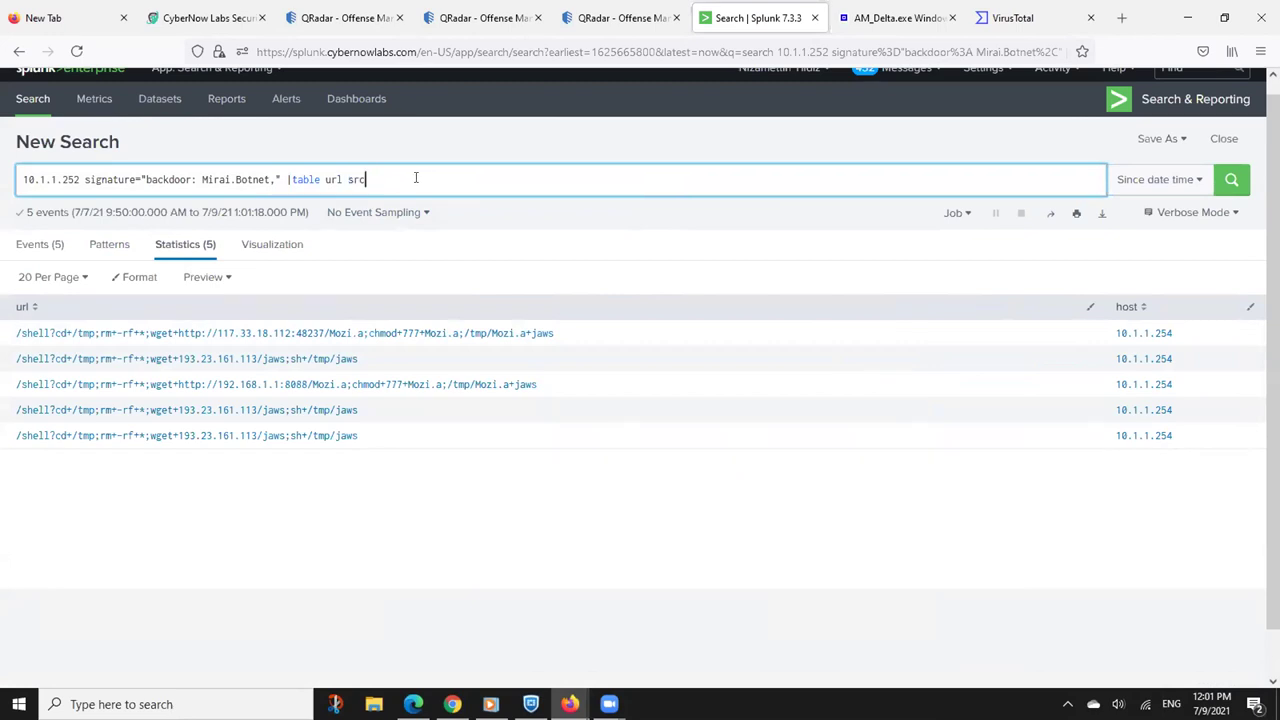
key("Return")
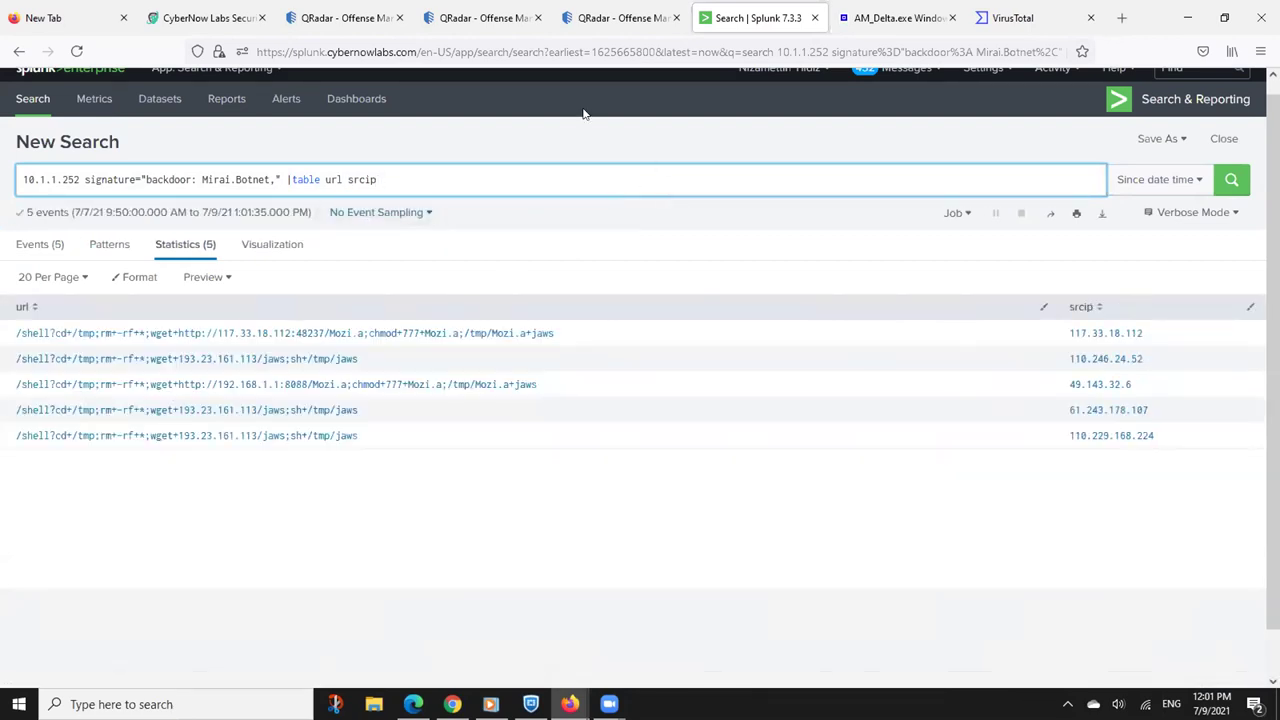
Switch to QRadar and review the summary of offense 16707, including its source and destination IPs
left_click(586, 19)
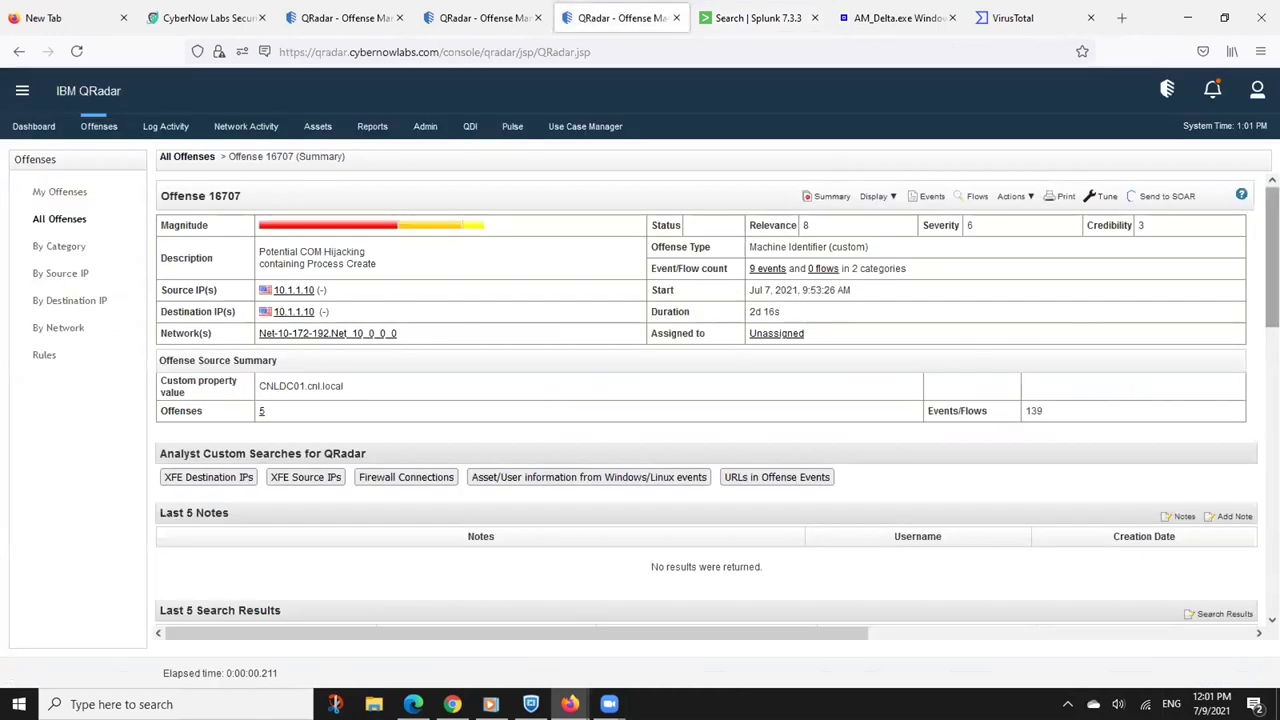
scroll(706, 400, "down", 5)
scroll(706, 400, "down", 3)
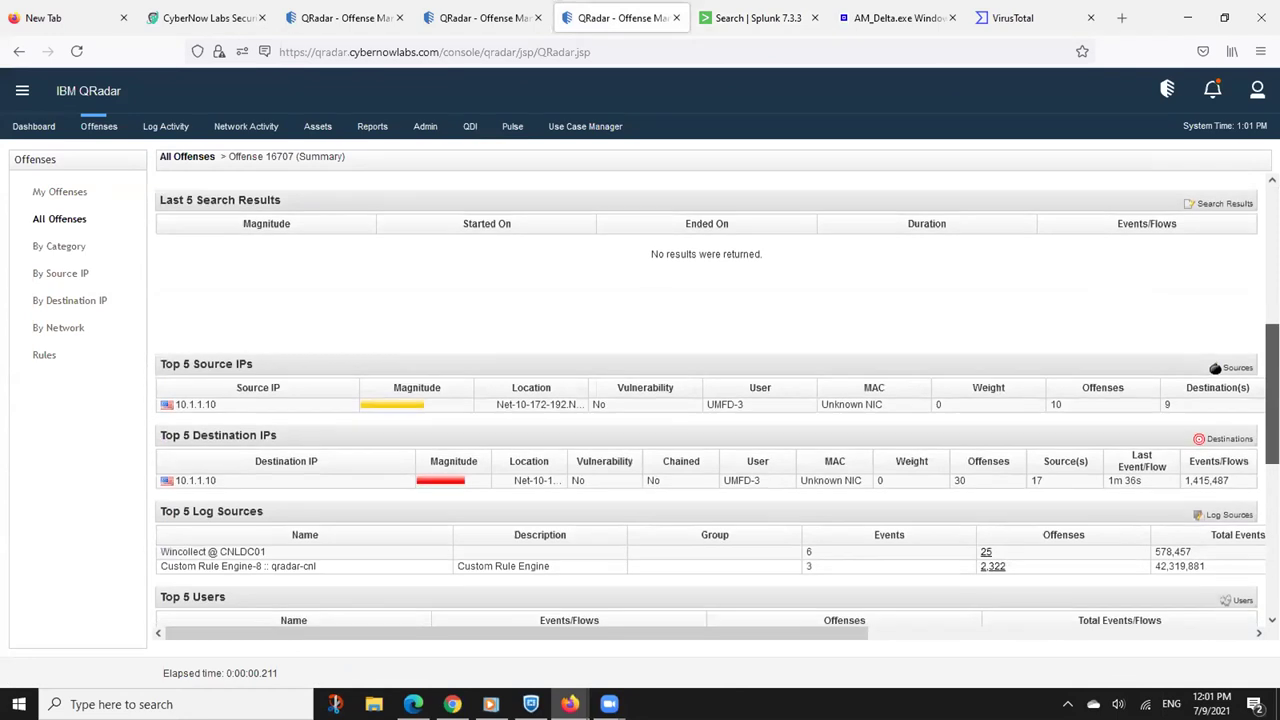
scroll(706, 400, "up", 8)
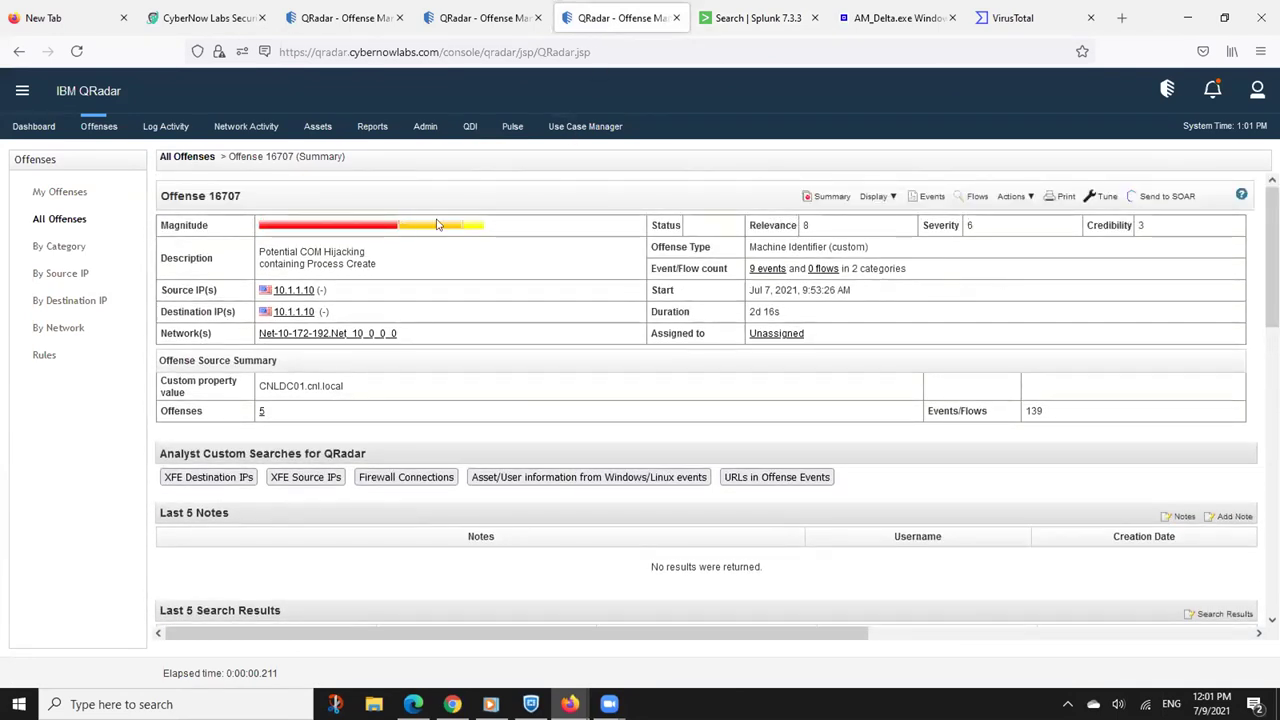
Copy the srcip 117.33.18.112 from the Splunk table and look it up in VirusTotal
left_click(750, 18)
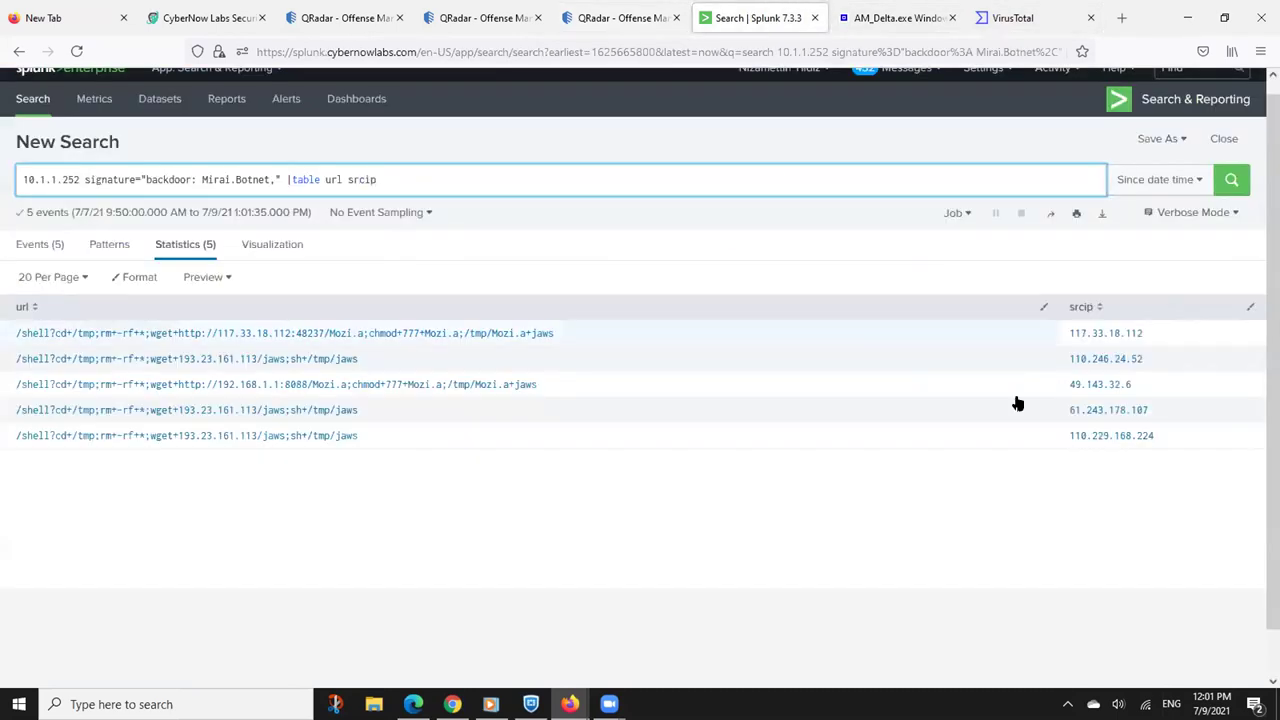
left_click_drag(1160, 333, 1053, 335)
key("ctrl+c")
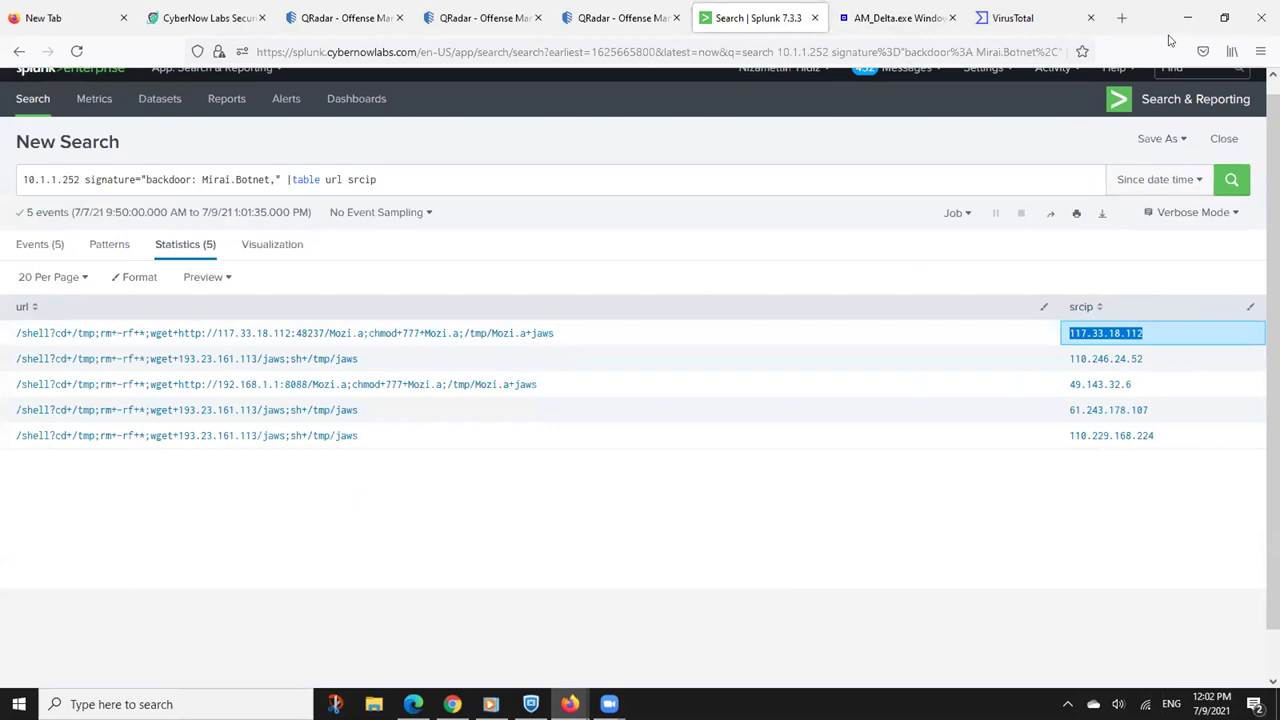
left_click(1005, 18)
left_click_drag(418, 105, 8, 98)
key("ctrl+v")
key("Return")
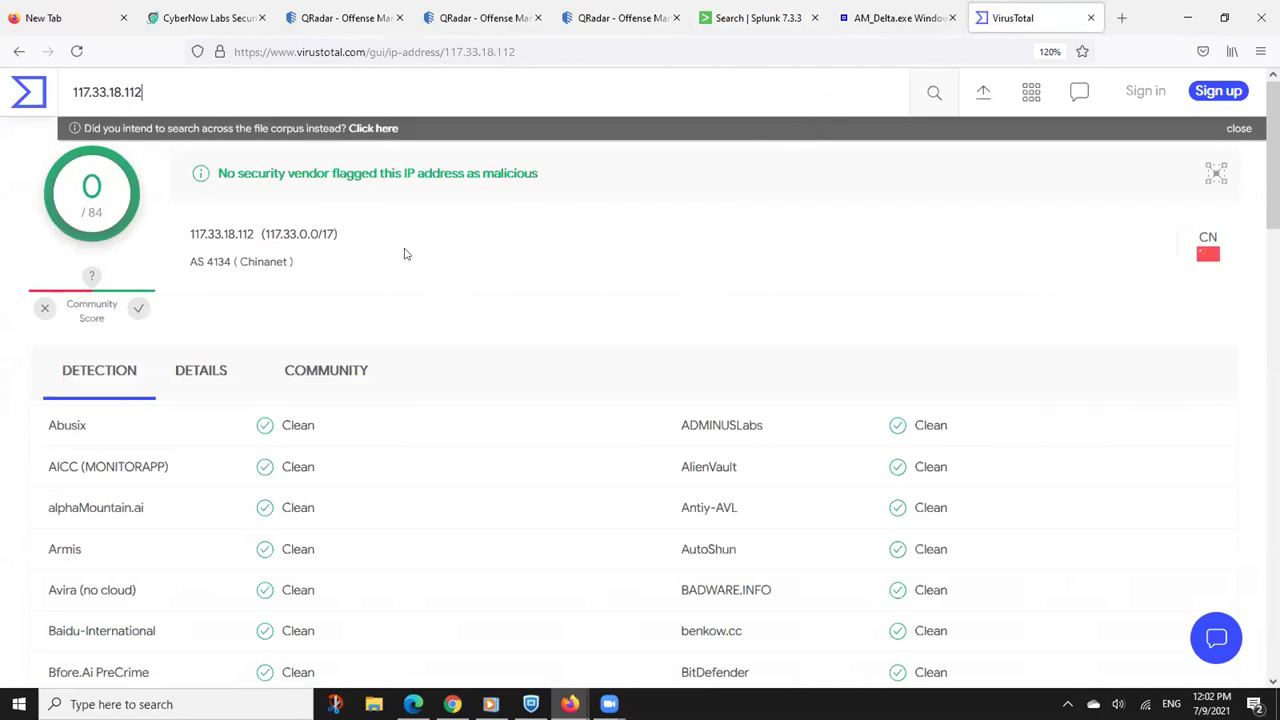
Look up the Splunk table's second srcip, 110.246.24.52, in VirusTotal
left_click(785, 17)
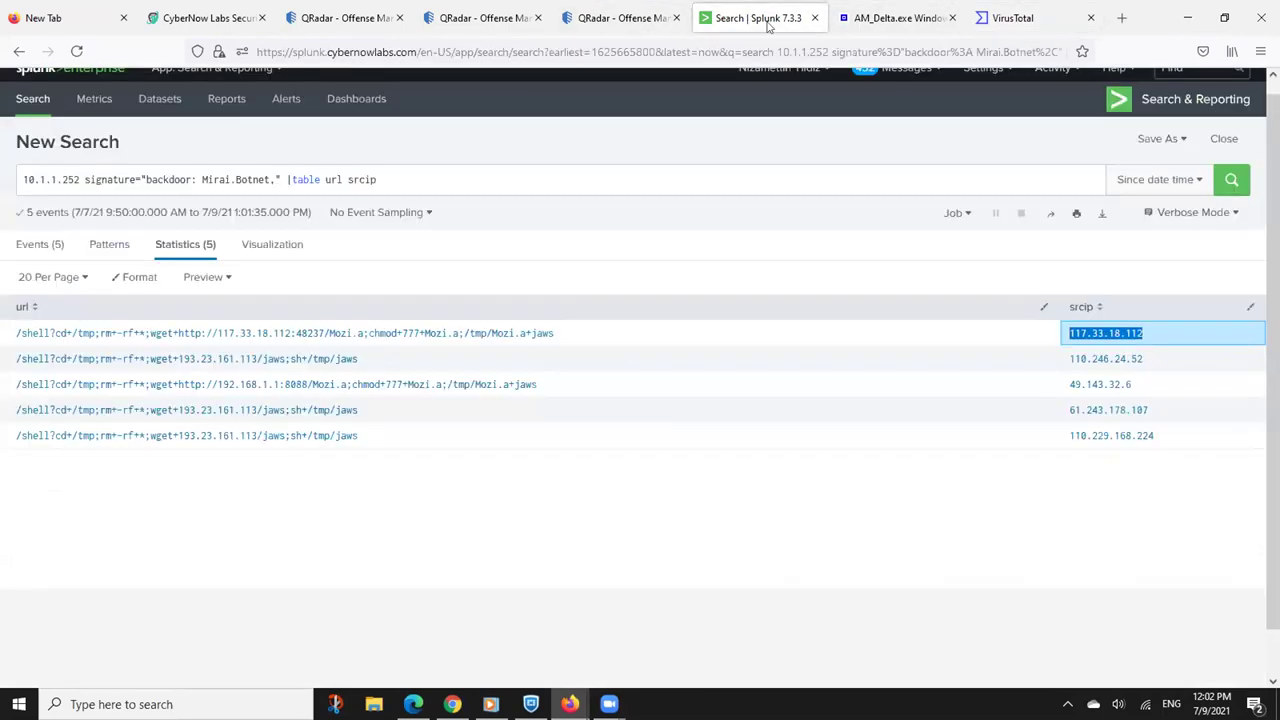
left_click_drag(1145, 358, 1064, 358)
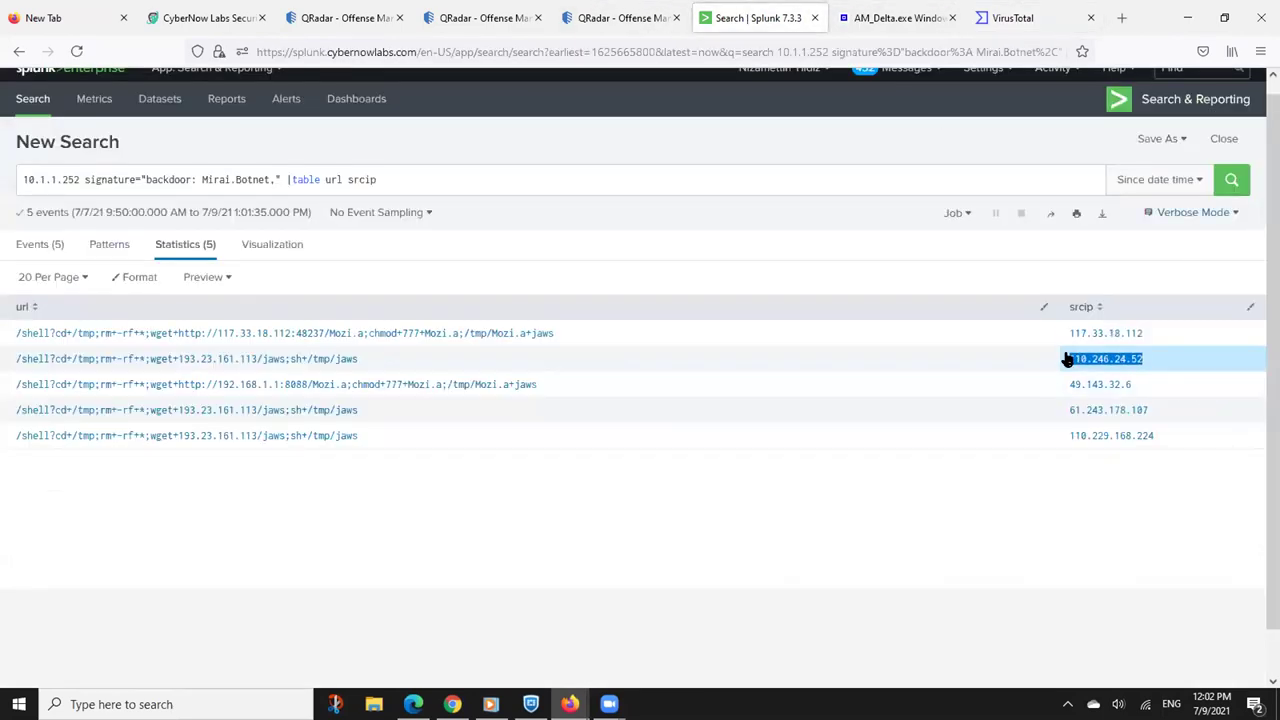
left_click(1013, 17)
left_click(406, 97)
type("110.246.24.52")
key("Return")
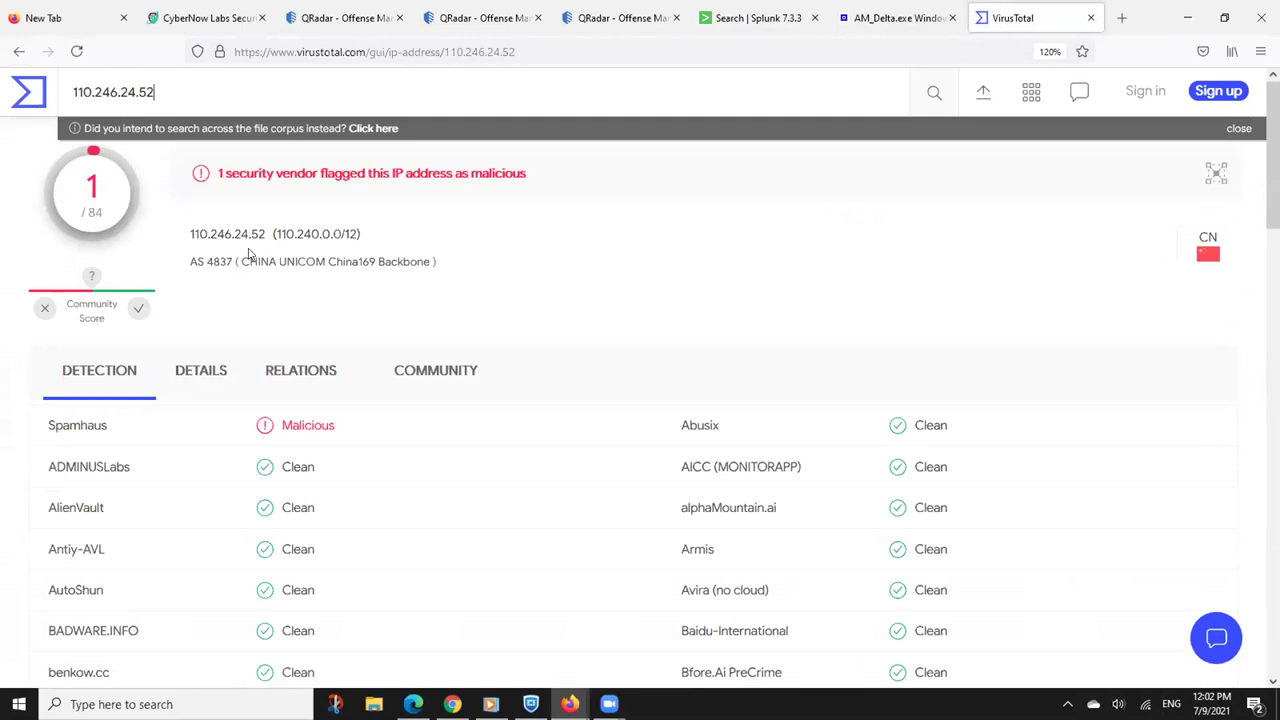
left_click_drag(190, 233, 262, 234)
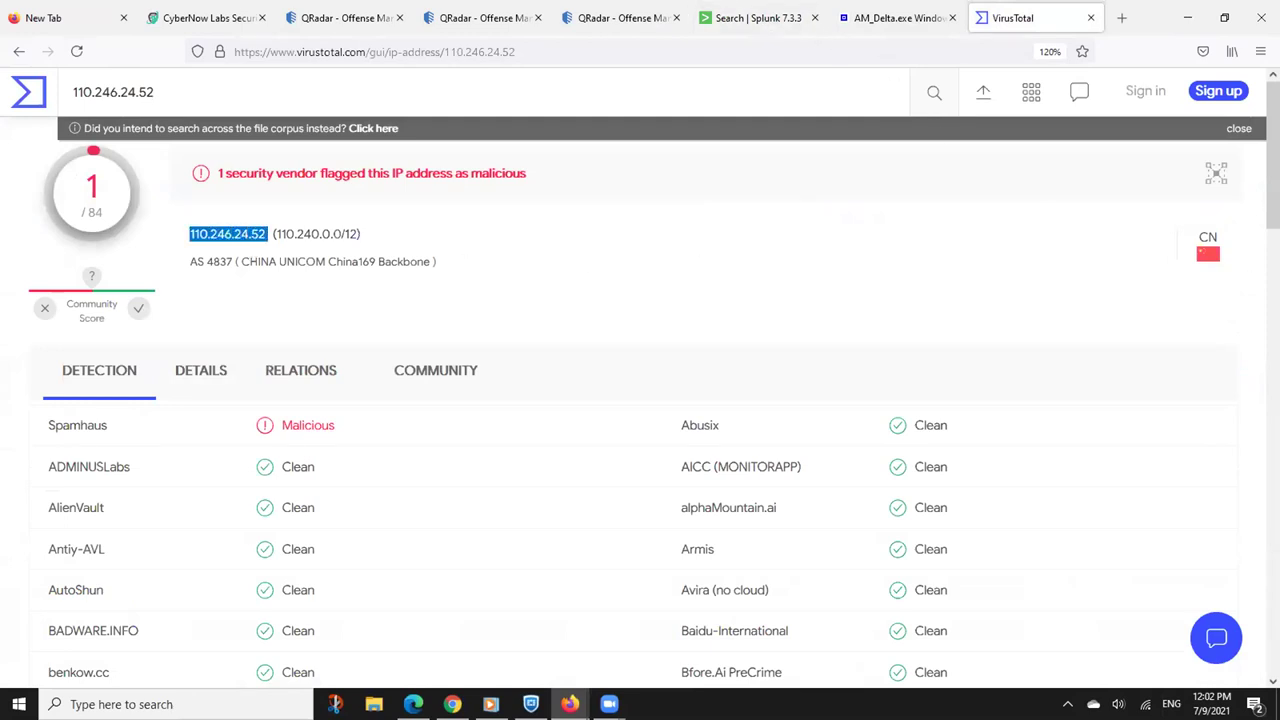
Copy the third srcip, 49.143.32.6, from the Splunk table and look it up in VirusTotal
left_click(748, 20)
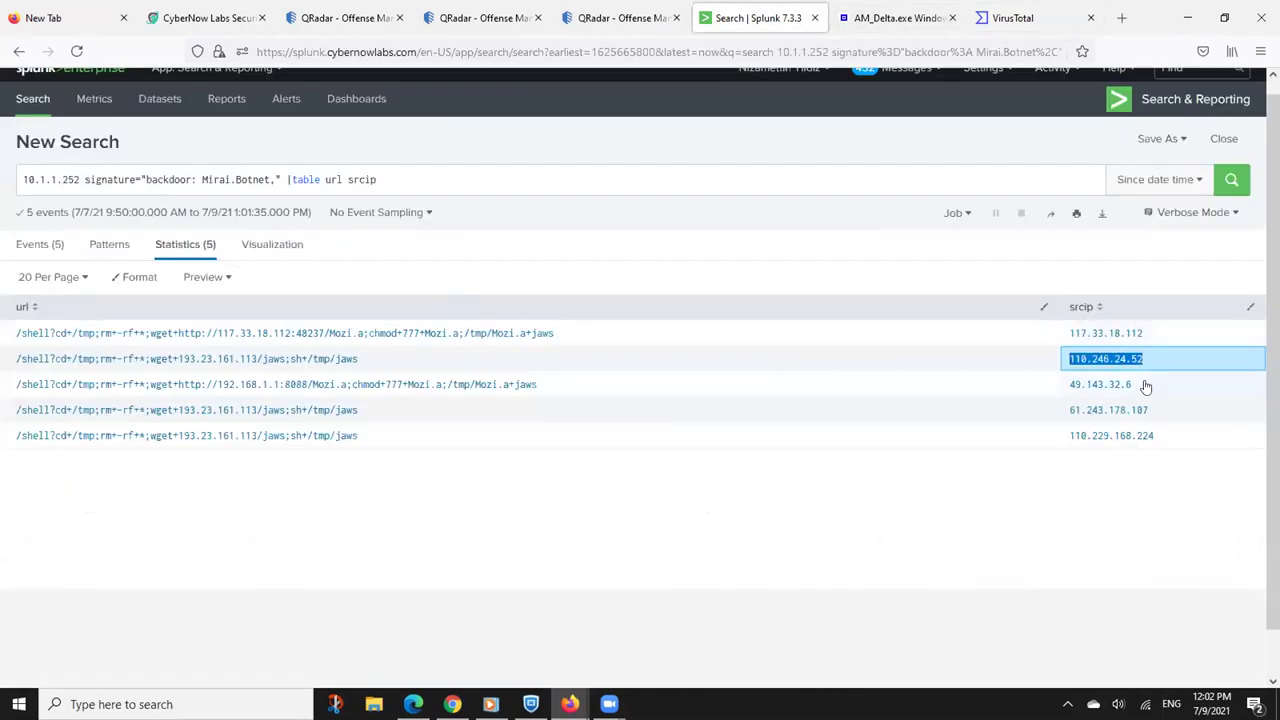
left_click_drag(1130, 388, 1066, 388)
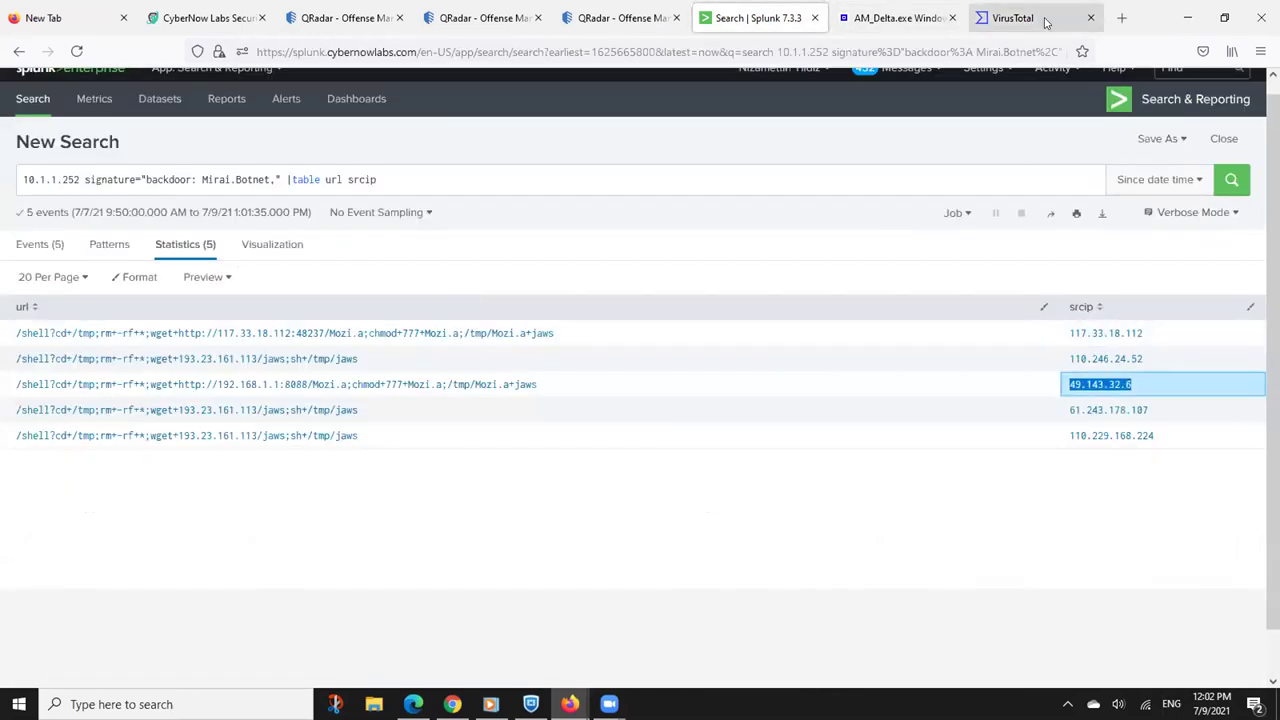
left_click(1012, 18)
triple_click(265, 90)
type("49.143.32.6")
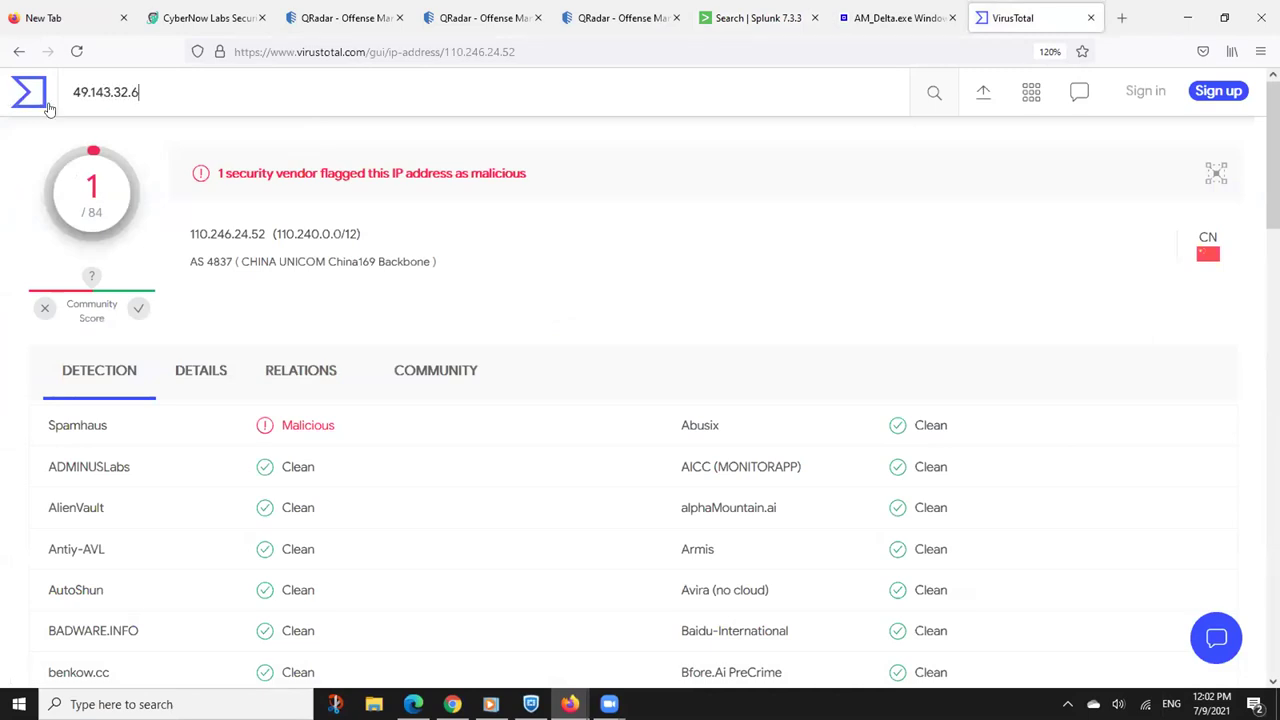
key("Return")
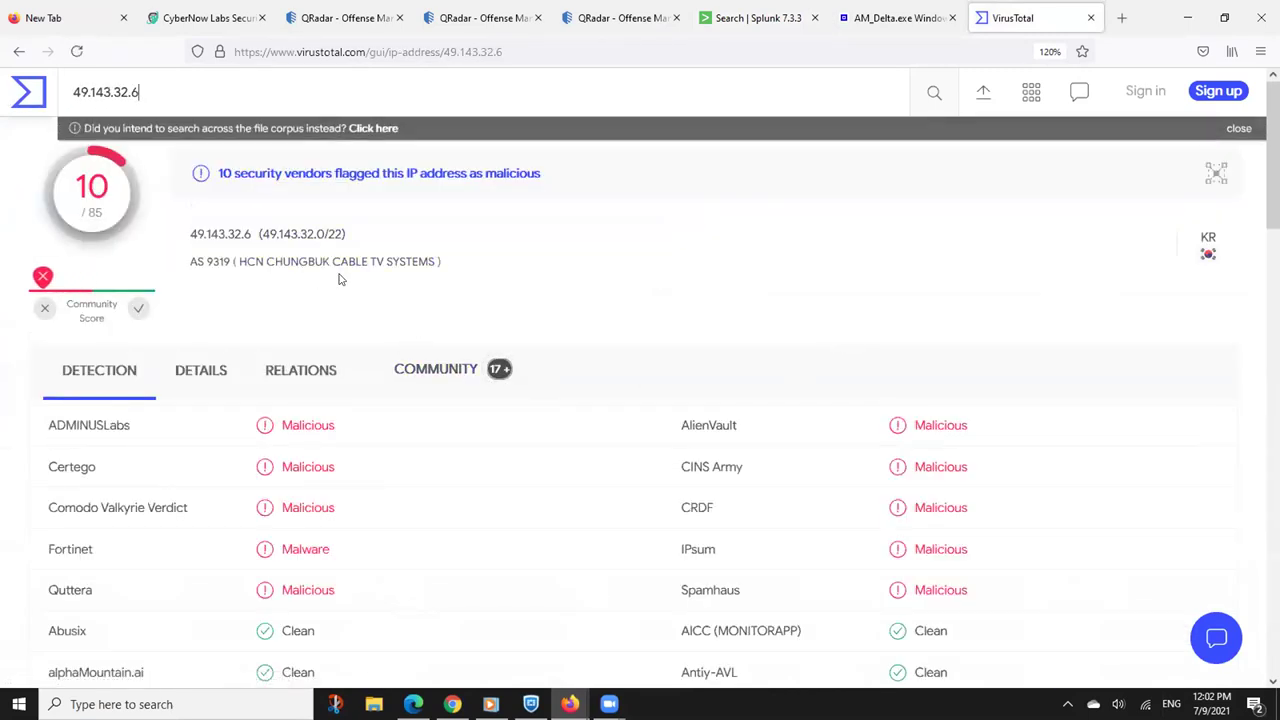
Copy the last srcip, 110.229.168.224, from the Splunk table and check its reputation in VirusTotal
left_click(750, 18)
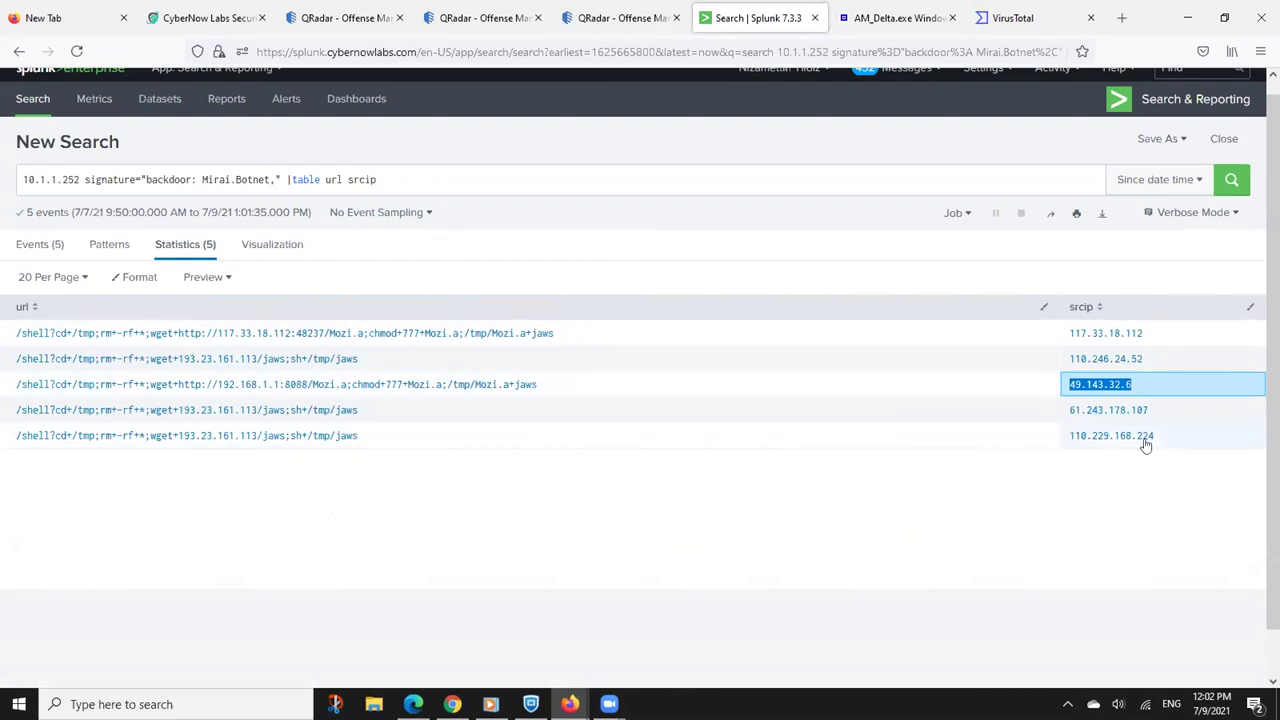
left_click_drag(1160, 440, 1070, 442)
key("ctrl+c")
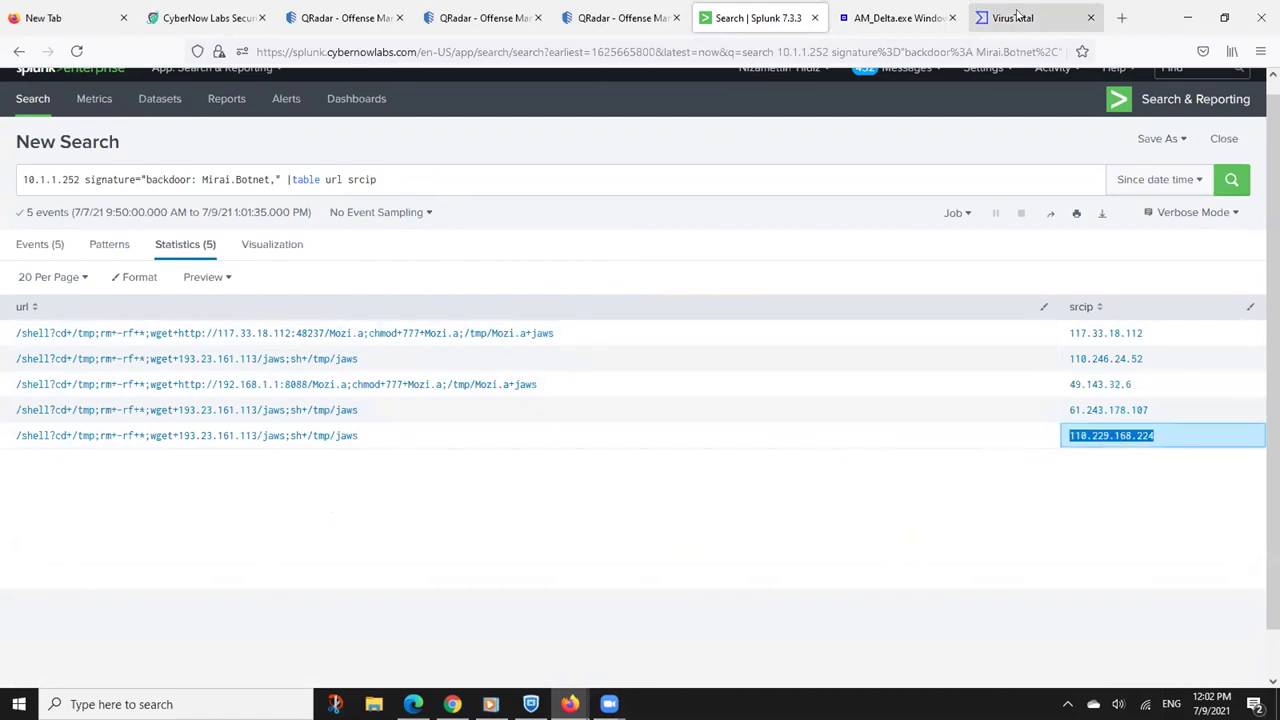
key("ctrl+Tab")
key("ctrl+Tab")
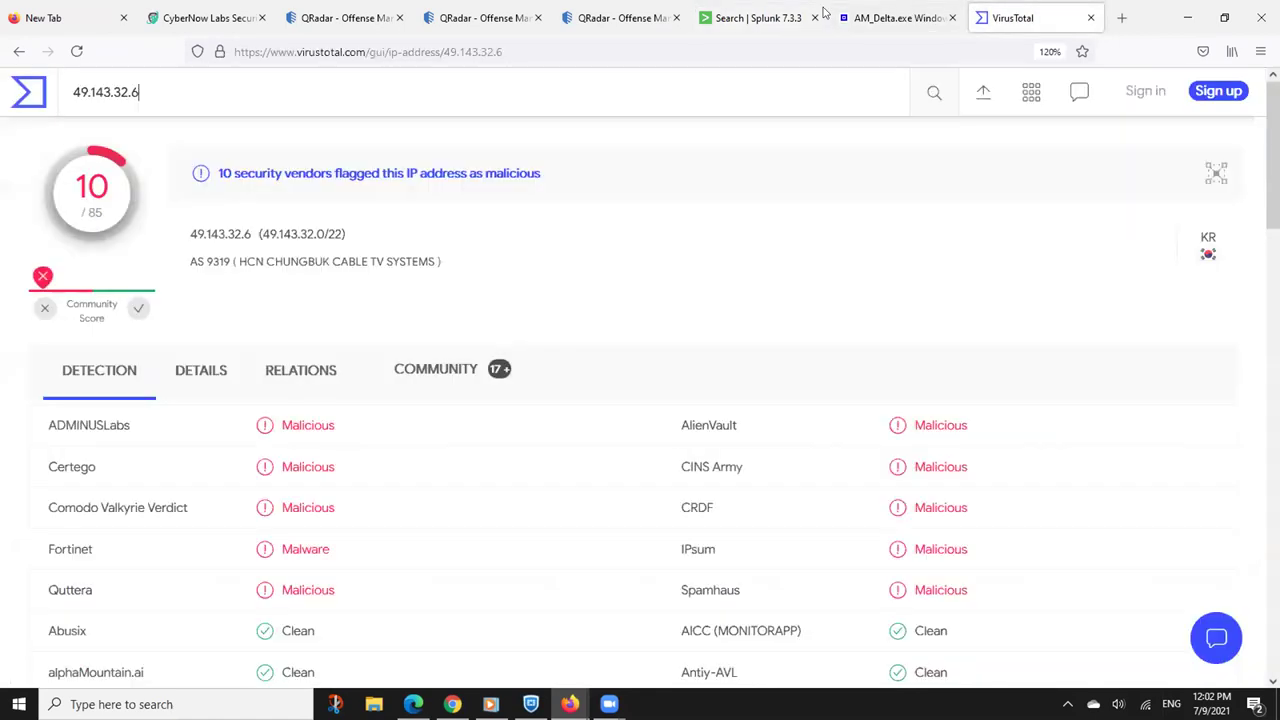
key("ctrl+a")
key("ctrl+v")
key("Return")
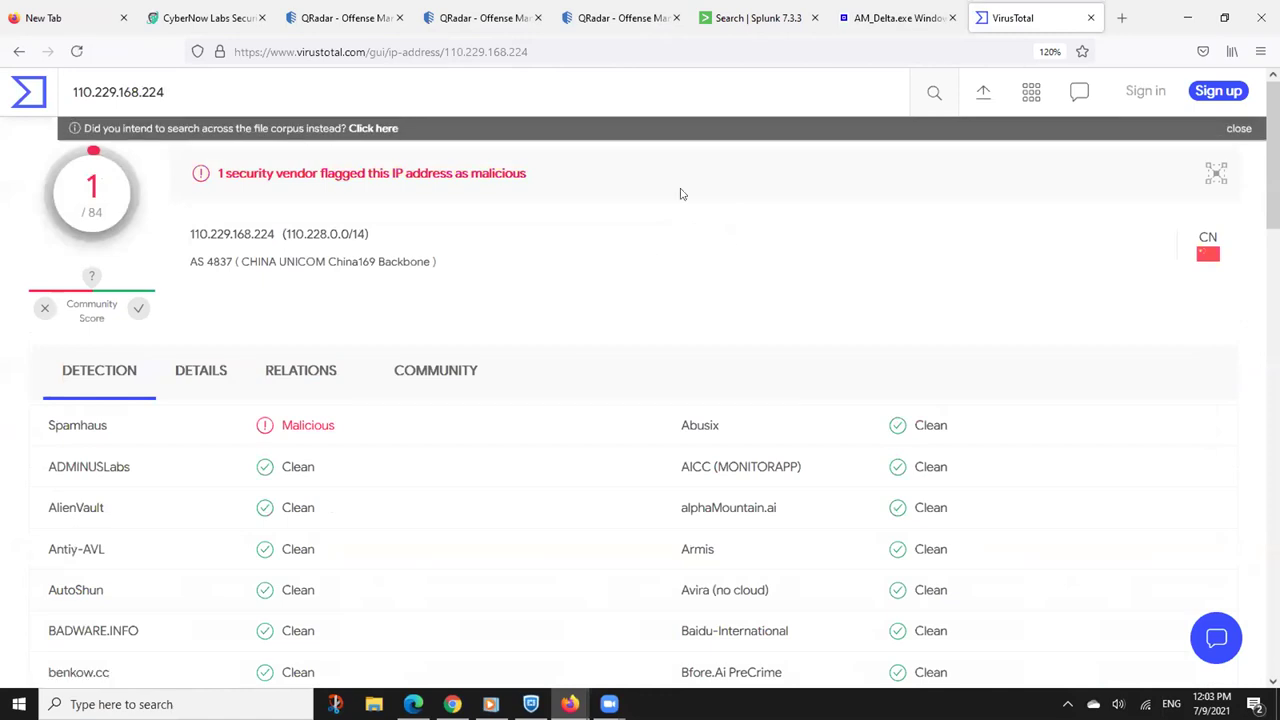
Return to Splunk, strip the signature filter and table command from the query, and rerun the search for 10.1.1.252 only
left_click(735, 27)
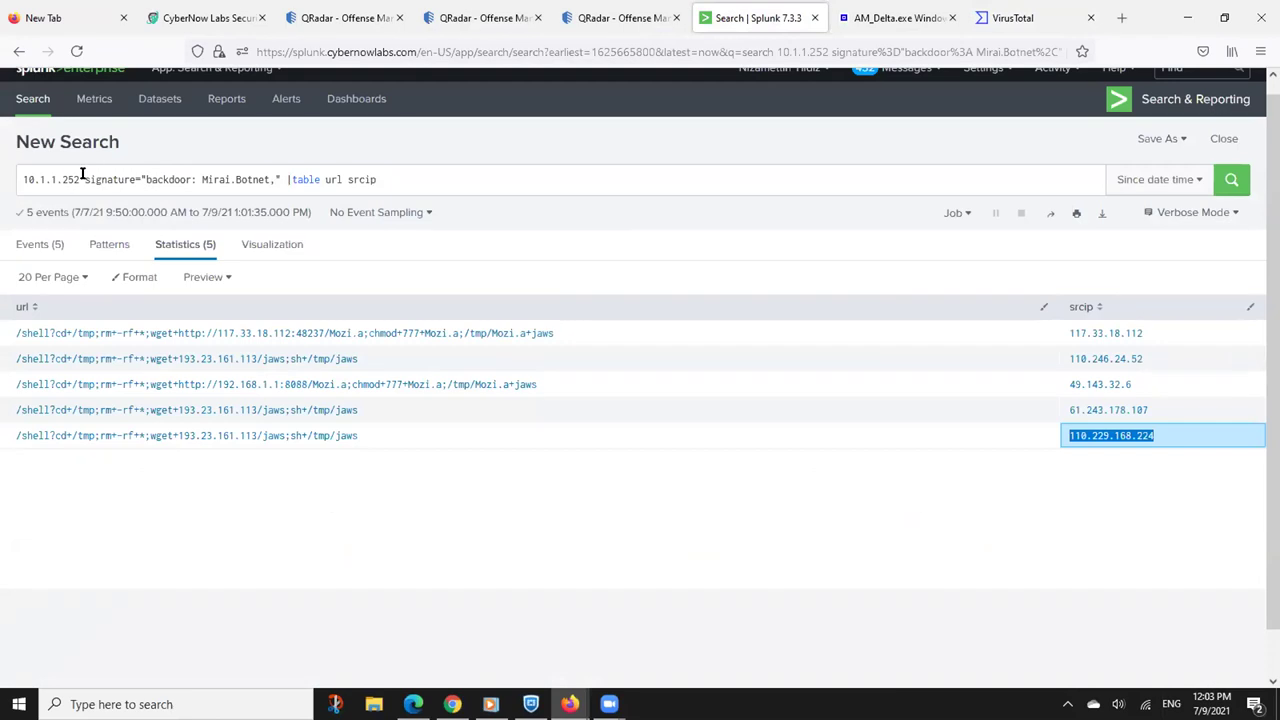
left_click_drag(83, 175, 556, 174)
key("BackSpace")
key("Return")
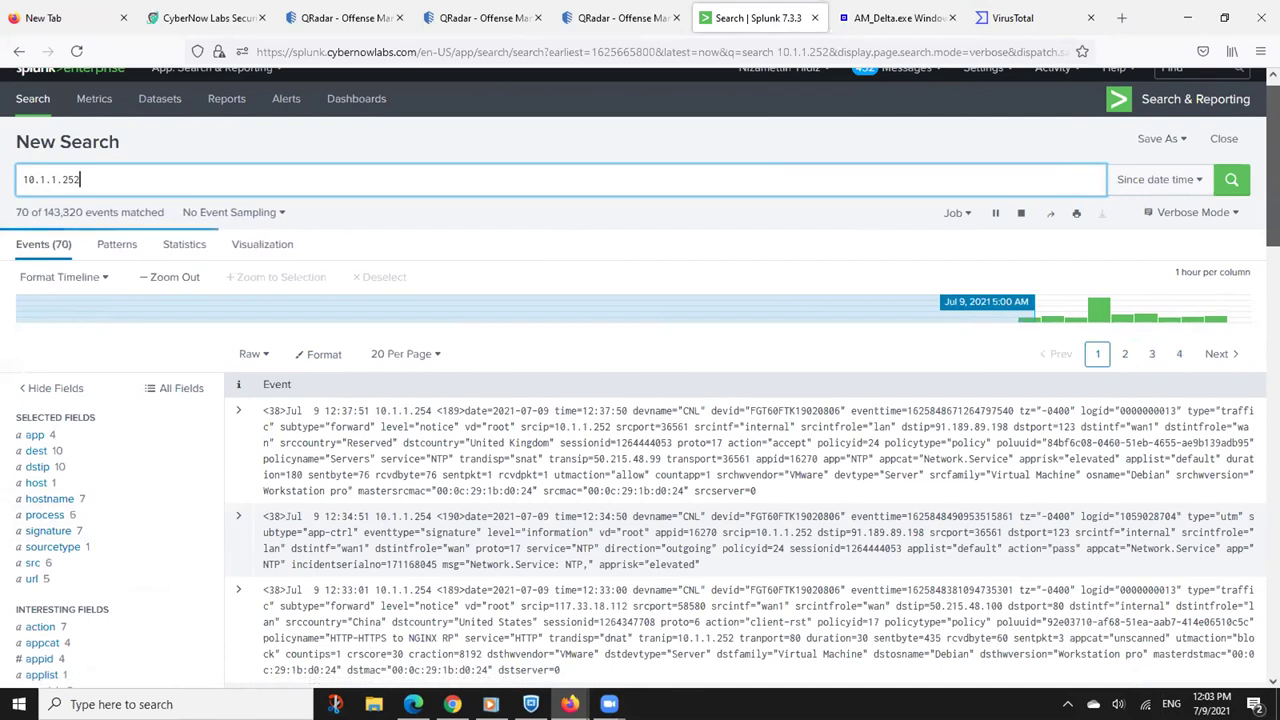
Review the values of the signature field for the 10.1.1.252 events
scroll(248, 405, "down", 3)
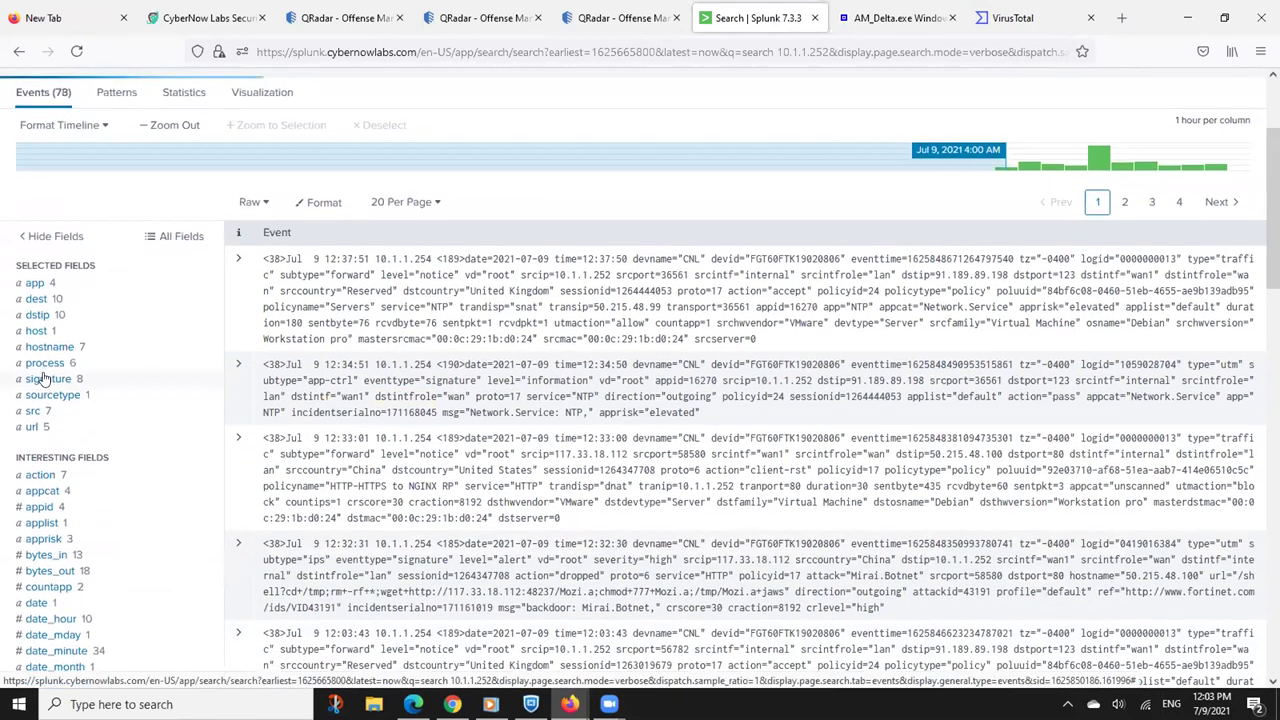
left_click(46, 378)
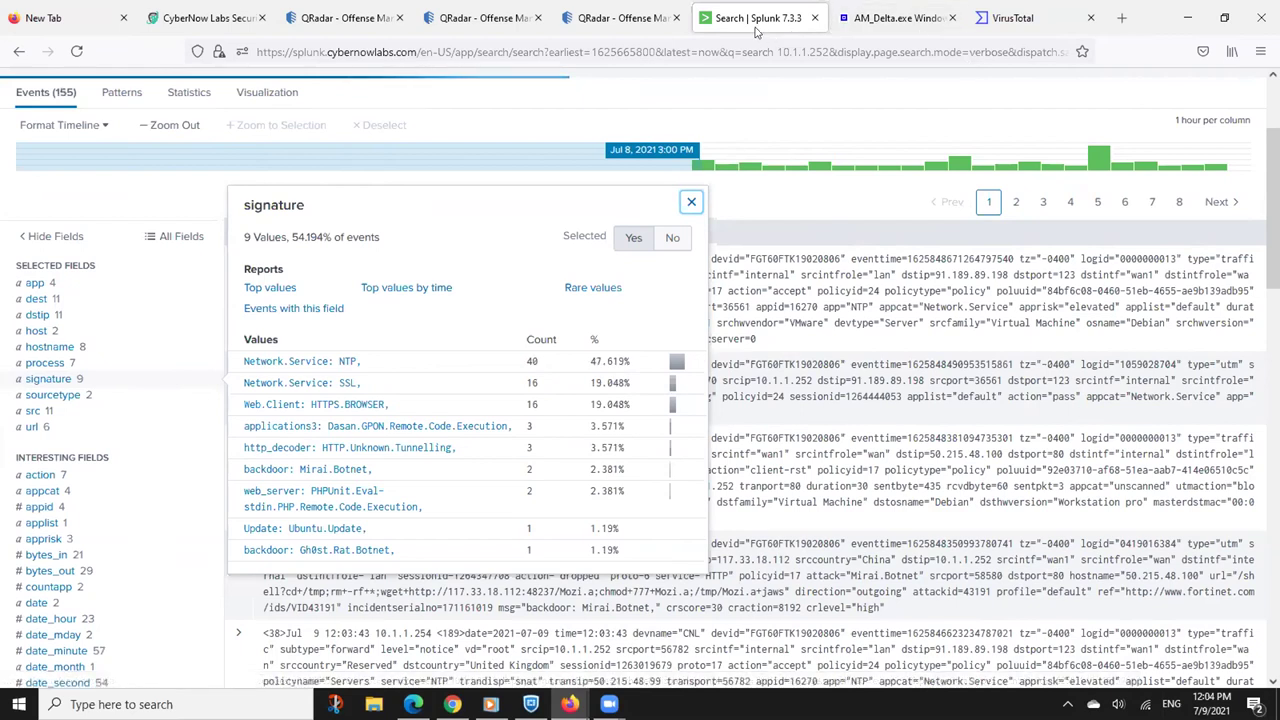
scroll(309, 190, "up", 3)
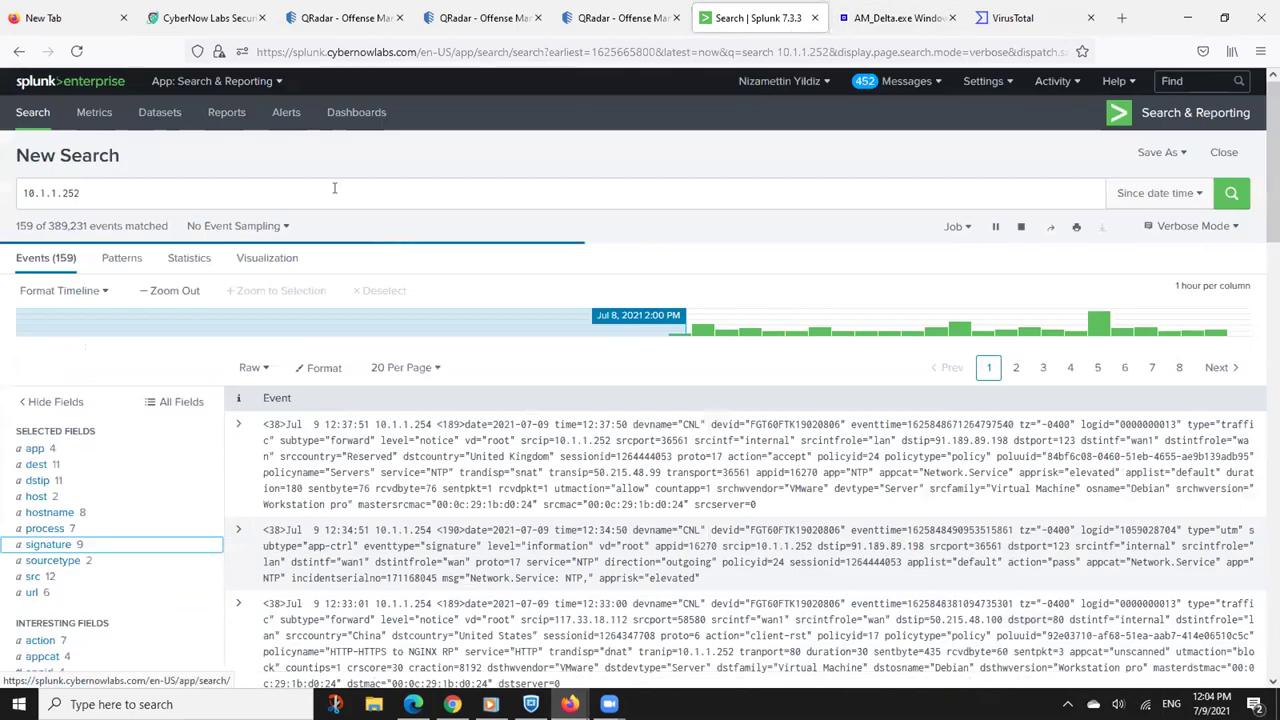
left_click(309, 190)
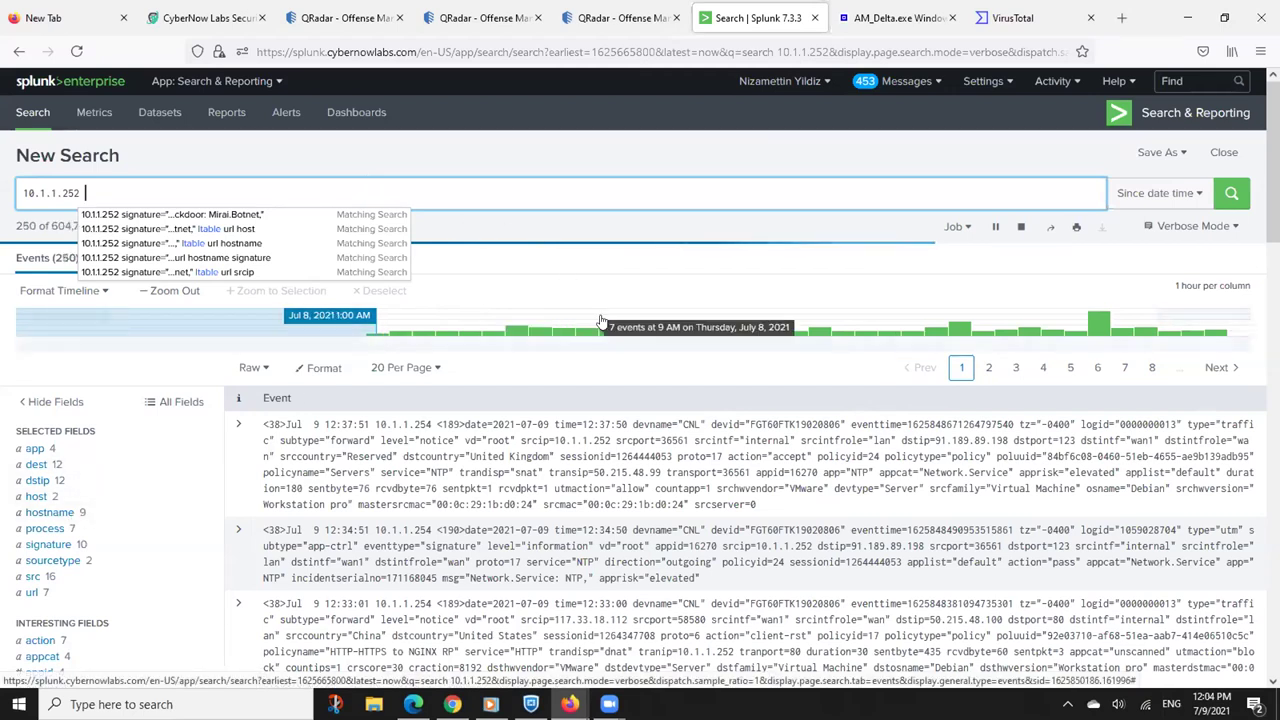
left_click(62, 546)
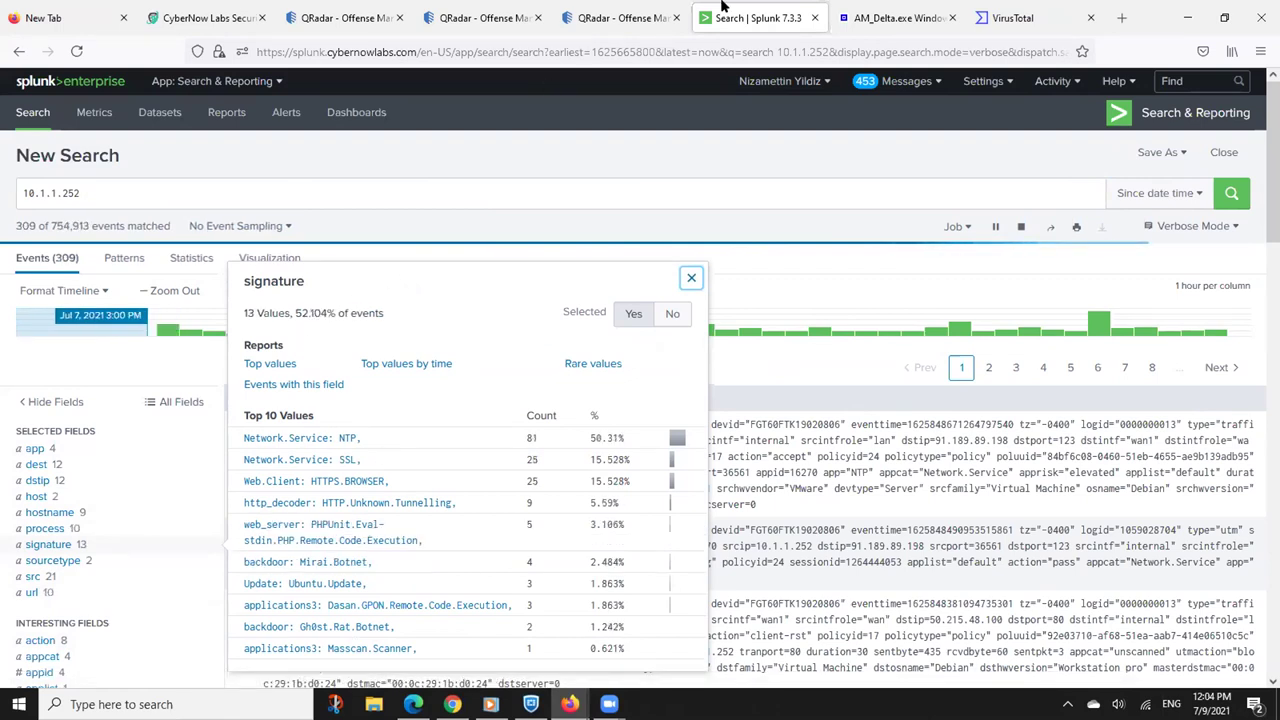
Switch to the QRadar tab showing offense 16657 and close the other two QRadar tabs
left_click(345, 18)
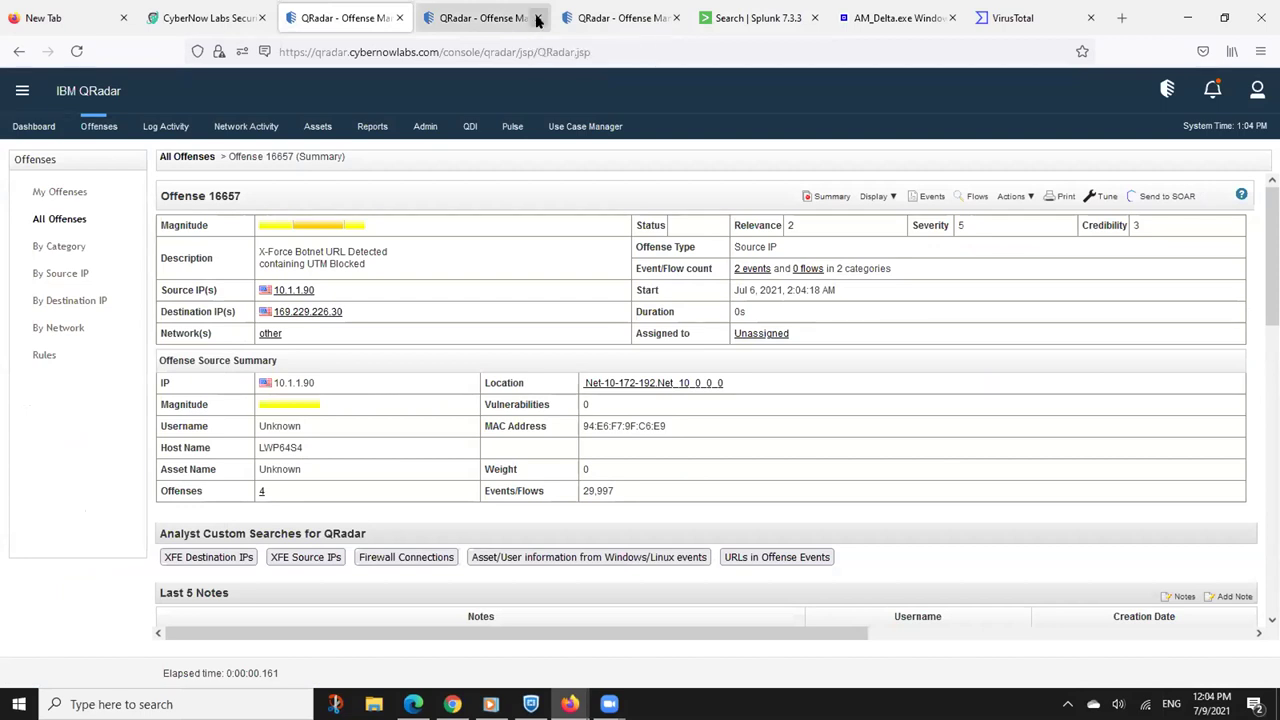
left_click(537, 18)
left_click(537, 18)
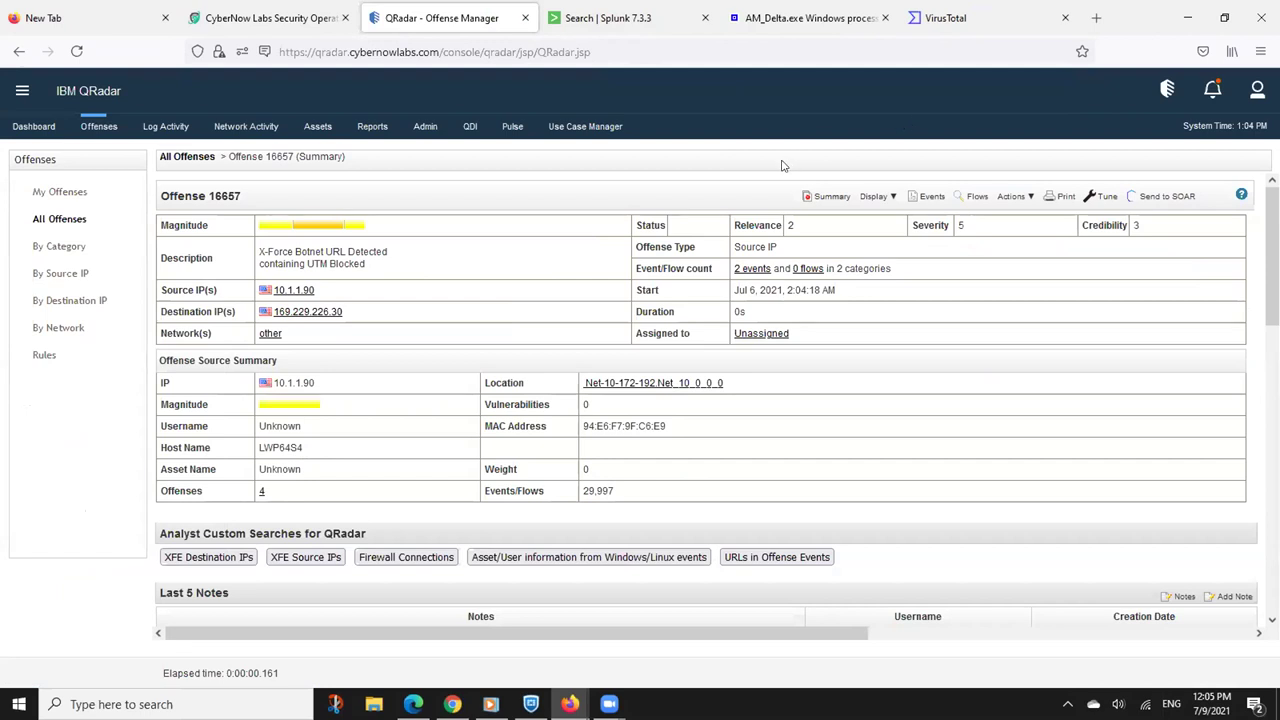
Glance at the Splunk signature values, then return to QRadar and review offense 16657 from its source IP down to its last events
left_click(627, 28)
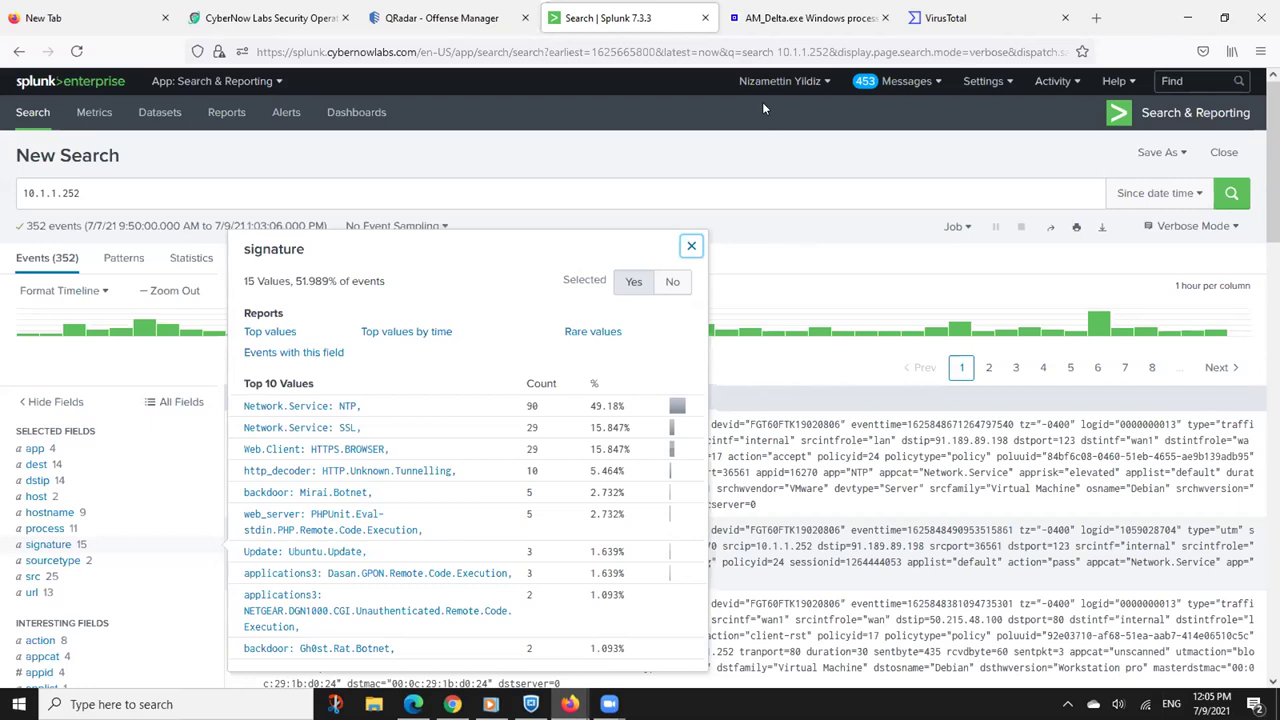
left_click(460, 18)
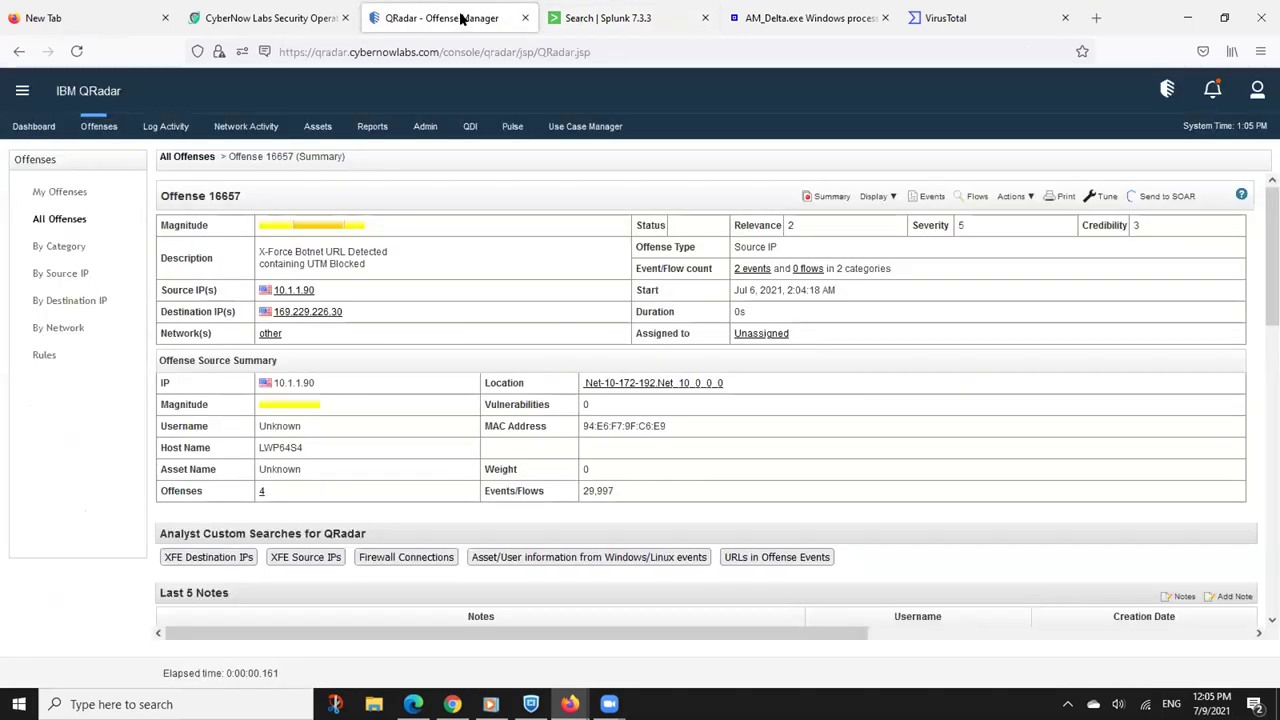
left_click_drag(314, 291, 265, 293)
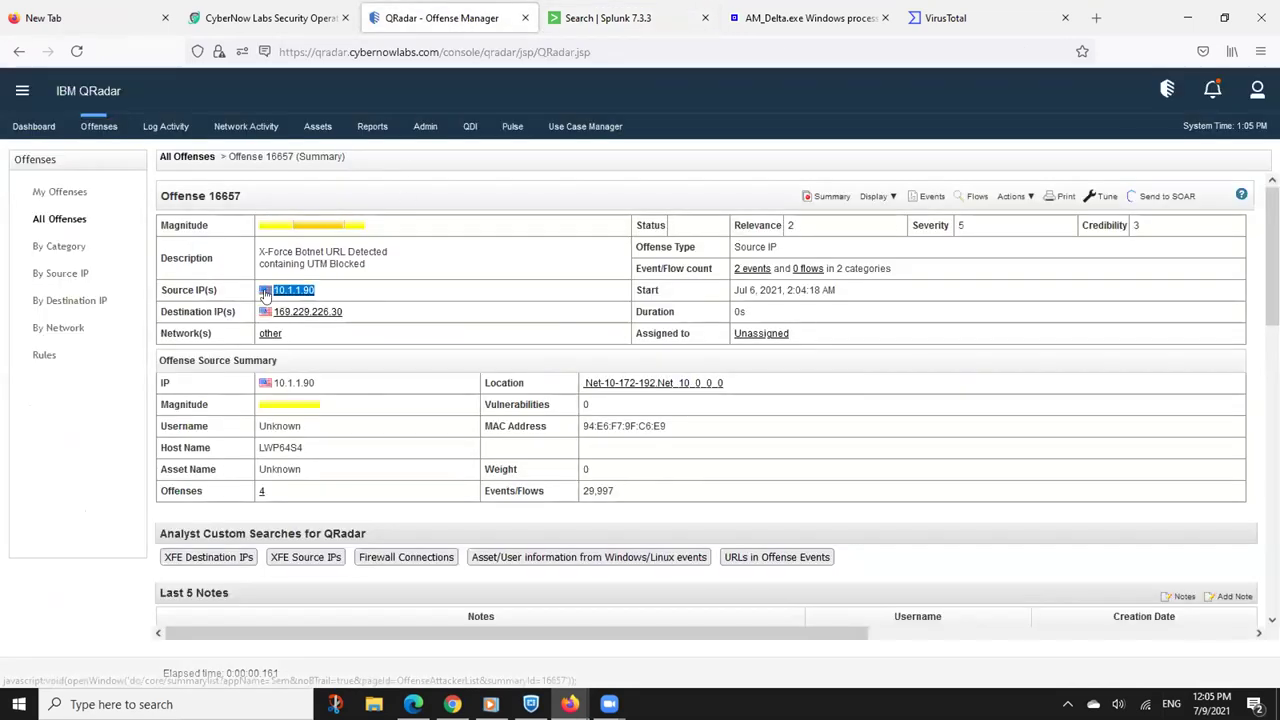
left_click(390, 295)
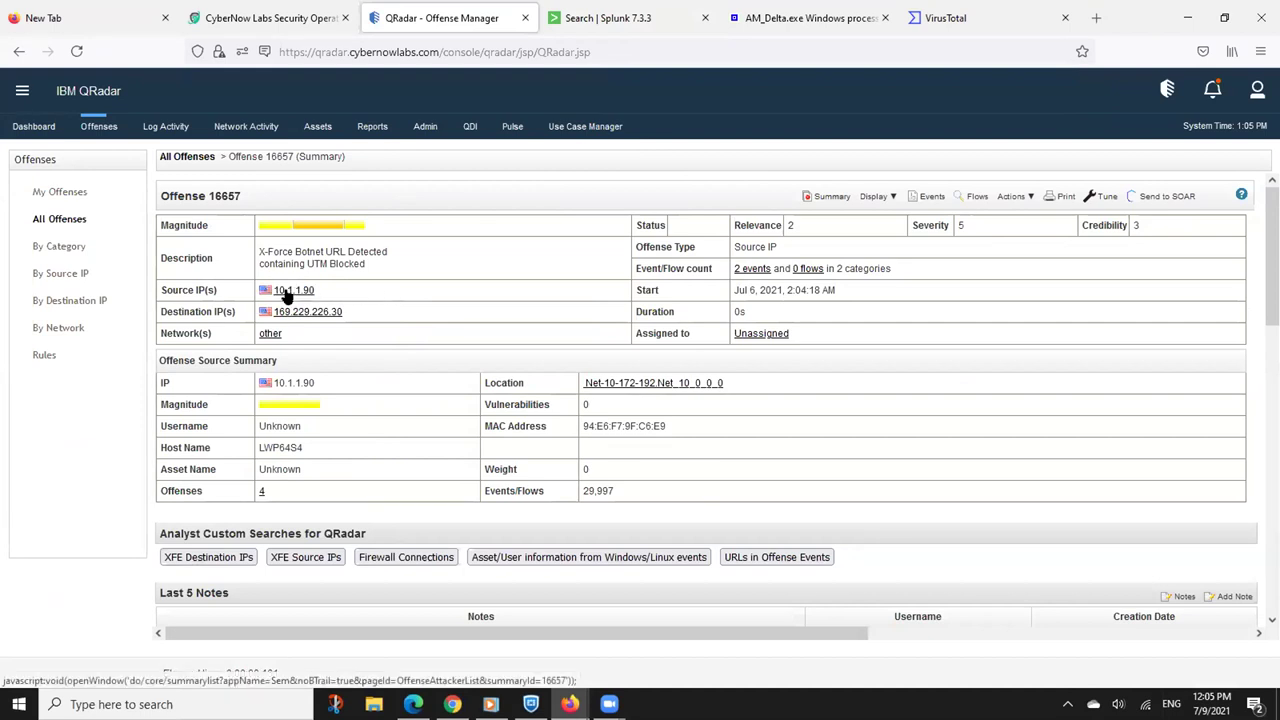
scroll(706, 400, "down", 3)
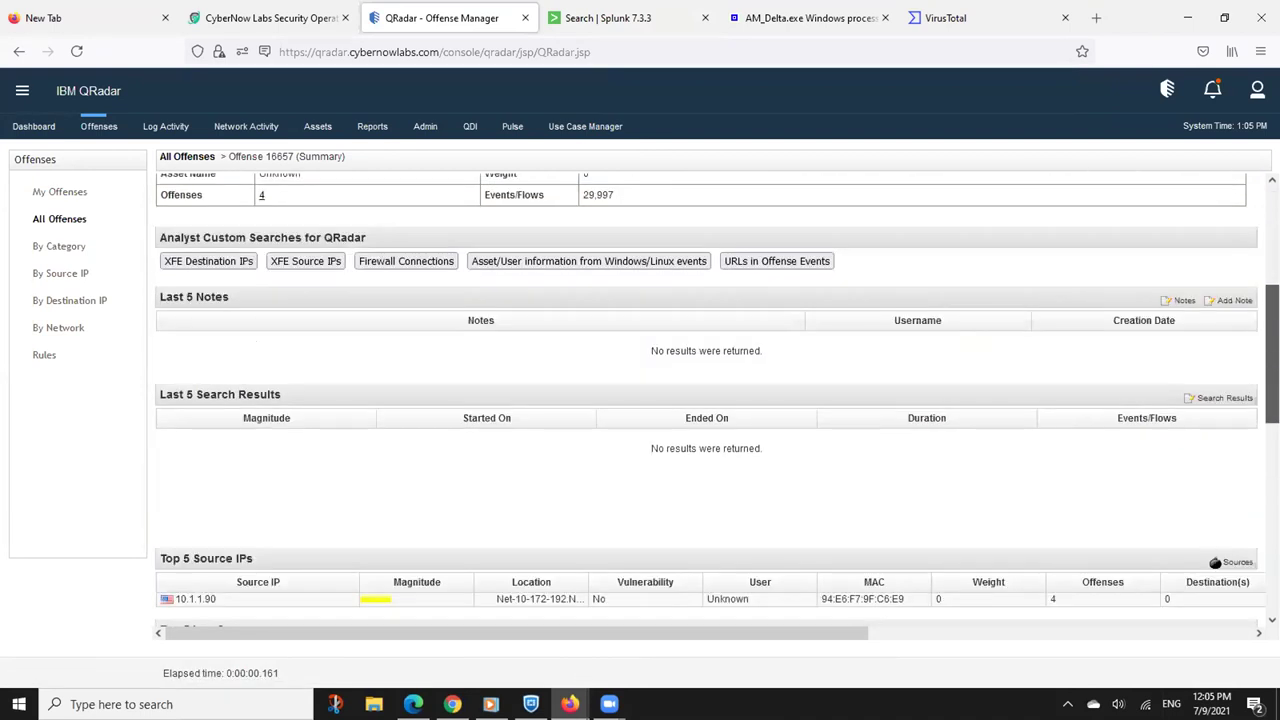
scroll(706, 400, "down", 4)
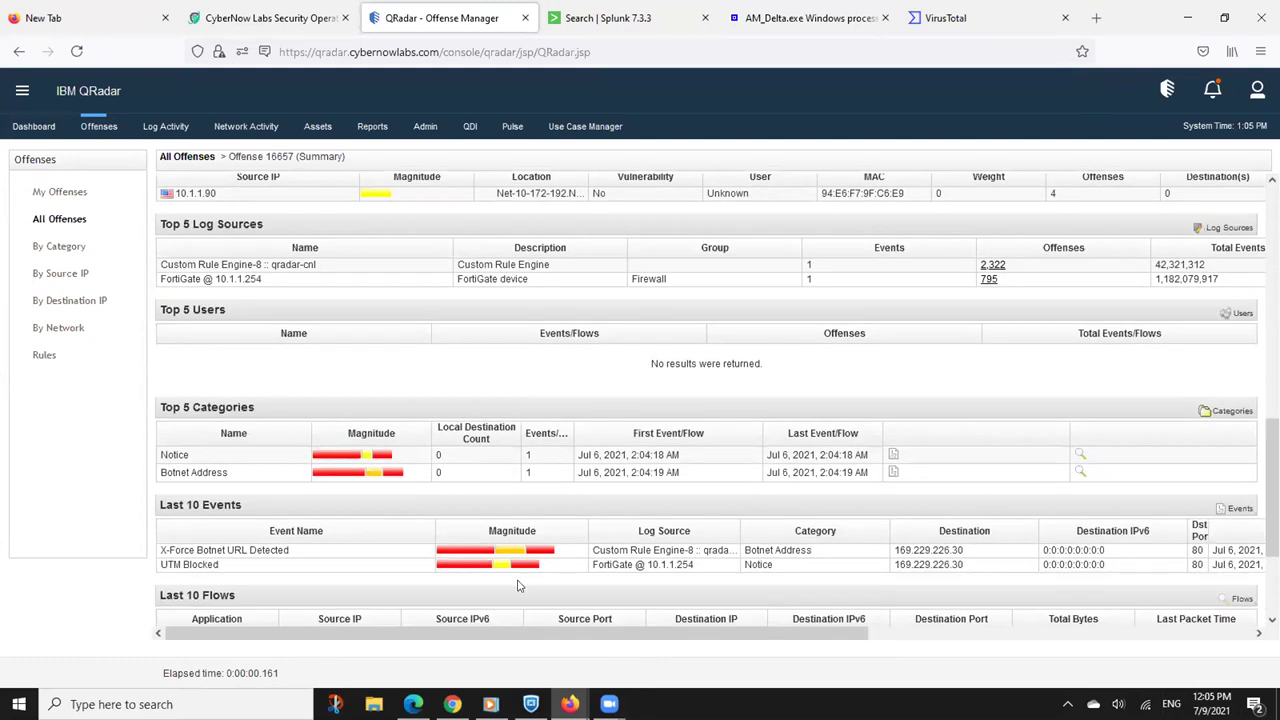
Open the X-Force Botnet URL Detected event in a maximized window and examine its details
double_click(222, 551)
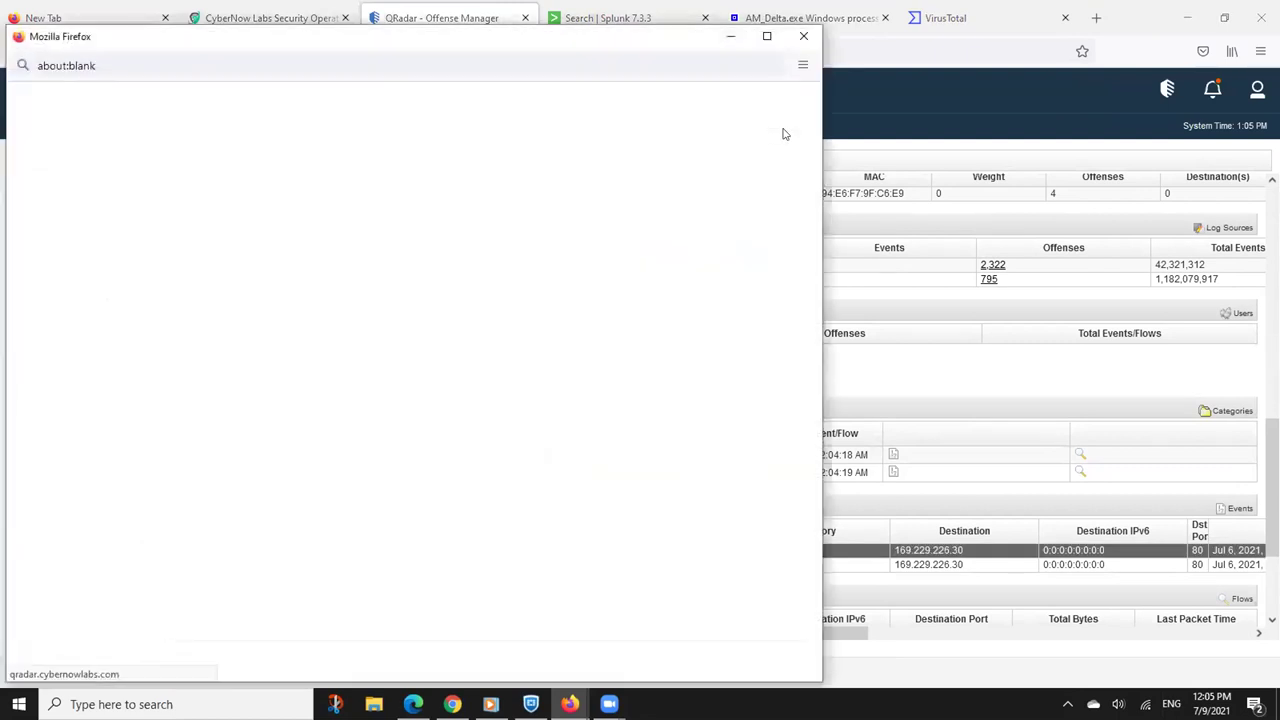
left_click(767, 36)
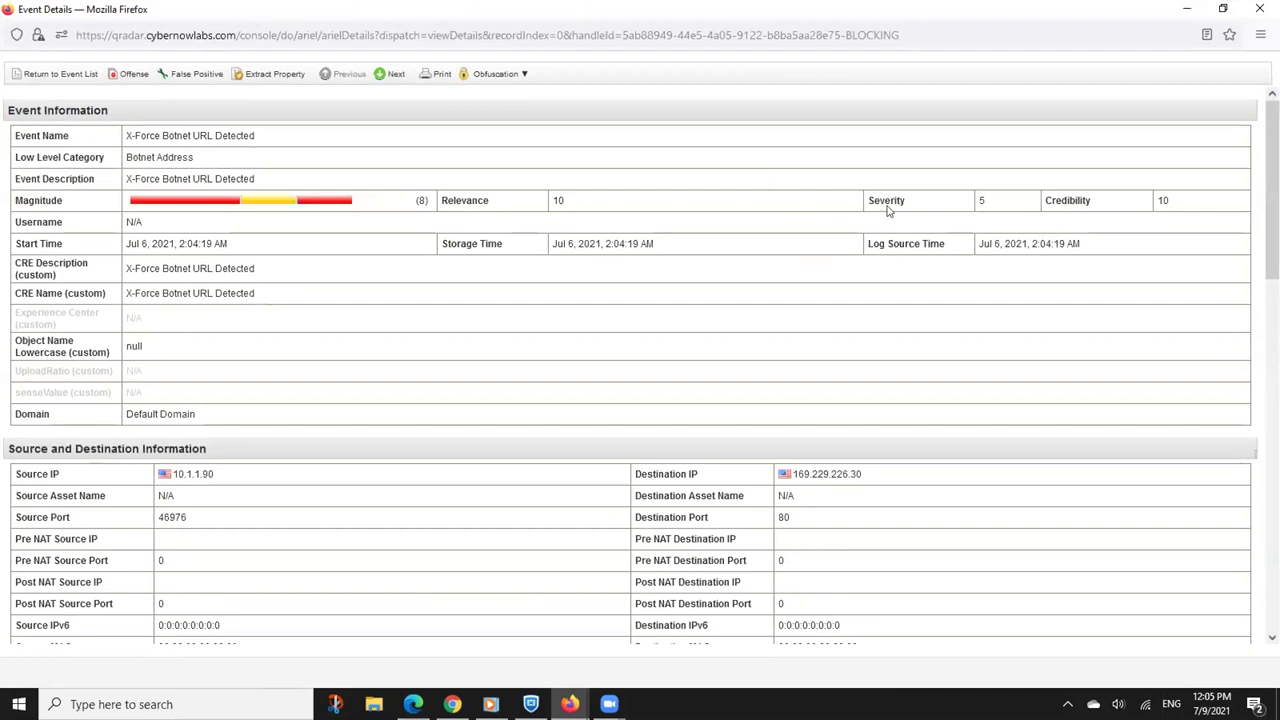
scroll(887, 210, "down", 1)
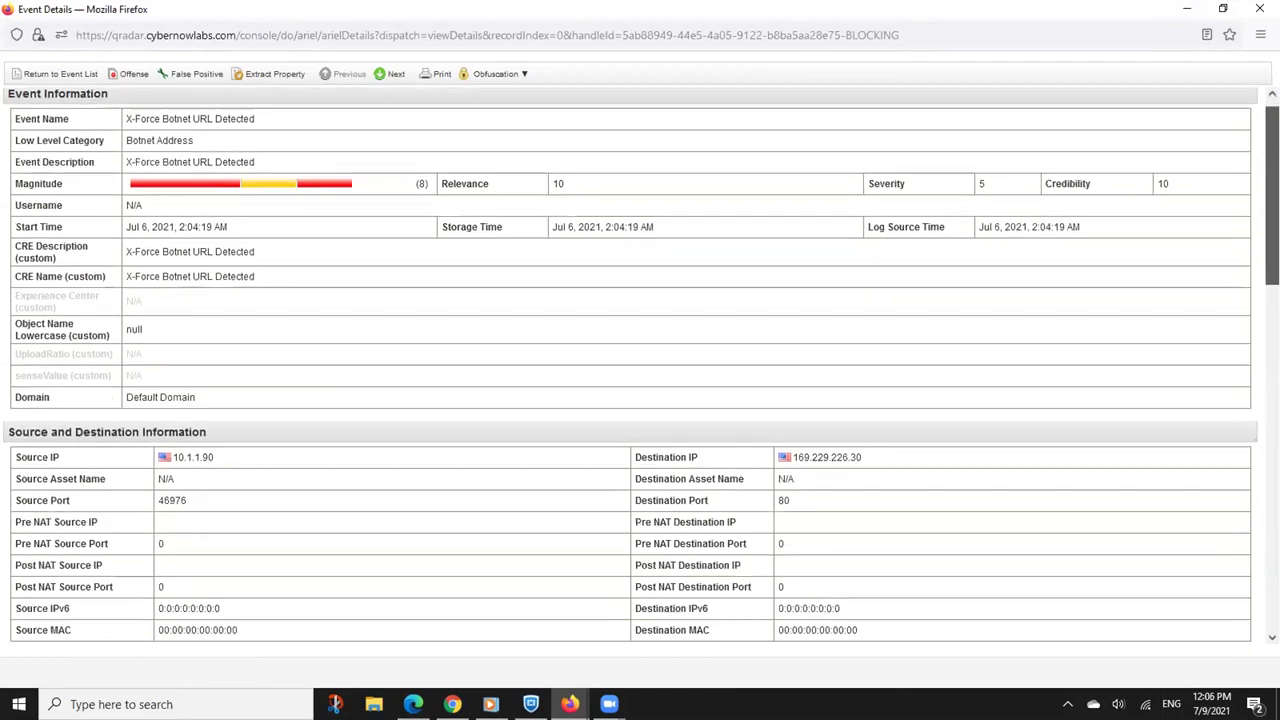
scroll(1247, 486, "down", 15)
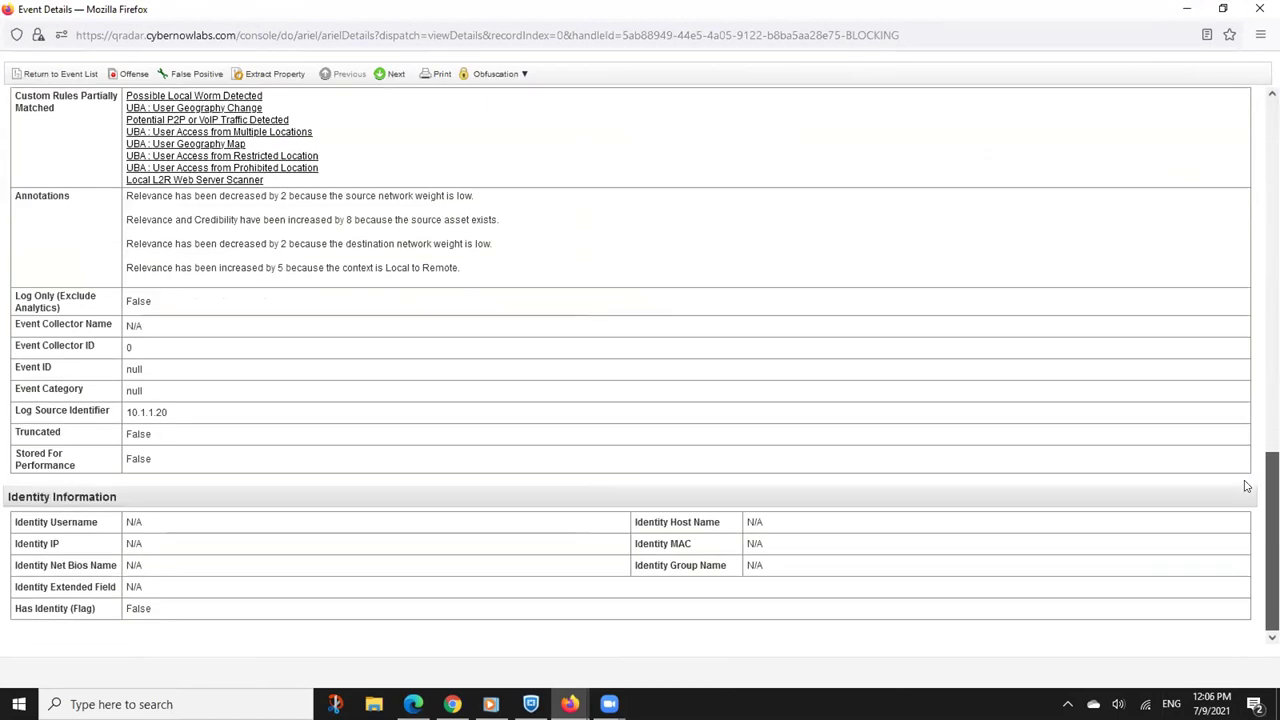
scroll(1248, 455, "up", 5)
Go to the next event, UTM Blocked, examine its hostname and URL, and close the event details window
left_click(390, 80)
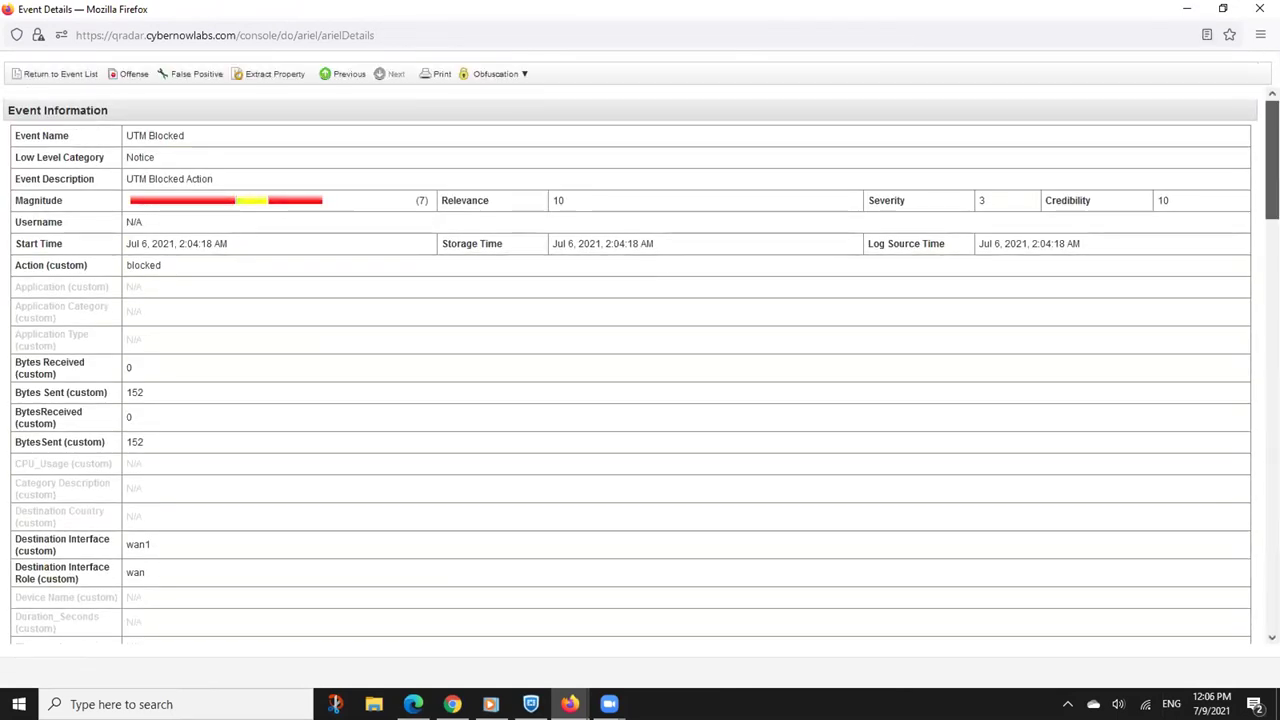
scroll(640, 365, "down", 3)
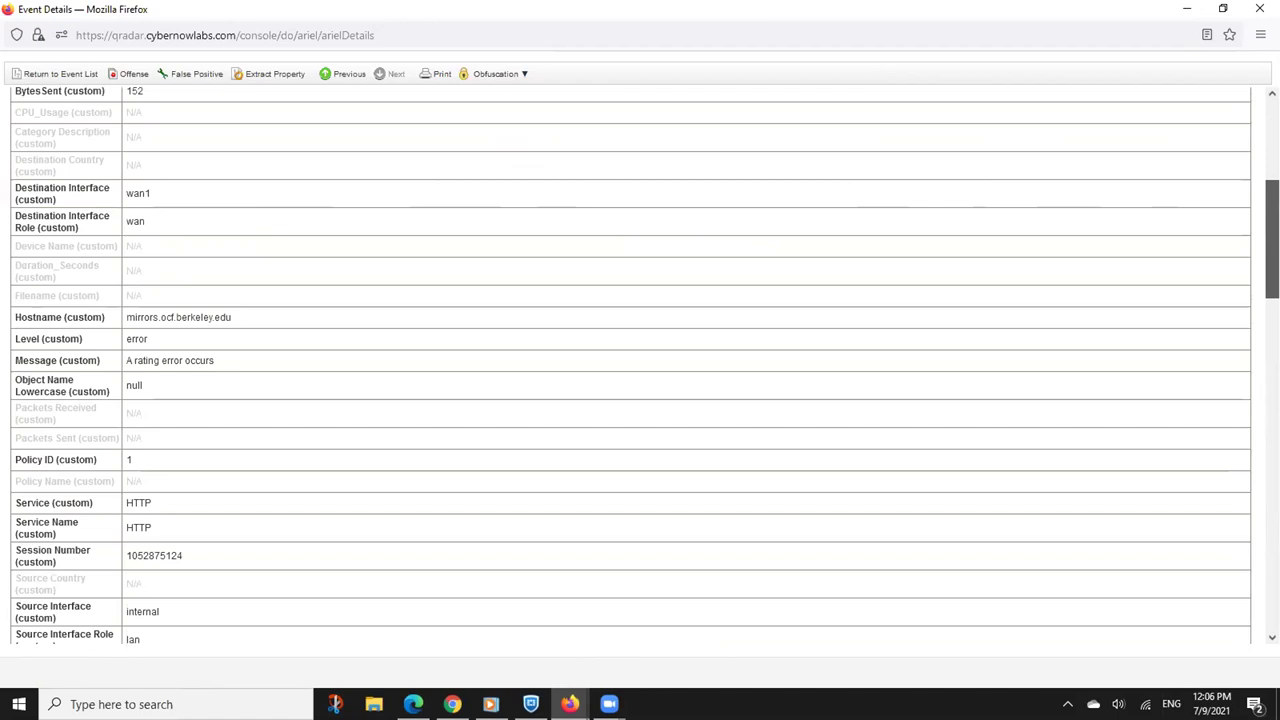
left_click_drag(234, 319, 127, 317)
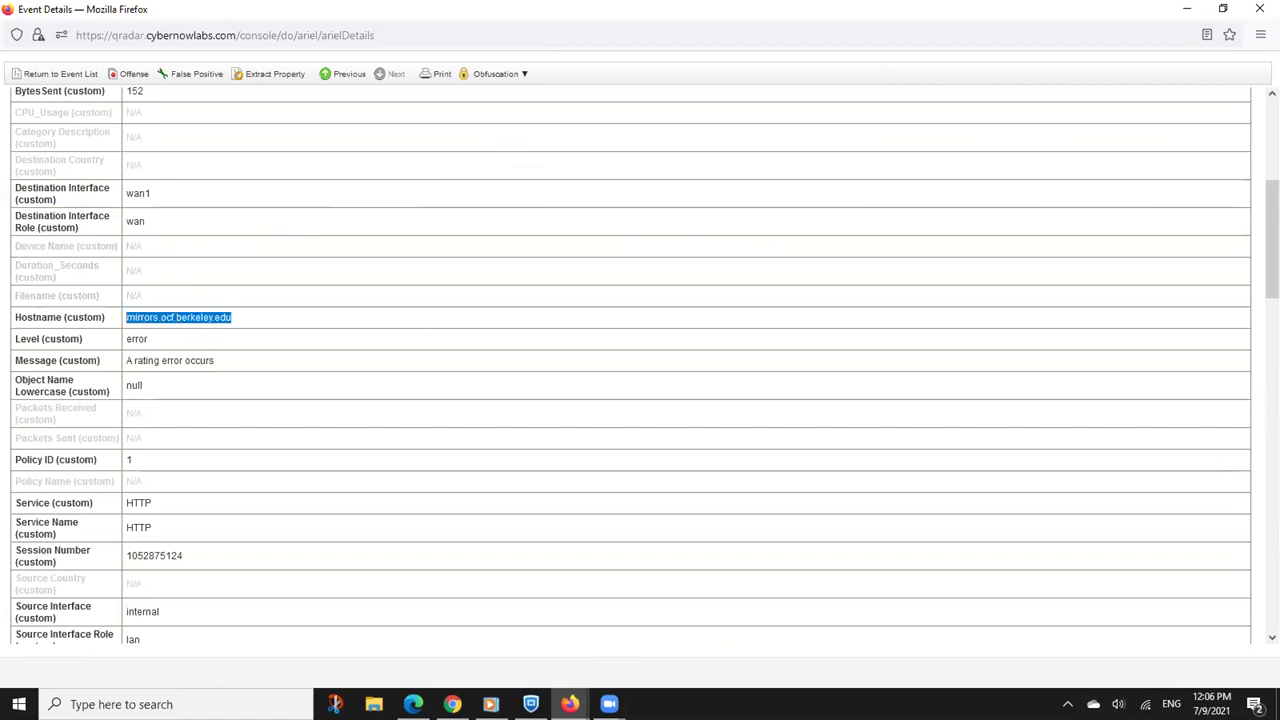
scroll(487, 398, "down", 5)
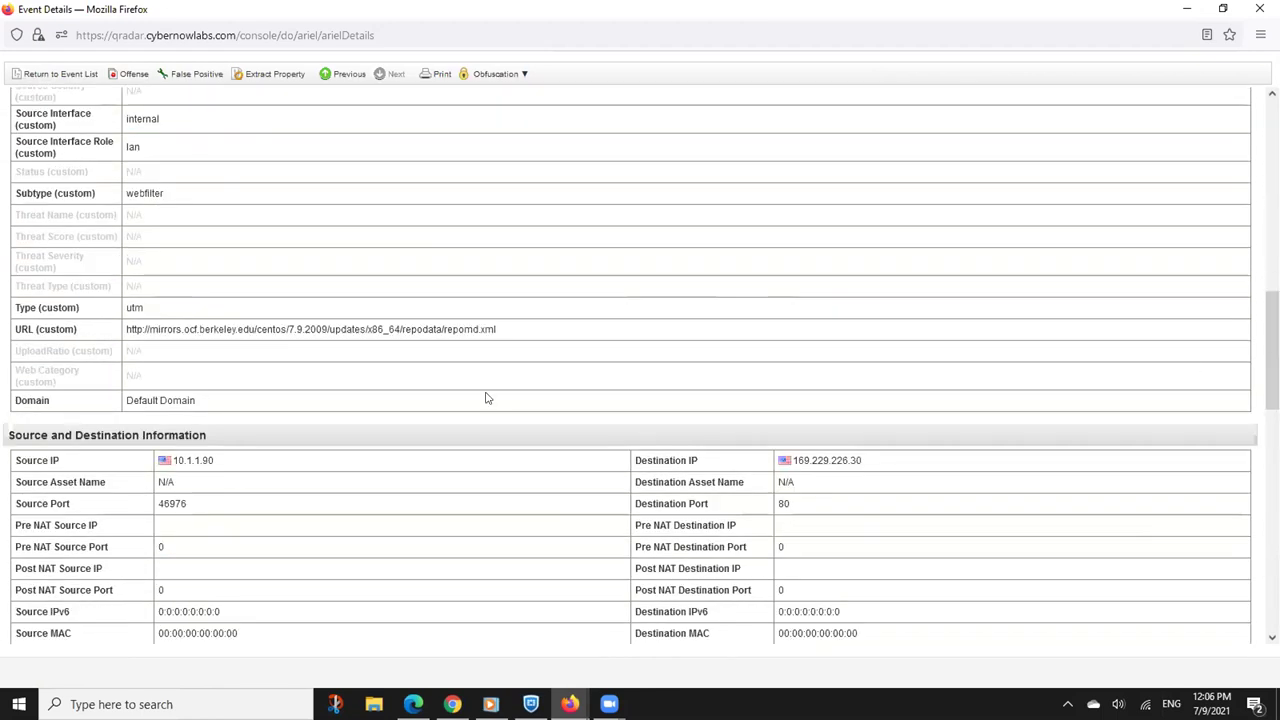
left_click_drag(123, 331, 531, 329)
left_click(531, 329)
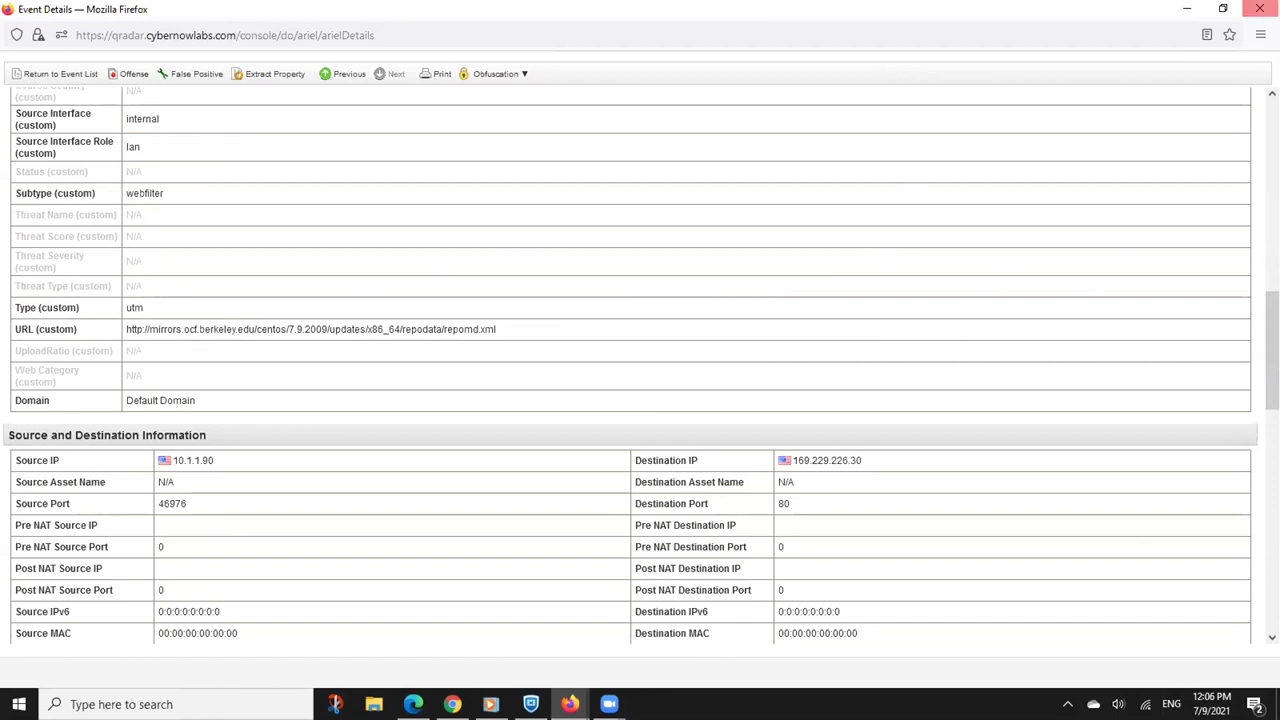
left_click(1260, 8)
Review offense 16657's source IP and source summary again, down to its last events and annotations
left_click_drag(175, 194, 225, 195)
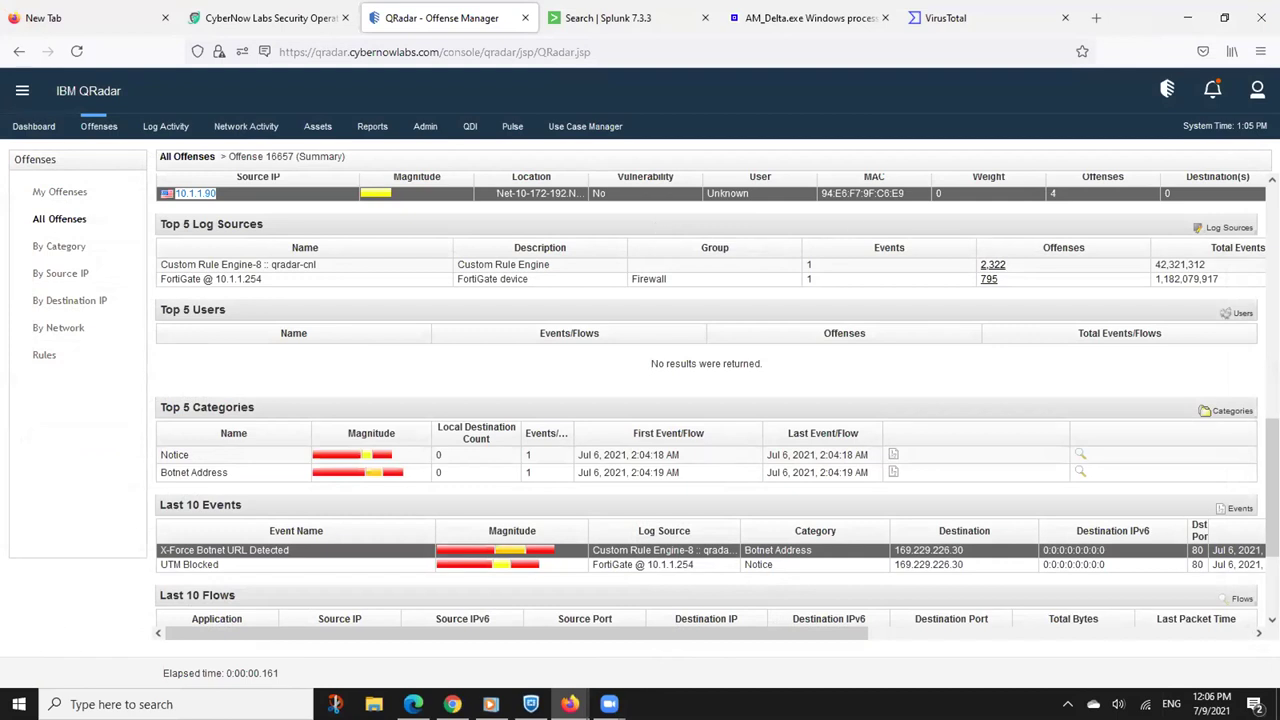
scroll(710, 400, "up", 10)
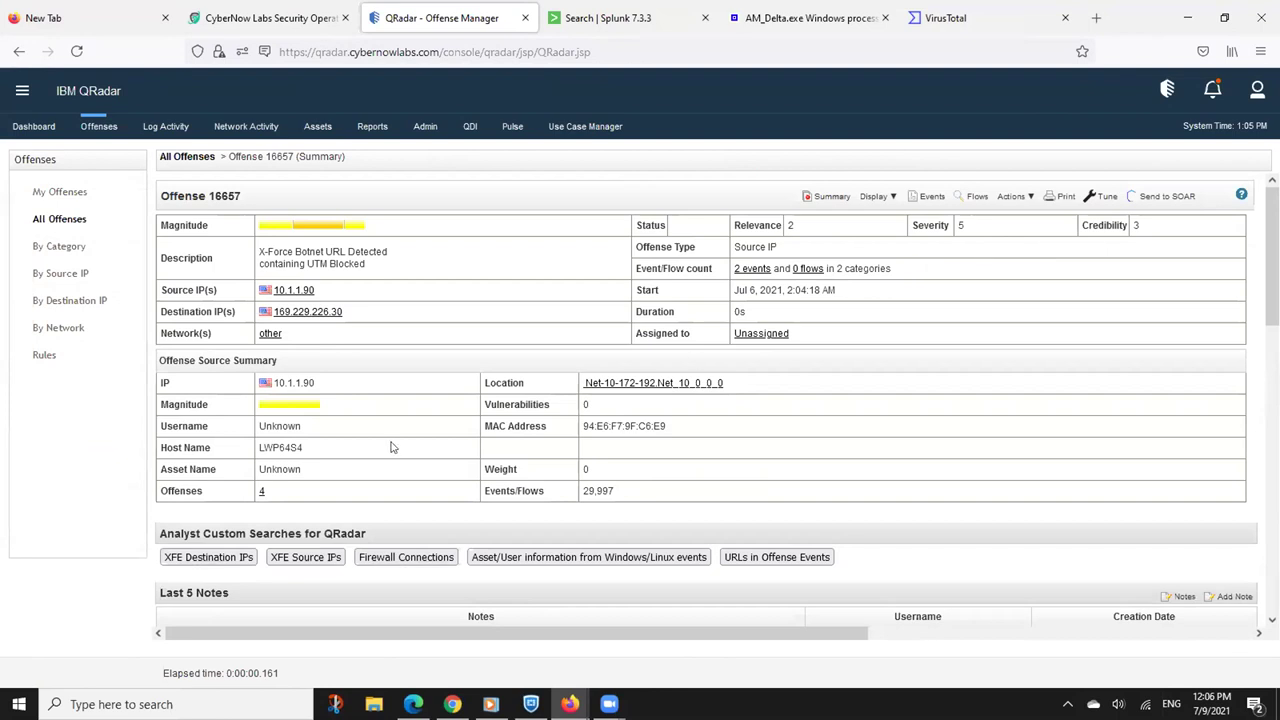
left_click_drag(1272, 255, 1272, 537)
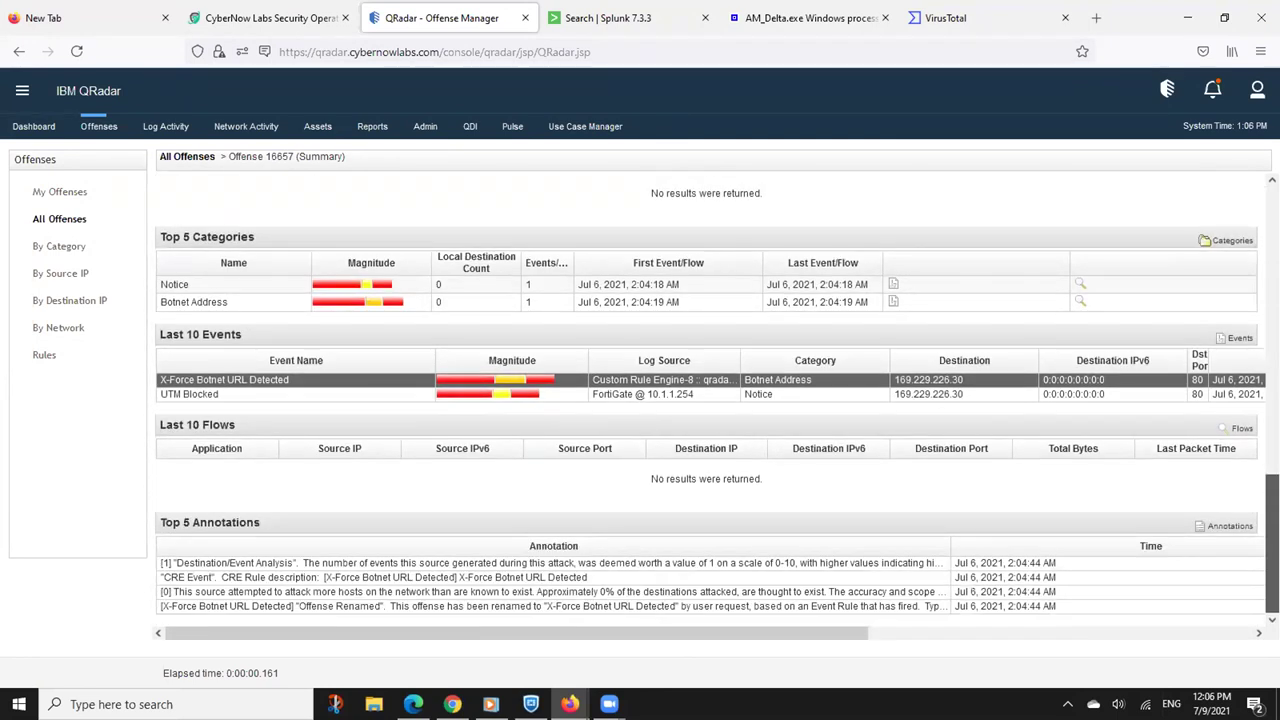
Glance at the UTM Blocked event's details and close them, and list the Botnet Address category's events in a maximized window
double_click(210, 396)
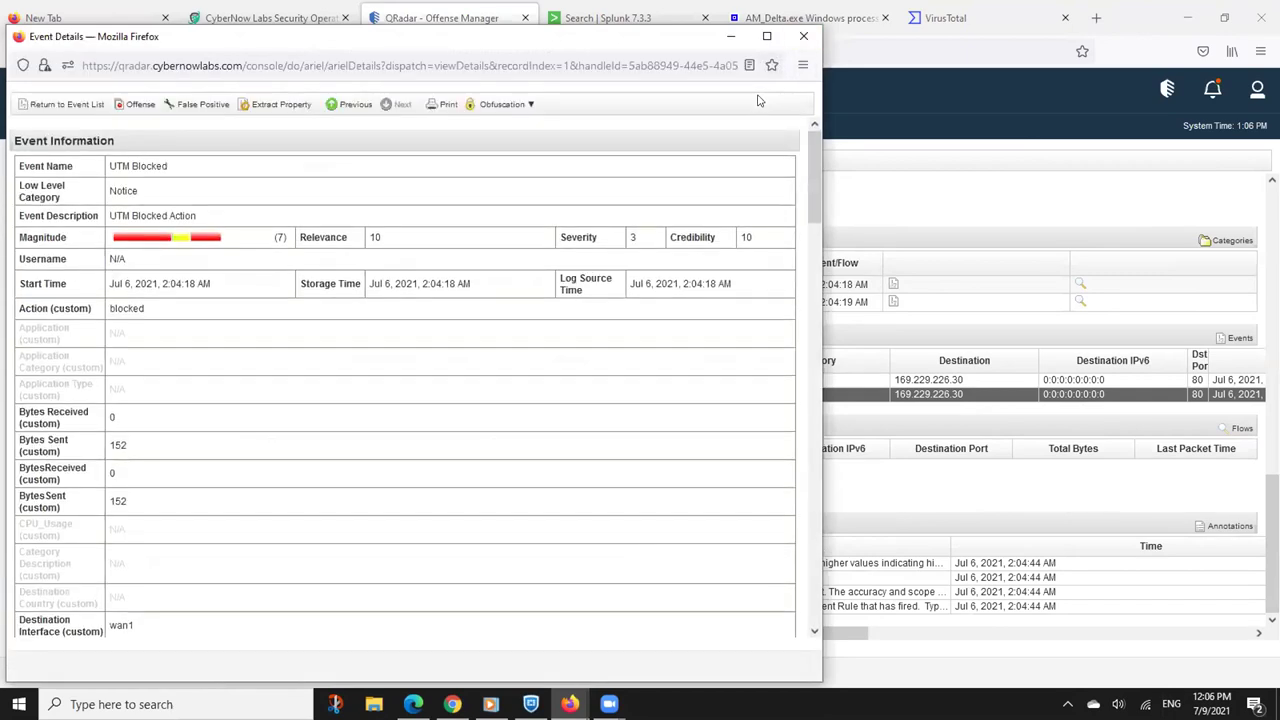
left_click(800, 37)
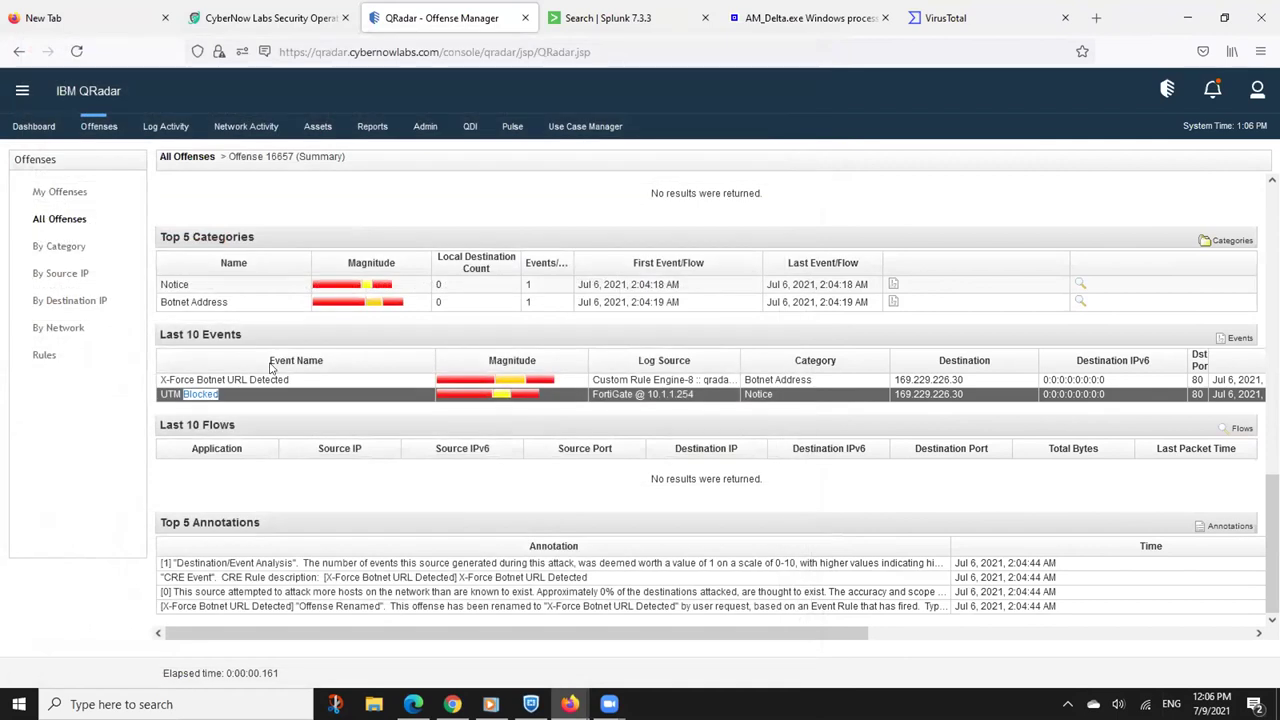
double_click(238, 302)
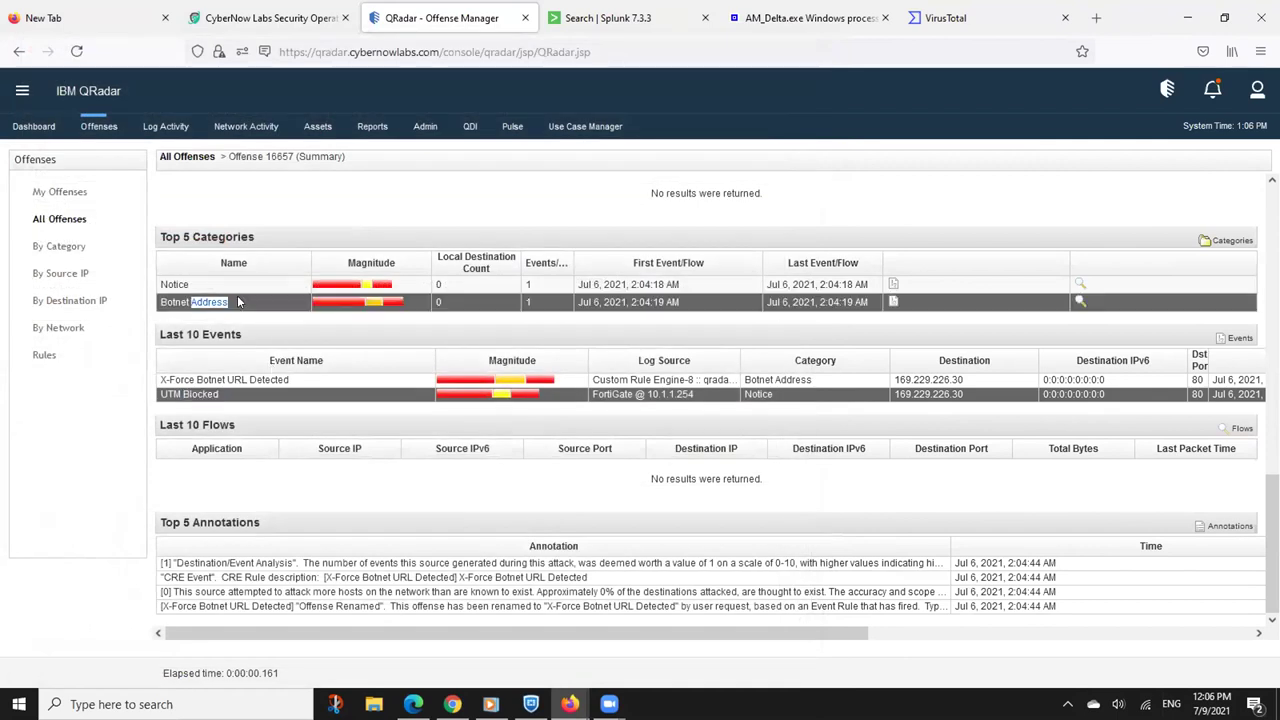
left_click(893, 302)
left_click(763, 34)
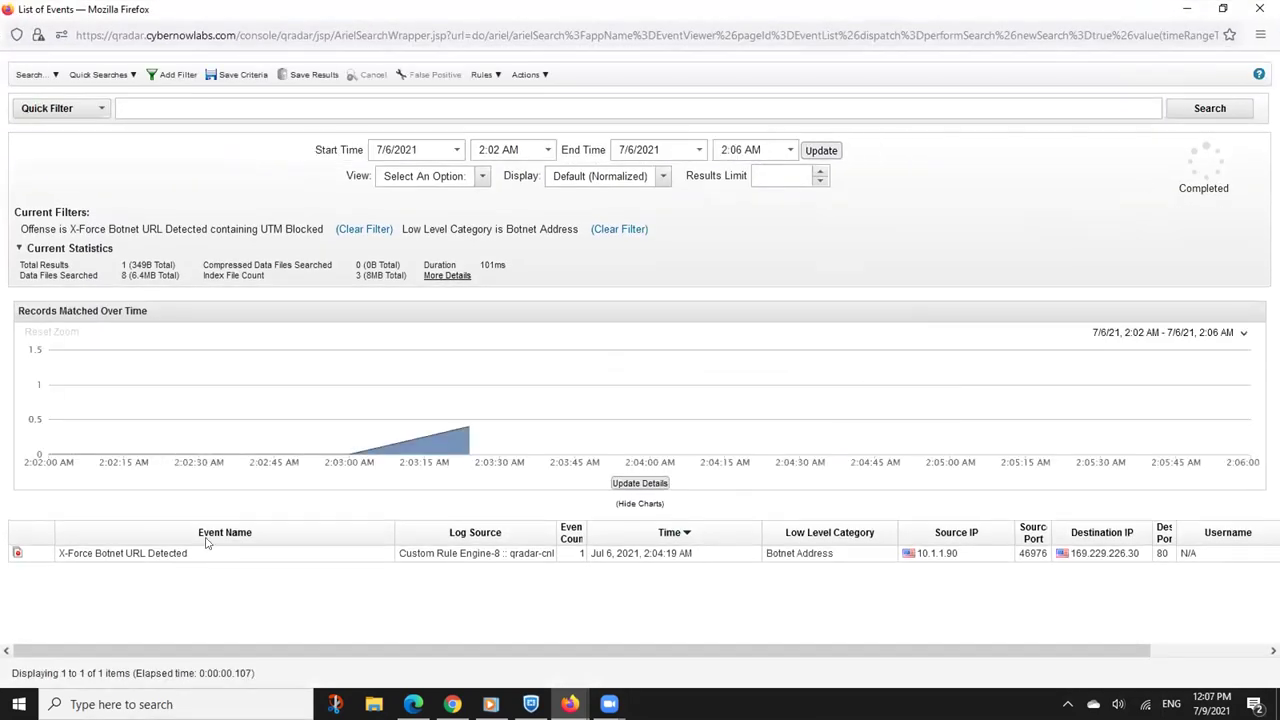
Examine the listed X-Force Botnet URL Detected event's payload, custom rules and annotations, and close the window
double_click(163, 553)
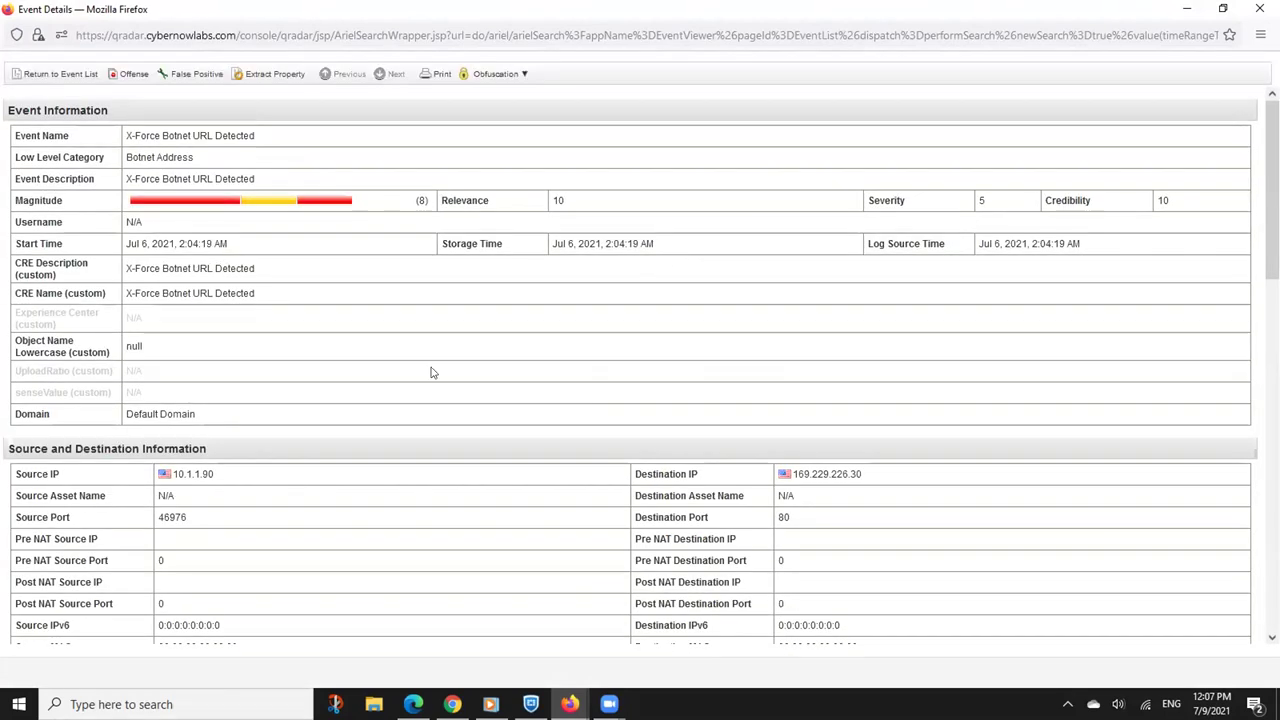
scroll(432, 372, "down", 3)
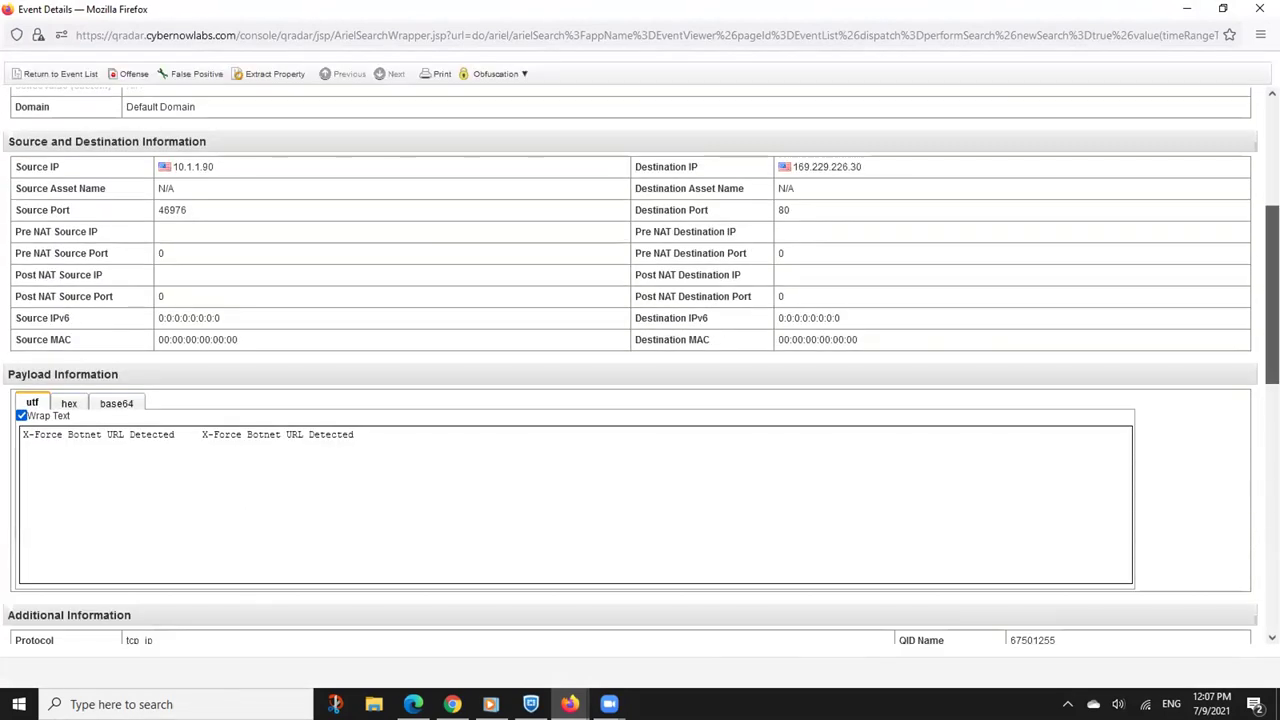
scroll(1240, 430, "down", 6)
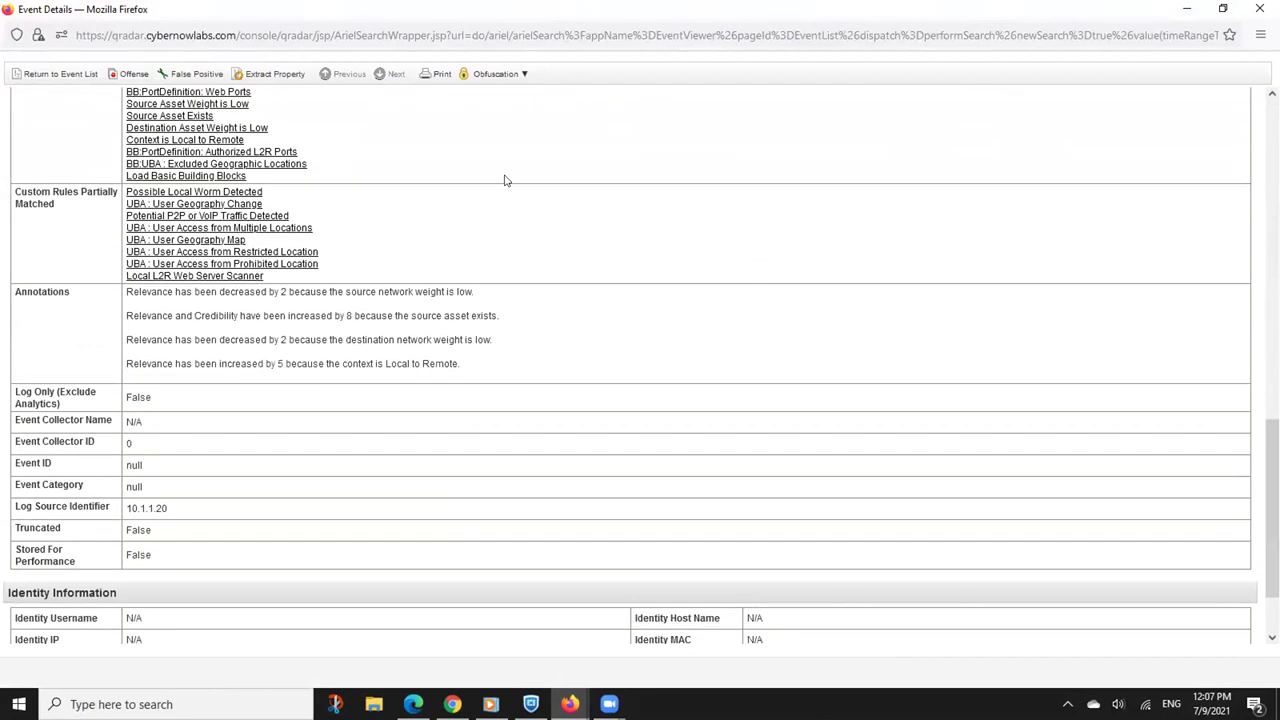
left_click(1259, 9)
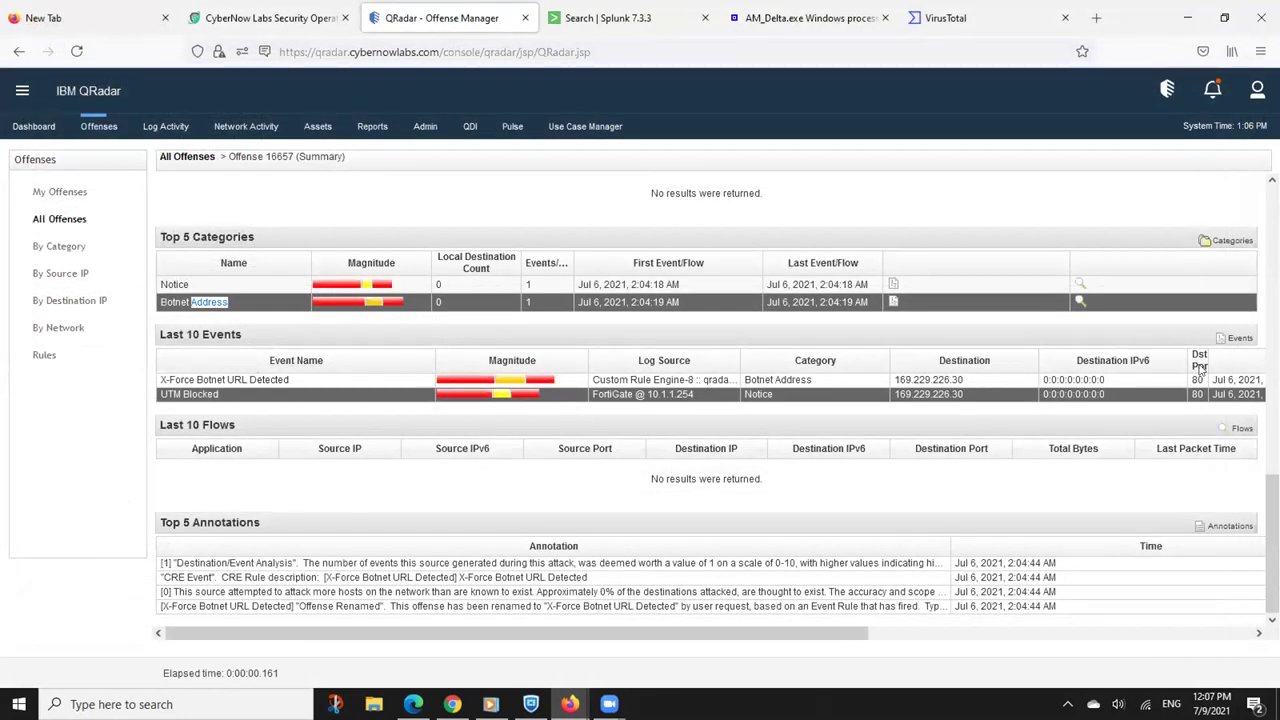
Reopen the X-Force Botnet URL Detected event from the offense's last events, review its details in a maximized window, and close it
scroll(345, 492, "up", 1)
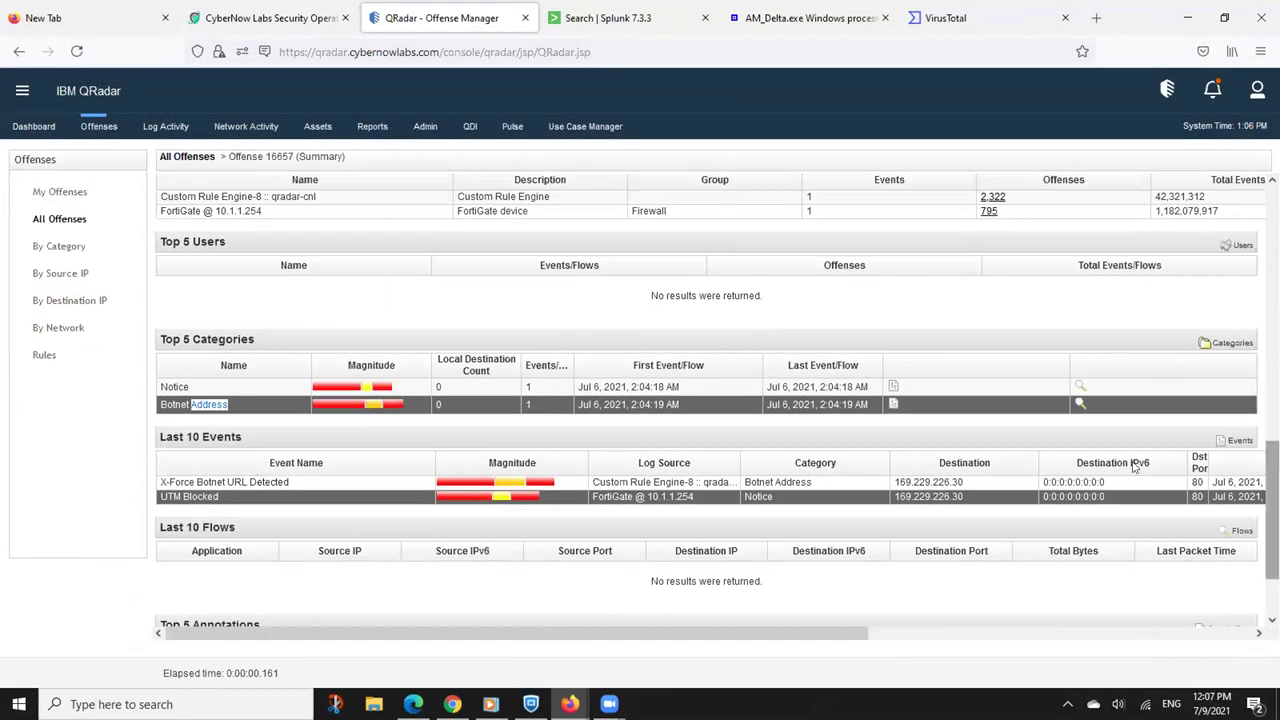
double_click(248, 481)
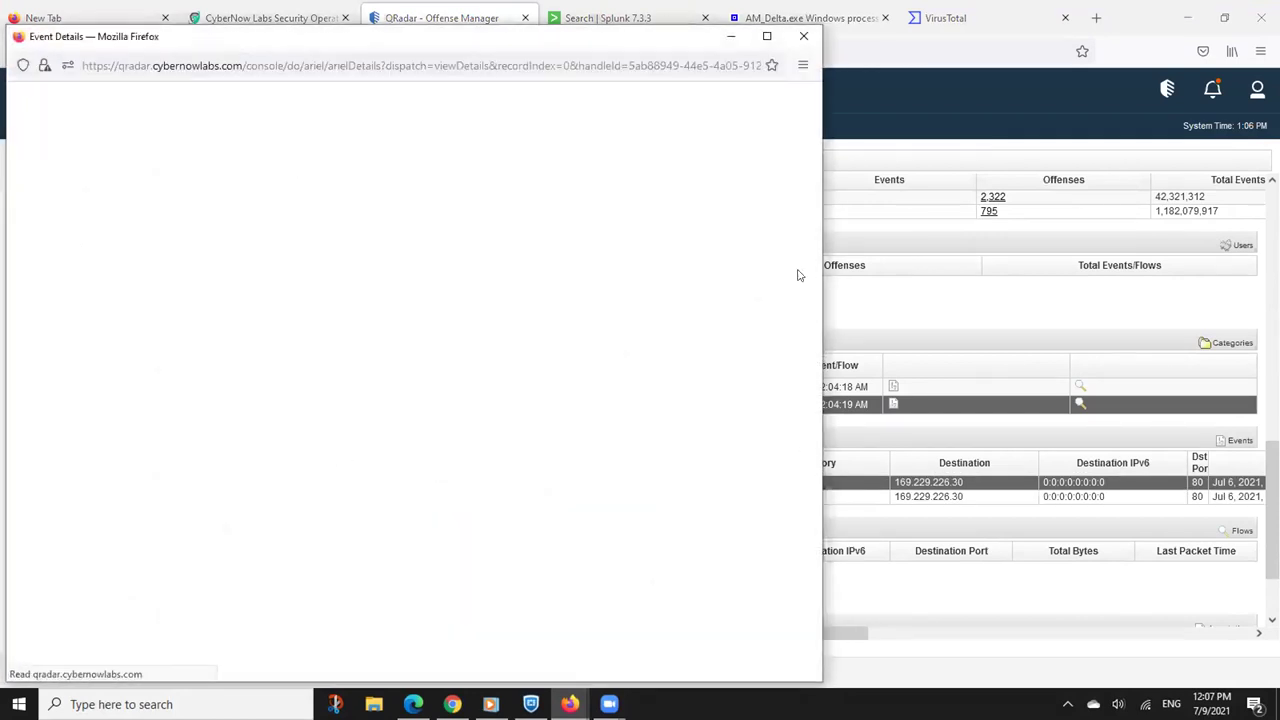
left_click(767, 37)
scroll(640, 400, "down", 5)
scroll(640, 360, "up", 1)
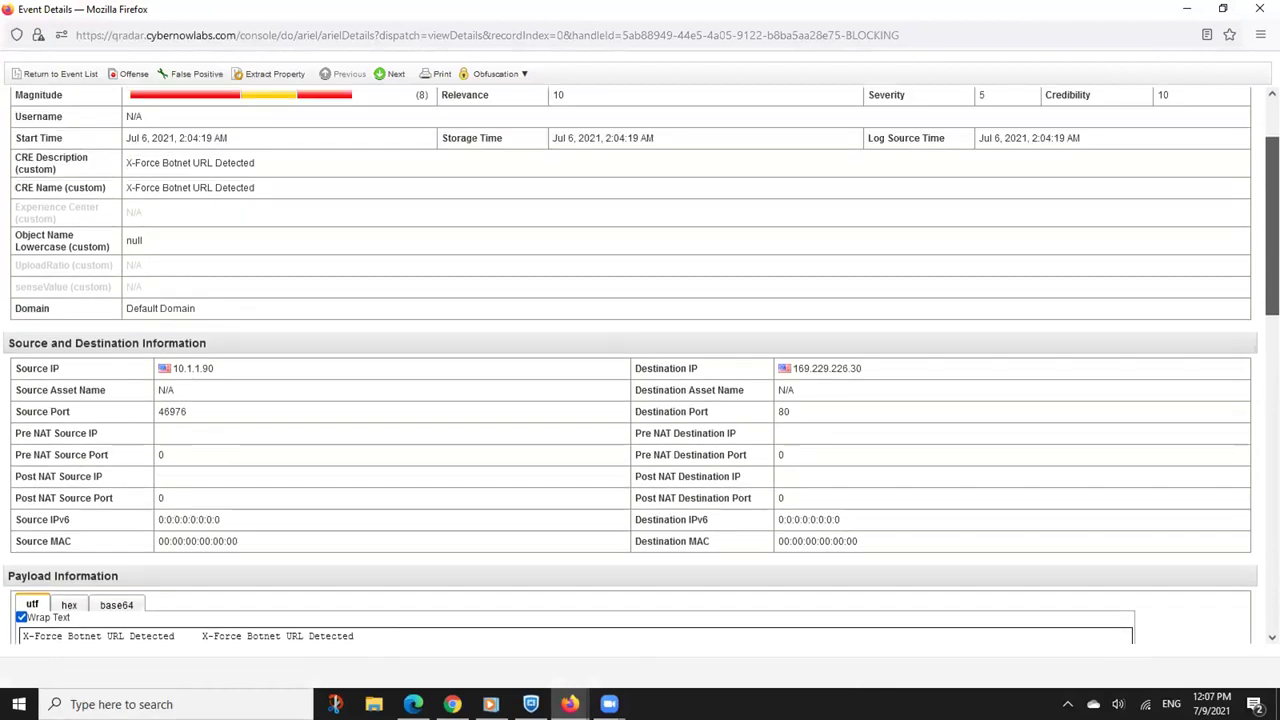
scroll(640, 365, "down", 3)
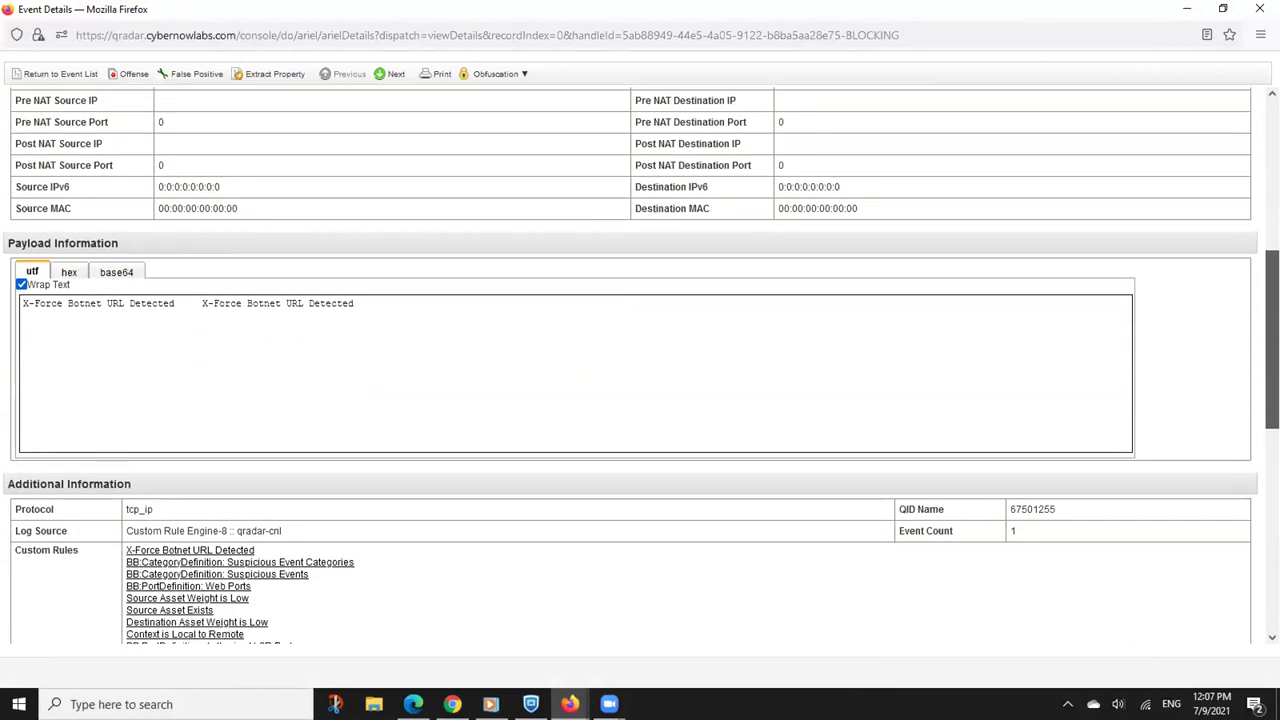
scroll(908, 331, "down", 4)
left_click(1260, 9)
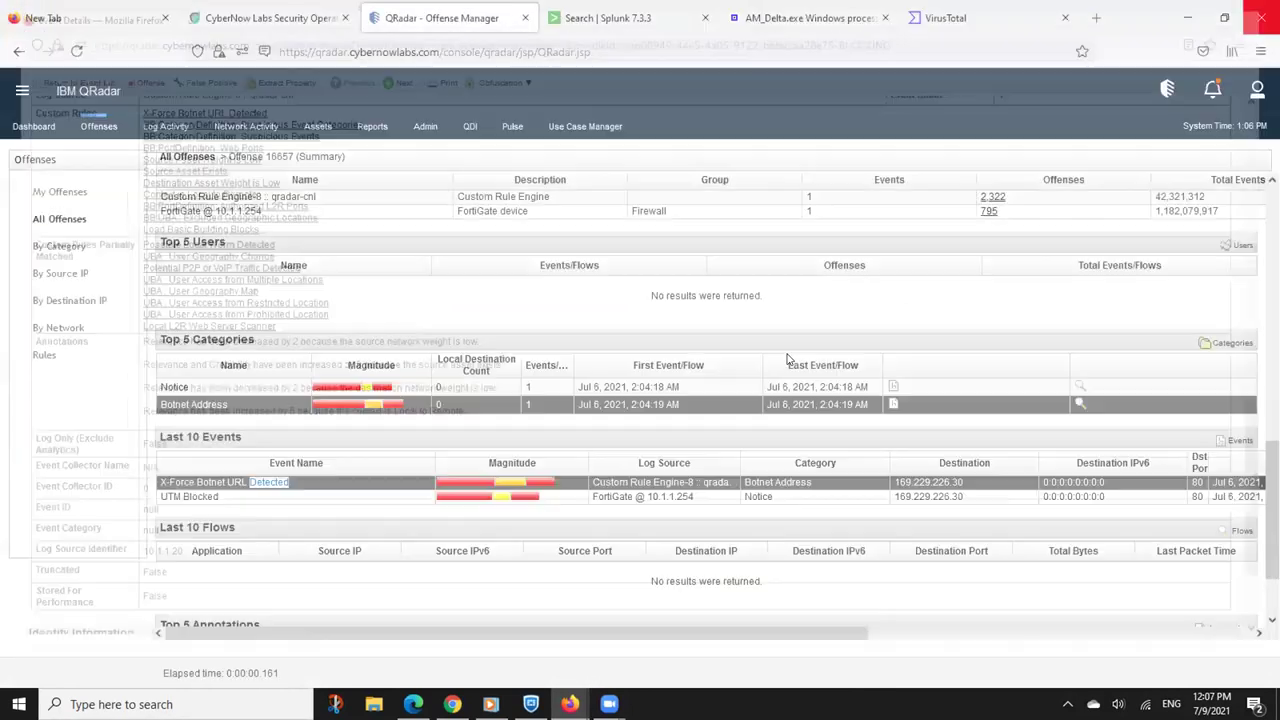
Open the UTM Blocked event maximized, highlight its berkeley.edu domain and full custom URL, and close the event details
scroll(406, 418, "up", 1)
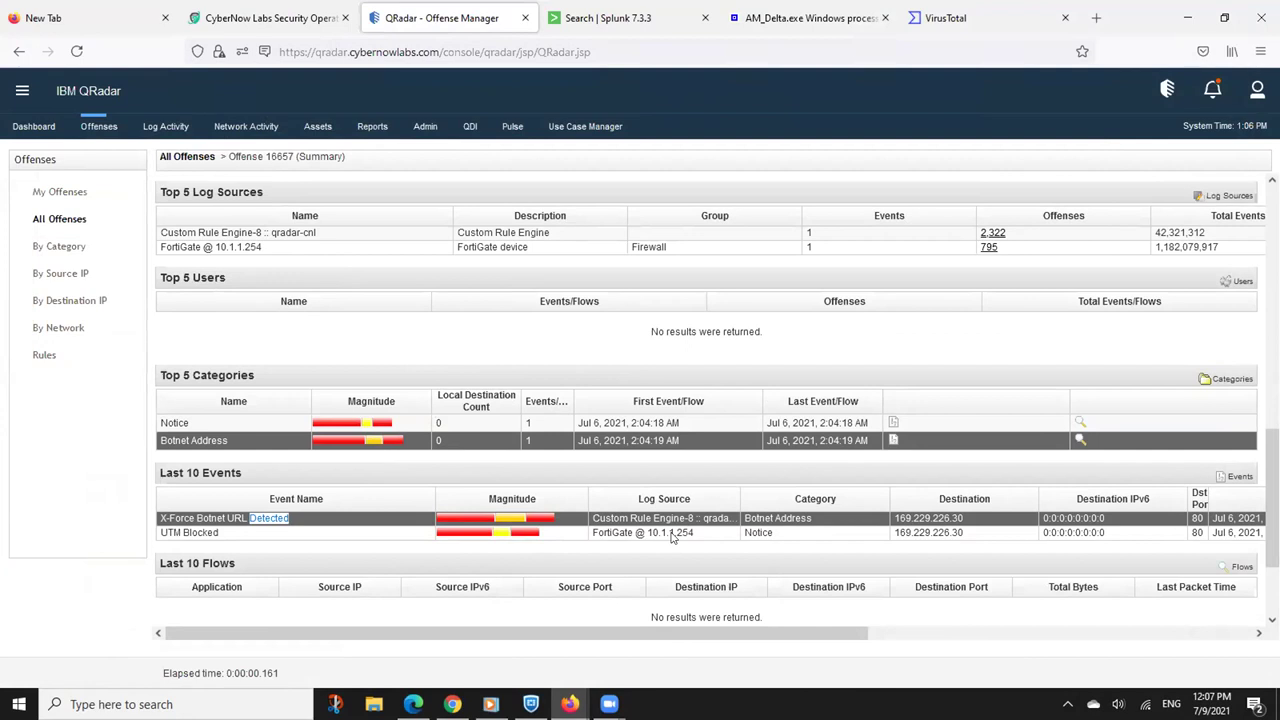
double_click(927, 534)
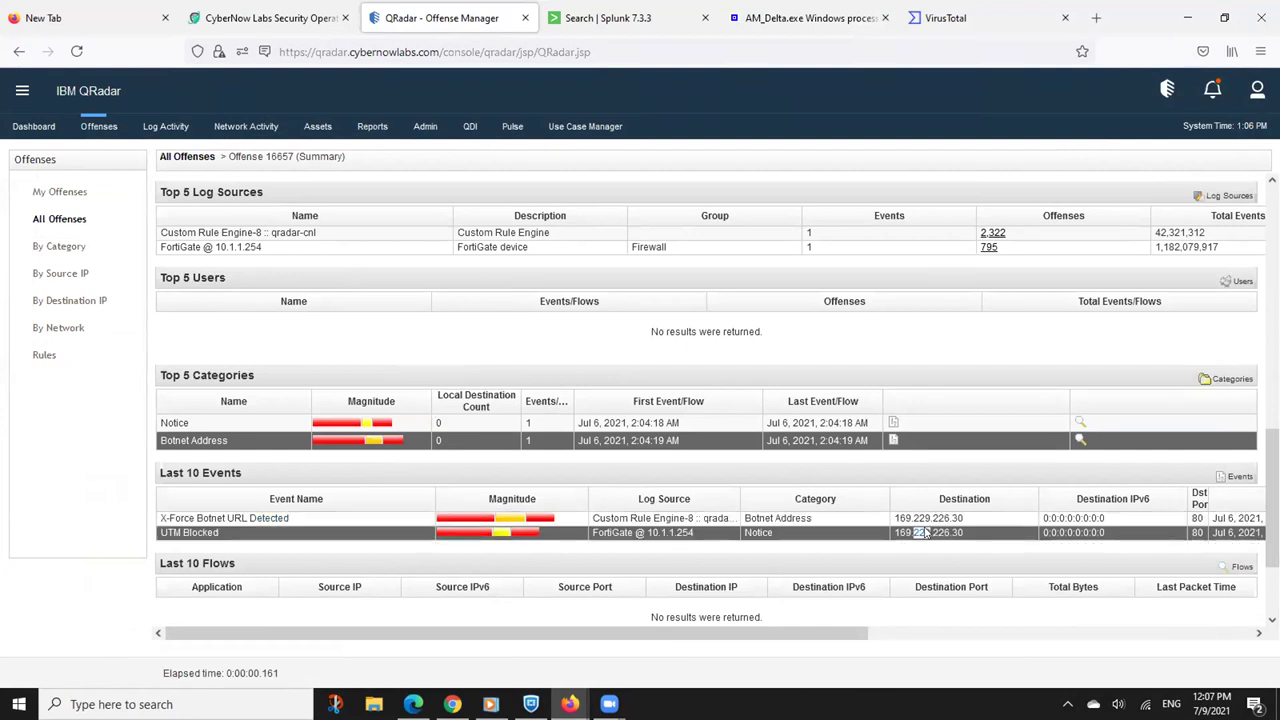
left_click(768, 34)
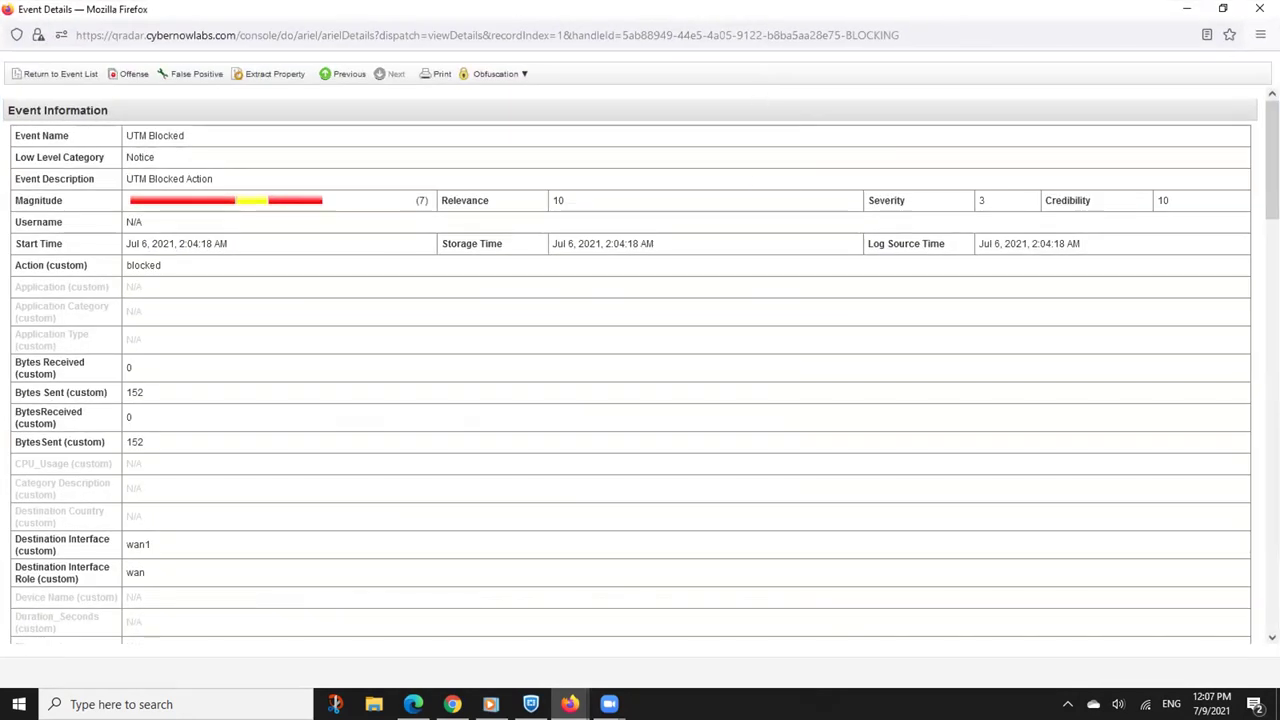
scroll(1272, 200, "down", 3)
scroll(409, 380, "down", 5)
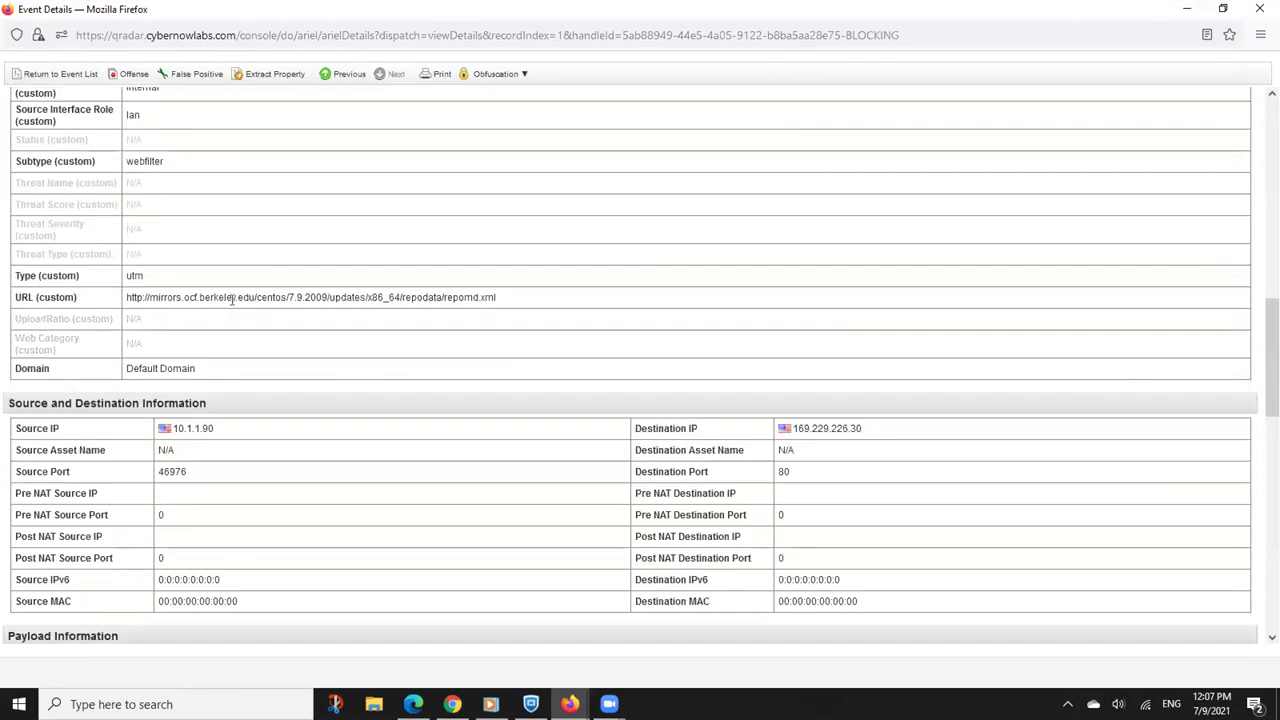
left_click_drag(250, 297, 203, 297)
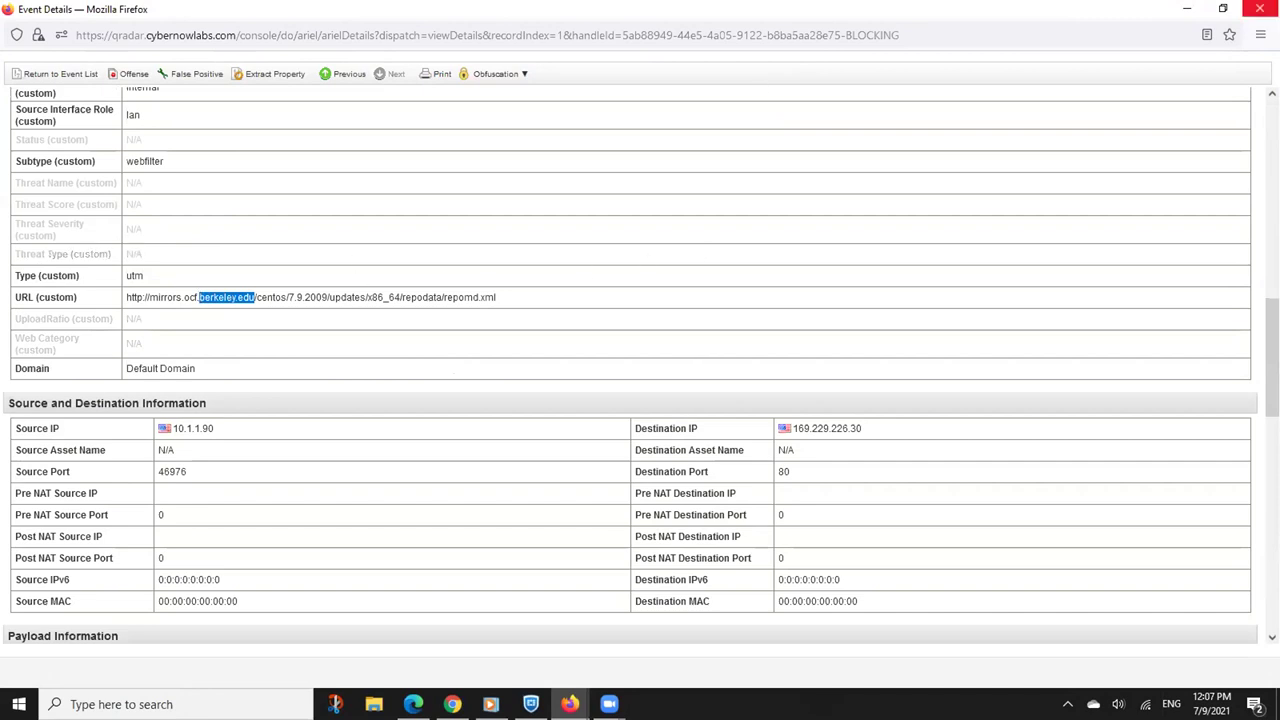
left_click_drag(523, 300, 109, 297)
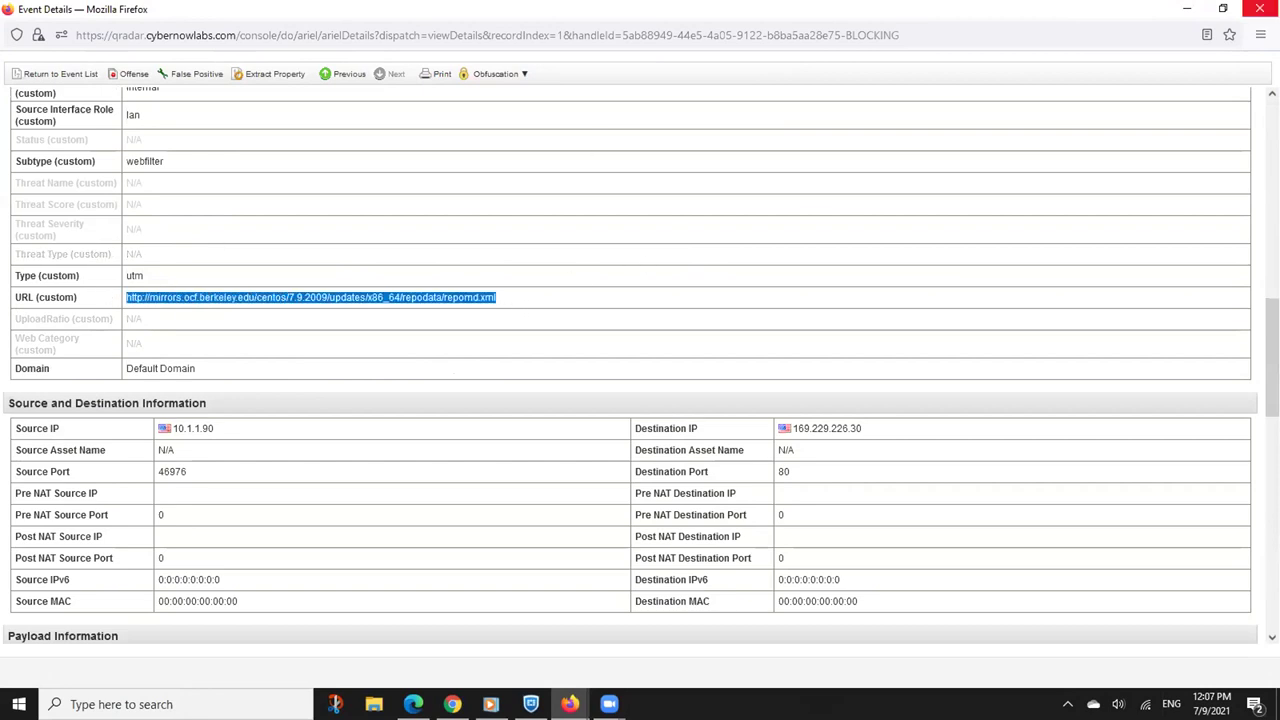
left_click(1259, 9)
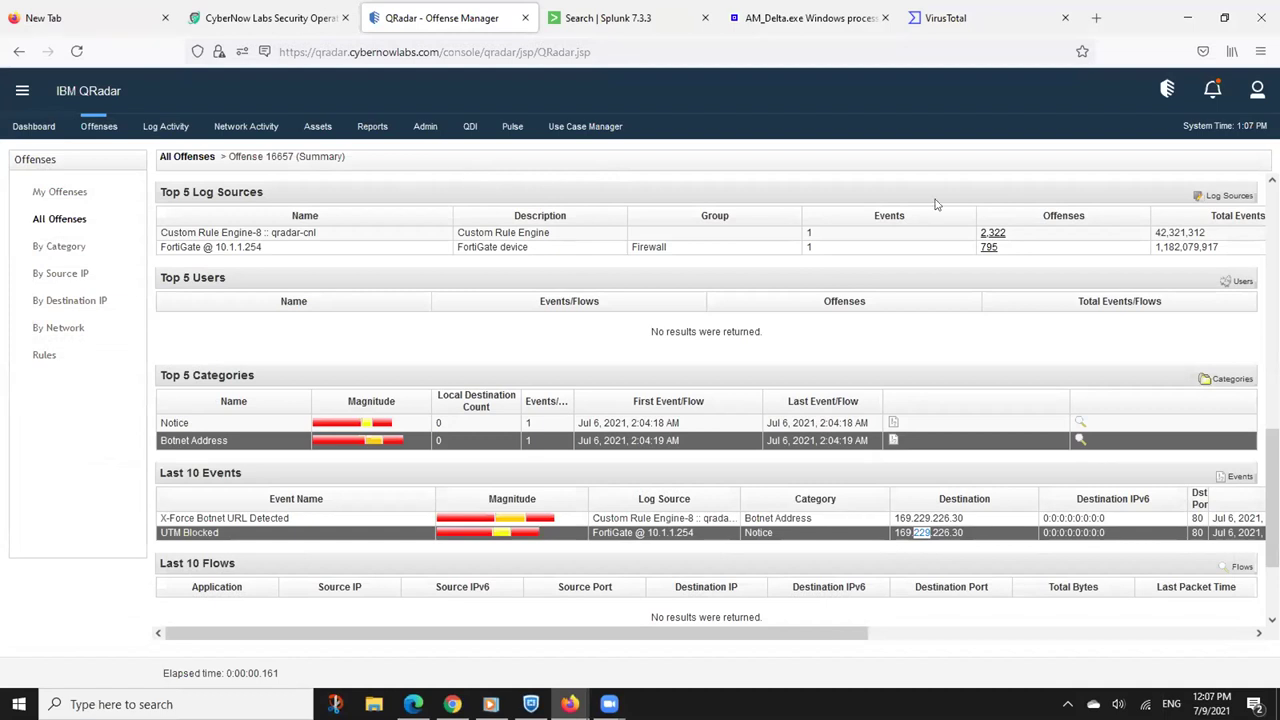
Return to the top of the offense 16657 summary, switch to Splunk, and change the date and time range type to Between
left_click_drag(1272, 498, 1272, 256)
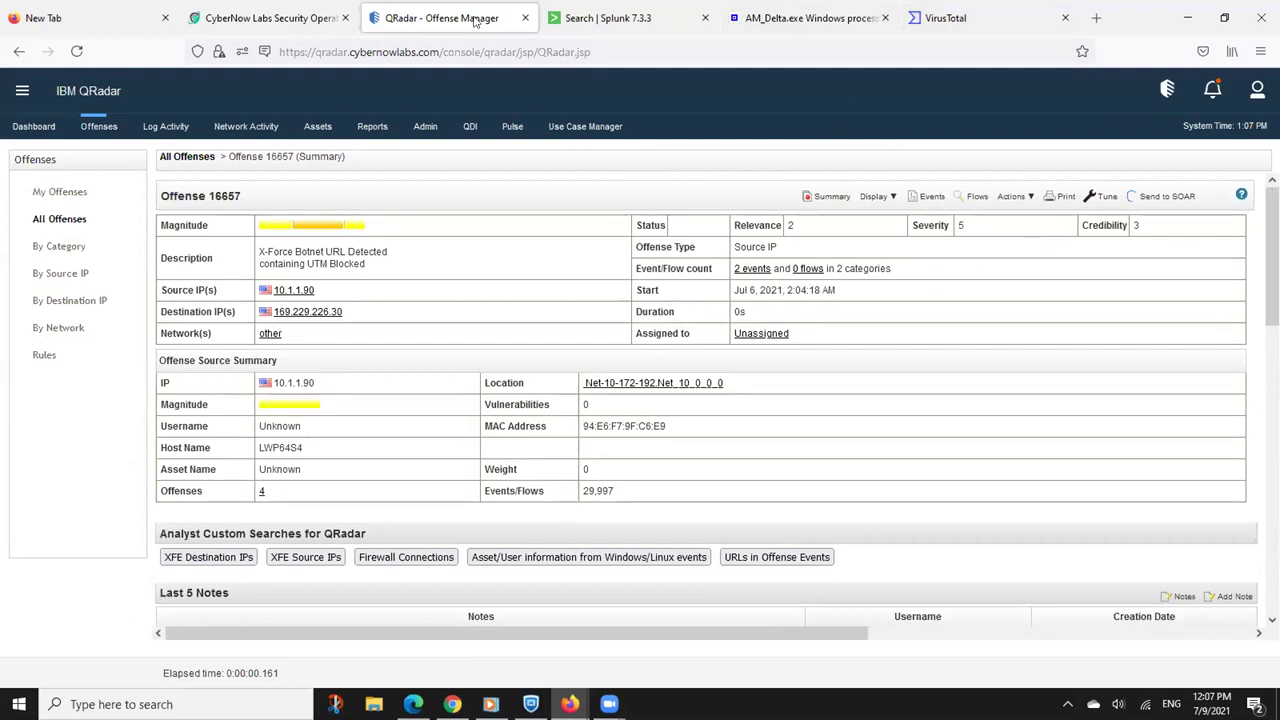
left_click(600, 18)
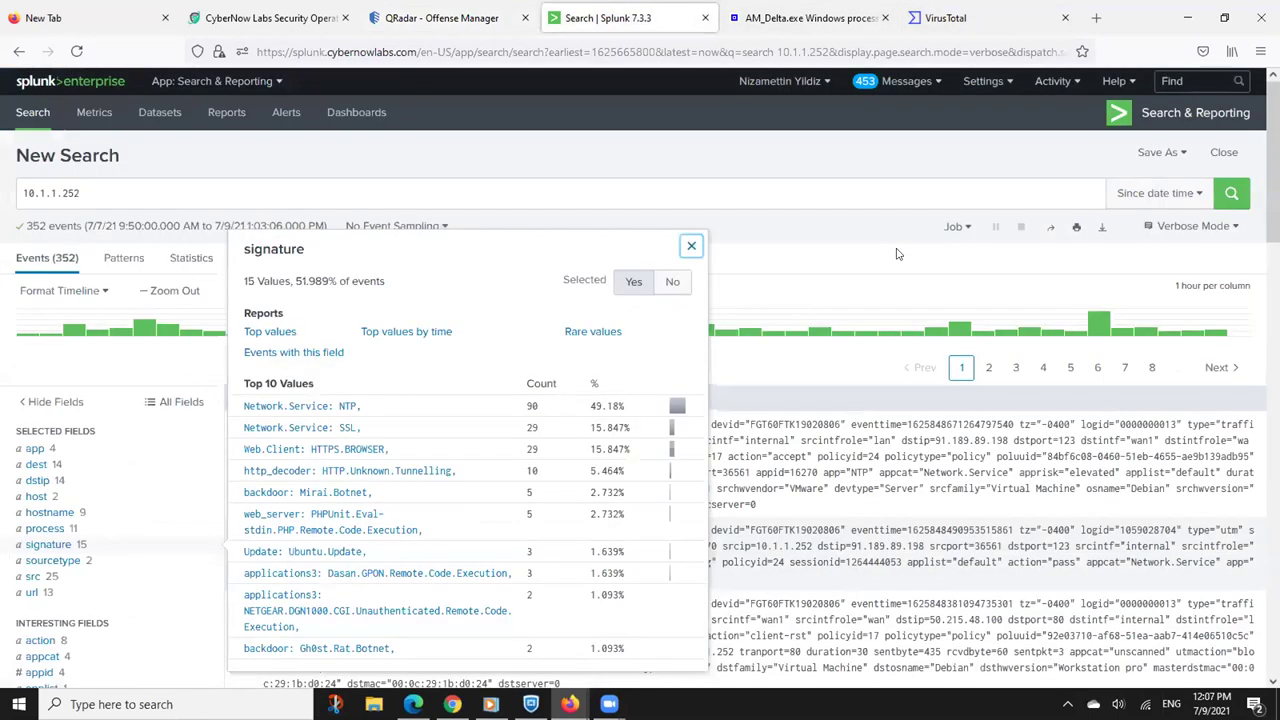
left_click(1163, 193)
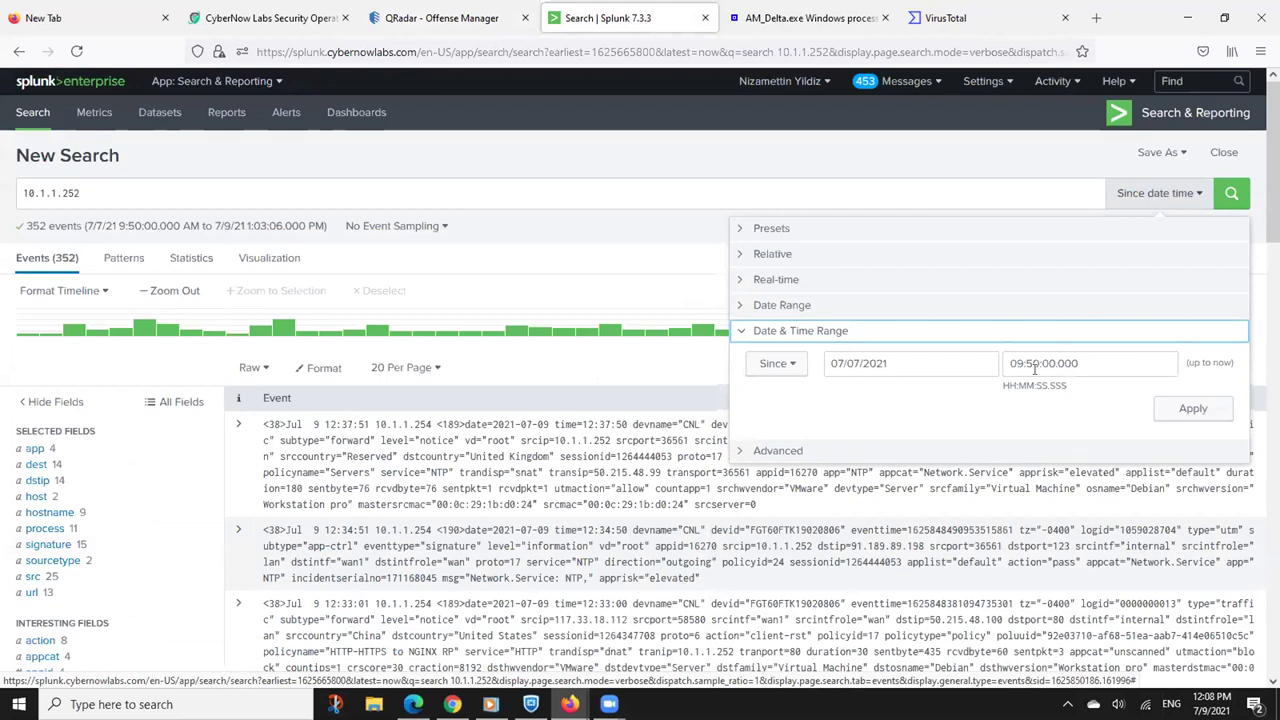
left_click(775, 450)
left_click(782, 331)
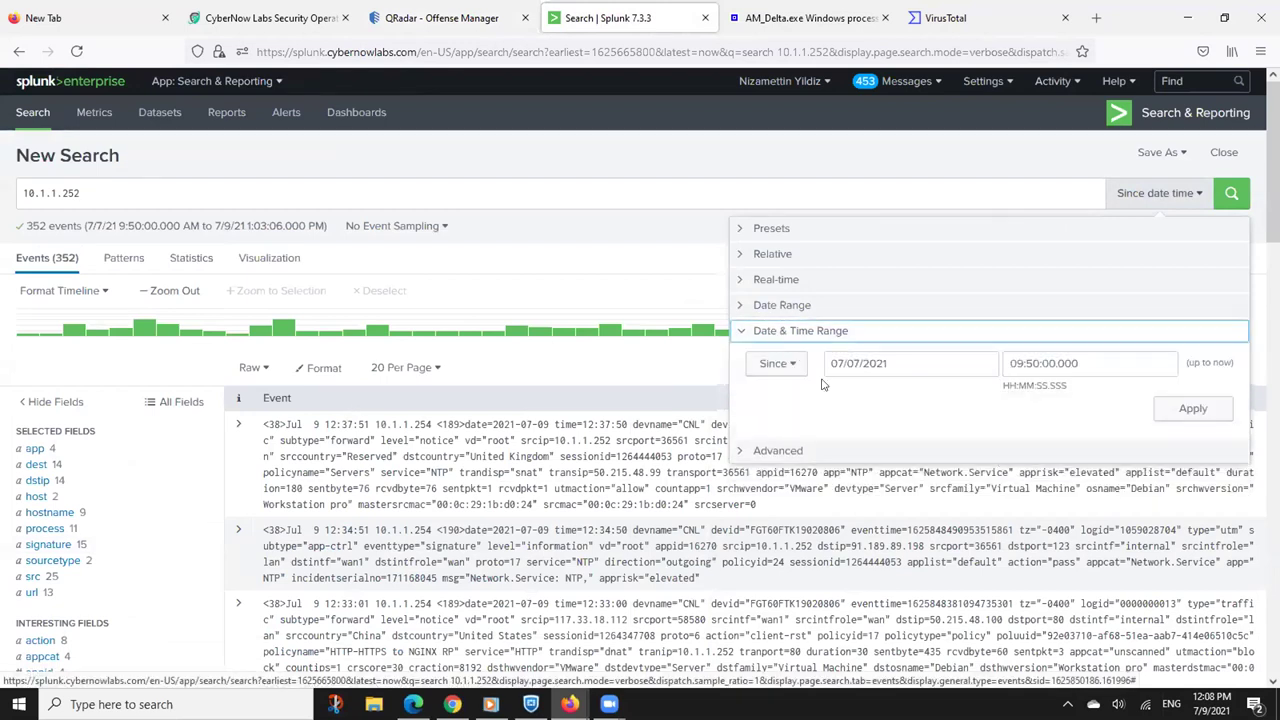
left_click(780, 364)
left_click(753, 396)
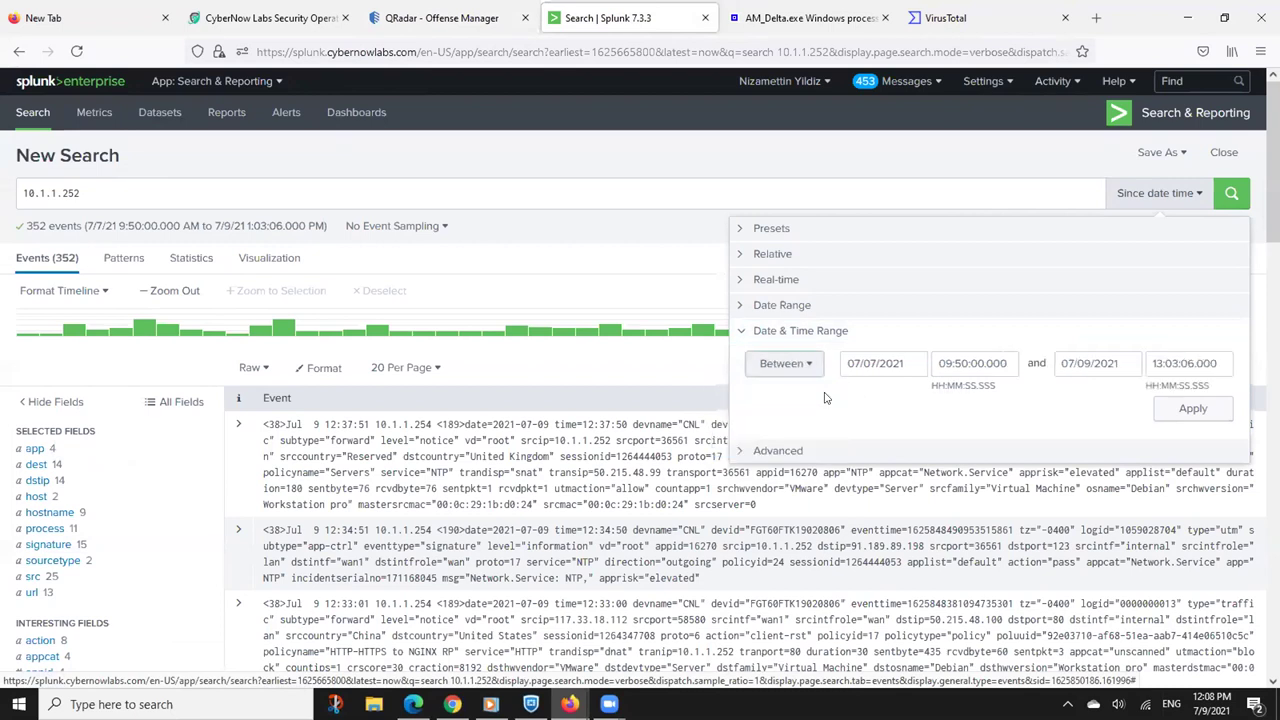
Set the start of the search time range to 07/06/2021 at 02:02:00.000
left_click(872, 363)
key("BackSpace")
type("6")
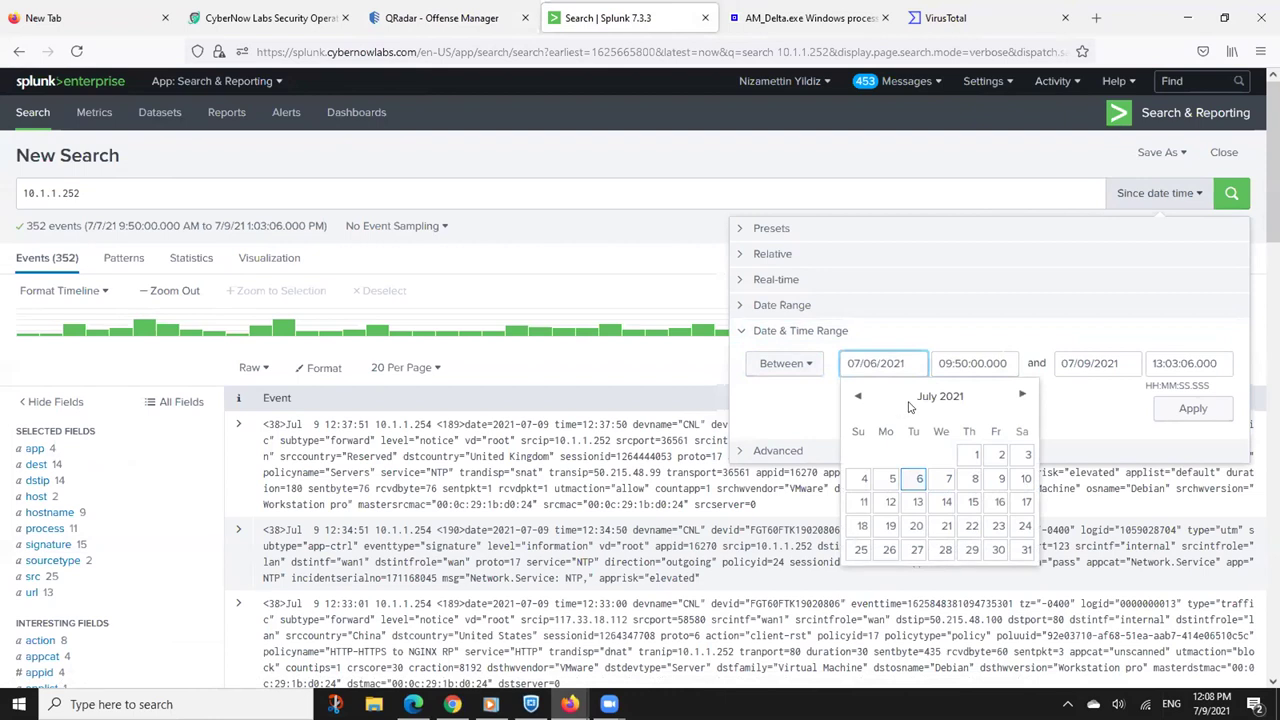
left_click(964, 368)
key("BackSpace")
type("2")
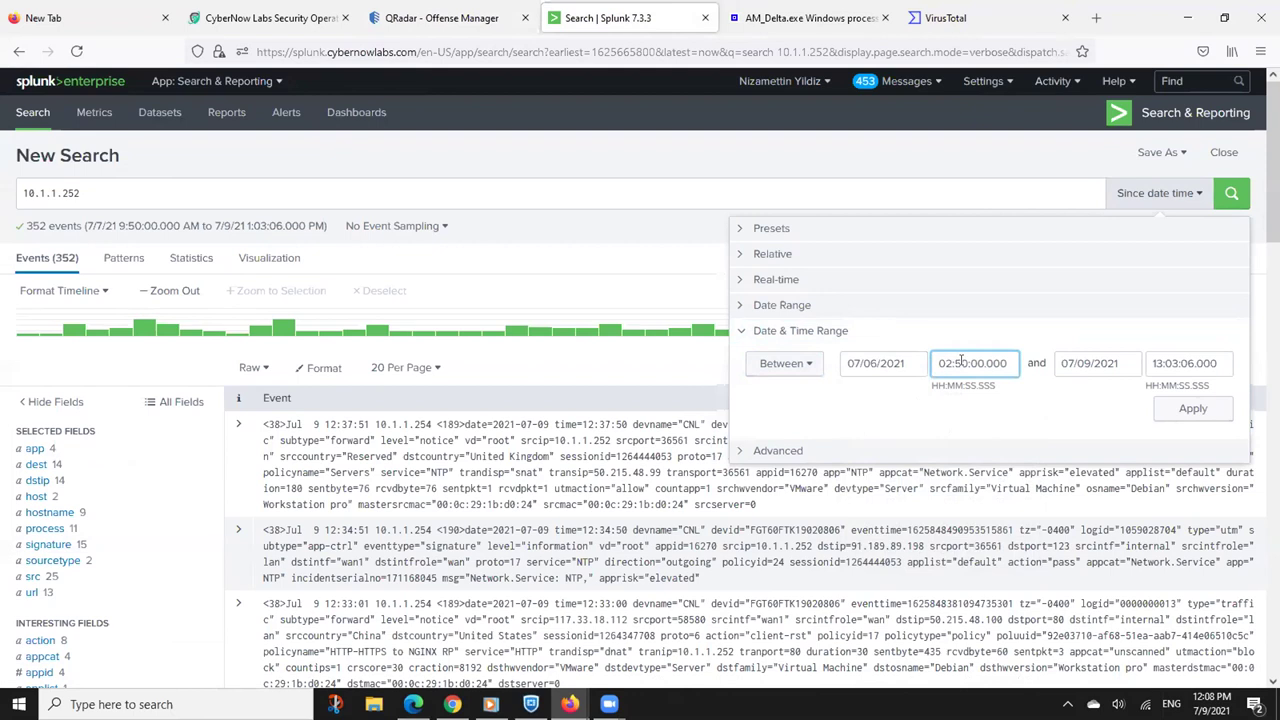
key("BackSpace")
type("2")
Set the end of the time range to 07/06/2021 at 02:04:06.000 and apply the range to the search
left_click(1086, 362)
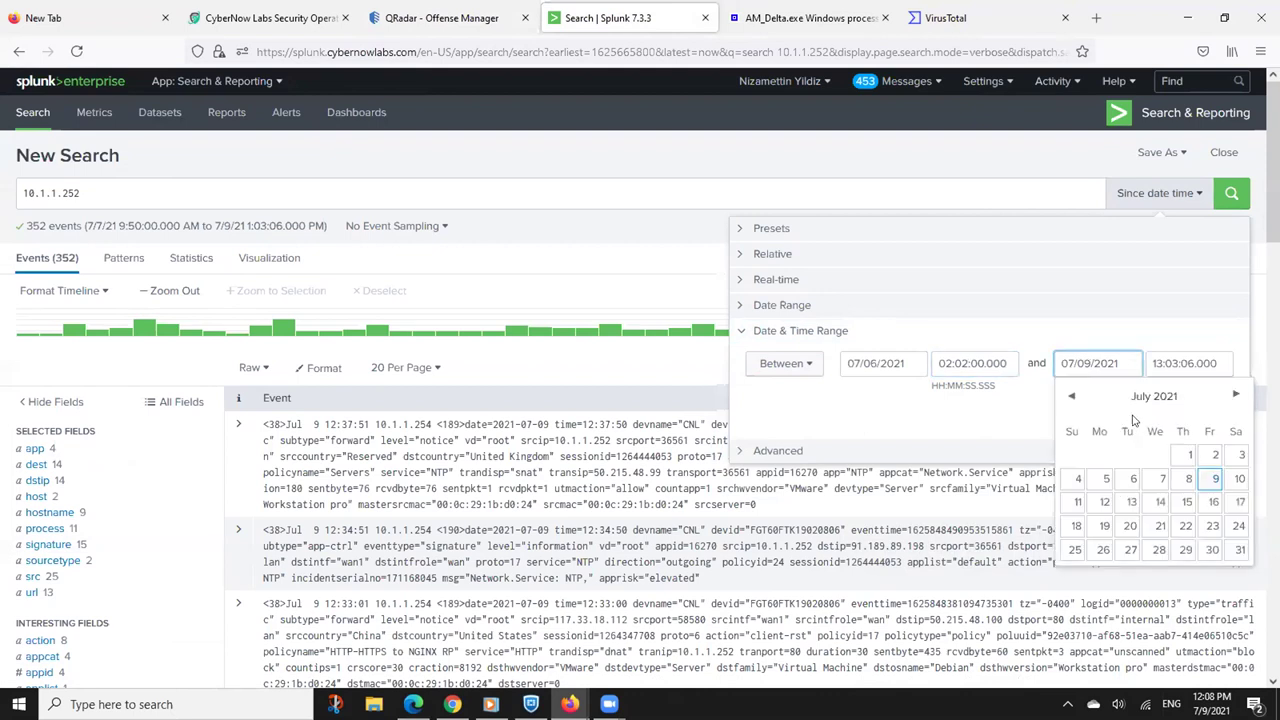
key("BackSpace")
type("6")
left_click_drag(1155, 363, 1148, 363)
type("02")
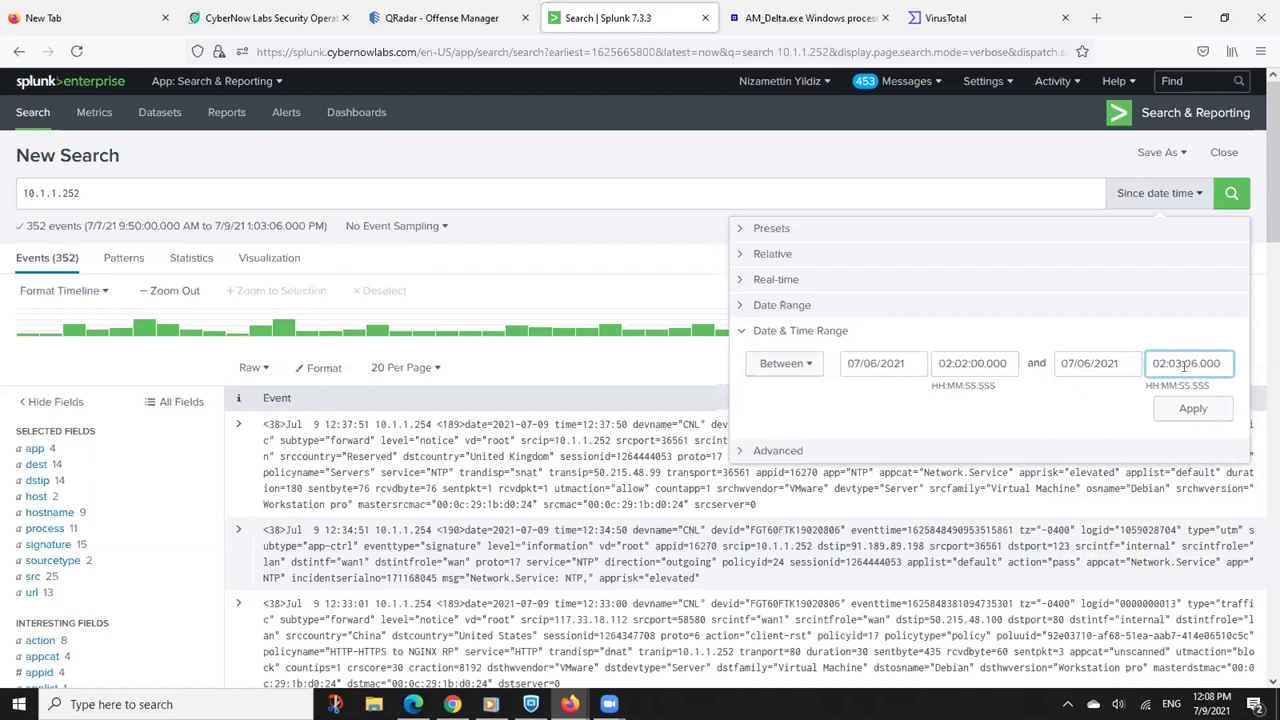
key("Right")
key("Right")
key("Delete")
type("4")
left_click(1189, 416)
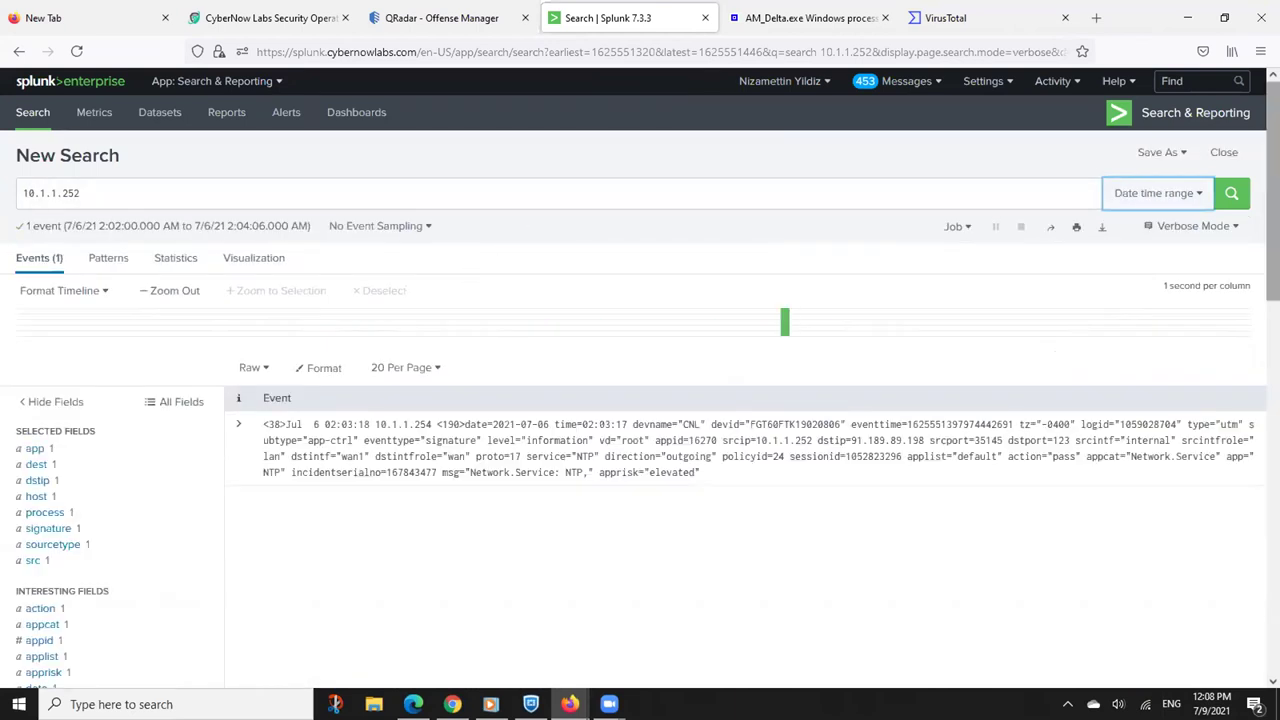
Replace the search query with 10.1.1.90 and run it over the applied time range
left_click_drag(237, 193, 5, 190)
type("10.1.1.90")
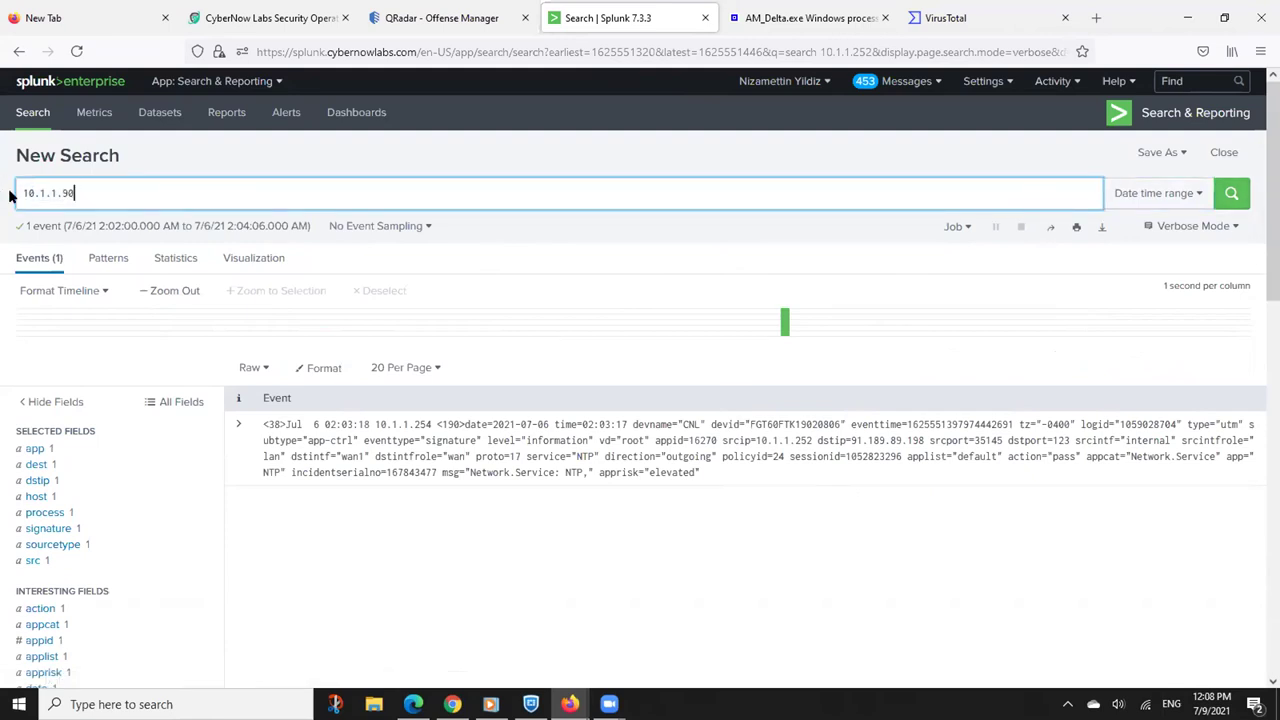
left_click(1231, 194)
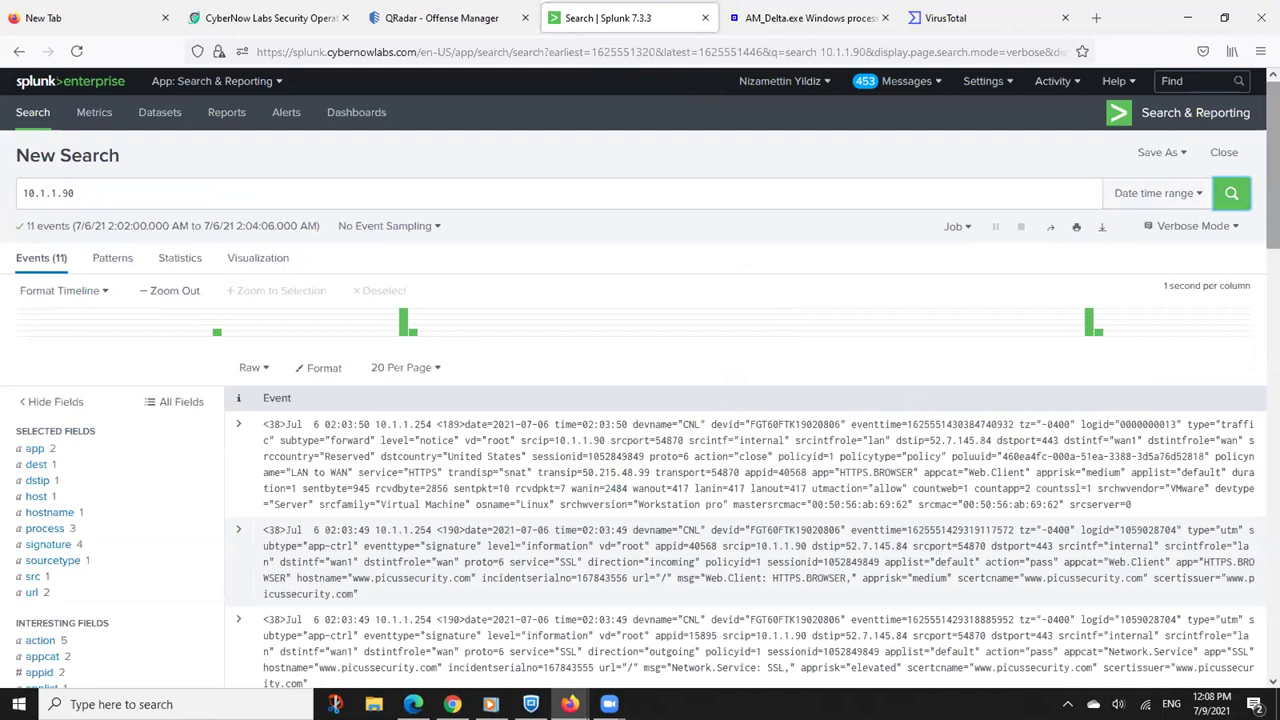
Look through the returned events and examine the values of the app and dest fields
scroll(640, 377, "down", 1)
scroll(640, 377, "down", 1)
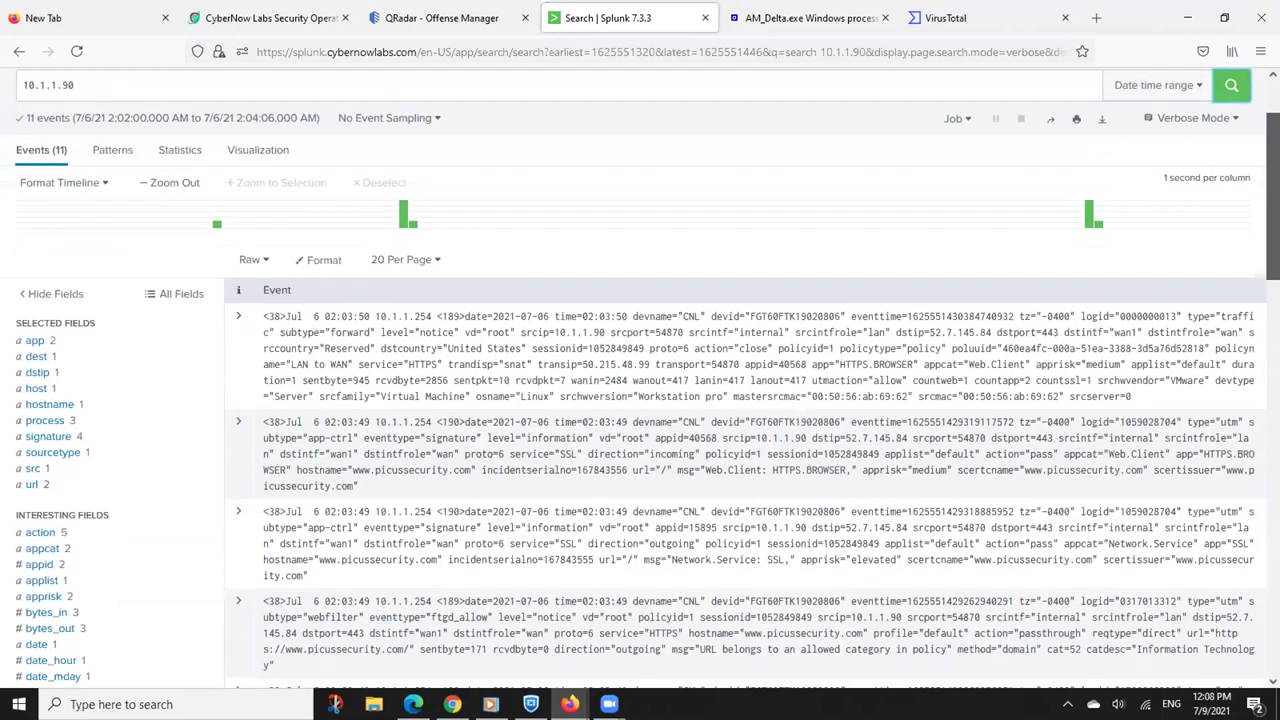
left_click(58, 343)
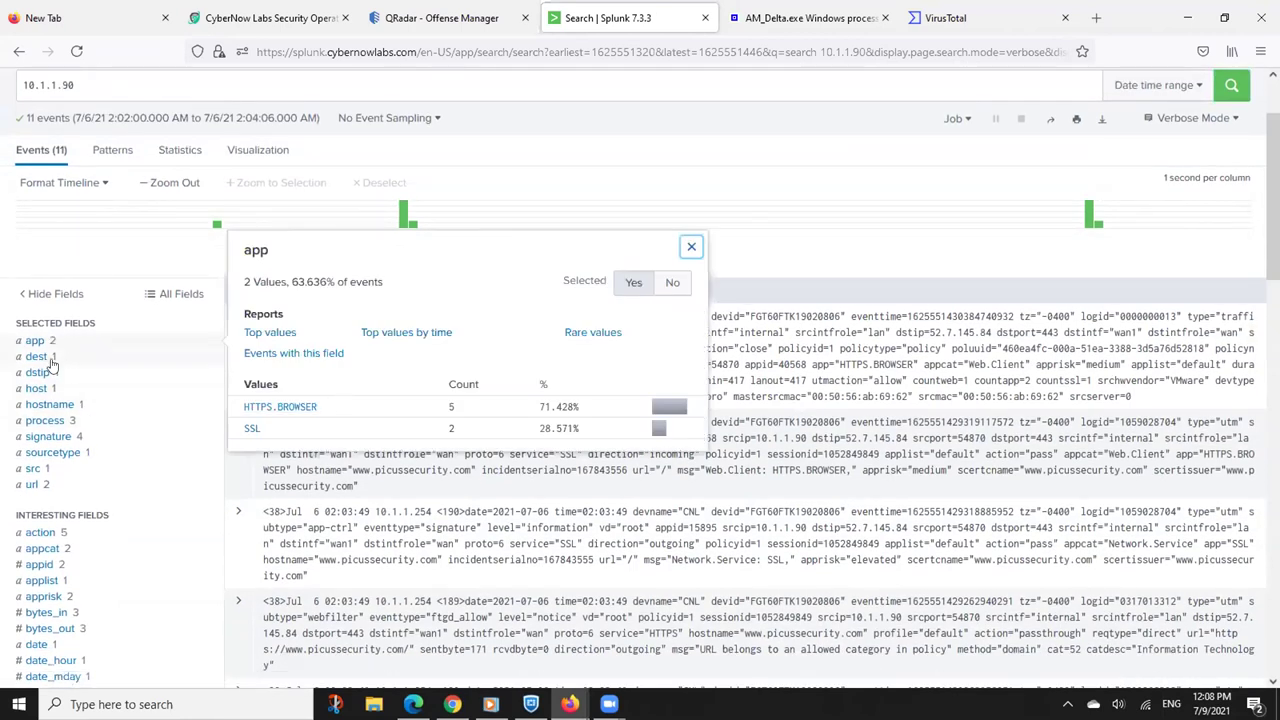
left_click(37, 357)
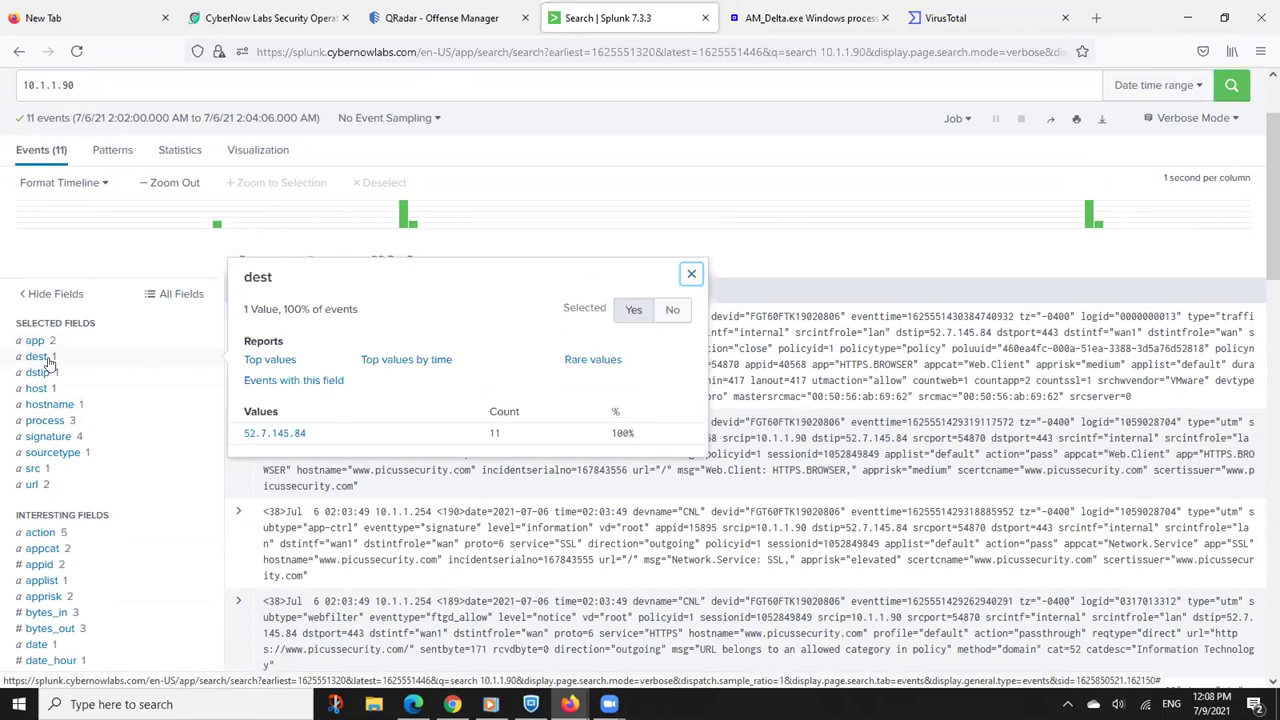
Compare the values of the dest and dstip fields across the returned events
left_click(40, 373)
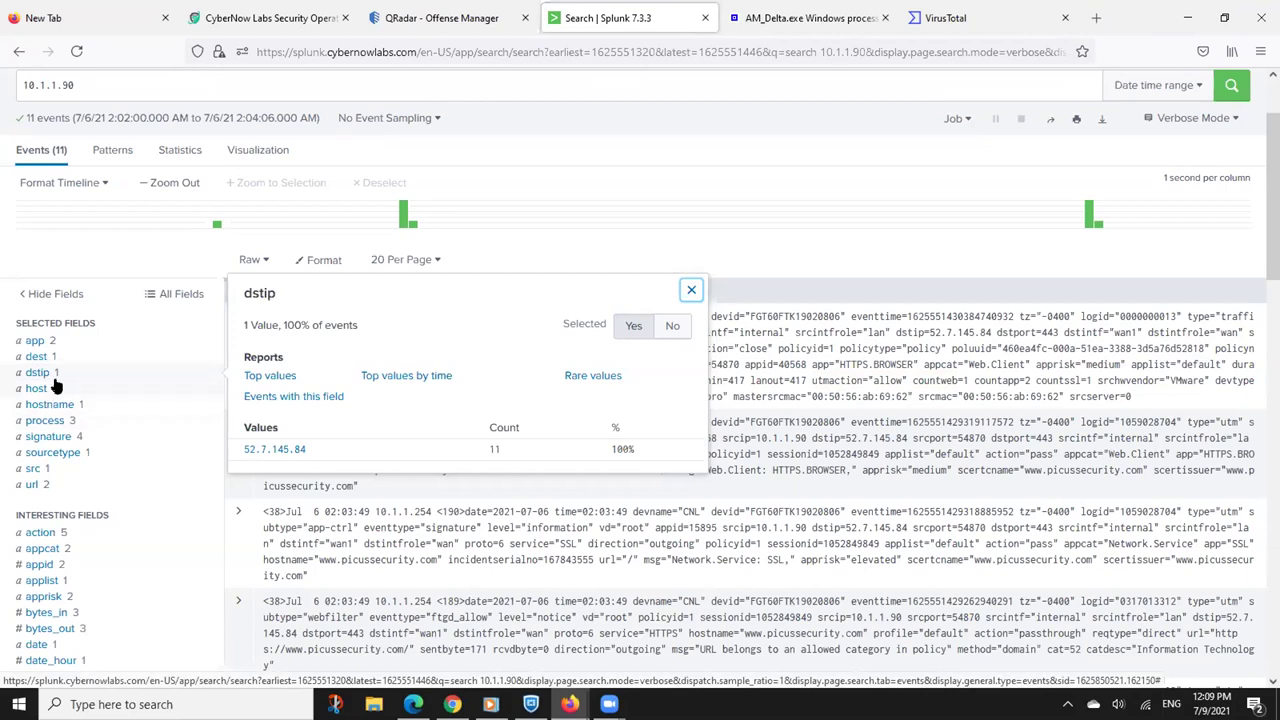
left_click(45, 378)
left_click(38, 357)
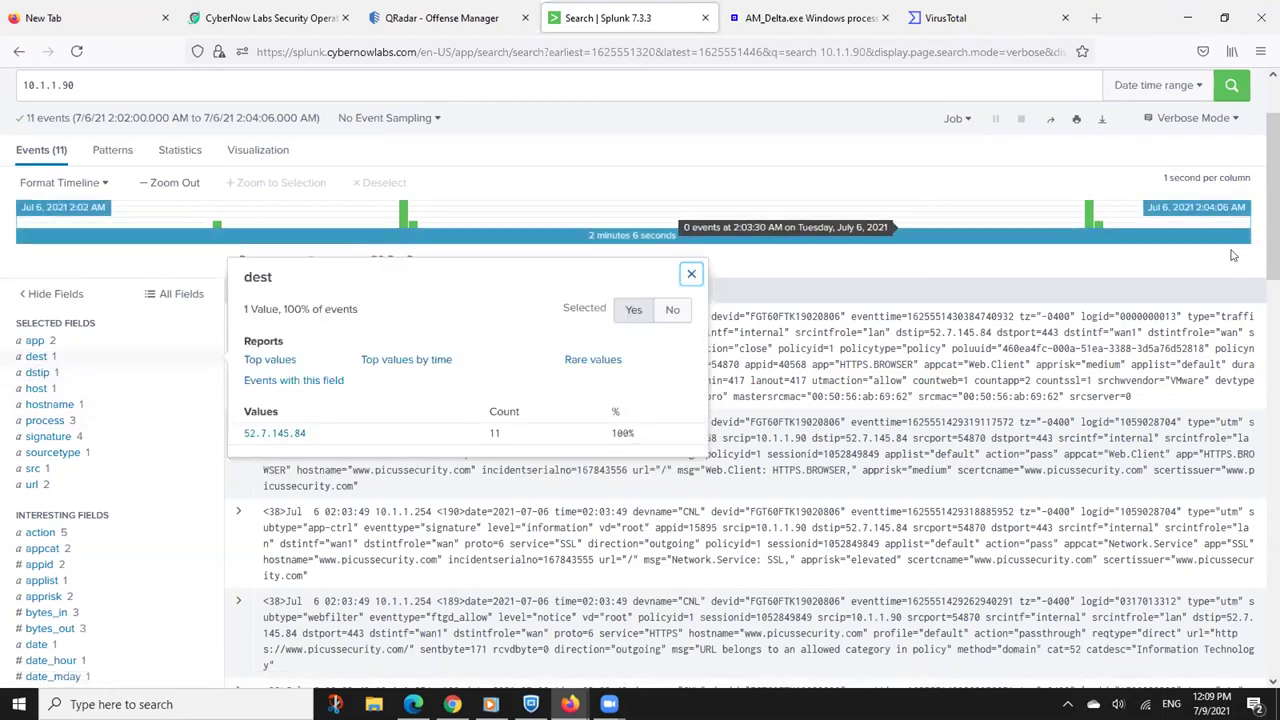
key("Escape")
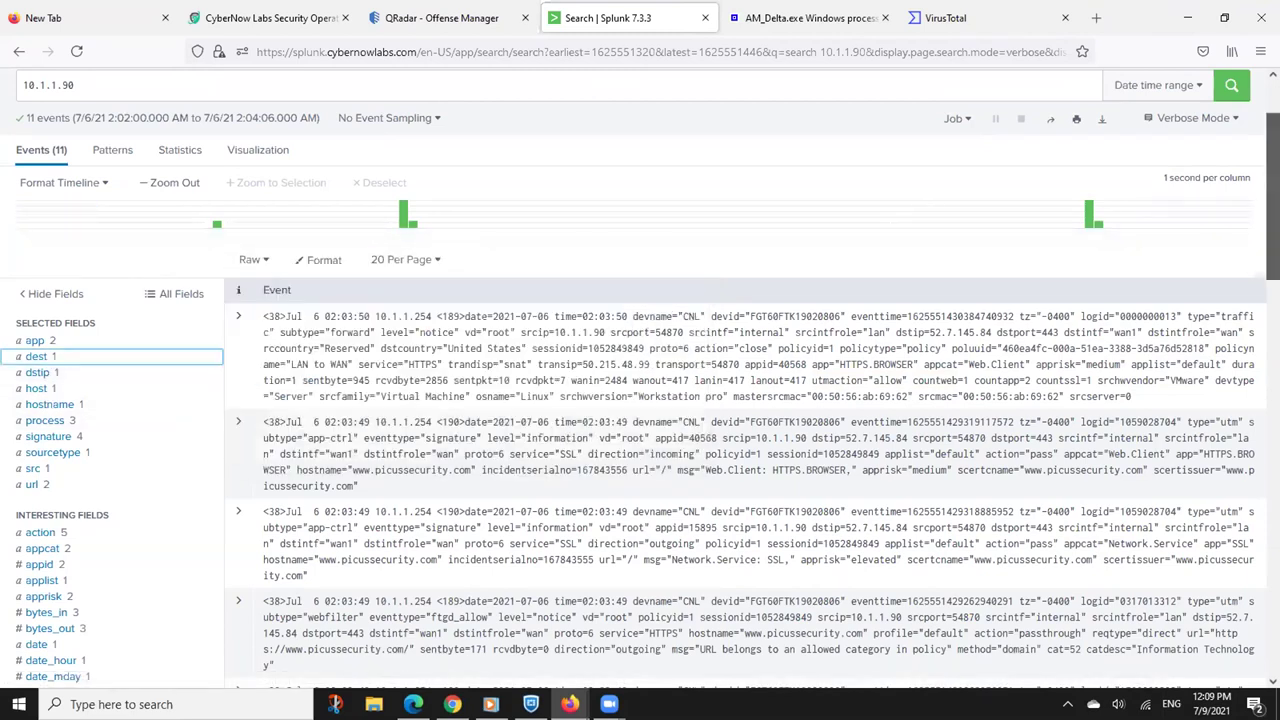
left_click(38, 357)
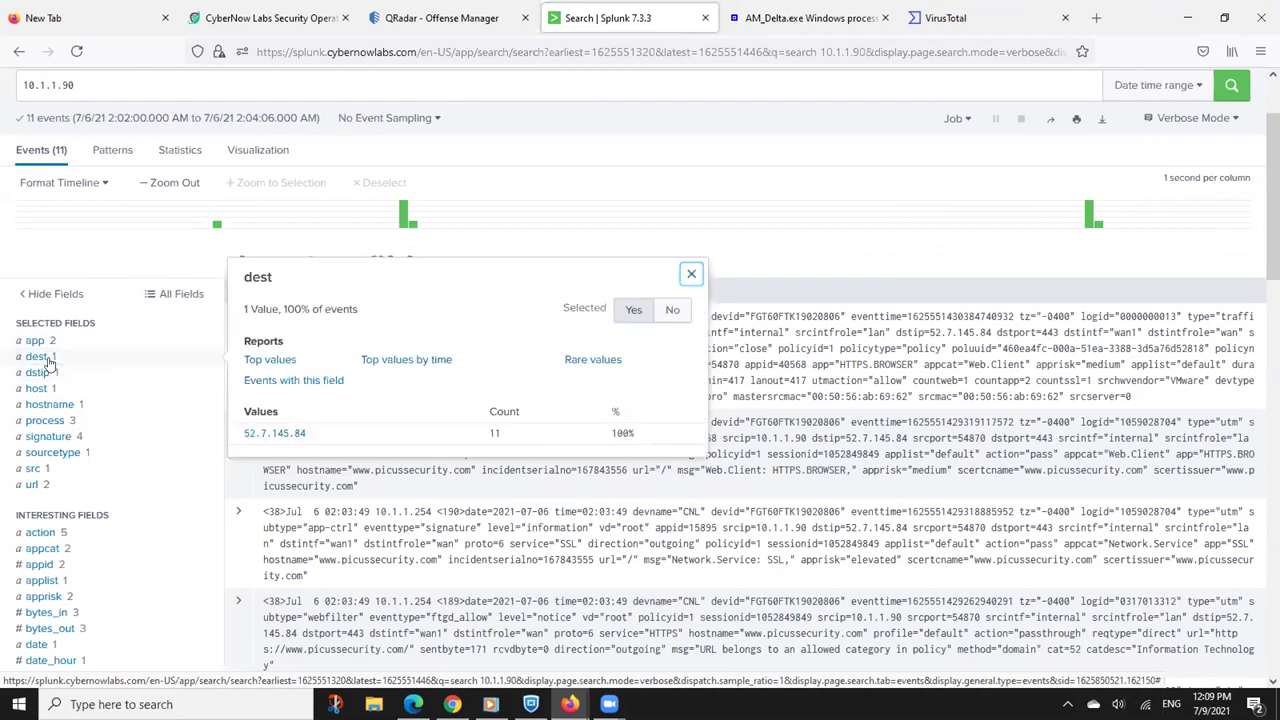
left_click(48, 363)
left_click(42, 375)
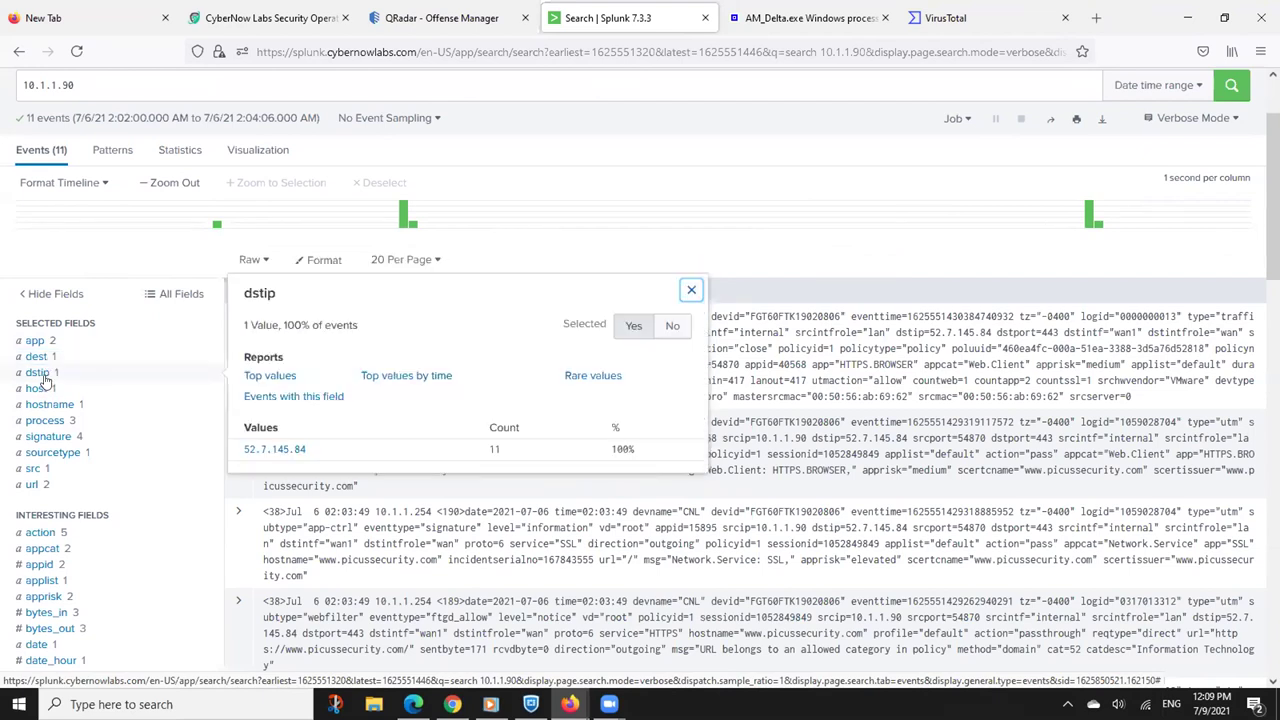
left_click(42, 376)
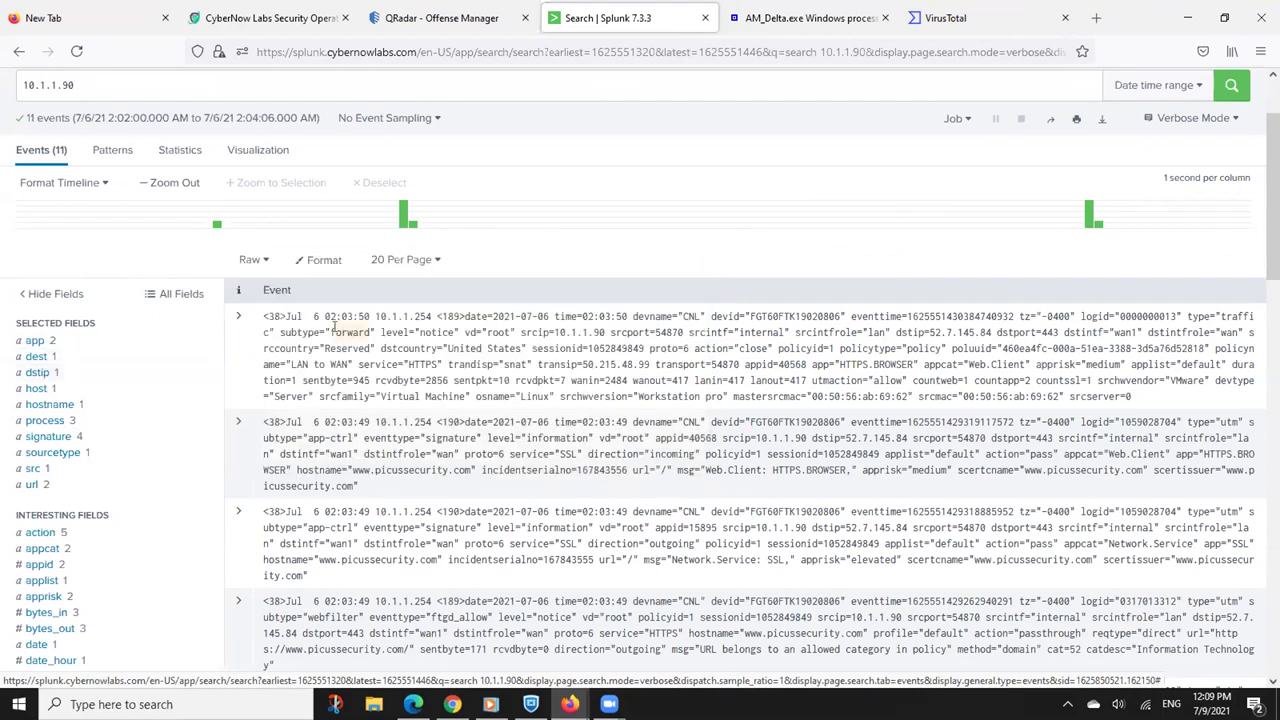
Expand the newest event and run the VT_dstip_check action to look up its destination IP on VirusTotal
left_click(240, 318)
left_click(304, 426)
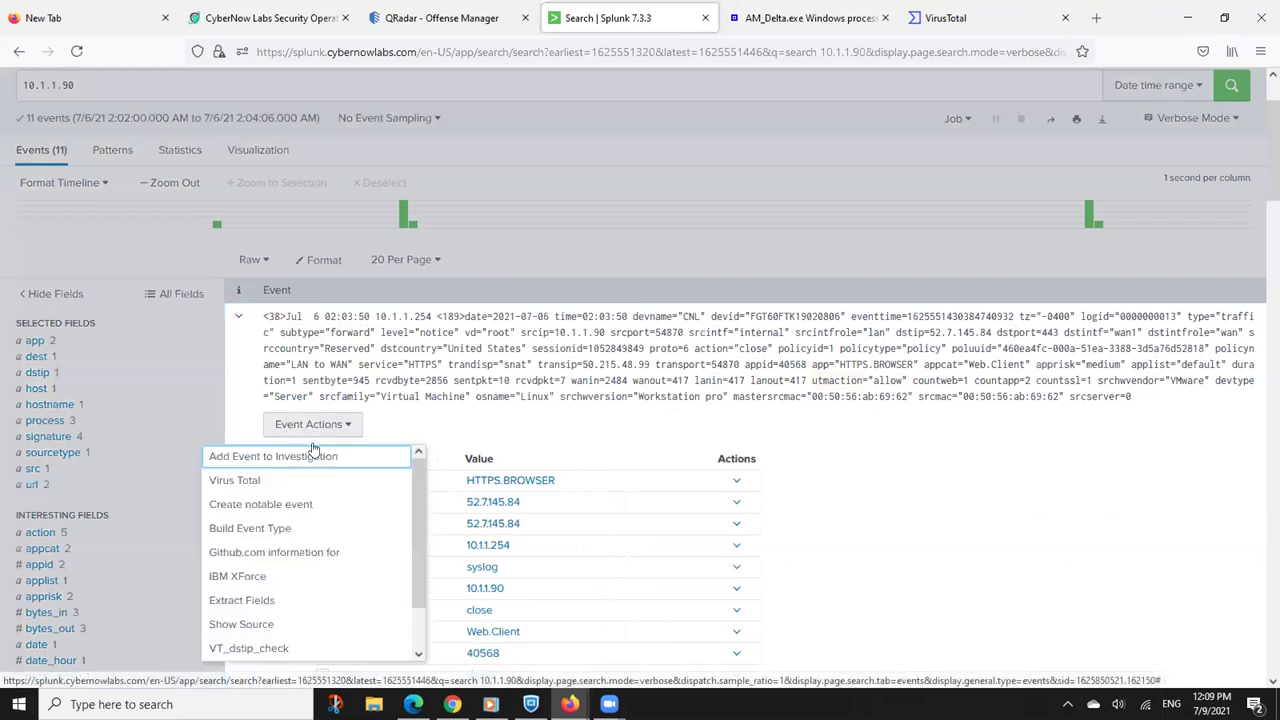
scroll(418, 518, "down", 2)
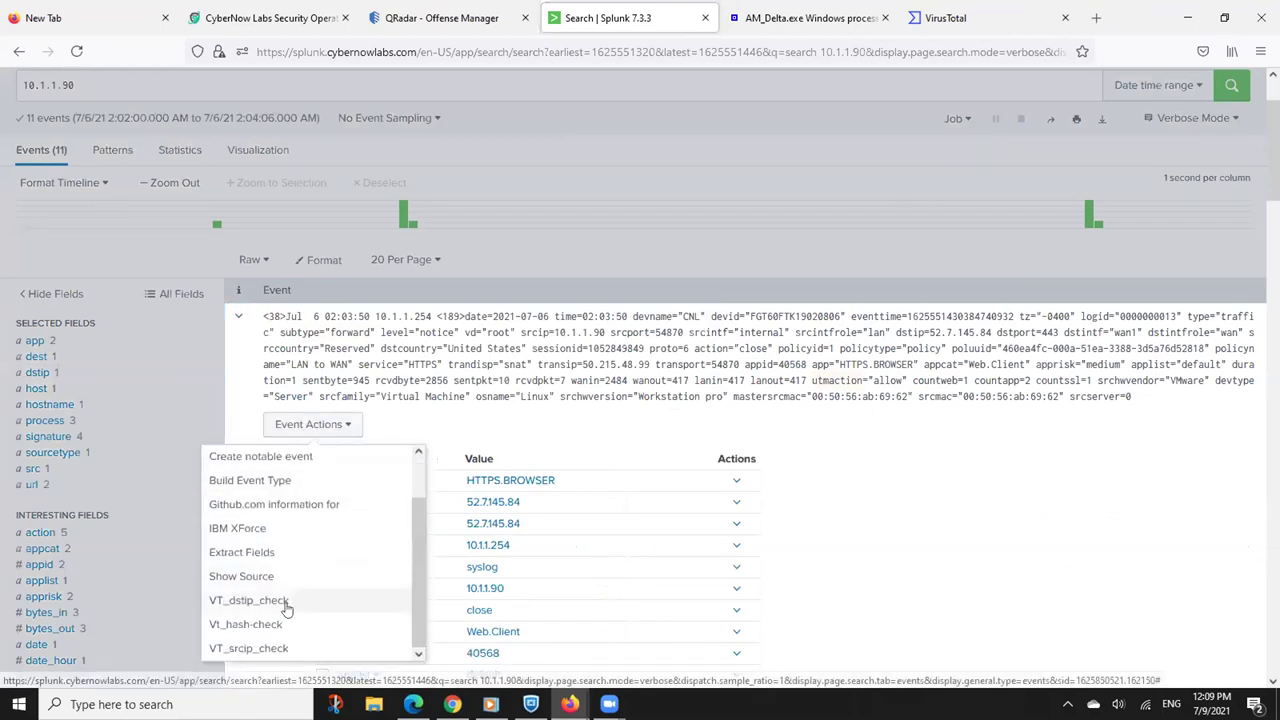
left_click(266, 600)
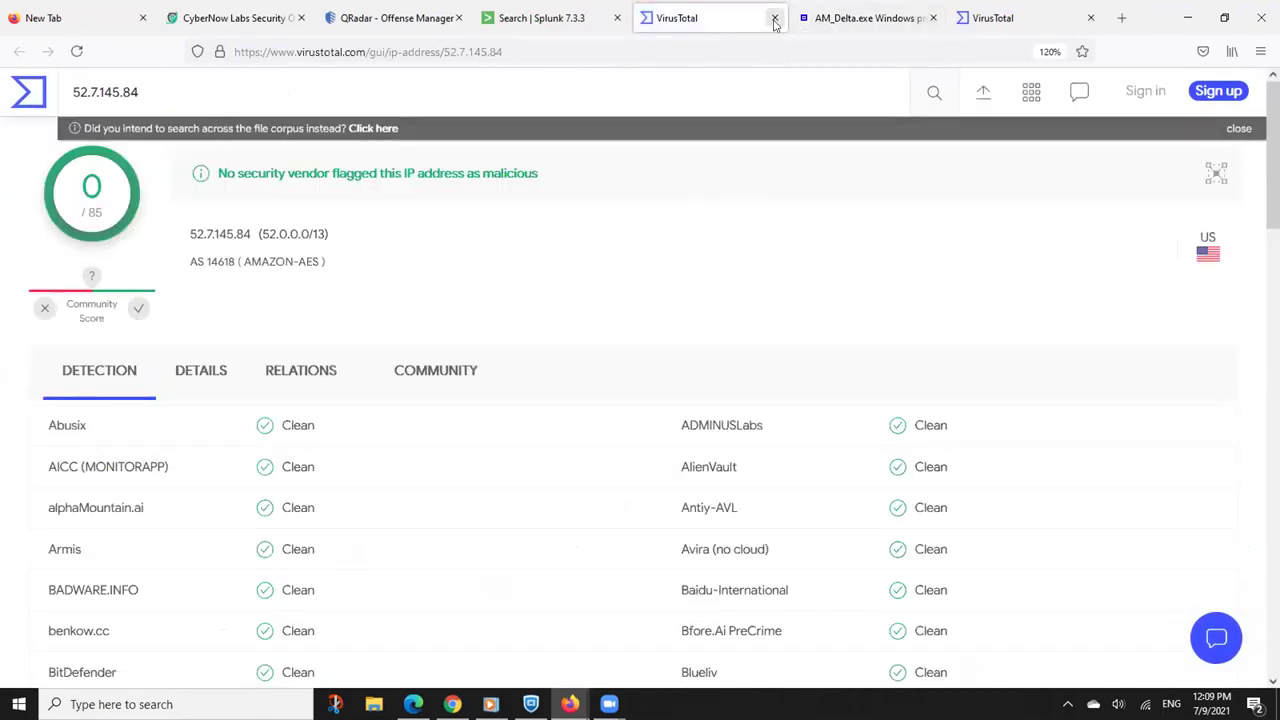
Review the VirusTotal details and Whois record for 52.7.145.84, and close the report to return to Splunk
left_click(203, 380)
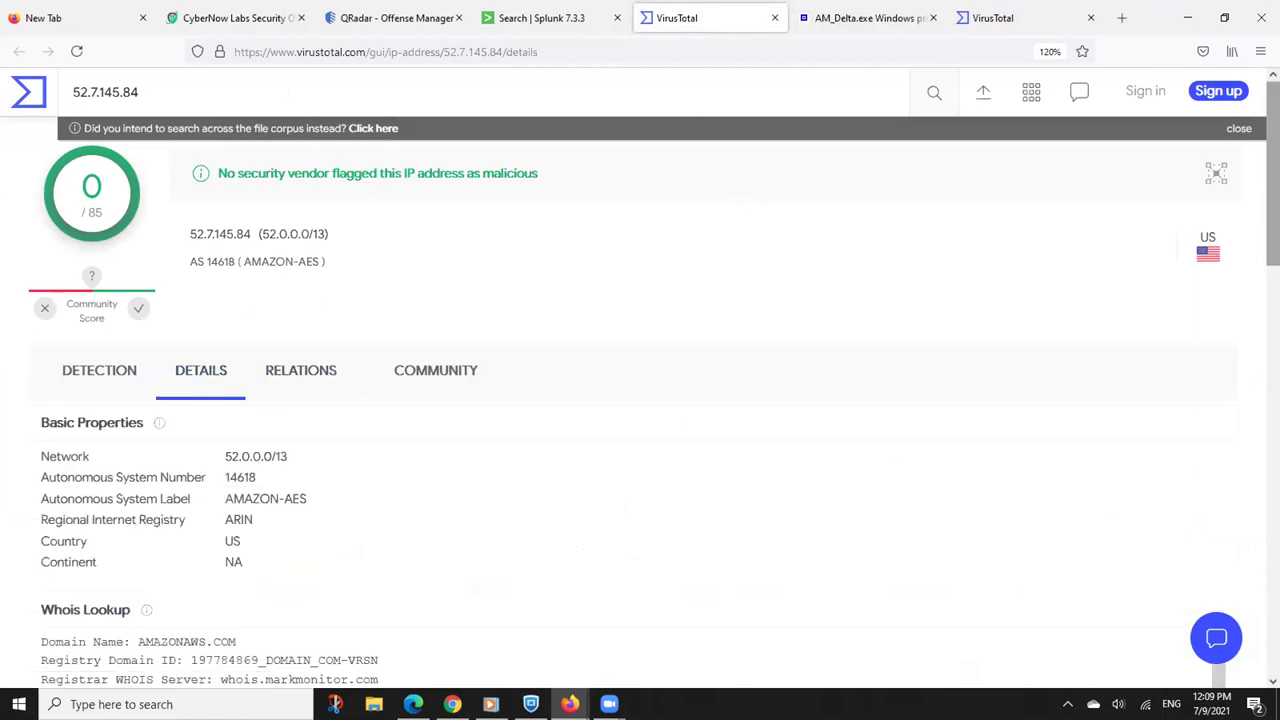
scroll(640, 400, "down", 3)
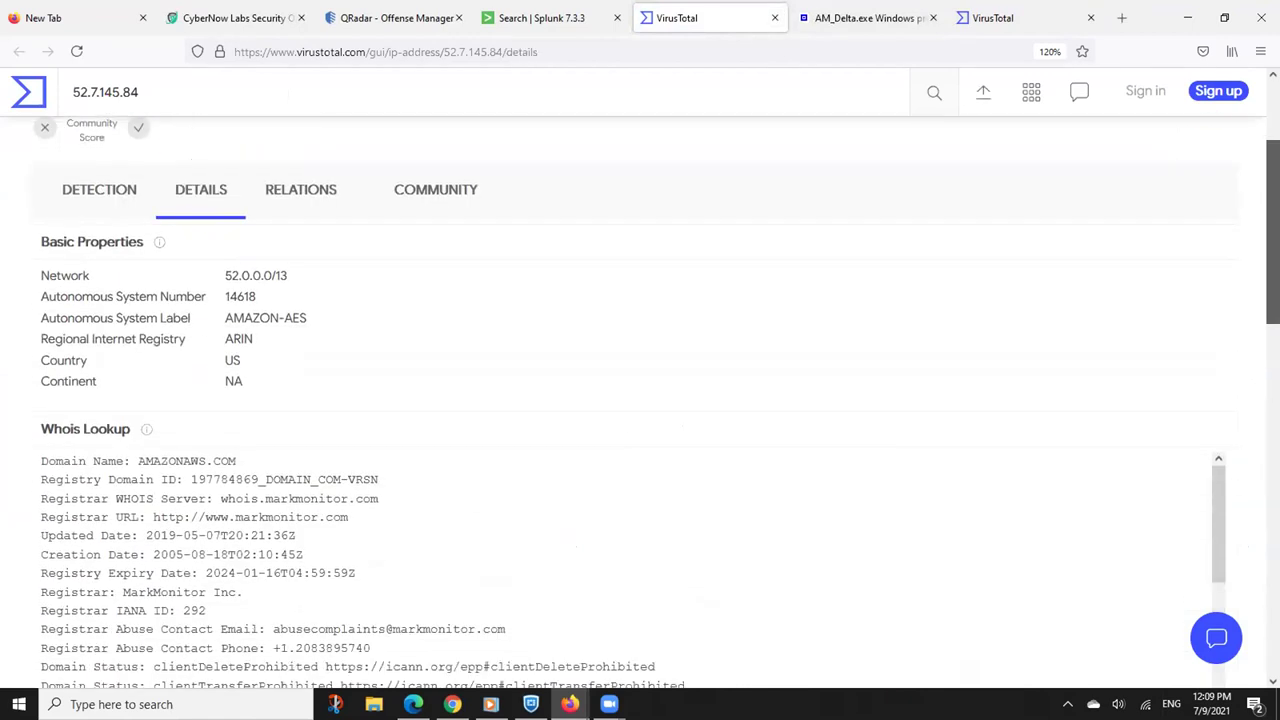
scroll(657, 402, "down", 1)
scroll(640, 400, "down", 3)
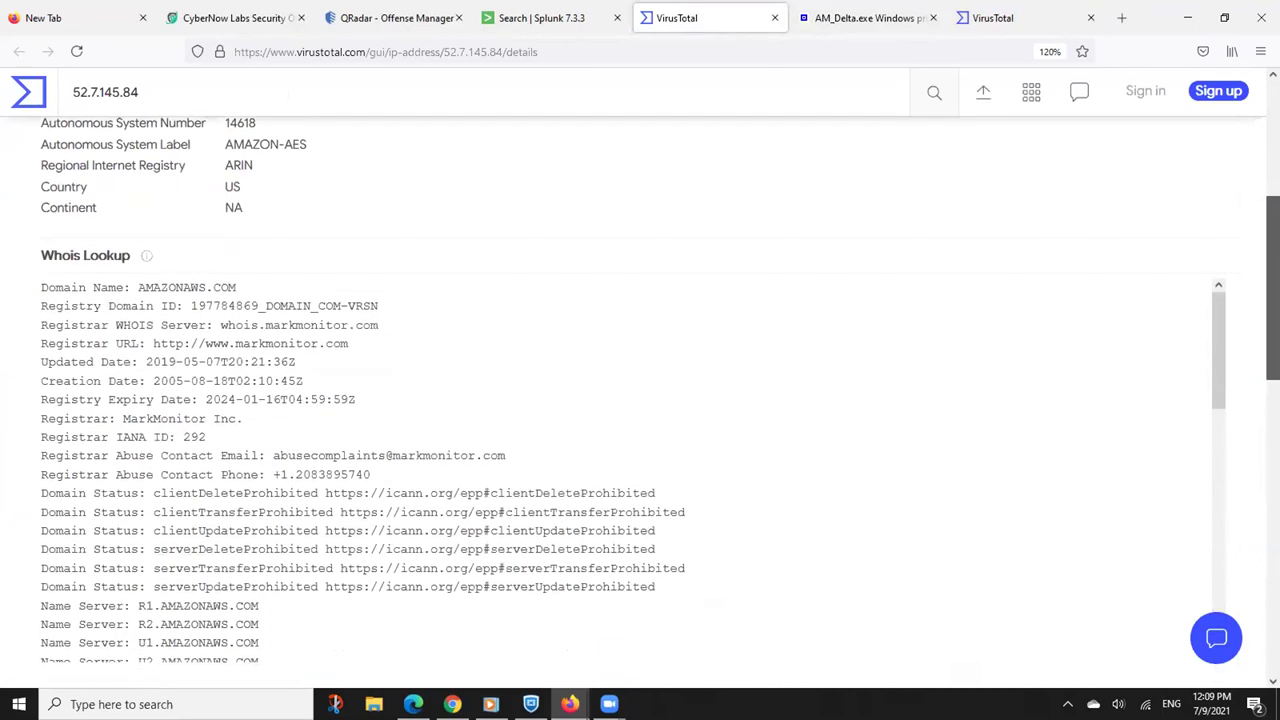
scroll(1170, 317, "down", 6)
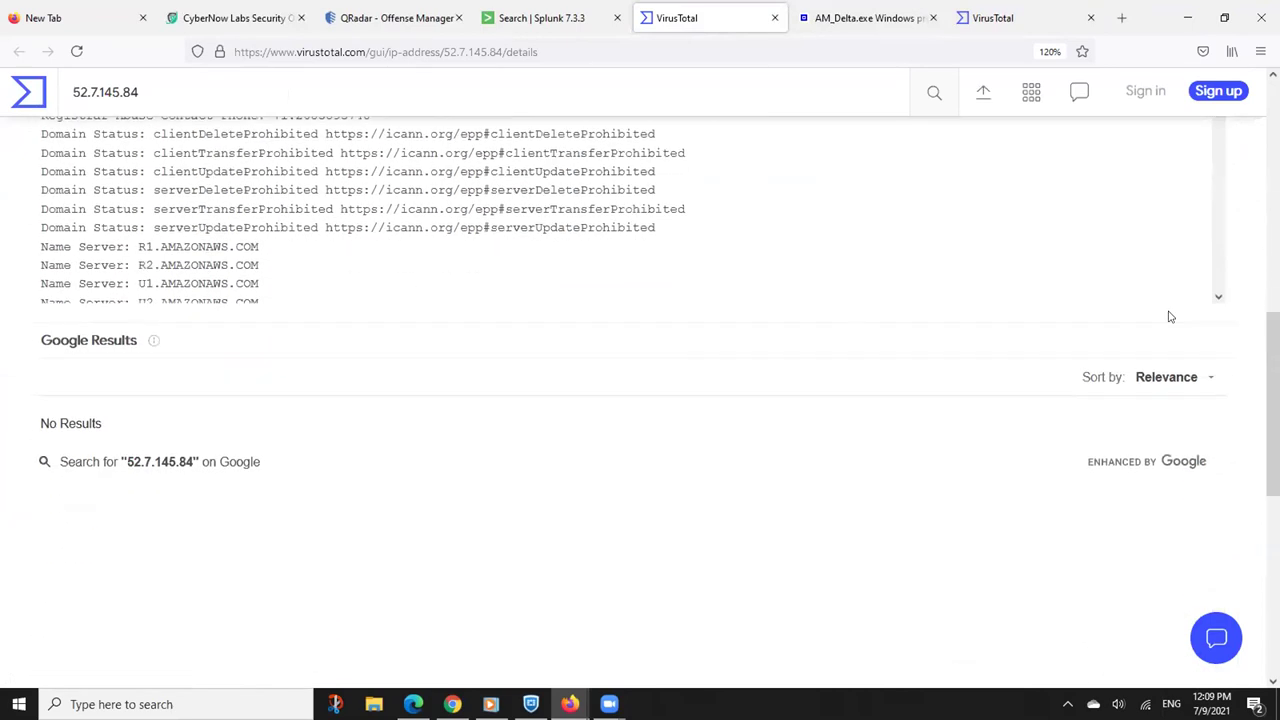
left_click(774, 18)
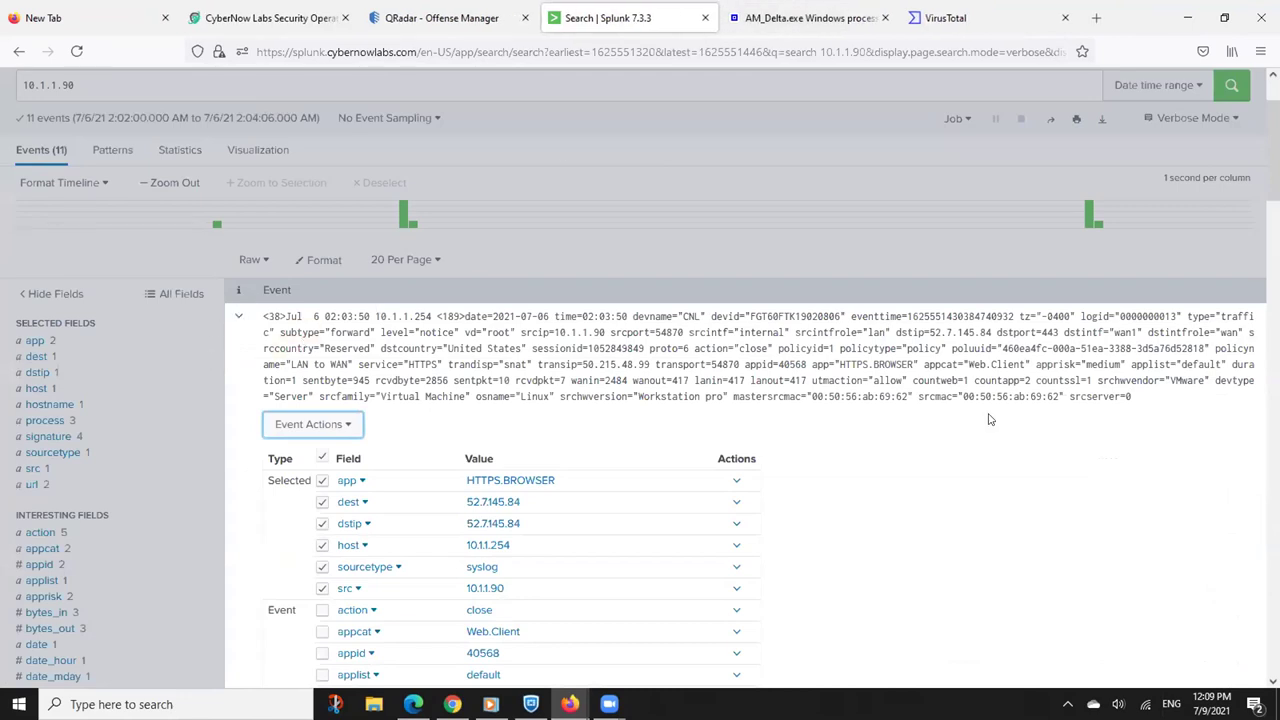
Look over the expanded event's fields, collapse it, and examine the values of the signature field
scroll(750, 400, "down", 4)
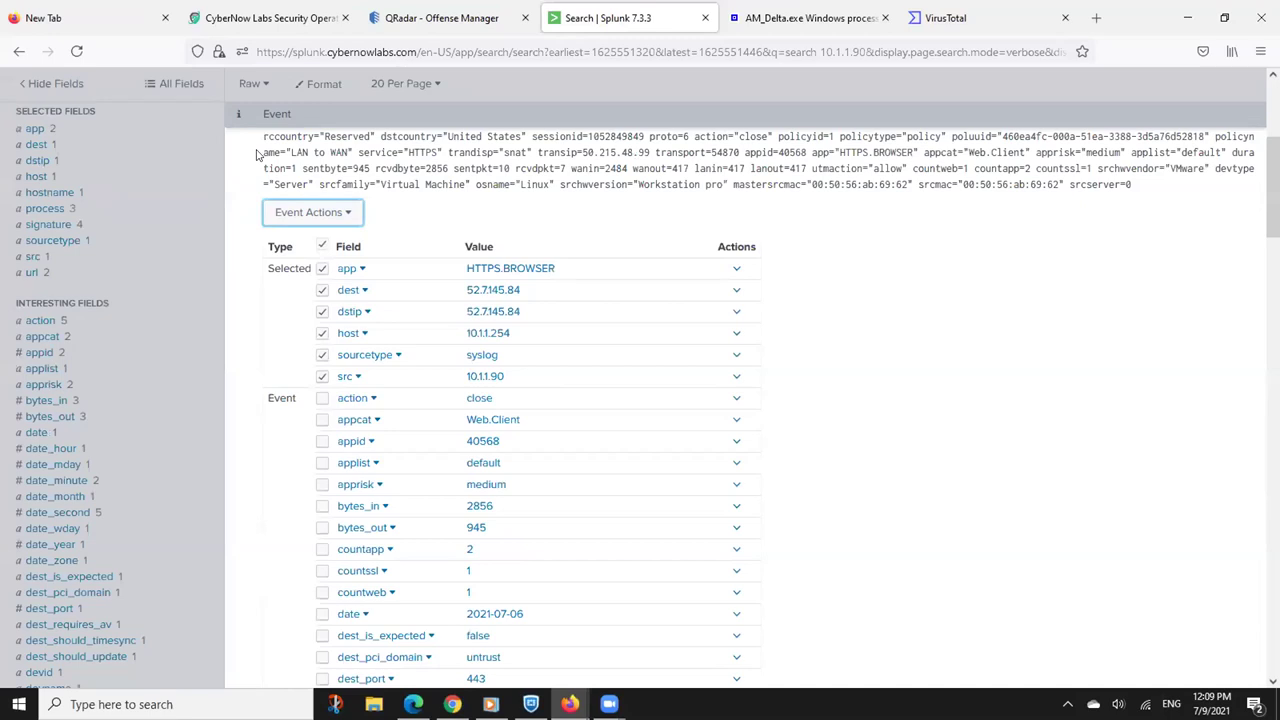
scroll(257, 153, "up", 2)
left_click(238, 192)
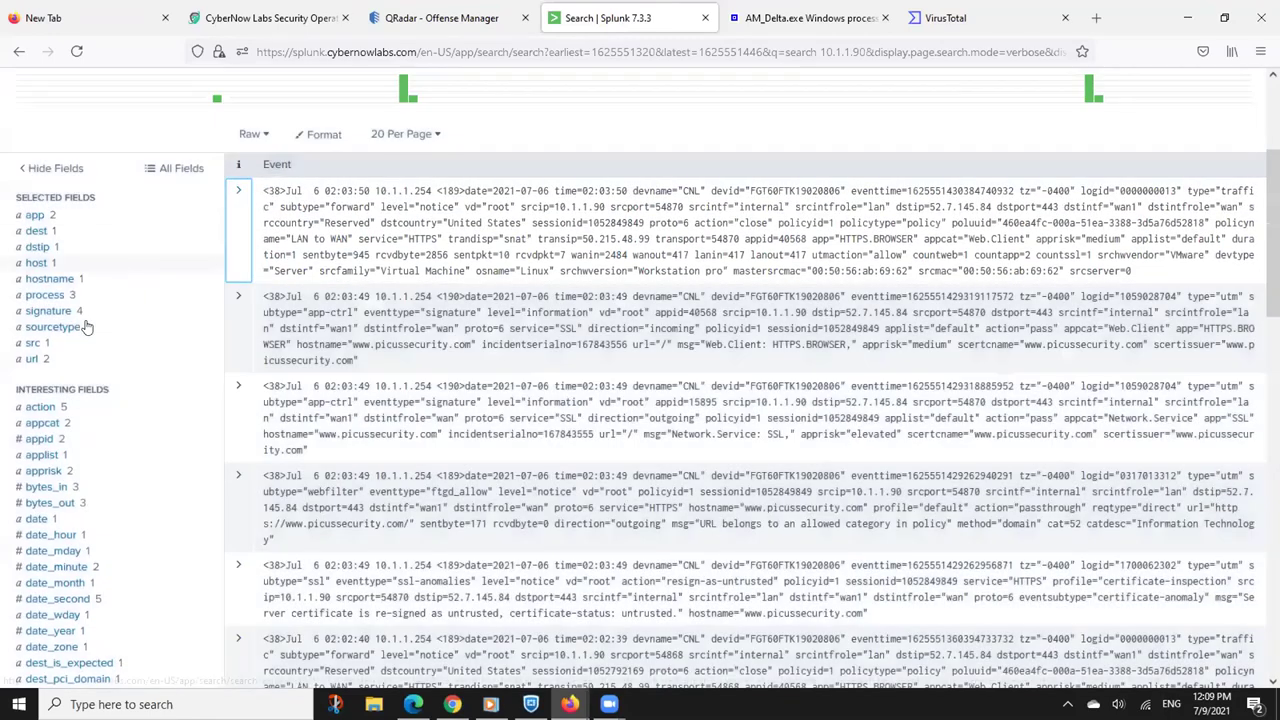
left_click(48, 311)
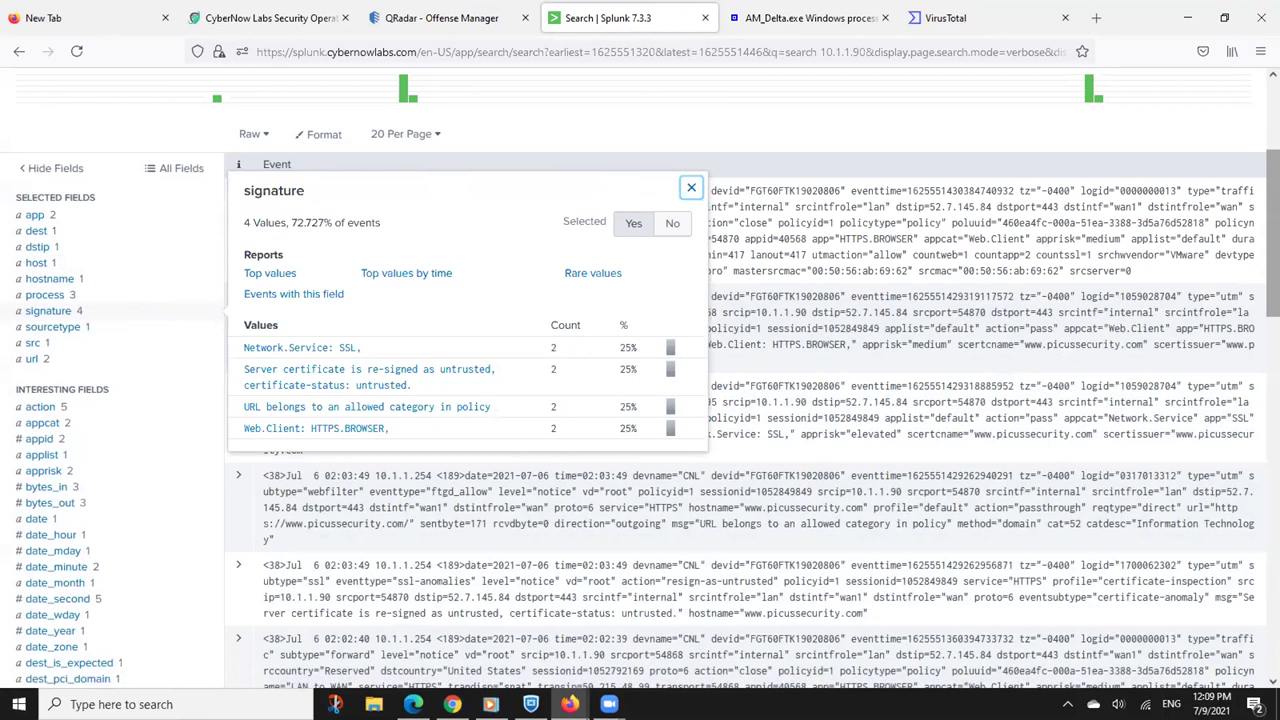
key("Escape")
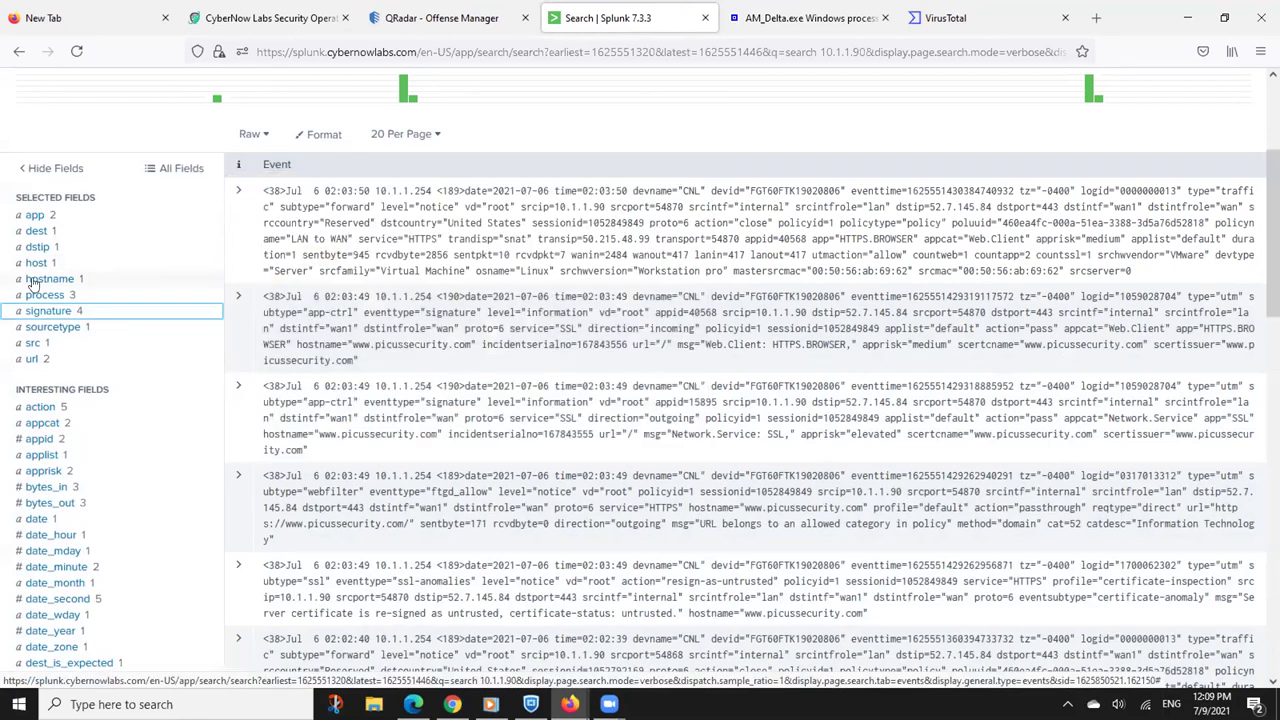
Examine the values of the url, src and sourcetype fields for the returned events
scroll(1272, 234, "up", 3)
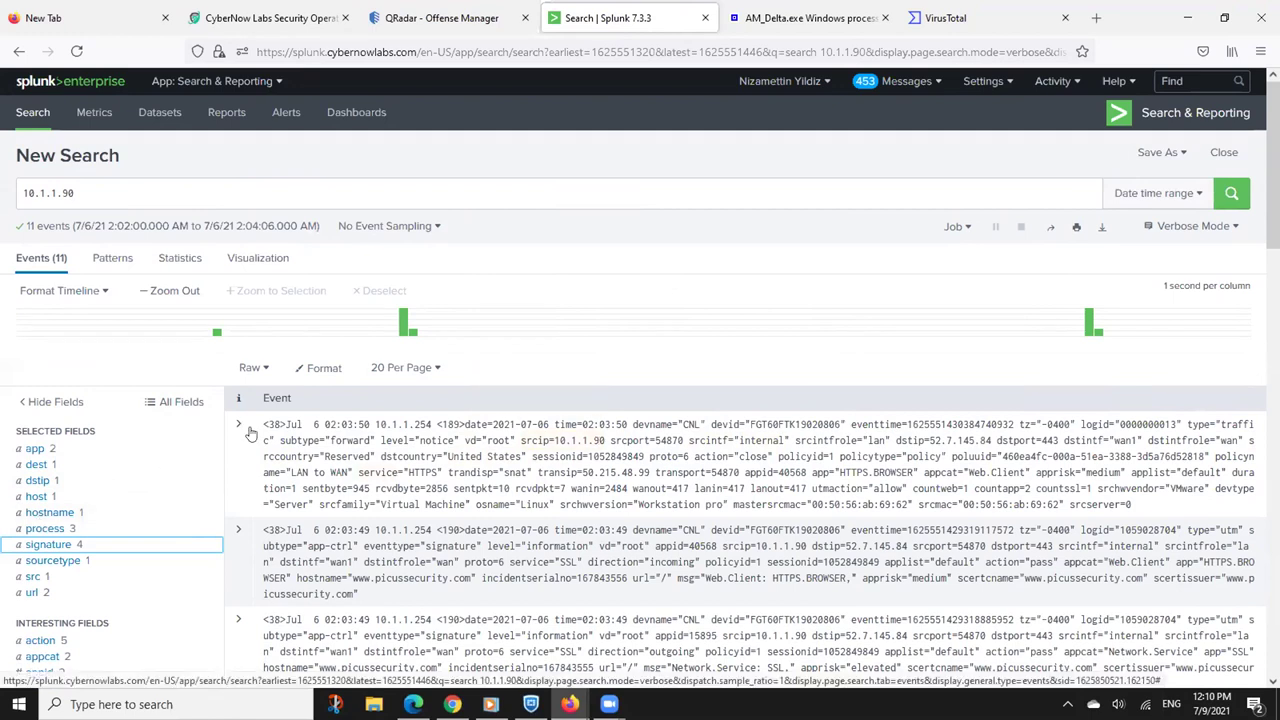
scroll(817, 353, "down", 1)
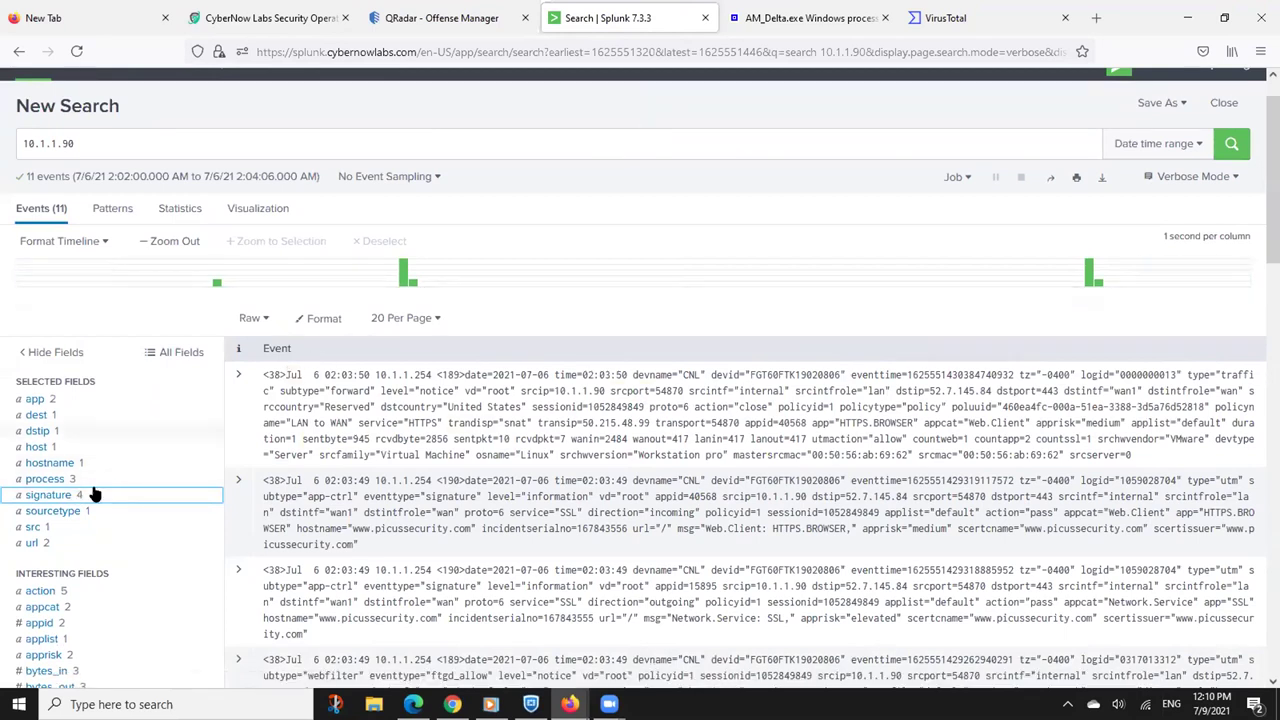
left_click(32, 543)
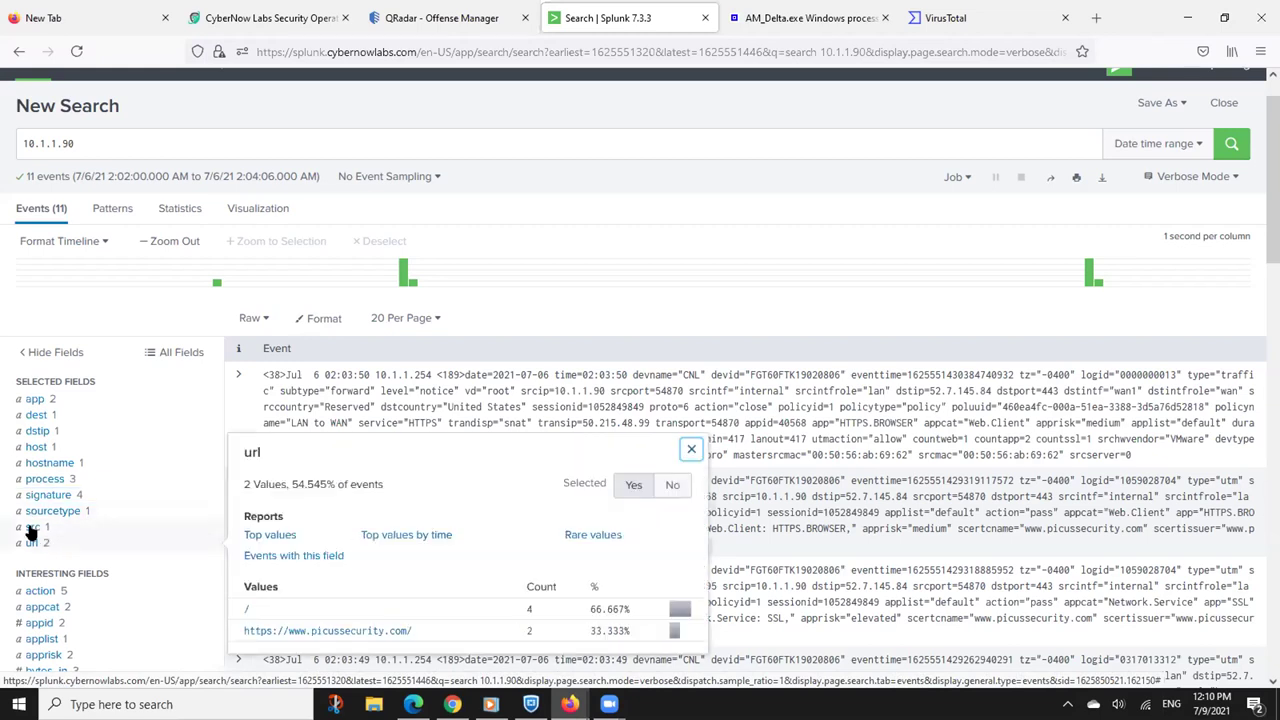
left_click(32, 527)
left_click(44, 511)
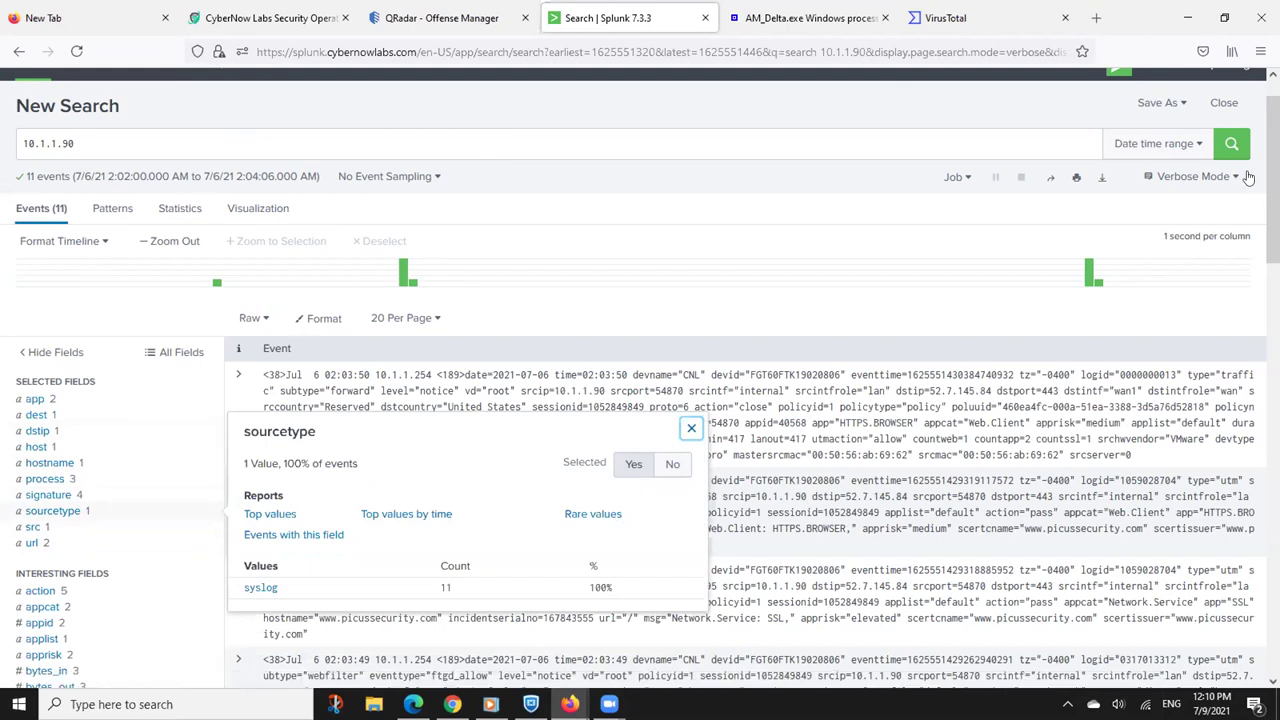
Set the start time of the search range to 01:50:00.000 on 07/06/2021 and apply it
left_click(1194, 150)
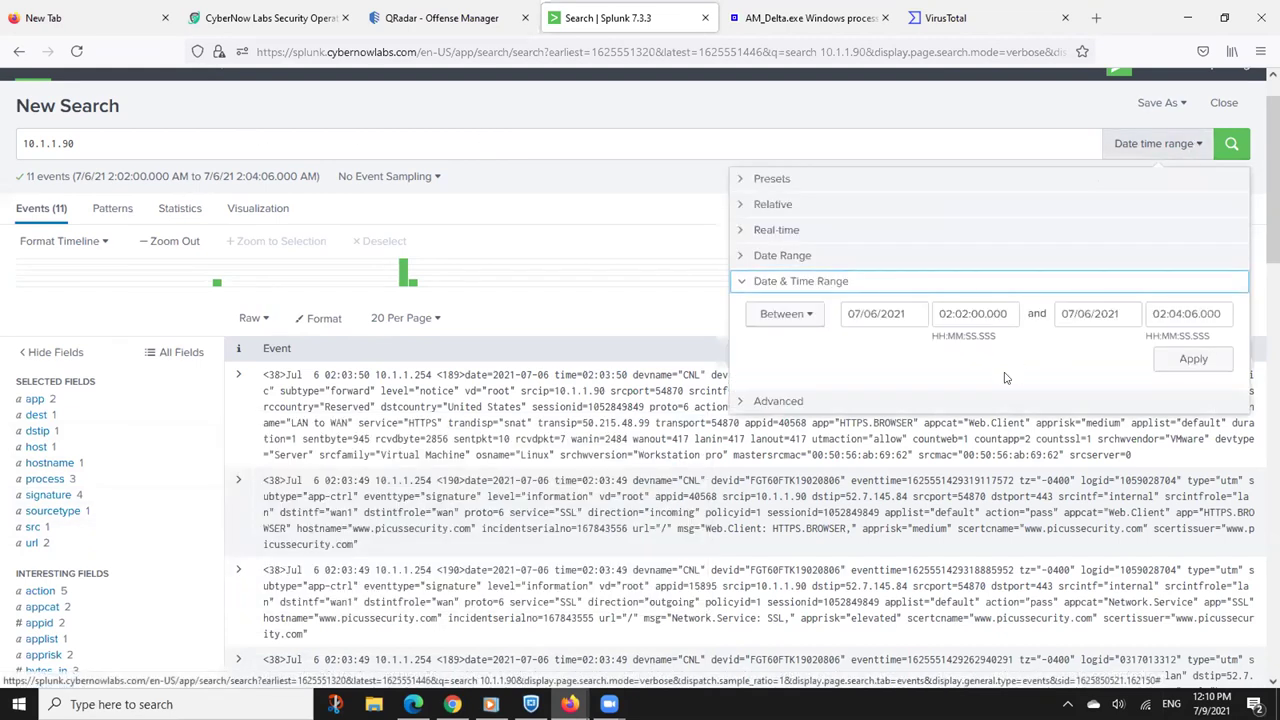
left_click(957, 316)
key("BackSpace")
type("1")
key("Right")
key("Delete")
key("Delete")
type("50")
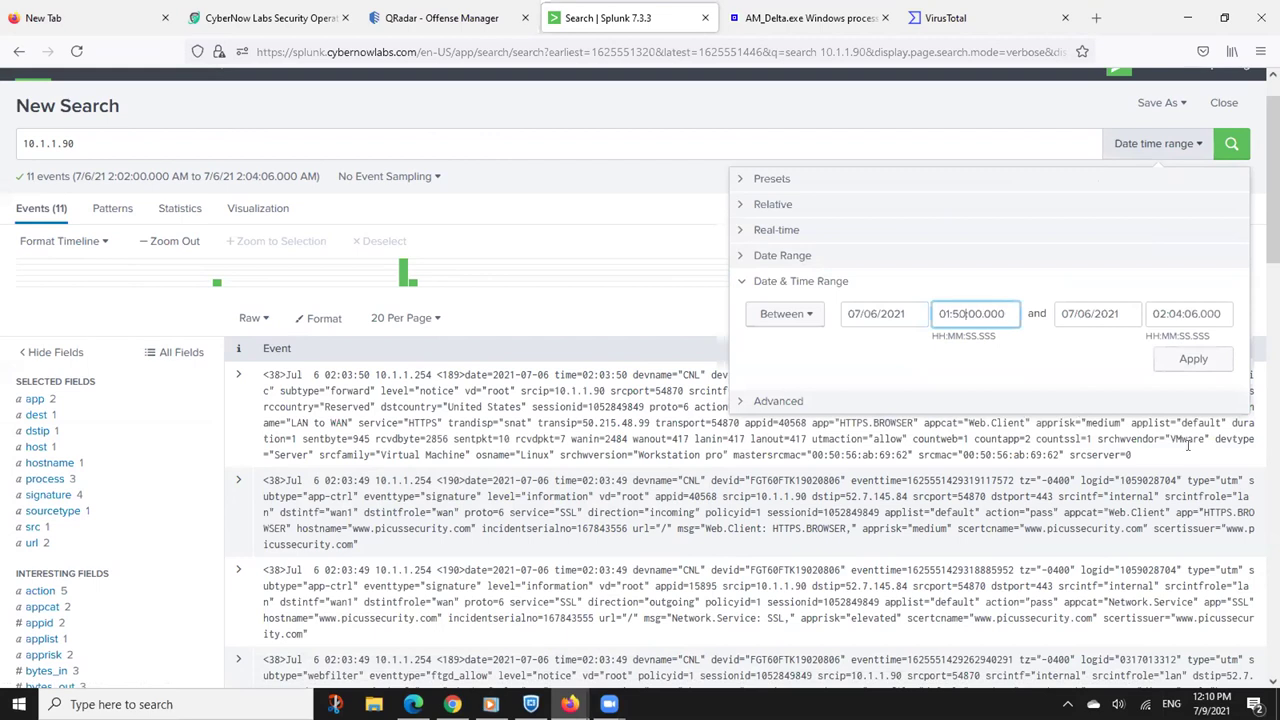
left_click(1193, 360)
Set the end time of the search range to 02:10:06.000 on 07/06/2021 and apply it
left_click(1180, 152)
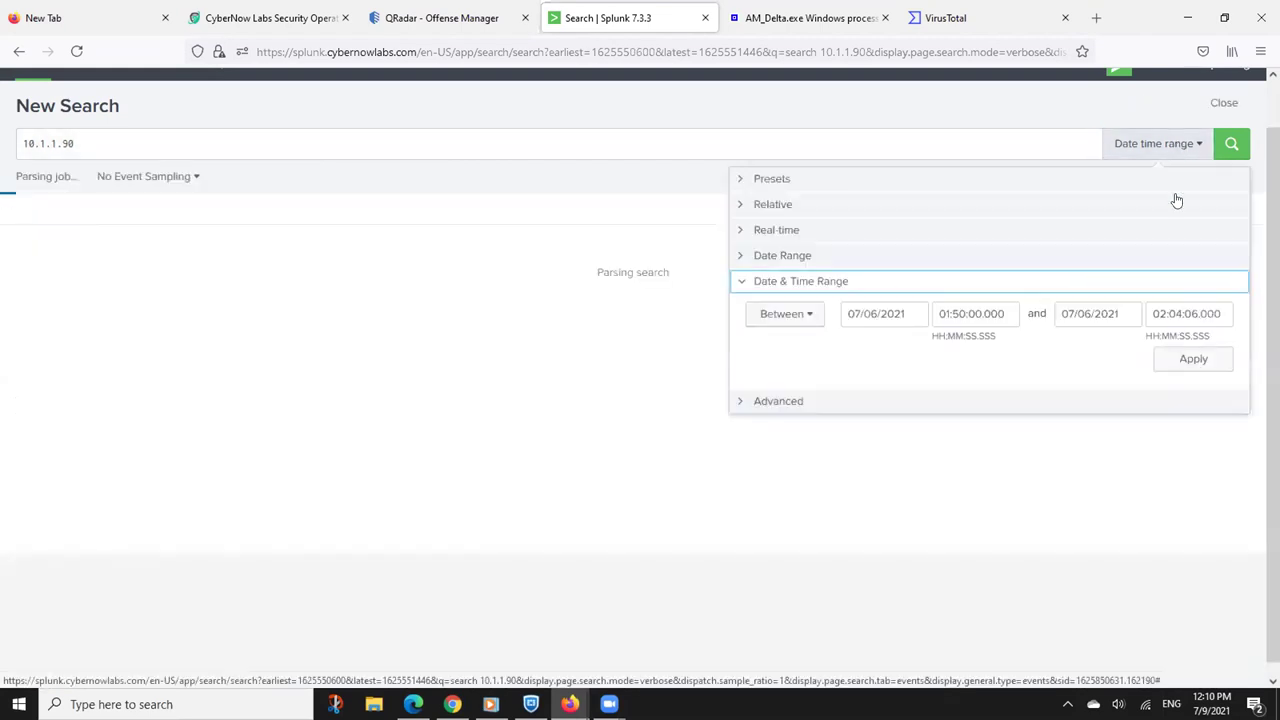
left_click(1178, 313)
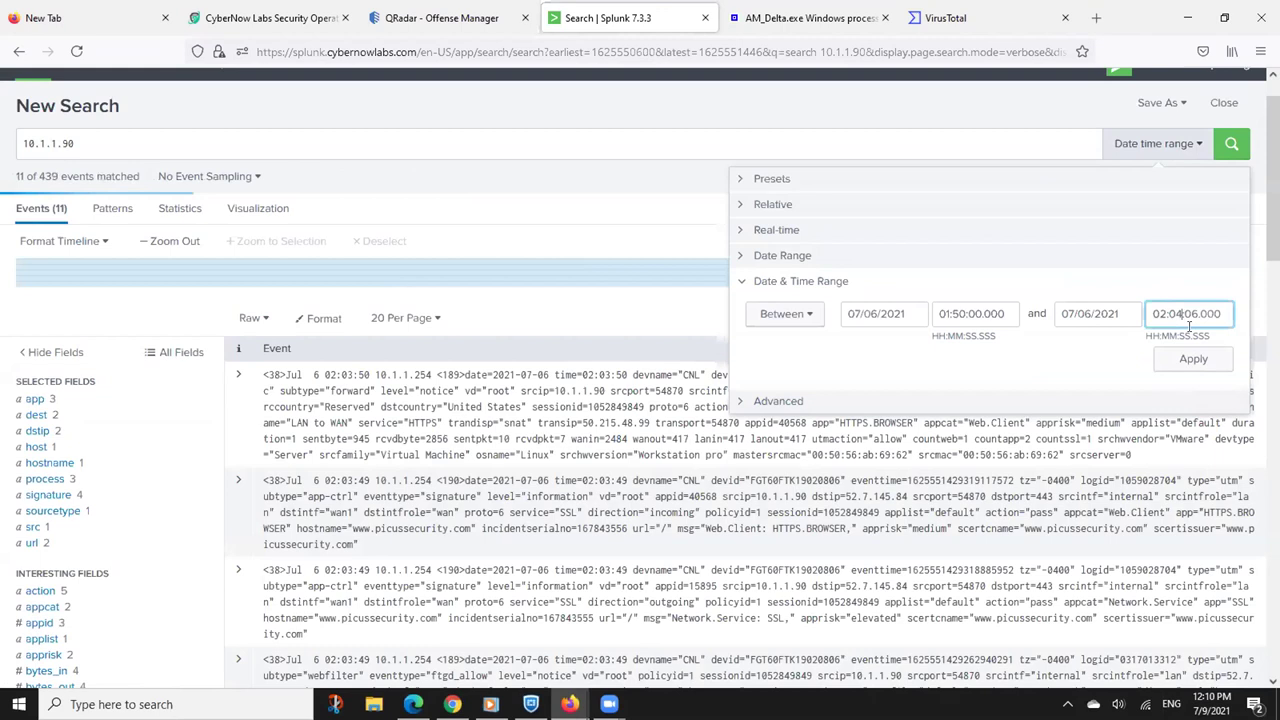
key("Delete")
key("Delete")
type("10")
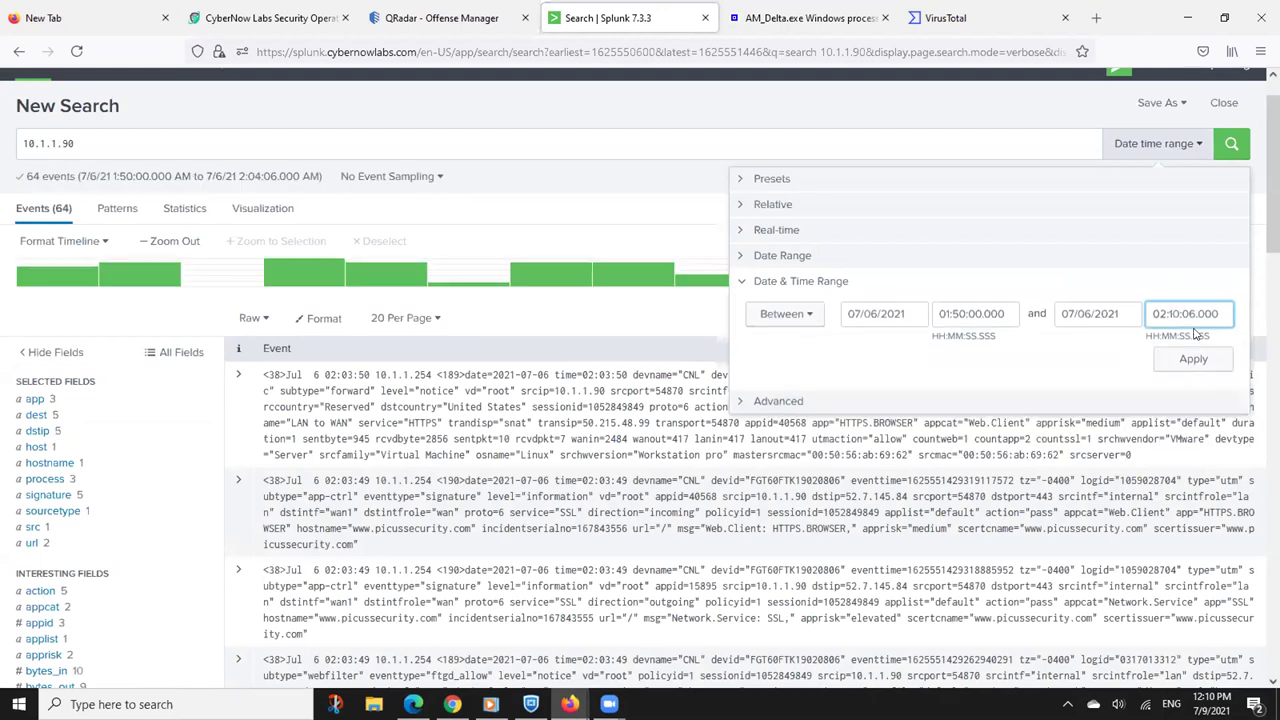
left_click(1192, 360)
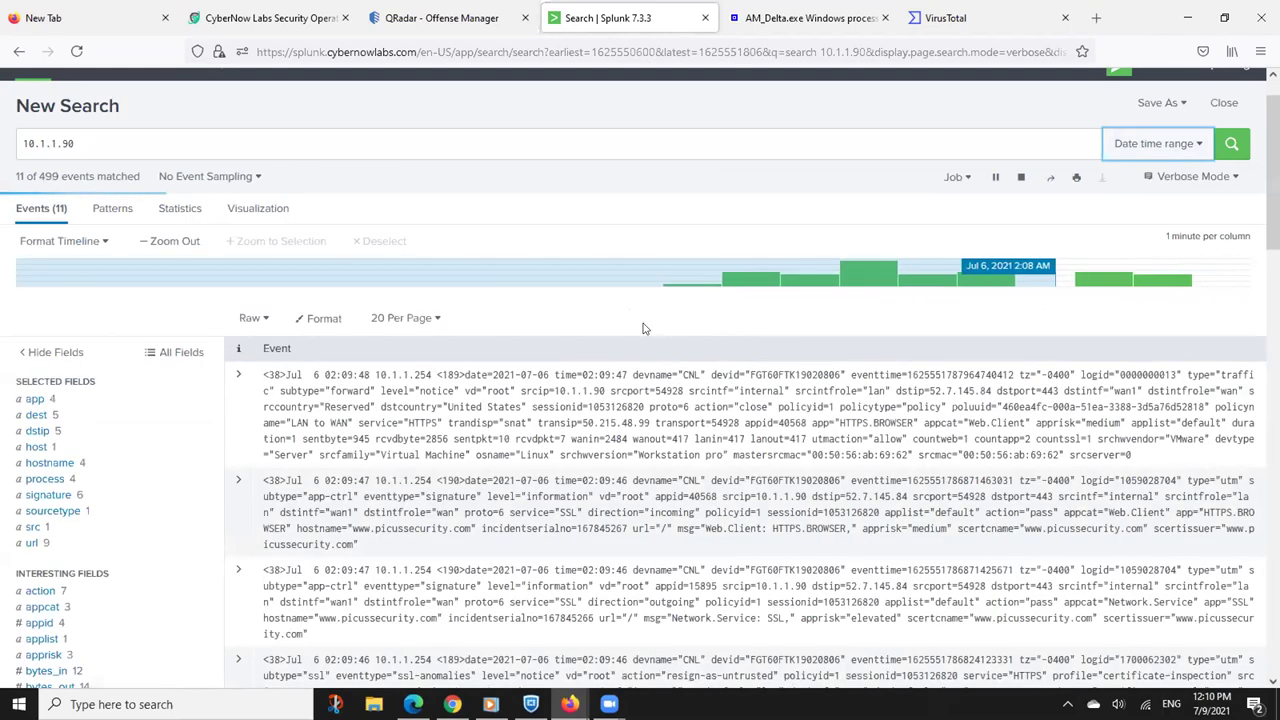
Examine the app, dest, dstip, host, hostname, process, src and url field values in the widened search results
scroll(211, 439, "down", 1)
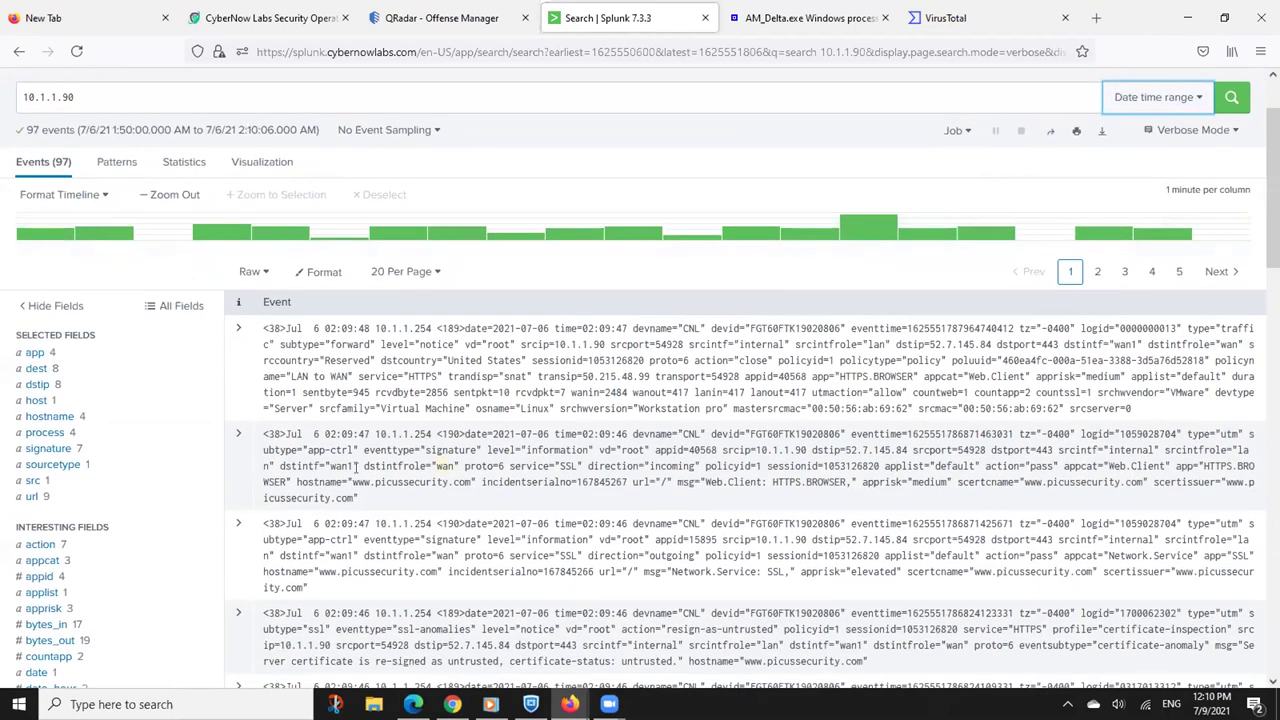
left_click(67, 356)
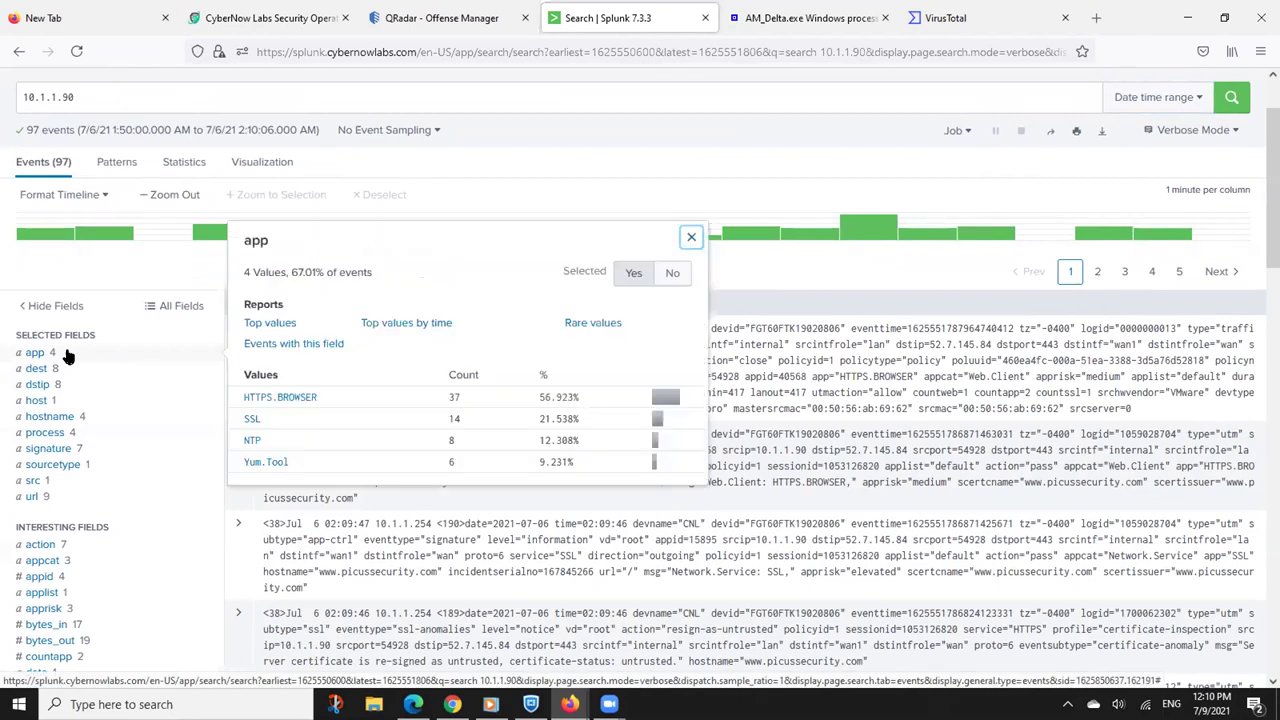
left_click(33, 369)
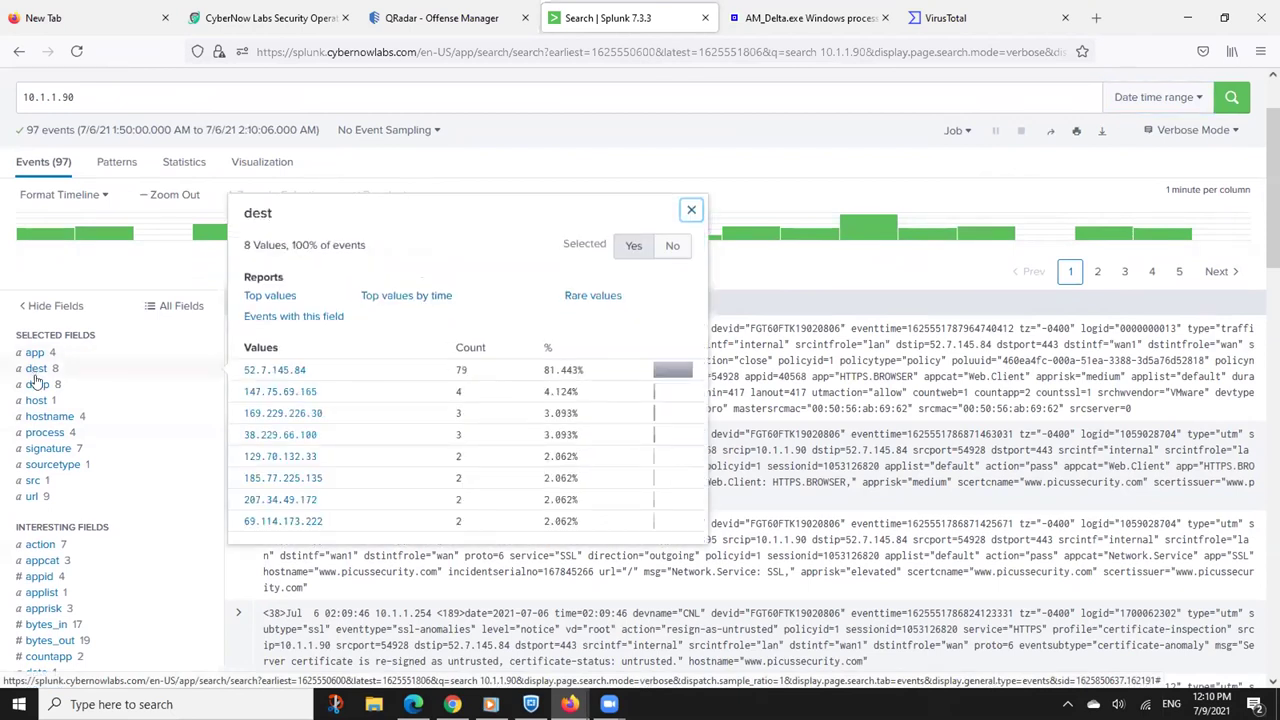
left_click(36, 388)
left_click(38, 402)
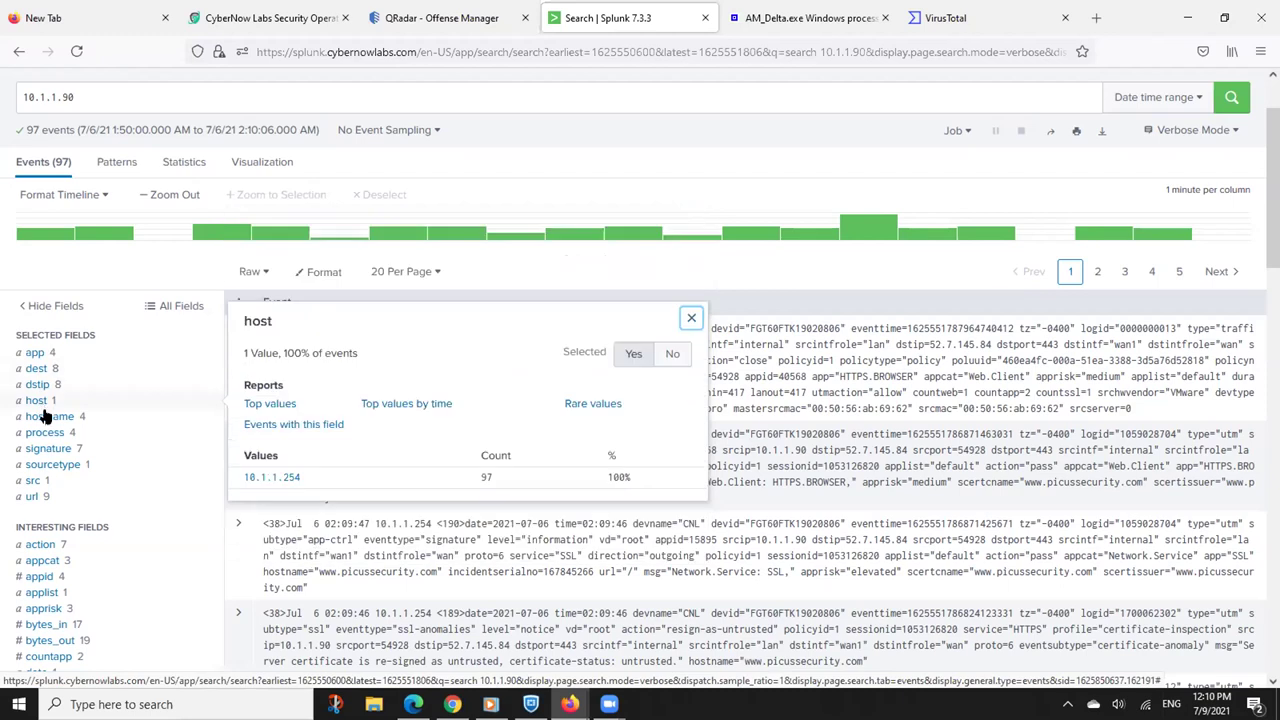
left_click(47, 417)
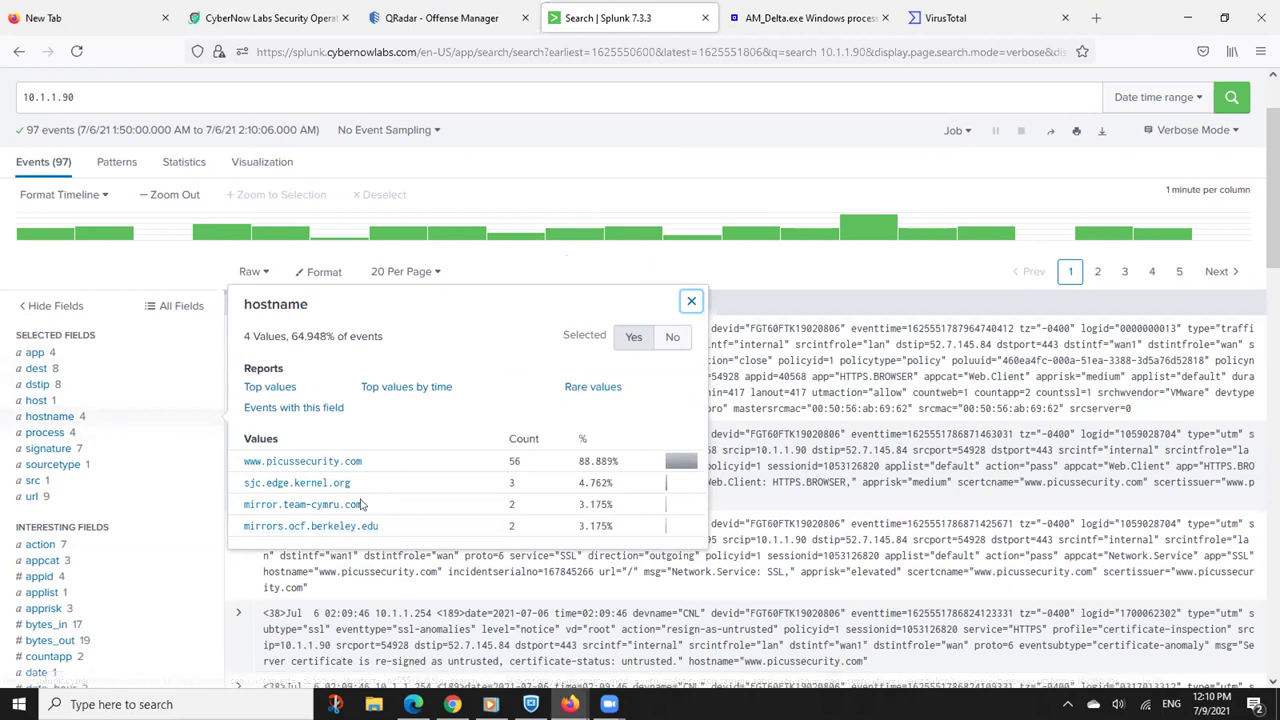
left_click(45, 436)
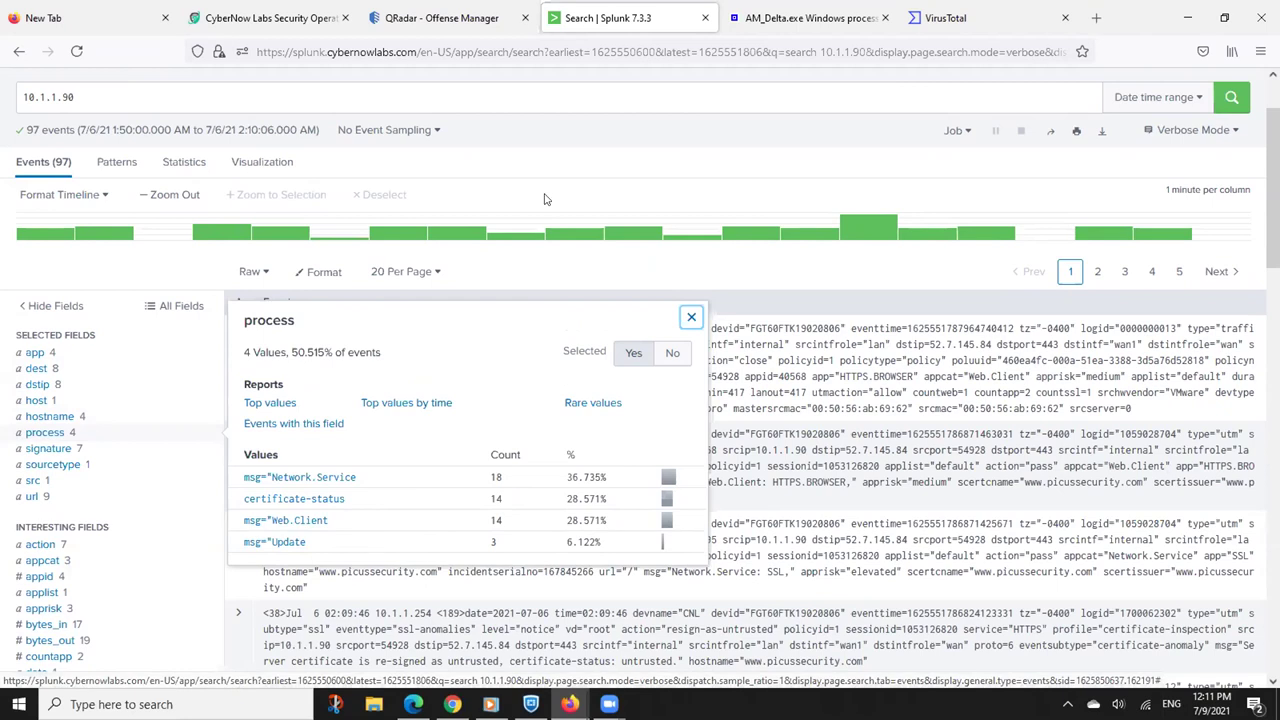
left_click(33, 480)
left_click(32, 496)
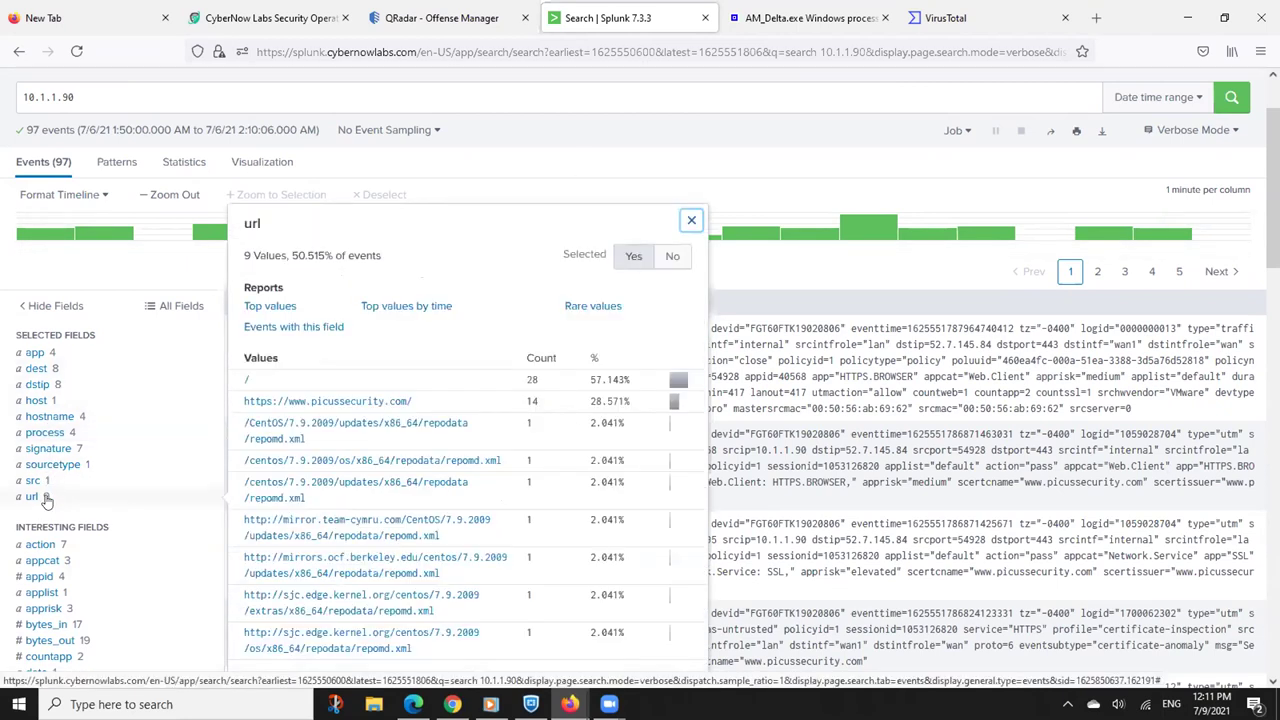
Check the process and hostname values, and narrow the search to the hostname mirrors.ocf.berkeley.edu
left_click(57, 432)
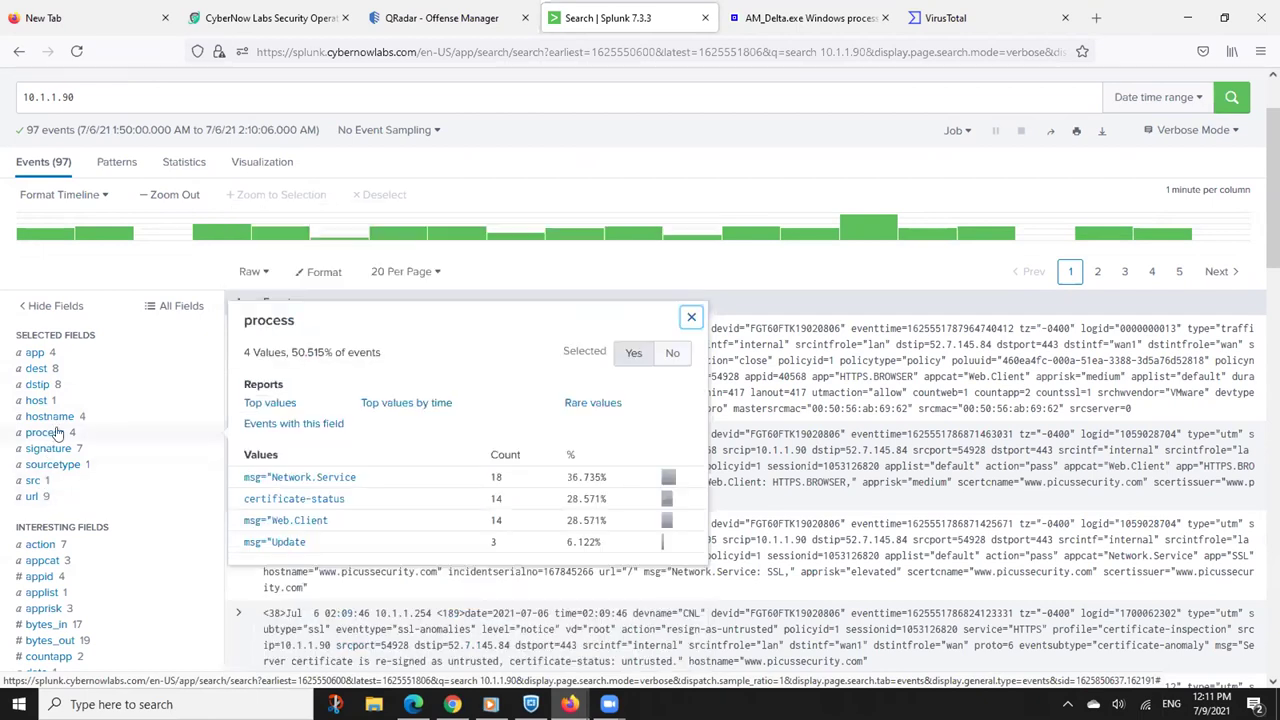
left_click(46, 417)
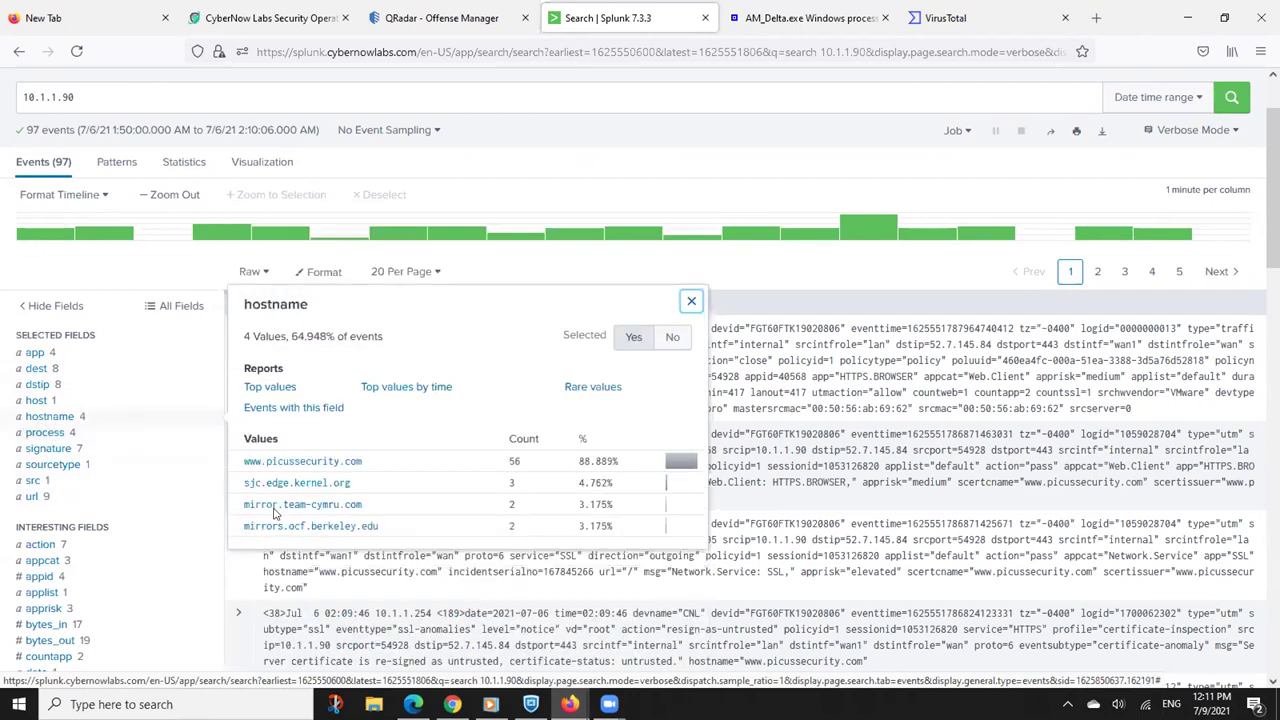
left_click(330, 527)
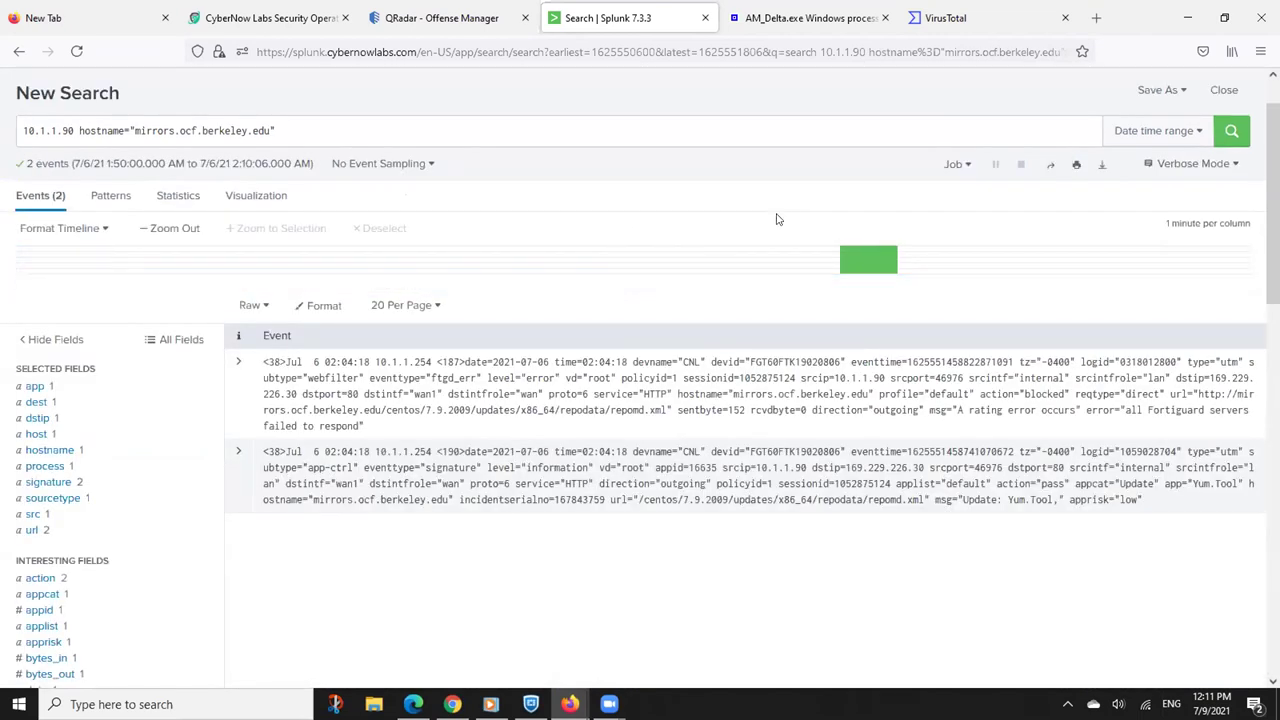
Examine the dest, dstip, host and hostname values of the events filtered by hostname
left_click(36, 402)
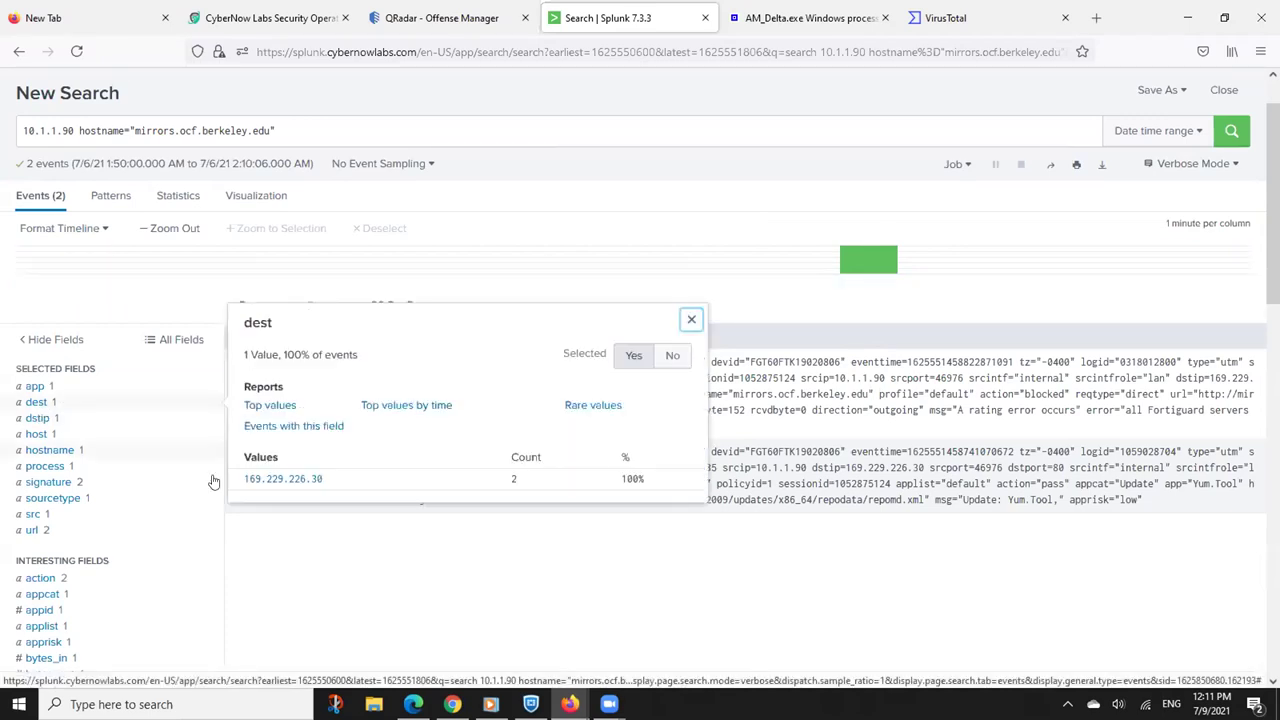
left_click(38, 419)
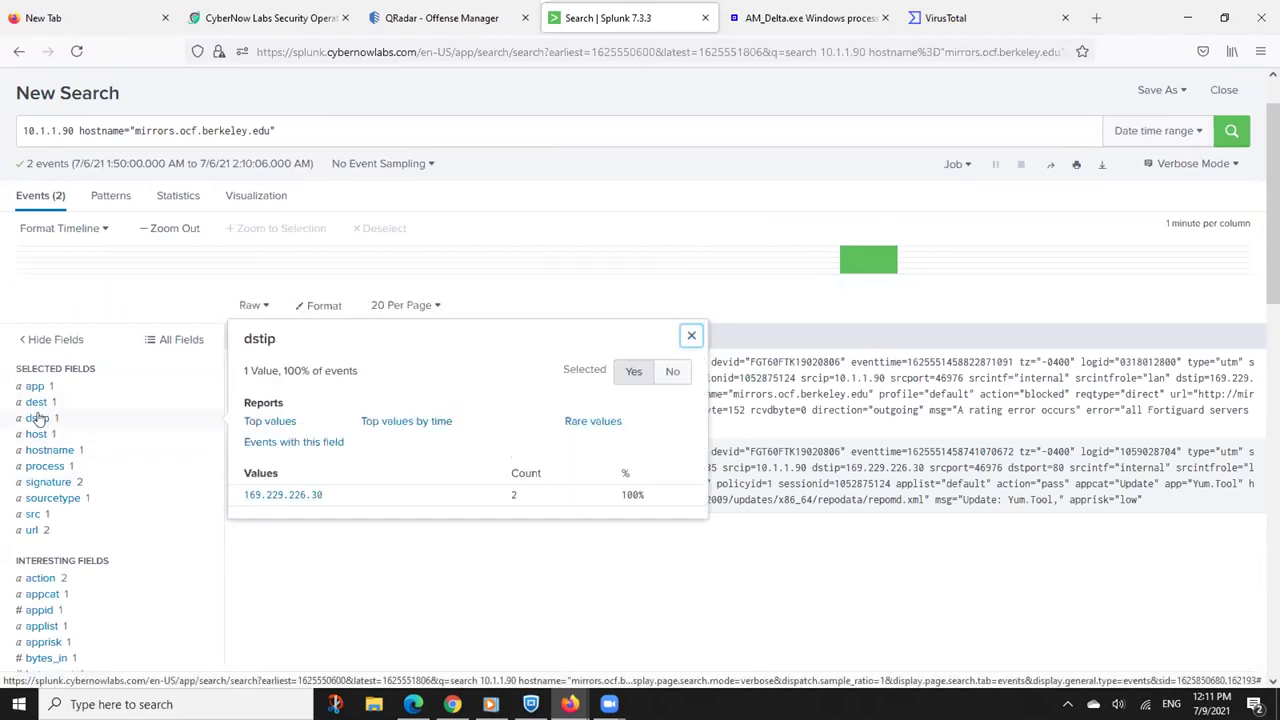
left_click(42, 434)
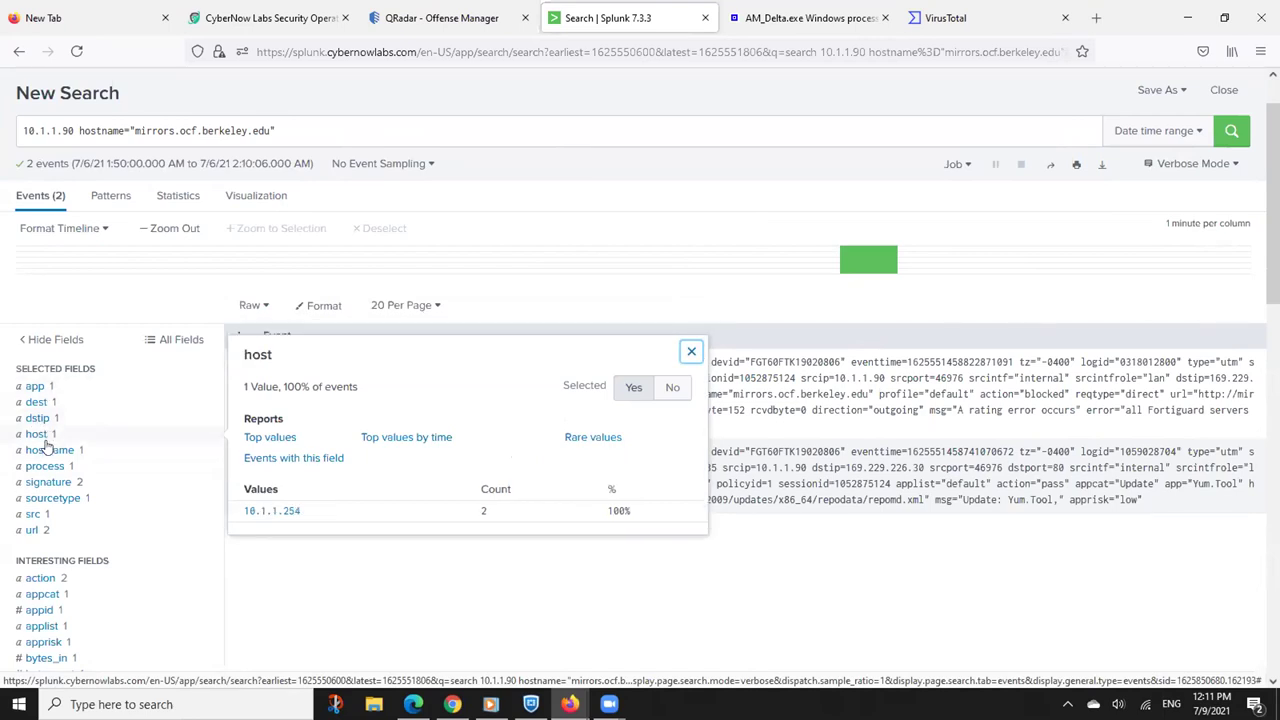
left_click(50, 450)
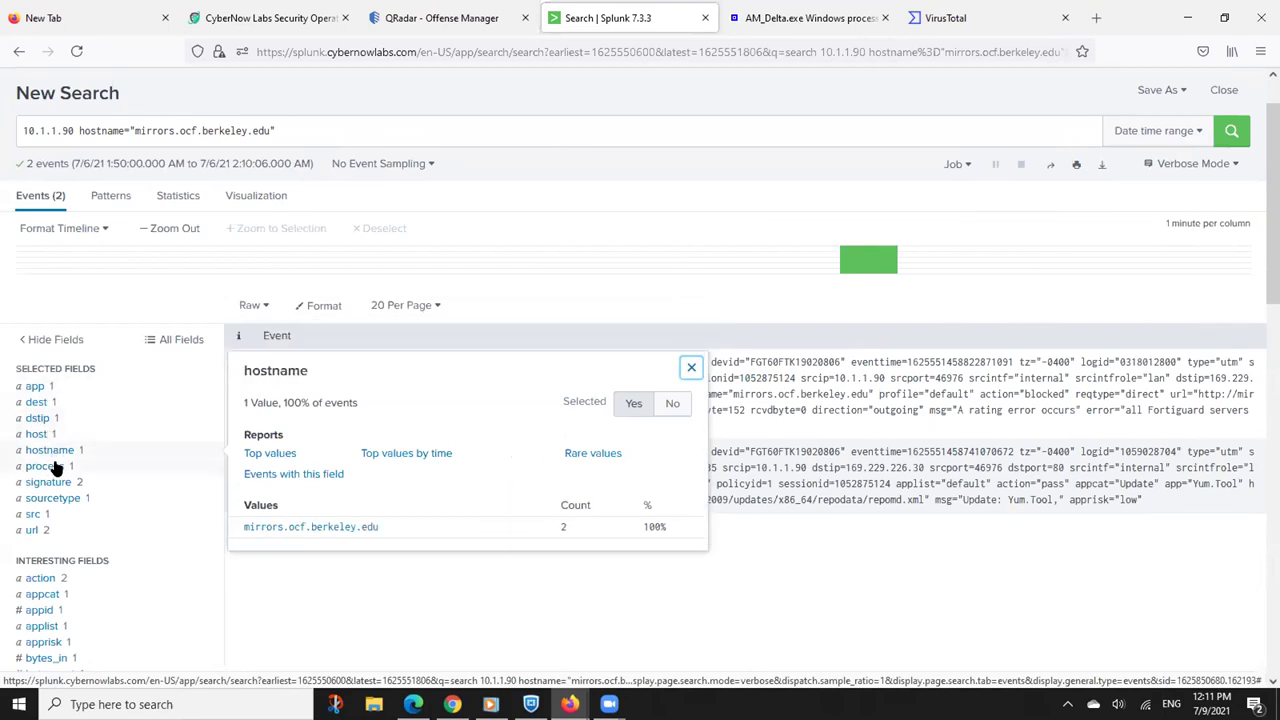
left_click(437, 569)
Run VT_dstip_check on the first event, inspect the destination IP's network owner on VirusTotal, and return to the Splunk results
left_click(238, 361)
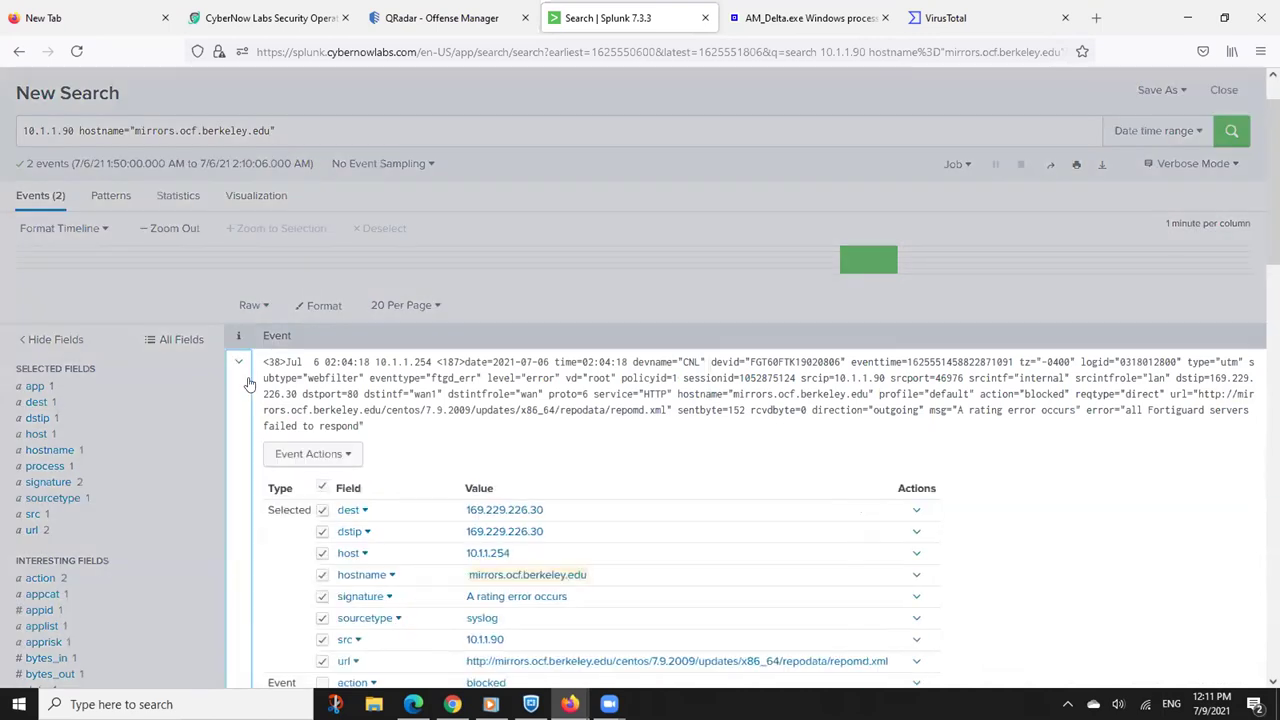
left_click(320, 454)
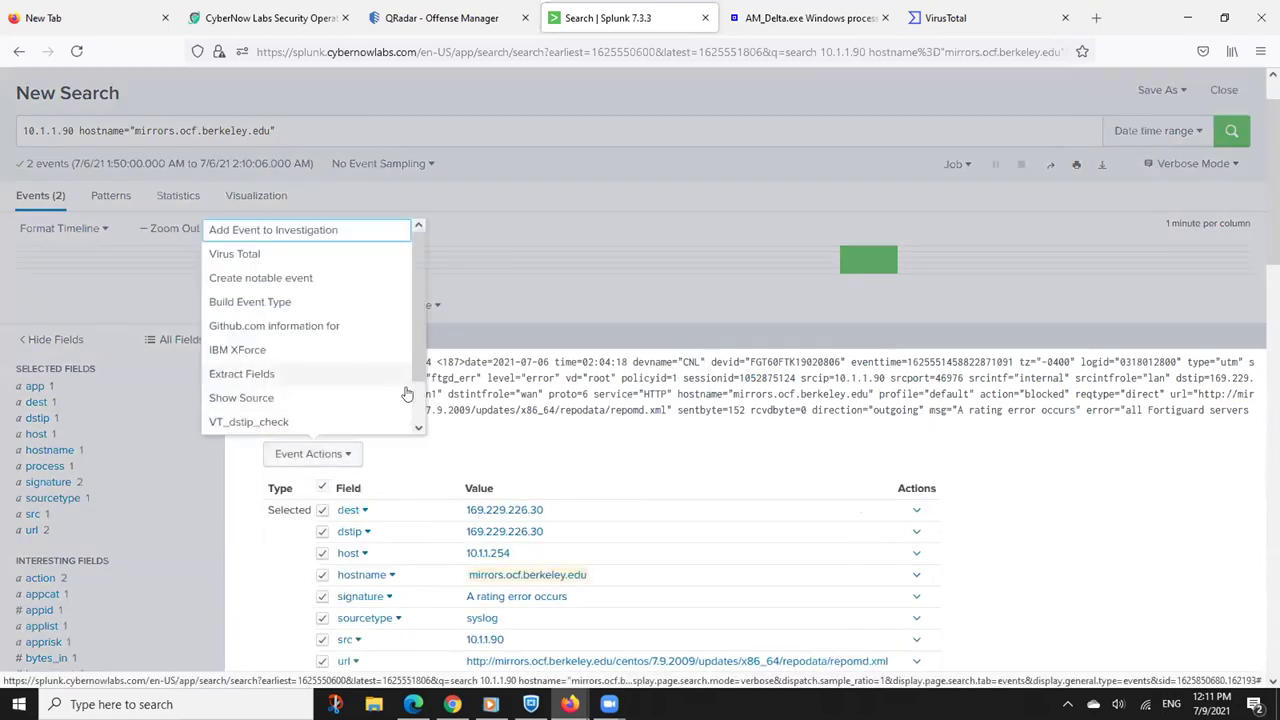
scroll(274, 417, "down", 1)
left_click(264, 374)
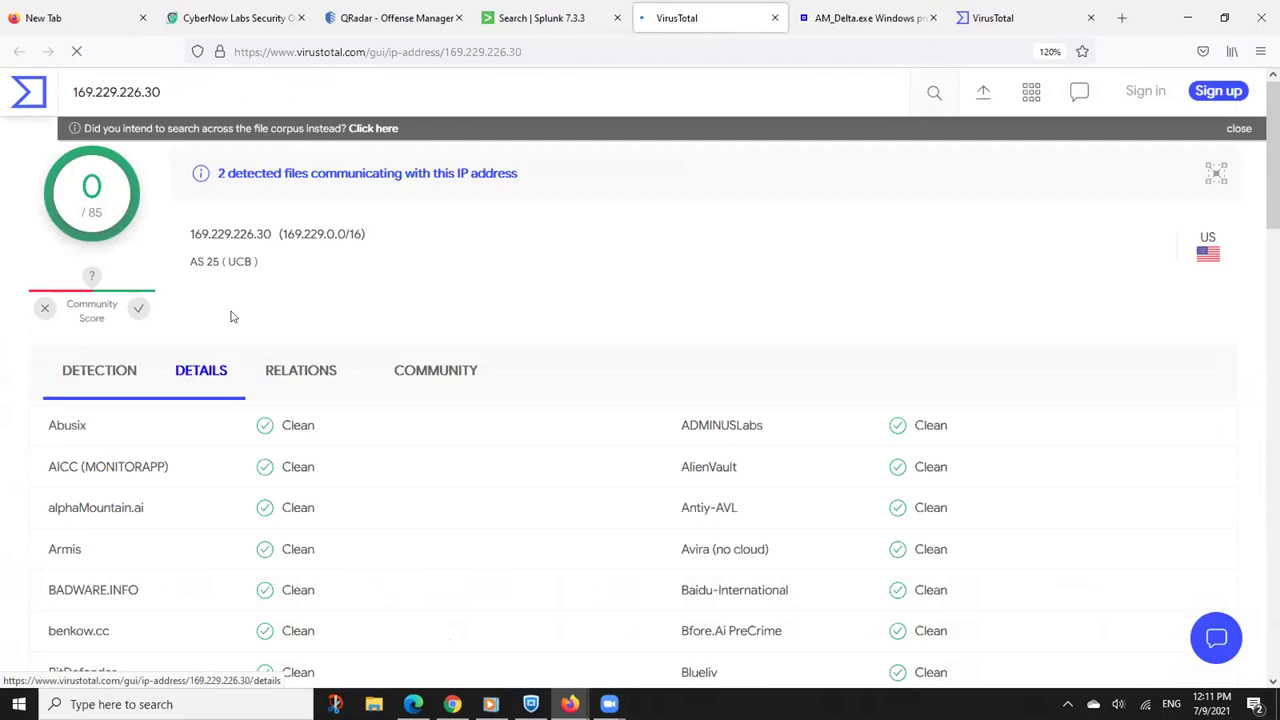
left_click_drag(224, 260, 260, 263)
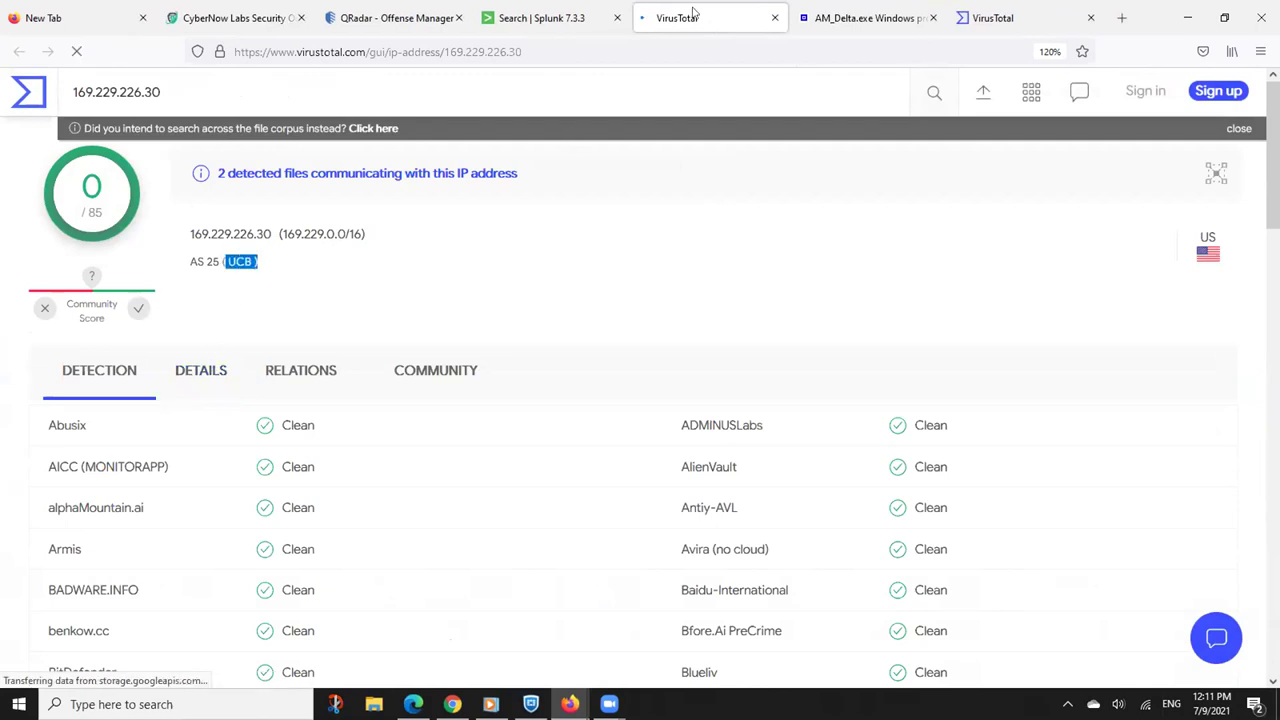
left_click(559, 18)
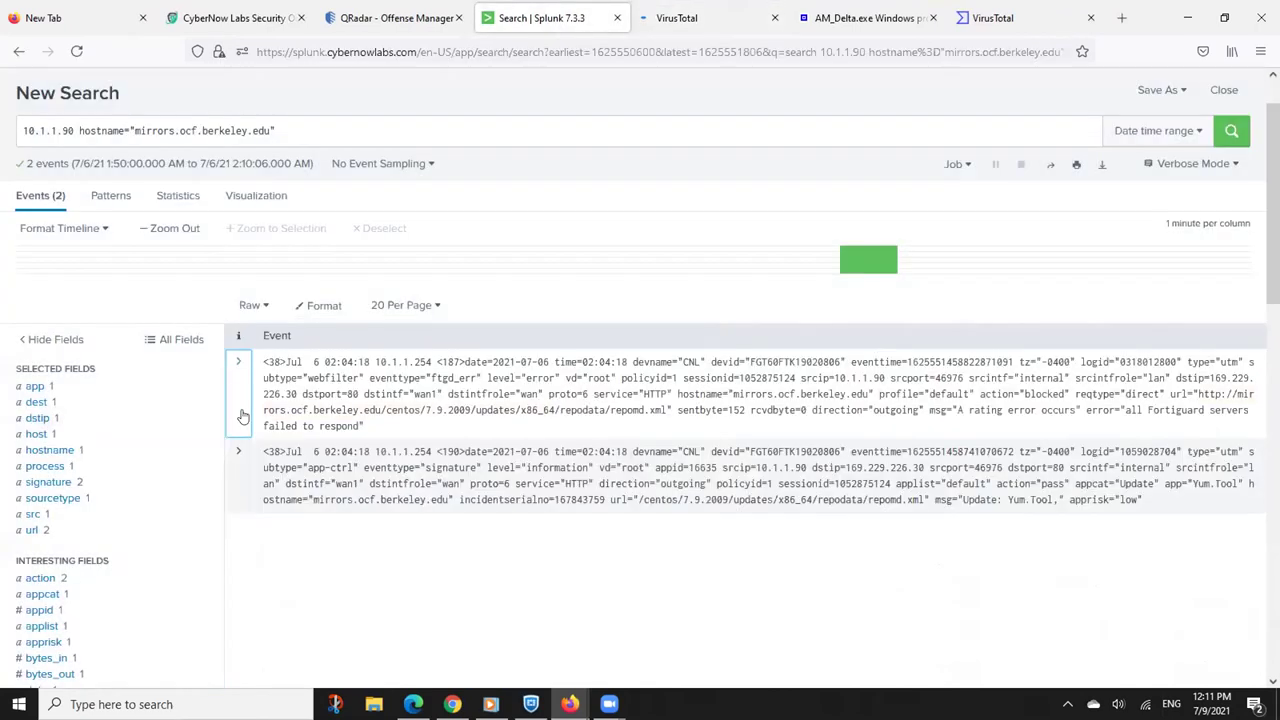
Expand the second event and run VT_dstip_check to look up its destination IP on VirusTotal
left_click(238, 451)
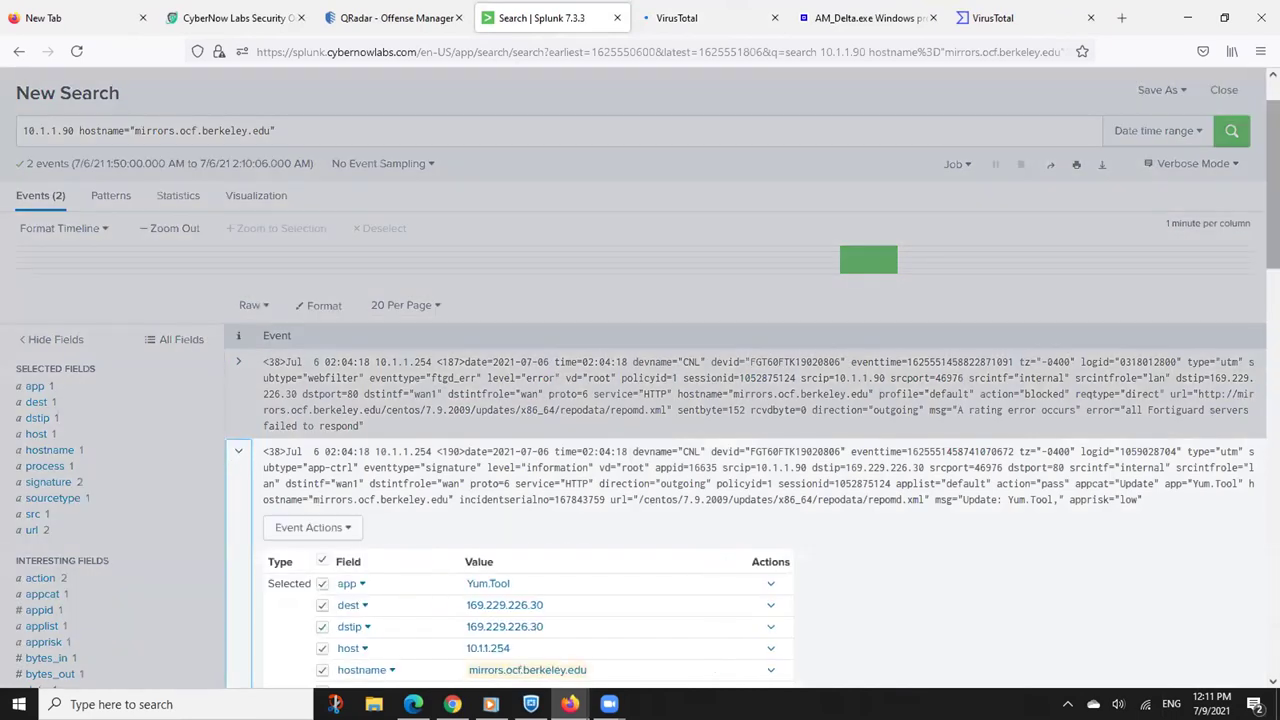
scroll(403, 320, "down", 5)
left_click(345, 277)
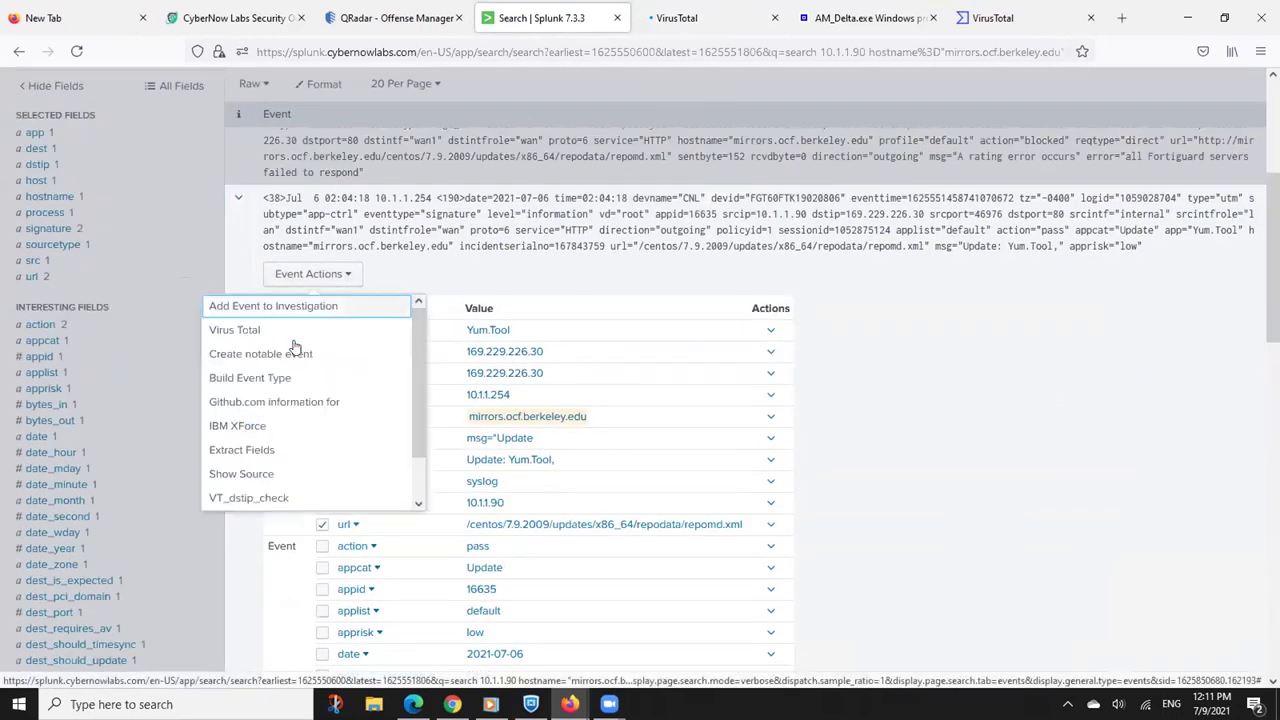
scroll(350, 475, "down", 1)
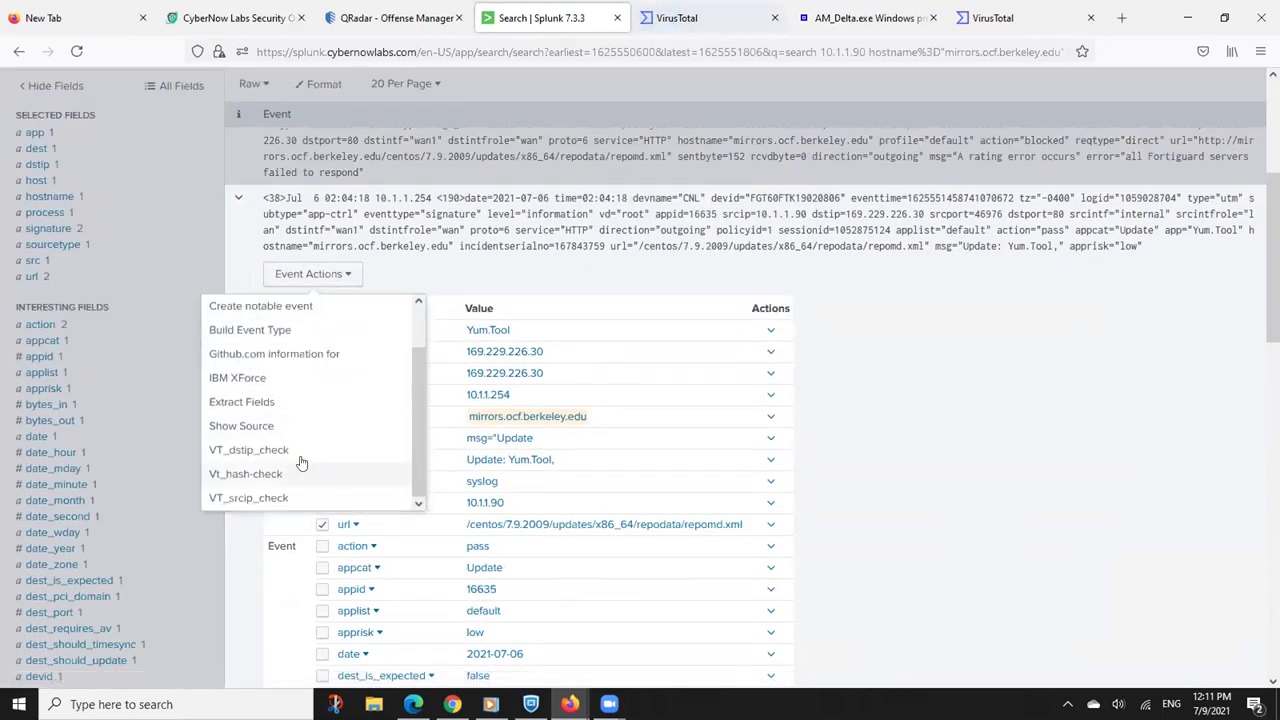
left_click(250, 450)
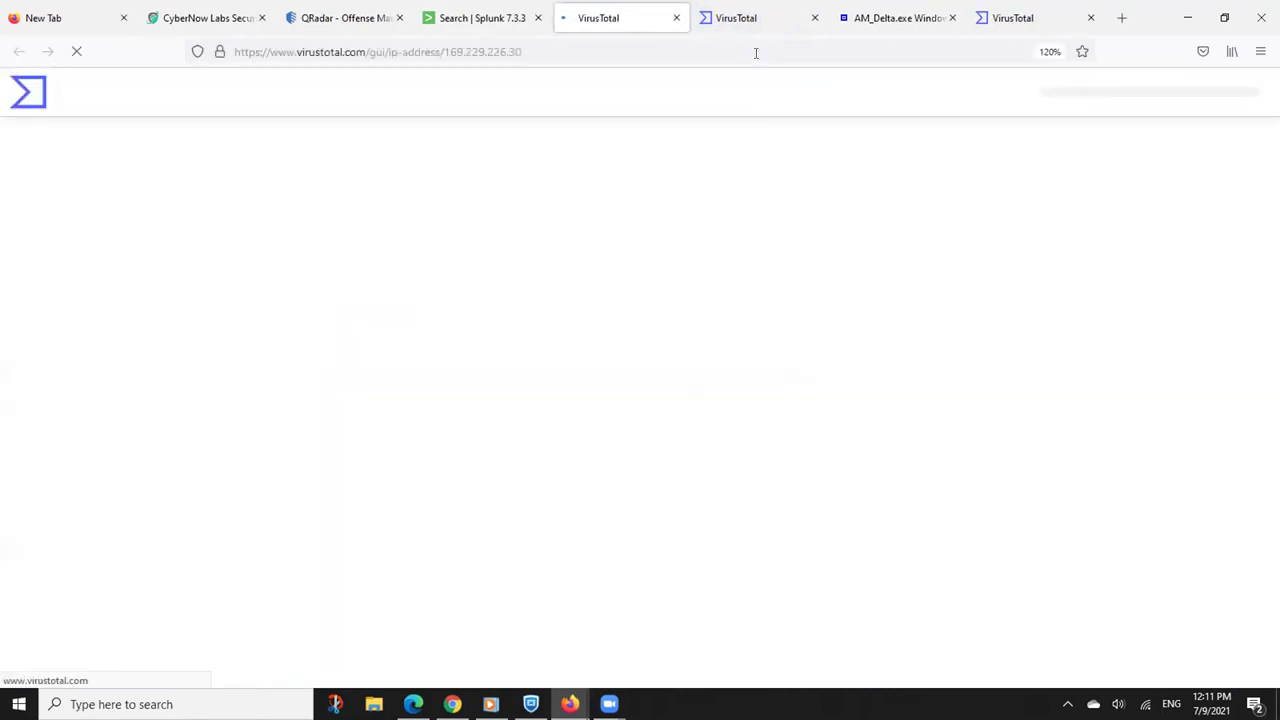
Close both VirusTotal lookup pages for the destination IP and collapse the expanded second event in Splunk
left_click(485, 18)
left_click(676, 18)
left_click(676, 18)
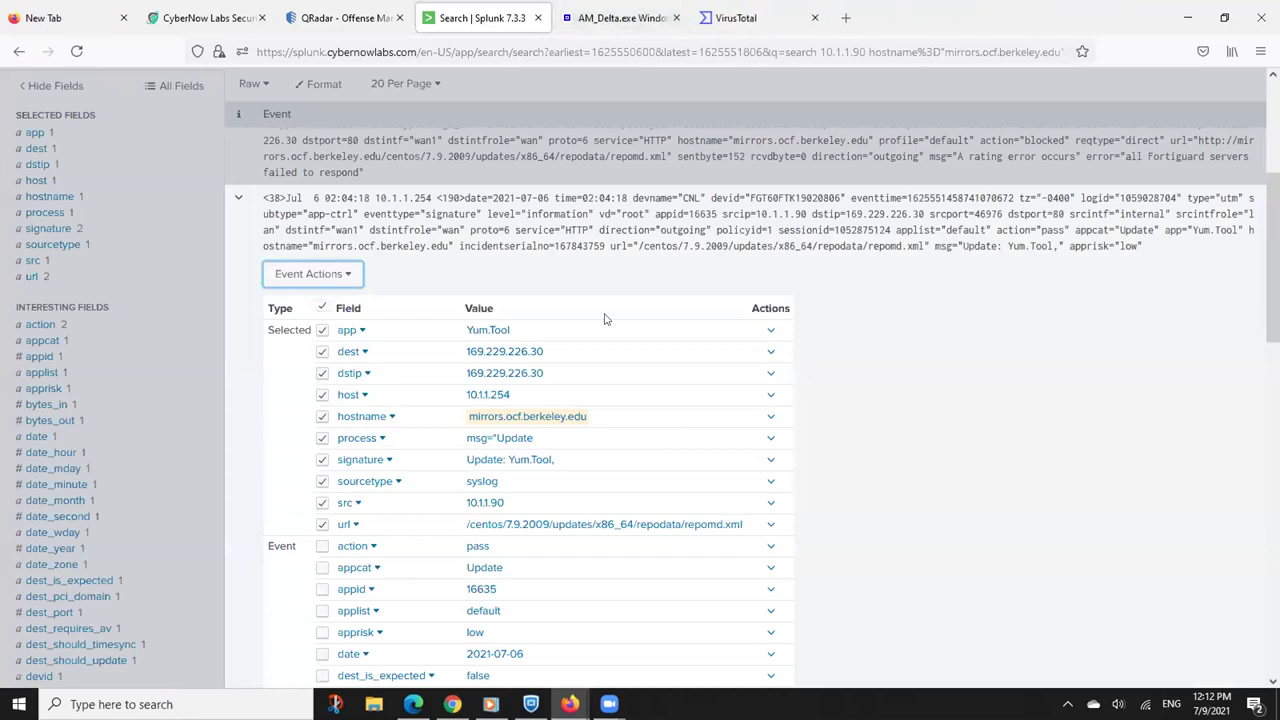
left_click(238, 198)
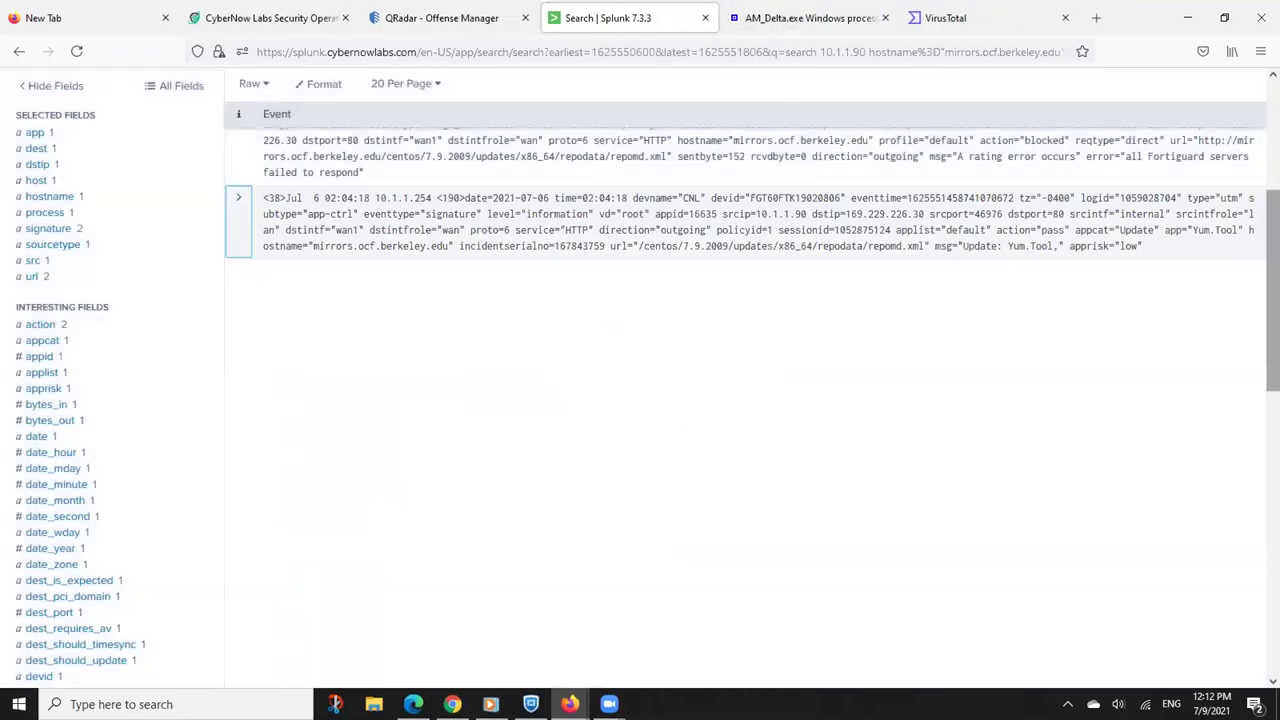
scroll(862, 233, "up", 2)
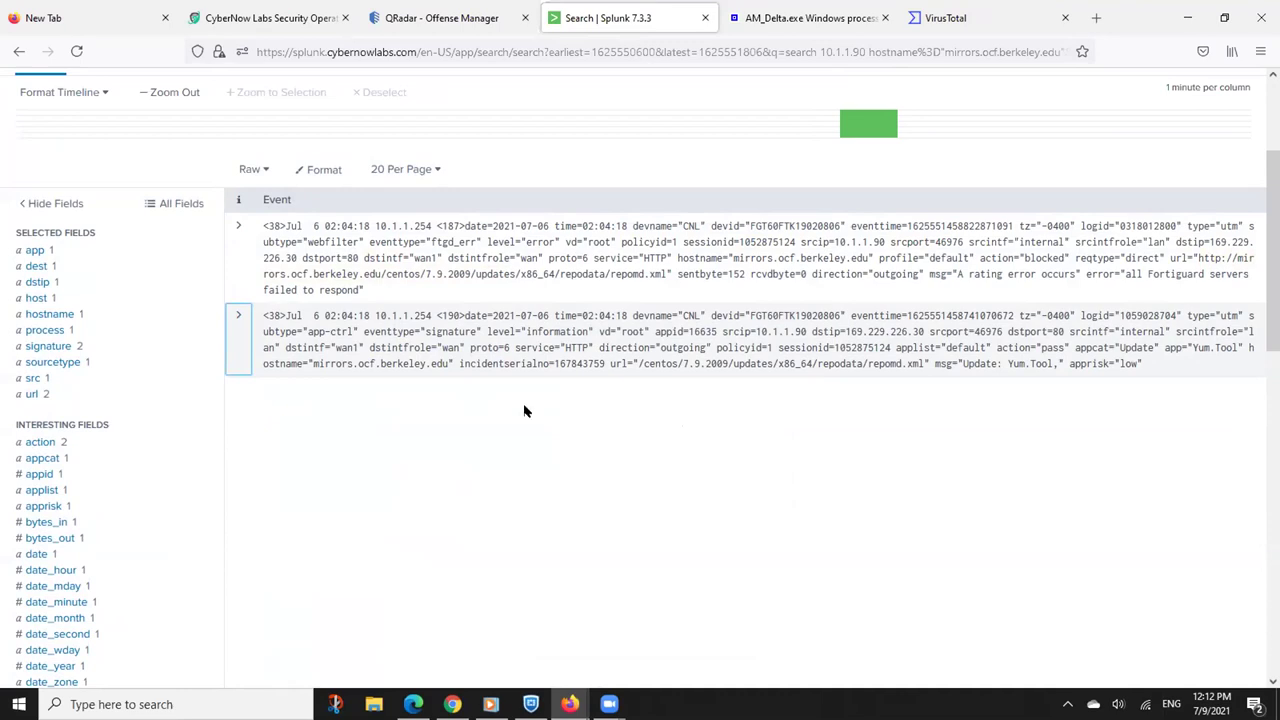
Narrow the search to the signature "A rating error occurs" and check the host and hostname values
left_click(45, 346)
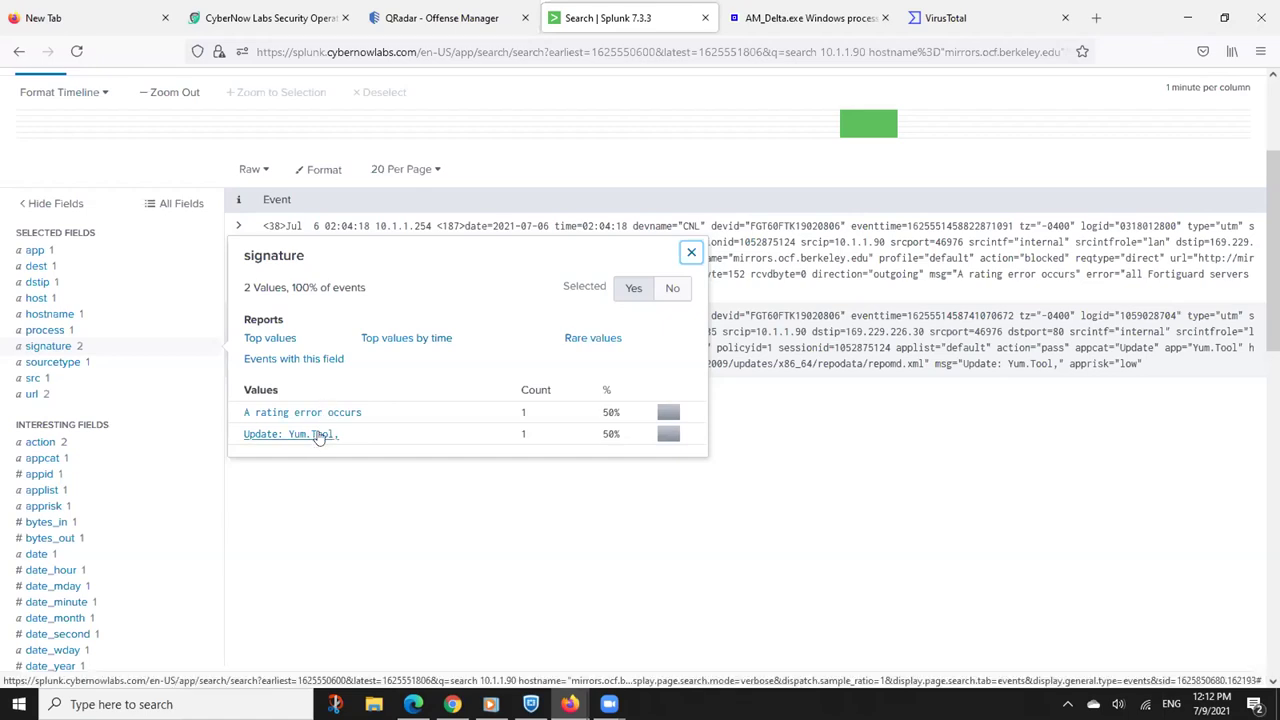
left_click(325, 415)
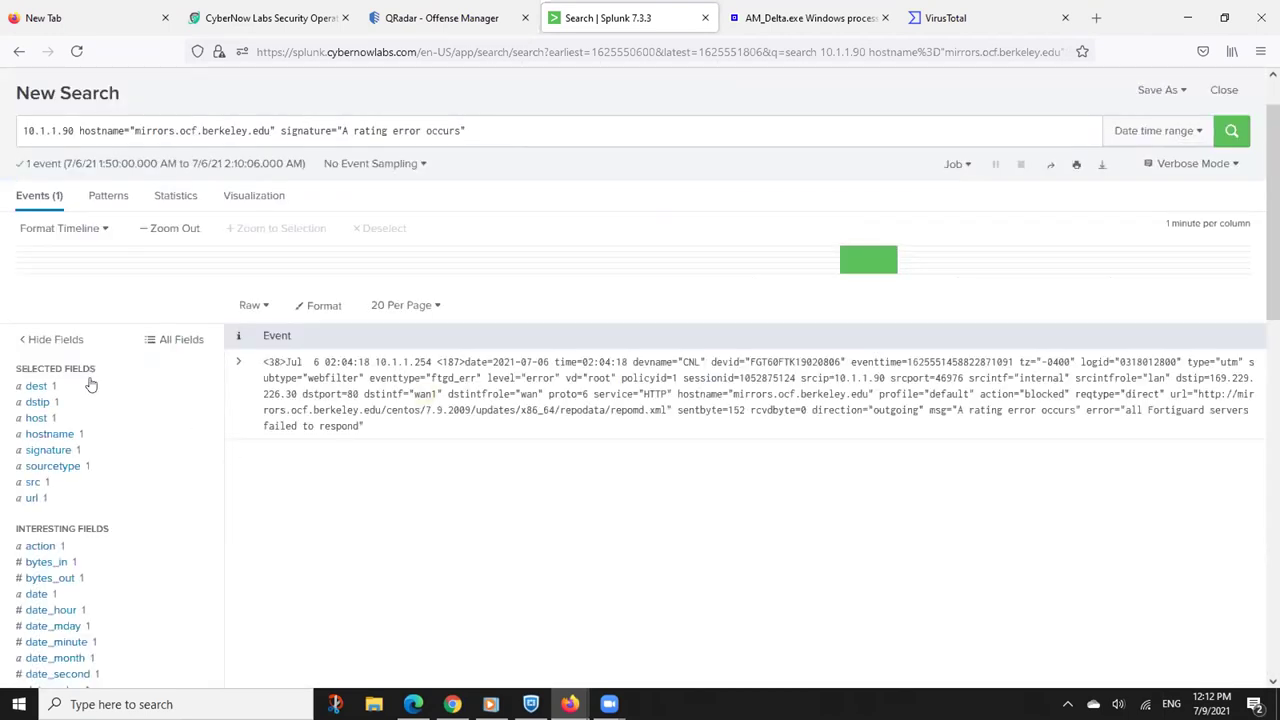
left_click(36, 418)
left_click(52, 434)
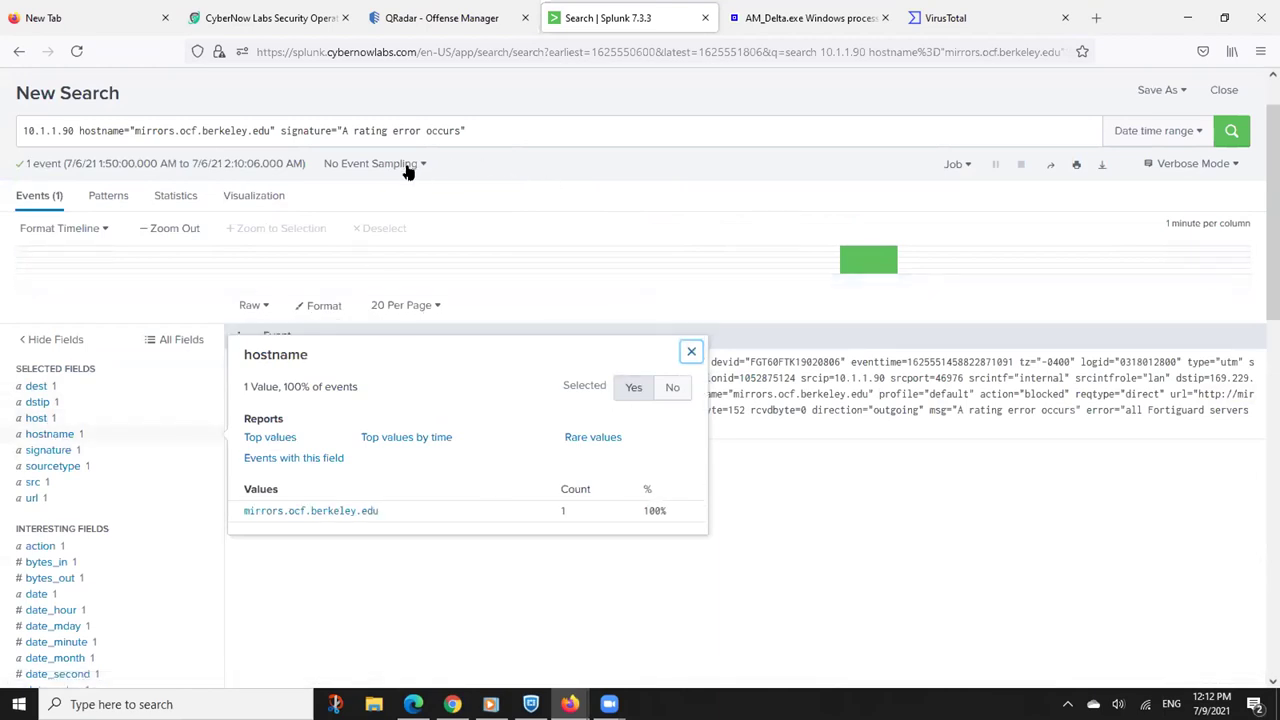
left_click(731, 96)
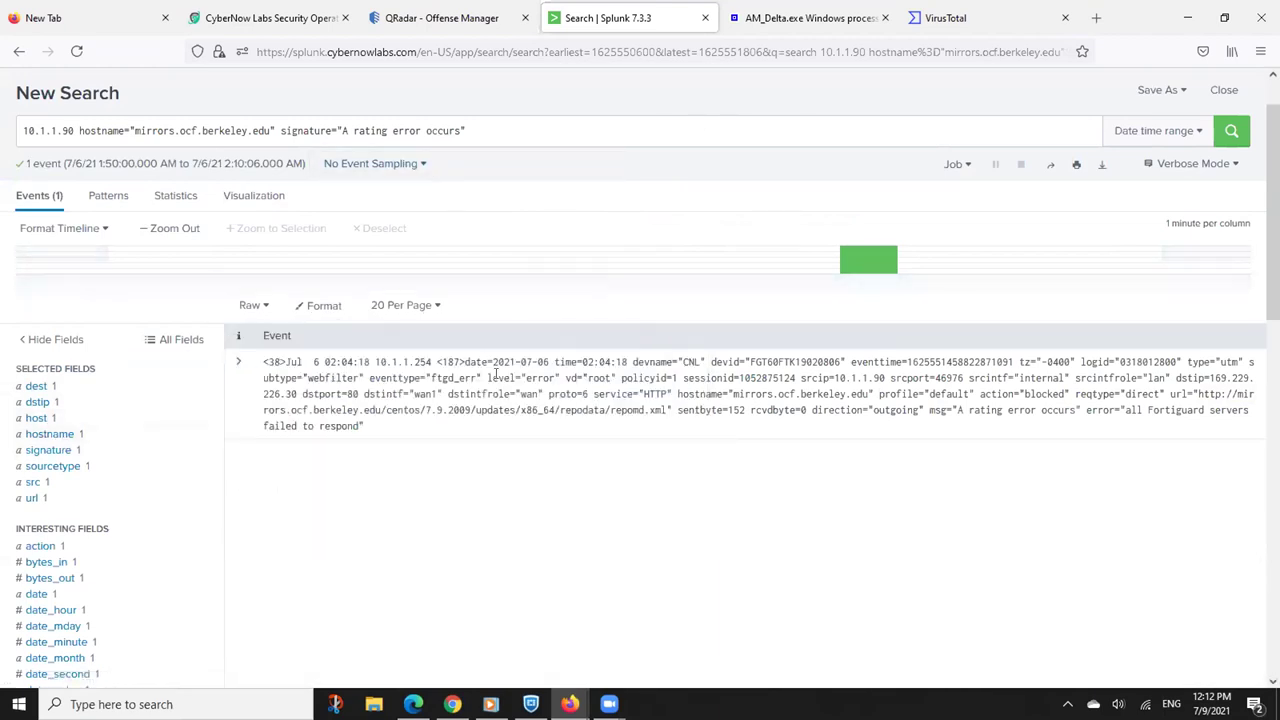
Examine the url, src, sourcetype, signature and hostname values of the rating error event
left_click(32, 498)
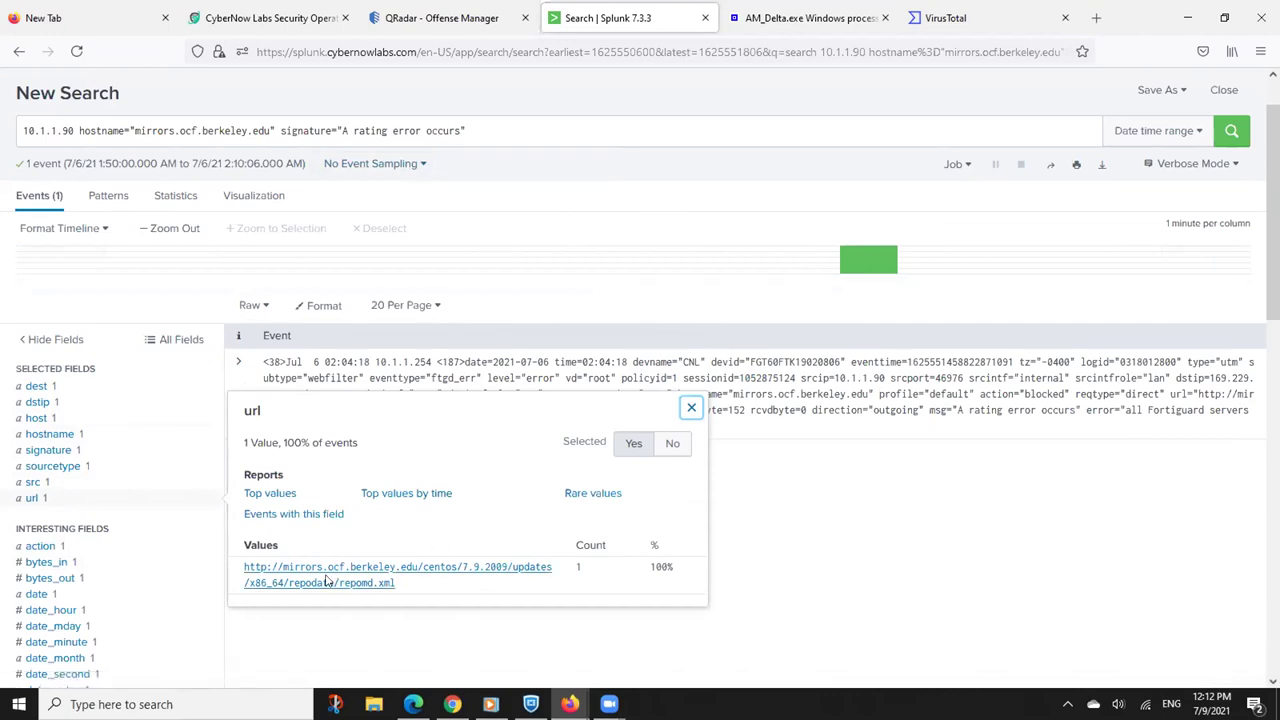
left_click_drag(395, 582, 240, 571)
left_click(453, 440)
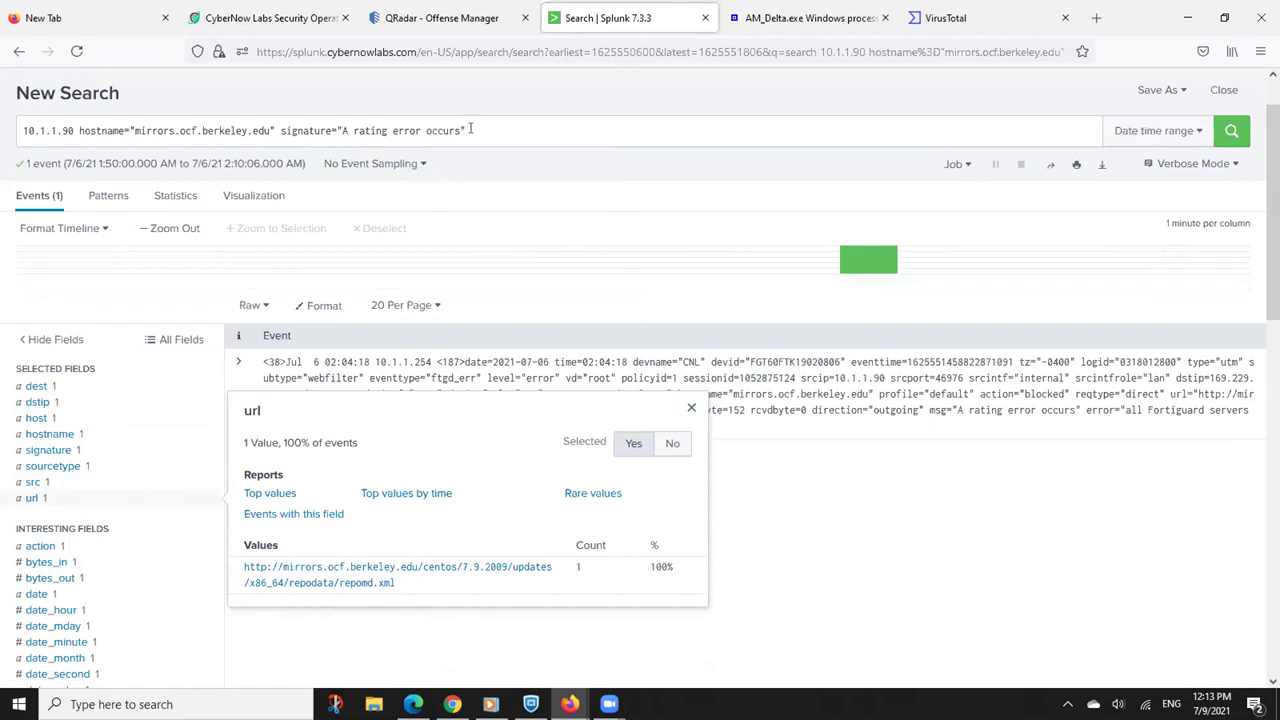
left_click(48, 486)
left_click(60, 468)
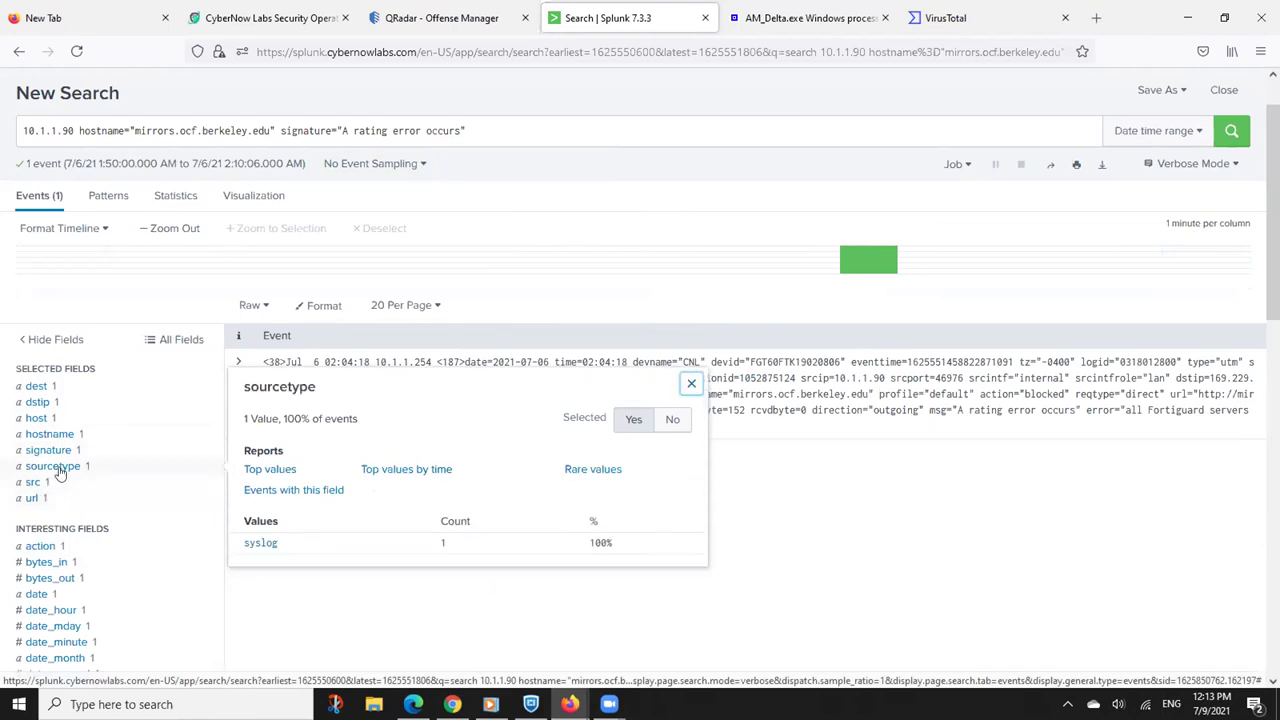
left_click(60, 451)
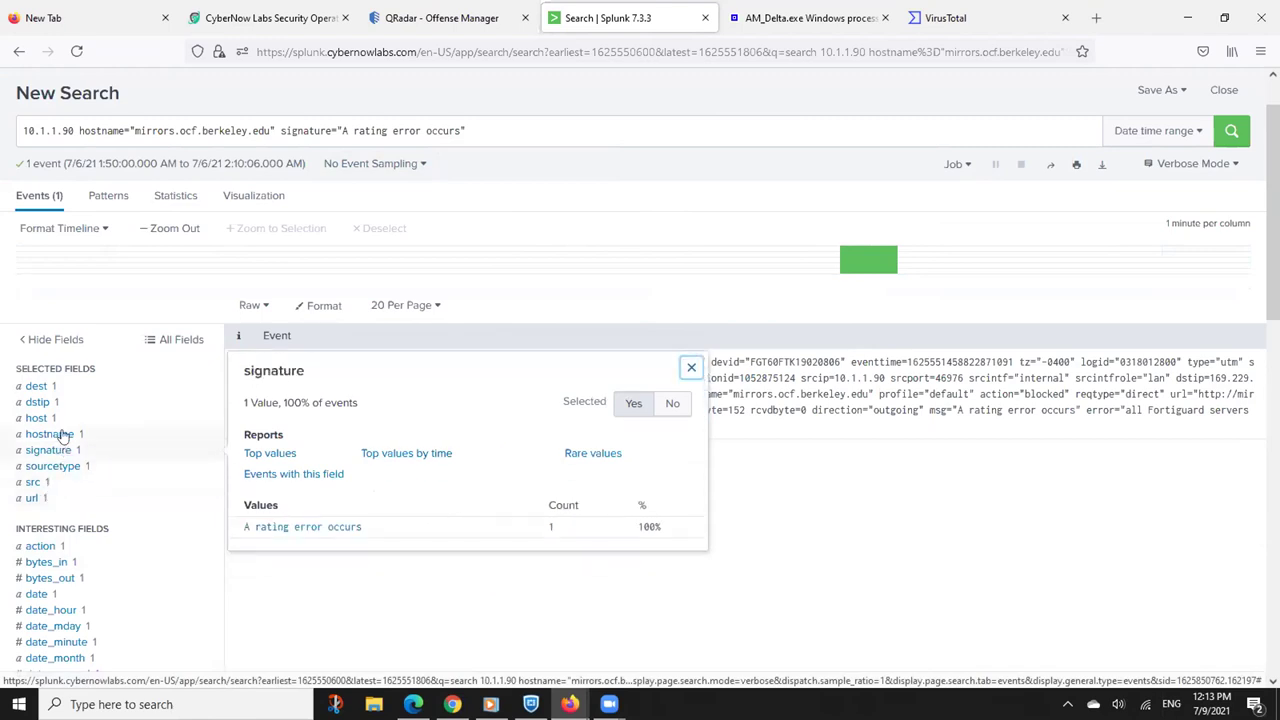
left_click(62, 434)
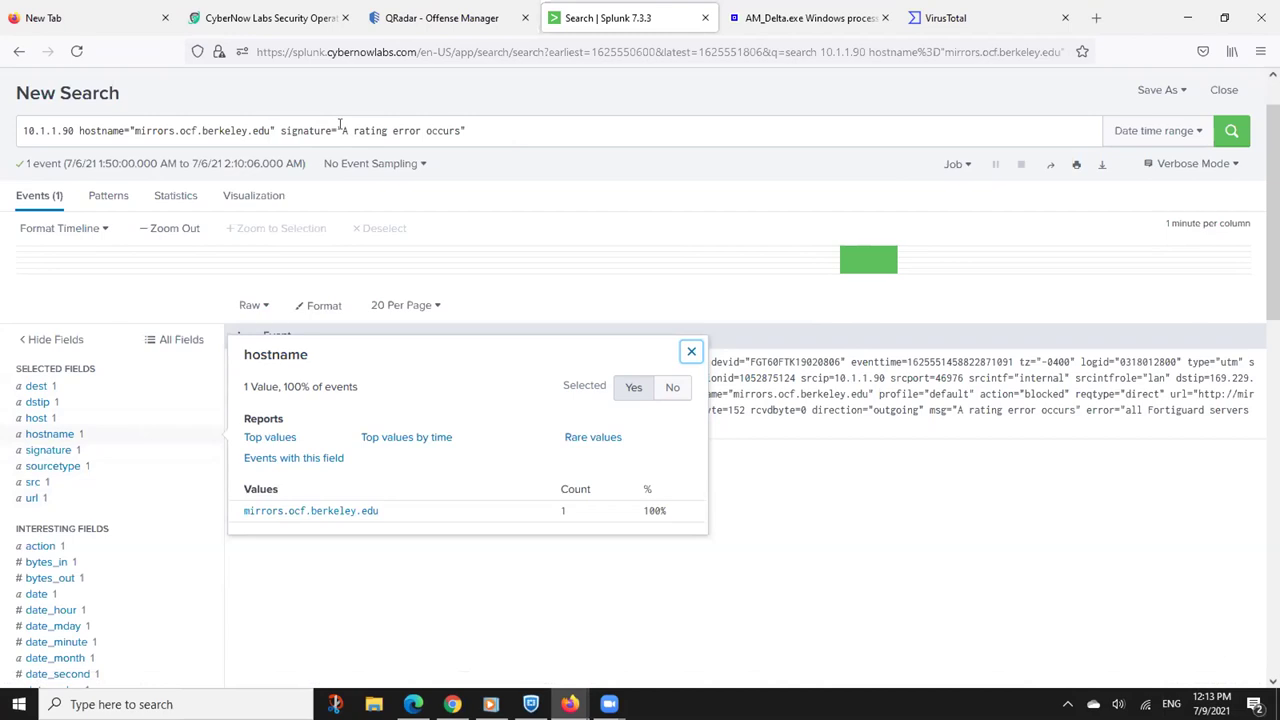
Remove the signature condition from the query and rerun the search for 10.1.1.90 with hostname mirrors.ocf.berkeley.edu
left_click_drag(278, 130, 549, 131)
key("BackSpace")
key("Return")
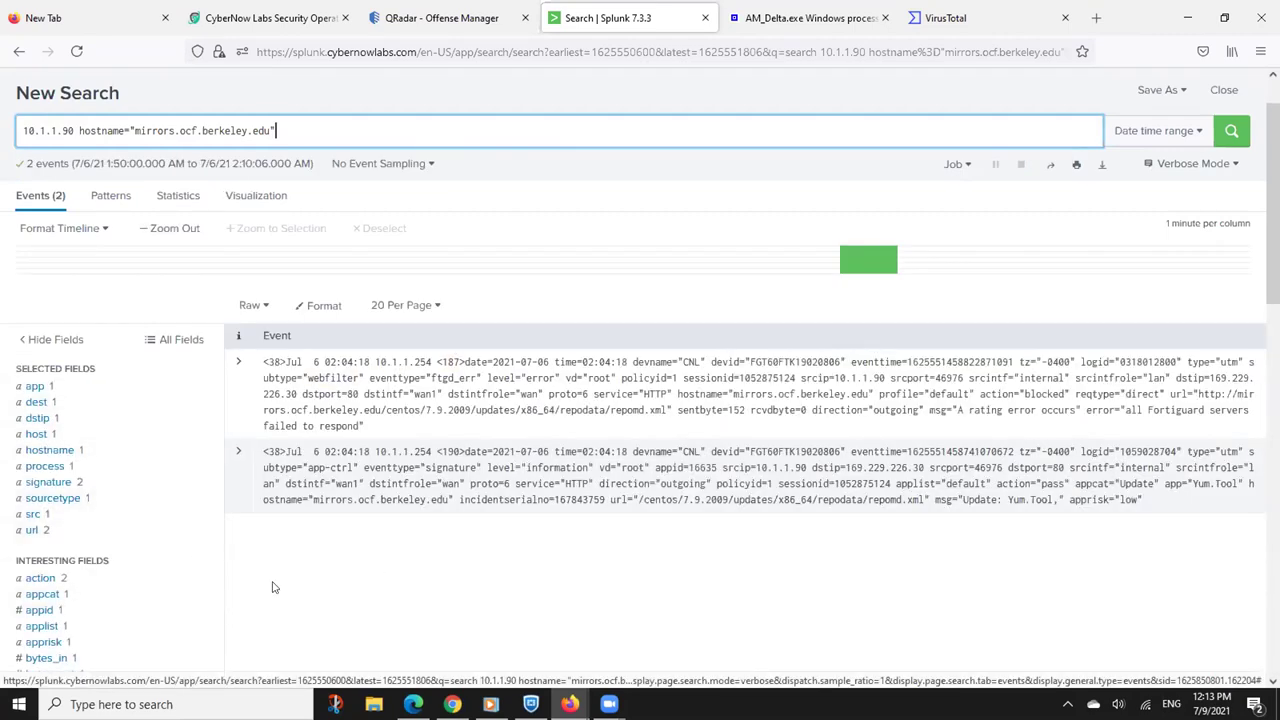
Examine the url, src and sourcetype values of the two mirrors.ocf.berkeley.edu events
left_click(27, 531)
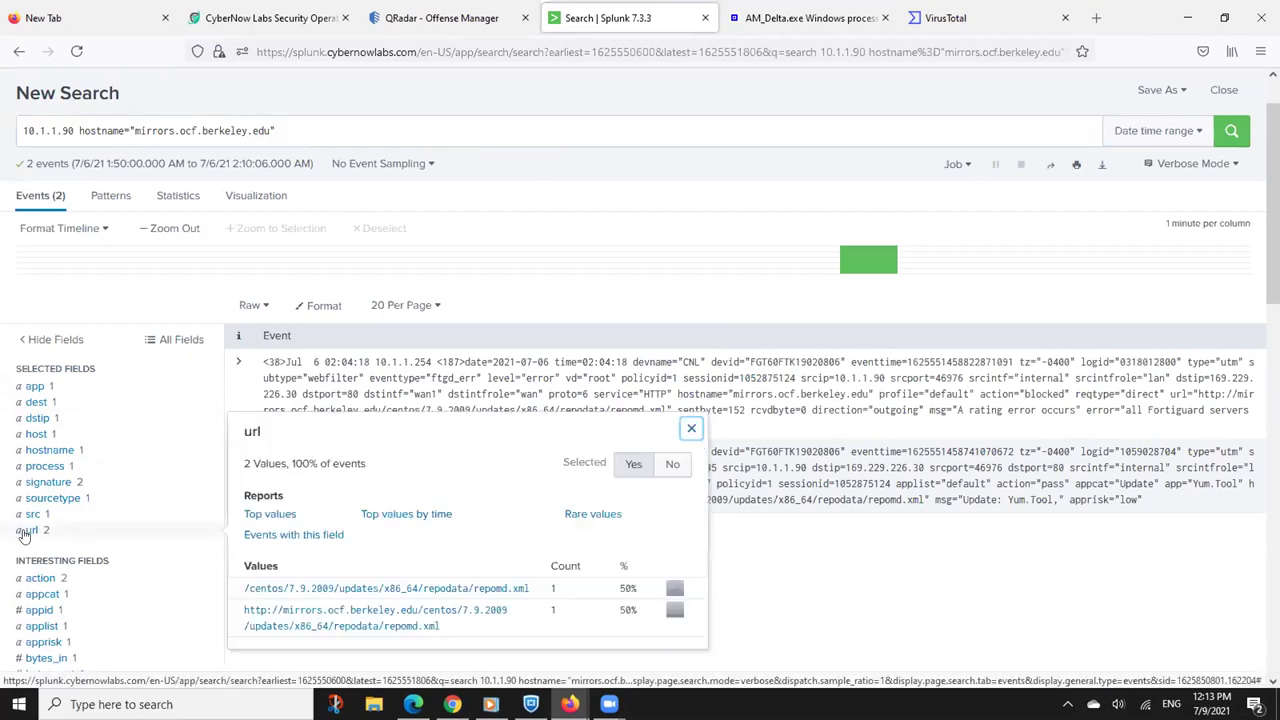
left_click(34, 514)
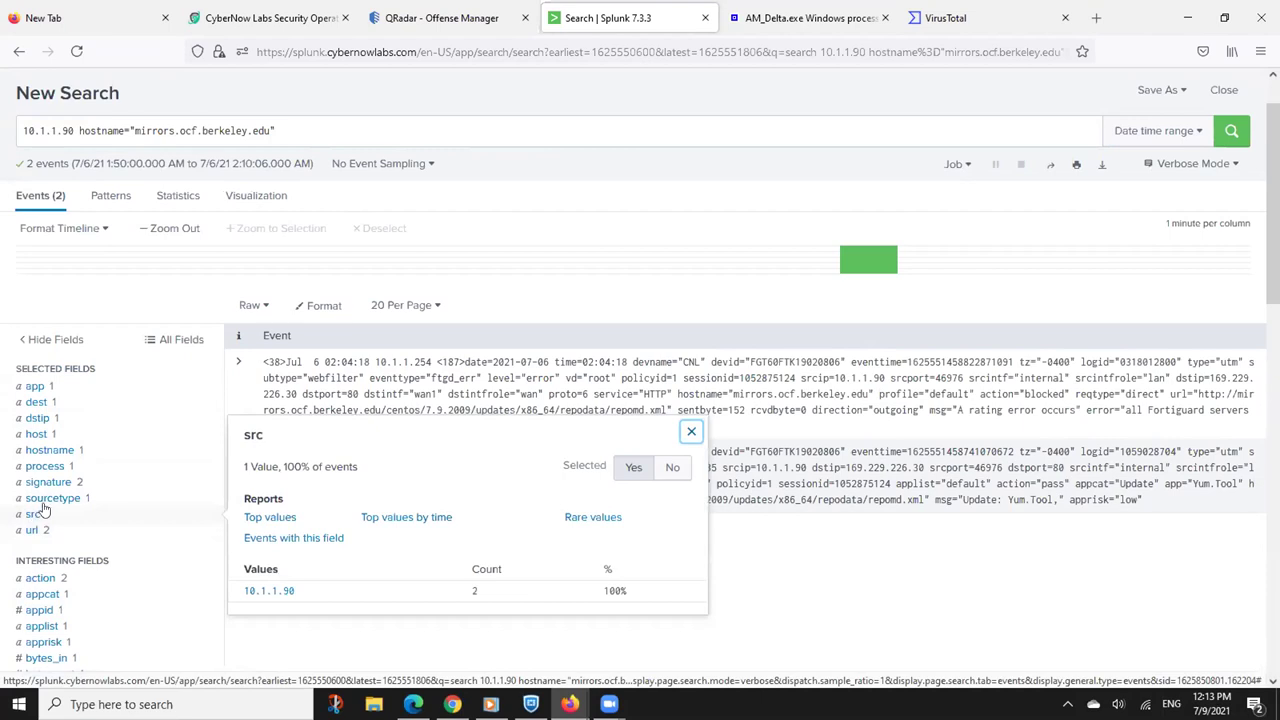
left_click(50, 498)
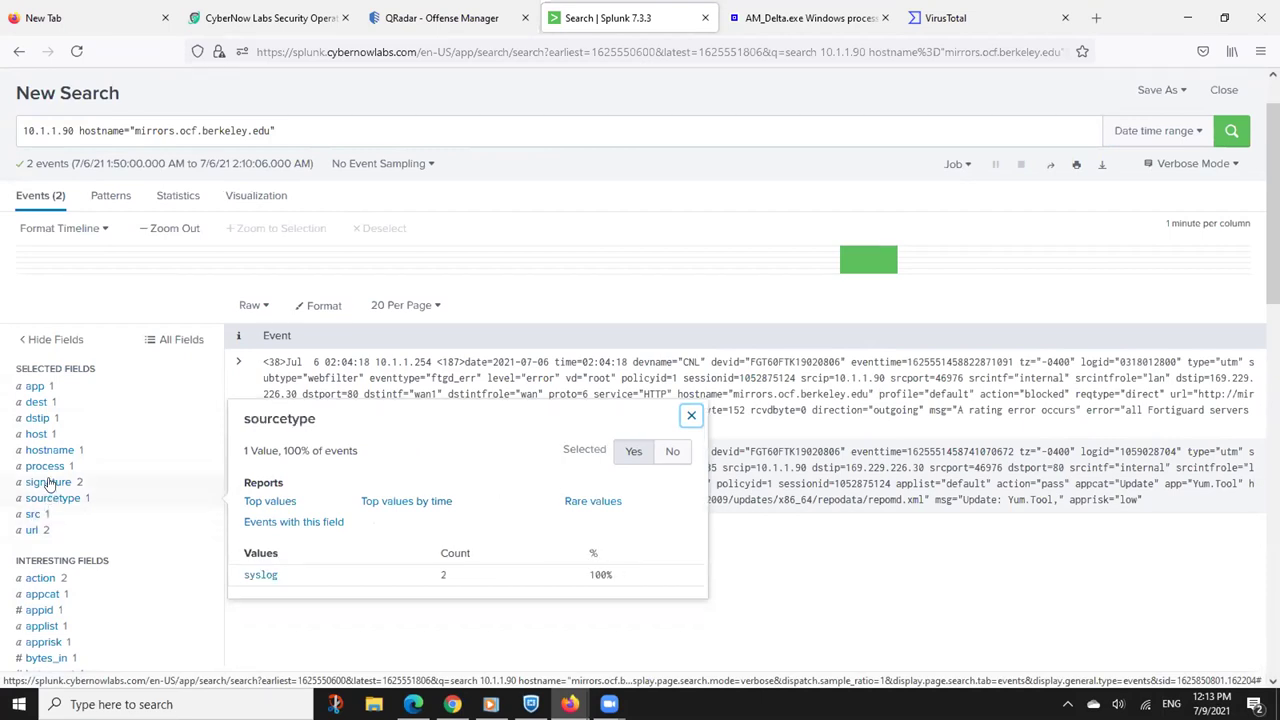
Narrow the search to the signature "Update: Yum.Tool," and check the hostname and process values
left_click(48, 482)
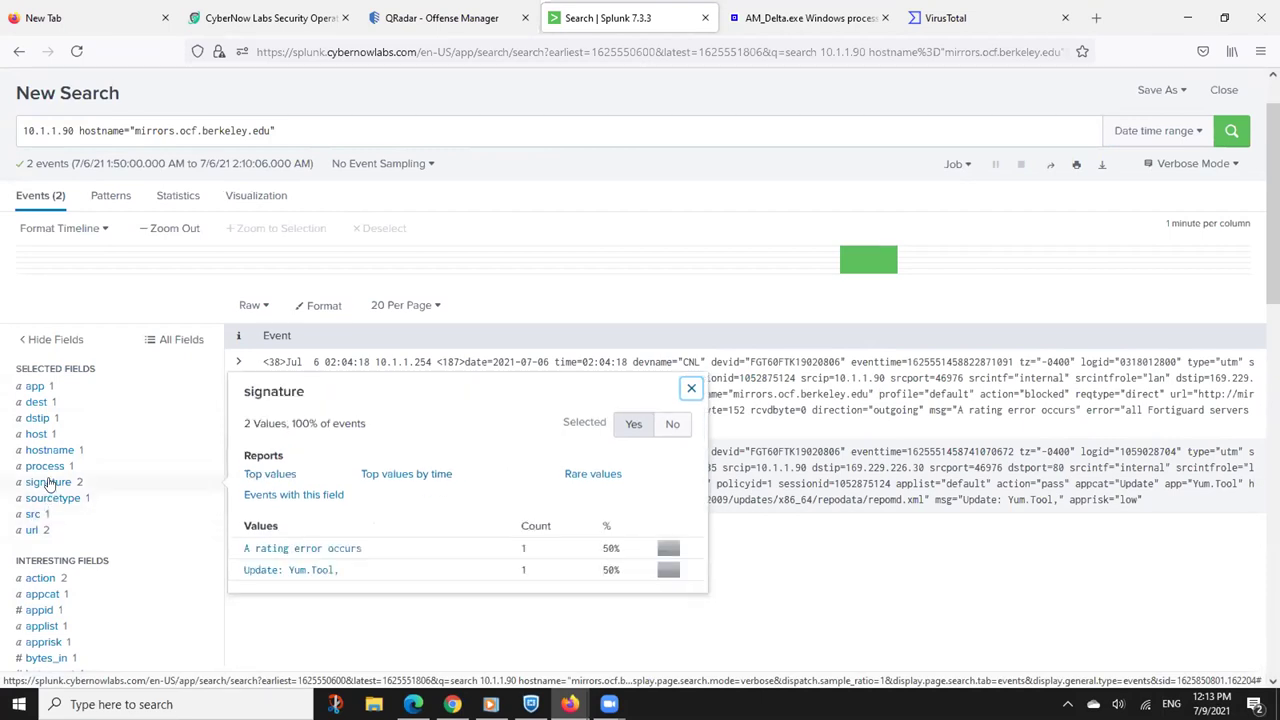
left_click(266, 570)
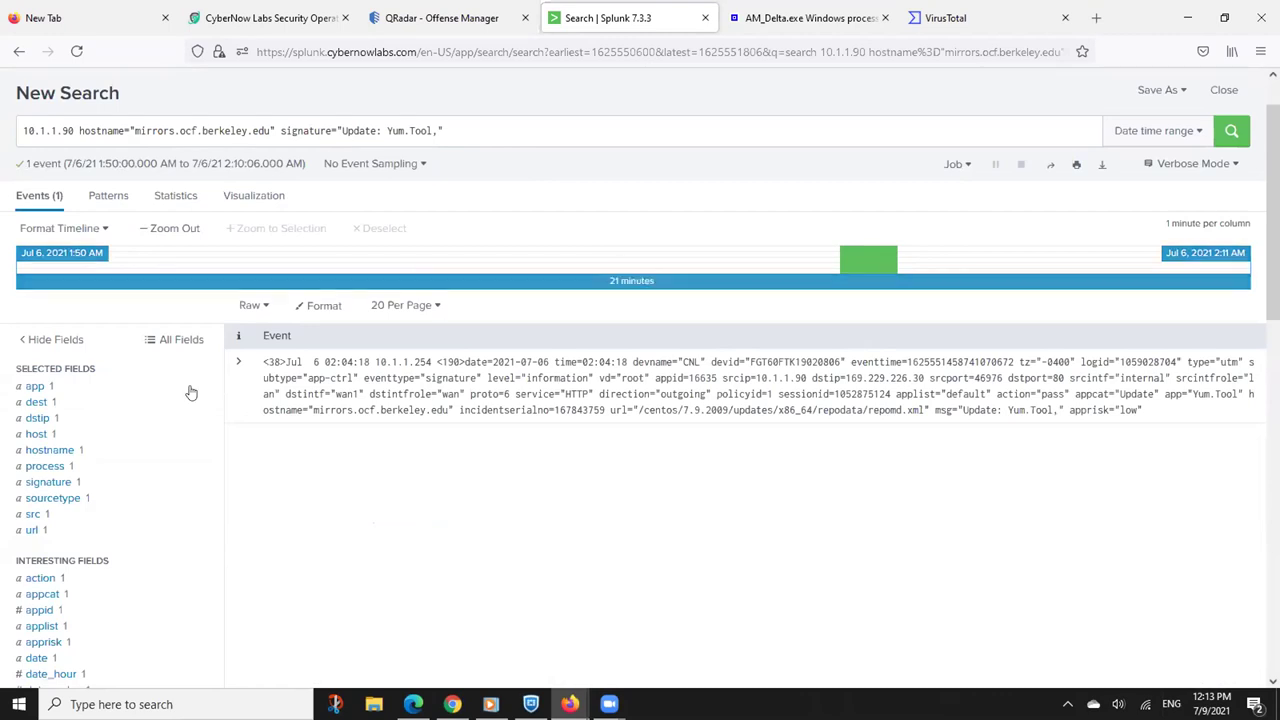
left_click(43, 451)
left_click(57, 467)
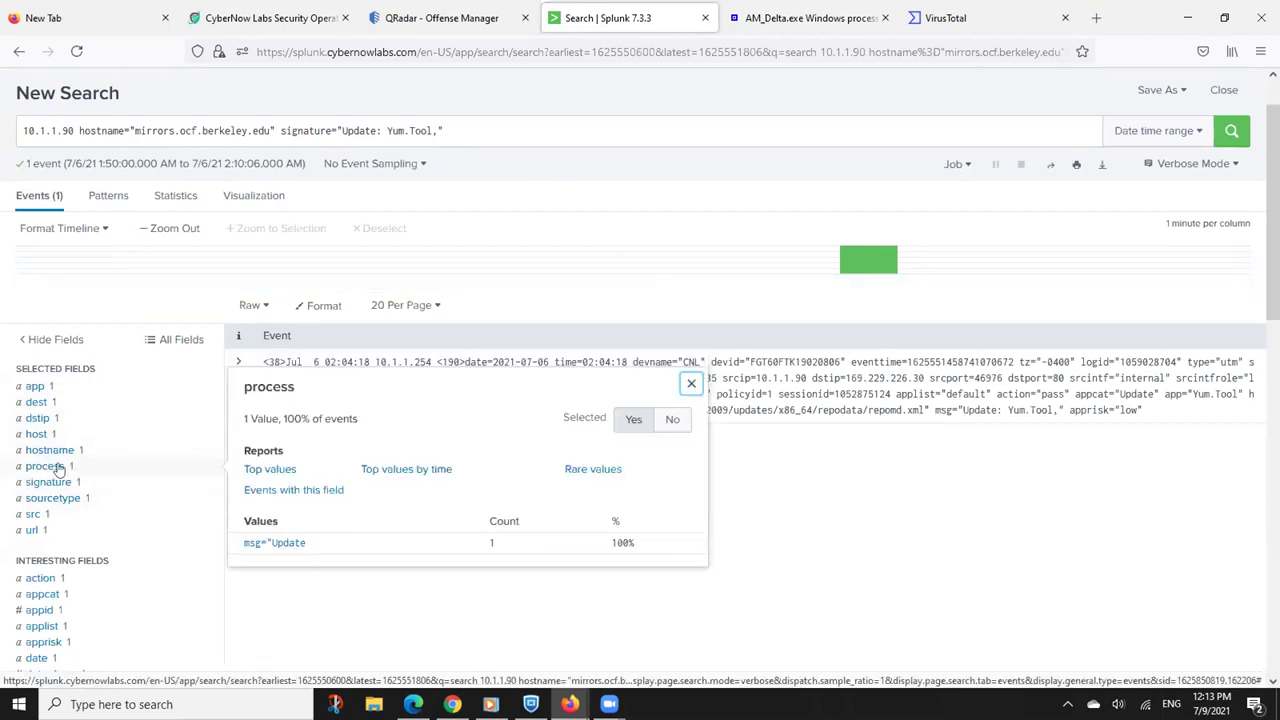
Check the signature and process values of the "Update: Yum.Tool," event
left_click(58, 487)
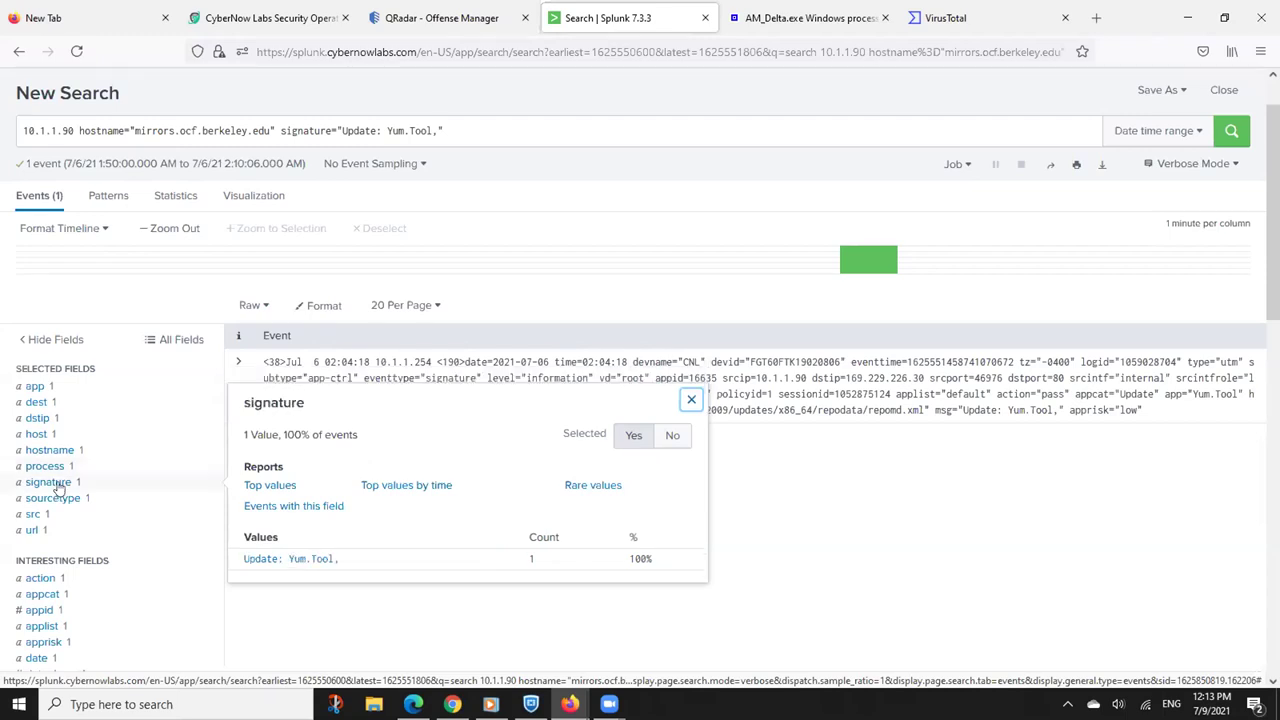
left_click(57, 468)
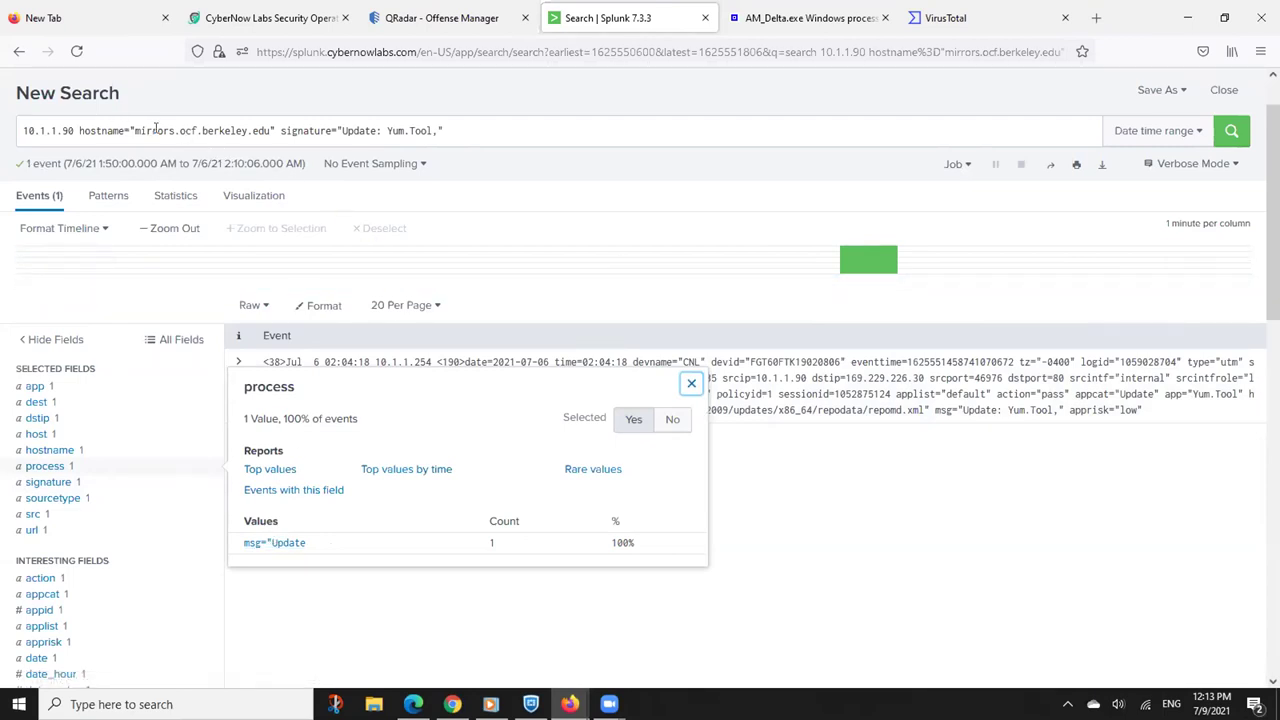
Replace the hostname and signature conditions with "|table signature url hostname", run the search for 10.1.1.90 and look through the table
left_click_drag(281, 131, 606, 133)
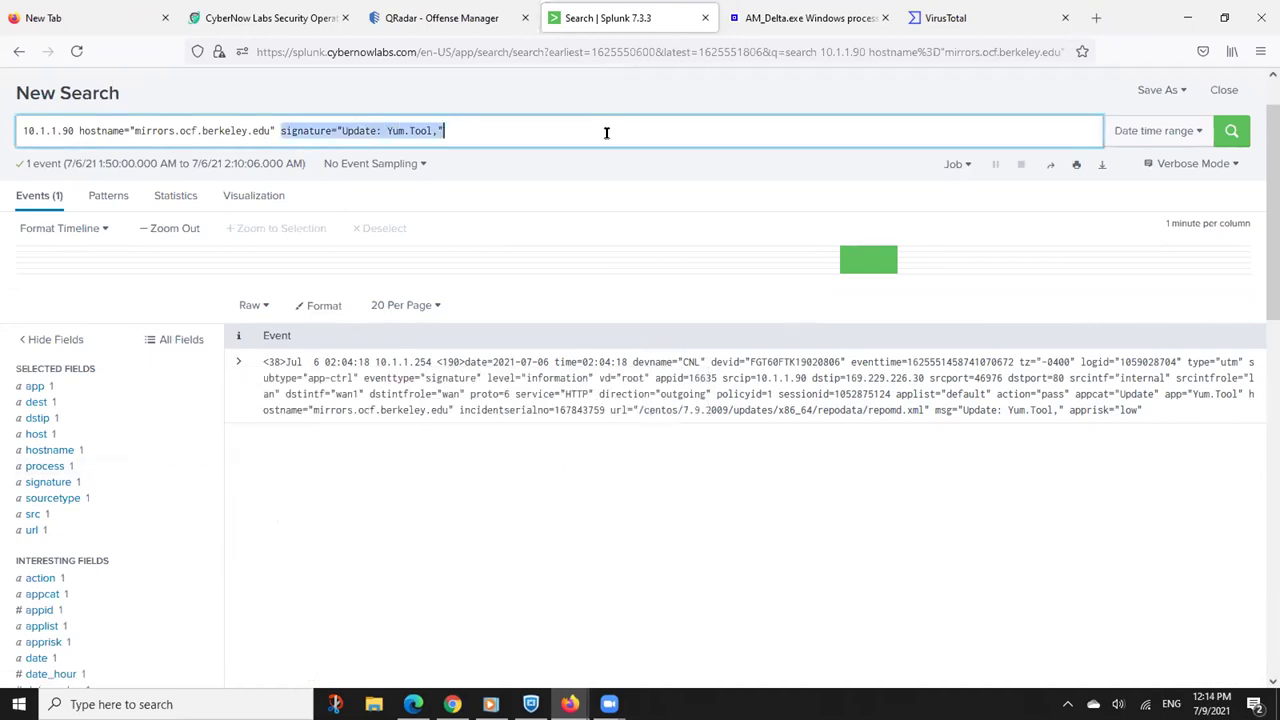
left_click_drag(80, 130, 626, 130)
key("BackSpace")
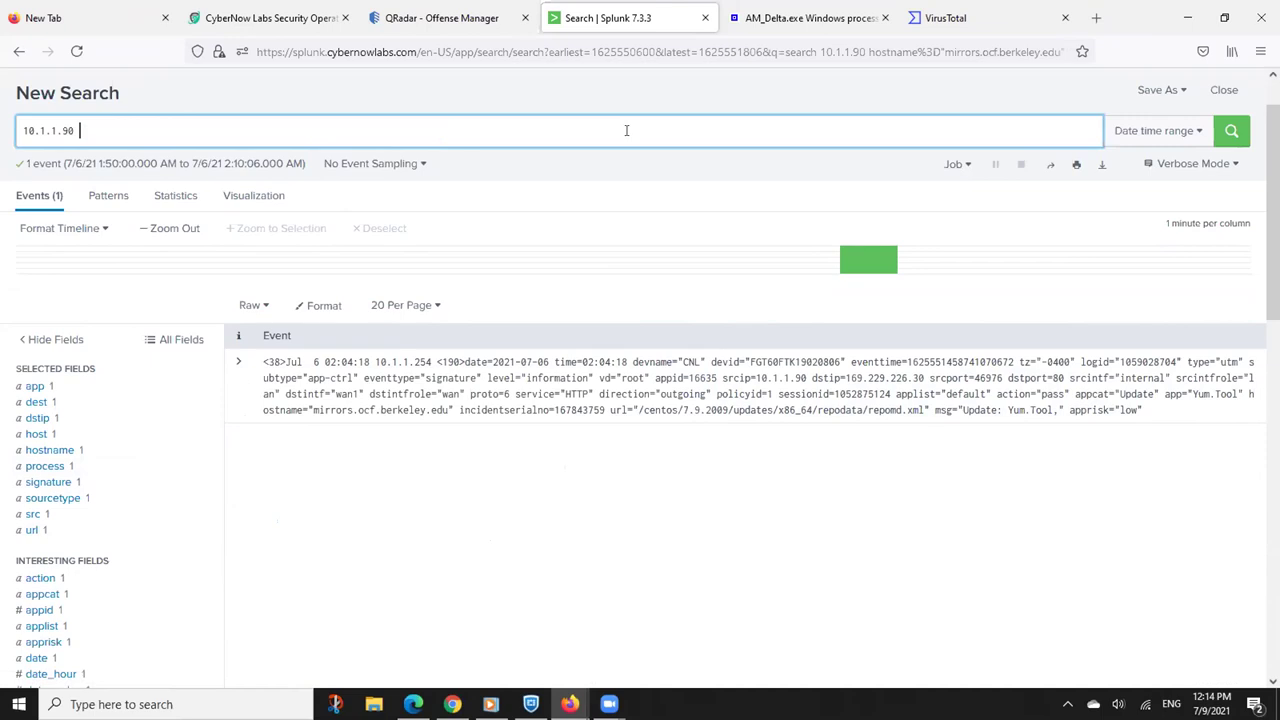
type("|")
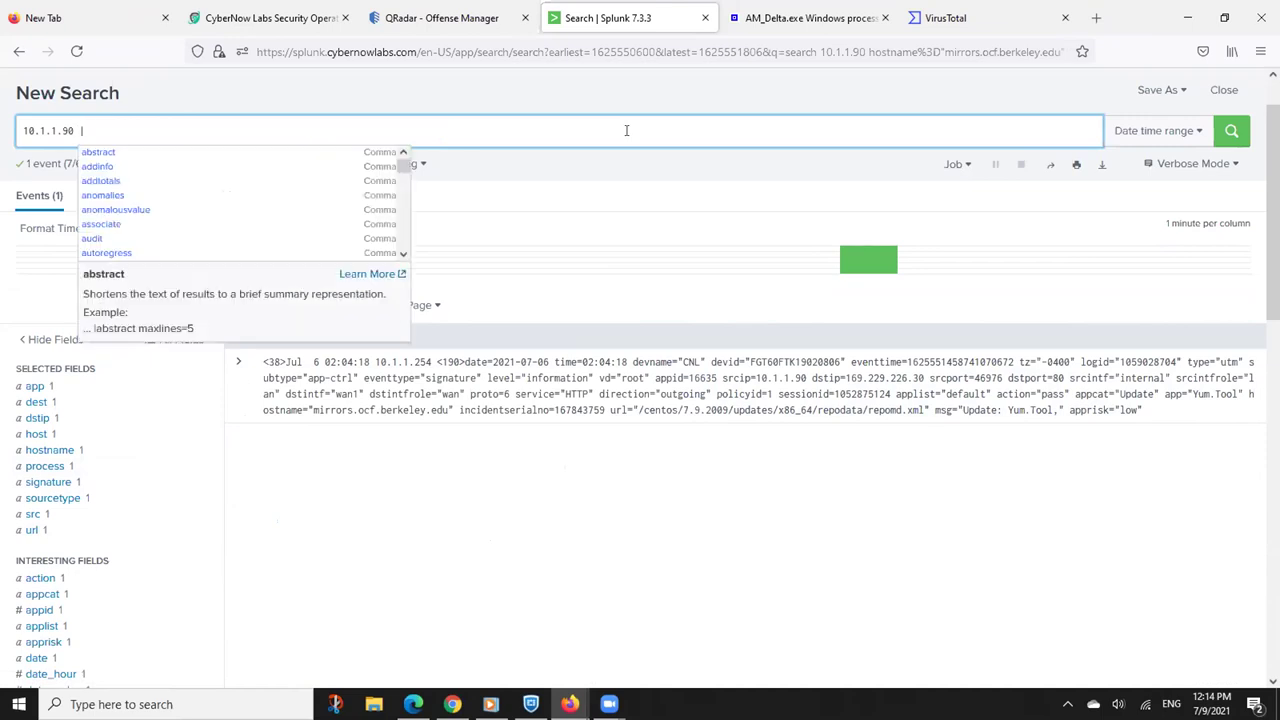
type("table")
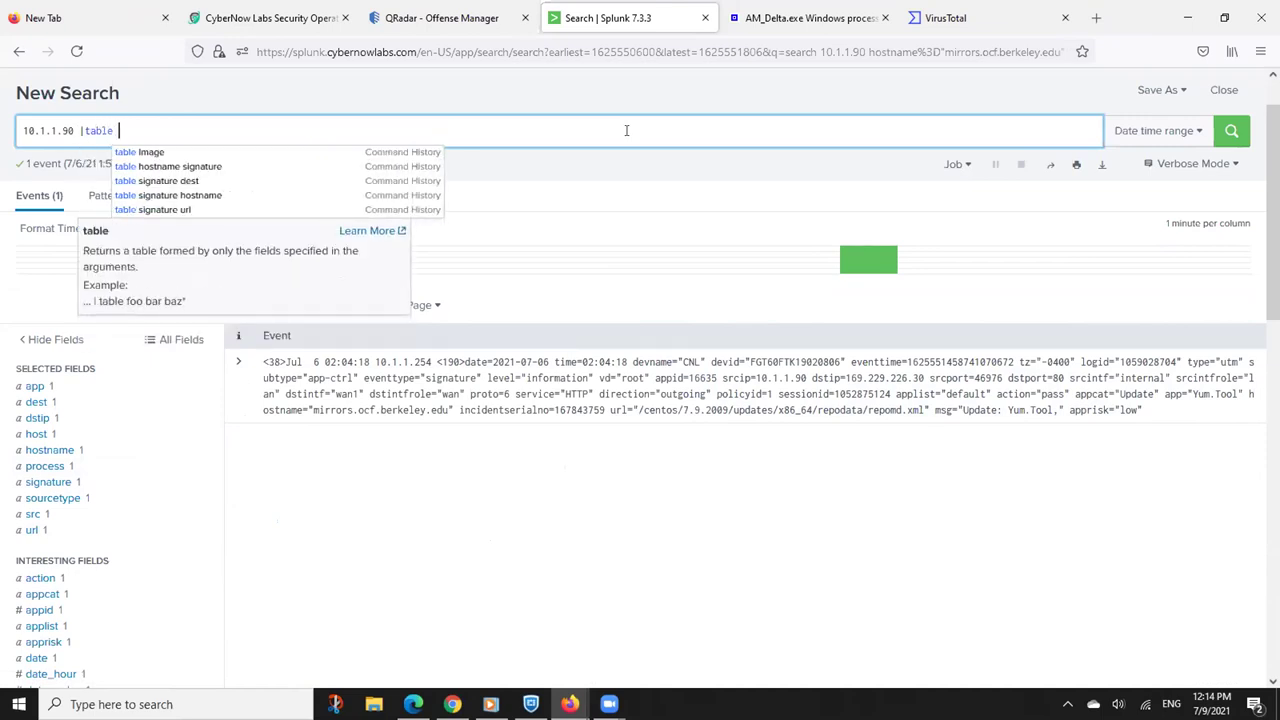
type(" sign")
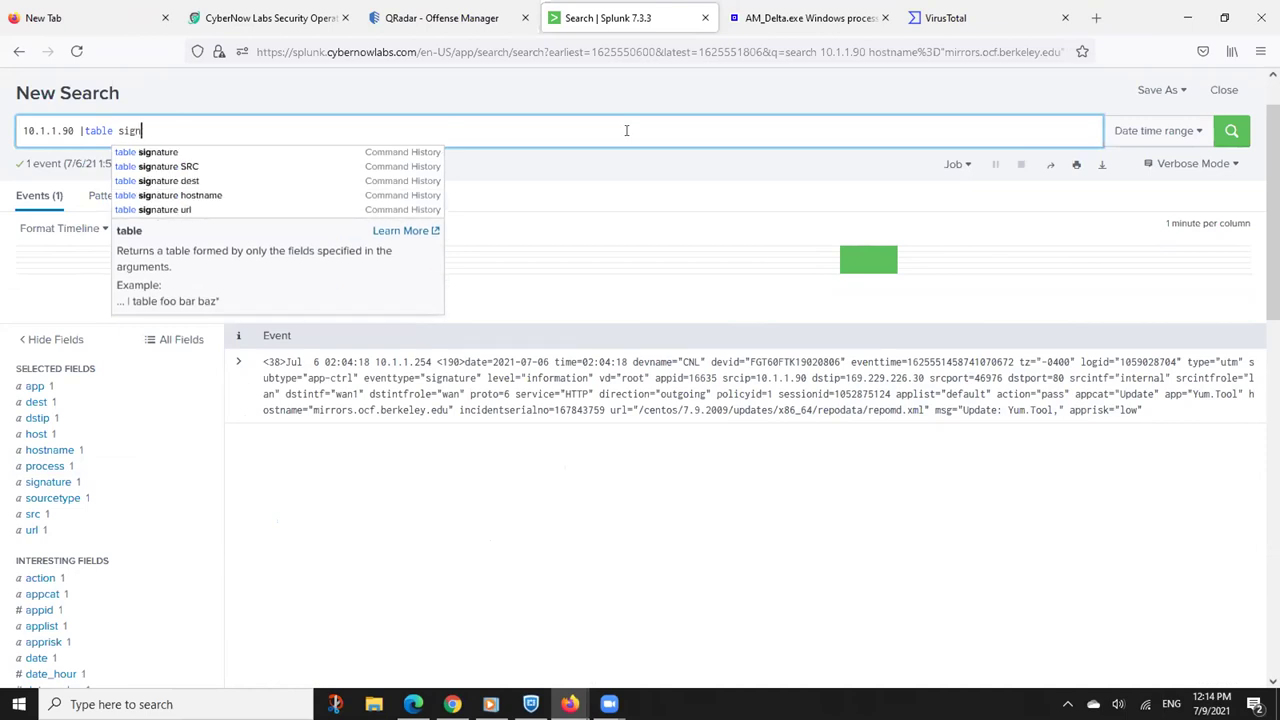
type("ature url")
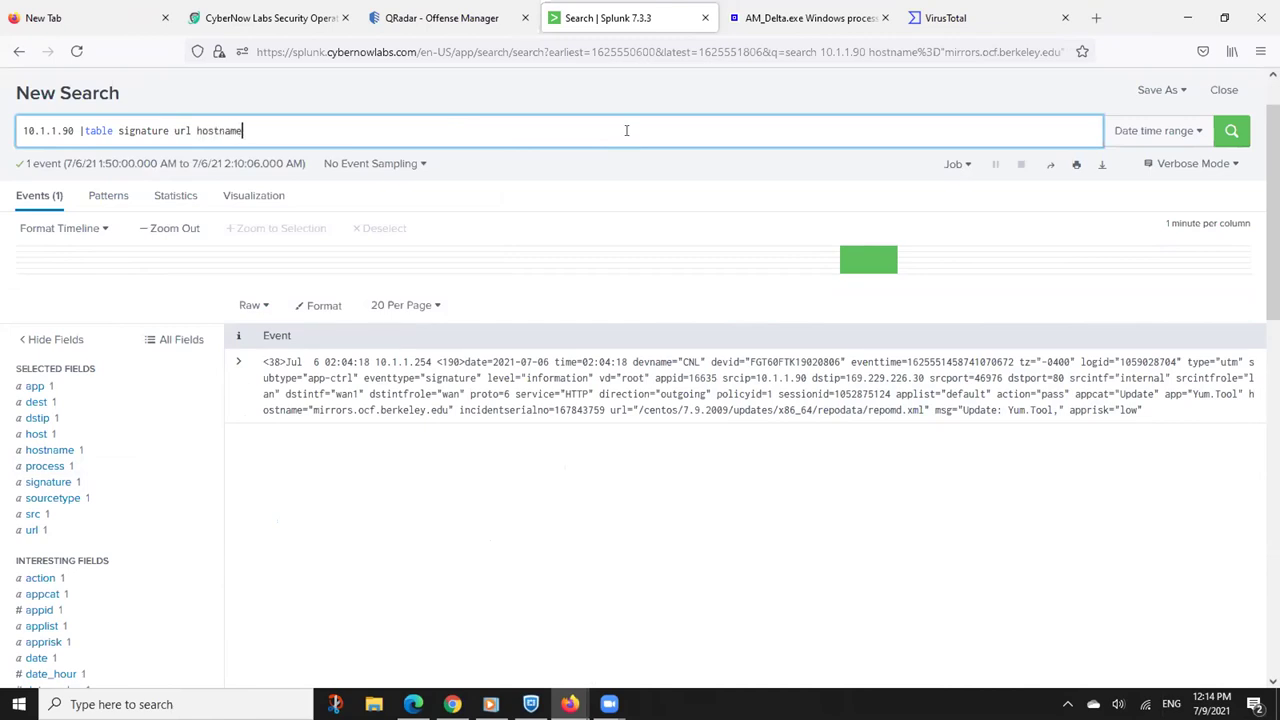
type("hostname")
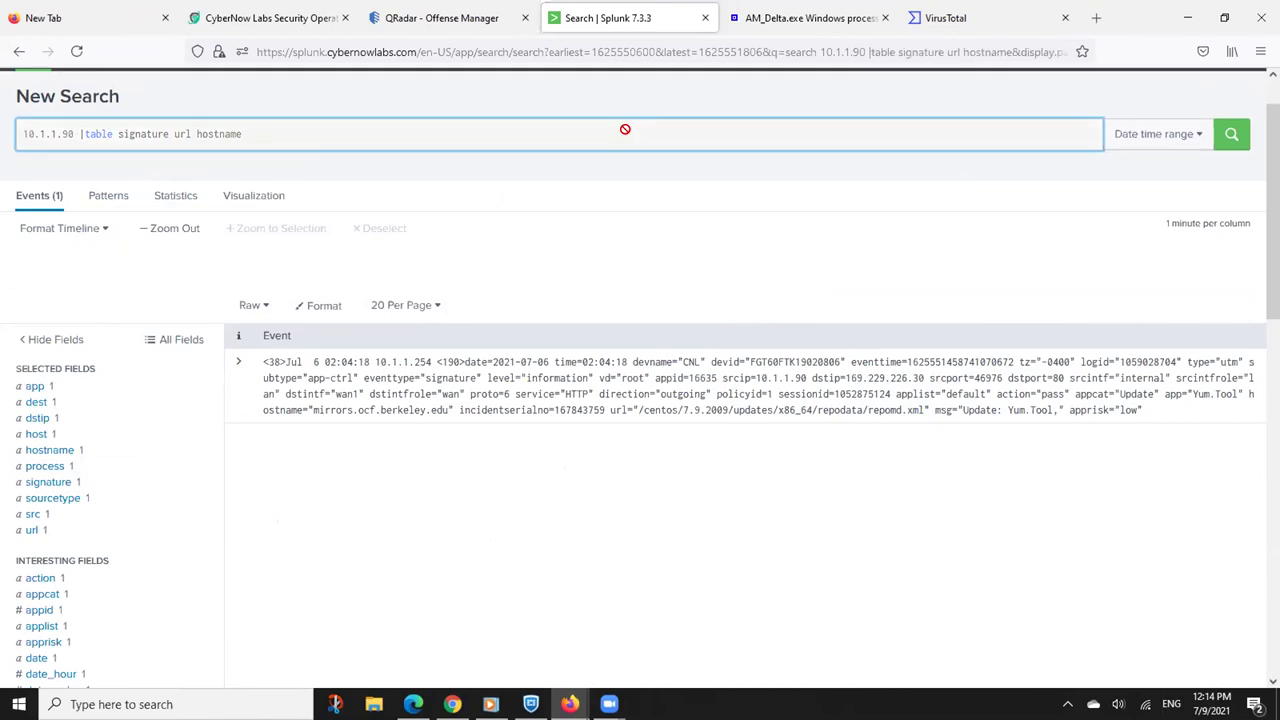
key("Return")
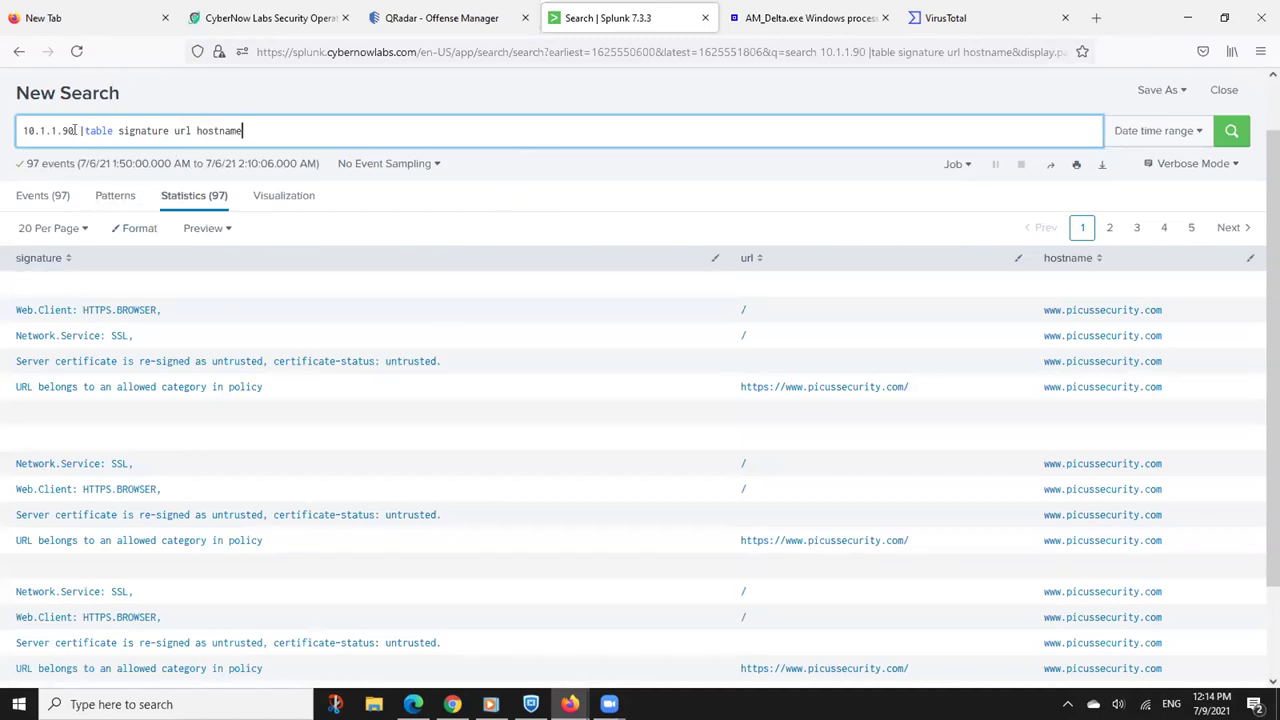
scroll(1069, 300, "down", 1)
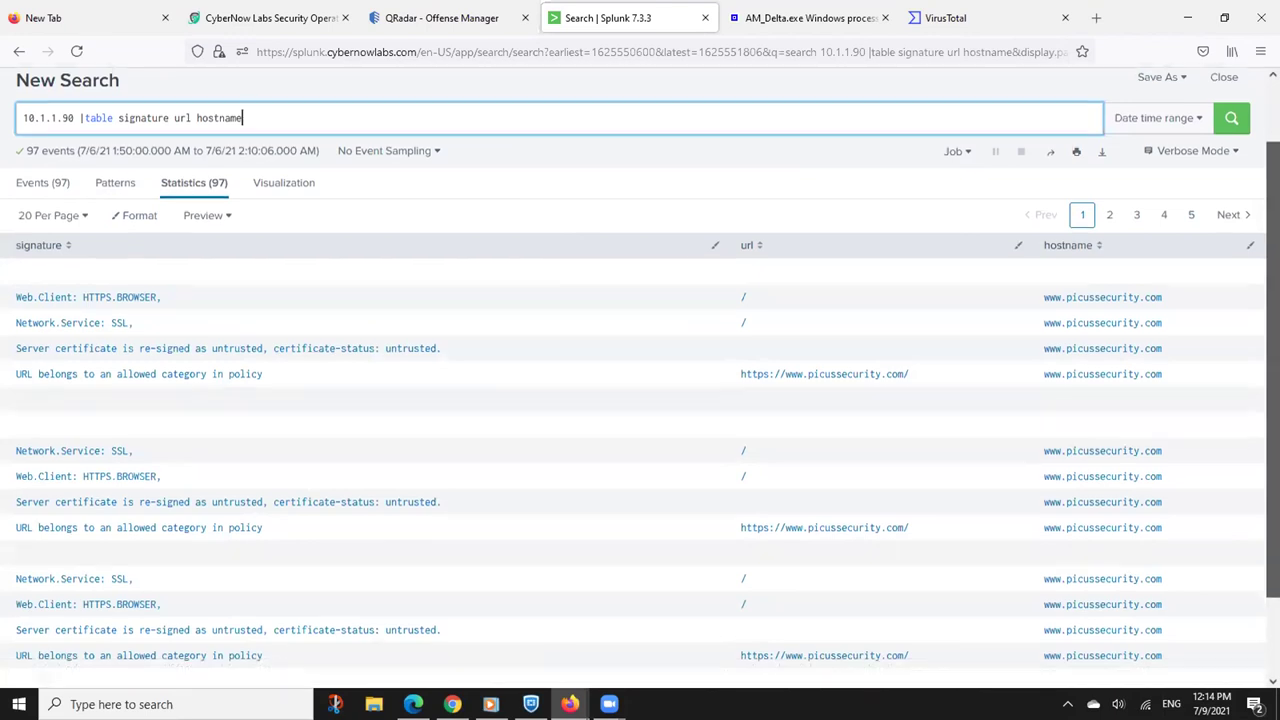
scroll(1249, 223, "down", 1)
scroll(1249, 223, "up", 1)
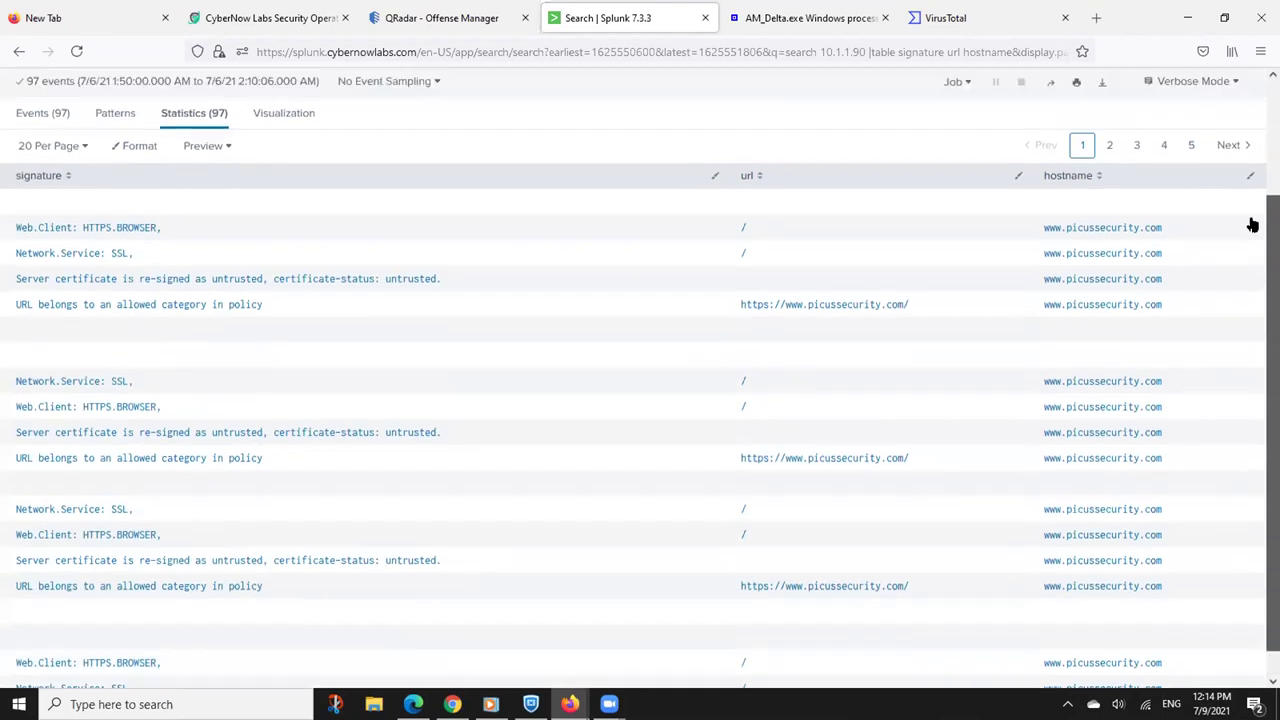
Drop the hostname column from the table query, rerun it and review the signature and url rows
left_click_drag(191, 97, 395, 123)
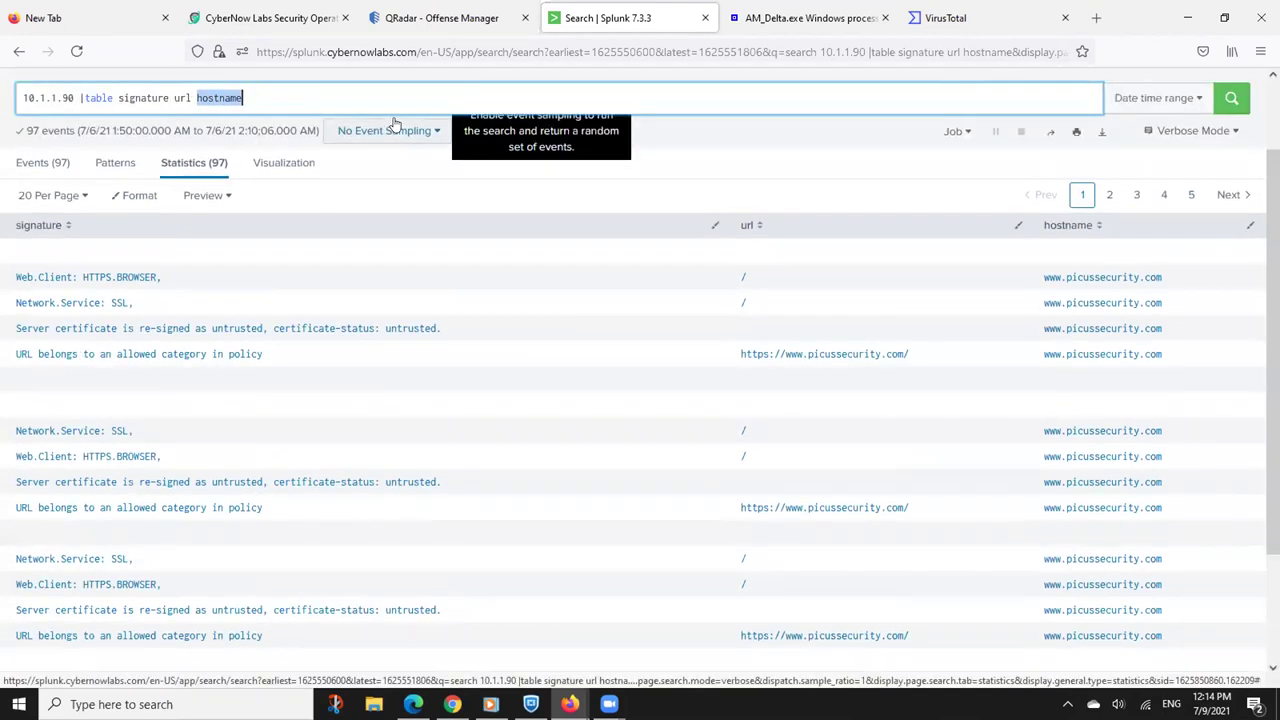
key("BackSpace")
key("Return")
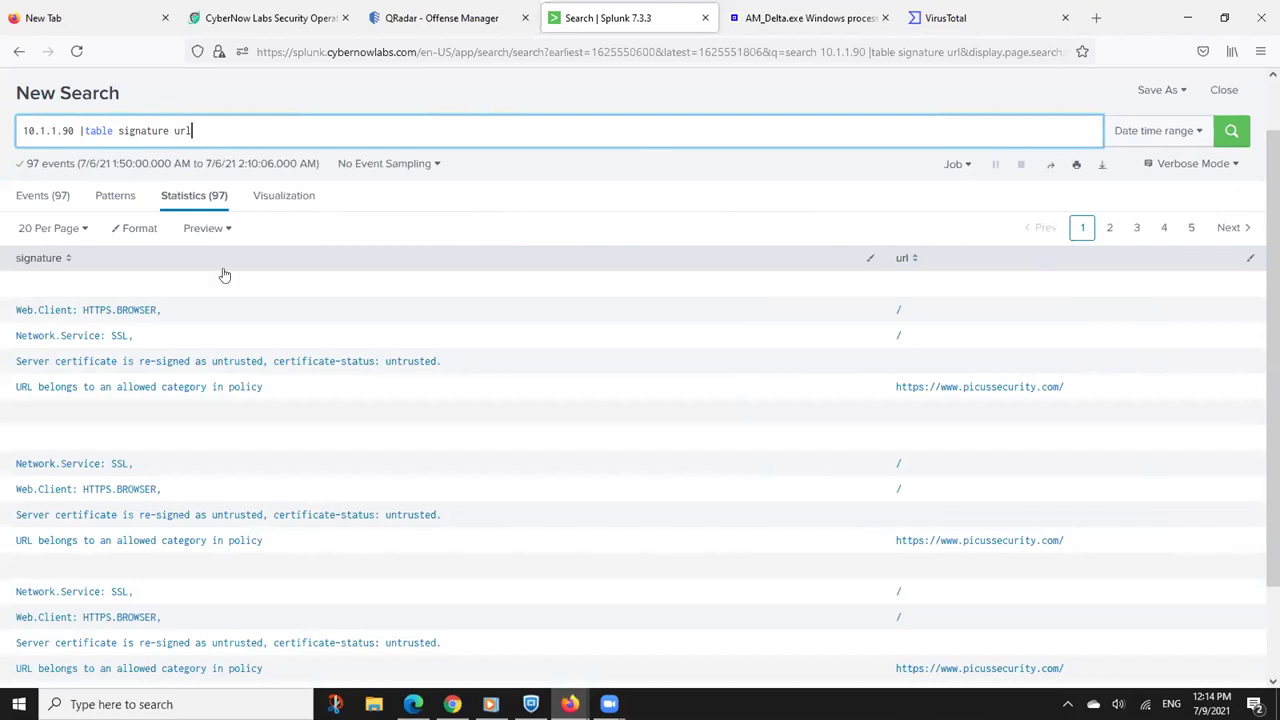
scroll(640, 400, "down", 2)
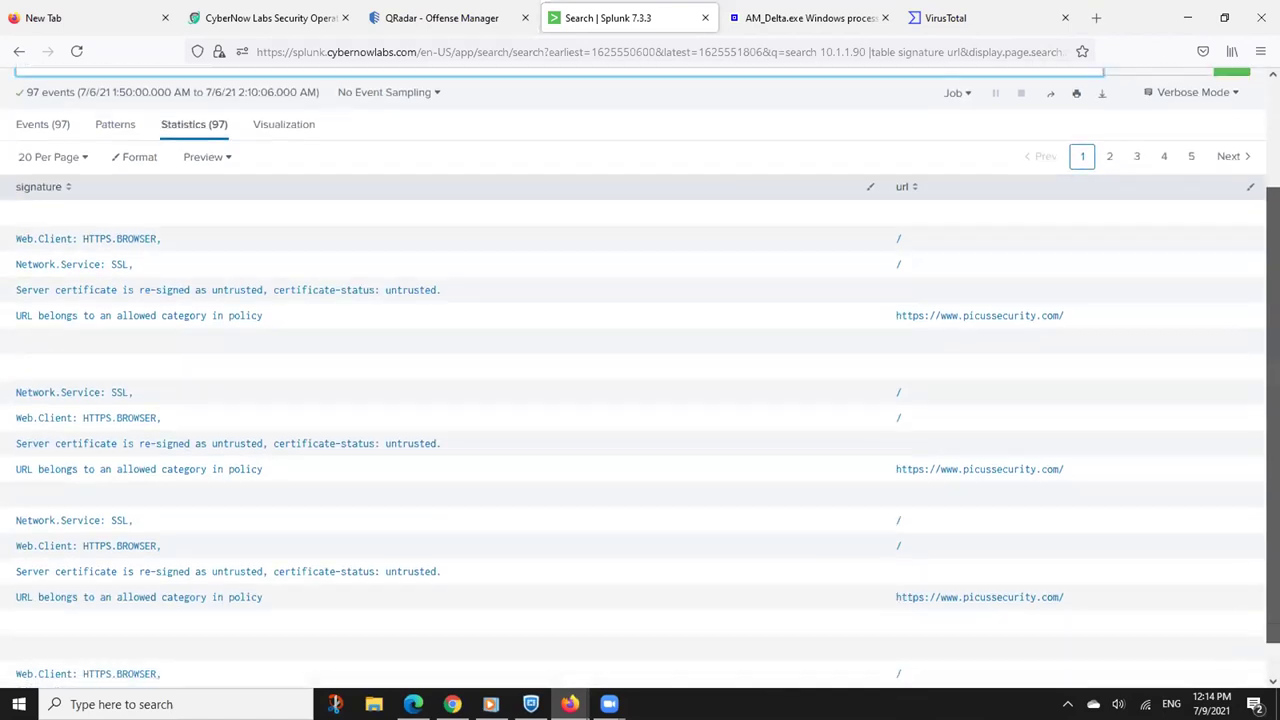
scroll(640, 400, "up", 2)
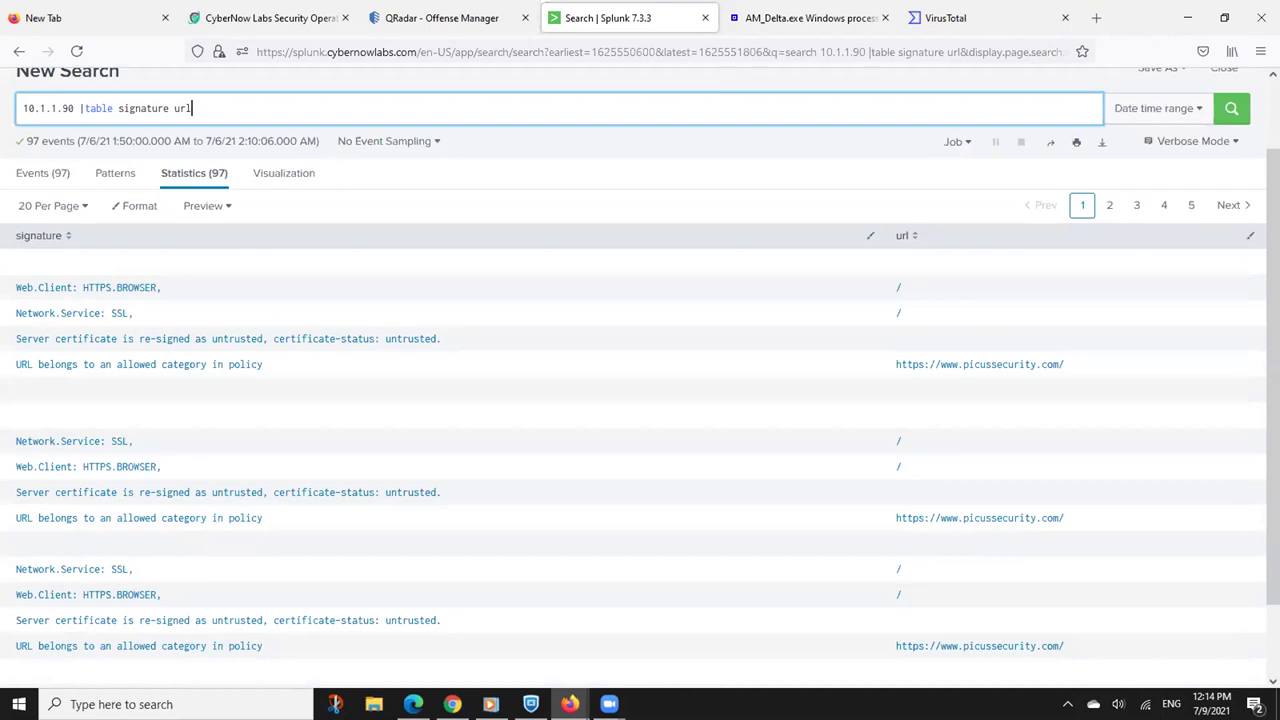
scroll(1272, 380, "down", 1)
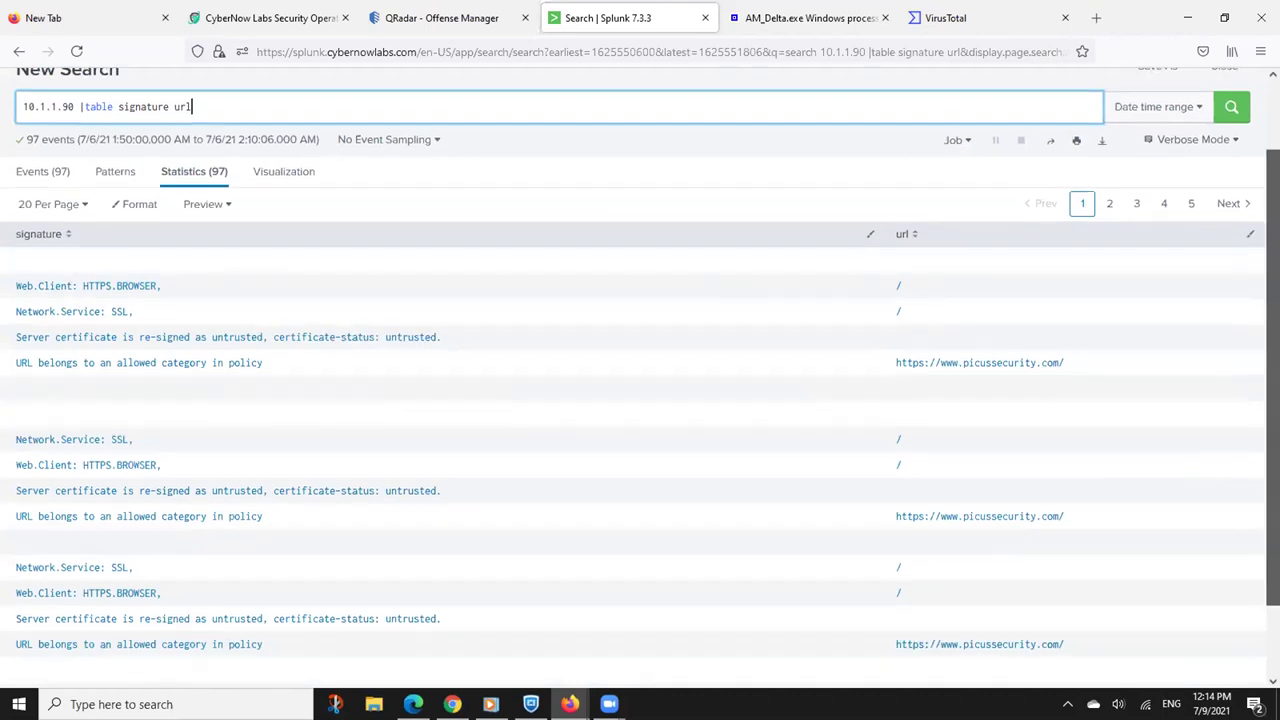
scroll(640, 400, "down", 2)
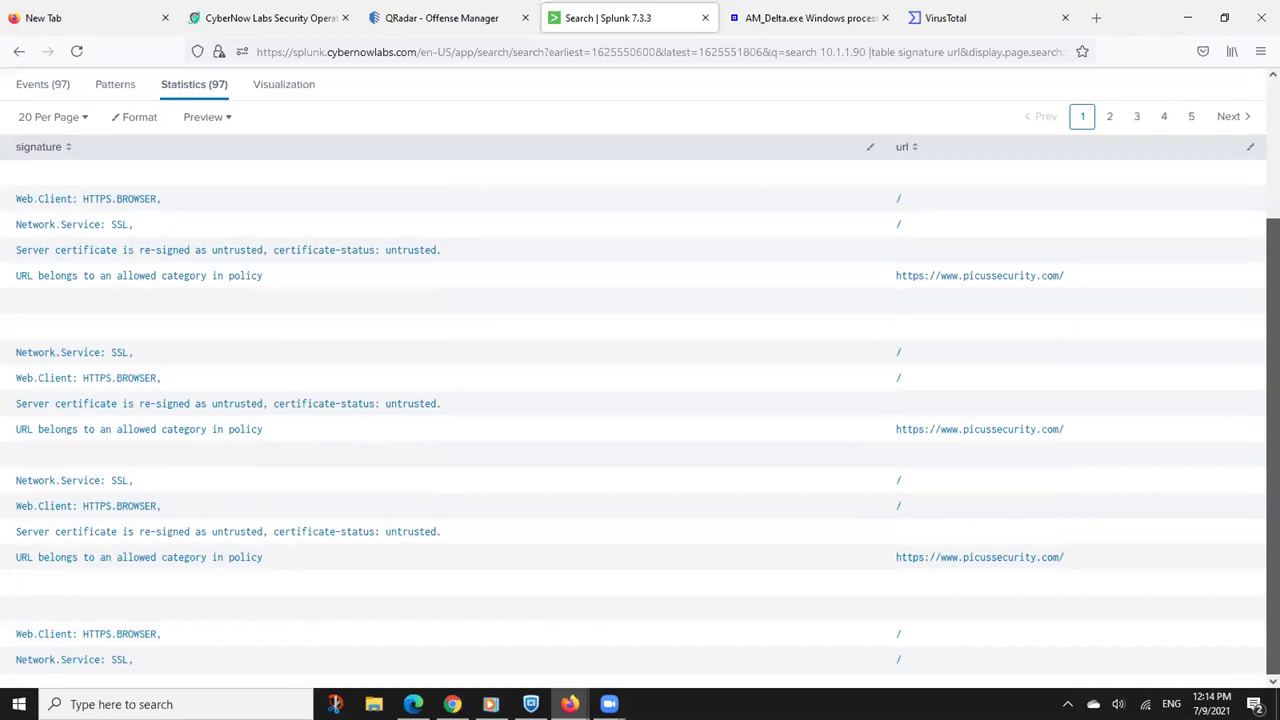
scroll(426, 177, "up", 2)
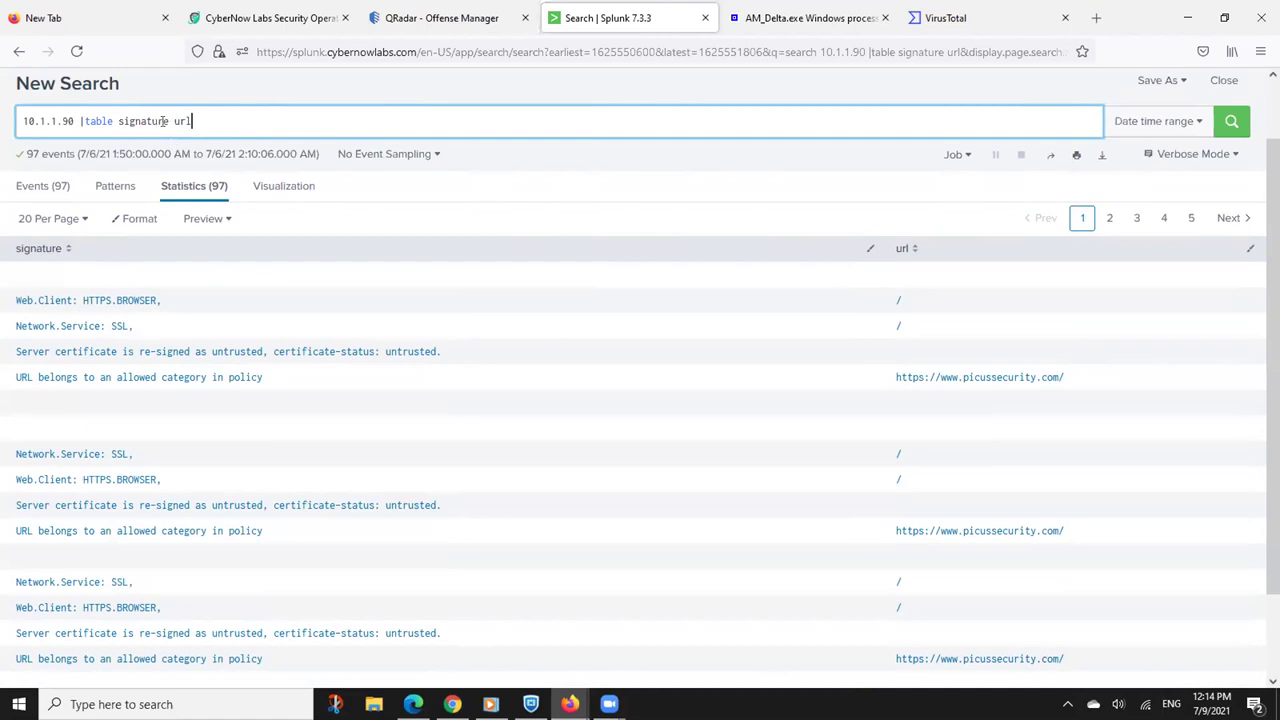
Replace signature with host in the table command and rerun the search
left_click_drag(169, 121, 114, 121)
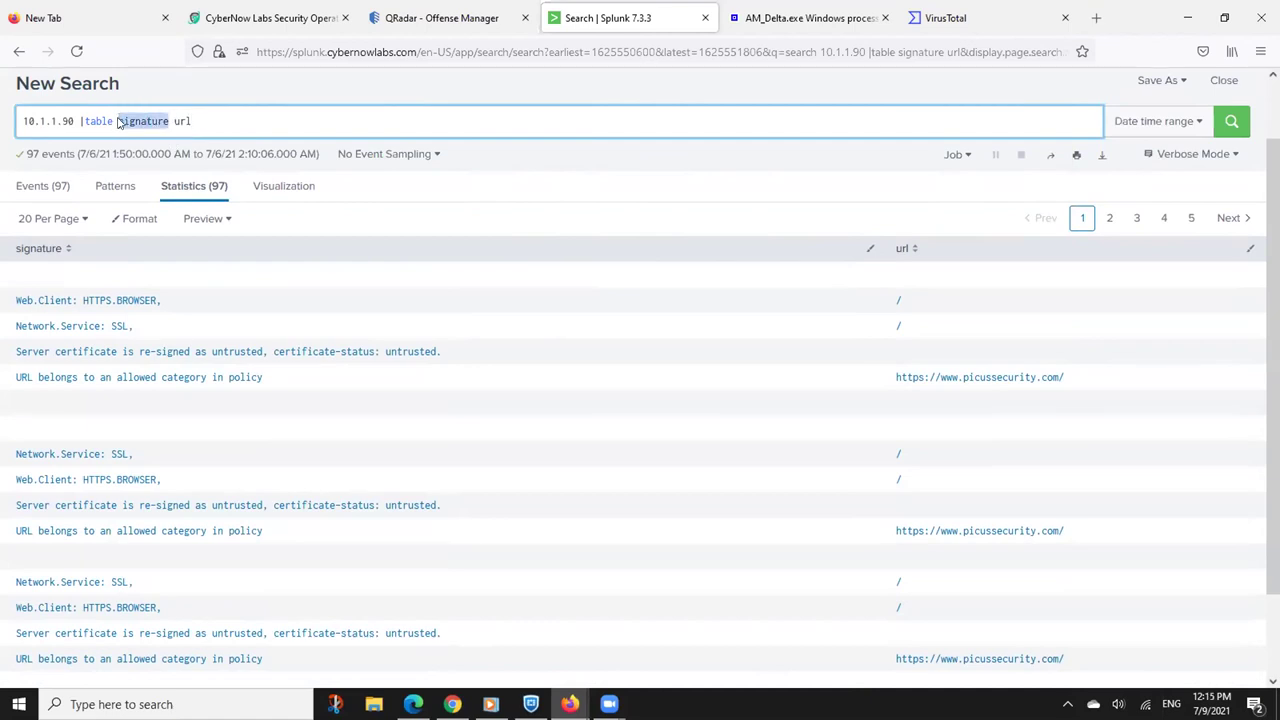
type("host")
key("Return")
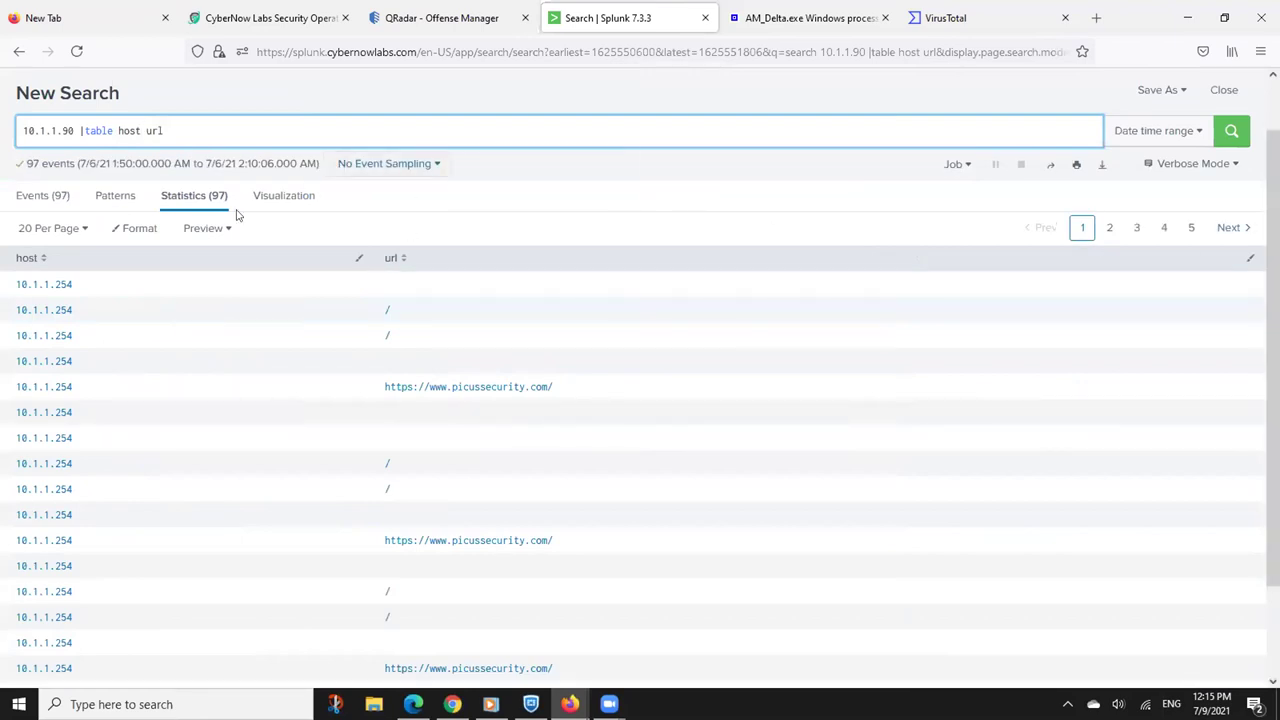
Remove the table command from the query and rerun the search for 10.1.1.90 alone
left_click(80, 130)
left_click(325, 132, "shift")
key("BackSpace")
key("Return")
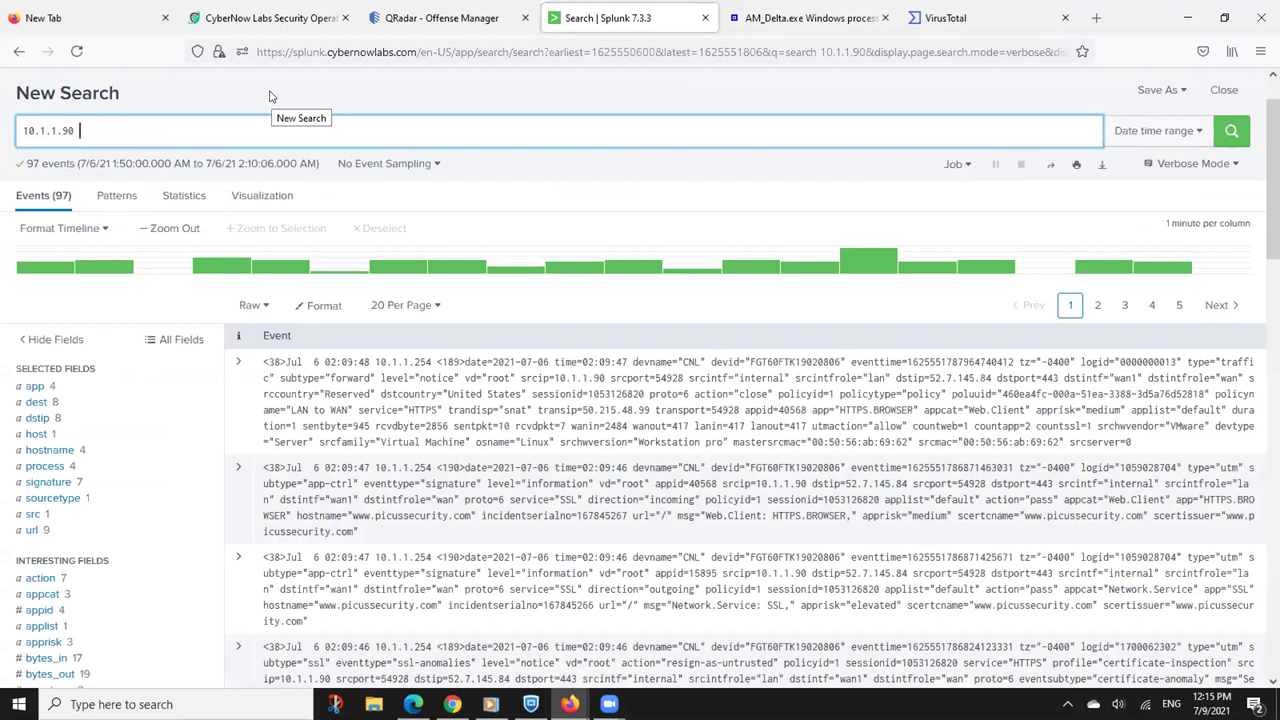
Rerun the earlier search for 10.1.1.90 with hostname "mirrors.ocf.berkeley.edu" and signature "Update: Yum.Tool,"
key("Down")
key("Down")
key("Down")
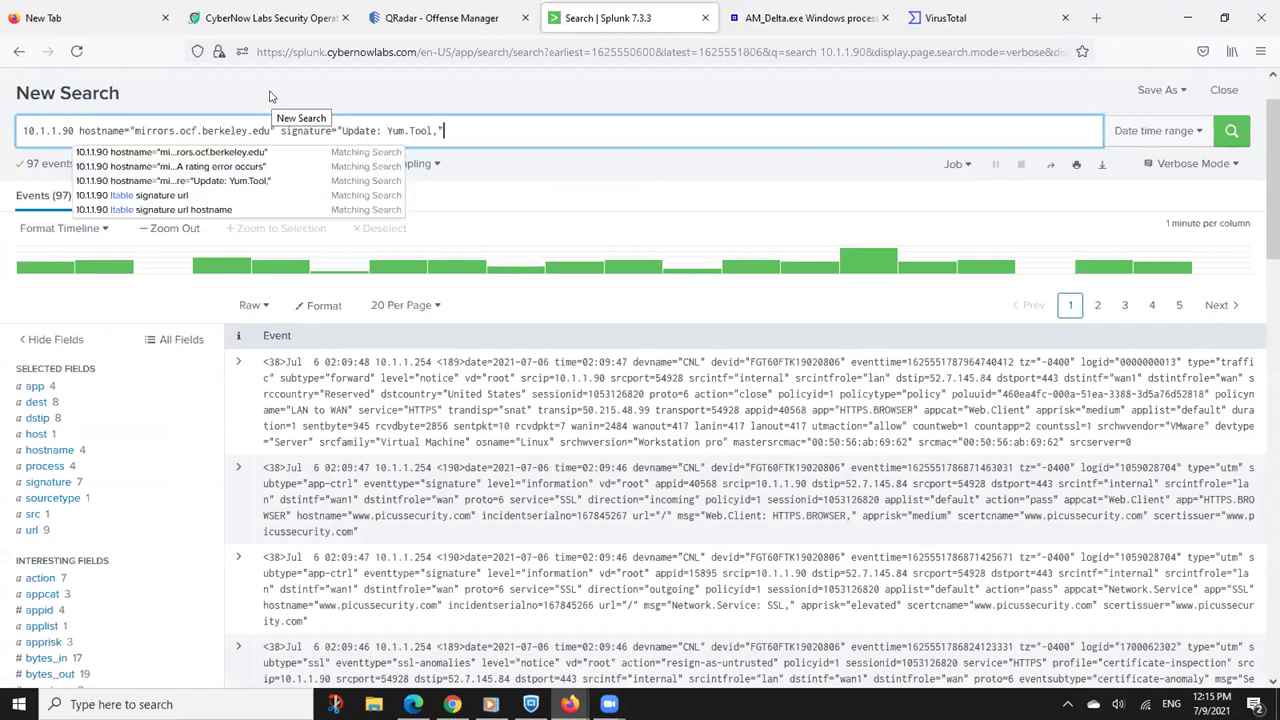
key("Return")
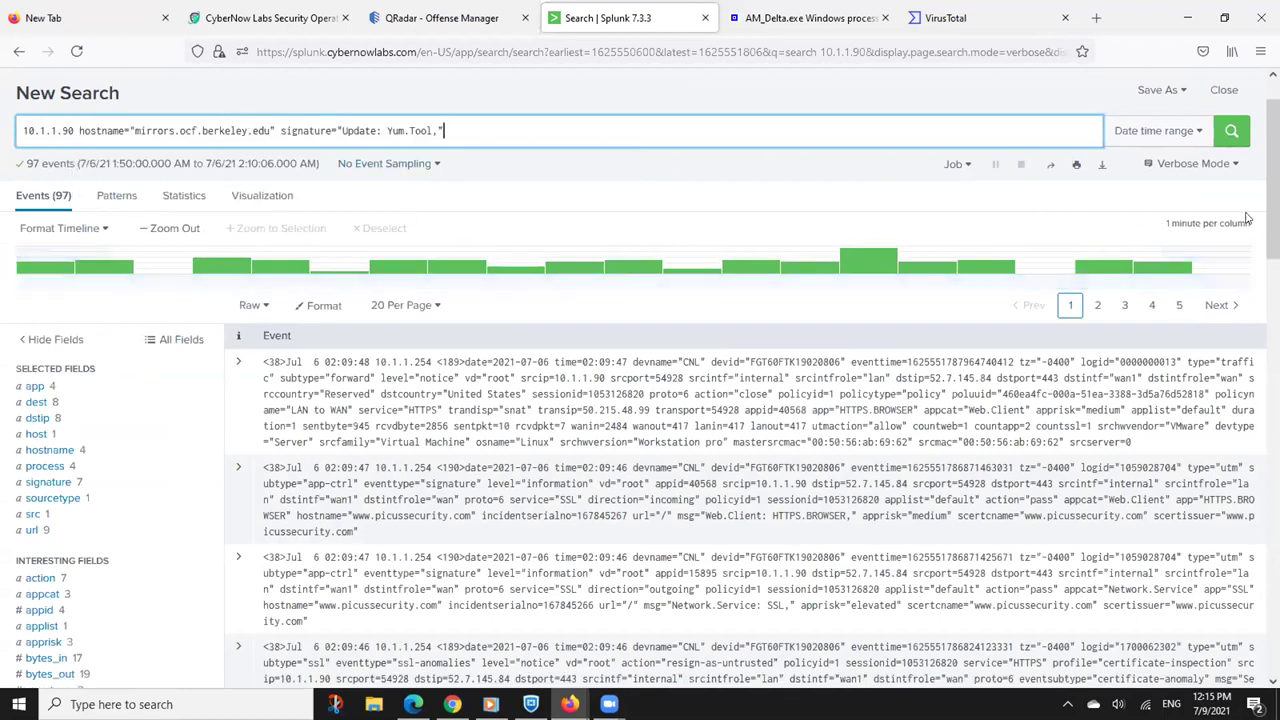
key("Return")
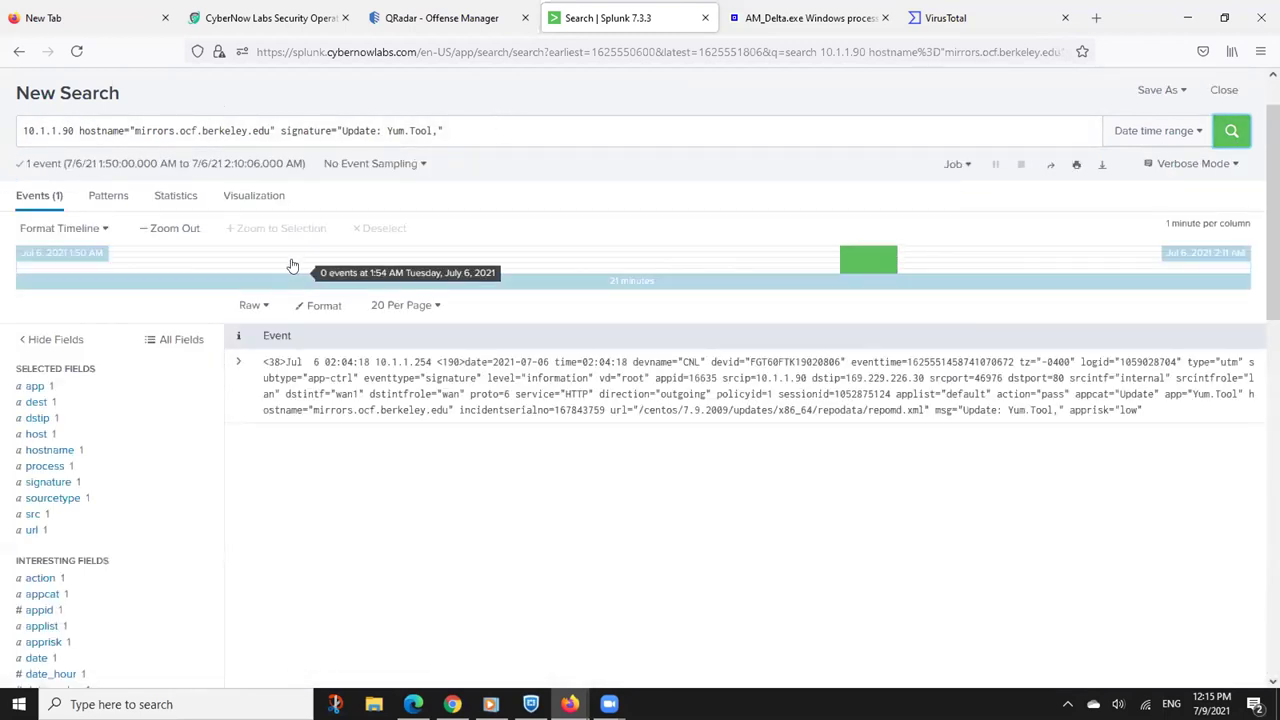
Remove the signature condition, rerun the mirrors.ocf.berkeley.edu search and check the signature and url values
left_click_drag(275, 133, 506, 126)
key("BackSpace")
key("Return")
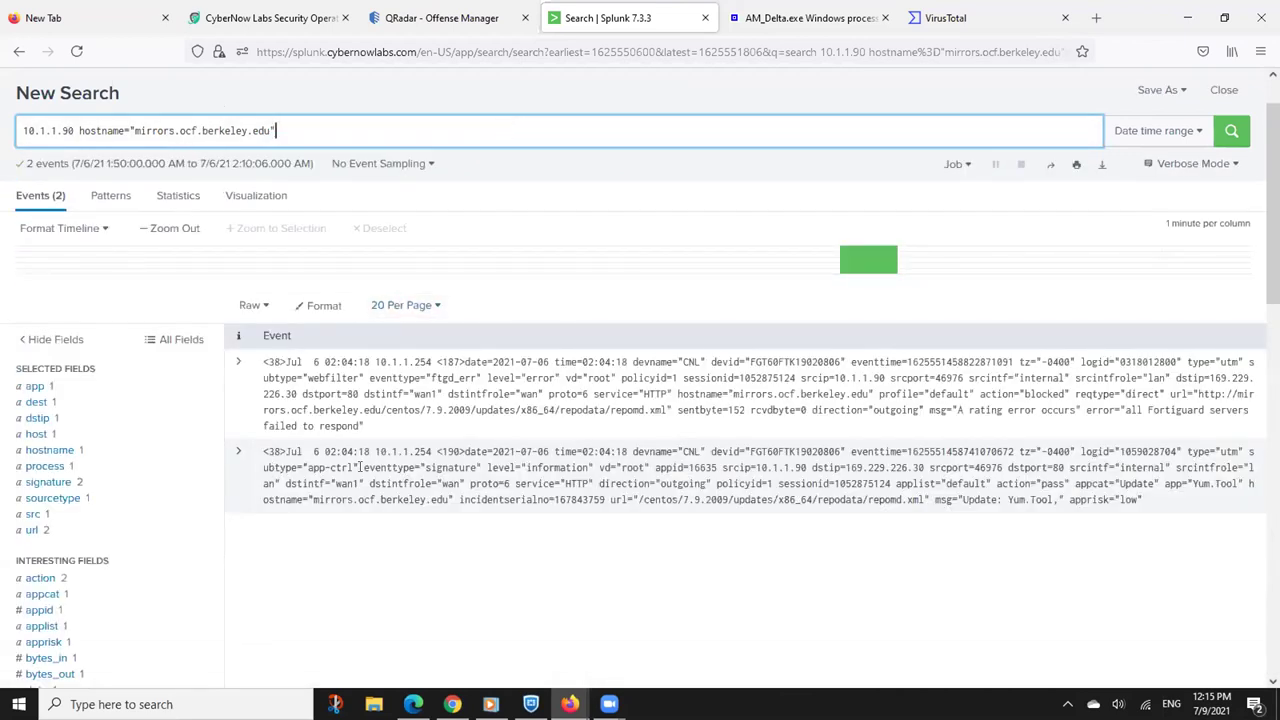
left_click(48, 482)
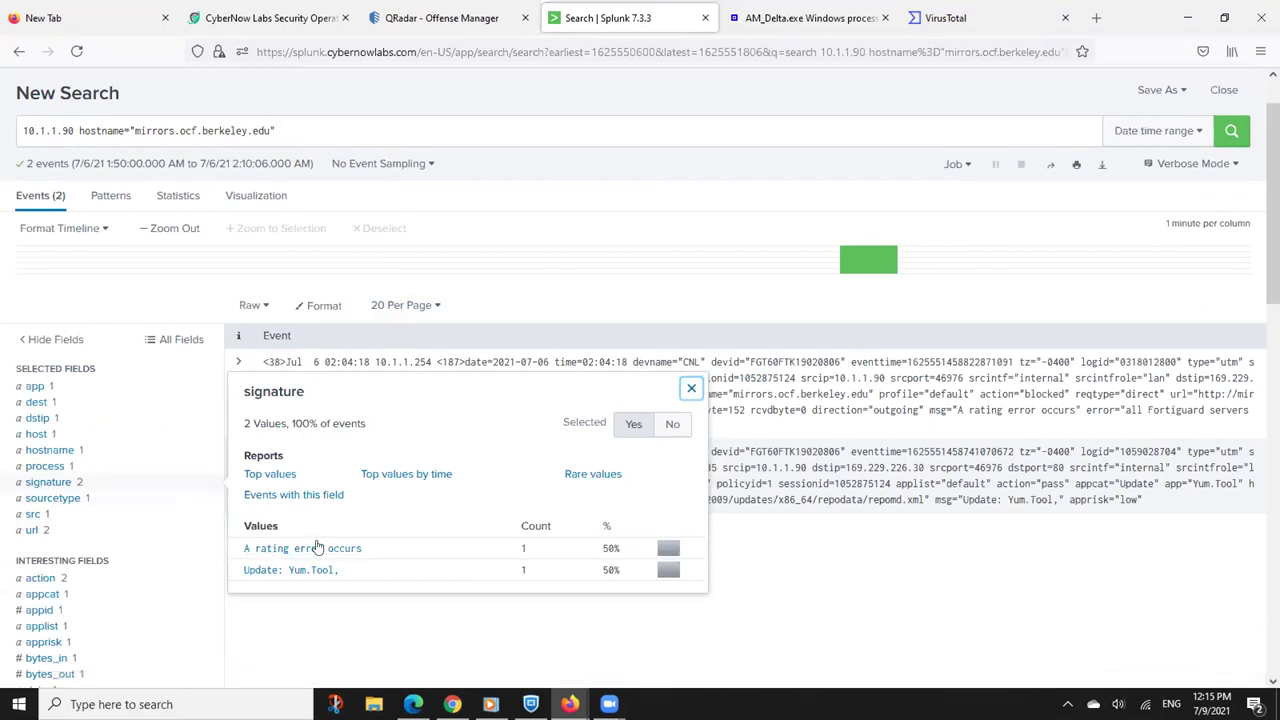
left_click(44, 531)
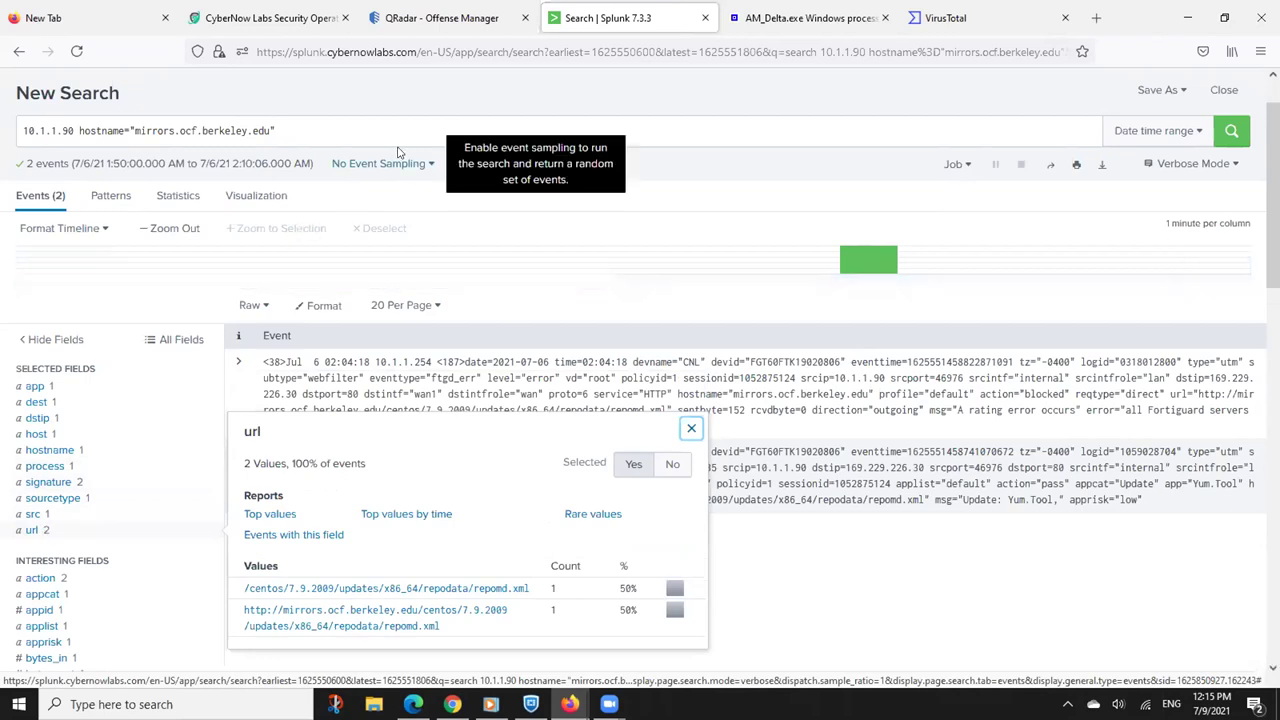
Append "|table signature url" to the mirrors.ocf.berkeley.edu query, run it and inspect the url of the rating error row
left_click(436, 130)
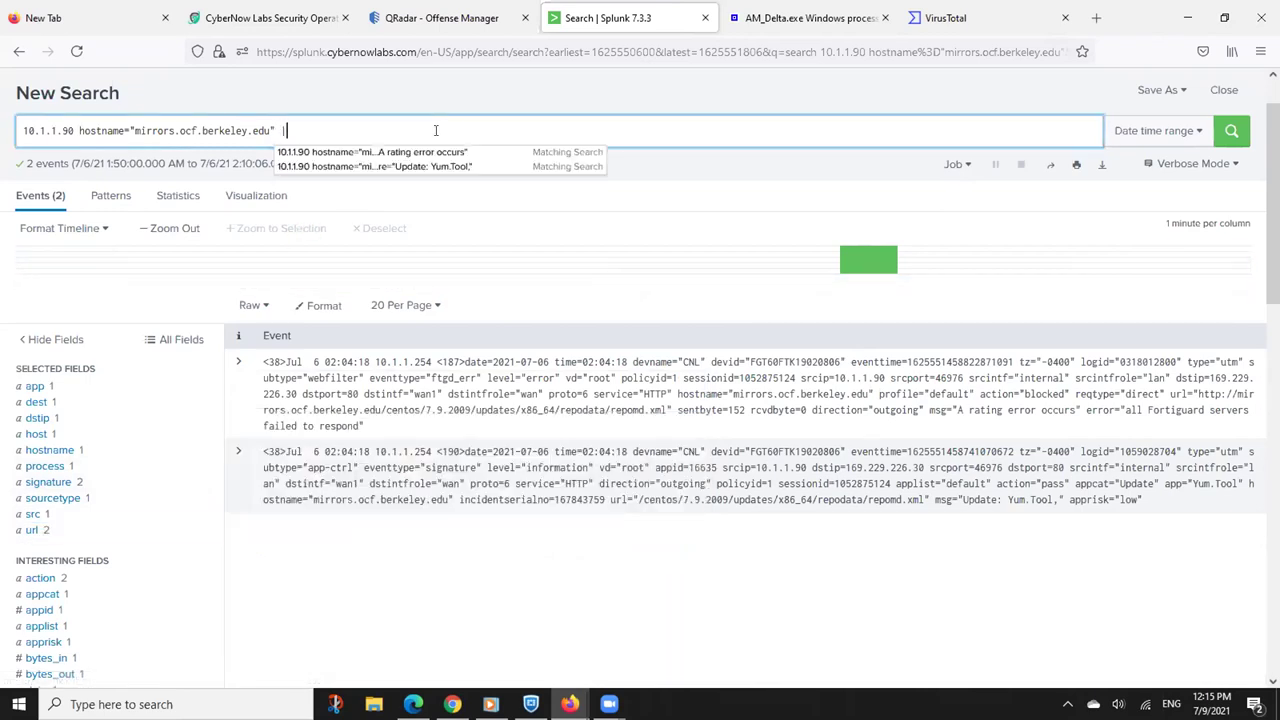
type("|table sig")
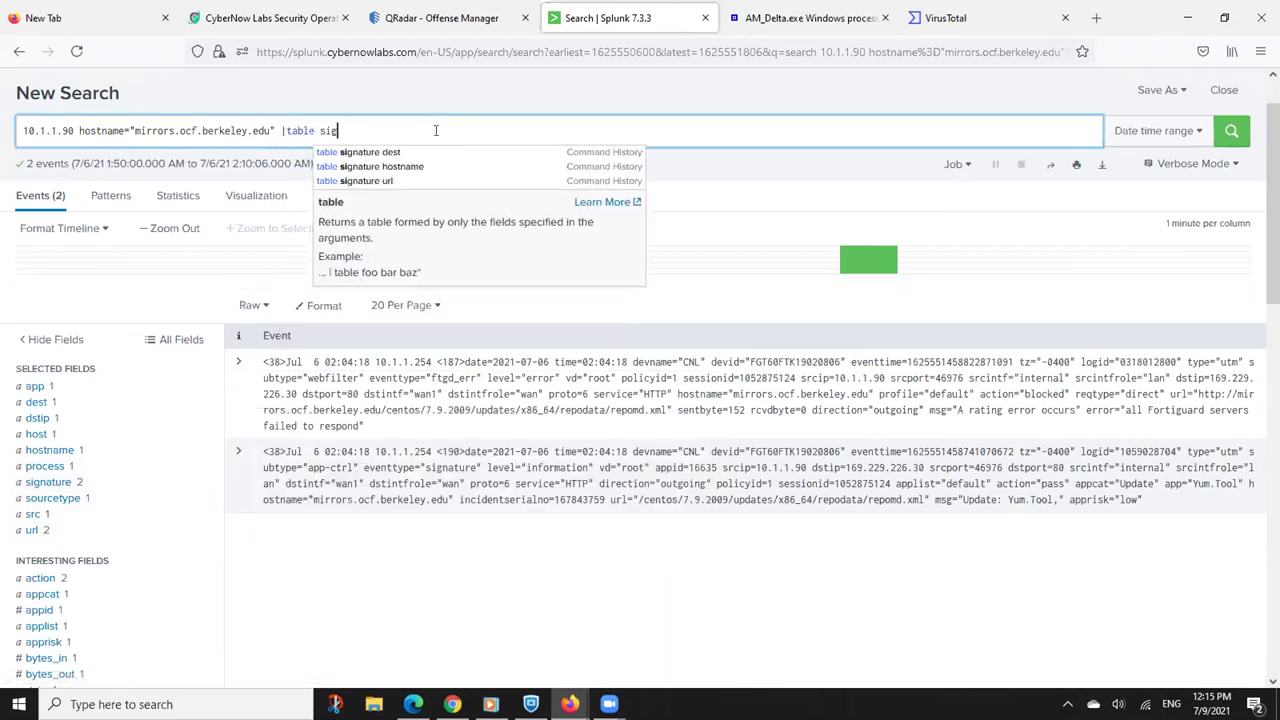
type("nature ")
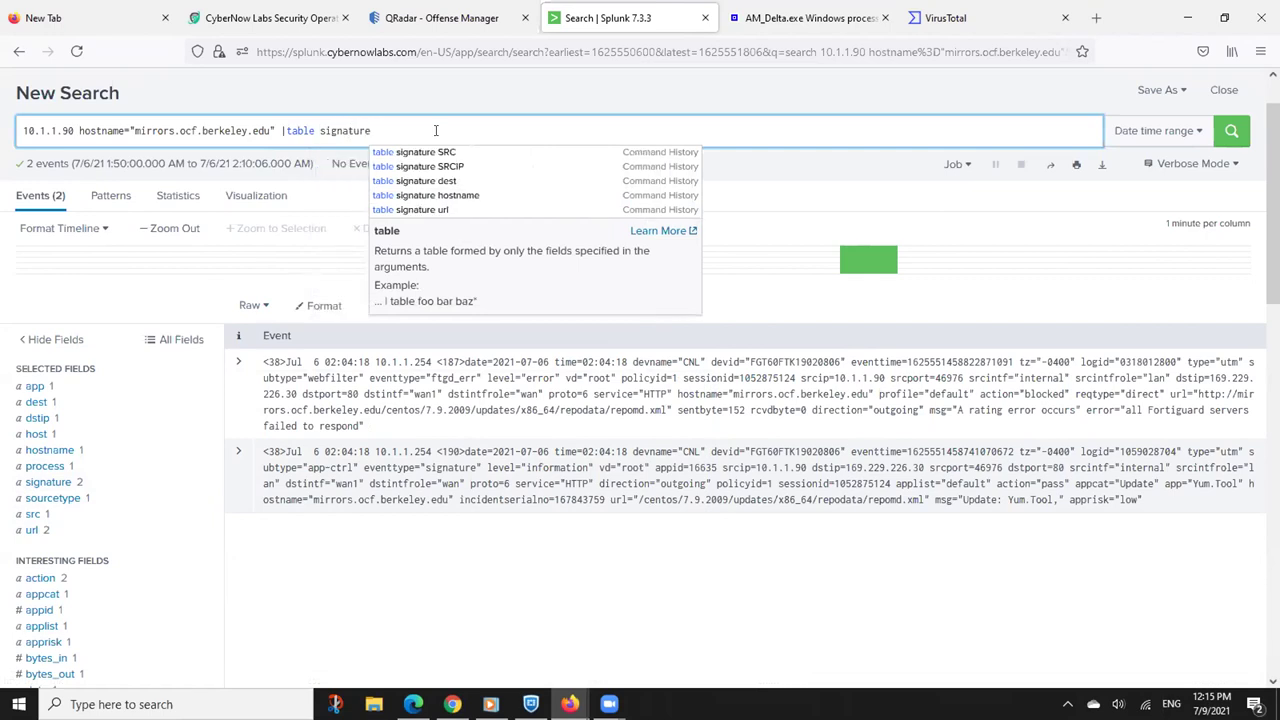
type("url")
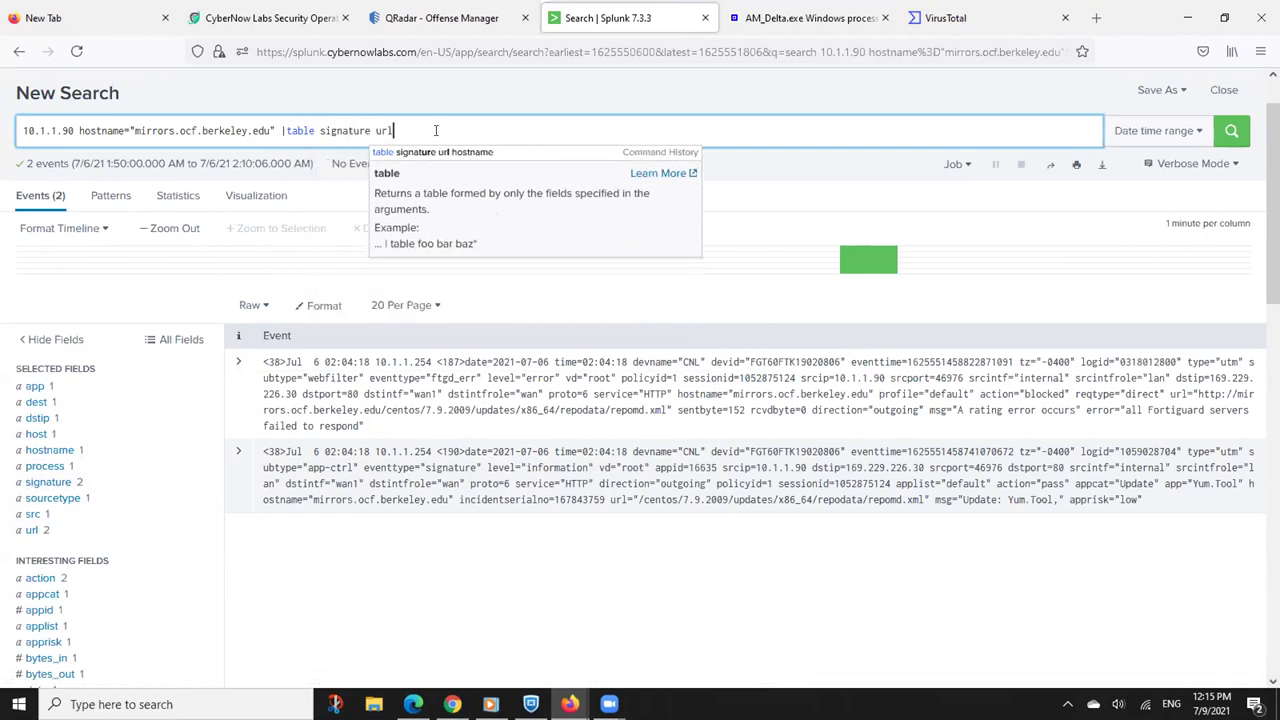
key("Return")
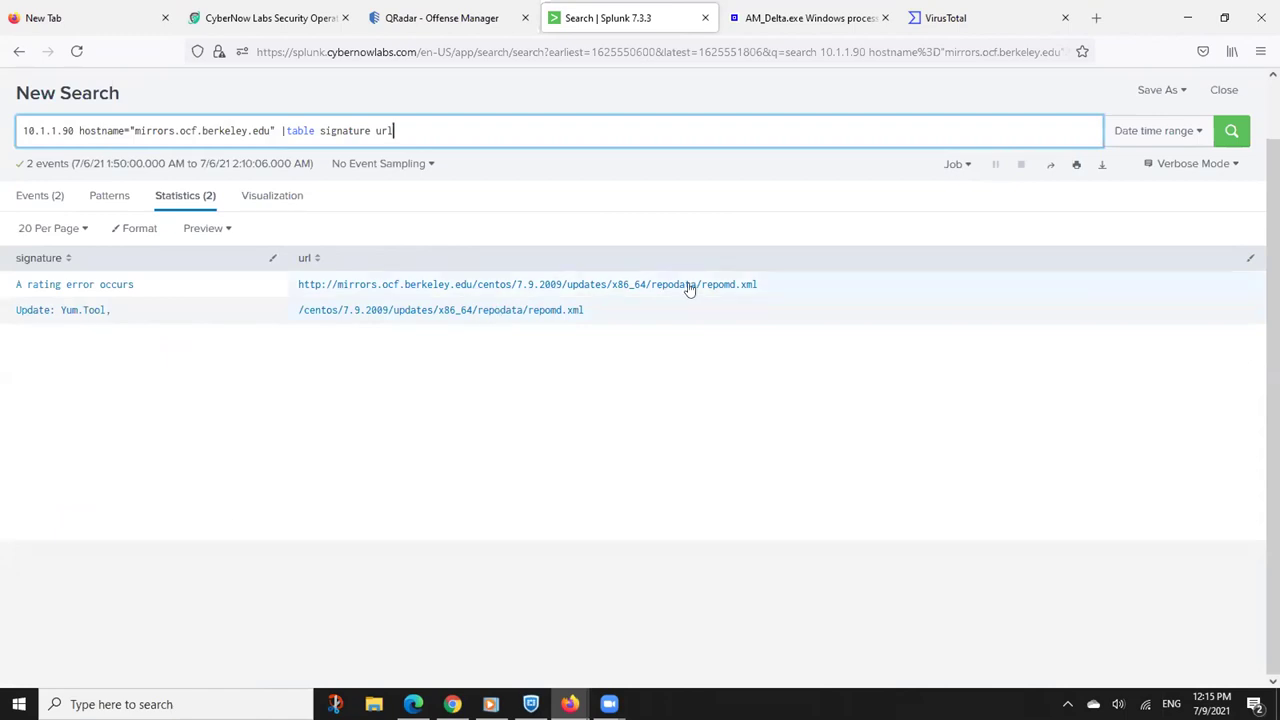
left_click_drag(776, 289, 403, 251)
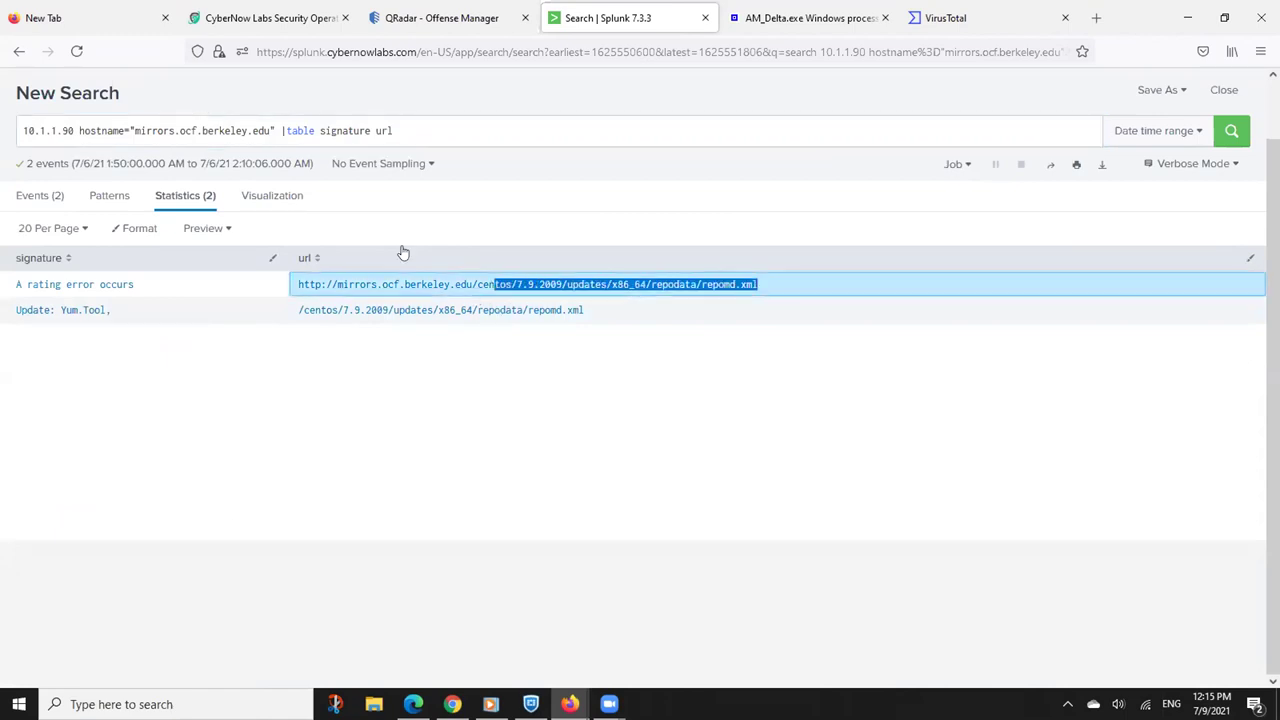
Add srcip to the table fields of the mirrors.ocf.berkeley.edu query and rerun the search
left_click(455, 128)
type("srcip")
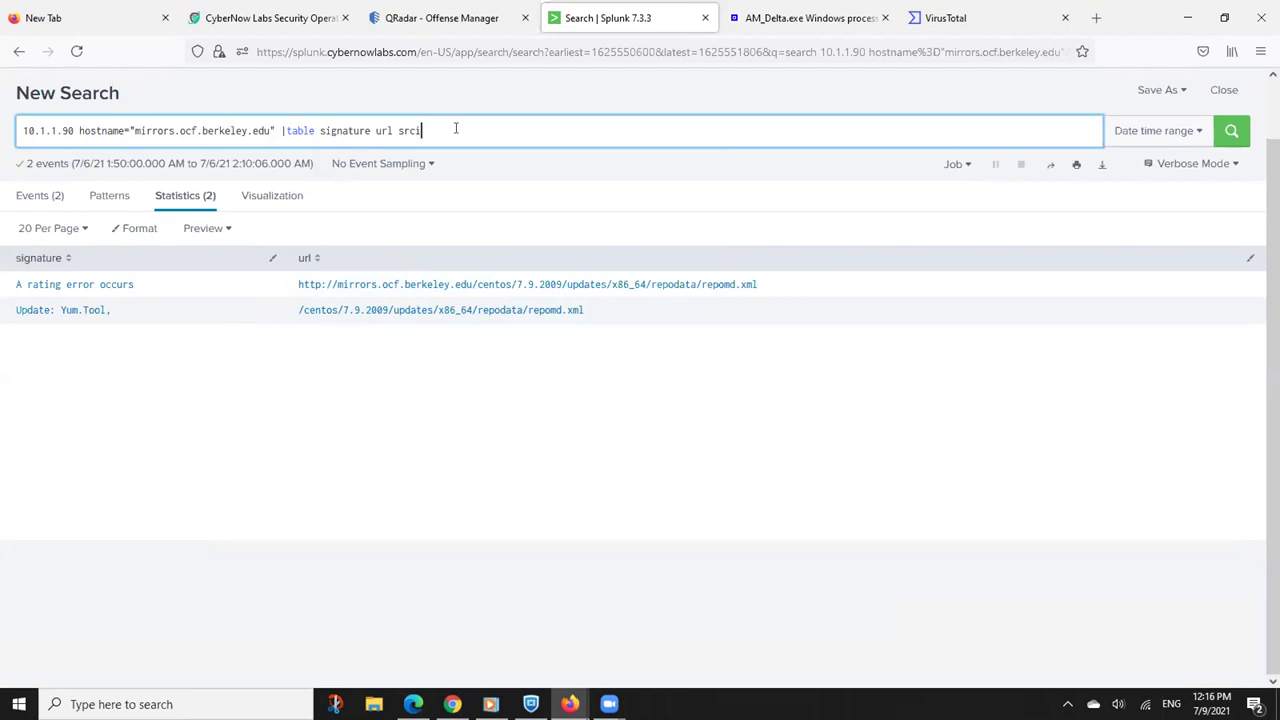
key("Return")
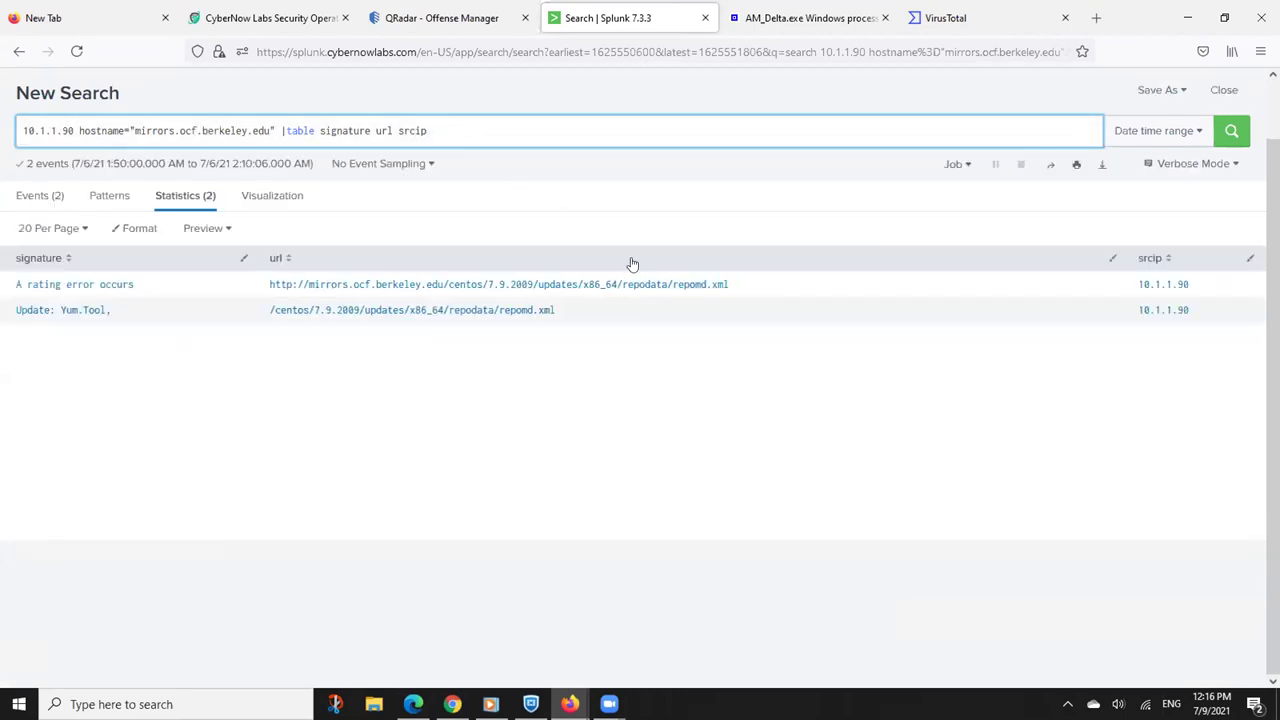
Replace srcip with dstip in the table command, rerun the search and check the destination IP of the rating error row
left_click_drag(397, 128, 511, 123)
type("dstip")
key("Return")
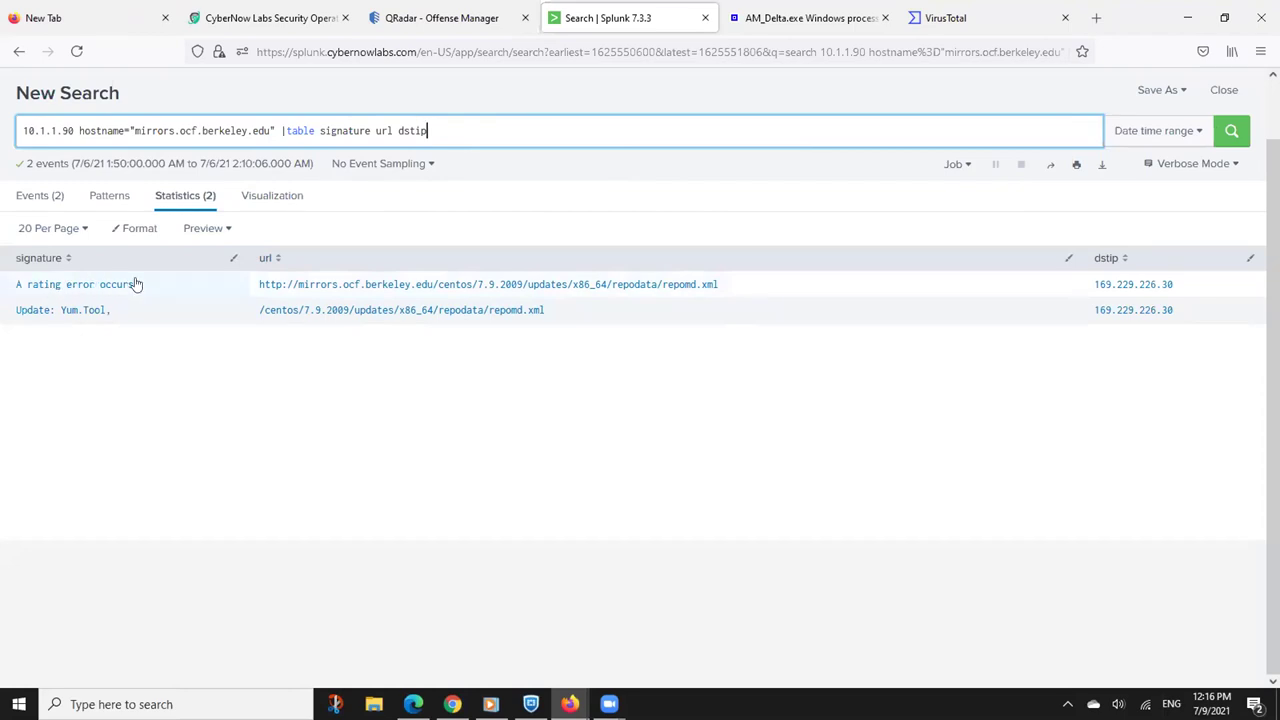
left_click_drag(1186, 286, 1093, 281)
left_click(766, 466)
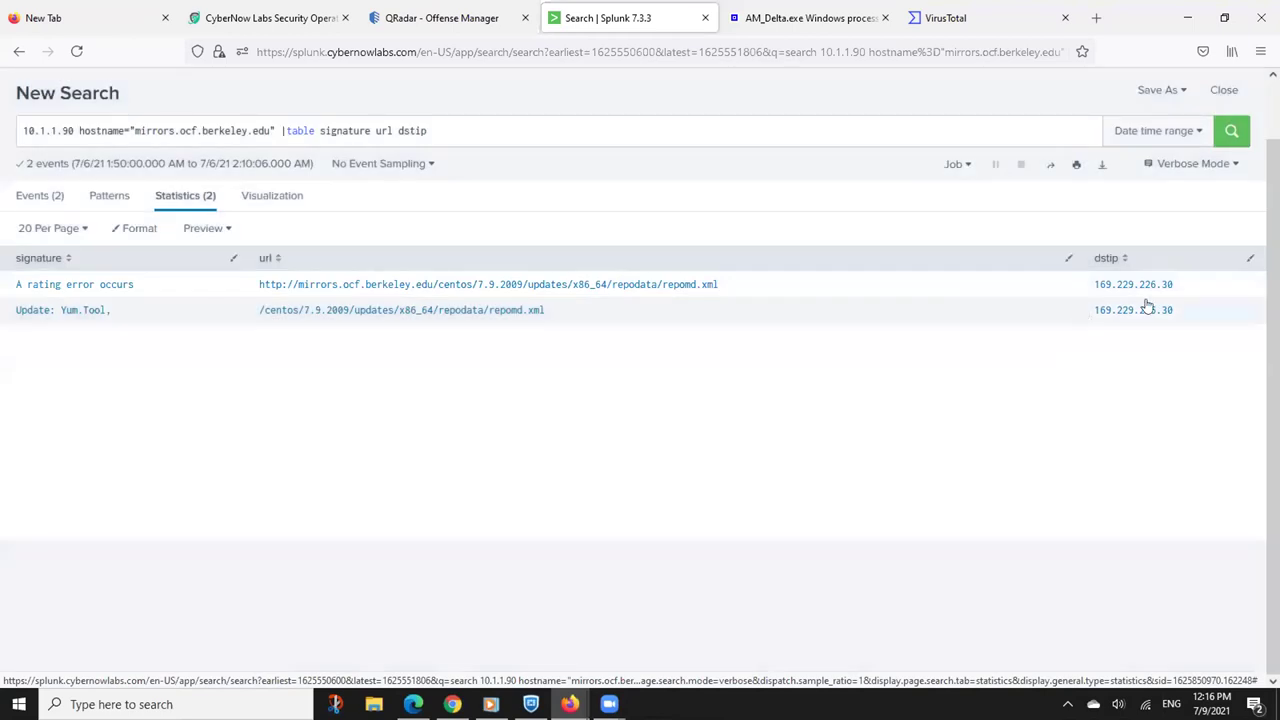
Copy the rating error row's destination IP 169.229.226.30, look it up in VirusTotal, and return to the Splunk results
left_click_drag(1171, 285, 1095, 286)
key("ctrl+c")
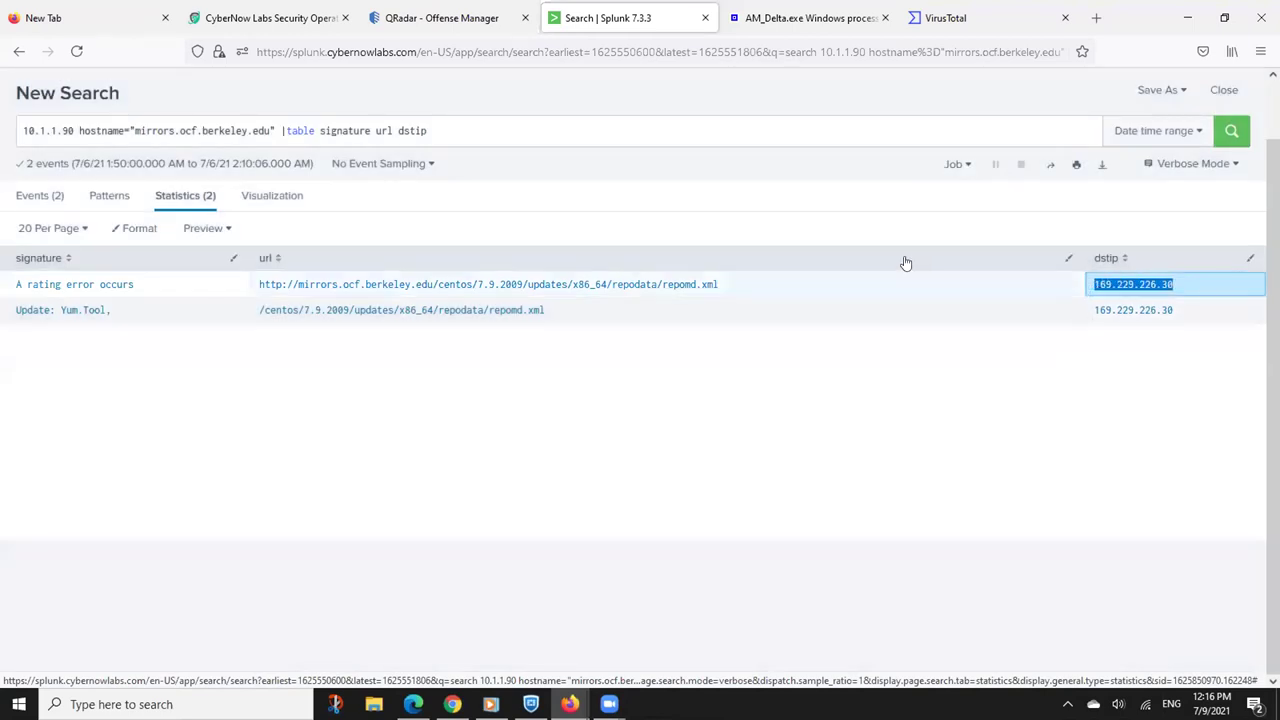
left_click(942, 18)
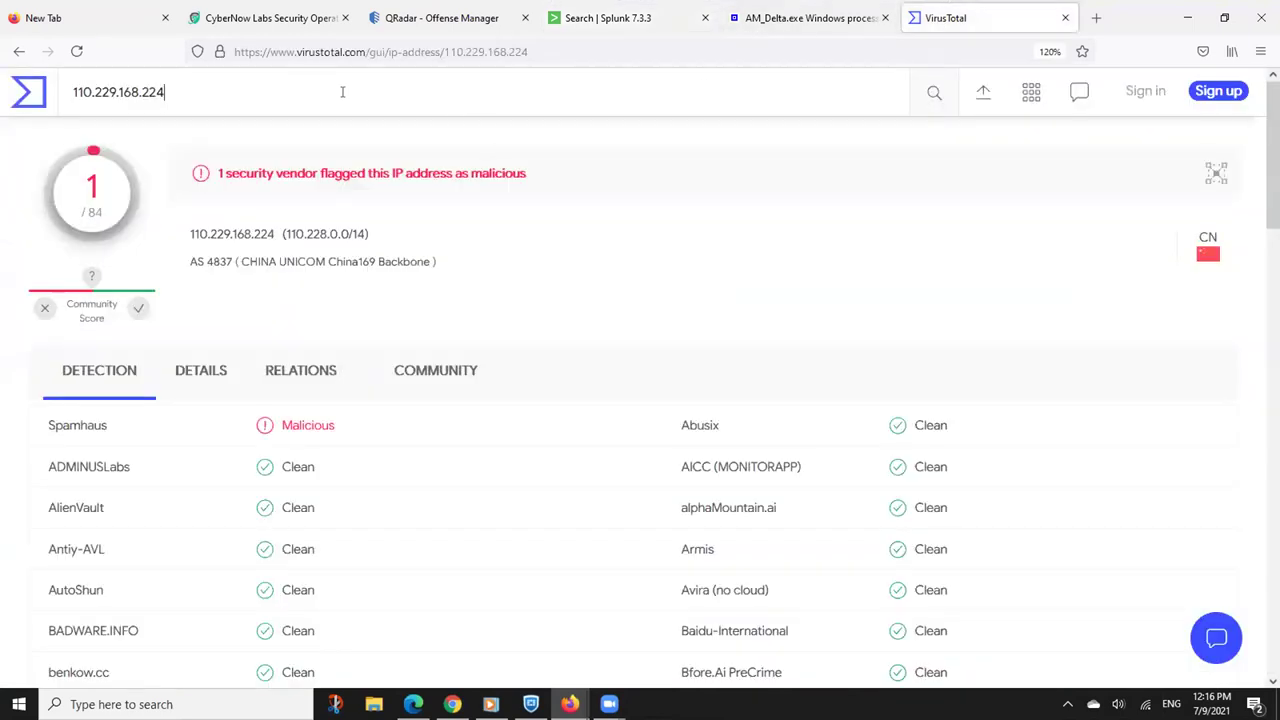
left_click(8, 84)
key("ctrl+v")
key("Return")
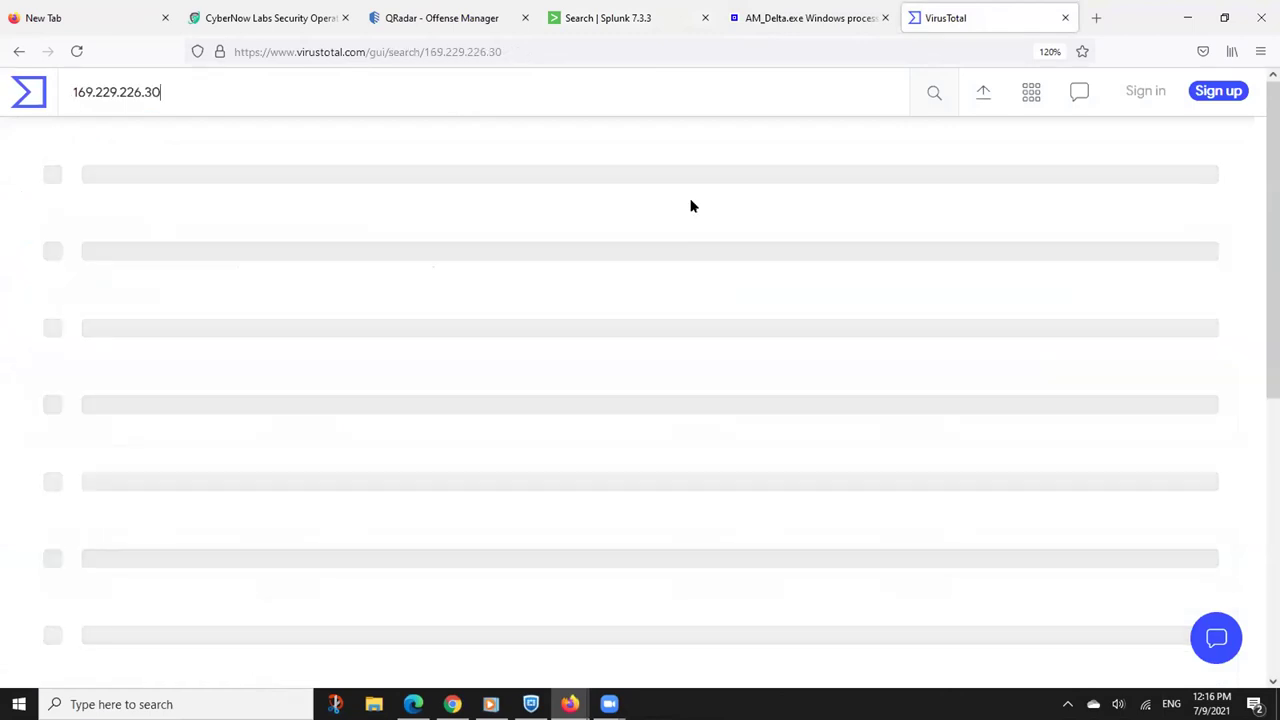
left_click(585, 24)
left_click(1083, 373)
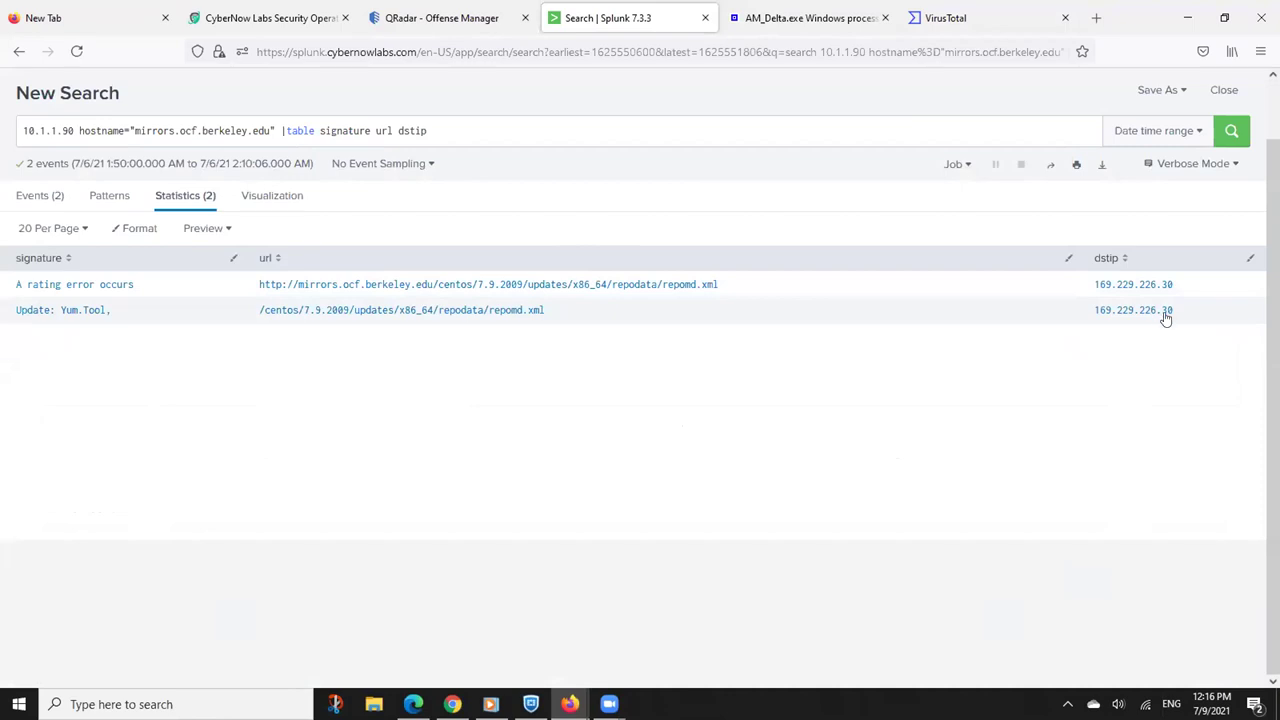